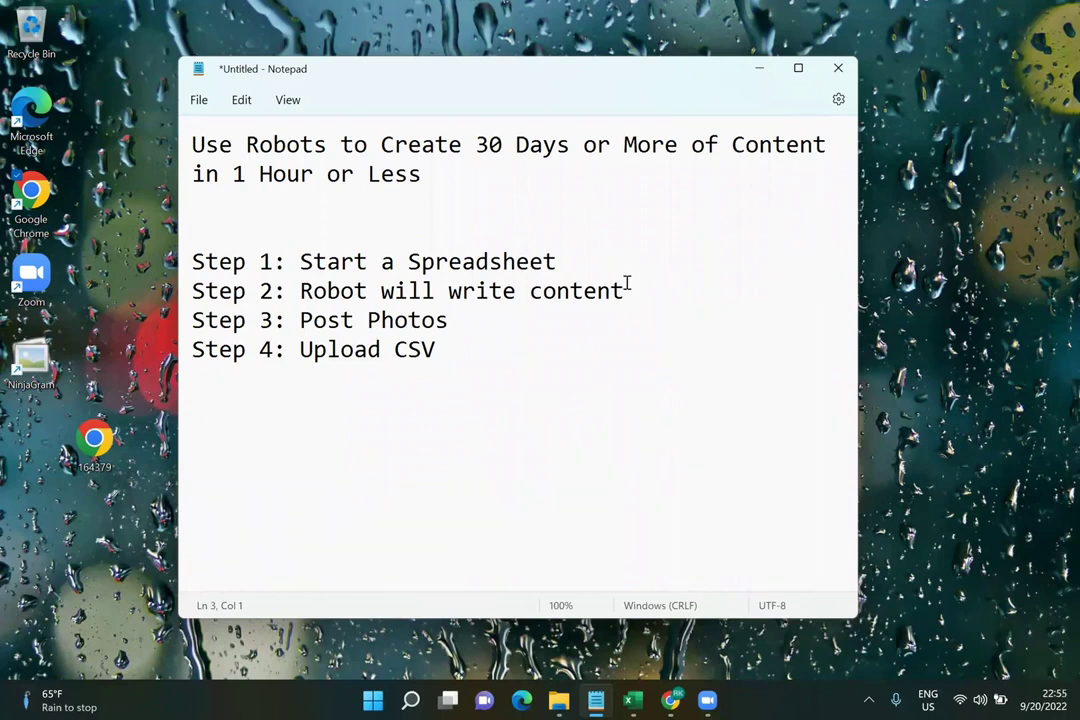
# Highlight key phrases in the four-step outline: Robot, Post Photos and Upload CSV
pyautogui.moveTo(624, 290); pyautogui.dragTo(299, 285)
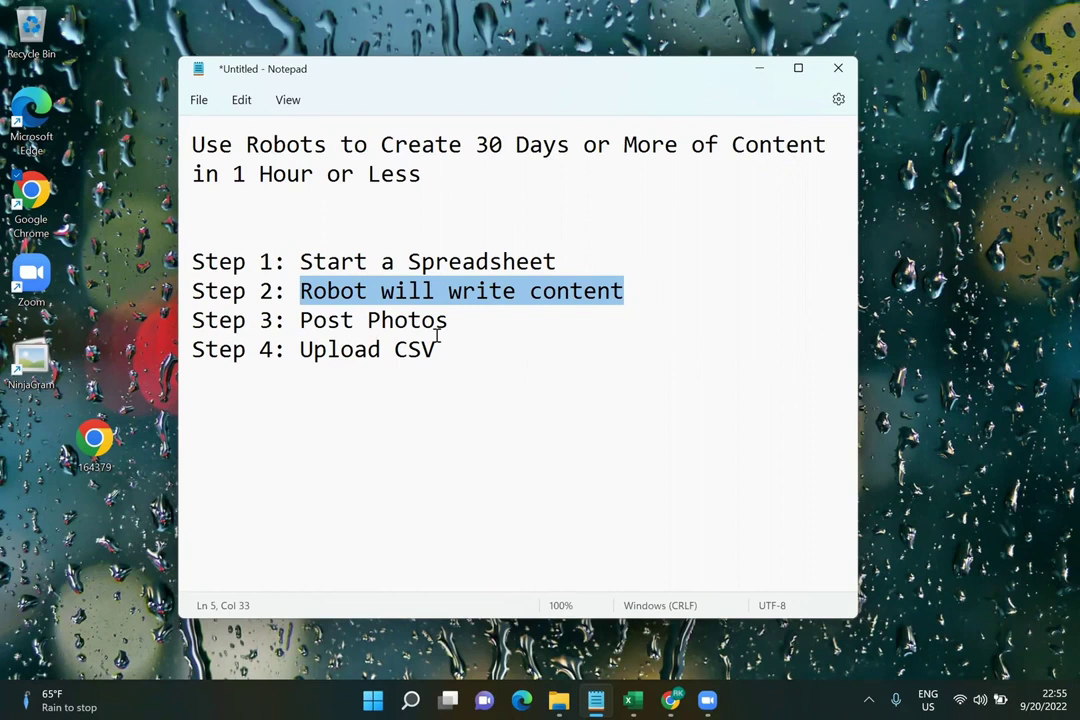
pyautogui.click(436, 350)
pyautogui.doubleClick(436, 349)
pyautogui.click(507, 308)
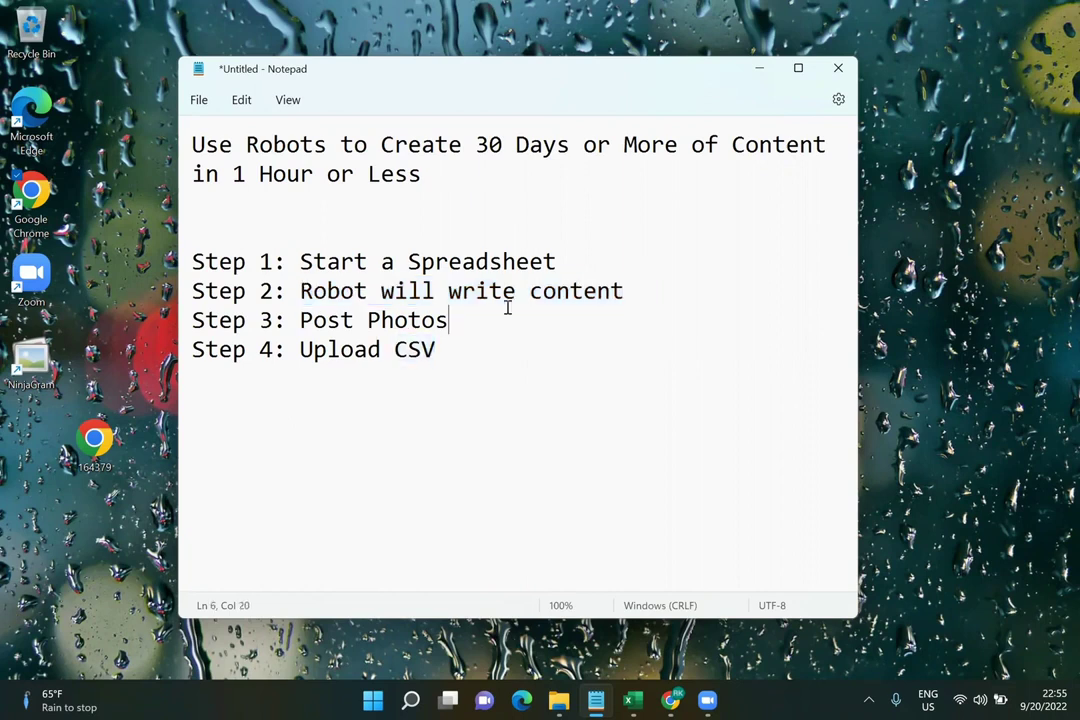
pyautogui.click(516, 298)
pyautogui.click(528, 293)
pyautogui.moveTo(379, 289); pyautogui.dragTo(303, 290)
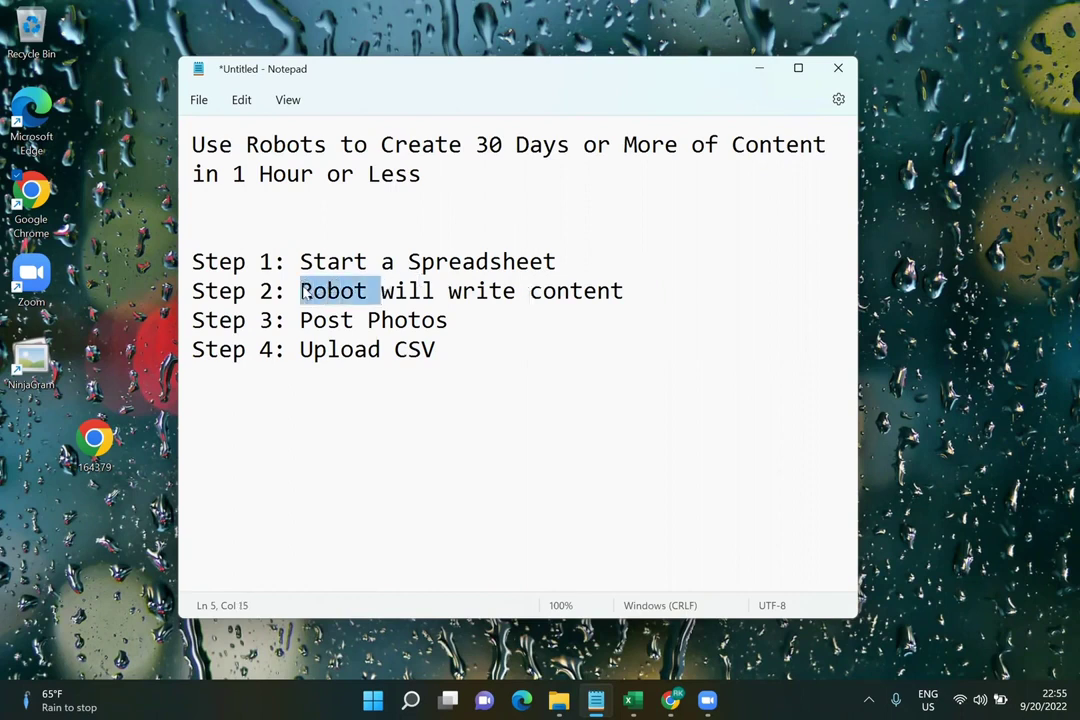
pyautogui.click(477, 335)
pyautogui.moveTo(477, 335); pyautogui.dragTo(313, 332)
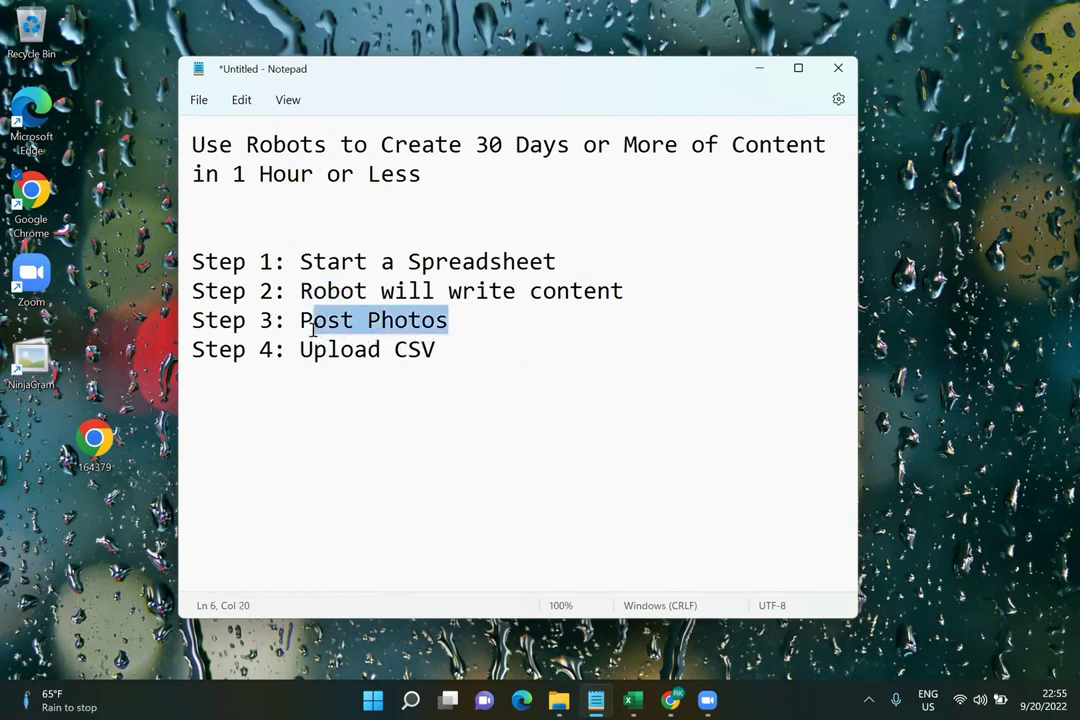
pyautogui.click(439, 350)
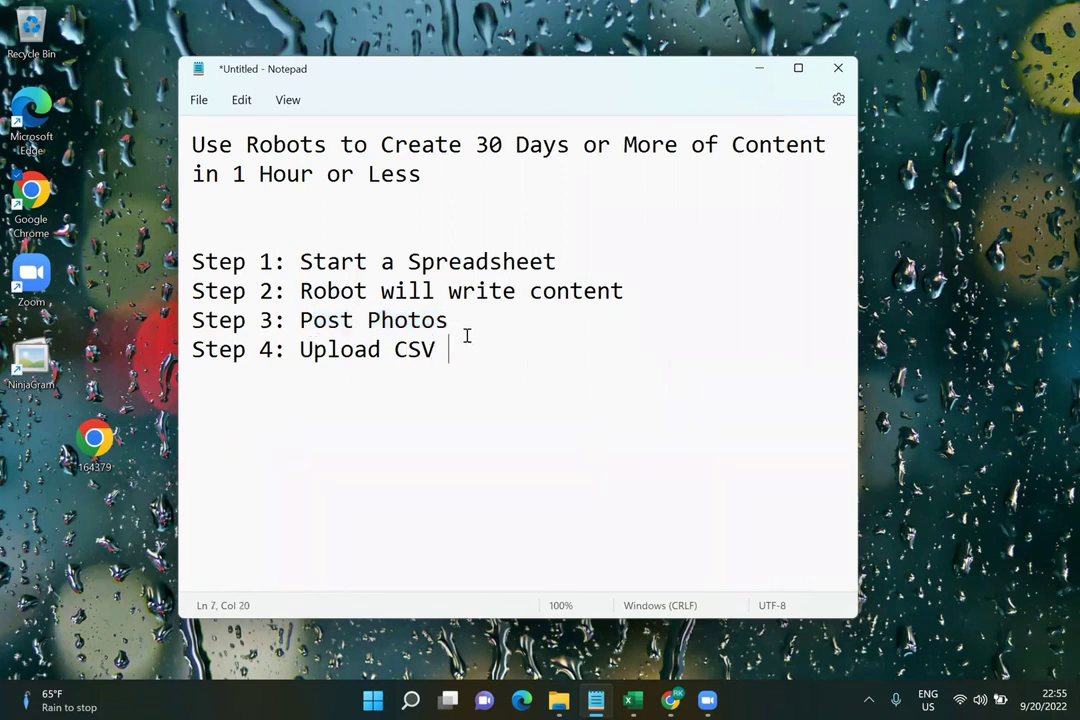
pyautogui.moveTo(451, 352); pyautogui.dragTo(306, 358)
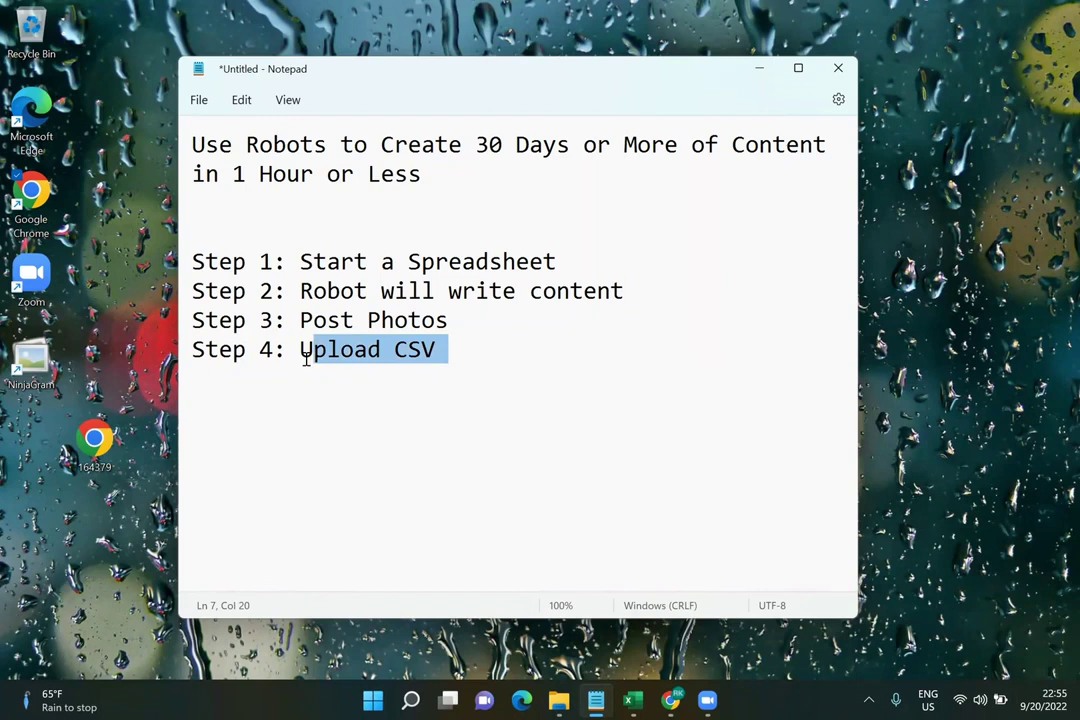
pyautogui.click(414, 398)
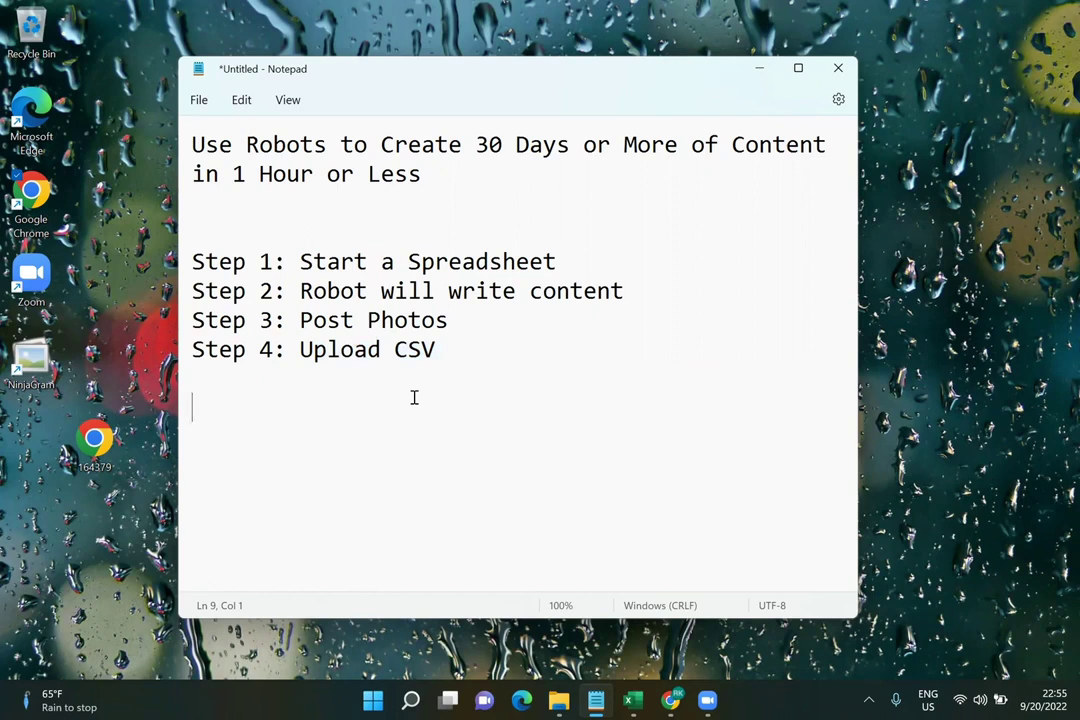
pyautogui.write('BestAust')
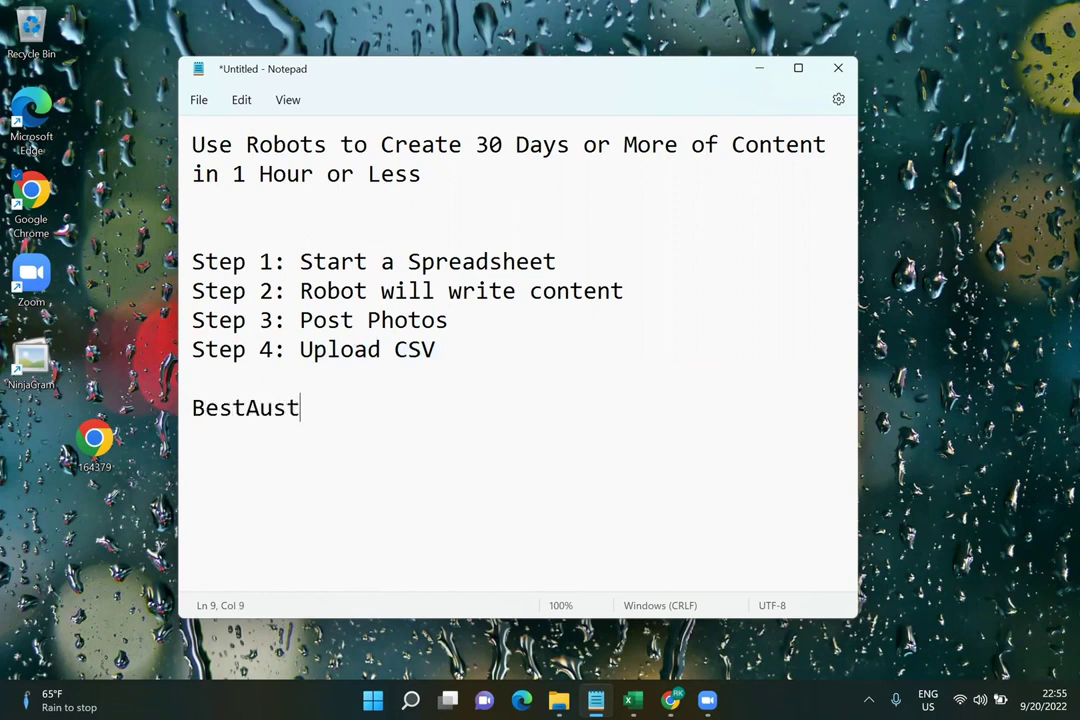
pyautogui.press('BackSpace')
pyautogui.press('BackSpace')
pyautogui.write('tomationTools.com')
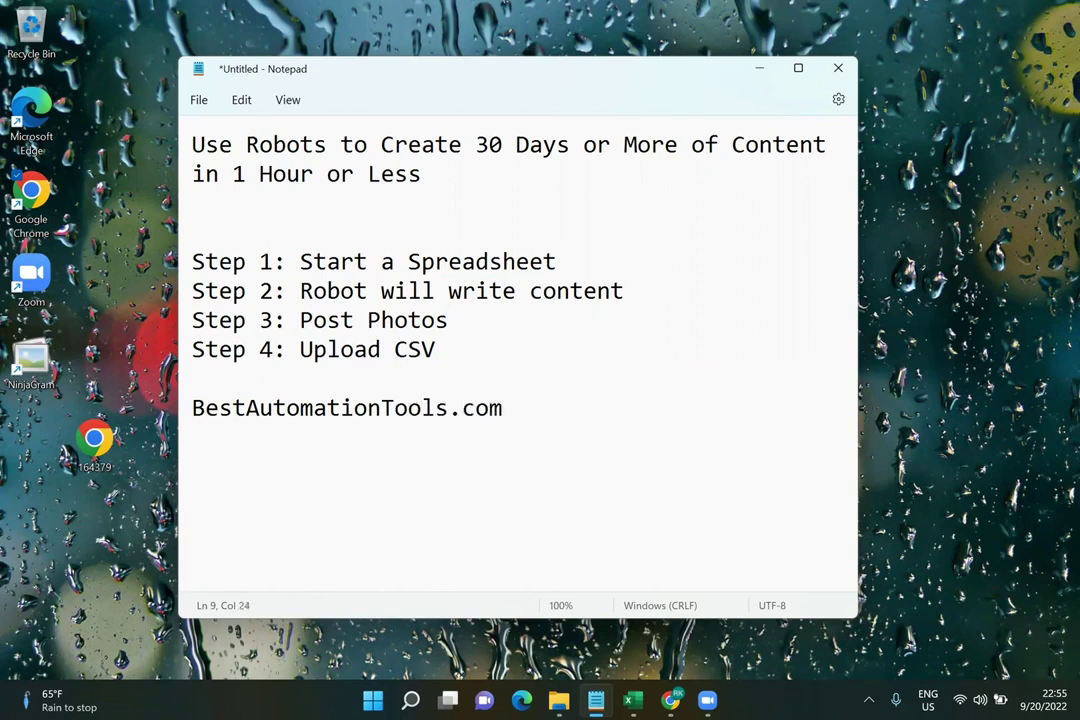
pyautogui.click(489, 407)
pyautogui.press('Left')
pyautogui.press('Left')
pyautogui.press('Left')
pyautogui.press('Left')
pyautogui.press('Left')
pyautogui.press('Left')
pyautogui.press('Left')
pyautogui.press('Left')
pyautogui.press('Left')
pyautogui.press('Left')
pyautogui.press('Left')
pyautogui.press('Left')
pyautogui.press('Left')
pyautogui.press('Left')
pyautogui.press('Left')
pyautogui.press('Left')
pyautogui.press('Left')
pyautogui.press('Left')
pyautogui.press('Left')
pyautogui.press('Left')
pyautogui.write('http://')
pyautogui.press('End')
pyautogui.press('Return')
pyautogui.press('Return')
pyautogui.write('/')
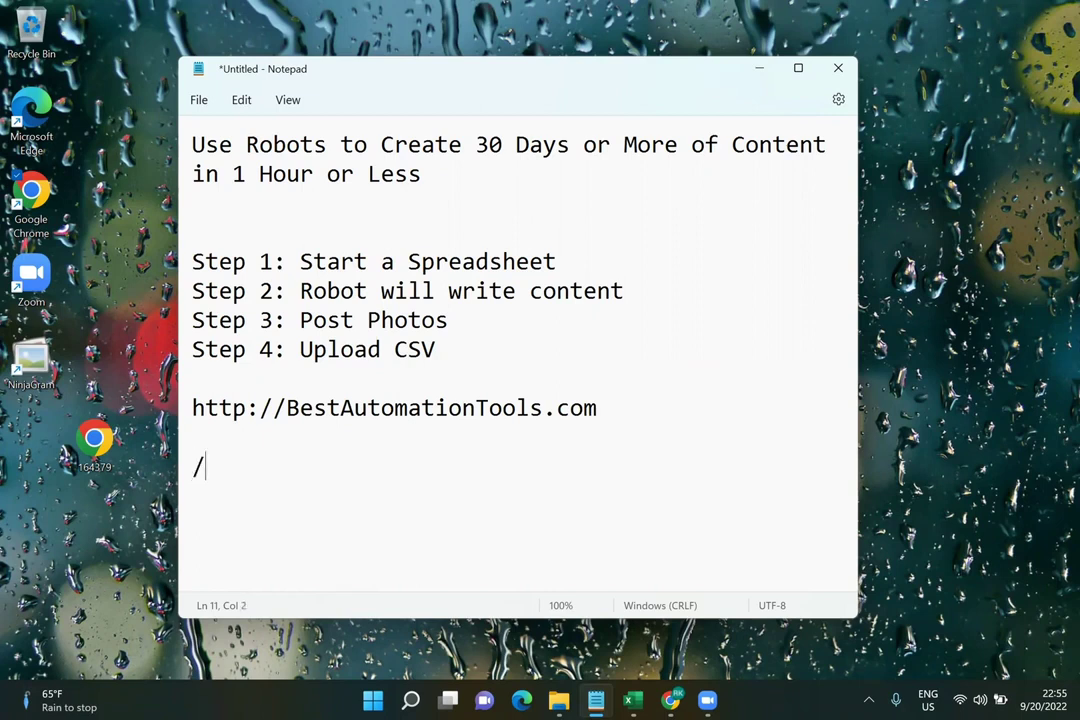
pyautogui.press('BackSpace')
# Copy the base address and create its /metricool and /jasper links on new lines
pyautogui.moveTo(597, 408); pyautogui.dragTo(178, 414)
pyautogui.hotkey('ctrl', 'c')
pyautogui.click(256, 448)
pyautogui.hotkey('ctrl', 'v')
pyautogui.write('/metricool')
pyautogui.press('Return')
pyautogui.hotkey('ctrl', 'v')
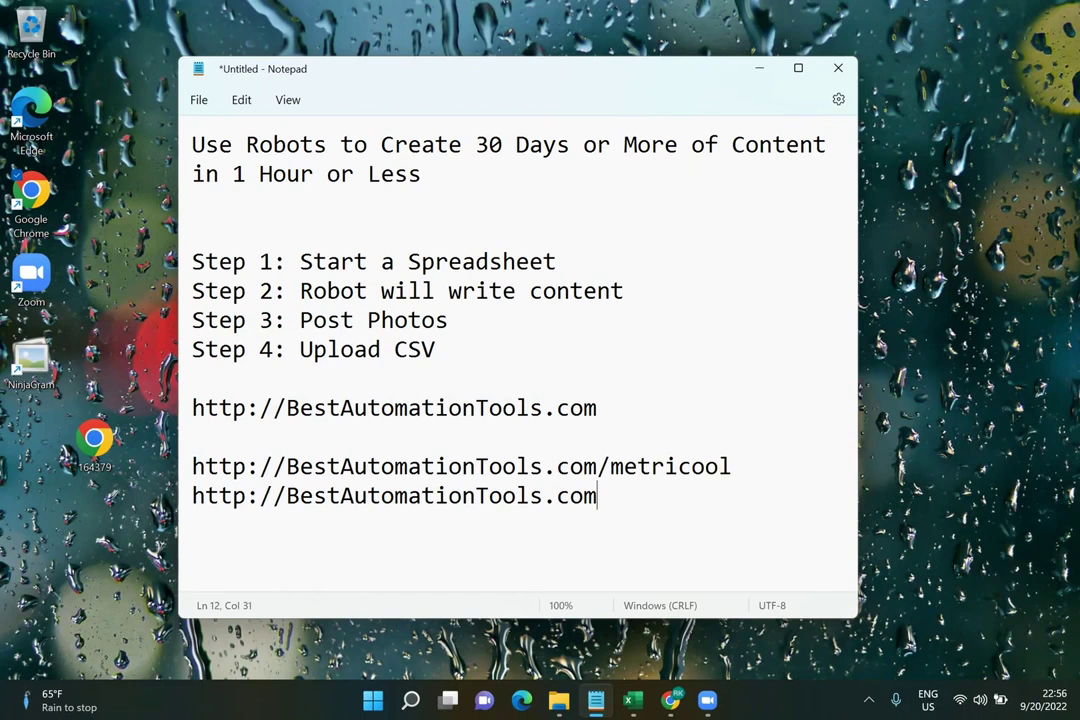
pyautogui.write('/jasper')
pyautogui.press('Return')
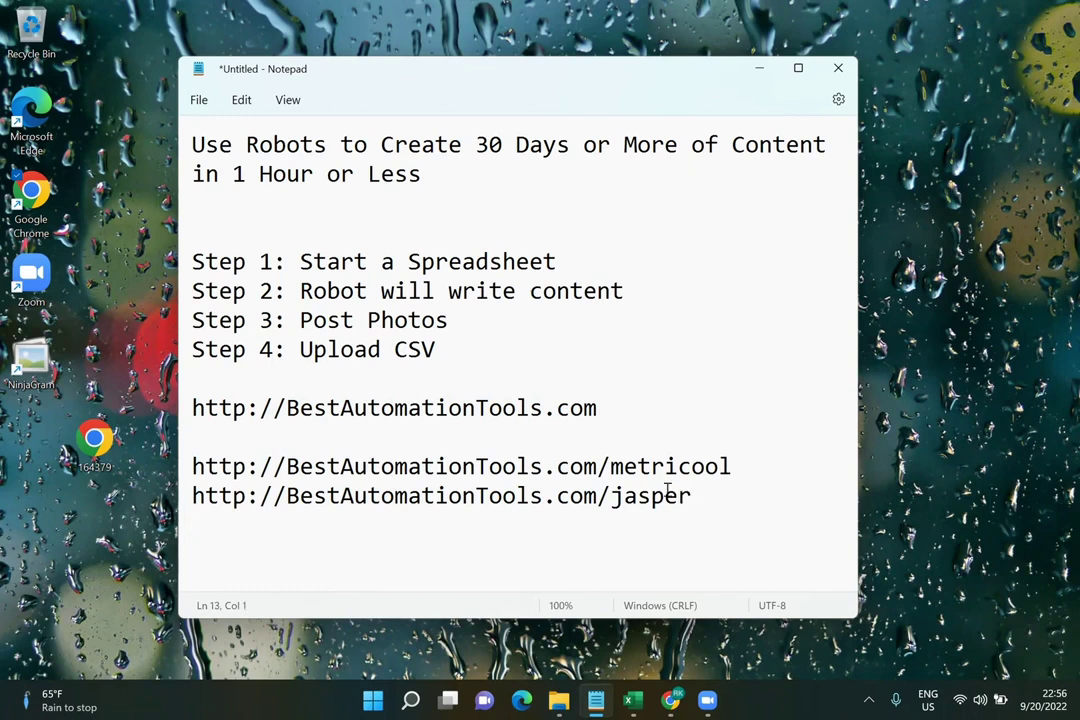
pyautogui.hotkey('ctrl', 'v')
# Finish the third link as /canva and add Imgur.com below it
pyautogui.click(788, 464)
pyautogui.click(784, 493)
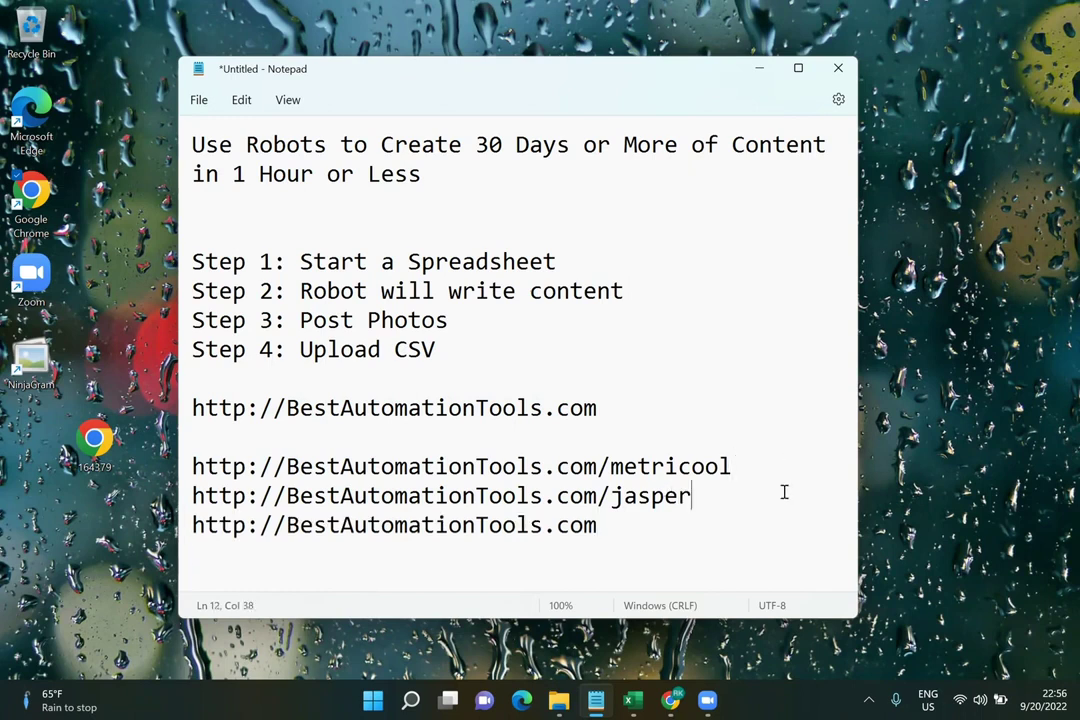
pyautogui.click(730, 525)
pyautogui.write('/canva')
pyautogui.press('Return')
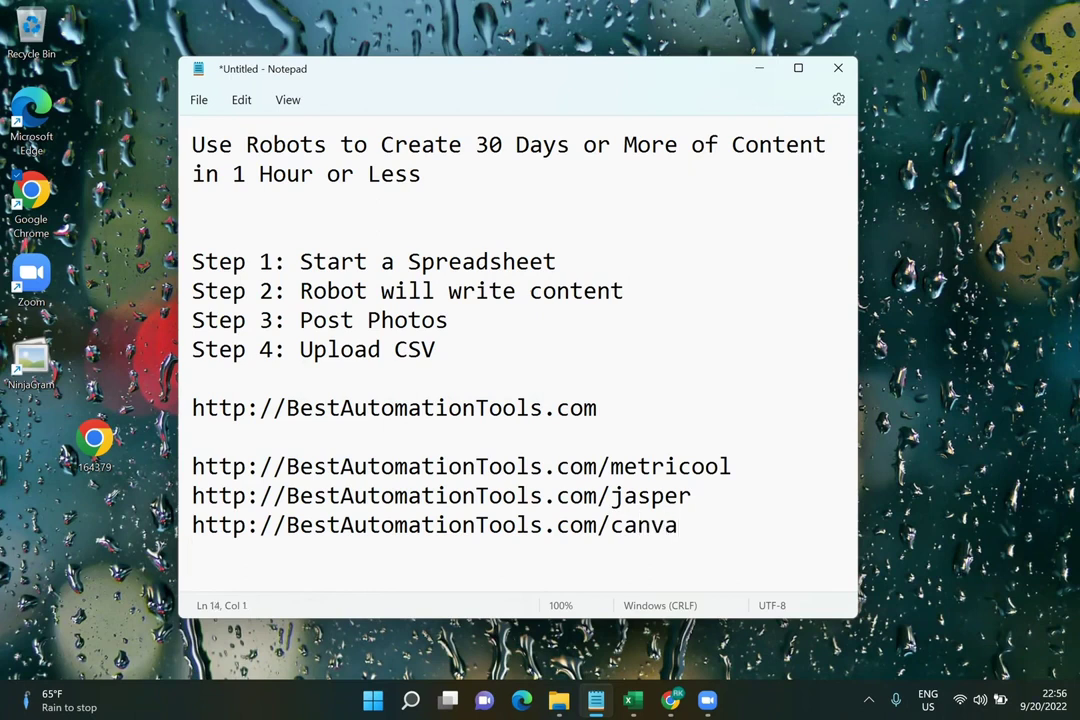
pyautogui.write('Imgur.com')
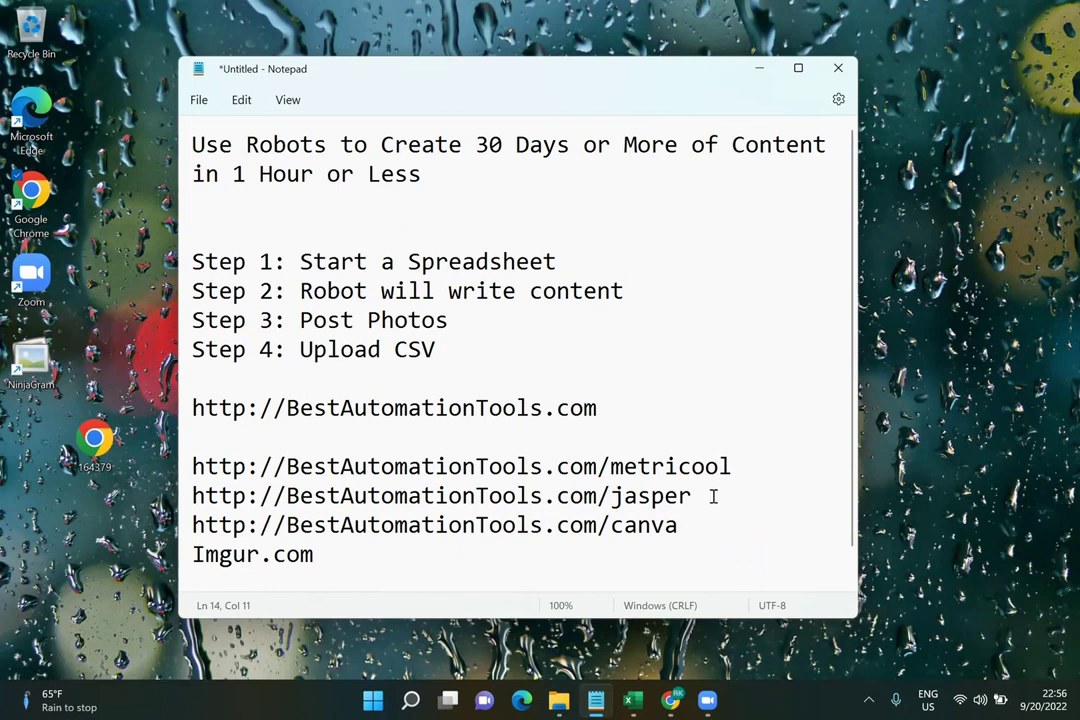
# Check the jasper and metricool link lines, then bring up Chrome on the Jasper dashboard
pyautogui.doubleClick(650, 495)
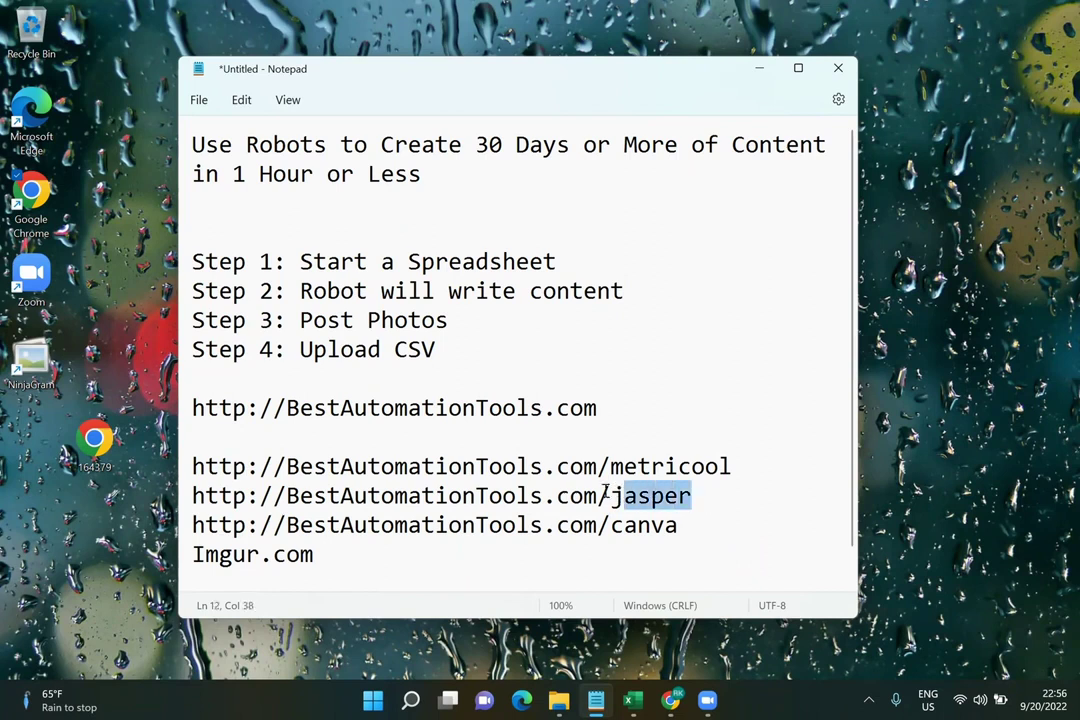
pyautogui.click(707, 472)
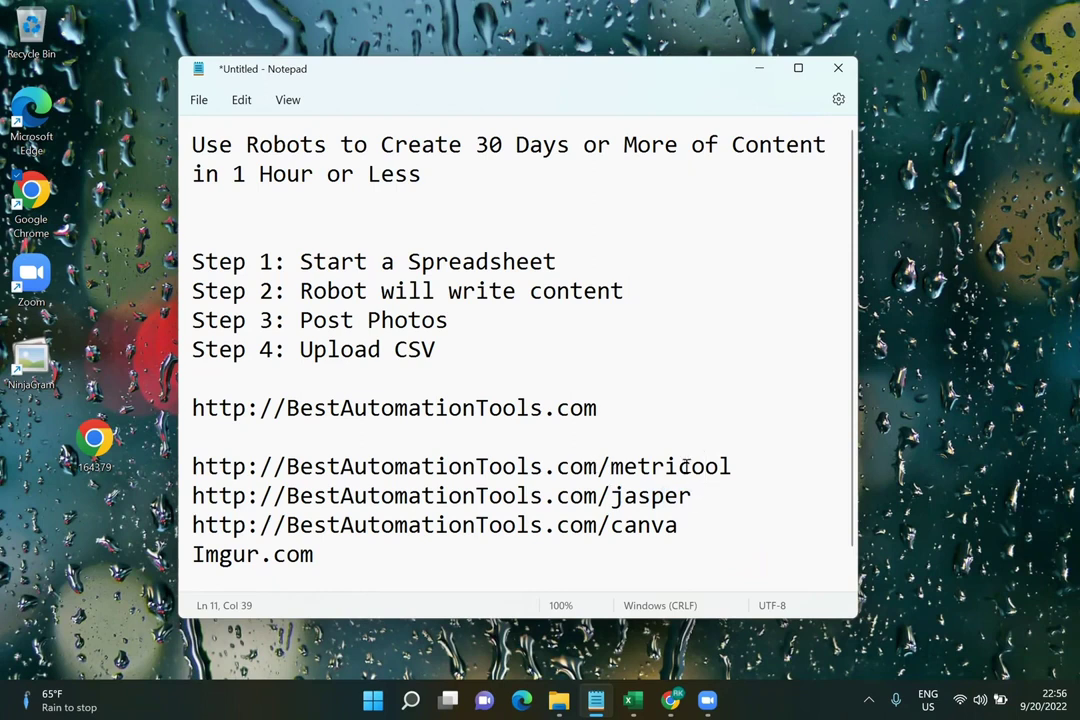
pyautogui.click(747, 465)
pyautogui.click(729, 494)
pyautogui.moveTo(729, 494); pyautogui.dragTo(286, 494)
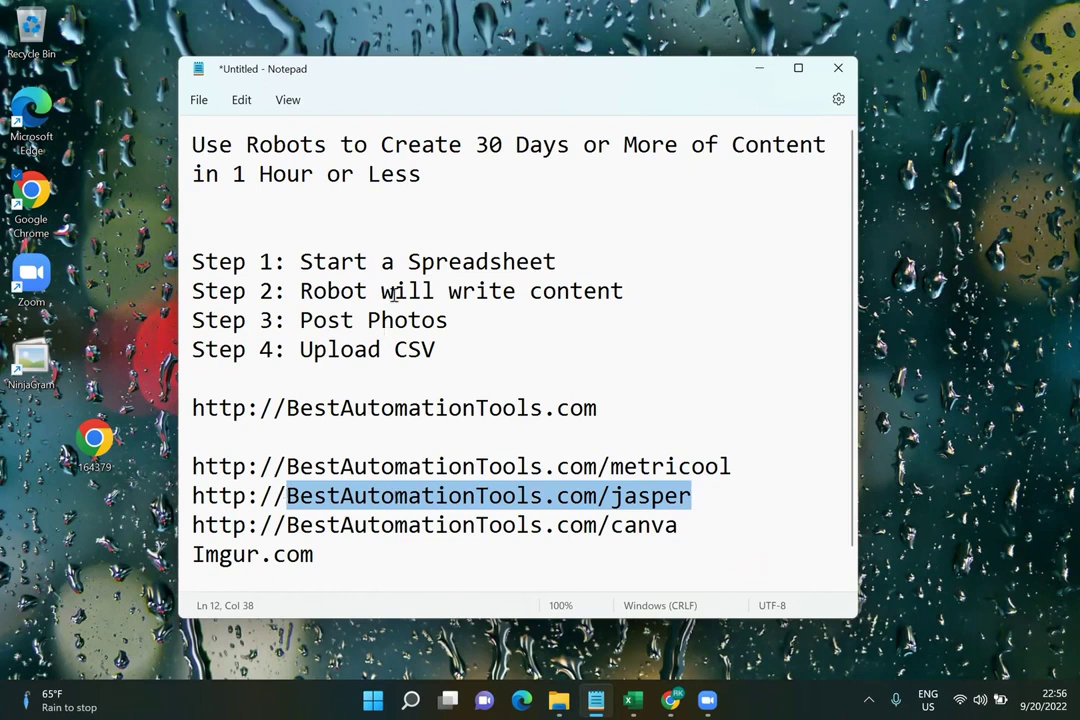
pyautogui.click(263, 261)
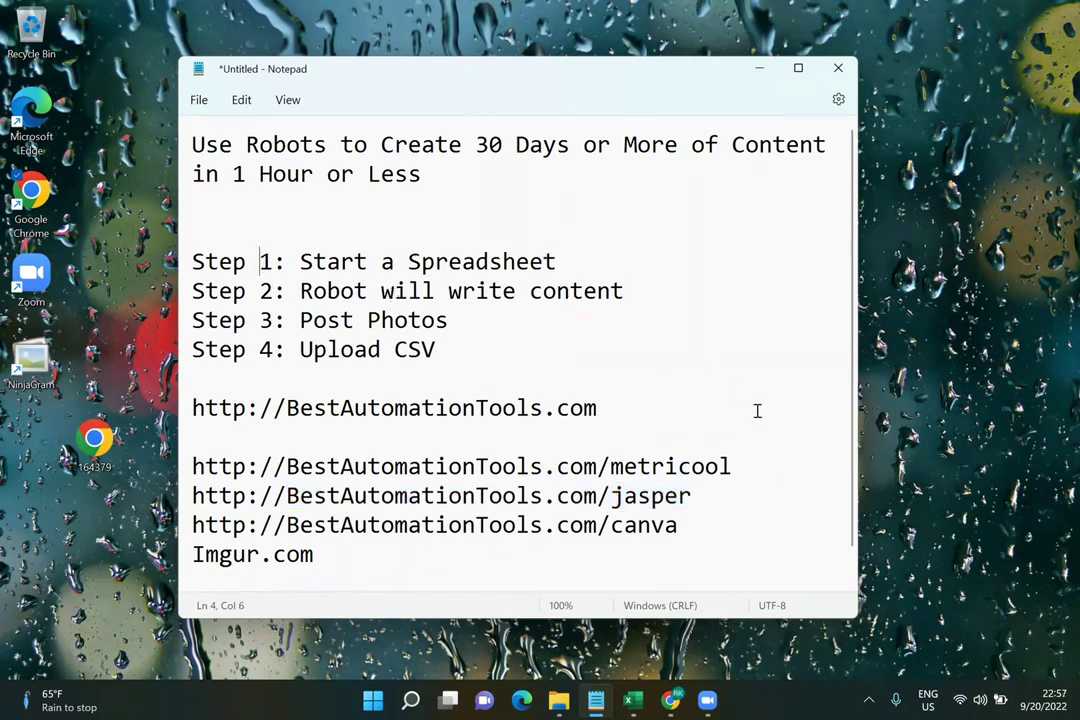
pyautogui.doubleClick(721, 465)
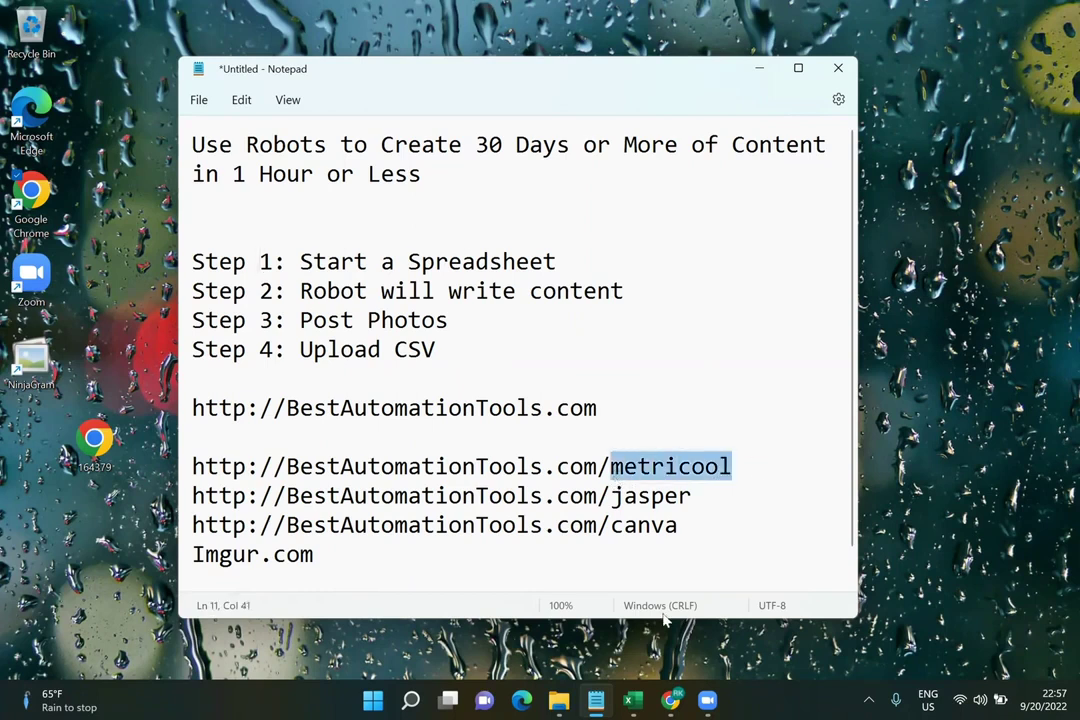
pyautogui.click(670, 699)
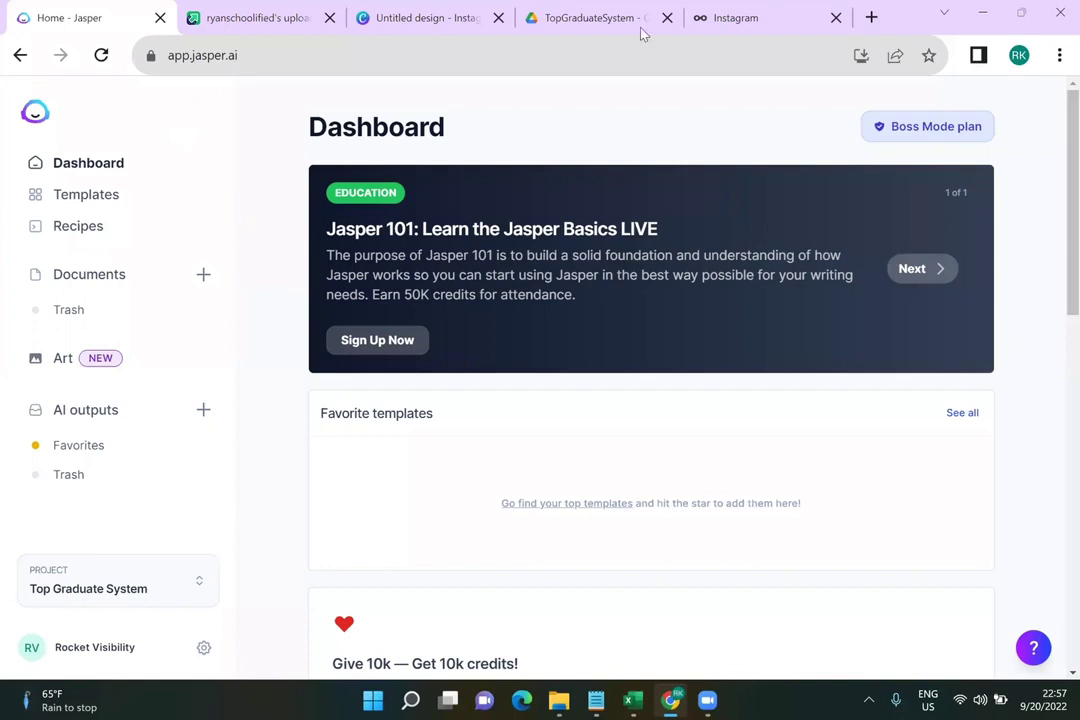
# View Metricool's Instagram analytics and brand list, showing Aug 21–Sep 19, 2022 community growth
pyautogui.click(745, 20)
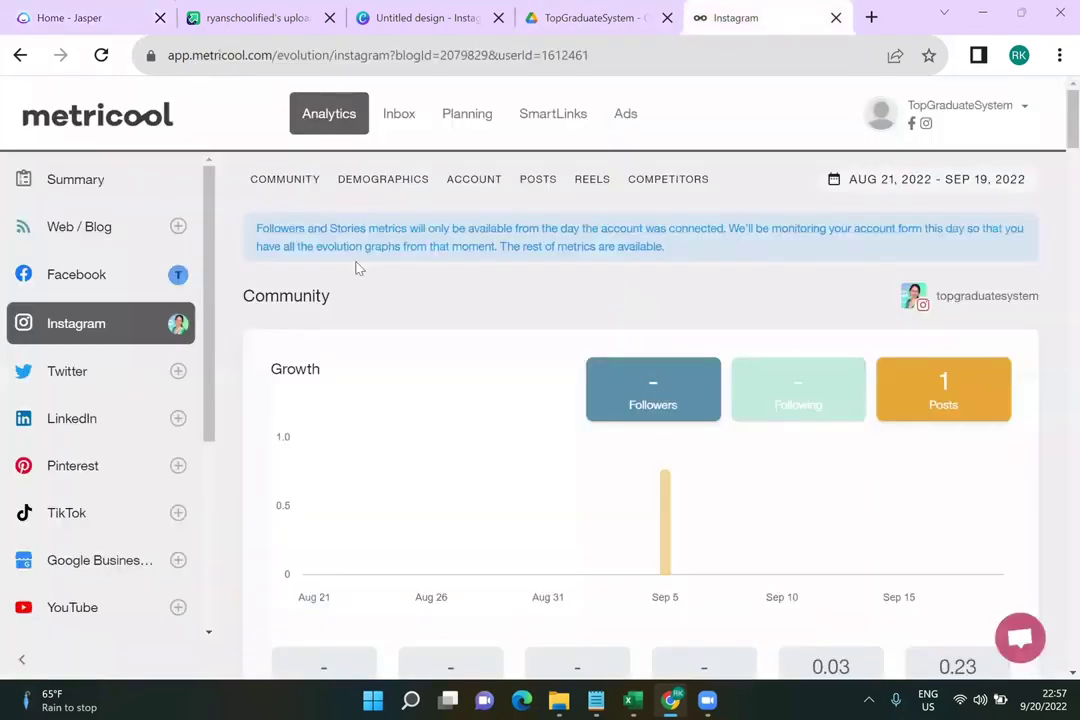
pyautogui.scroll(-5, 92, 345)
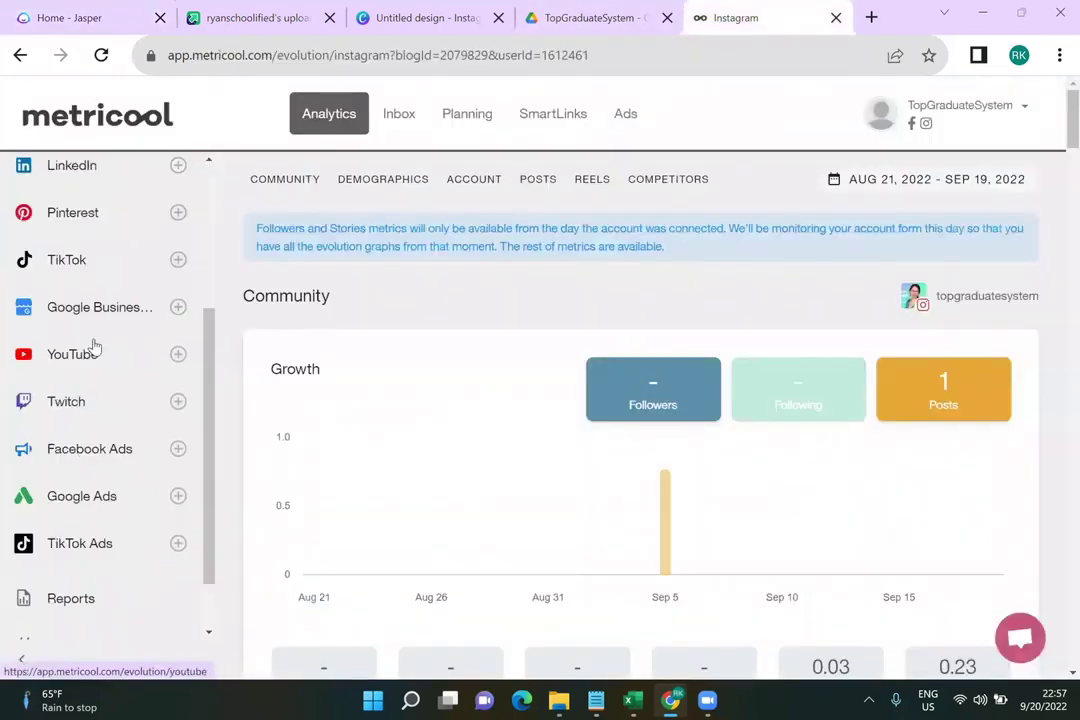
pyautogui.scroll(-2, 92, 345)
pyautogui.scroll(6, 88, 492)
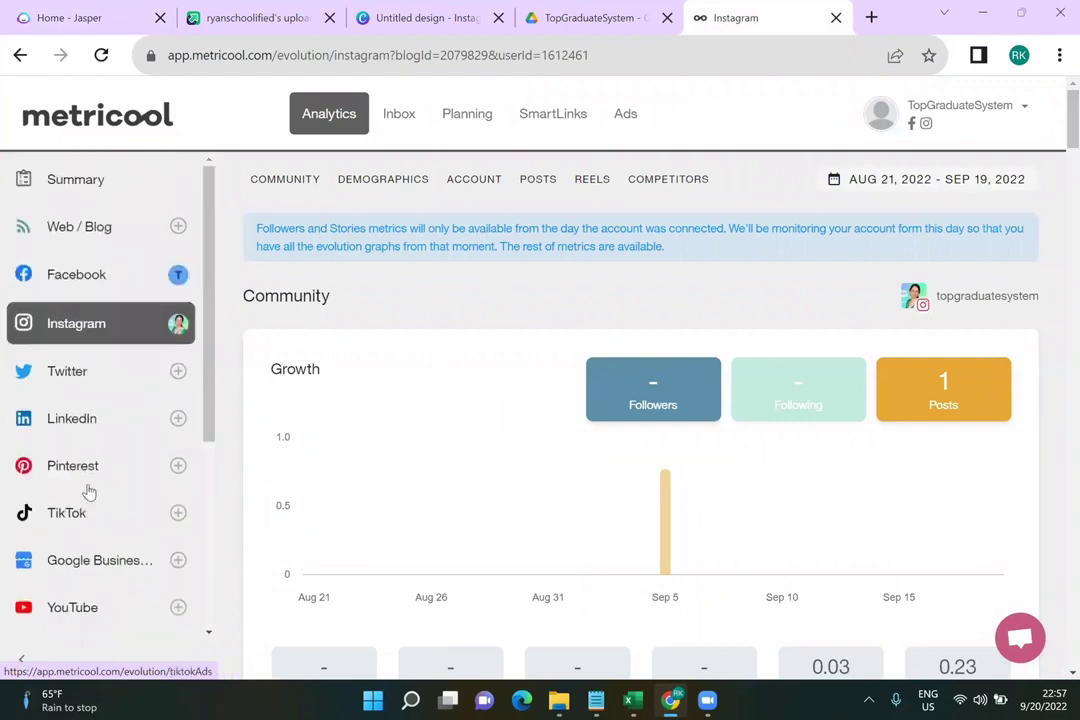
pyautogui.click(1008, 115)
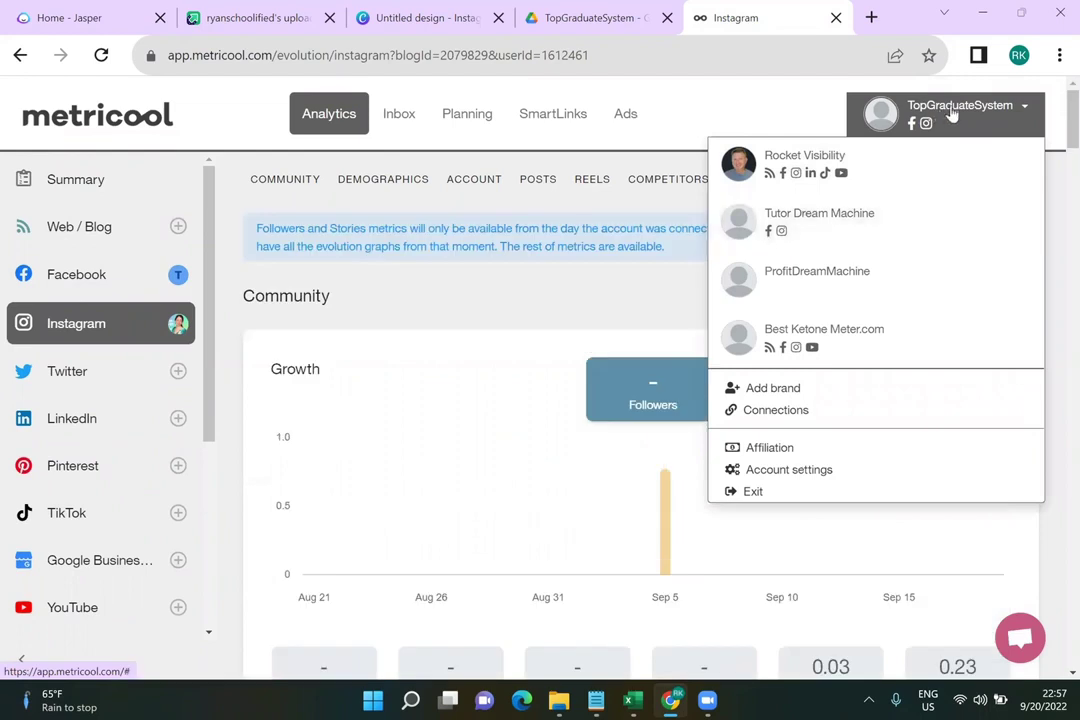
pyautogui.click(805, 124)
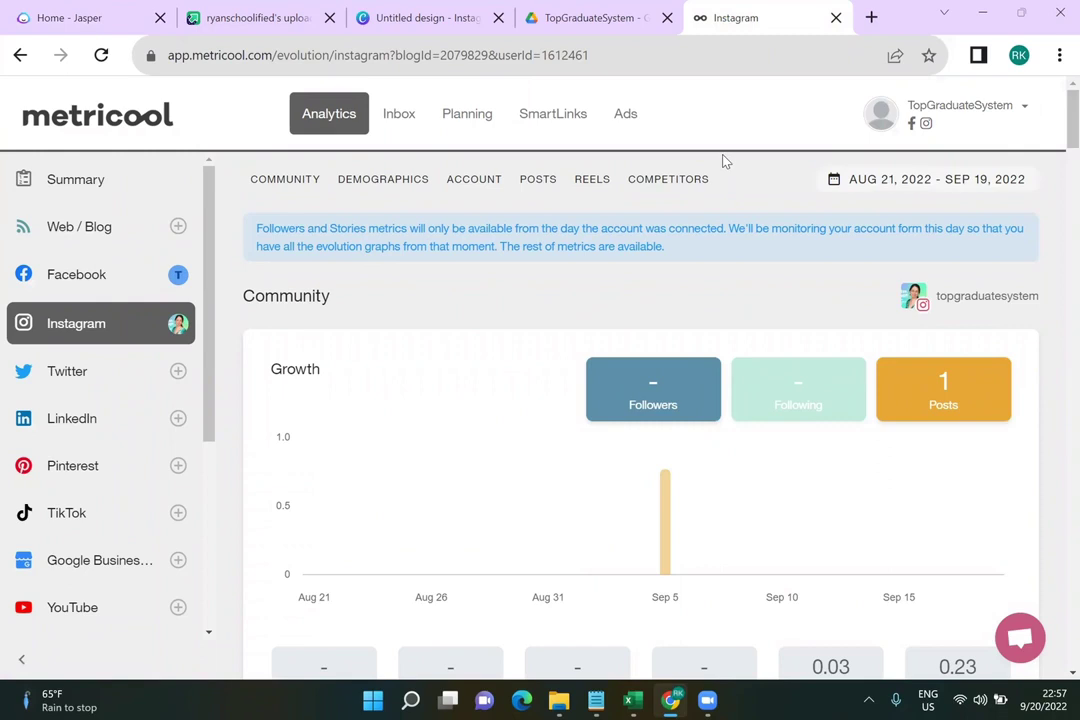
pyautogui.scroll(-4, 395, 387)
pyautogui.scroll(4, 395, 387)
pyautogui.scroll(-1, 148, 397)
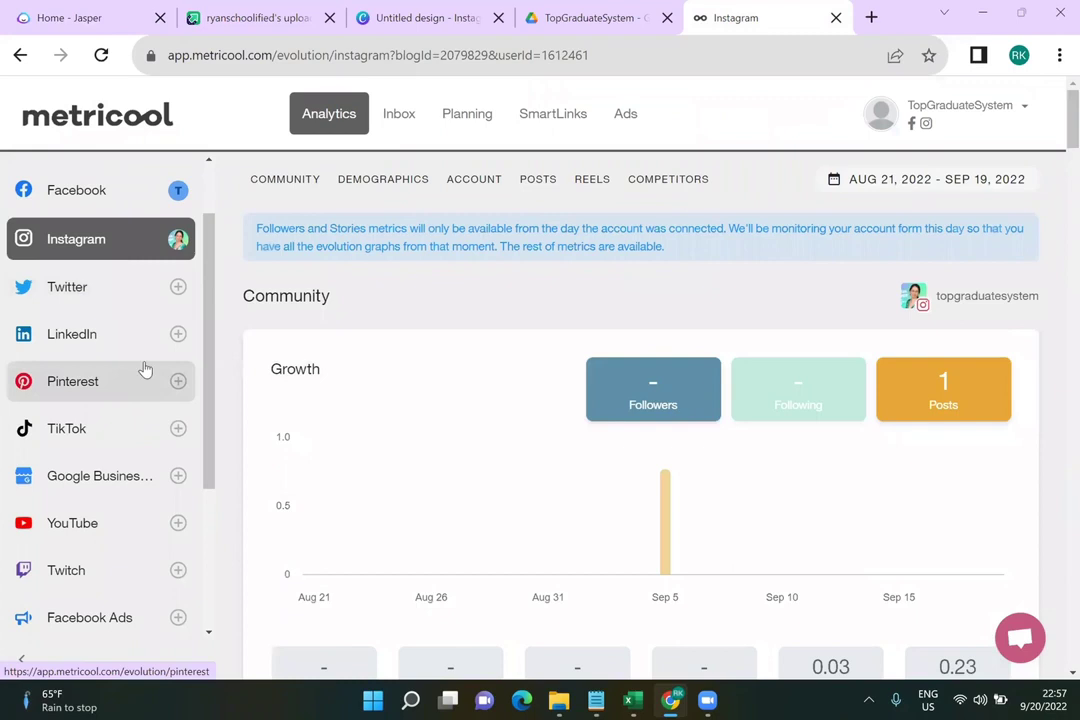
pyautogui.scroll(1, 145, 369)
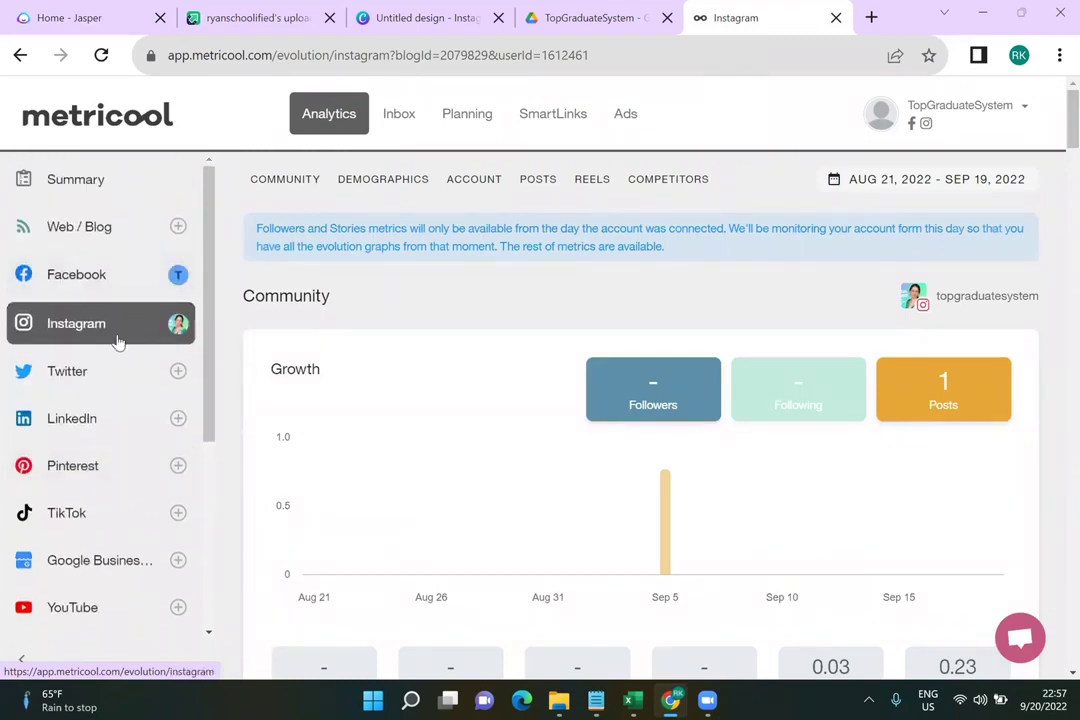
# Open instagram.com/topgraduatesystem in a new browser tab
pyautogui.click(871, 18)
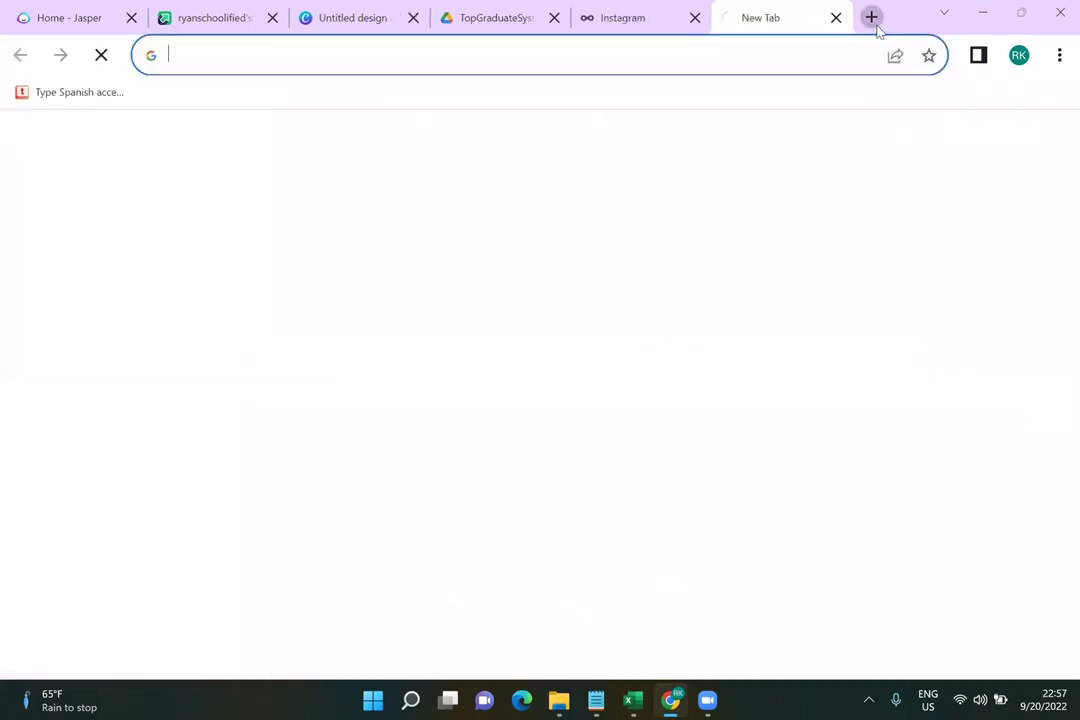
pyautogui.write('i')
pyautogui.press('End')
pyautogui.press('BackSpace')
pyautogui.press('BackSpace')
pyautogui.press('BackSpace')
pyautogui.press('BackSpace')
pyautogui.press('BackSpace')
pyautogui.press('BackSpace')
pyautogui.press('BackSpace')
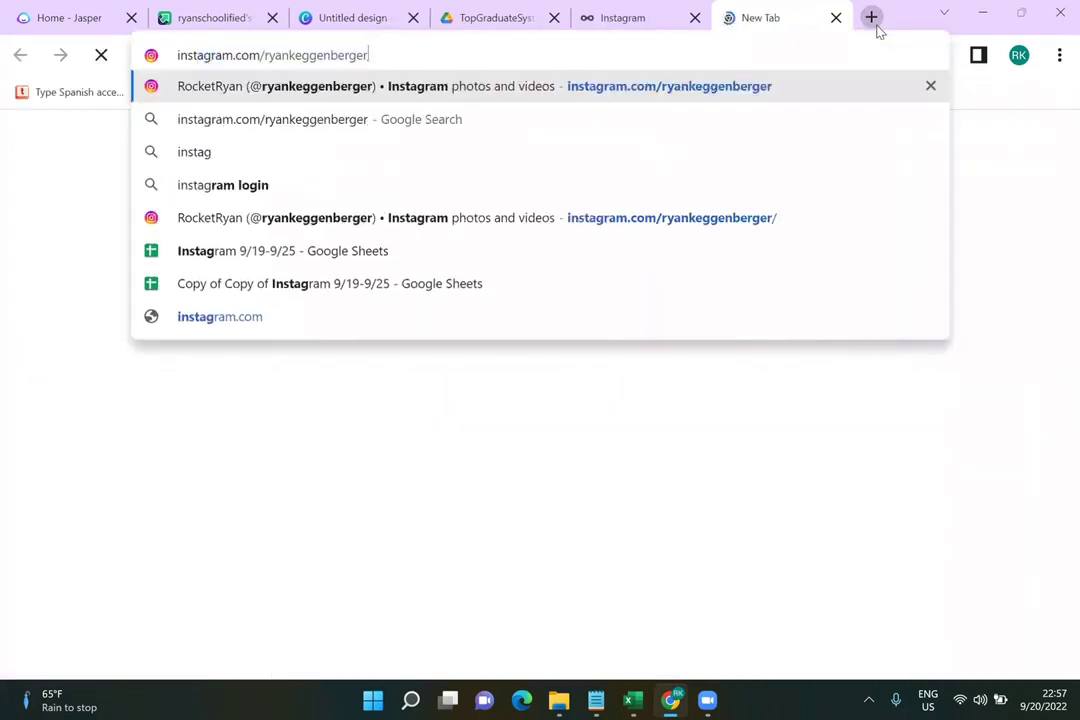
pyautogui.press('BackSpace')
pyautogui.press('BackSpace')
pyautogui.press('BackSpace')
pyautogui.press('BackSpace')
pyautogui.press('BackSpace')
pyautogui.press('BackSpace')
pyautogui.press('BackSpace')
pyautogui.press('BackSpace')
pyautogui.press('BackSpace')
pyautogui.press('BackSpace')
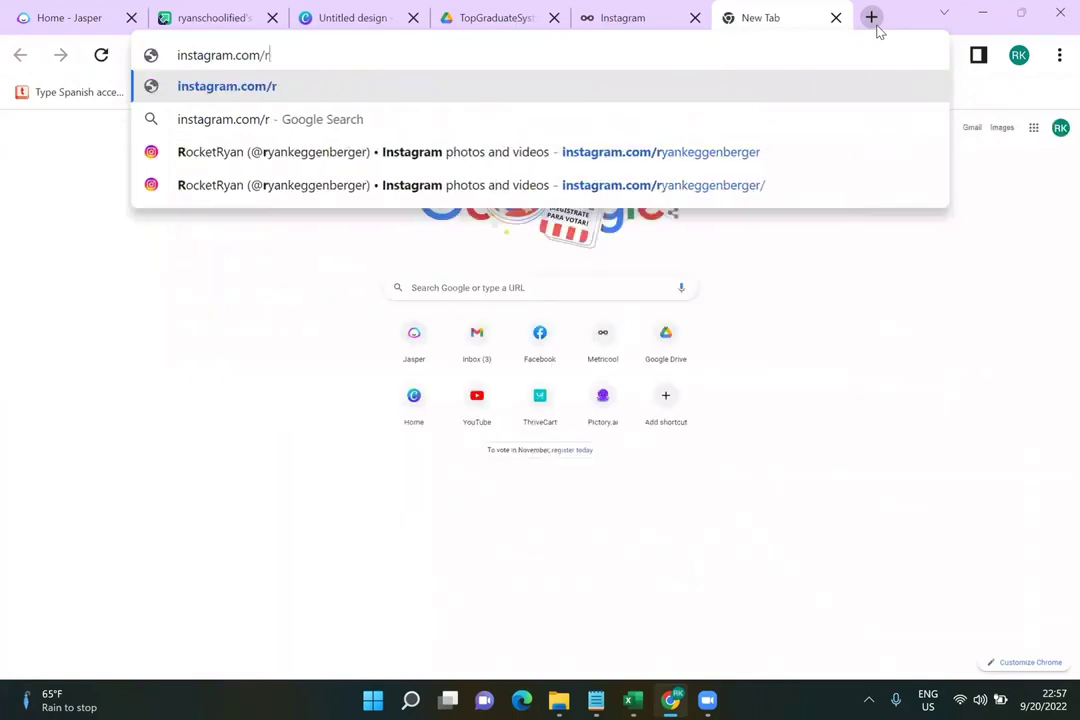
pyautogui.write('topgraduatesystem/')
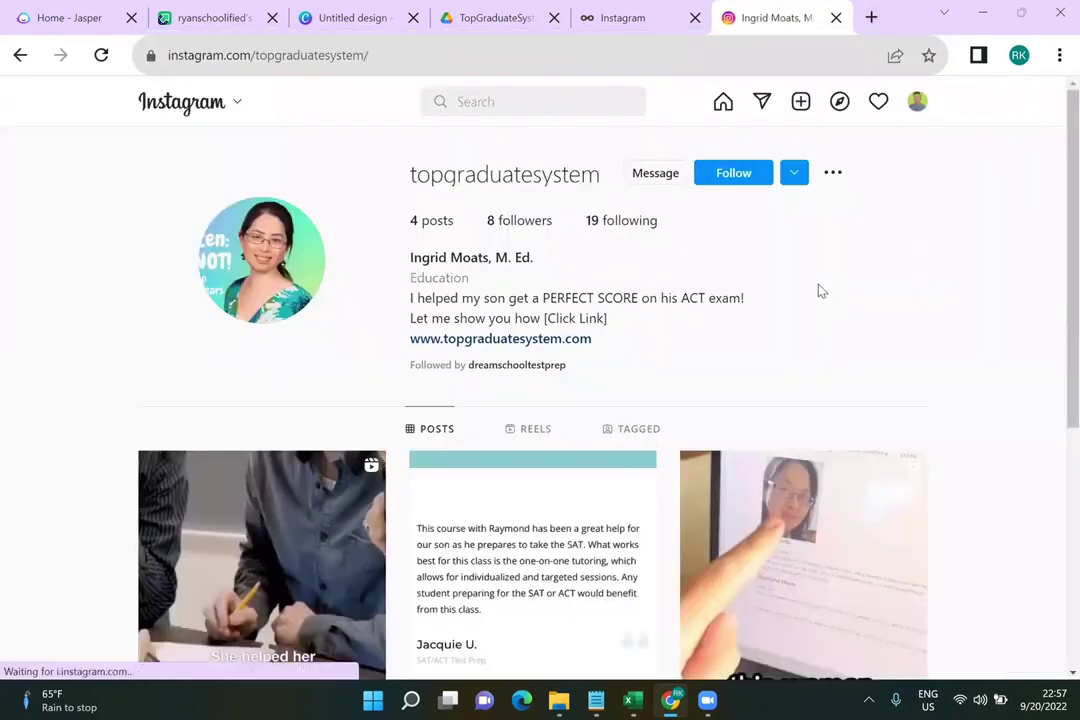
# Browse the profile's 4 posts, then return to Metricool's Instagram analytics
pyautogui.scroll(-3, 818, 290)
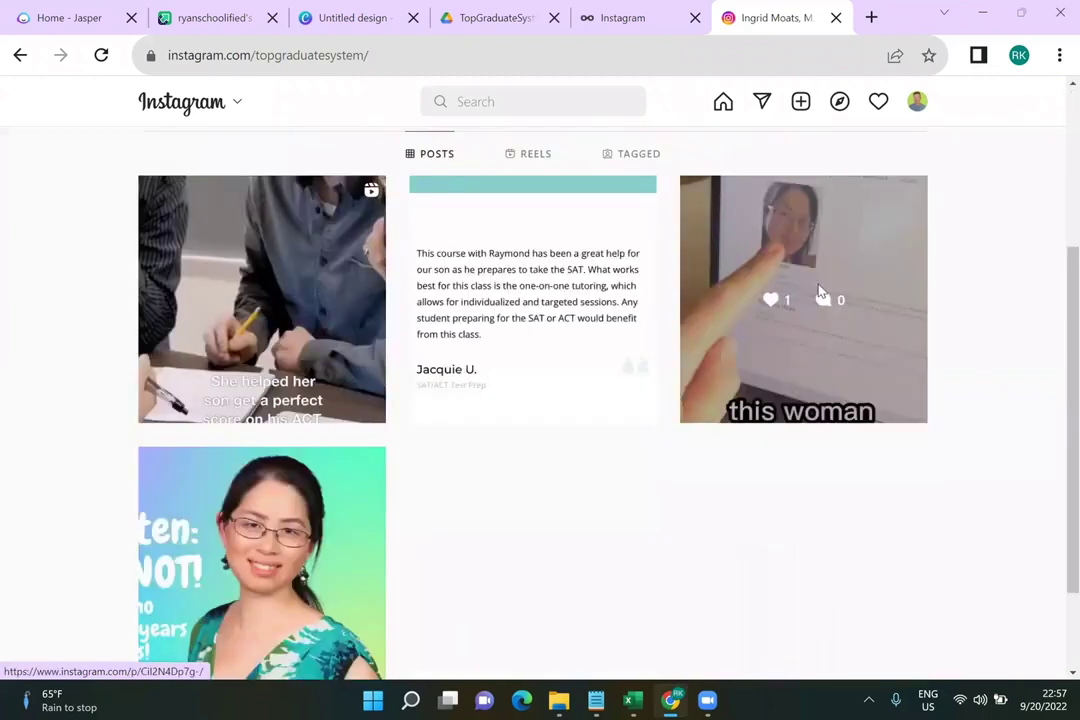
pyautogui.scroll(-2, 721, 330)
pyautogui.scroll(4, 726, 333)
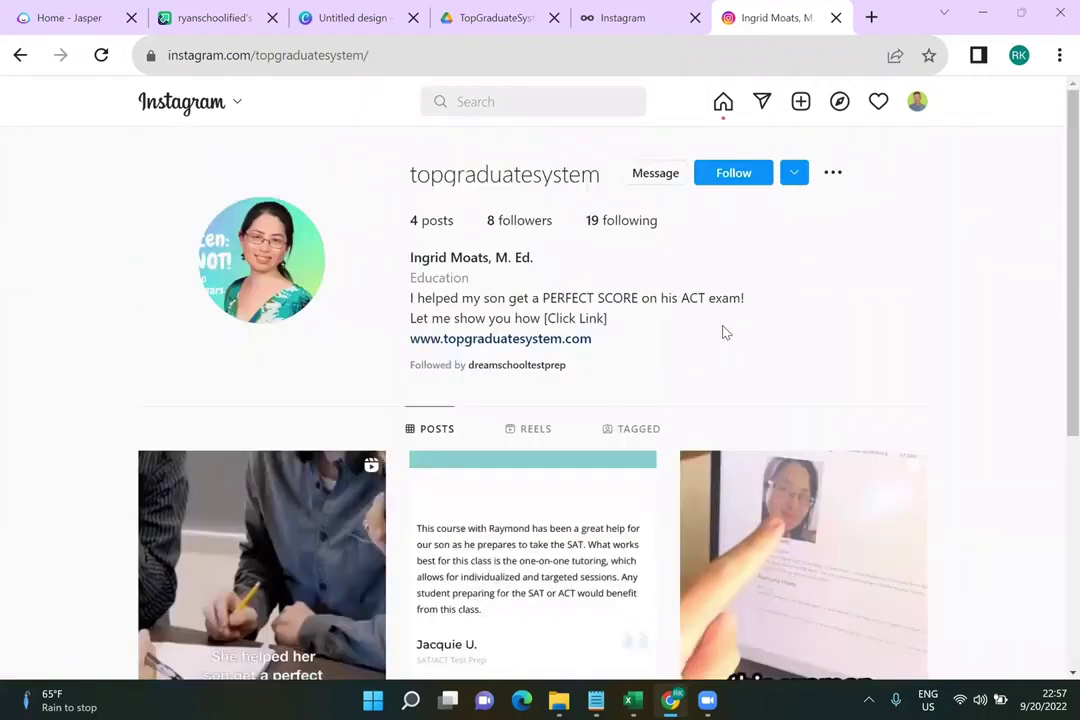
pyautogui.scroll(-2, 714, 417)
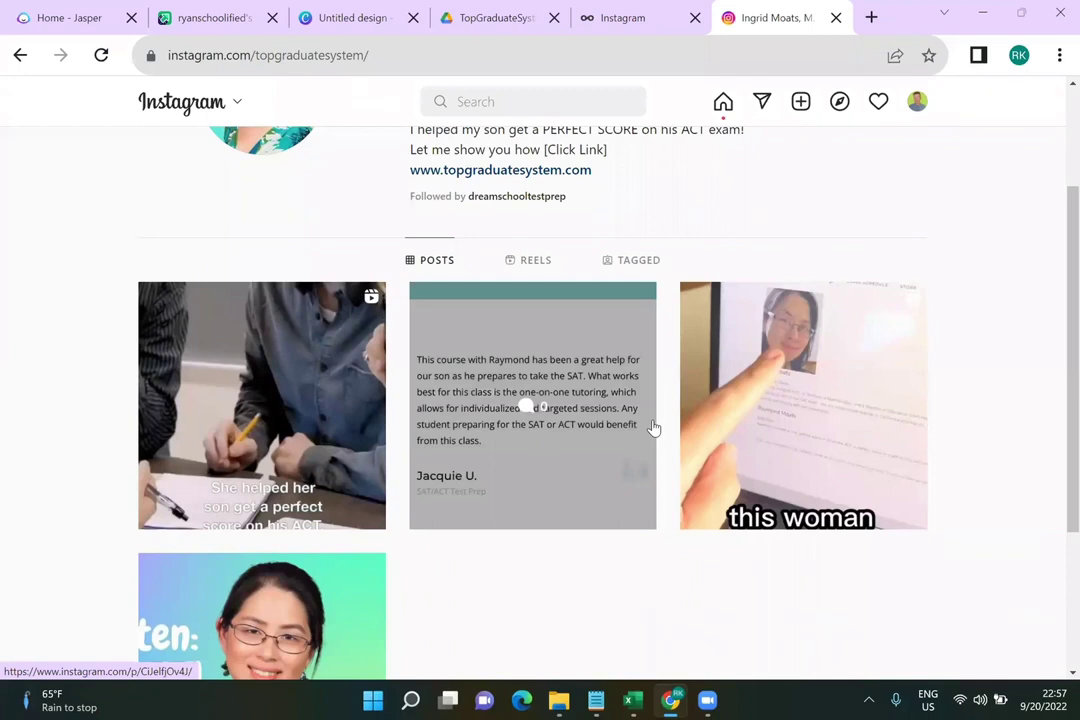
pyautogui.scroll(2, 652, 428)
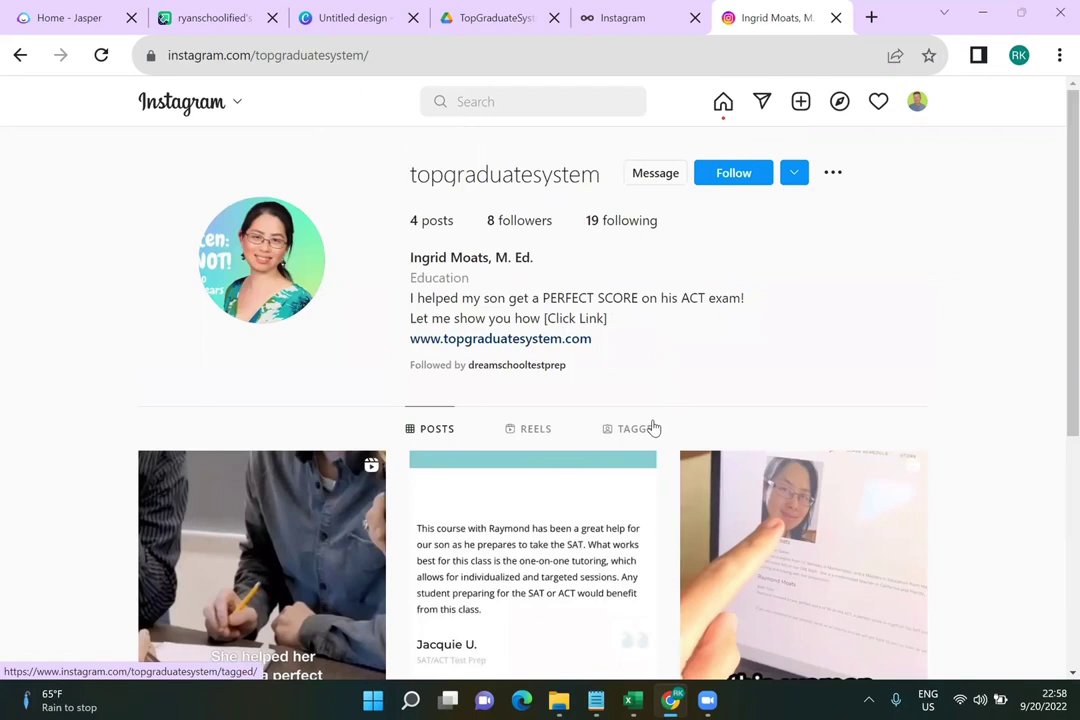
pyautogui.click(622, 17)
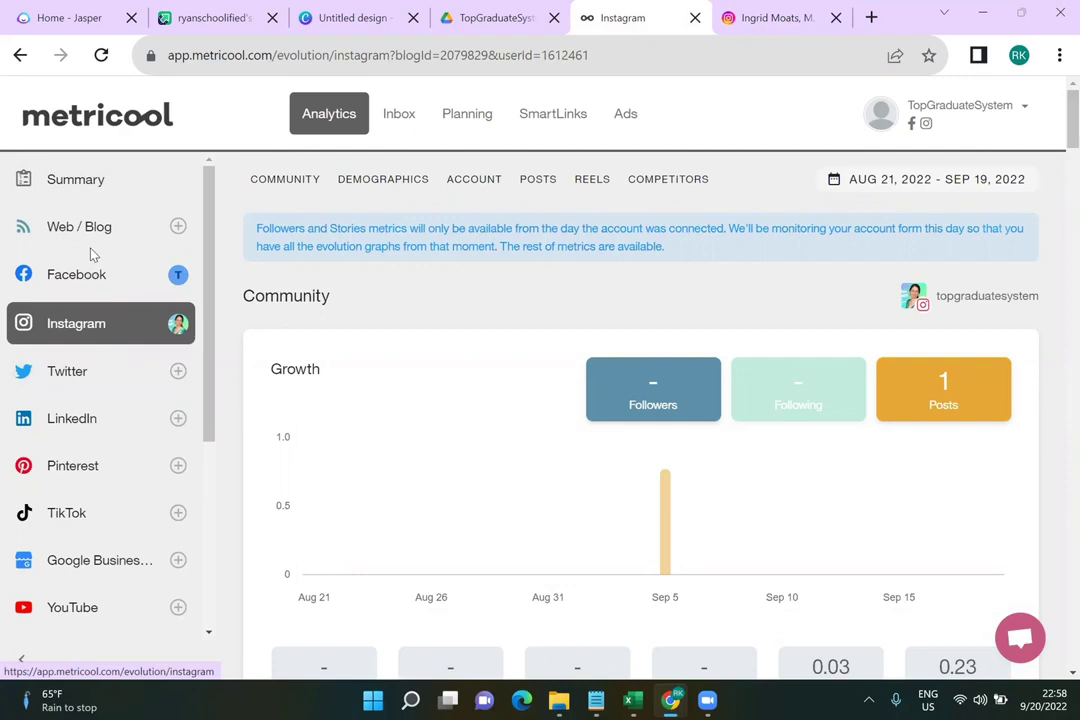
# Switch to Metricool's Planning calendar for the Sep 18–24, 2022 week
pyautogui.scroll(-3, 95, 484)
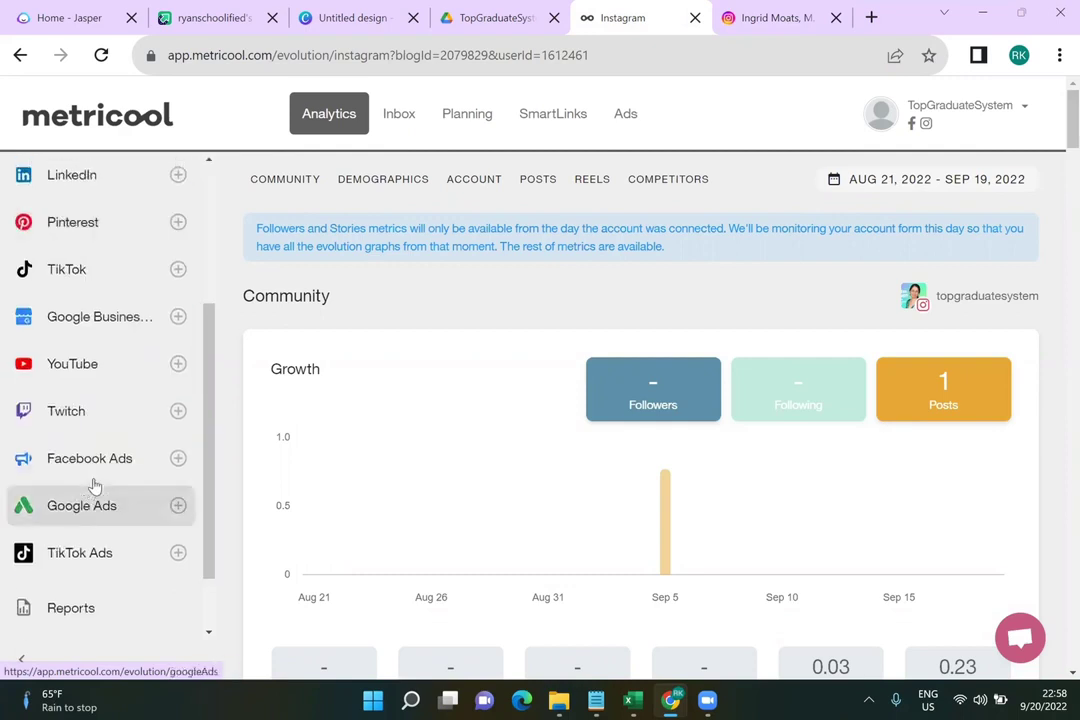
pyautogui.scroll(3, 93, 485)
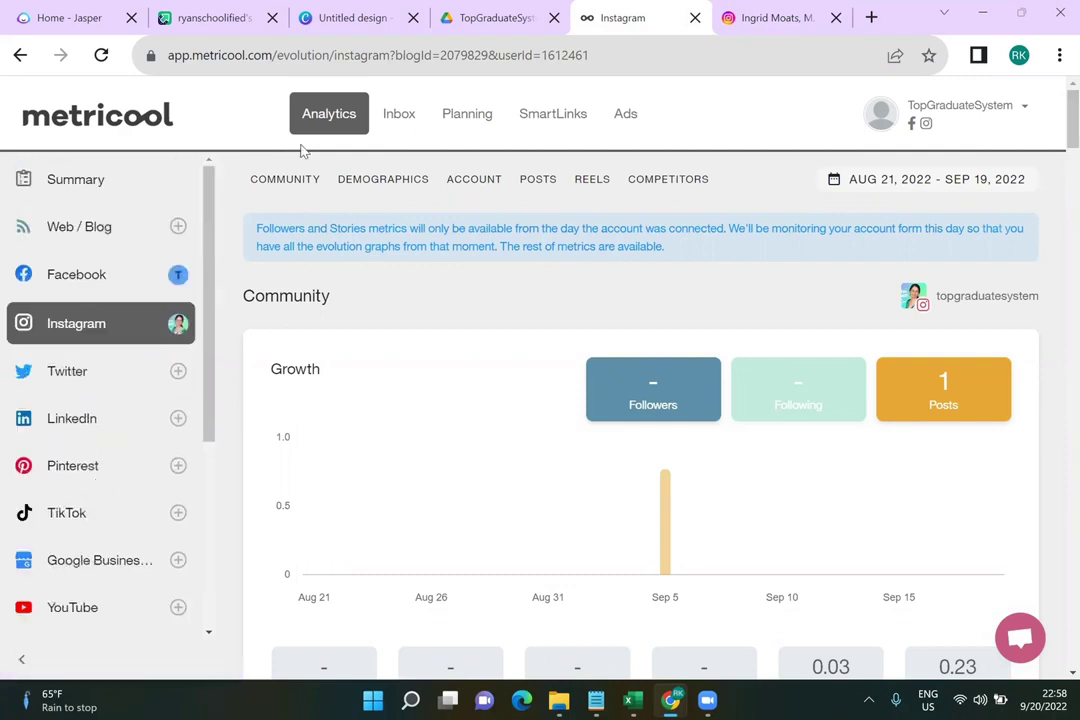
pyautogui.click(467, 114)
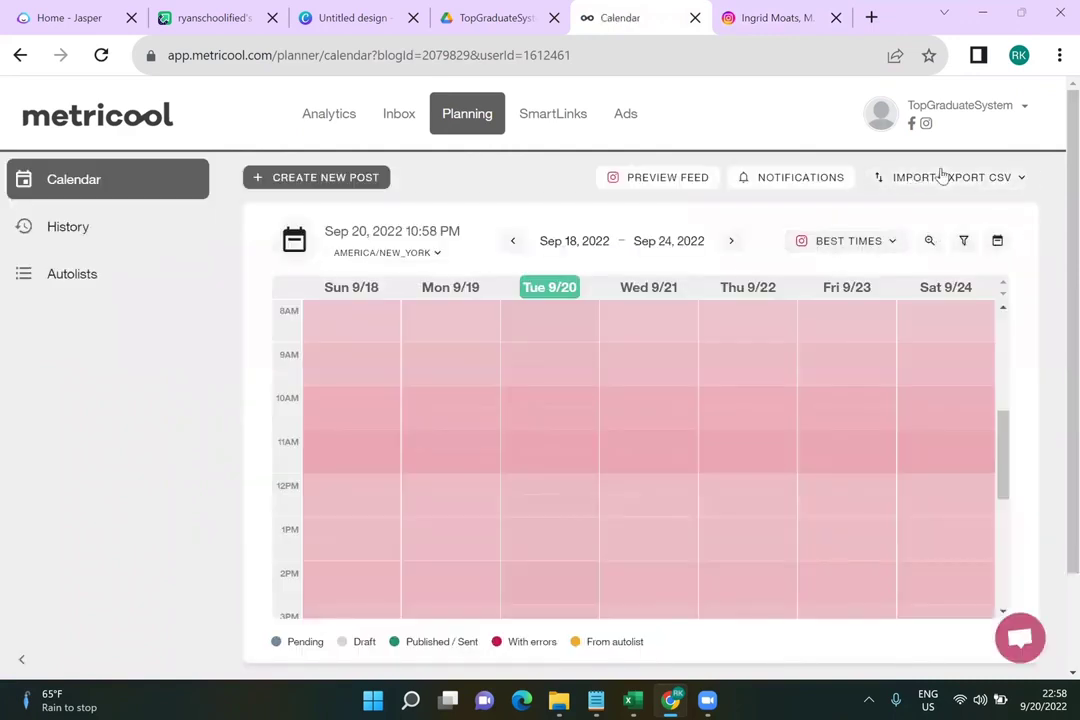
# Choose Import CSV from the Import/Export CSV menu, then go to the TopGraduateSystem Drive folder
pyautogui.click(941, 176)
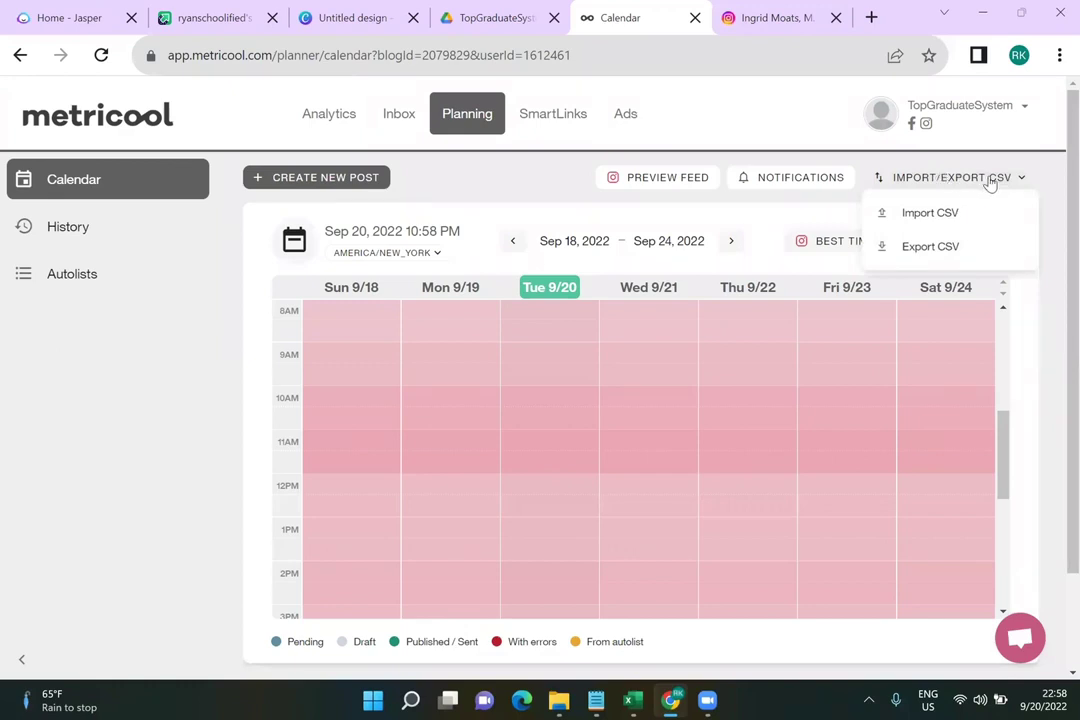
pyautogui.click(908, 212)
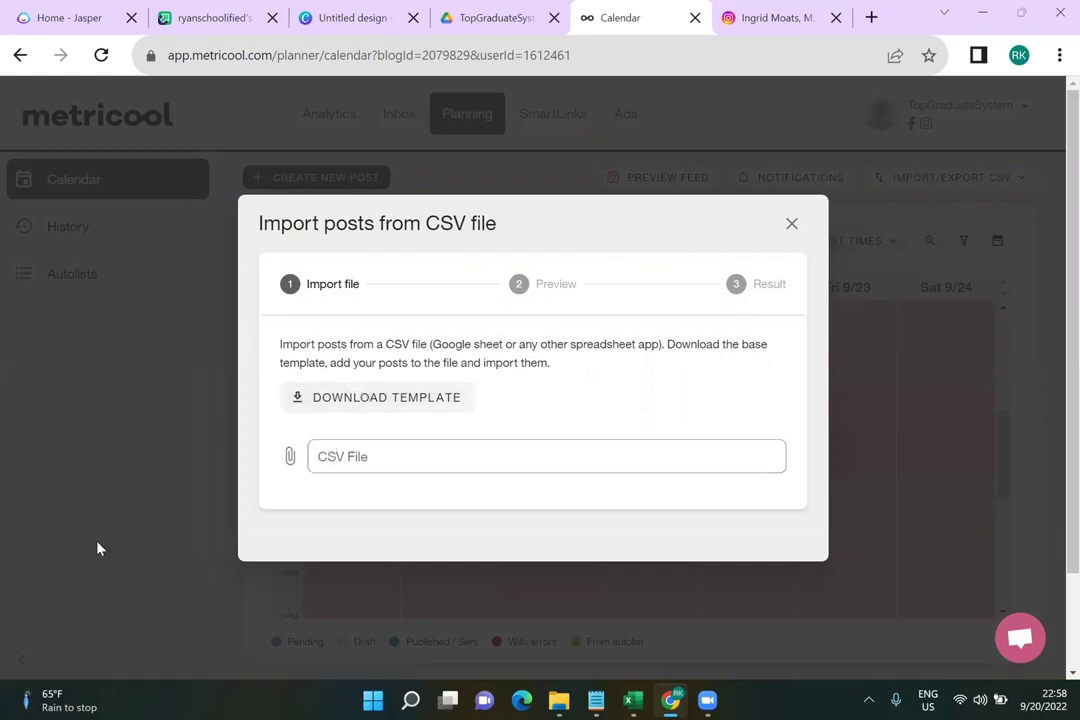
pyautogui.click(470, 19)
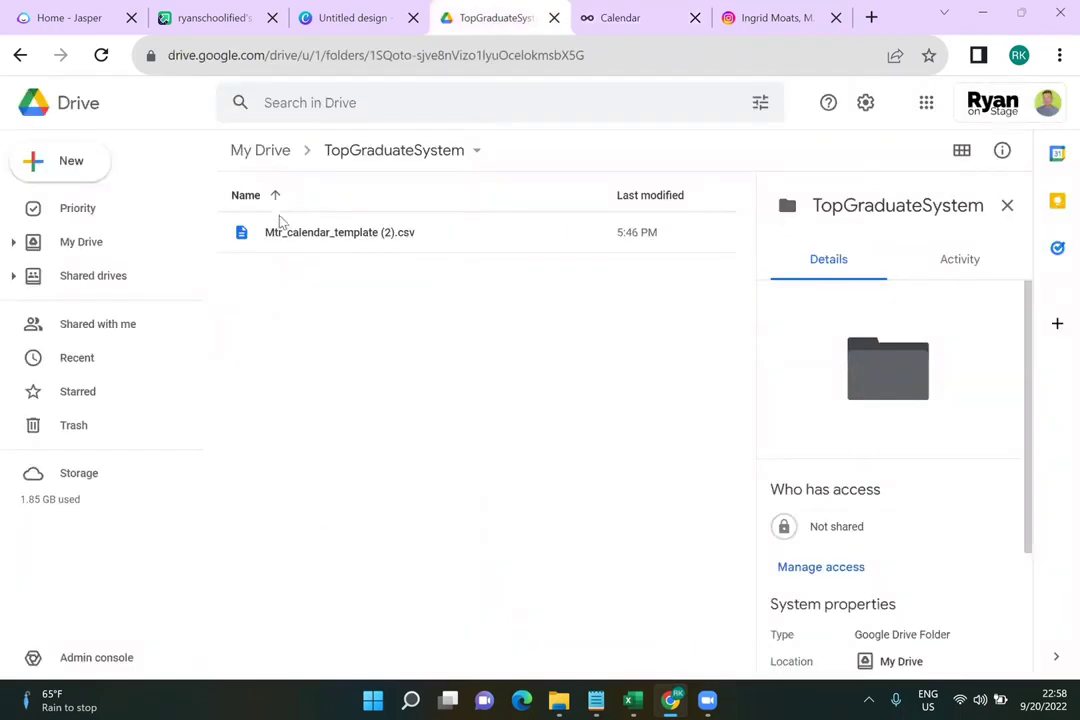
# Open Mtr_calendar_template (2).csv with Google Sheets, stay on Drive, and switch to the new sheet
pyautogui.rightClick(478, 241)
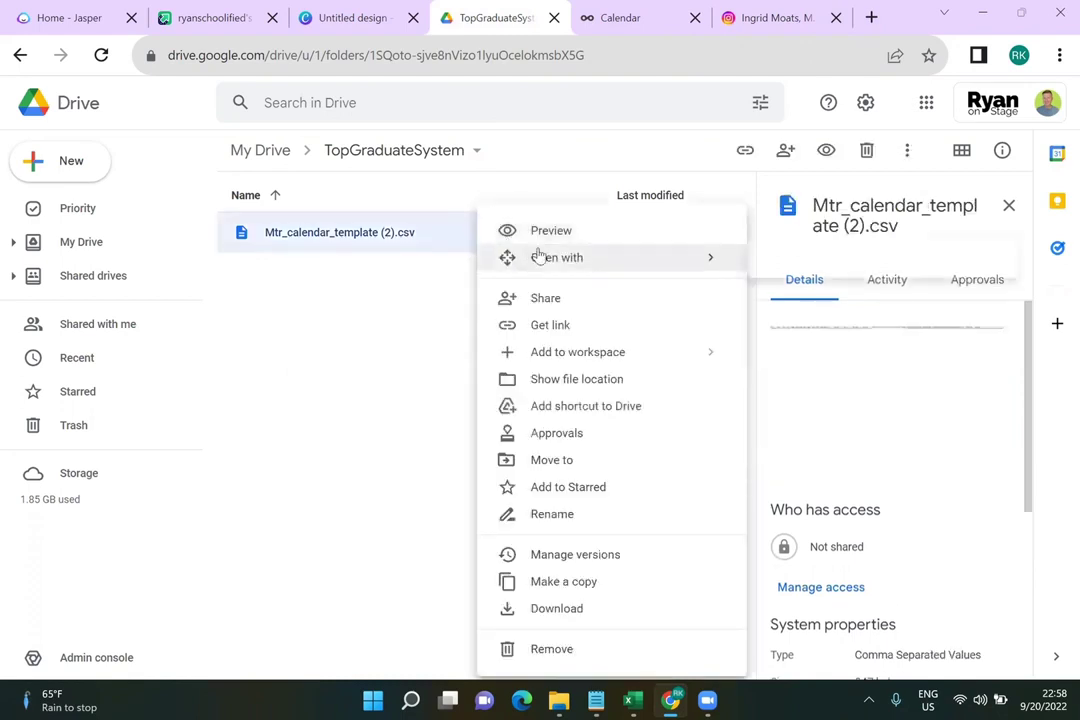
pyautogui.moveTo(730, 267)
pyautogui.click(815, 300)
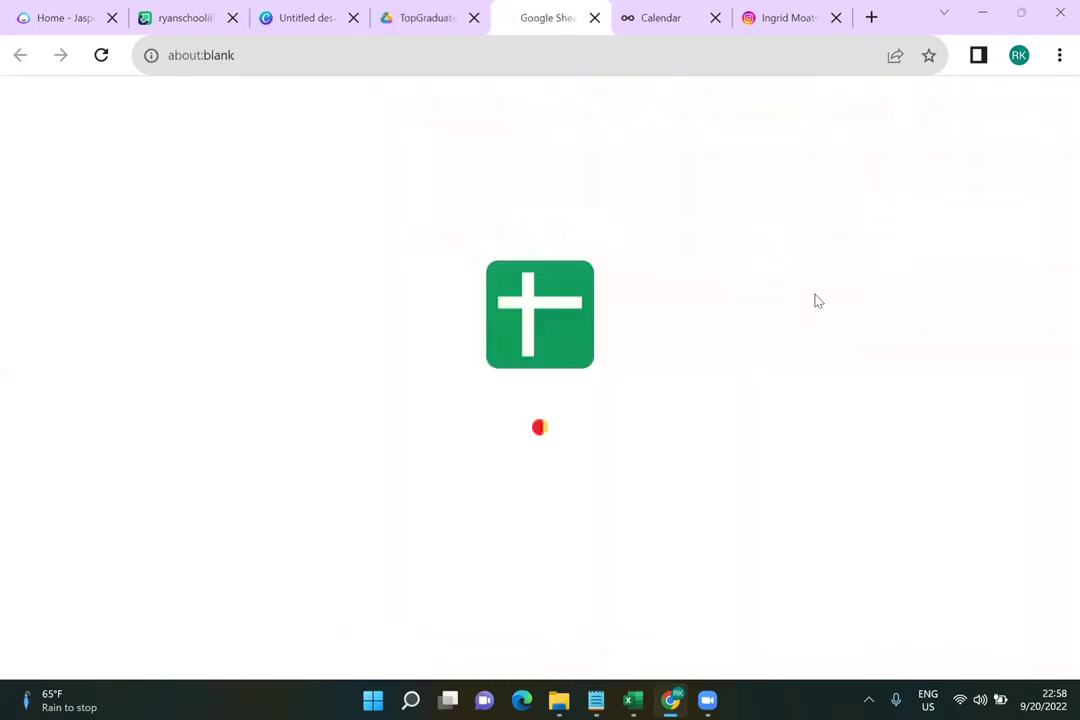
pyautogui.click(473, 18)
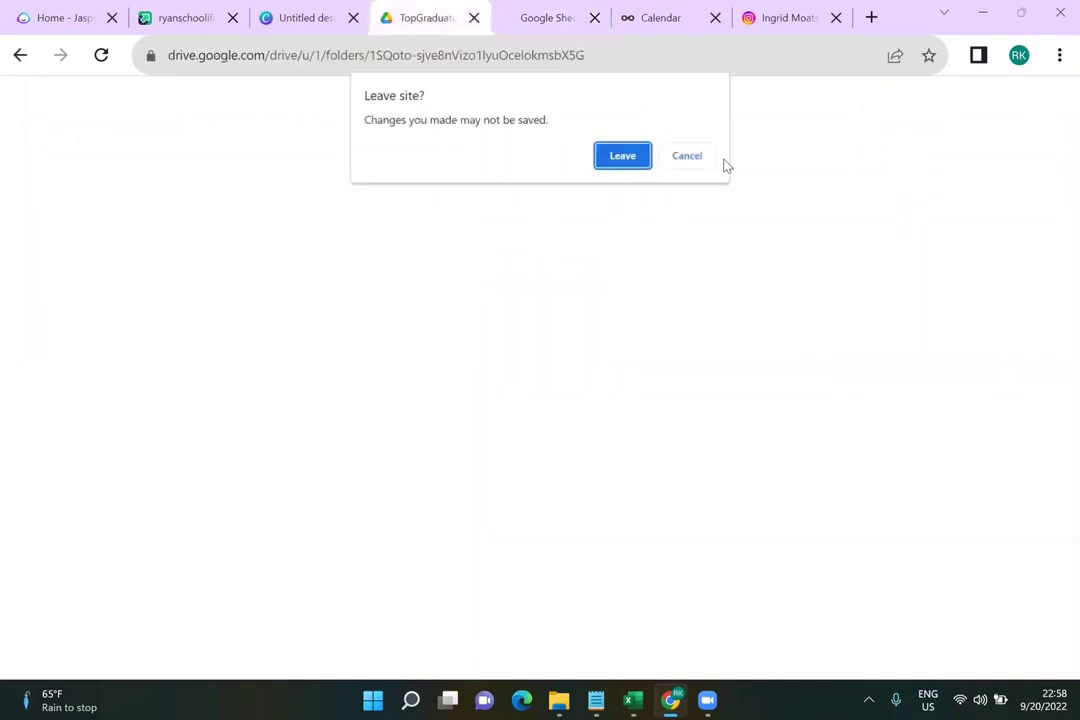
pyautogui.click(687, 155)
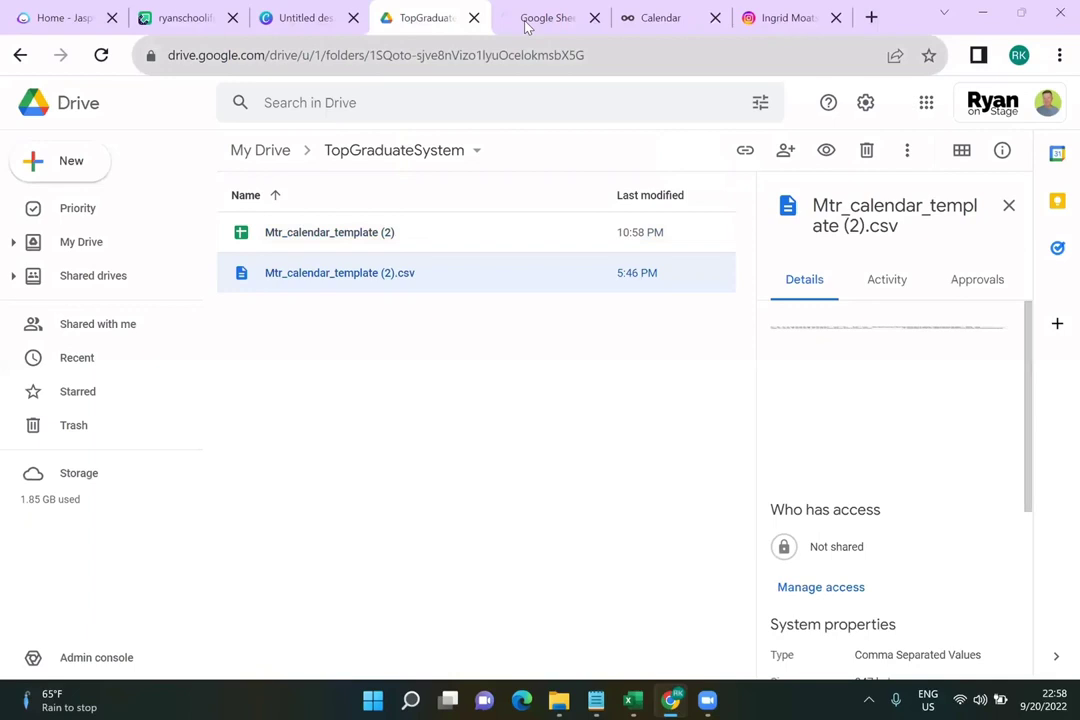
pyautogui.click(526, 22)
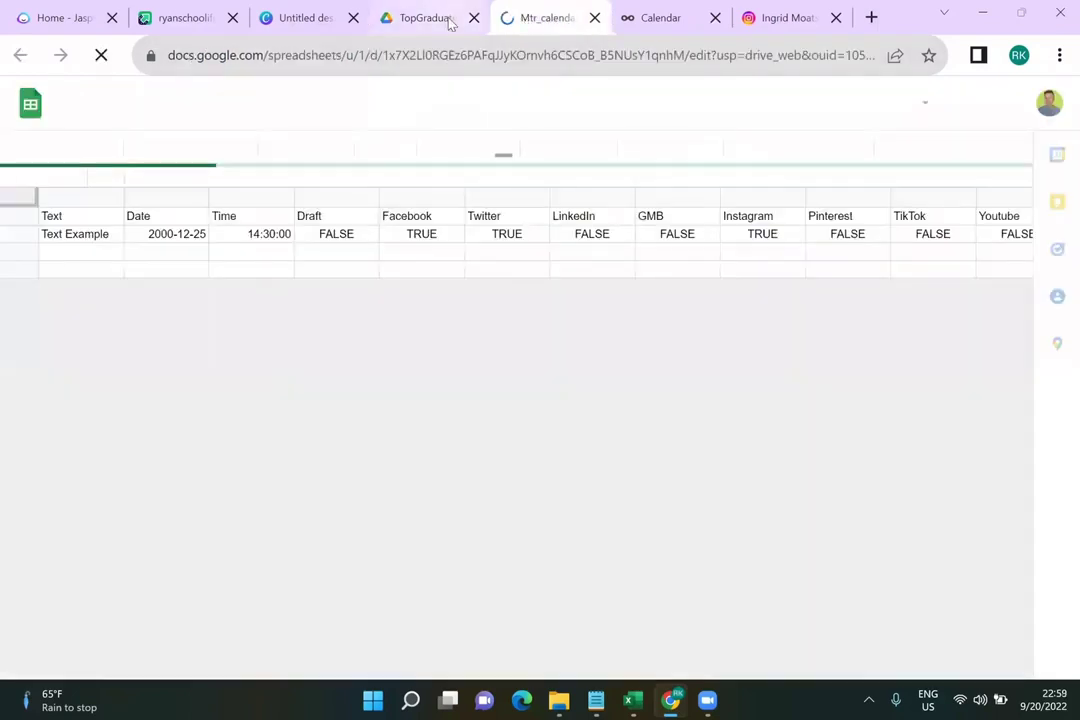
# Close the Drive tab and inspect the header and Text Example sample rows
pyautogui.click(473, 18)
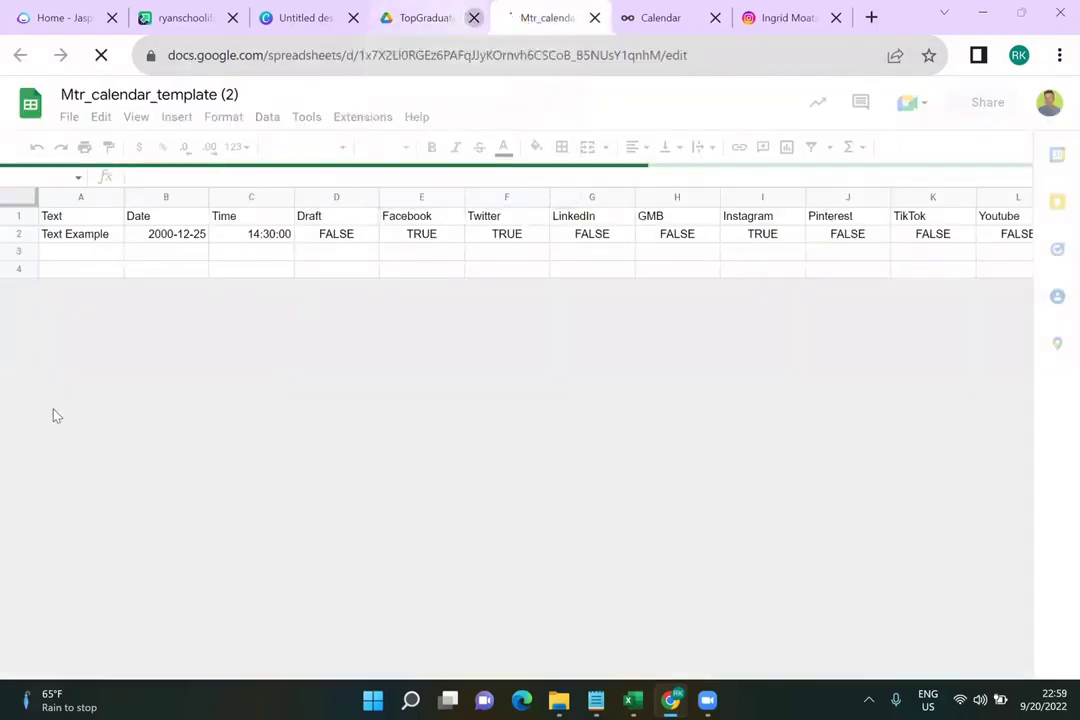
pyautogui.click(18, 213)
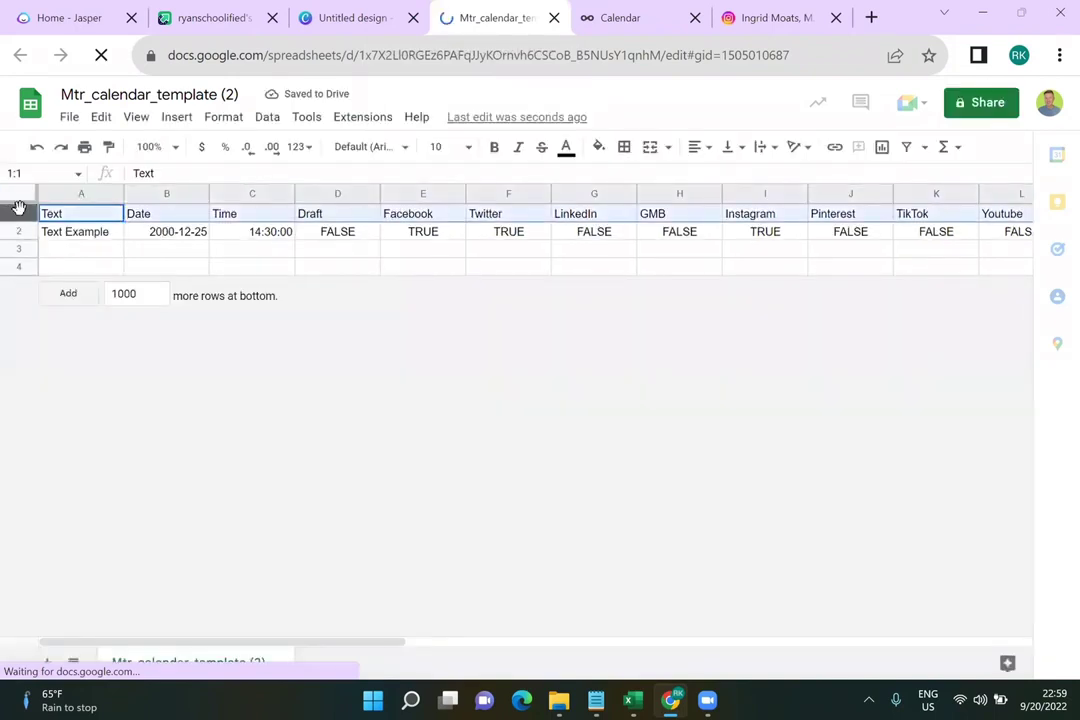
pyautogui.click(66, 234)
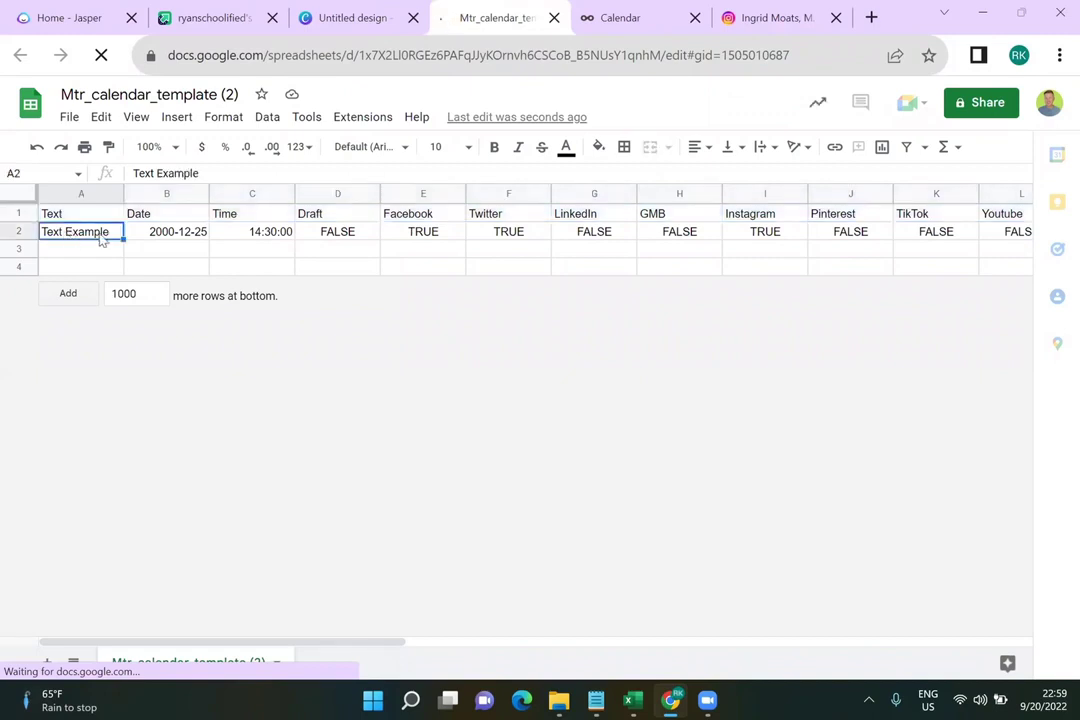
pyautogui.click(19, 232)
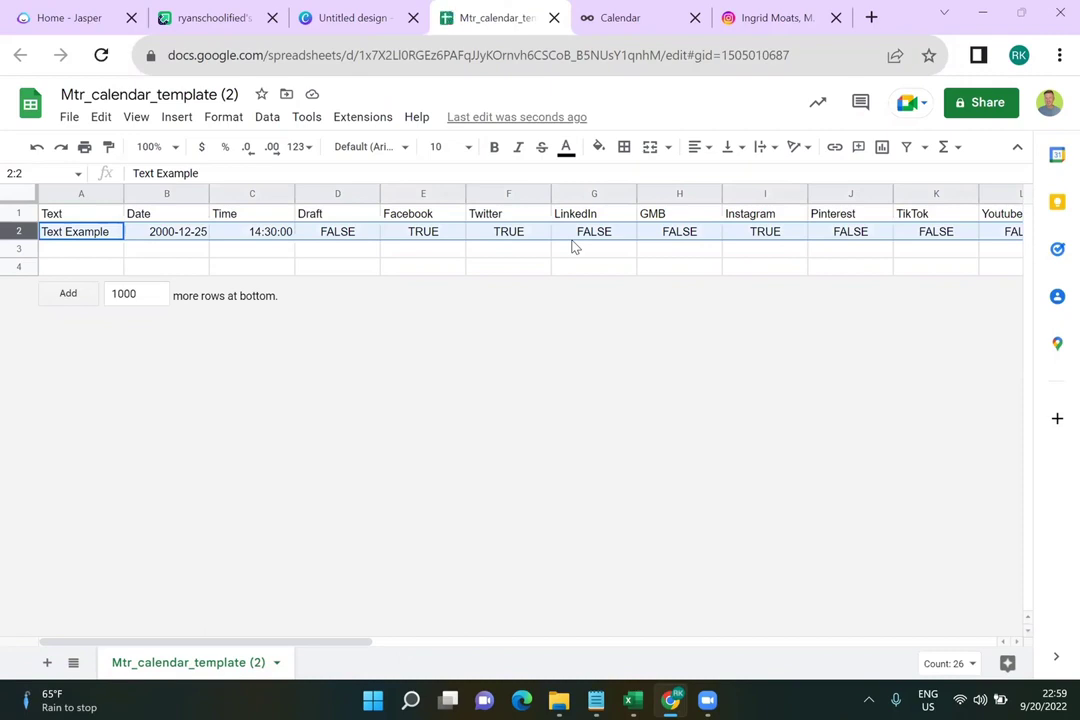
pyautogui.hscroll(3, 575, 247)
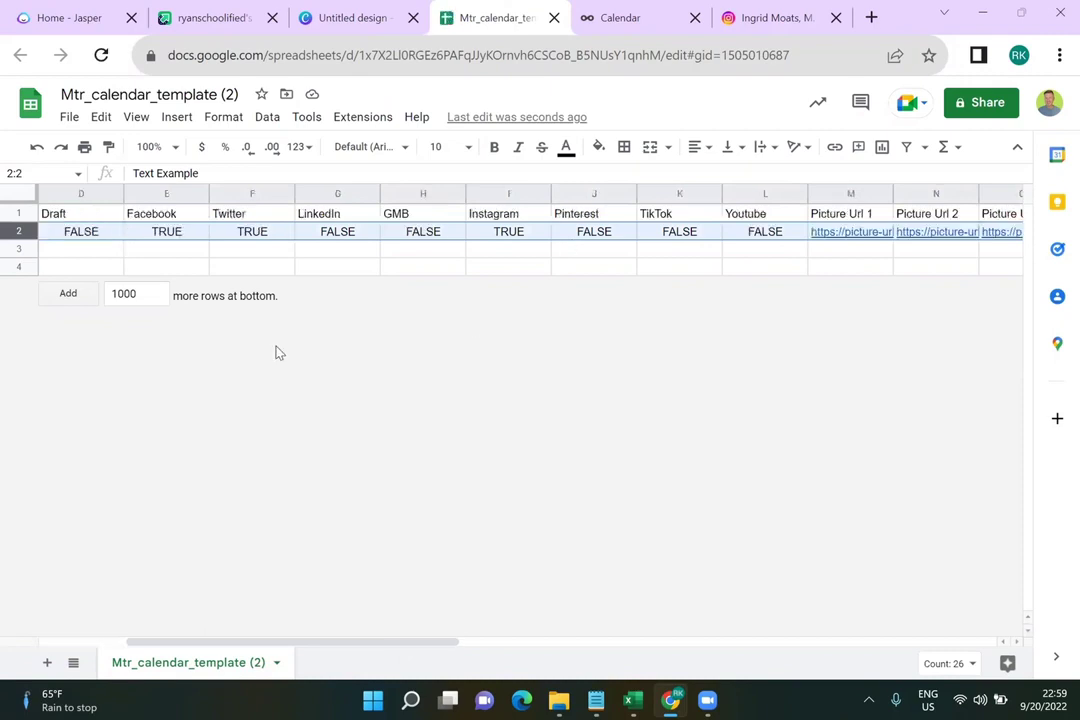
# Add 29 blank rows at the bottom so the sheet reaches row 33
pyautogui.doubleClick(137, 294)
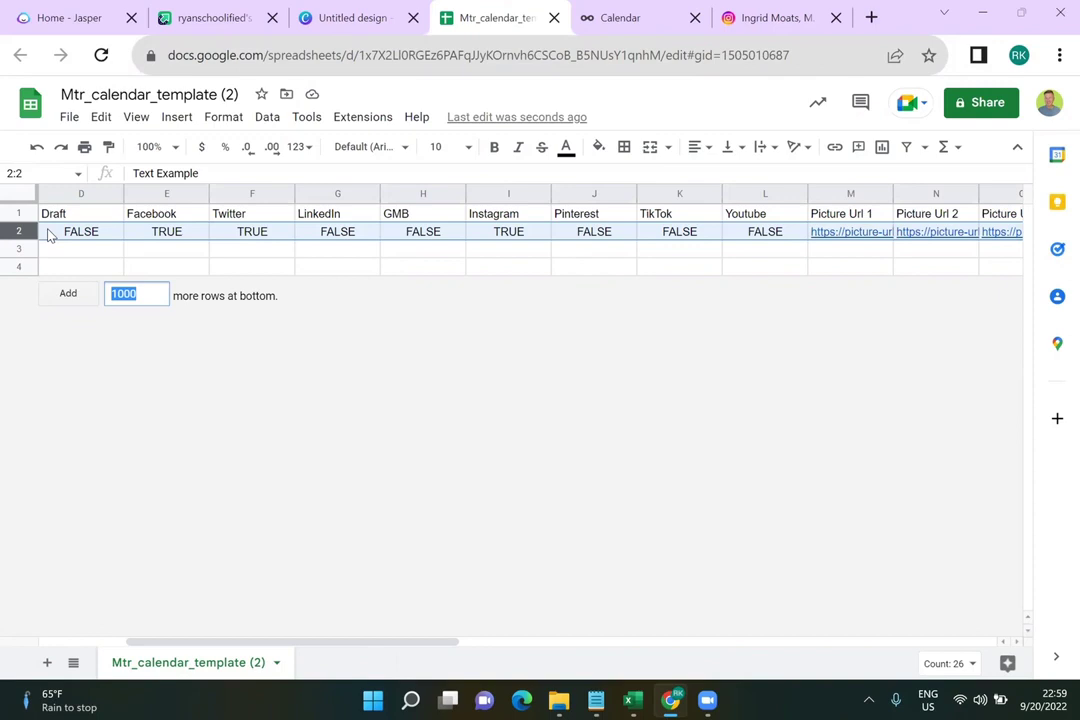
pyautogui.write('29')
pyautogui.press('Return')
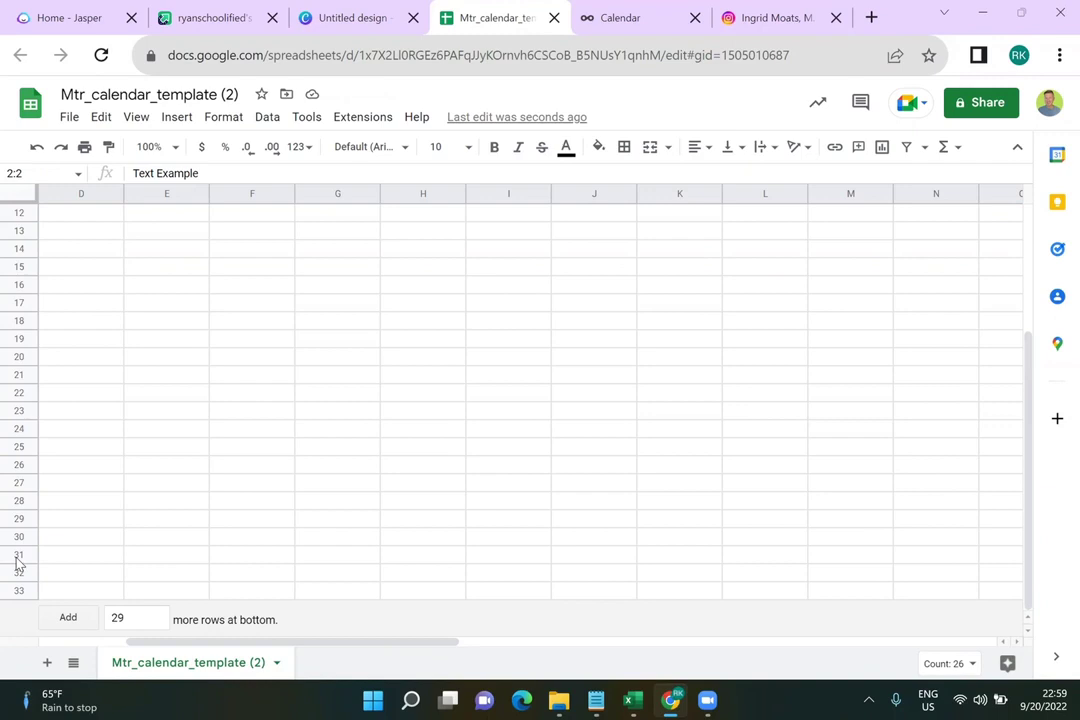
pyautogui.scroll(3, 80, 450)
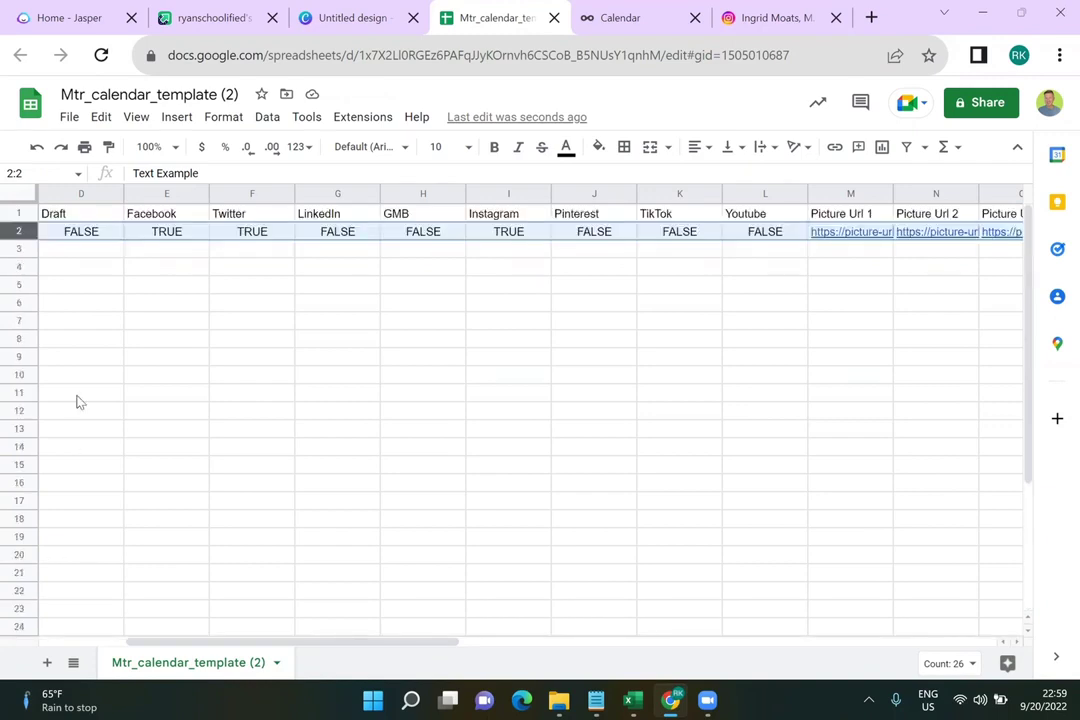
pyautogui.hscroll(5, 262, 513)
pyautogui.moveTo(354, 642); pyautogui.dragTo(30, 632)
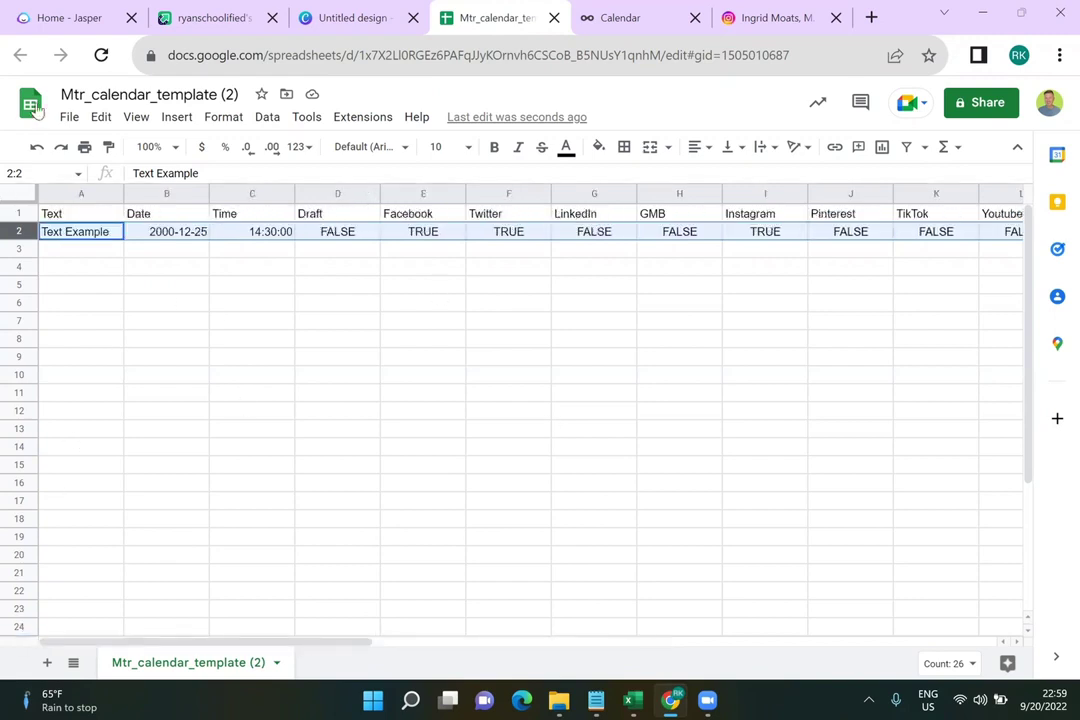
# Title the spreadsheet 'TopGradSystem Instagram Photo Posts 9/21-10/20', correcting the end date from 10/21
pyautogui.click(137, 91)
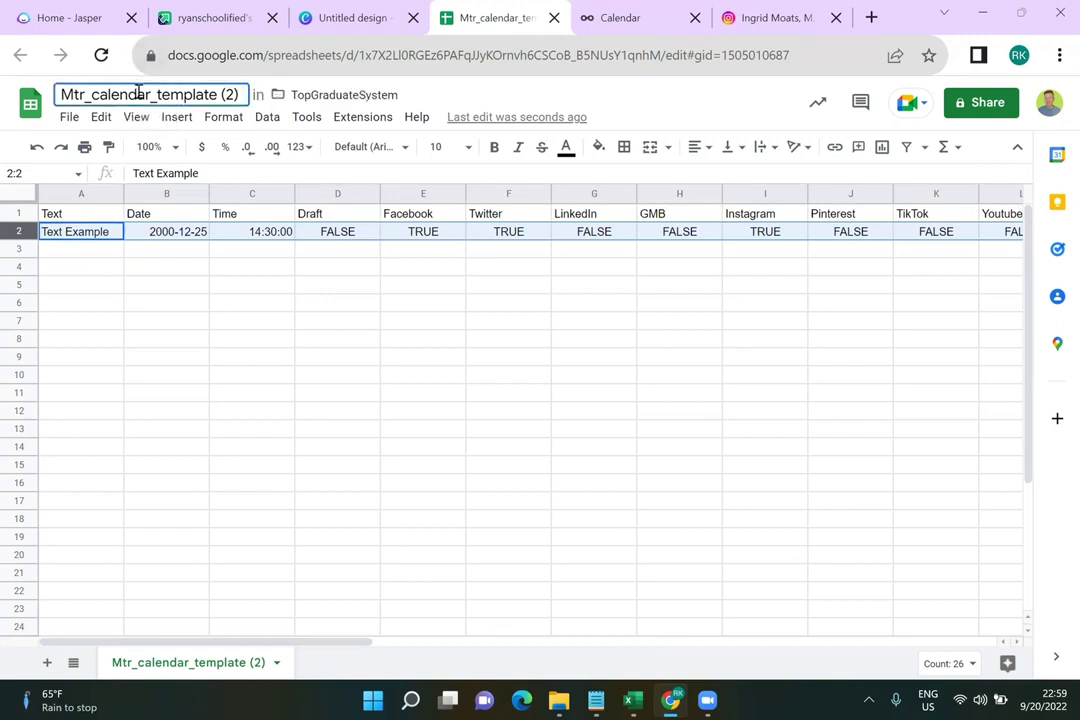
pyautogui.doubleClick(137, 92)
pyautogui.hotkey('ctrl', 'a')
pyautogui.write('TopGra')
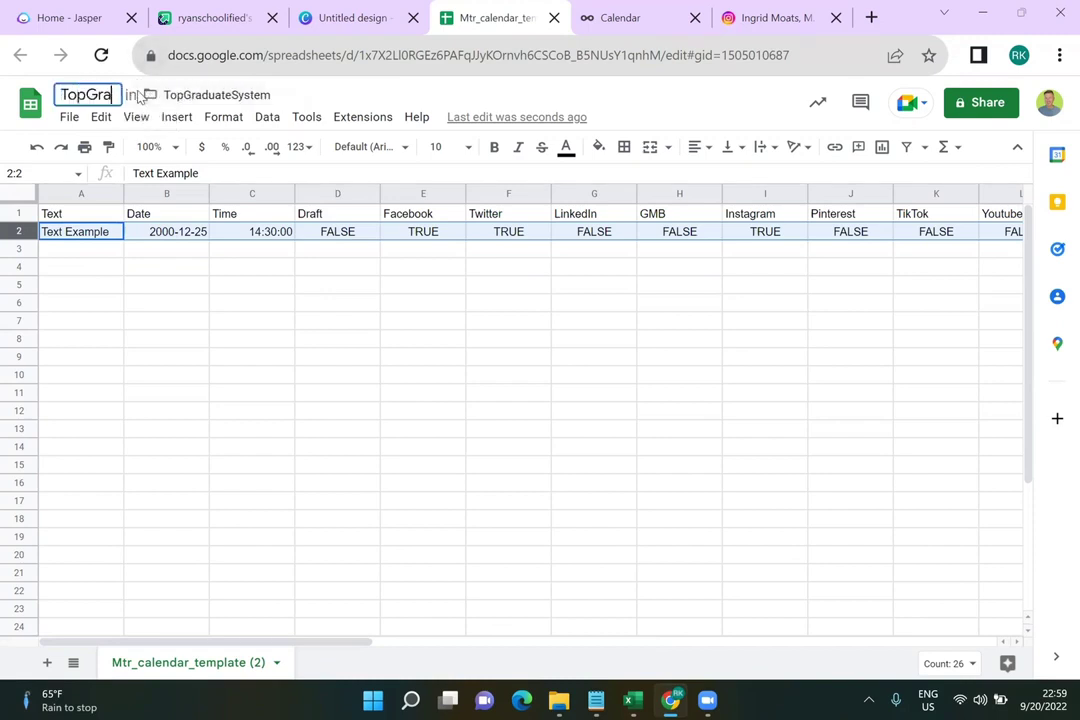
pyautogui.write('dSystem Instagram')
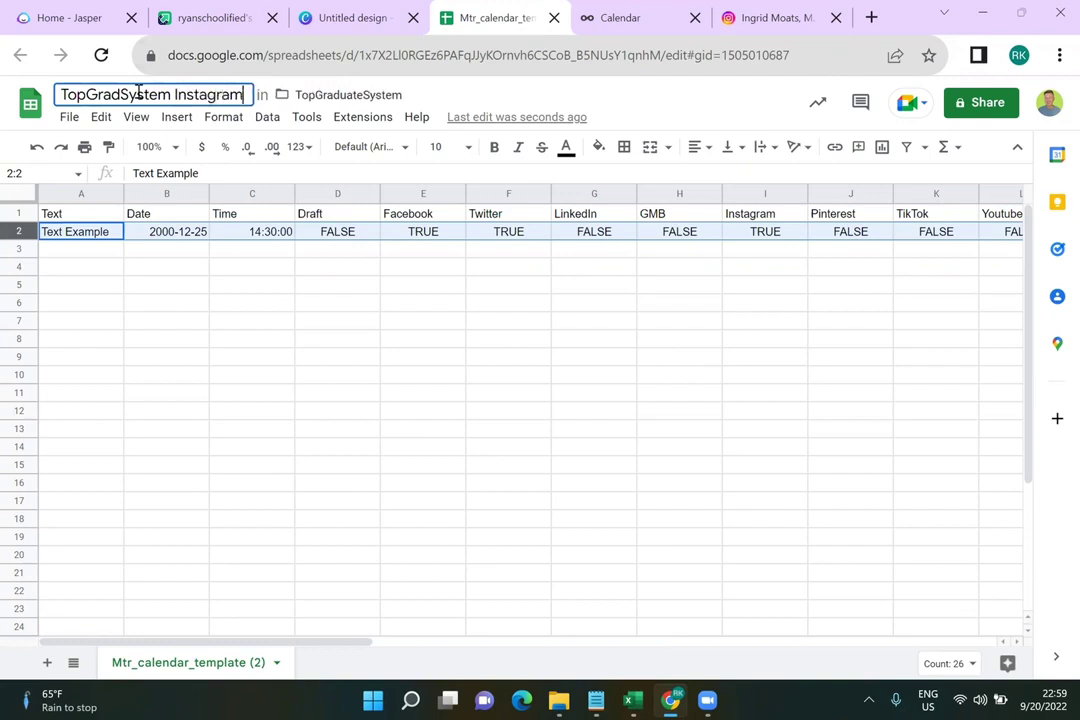
pyautogui.write(' Photo Posts ')
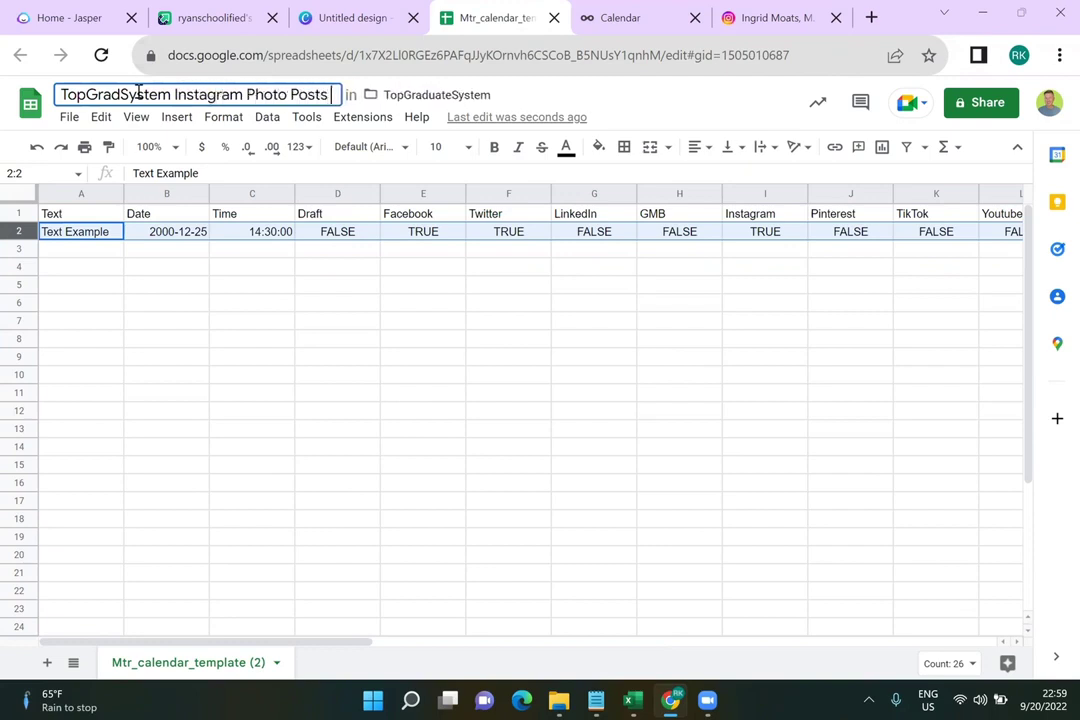
pyautogui.write('9/21-')
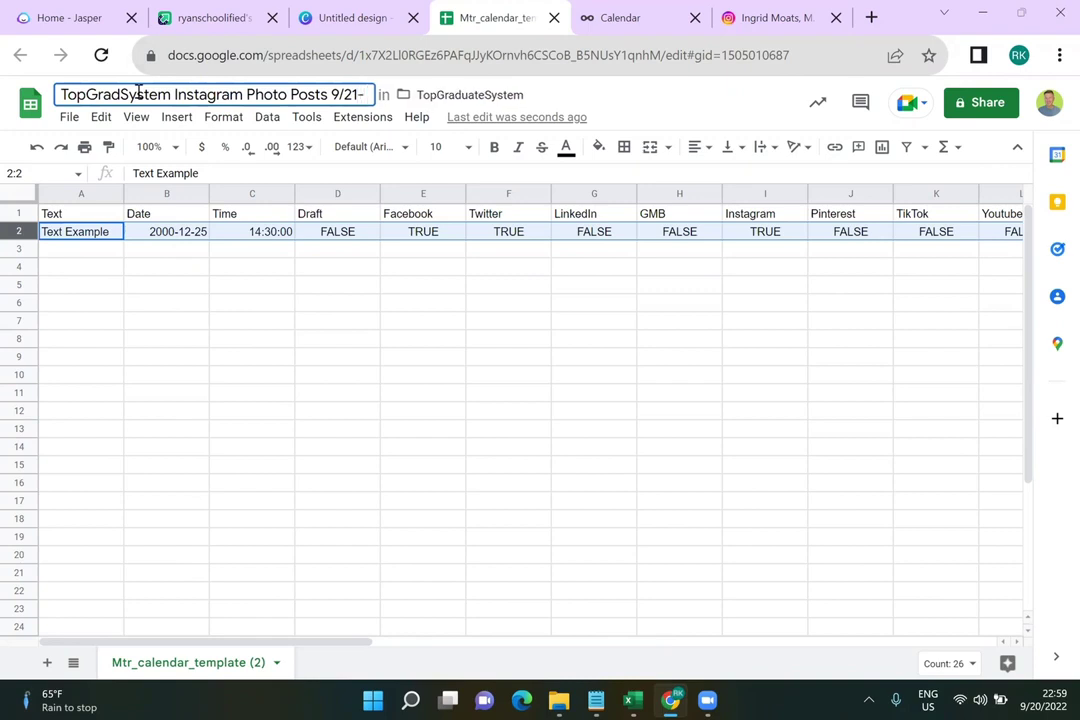
pyautogui.write('10/21')
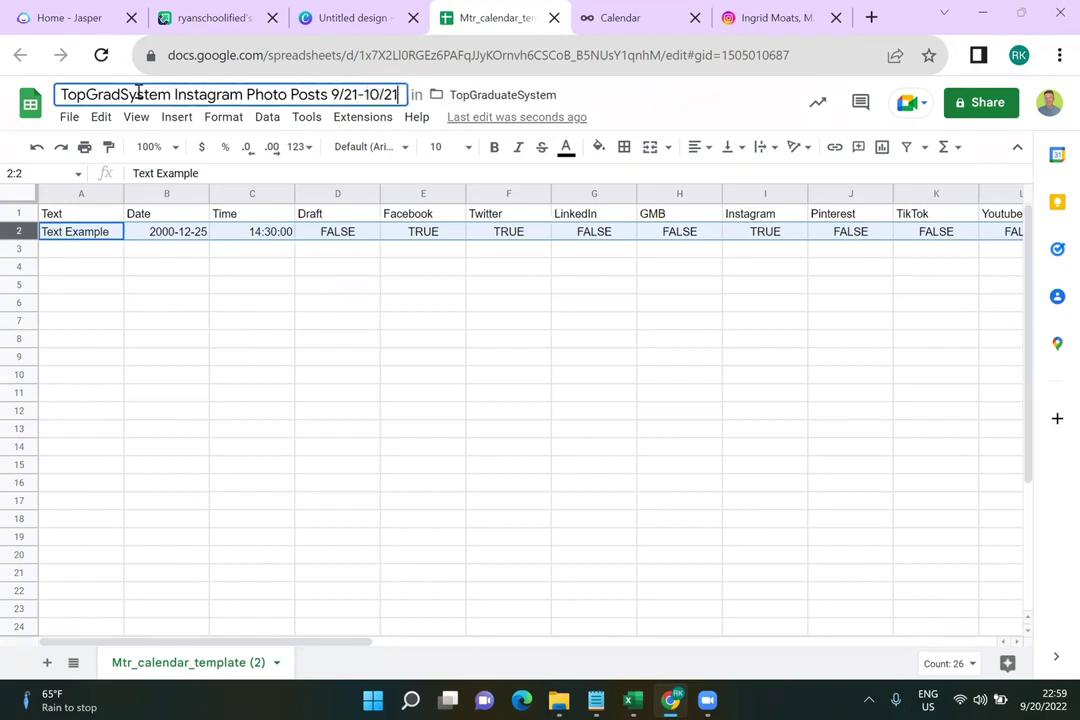
pyautogui.click(246, 313)
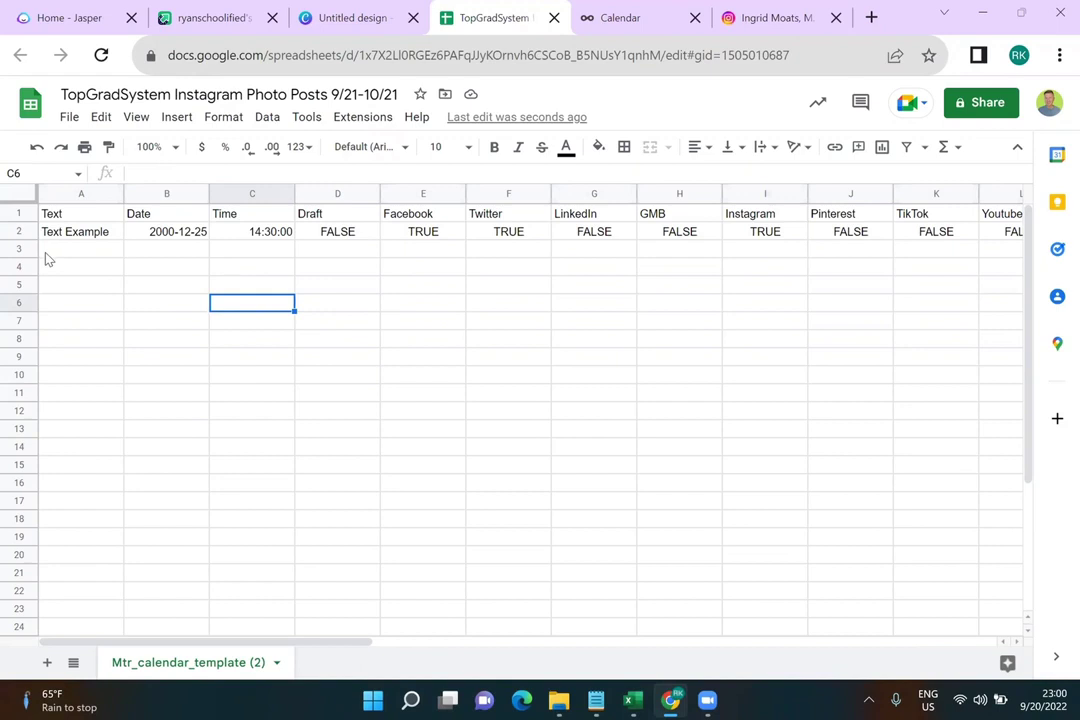
pyautogui.click(388, 95)
pyautogui.press('BackSpace')
pyautogui.press('BackSpace')
pyautogui.write('20')
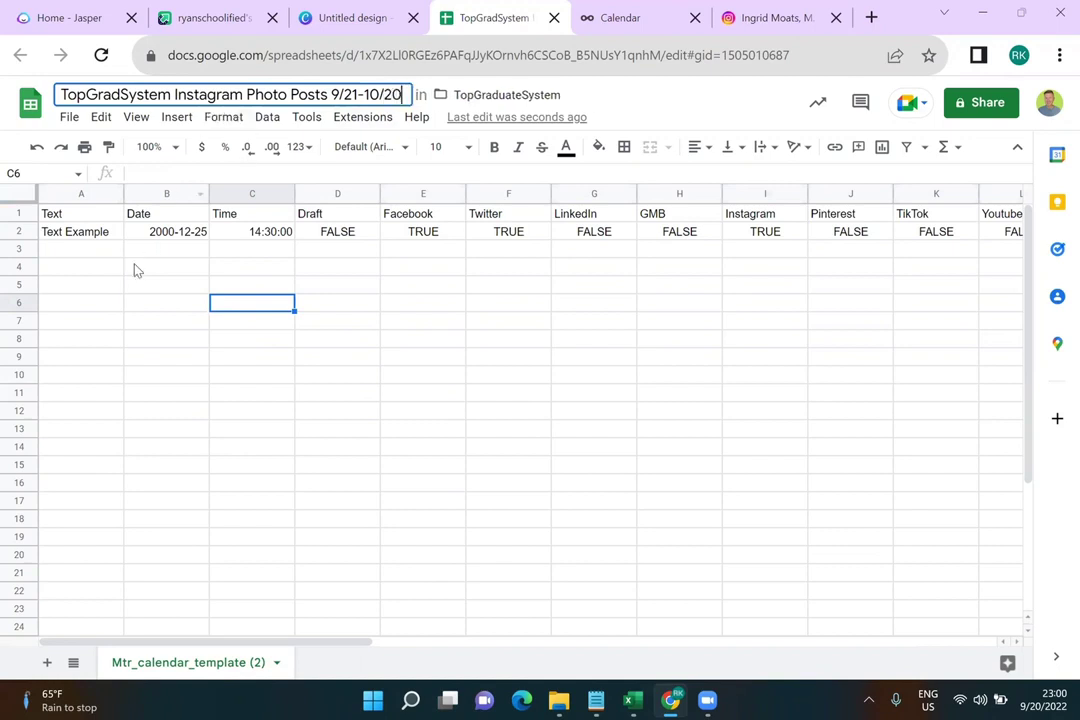
pyautogui.click(133, 267)
# Widen column A for post text and review headings through Picture Url 1–10 to Brand name
pyautogui.click(82, 194)
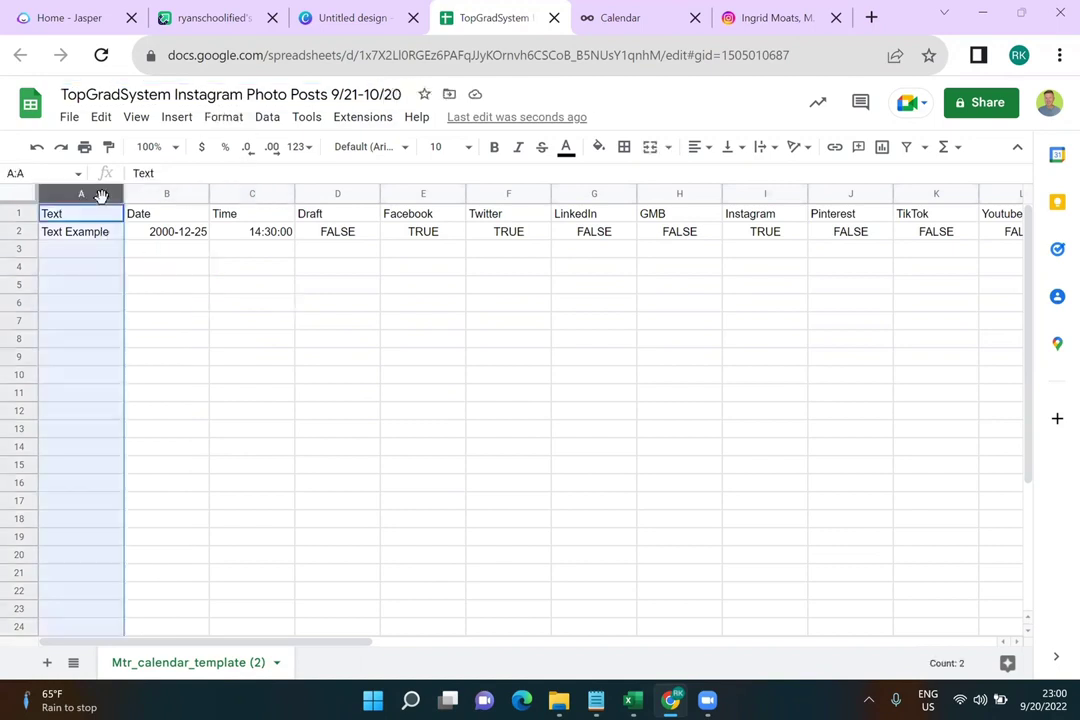
pyautogui.moveTo(123, 194); pyautogui.dragTo(290, 191)
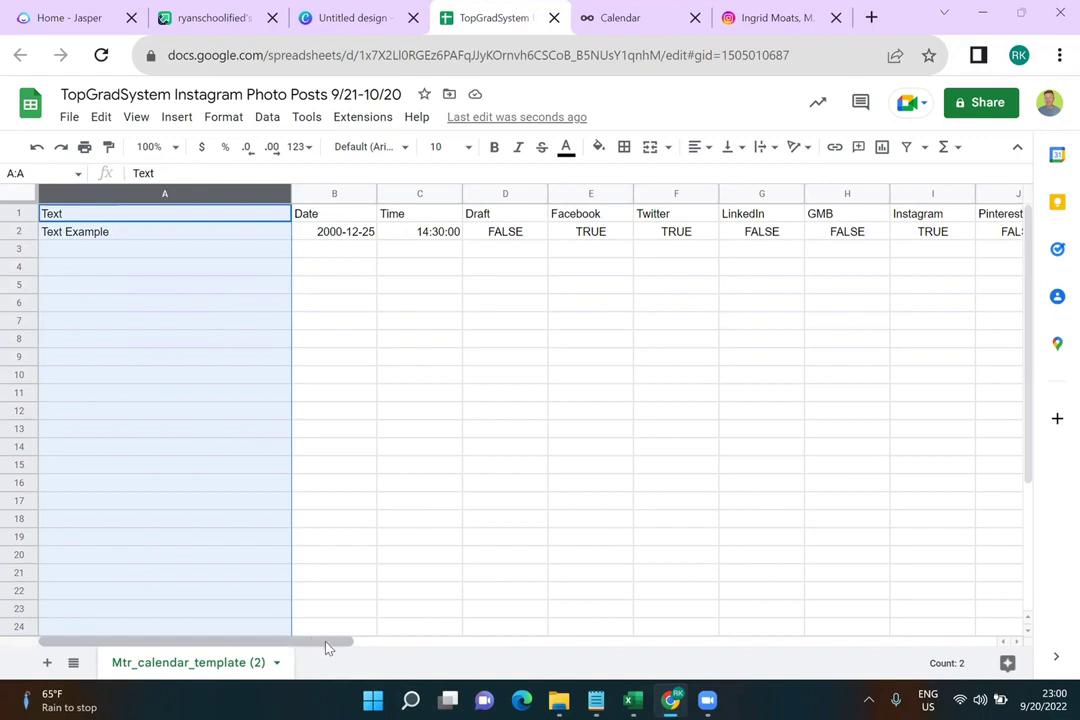
pyautogui.moveTo(328, 646); pyautogui.dragTo(682, 641)
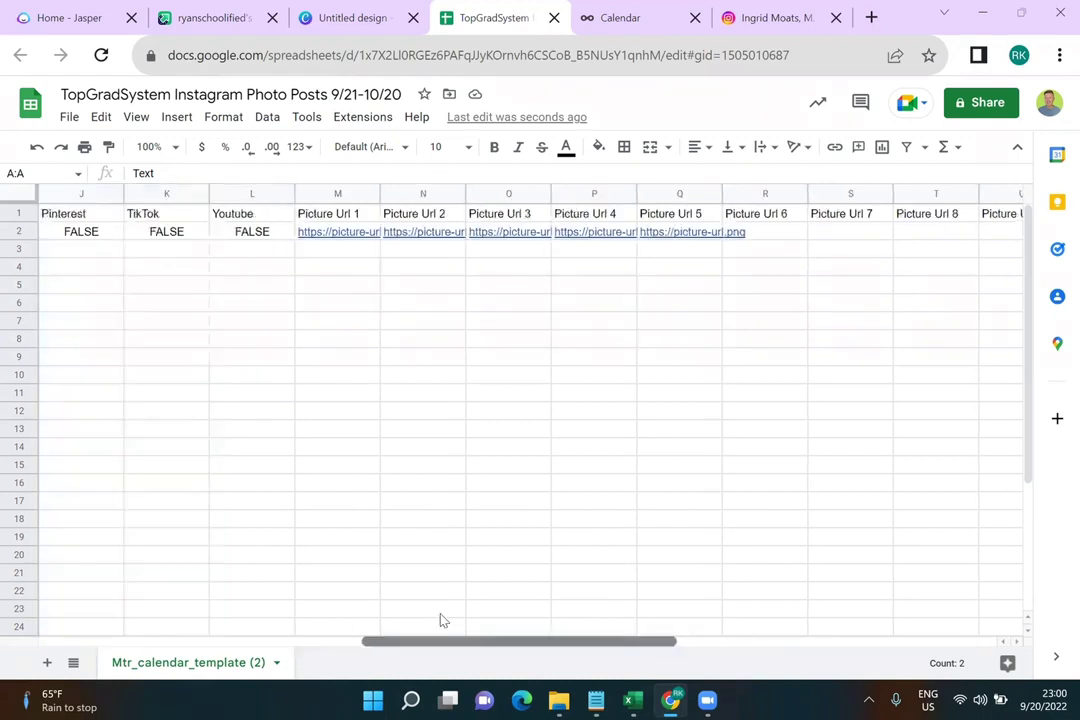
pyautogui.hscroll(-10, 443, 621)
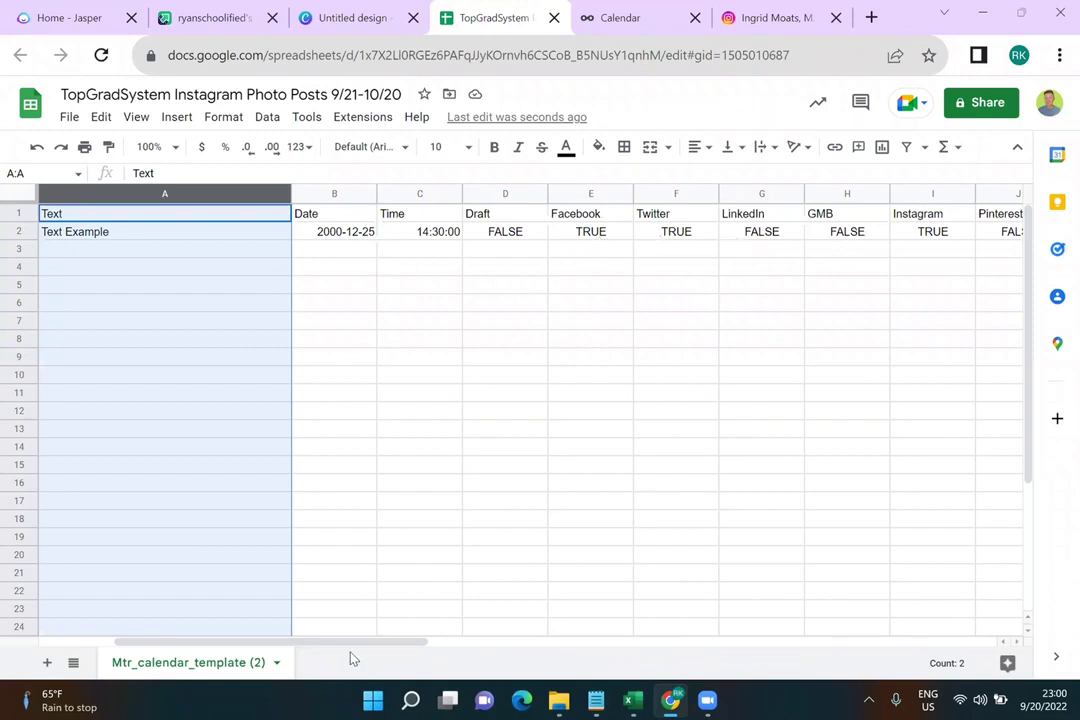
pyautogui.moveTo(415, 644); pyautogui.dragTo(741, 646)
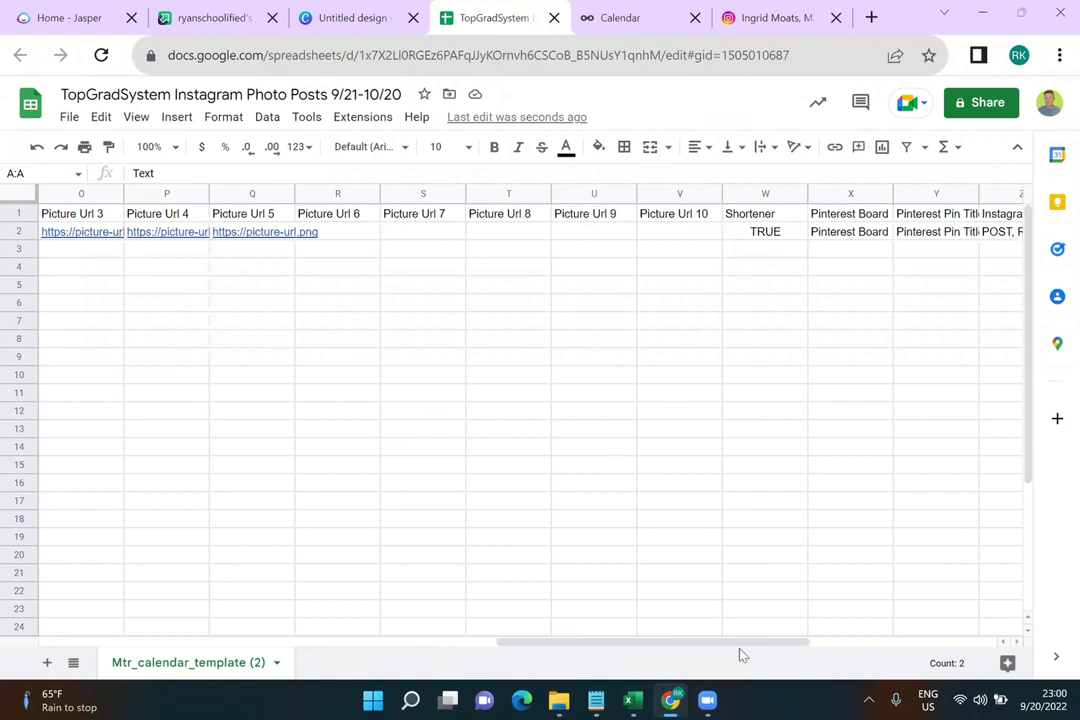
pyautogui.moveTo(745, 644); pyautogui.dragTo(826, 639)
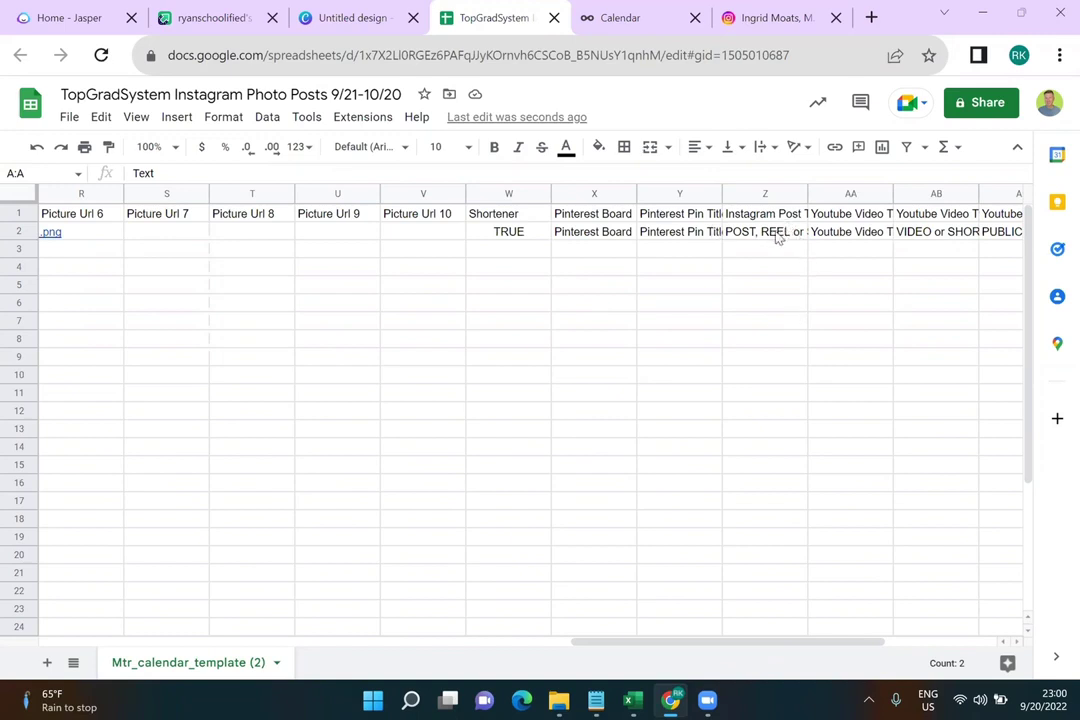
pyautogui.moveTo(822, 643); pyautogui.dragTo(930, 638)
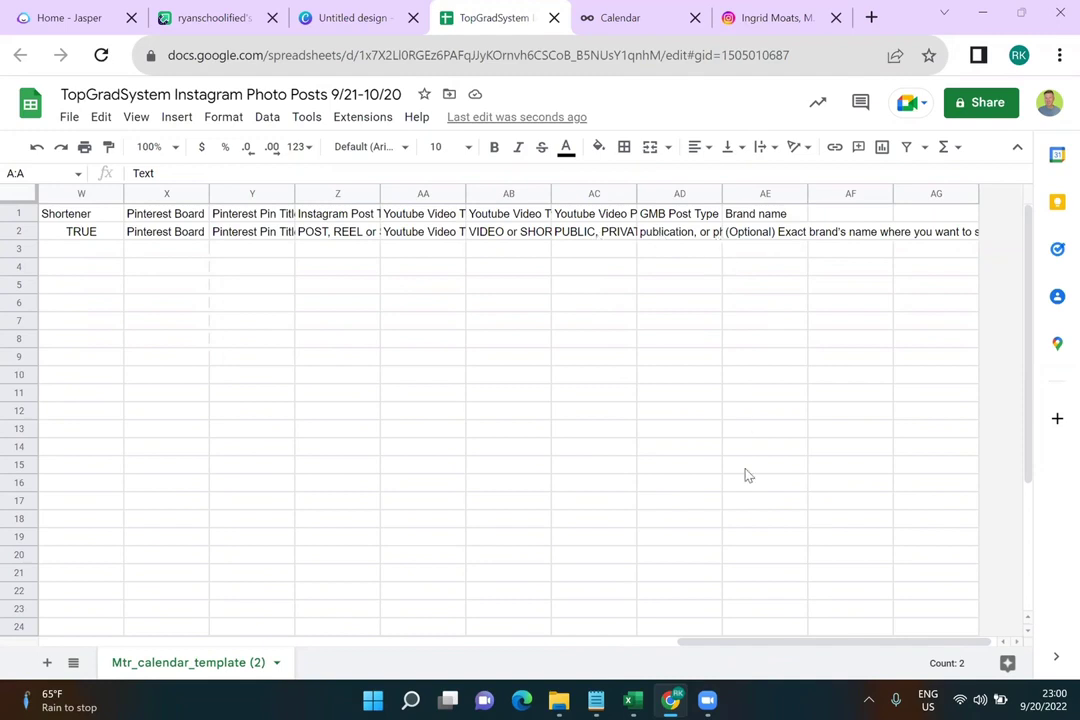
pyautogui.moveTo(830, 648); pyautogui.dragTo(100, 618)
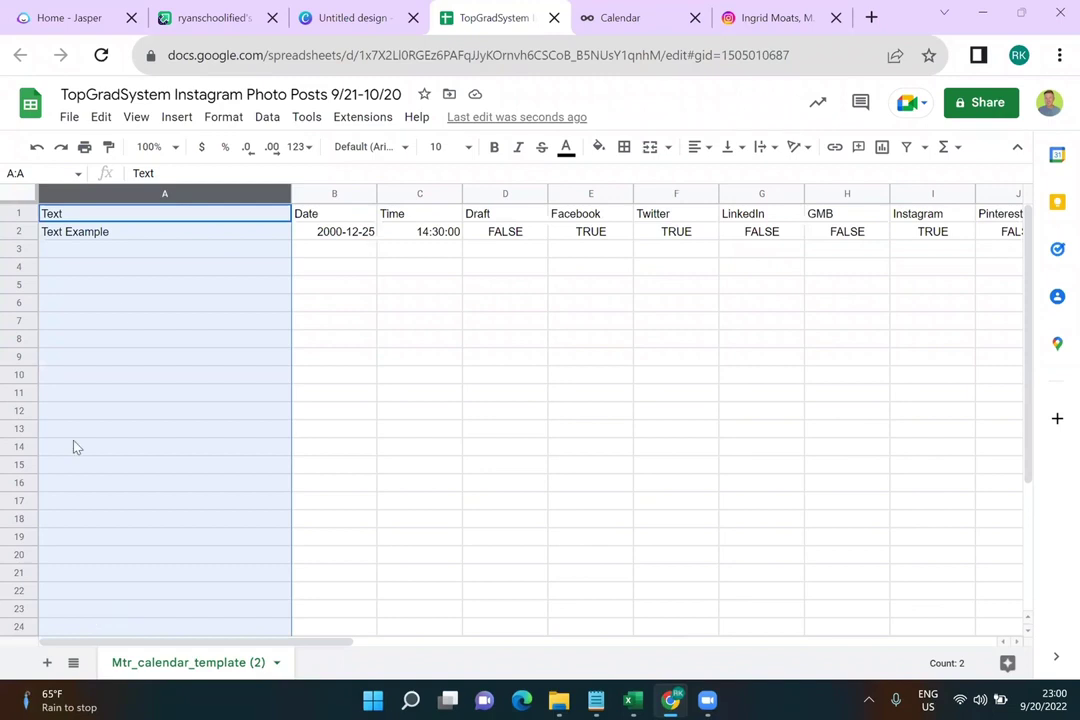
# Change the sample date in B2 to 2020-09-21
pyautogui.click(322, 233)
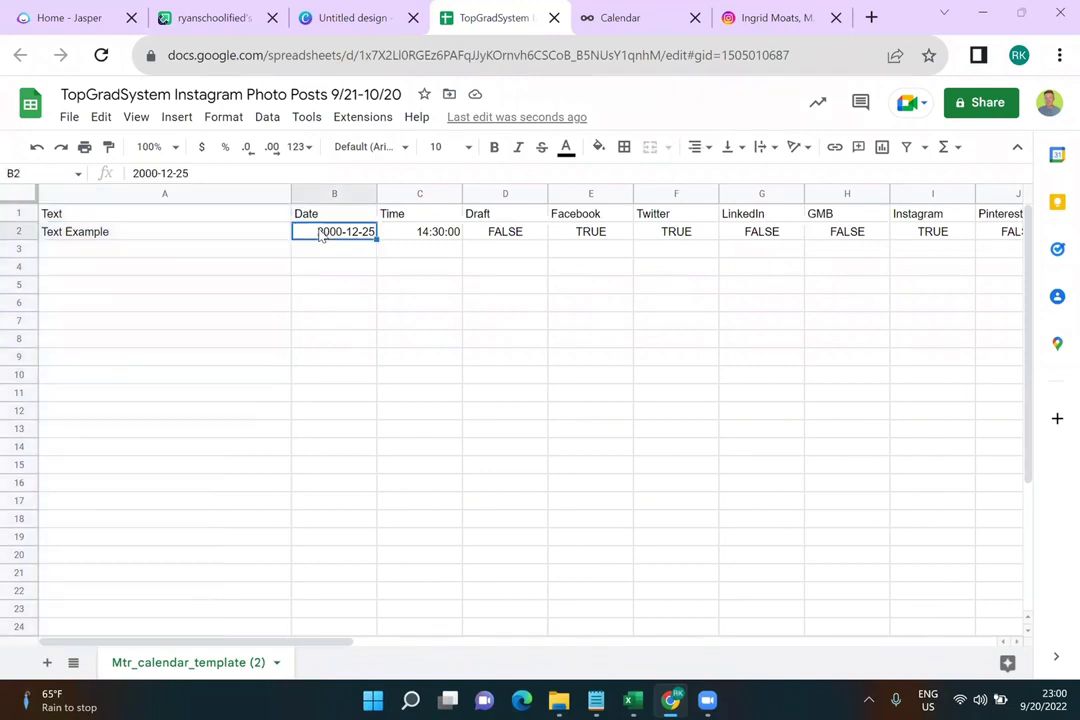
pyautogui.click(438, 233)
pyautogui.doubleClick(362, 232)
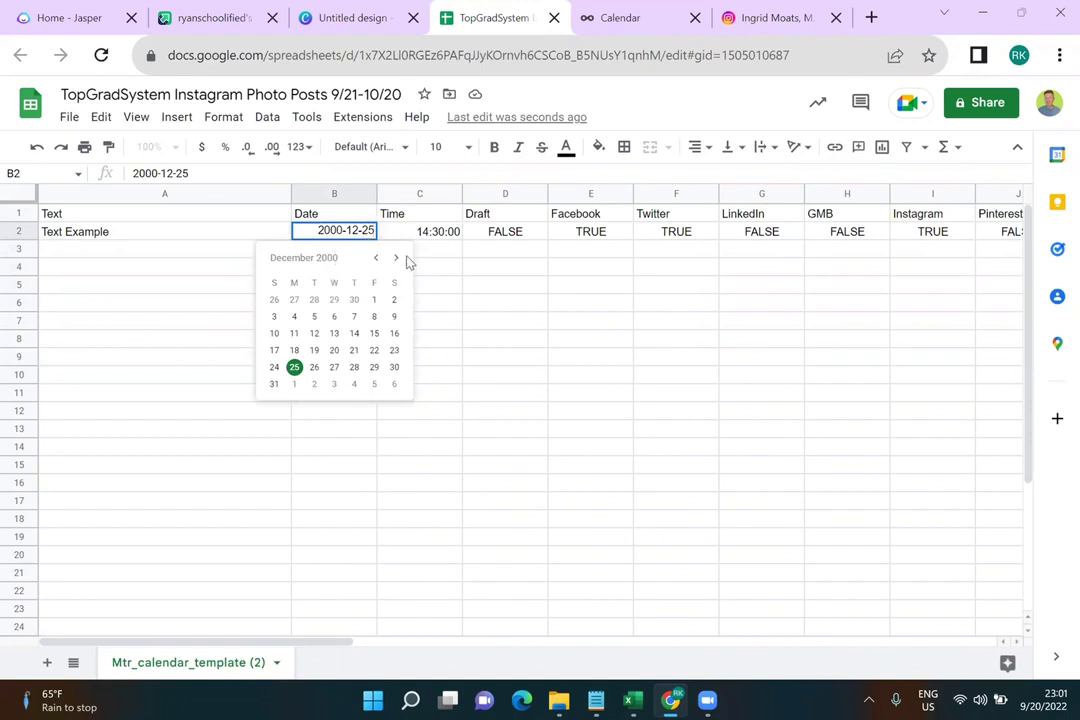
pyautogui.click(396, 258)
pyautogui.click(343, 231)
pyautogui.press('BackSpace')
pyautogui.press('BackSpace')
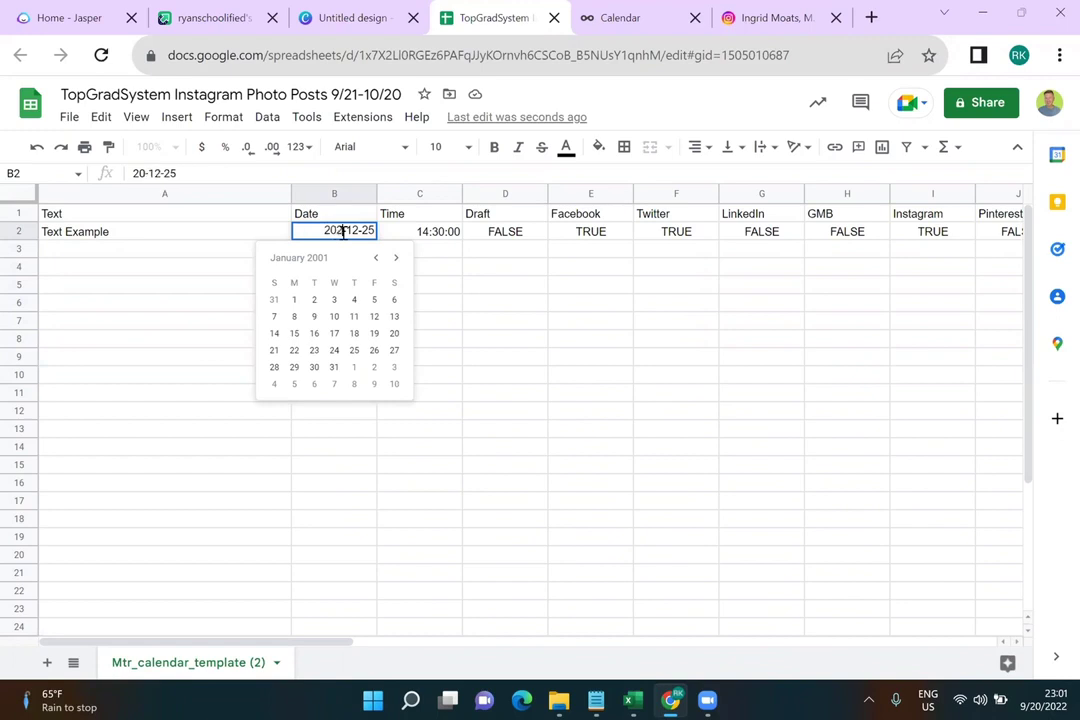
pyautogui.write('20')
pyautogui.press('Right')
pyautogui.press('Right')
pyautogui.press('Right')
pyautogui.press('BackSpace')
pyautogui.press('BackSpace')
pyautogui.write('09')
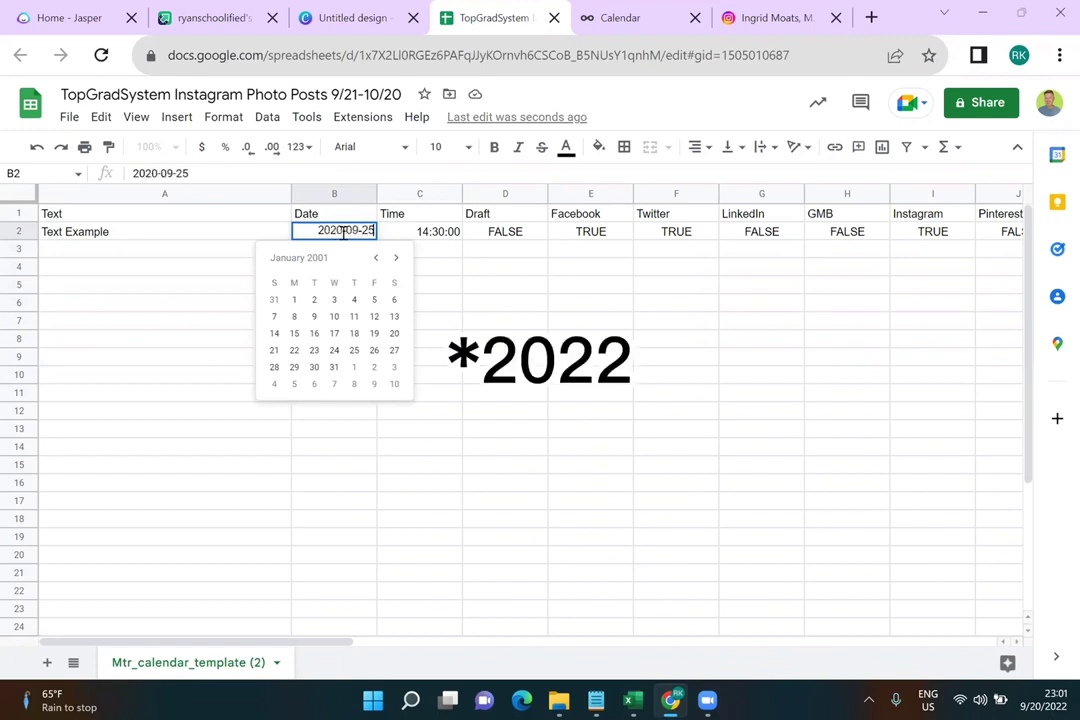
pyautogui.press('Right')
pyautogui.press('Right')
pyautogui.press('Right')
pyautogui.press('BackSpace')
pyautogui.press('BackSpace')
pyautogui.write('21')
pyautogui.click(478, 288)
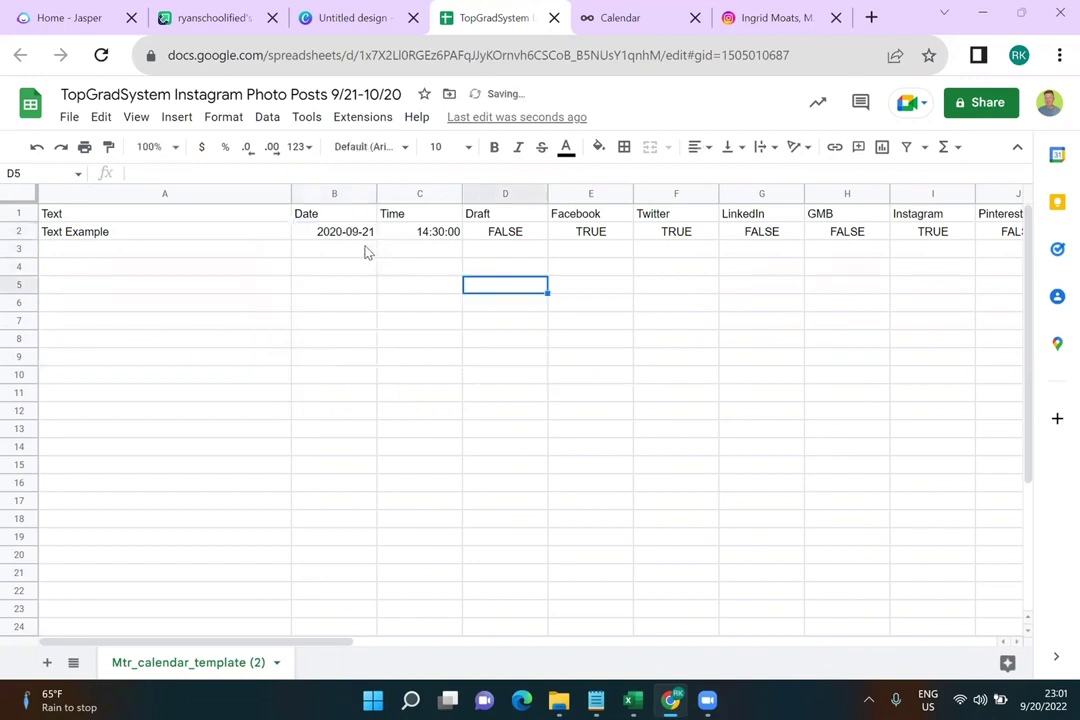
# Enter 2020-09-22 in B3 and 2020-09-23 in B4
pyautogui.click(366, 250)
pyautogui.write('2020-09-22')
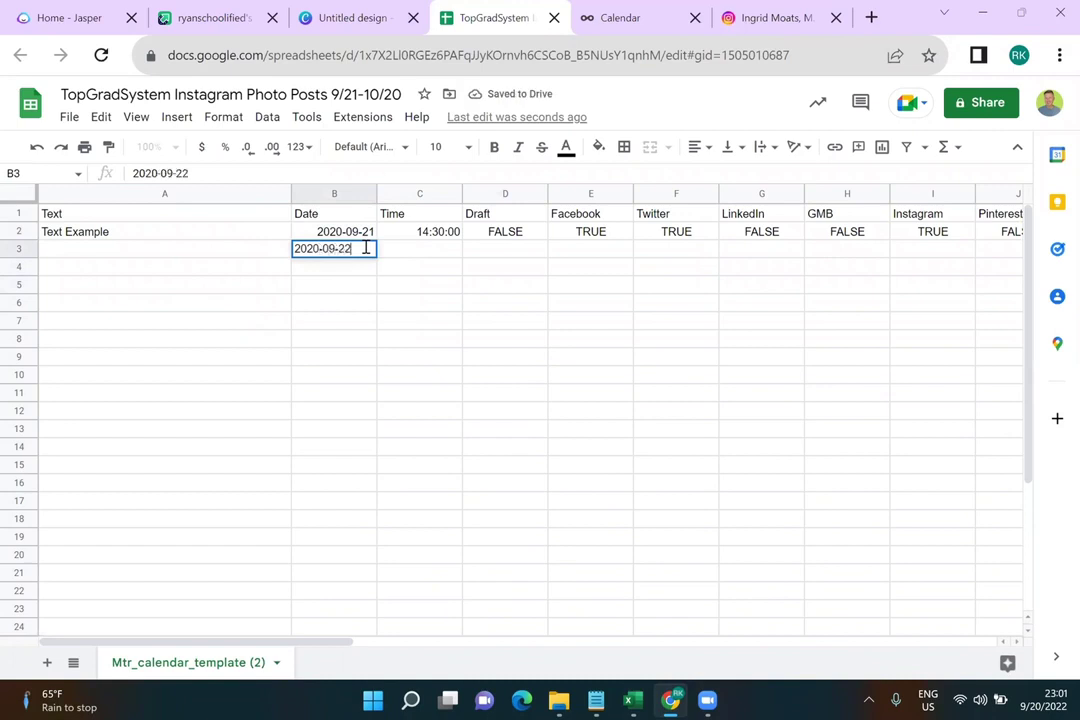
pyautogui.press('Return')
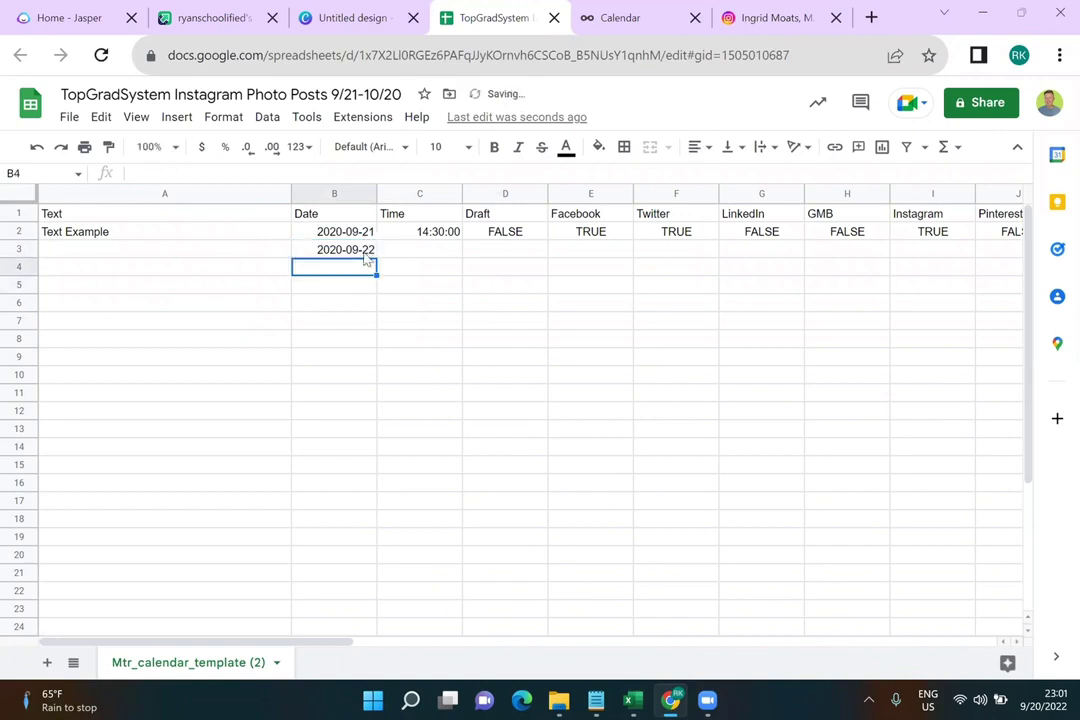
pyautogui.write('202-')
pyautogui.press('BackSpace')
pyautogui.write('9')
pyautogui.press('BackSpace')
pyautogui.write('0-')
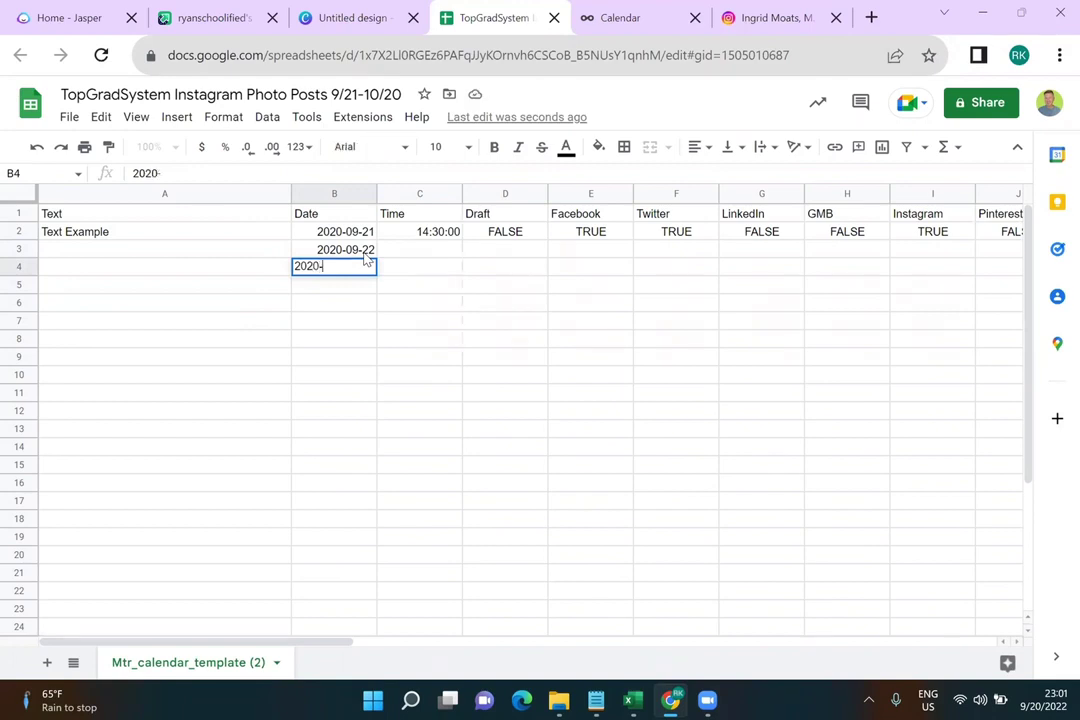
pyautogui.write('09-23')
pyautogui.press('Return')
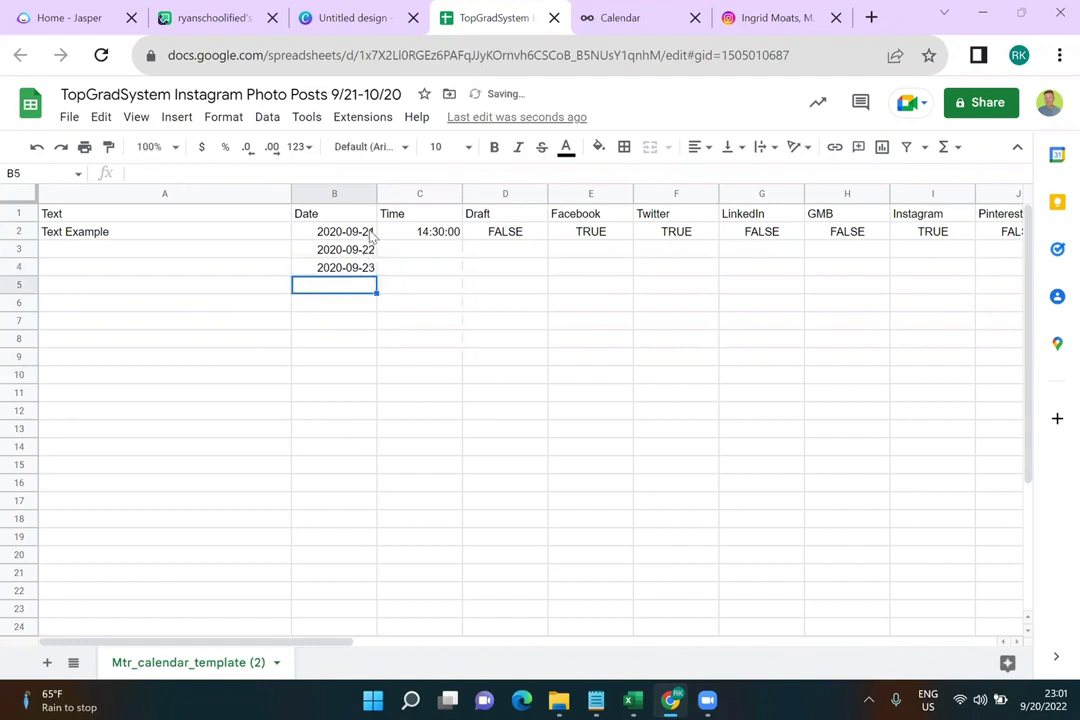
# Select B2:B4 and extend the daily date series down to 2020-10-21 in B32
pyautogui.click(370, 232)
pyautogui.moveTo(370, 252); pyautogui.dragTo(362, 233)
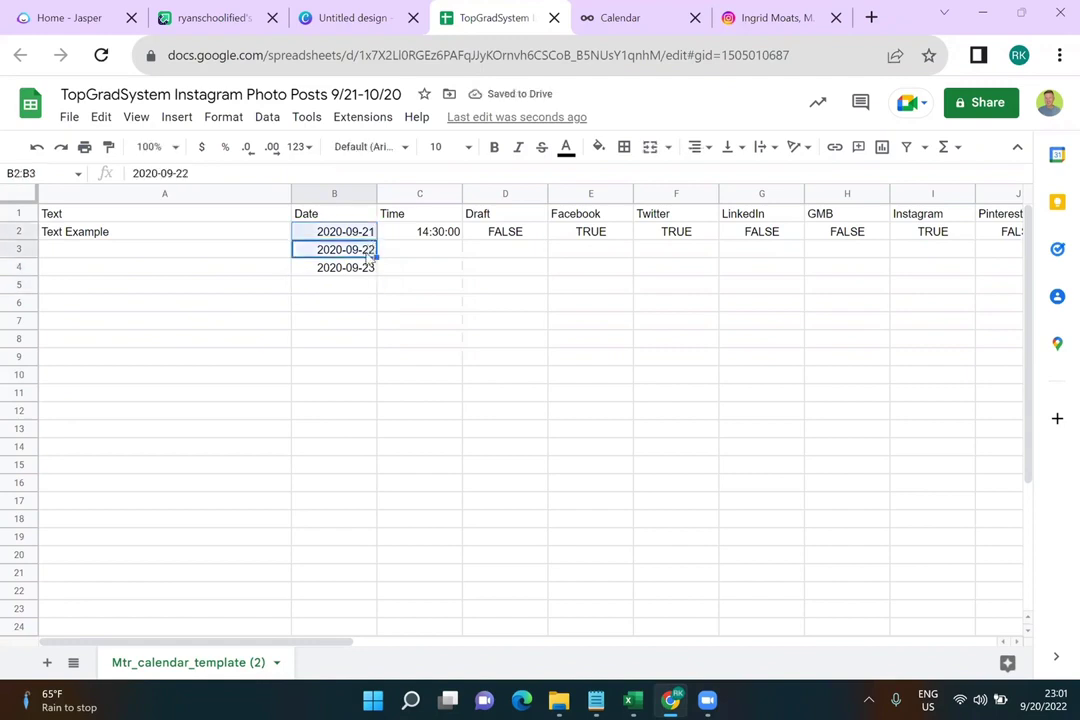
pyautogui.keyDown('shift'); pyautogui.click(367, 267); pyautogui.keyUp('shift')
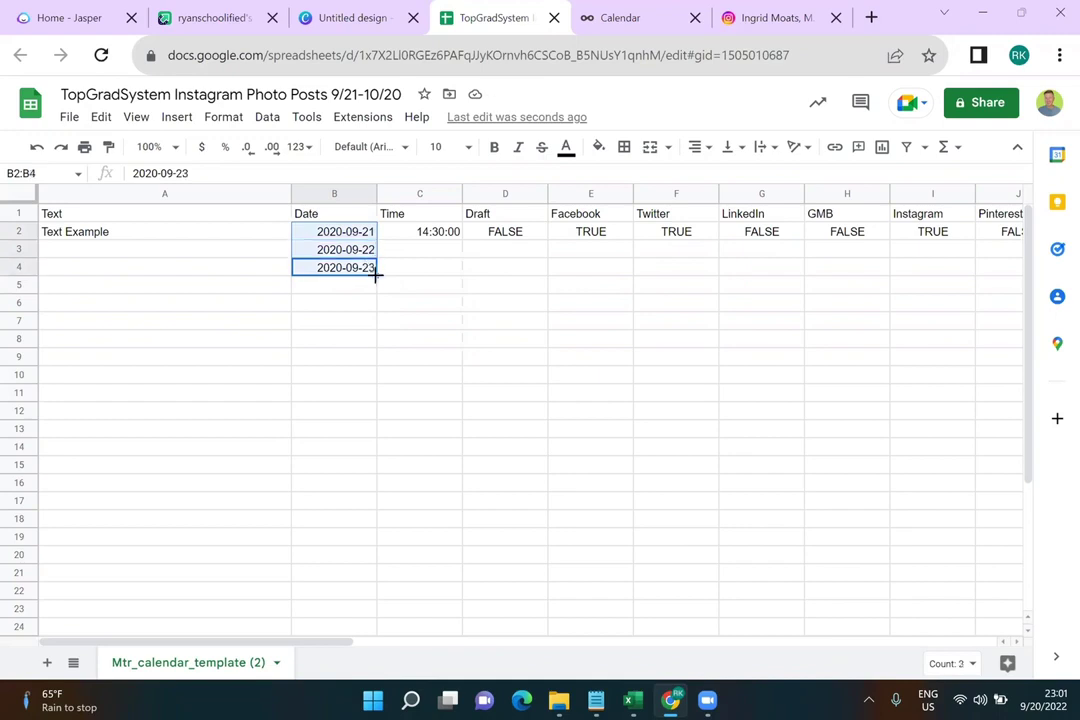
pyautogui.moveTo(376, 276); pyautogui.dragTo(358, 632)
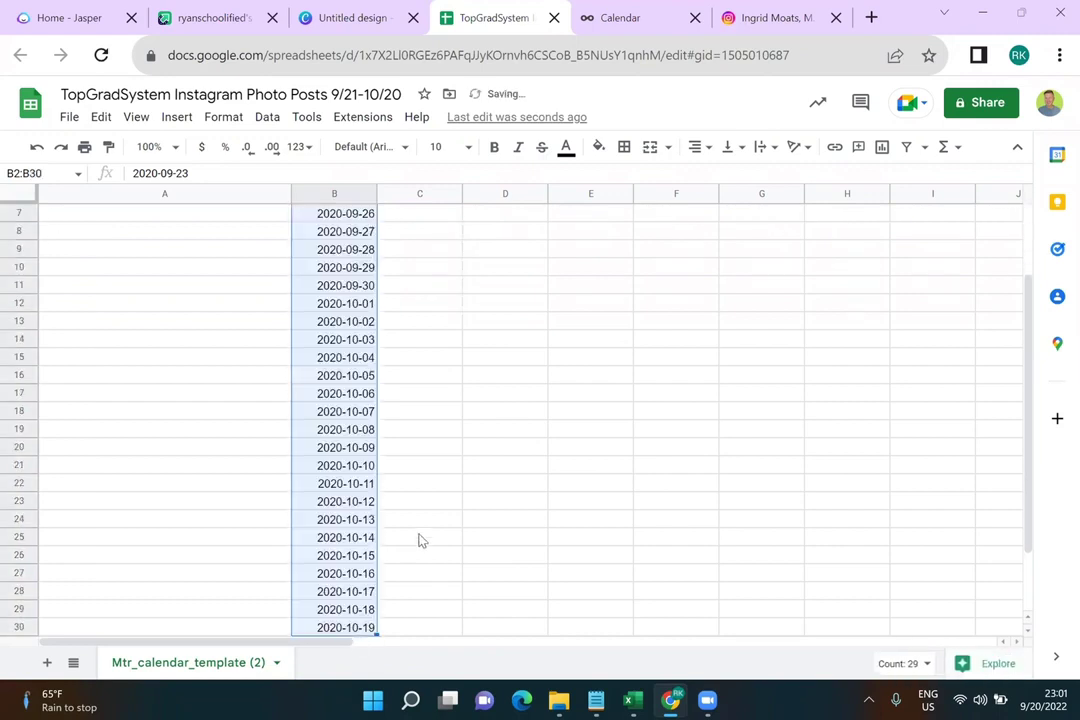
pyautogui.scroll(-2, 420, 540)
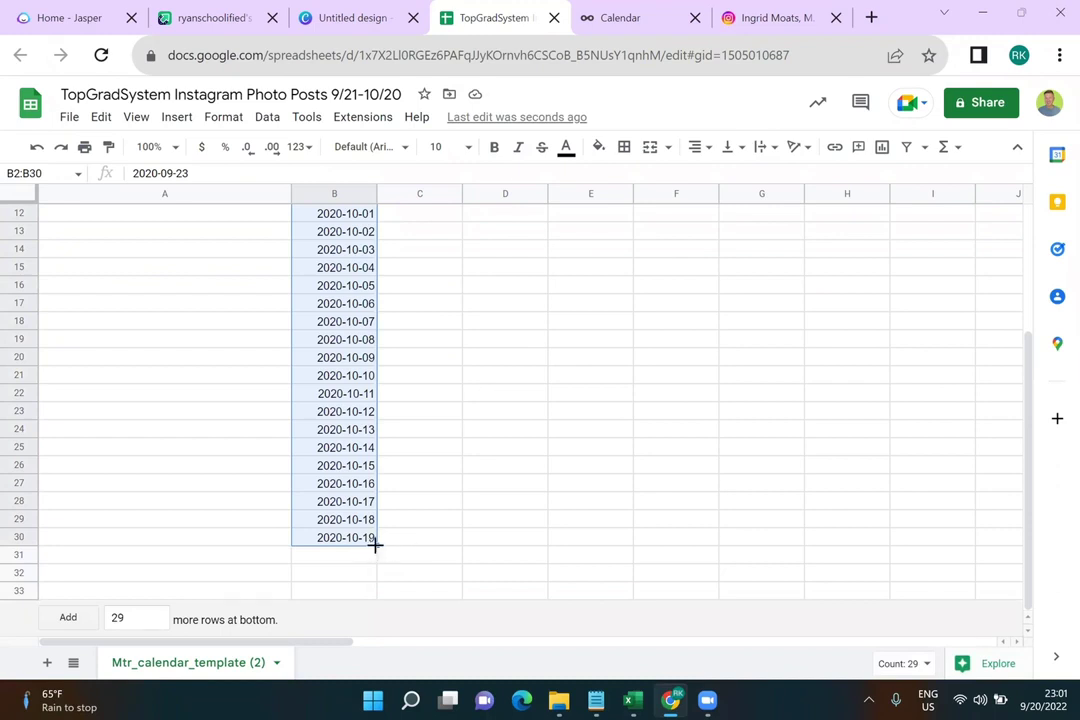
pyautogui.moveTo(376, 545); pyautogui.dragTo(377, 576)
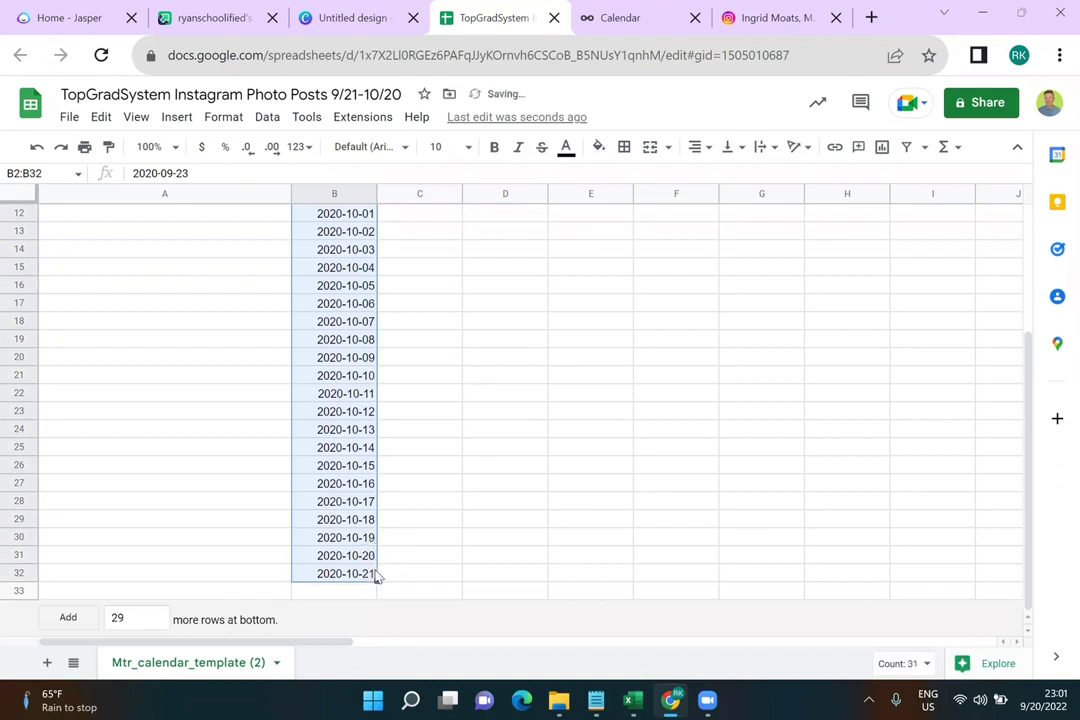
pyautogui.scroll(5, 389, 561)
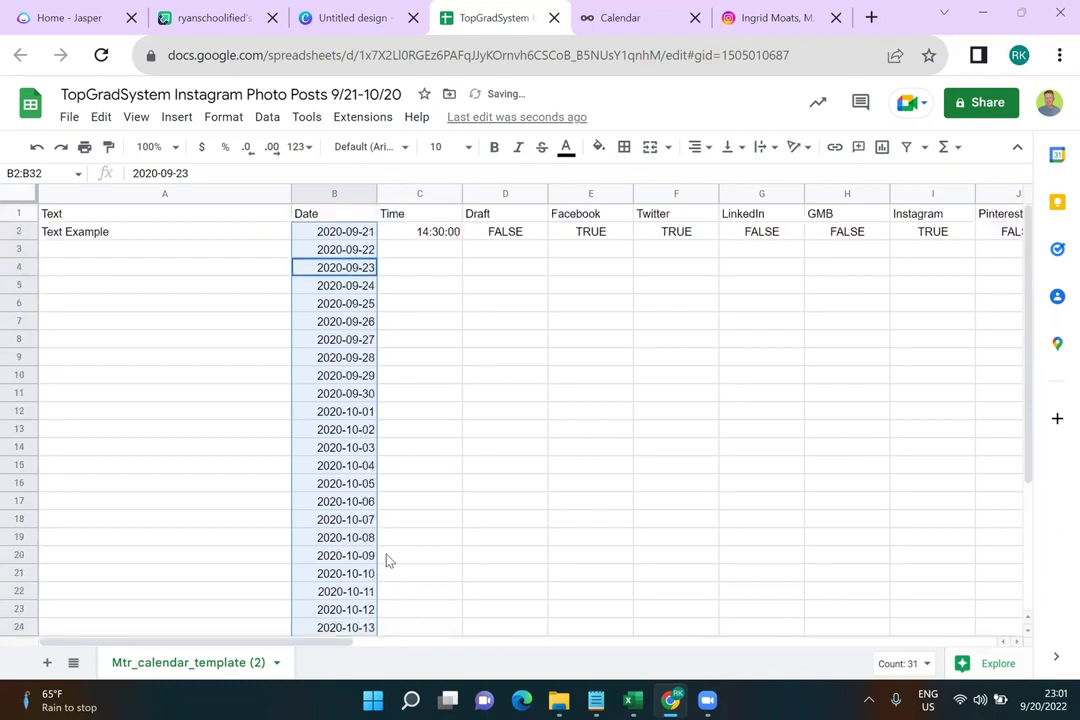
# Change the C2 post time to 10:30:00 AM
pyautogui.click(480, 400)
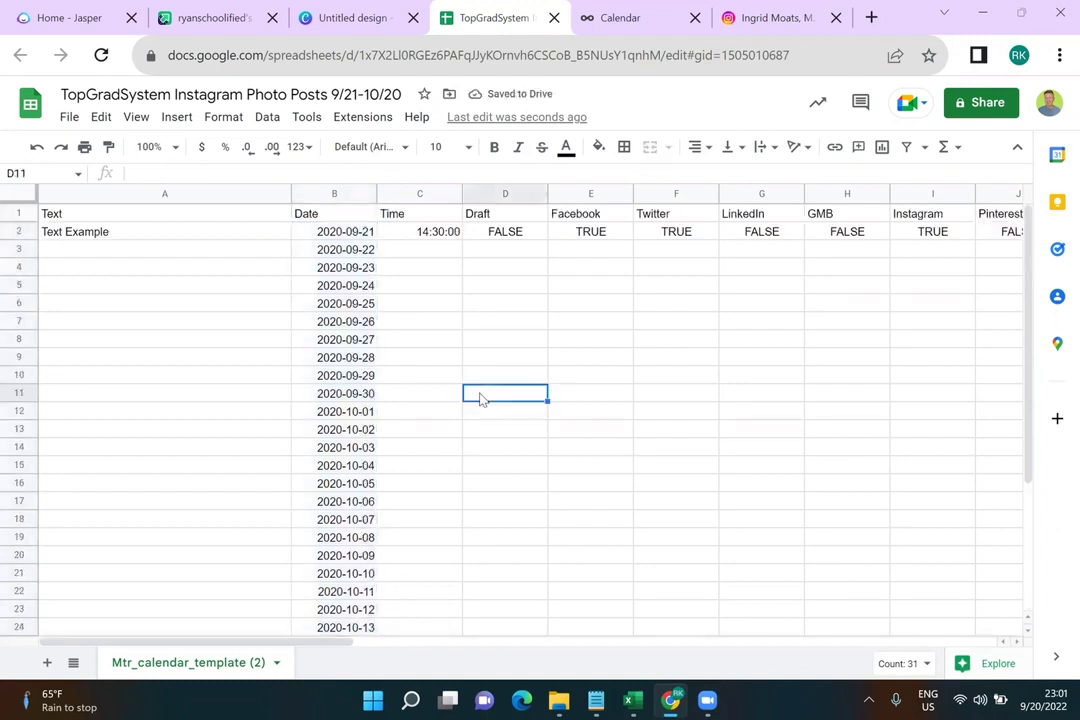
pyautogui.click(439, 232)
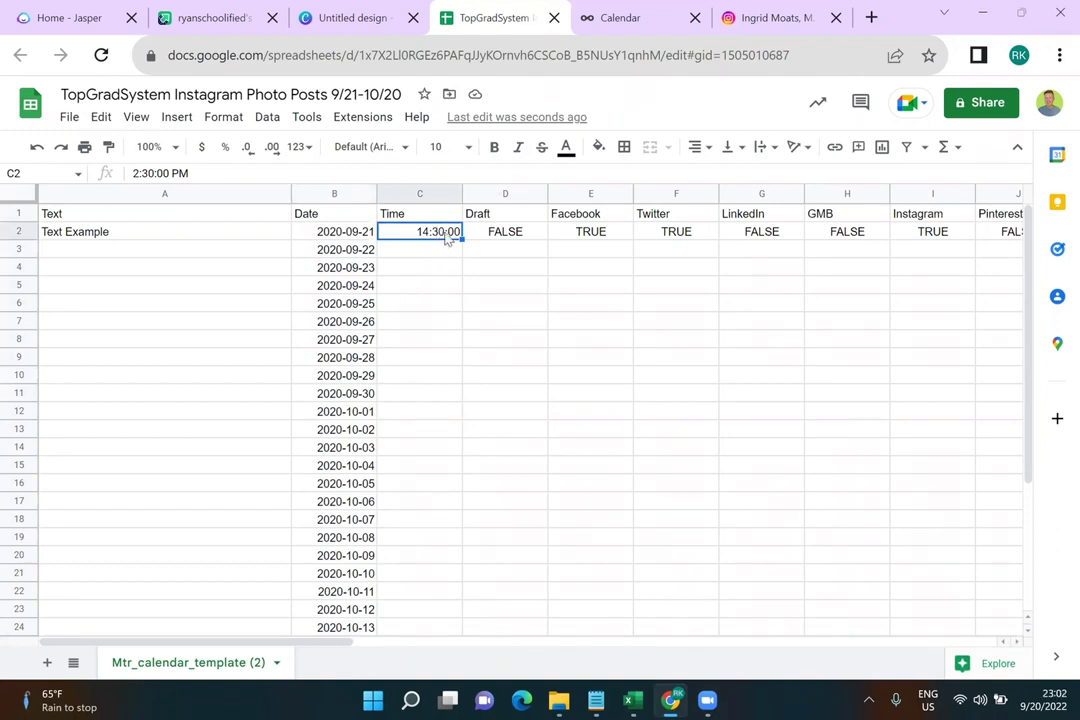
pyautogui.doubleClick(445, 233)
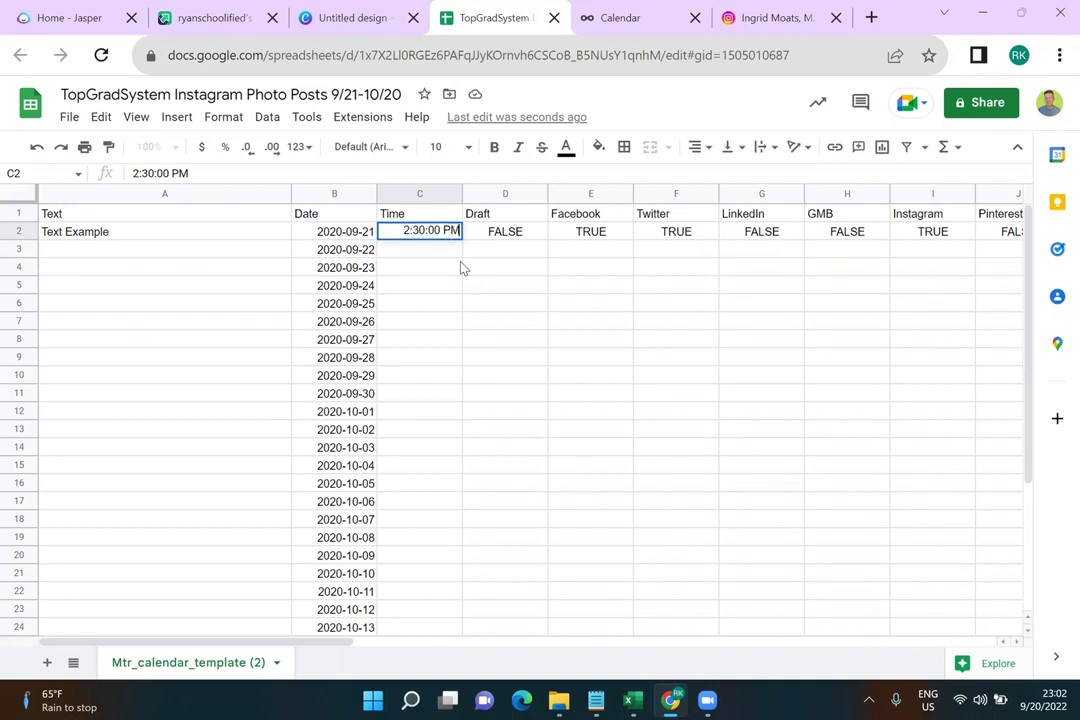
pyautogui.click(408, 230)
pyautogui.press('BackSpace')
pyautogui.write('10')
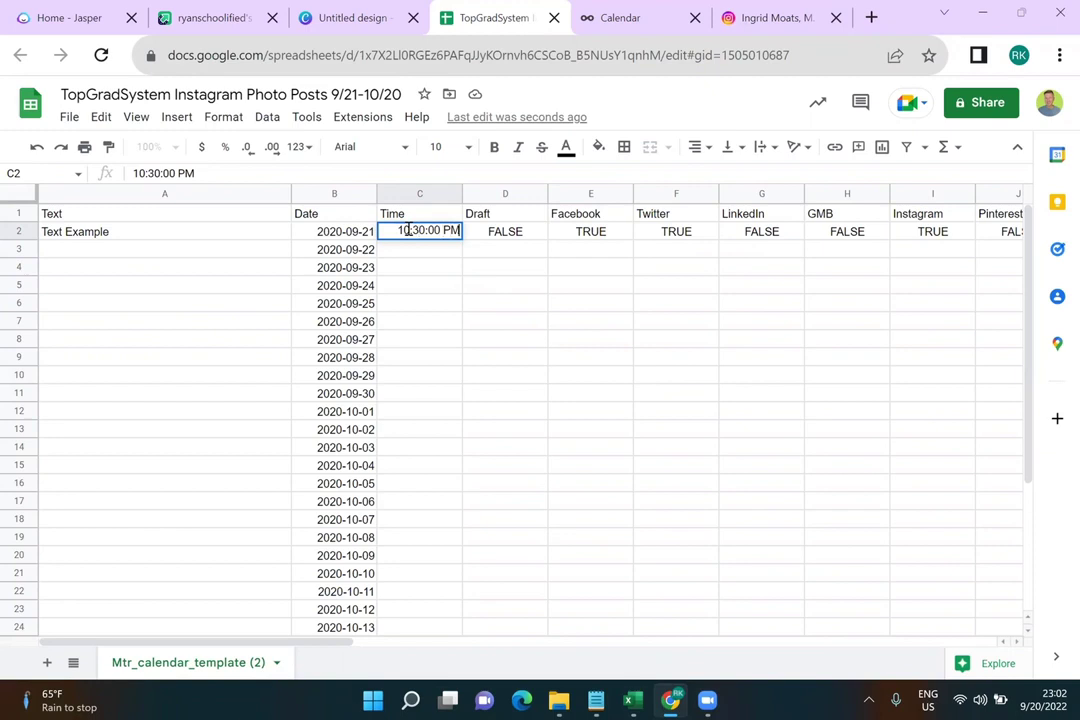
pyautogui.press('Return')
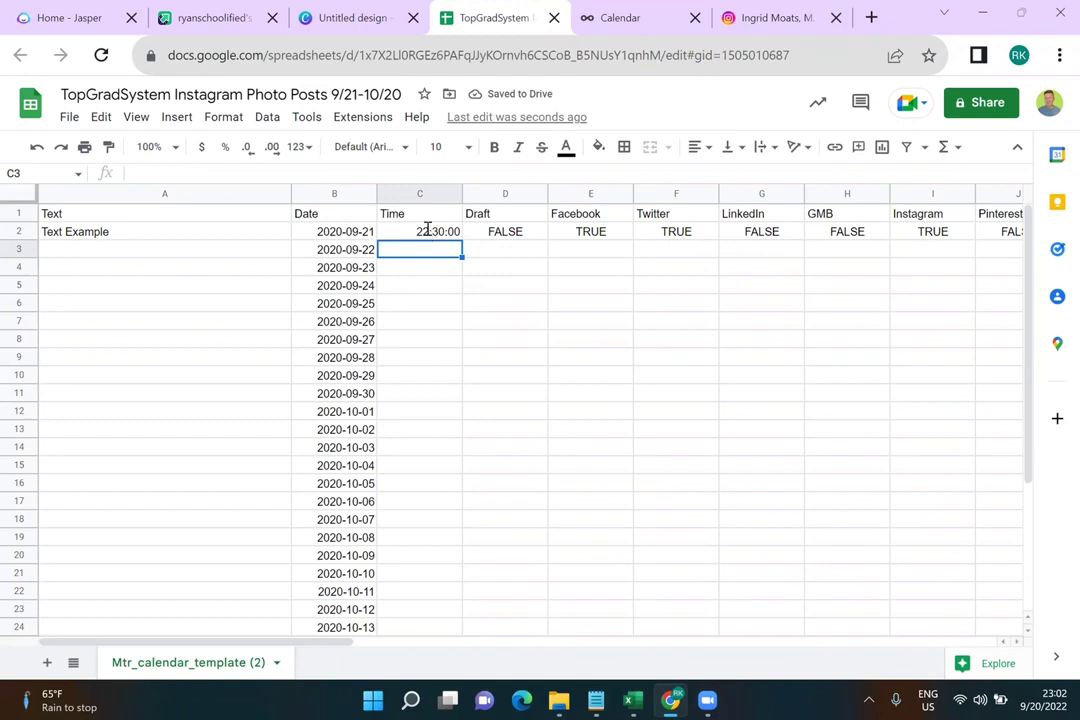
pyautogui.doubleClick(427, 230)
pyautogui.press('BackSpace')
pyautogui.press('BackSpace')
pyautogui.write('AM')
pyautogui.press('Return')
# Enter 14:15:00 in C3 and select both times in C2:C3
pyautogui.write('14:15:00')
pyautogui.press('Return')
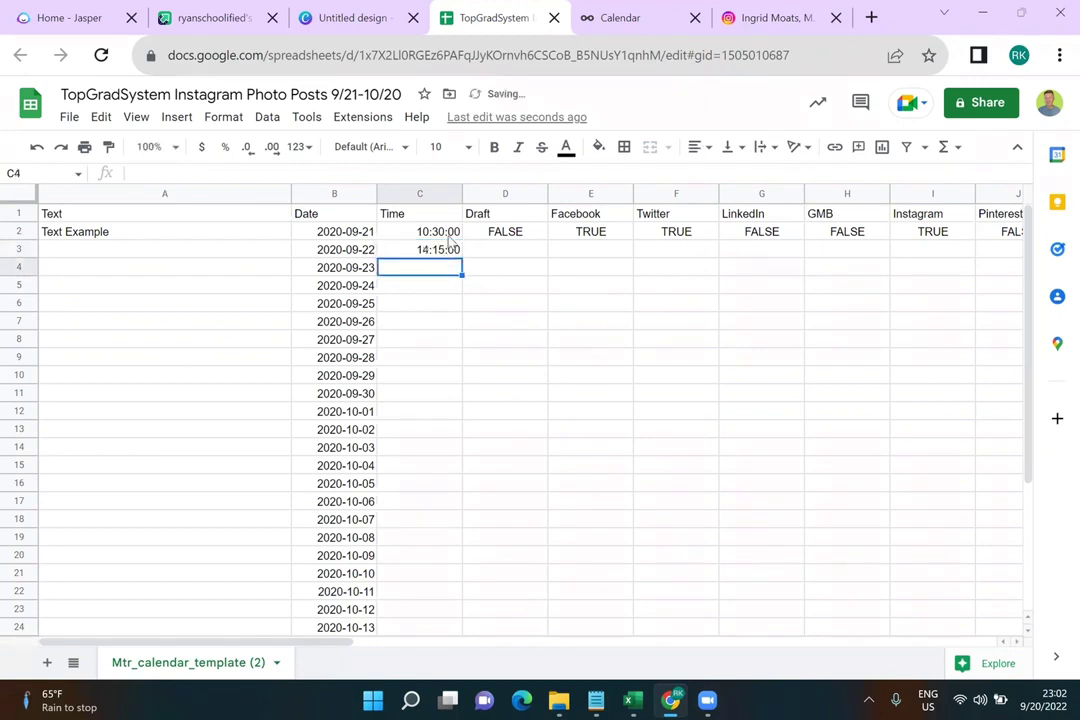
pyautogui.click(450, 236)
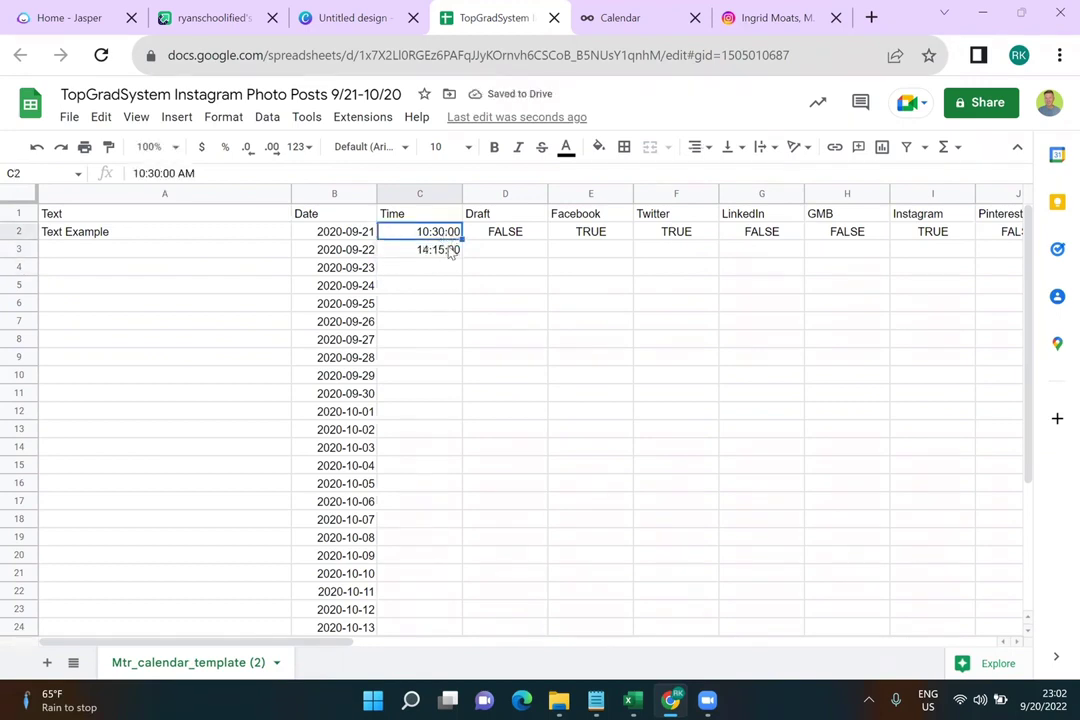
pyautogui.keyDown('shift'); pyautogui.click(450, 252); pyautogui.keyUp('shift')
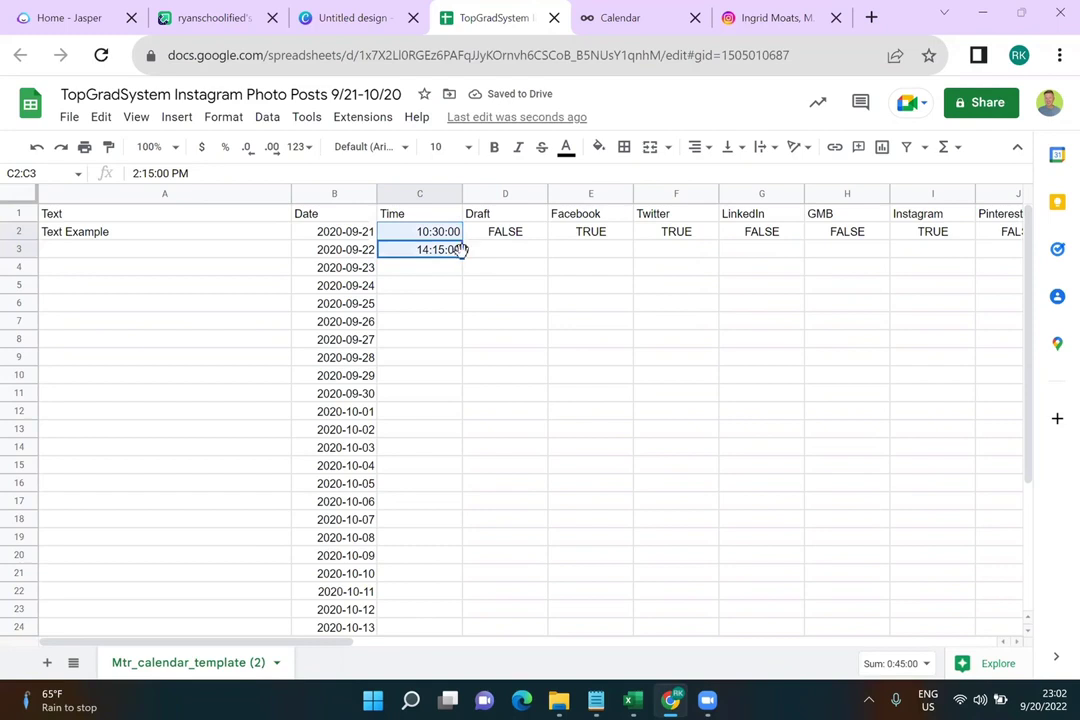
# Undo the autofilled times and paste the C2:C3 time pair into C4 through C11
pyautogui.moveTo(463, 258); pyautogui.dragTo(428, 583)
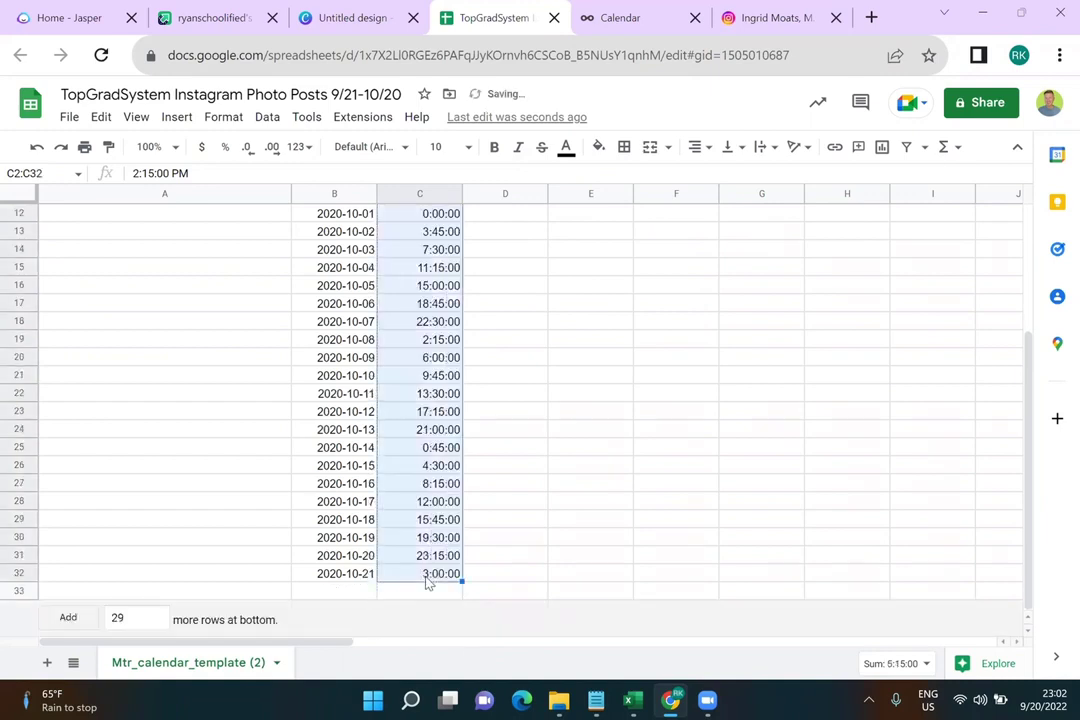
pyautogui.scroll(5, 478, 509)
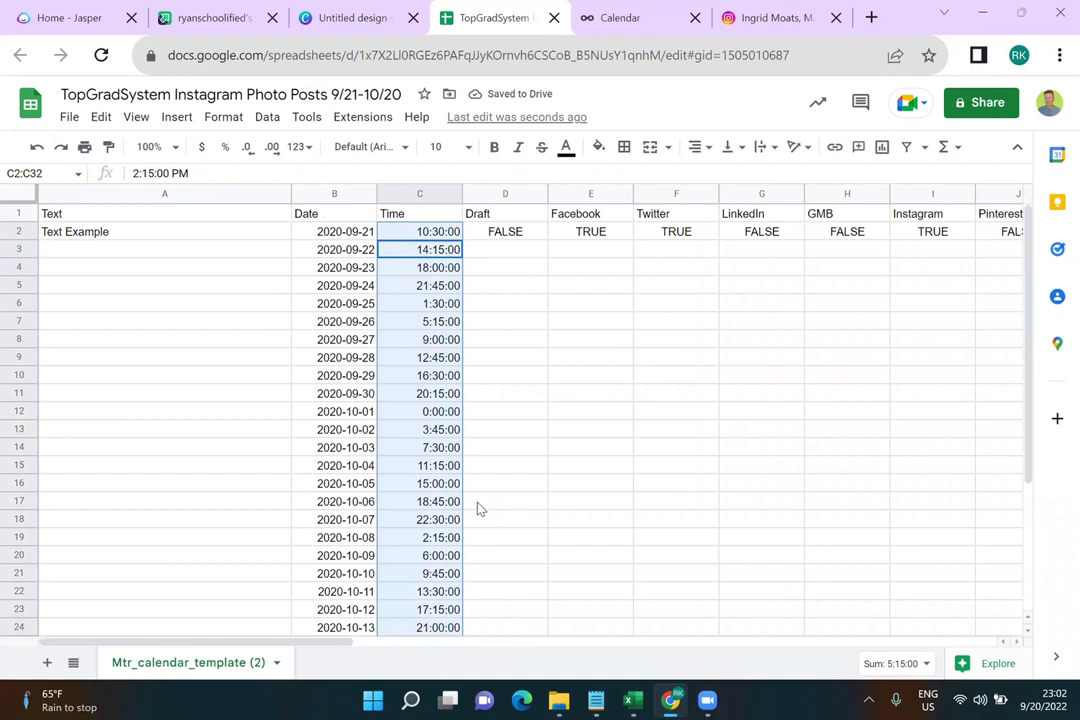
pyautogui.hotkey('ctrl', 'z')
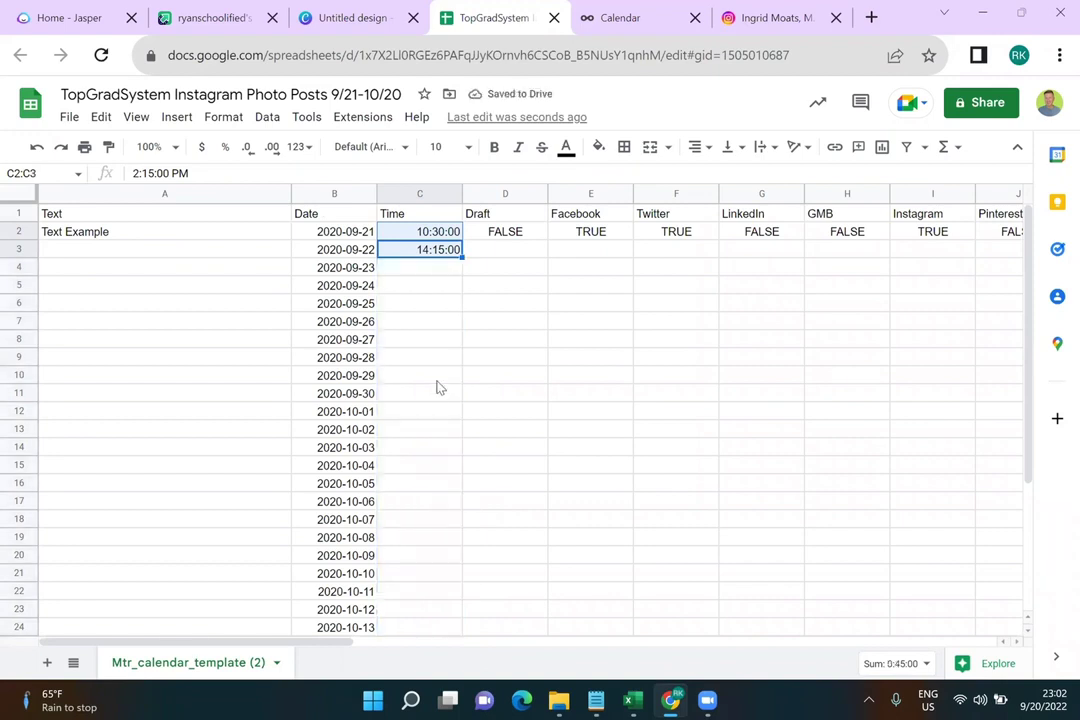
pyautogui.hotkey('ctrl', 'c')
pyautogui.click(446, 270)
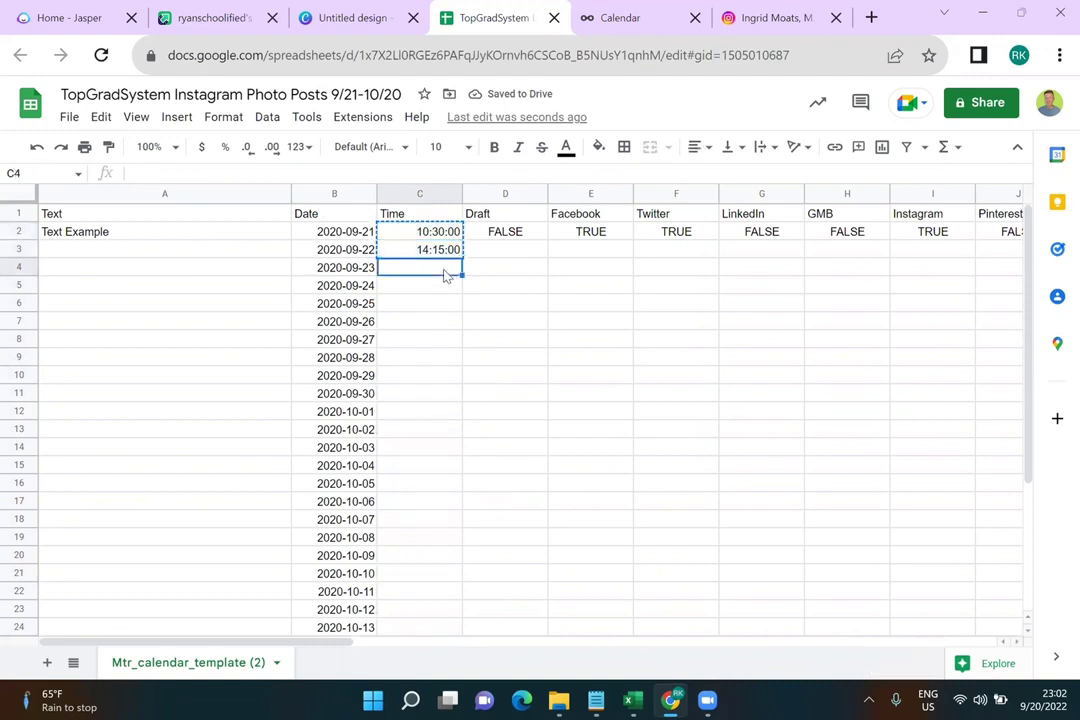
pyautogui.hotkey('ctrl', 'v')
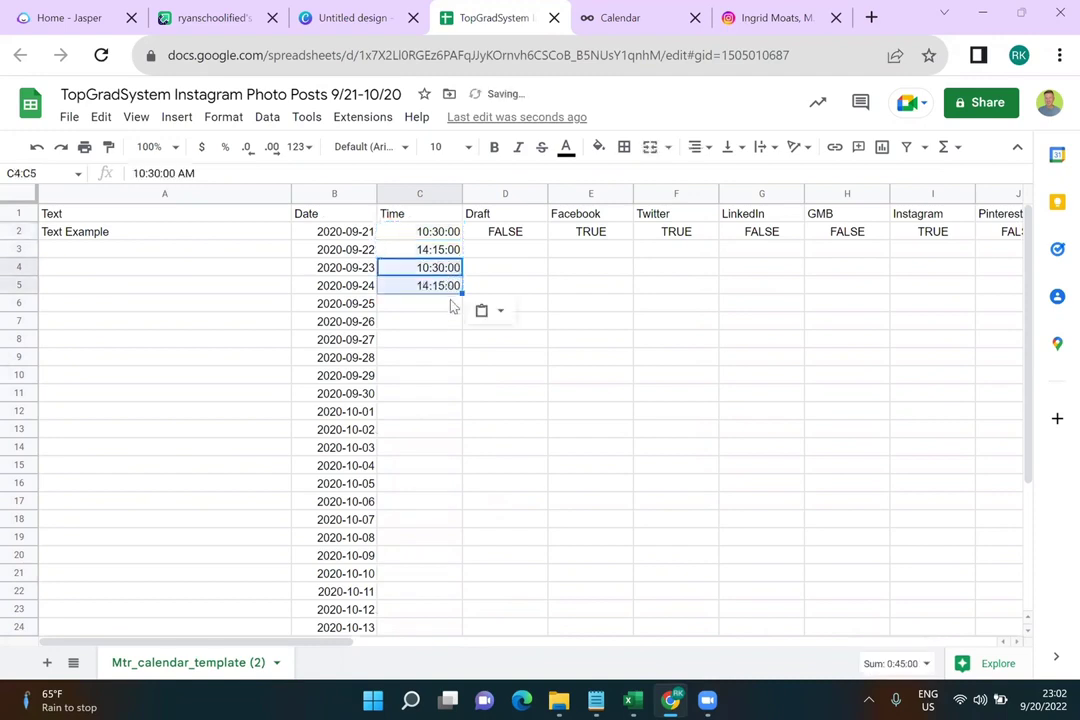
pyautogui.click(451, 305)
pyautogui.hotkey('ctrl', 'v')
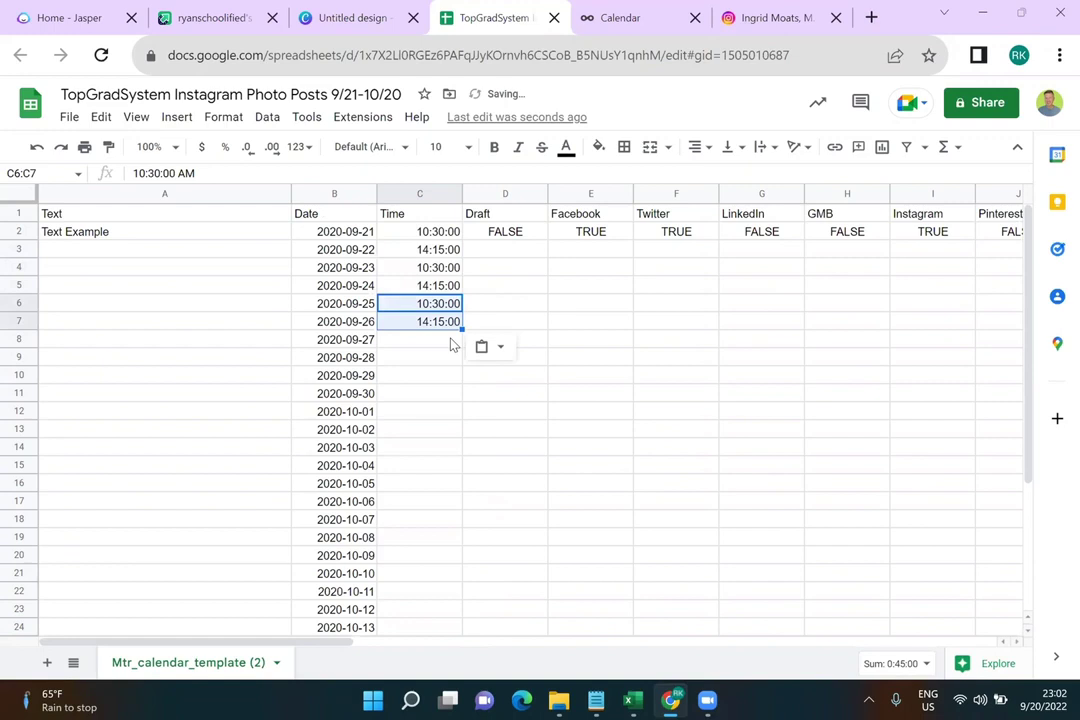
pyautogui.click(451, 343)
pyautogui.hotkey('ctrl', 'v')
pyautogui.click(457, 378)
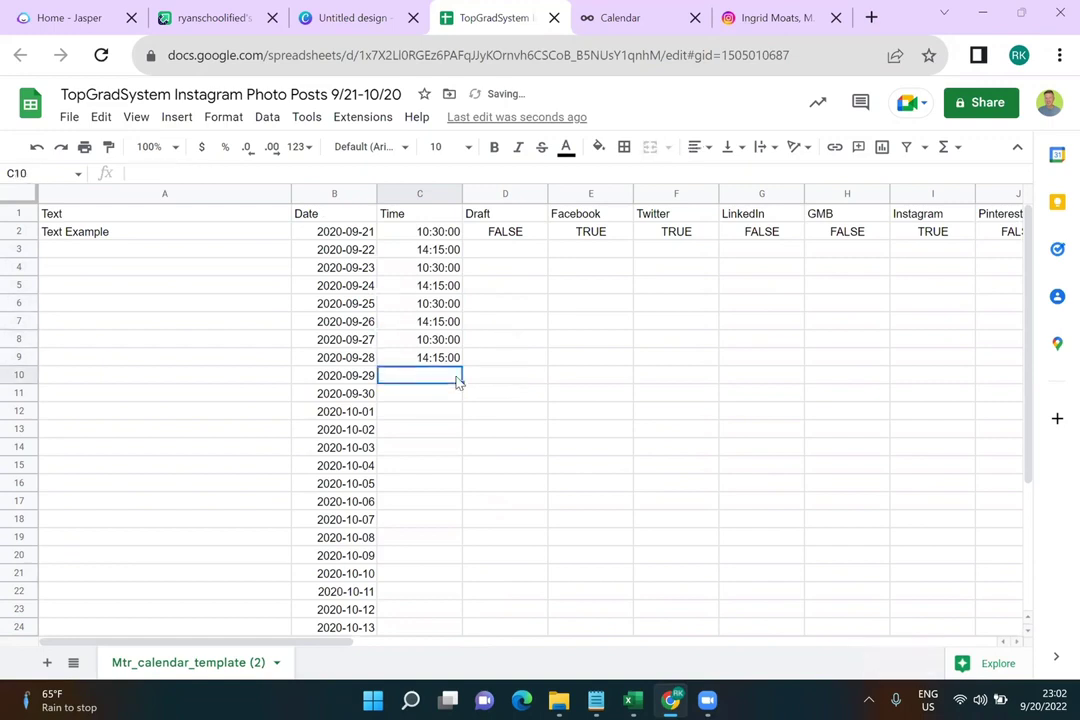
pyautogui.hotkey('ctrl', 'v')
# Select and copy the ten alternating times in C2:C11
pyautogui.click(443, 237)
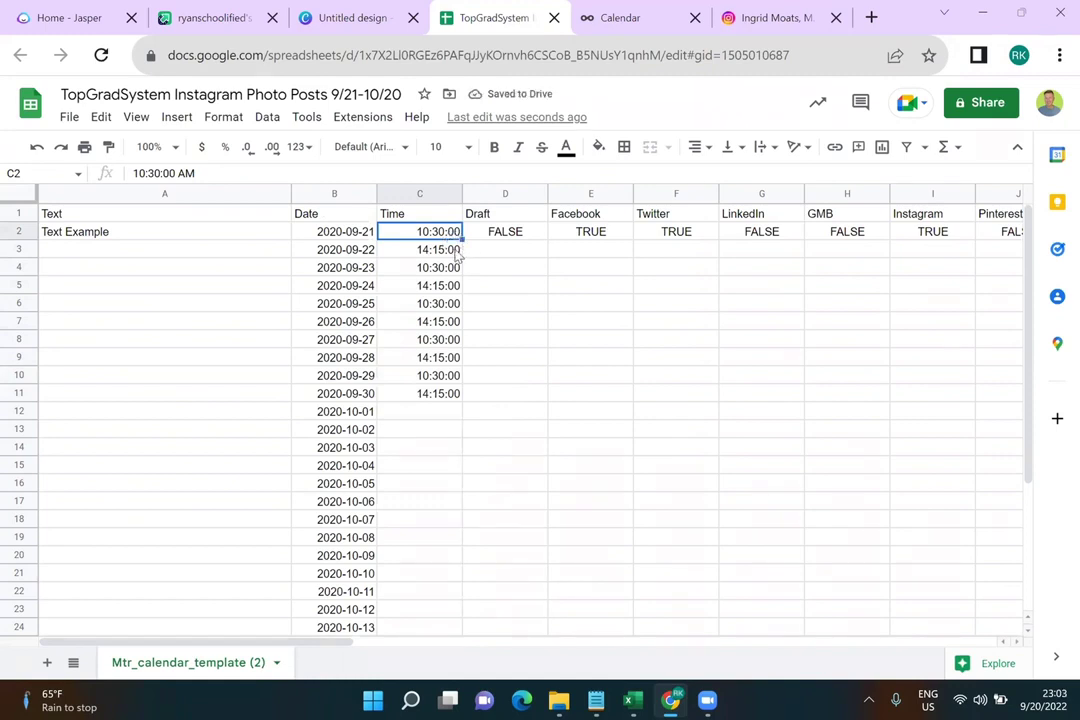
pyautogui.keyDown('shift'); pyautogui.click(450, 252); pyautogui.keyUp('shift')
pyautogui.keyDown('shift'); pyautogui.click(449, 270); pyautogui.keyUp('shift')
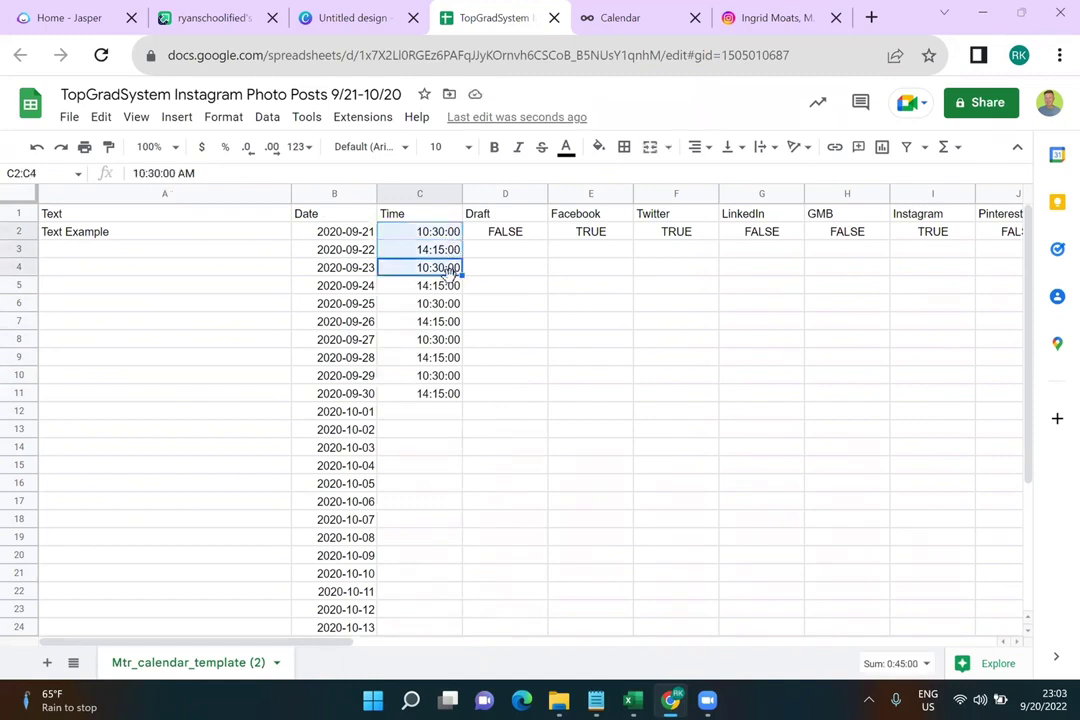
pyautogui.keyDown('shift'); pyautogui.click(455, 287); pyautogui.keyUp('shift')
pyautogui.keyDown('shift'); pyautogui.click(456, 308); pyautogui.keyUp('shift')
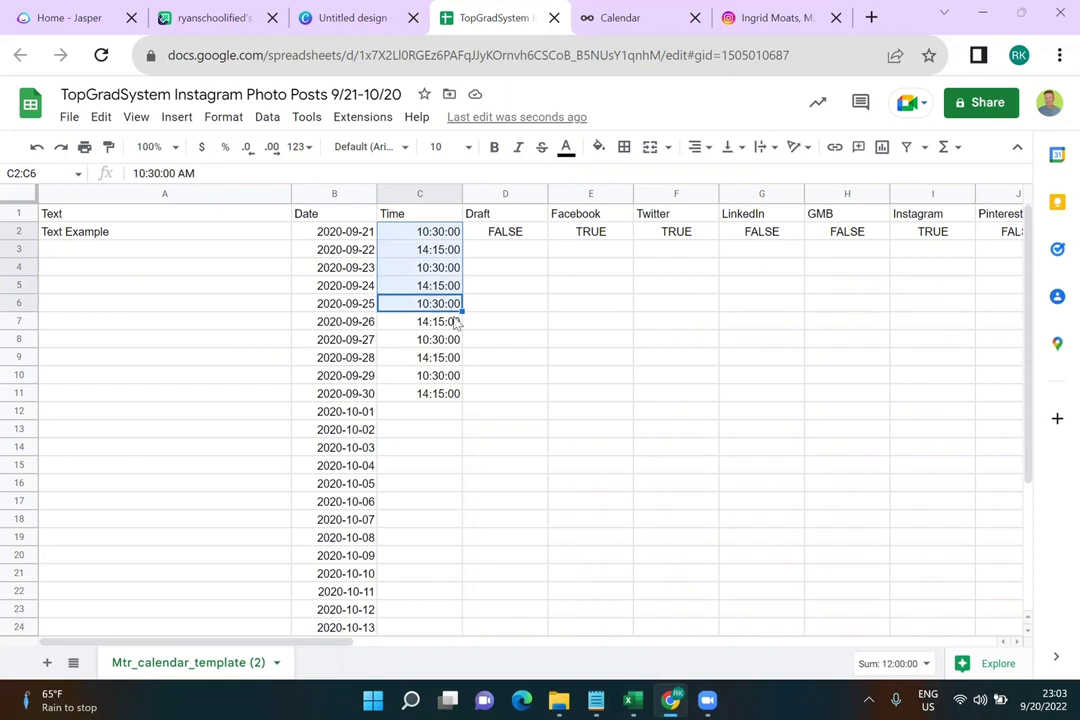
pyautogui.keyDown('shift'); pyautogui.click(455, 322); pyautogui.keyUp('shift')
pyautogui.keyDown('shift'); pyautogui.click(452, 342); pyautogui.keyUp('shift')
pyautogui.keyDown('shift'); pyautogui.click(453, 358); pyautogui.keyUp('shift')
pyautogui.keyDown('shift'); pyautogui.click(450, 377); pyautogui.keyUp('shift')
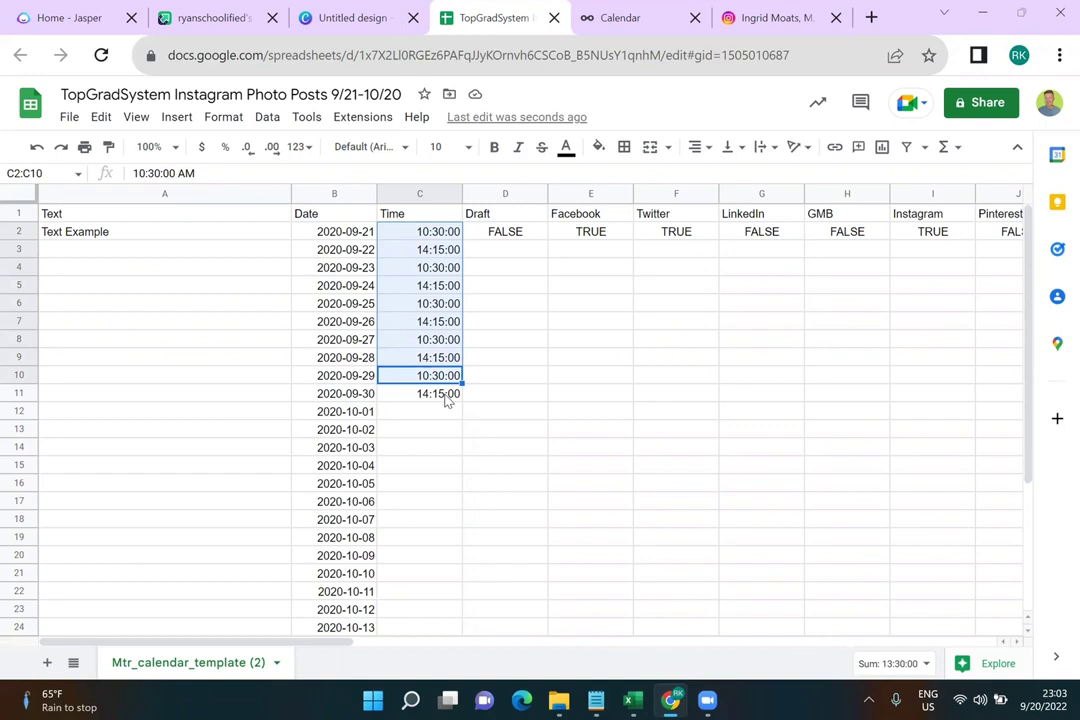
pyautogui.keyDown('shift'); pyautogui.click(447, 397); pyautogui.keyUp('shift')
pyautogui.hotkey('ctrl', 'c')
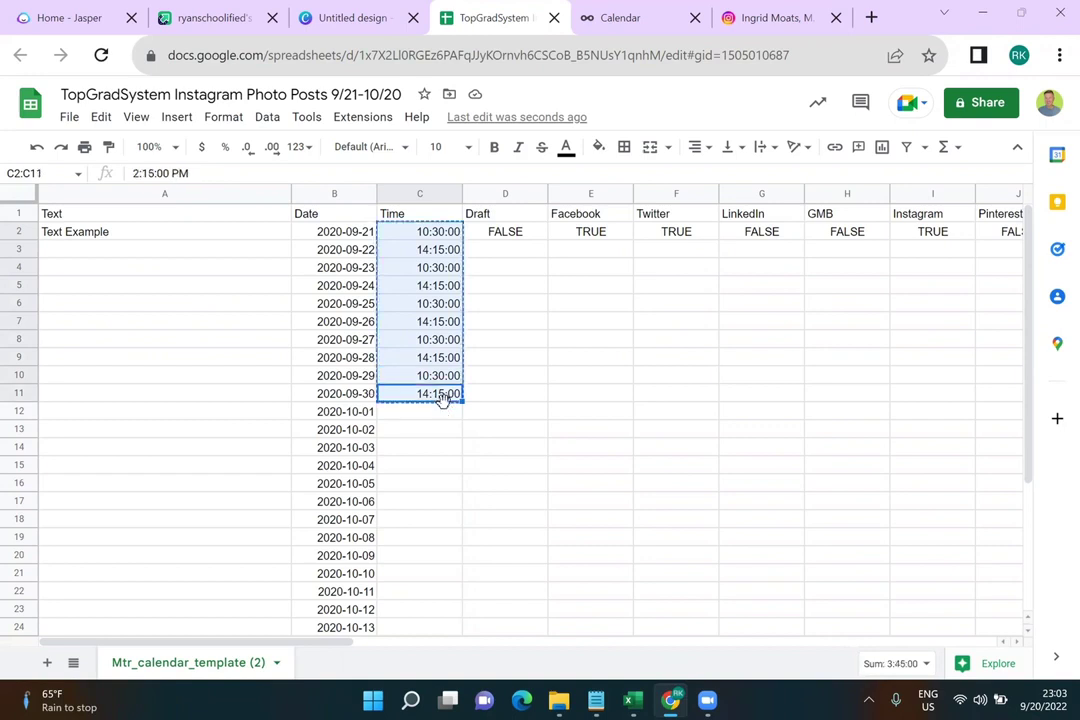
# Paste the ten-time block into C12:C21 and C22:C31
pyautogui.click(446, 412)
pyautogui.hotkey('ctrl', 'v')
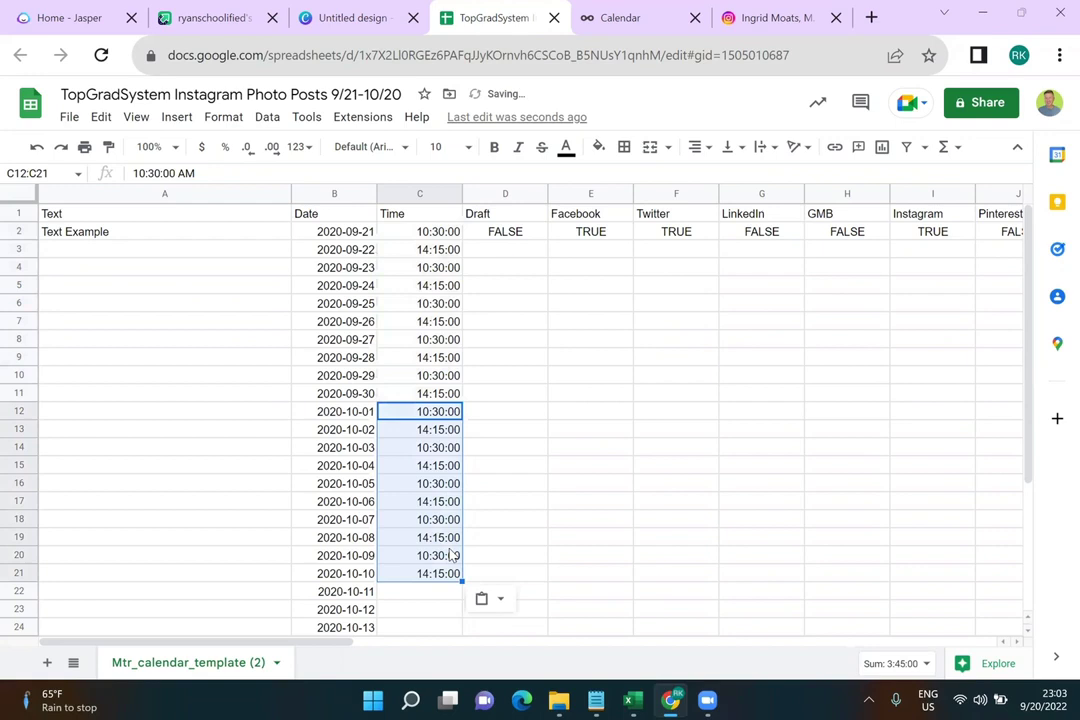
pyautogui.scroll(-5, 449, 552)
pyautogui.click(434, 396)
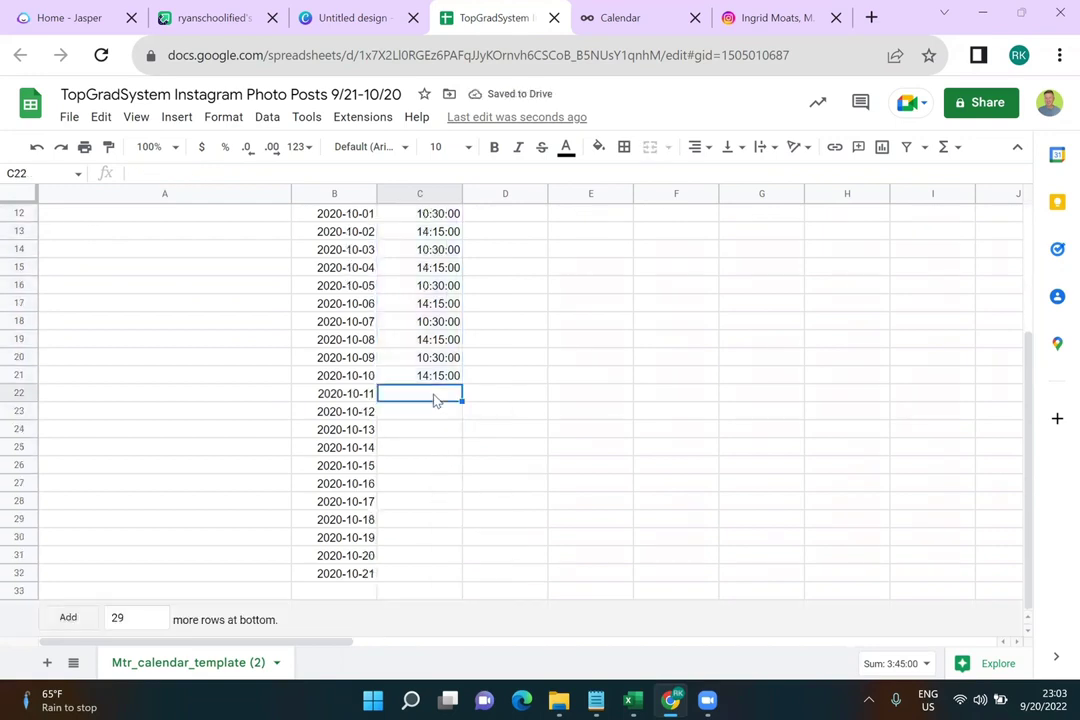
pyautogui.hotkey('ctrl', 'v')
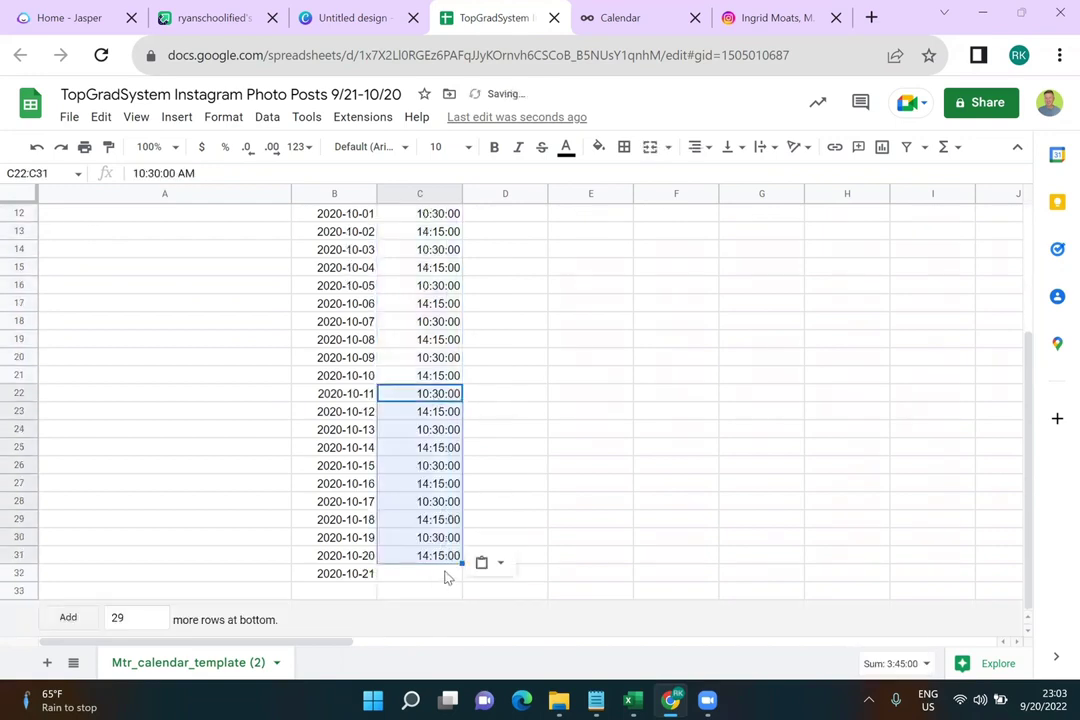
# Copy 10:30:00 from C22 into C32 for the last date
pyautogui.moveTo(505, 447); pyautogui.dragTo(434, 400)
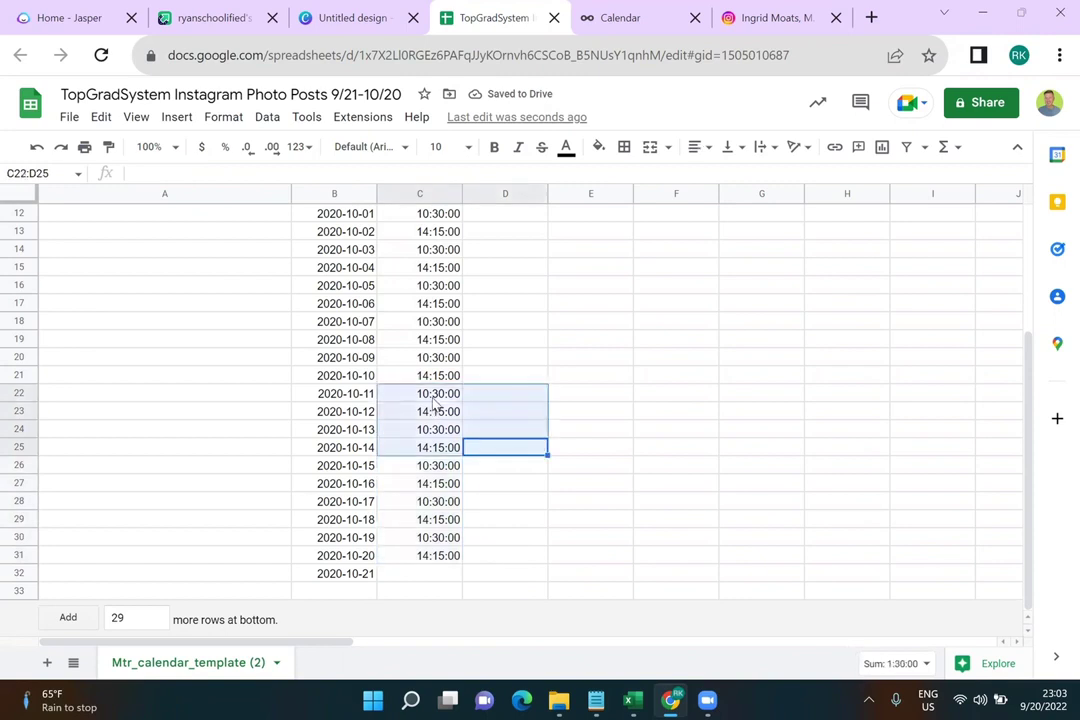
pyautogui.click(434, 400)
pyautogui.hotkey('ctrl', 'c')
pyautogui.click(440, 578)
pyautogui.hotkey('ctrl', 'v')
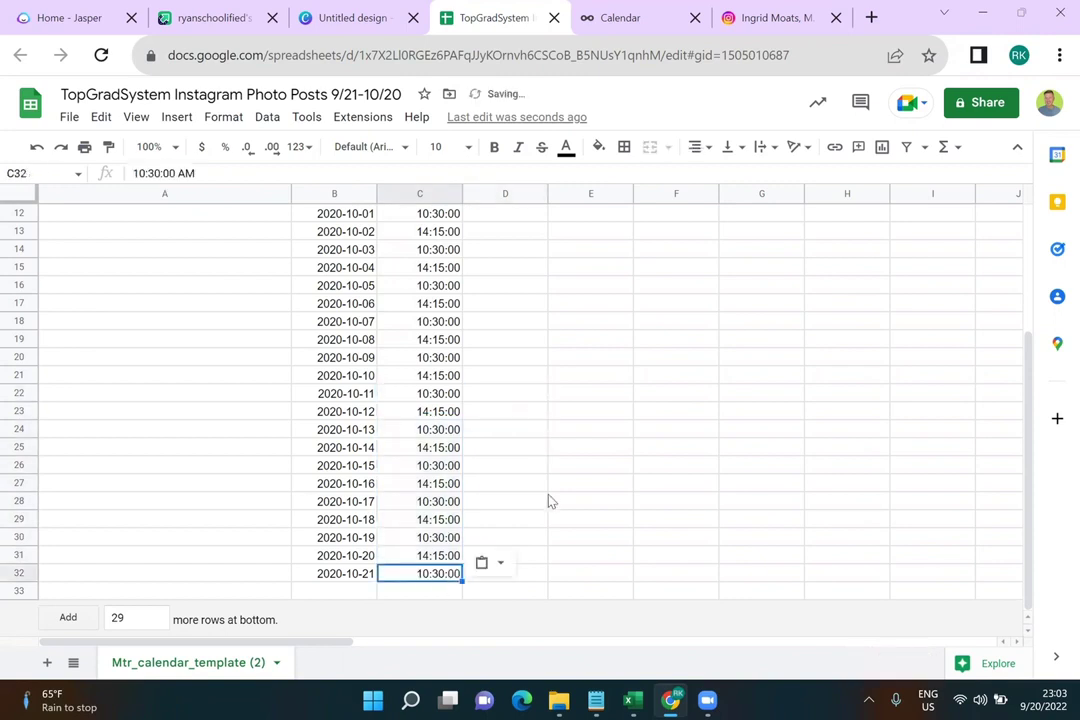
pyautogui.click(558, 490)
pyautogui.scroll(5, 560, 496)
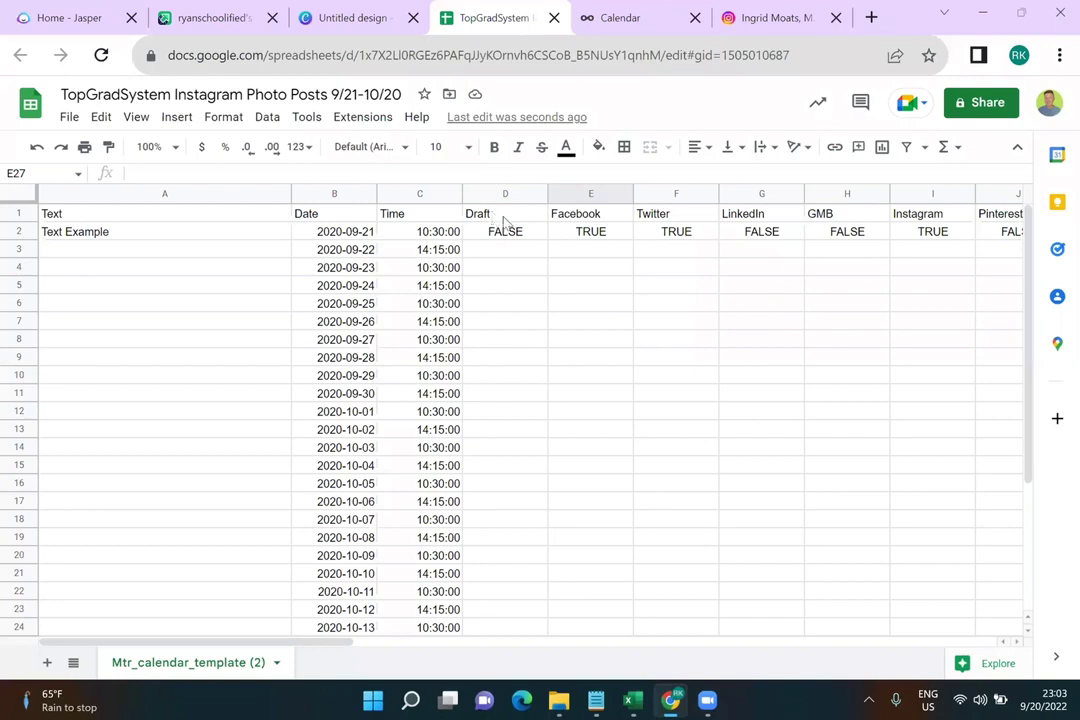
# Fill FALSE from D2 down through D32 in the Draft column
pyautogui.click(515, 232)
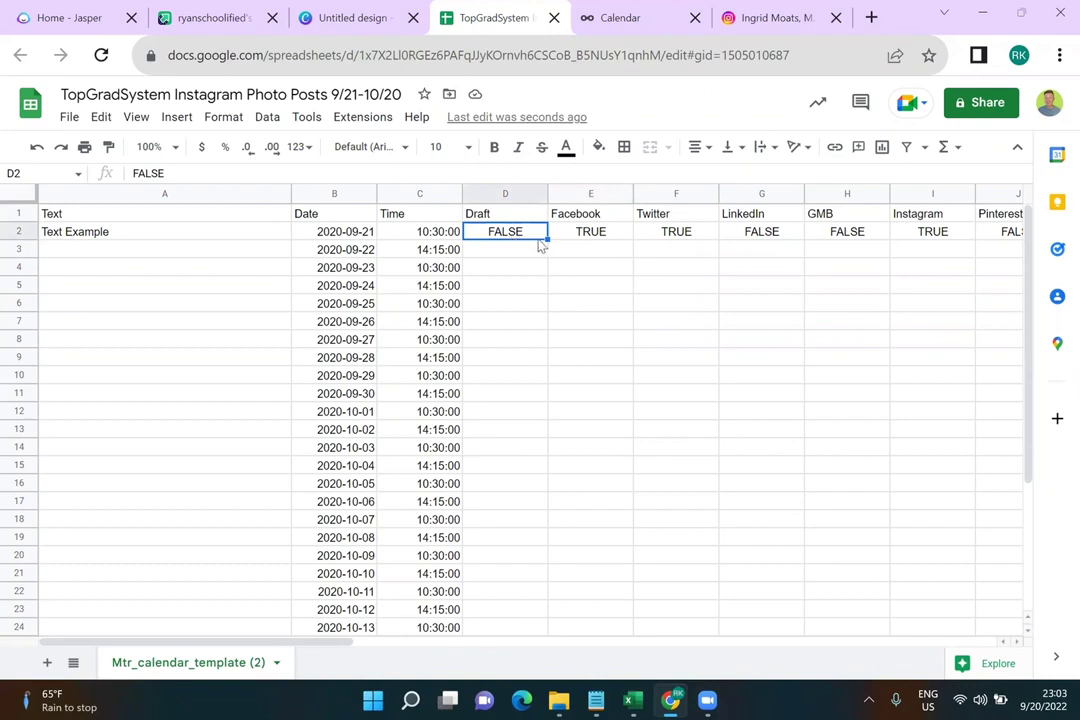
pyautogui.moveTo(546, 237); pyautogui.dragTo(515, 580)
pyautogui.scroll(5, 590, 507)
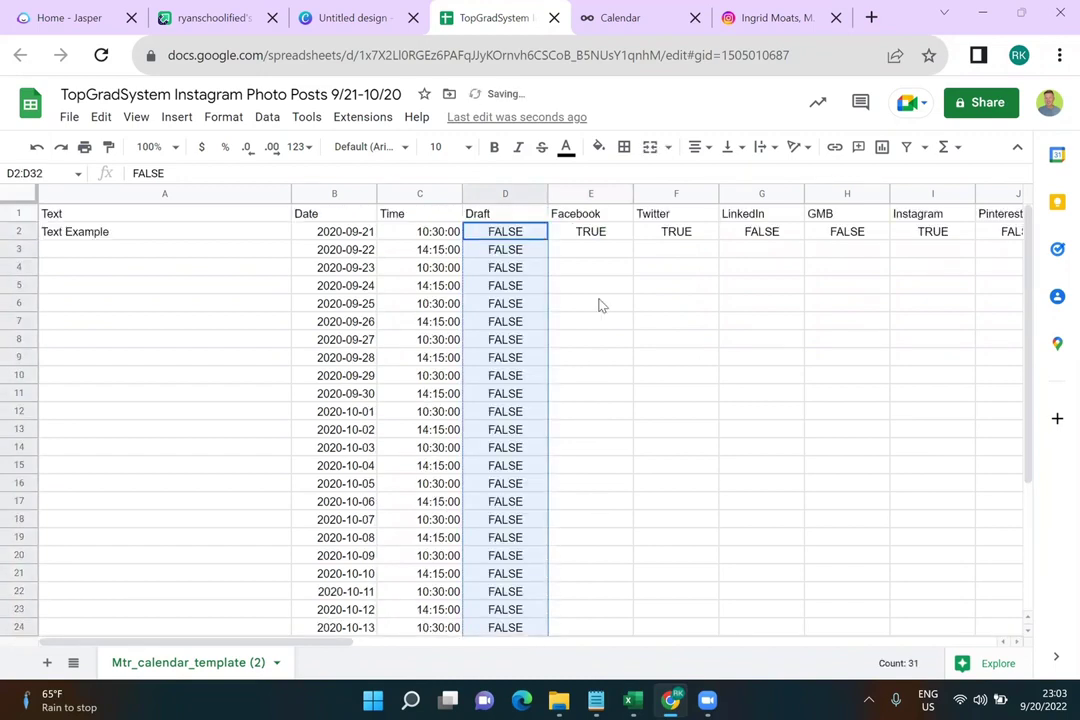
# Change the Facebook flag in E2 from TRUE to FALSE
pyautogui.click(604, 232)
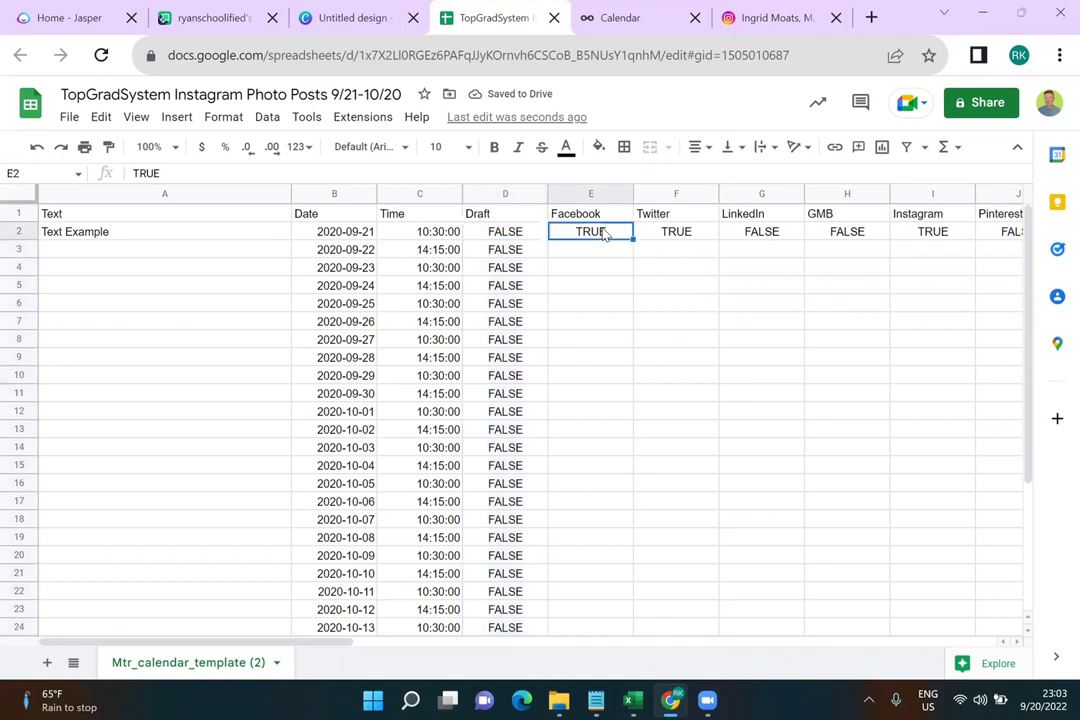
pyautogui.doubleClick(604, 232)
pyautogui.press('BackSpace')
pyautogui.press('BackSpace')
pyautogui.press('BackSpace')
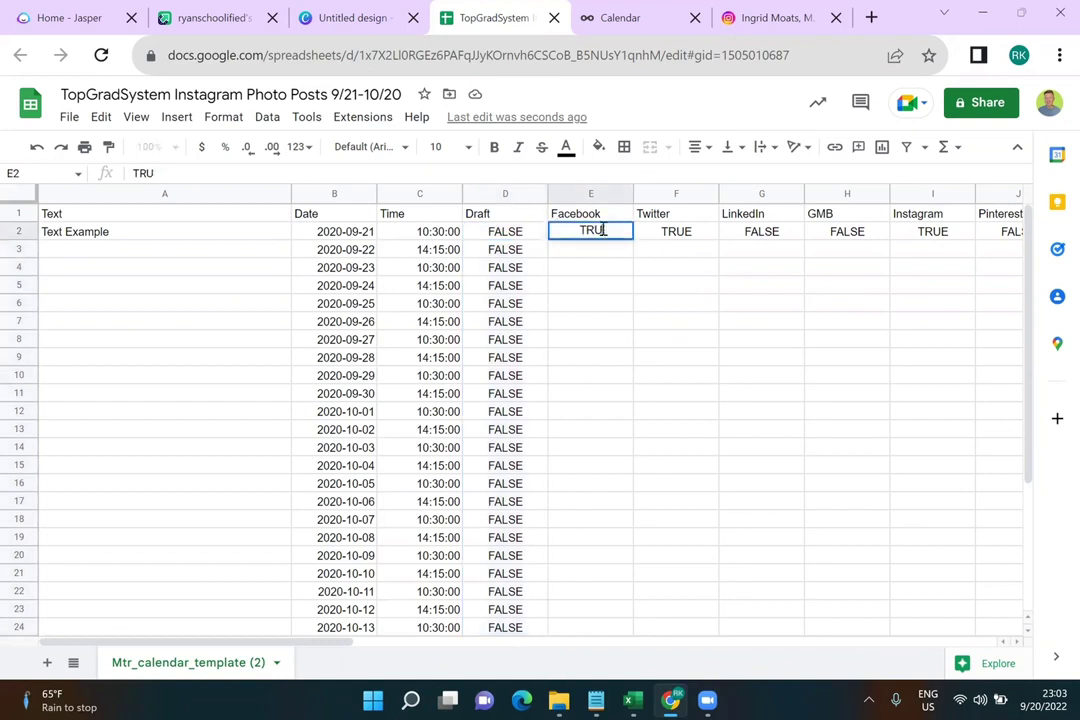
pyautogui.write('FALSE')
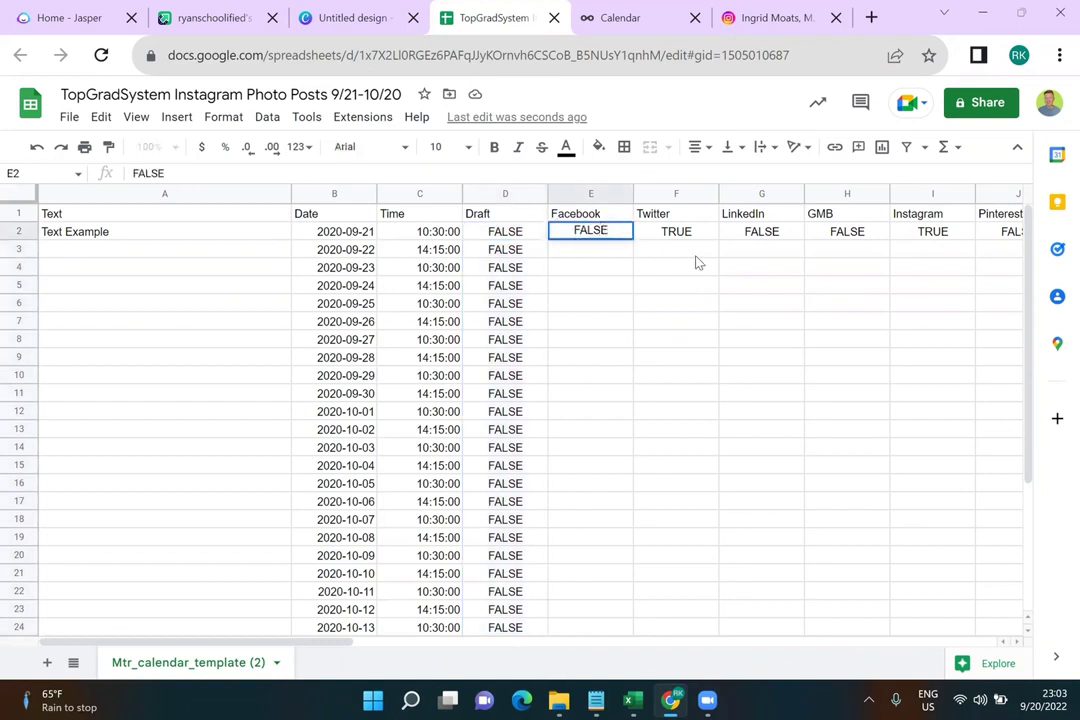
pyautogui.click(697, 258)
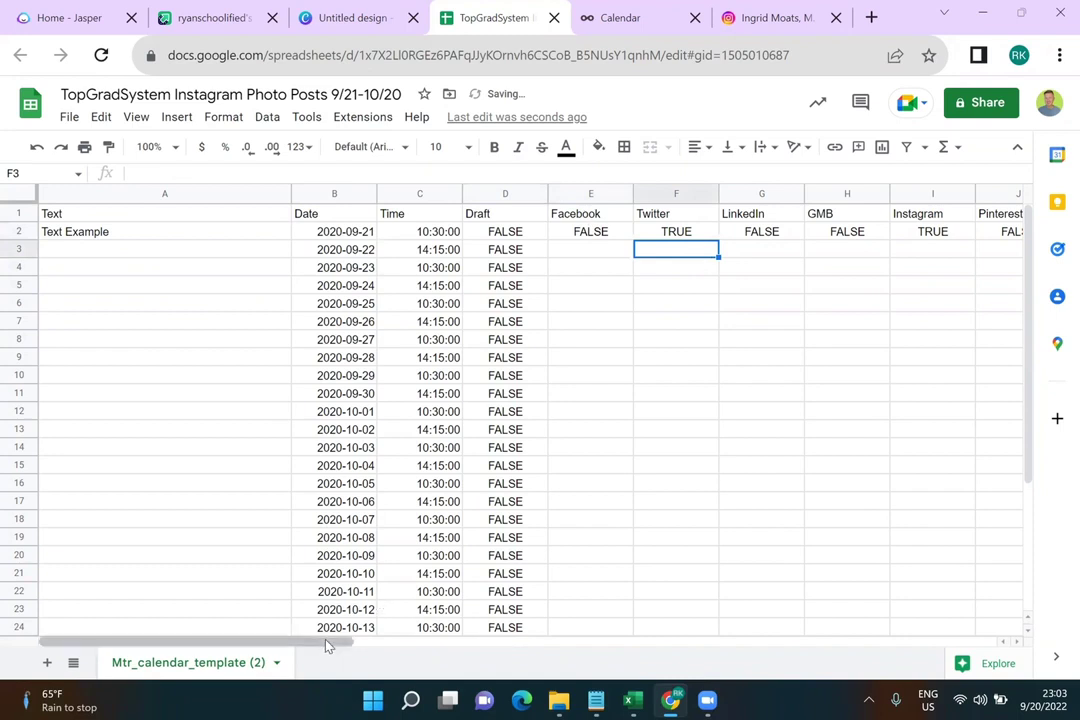
pyautogui.moveTo(330, 645); pyautogui.dragTo(412, 639)
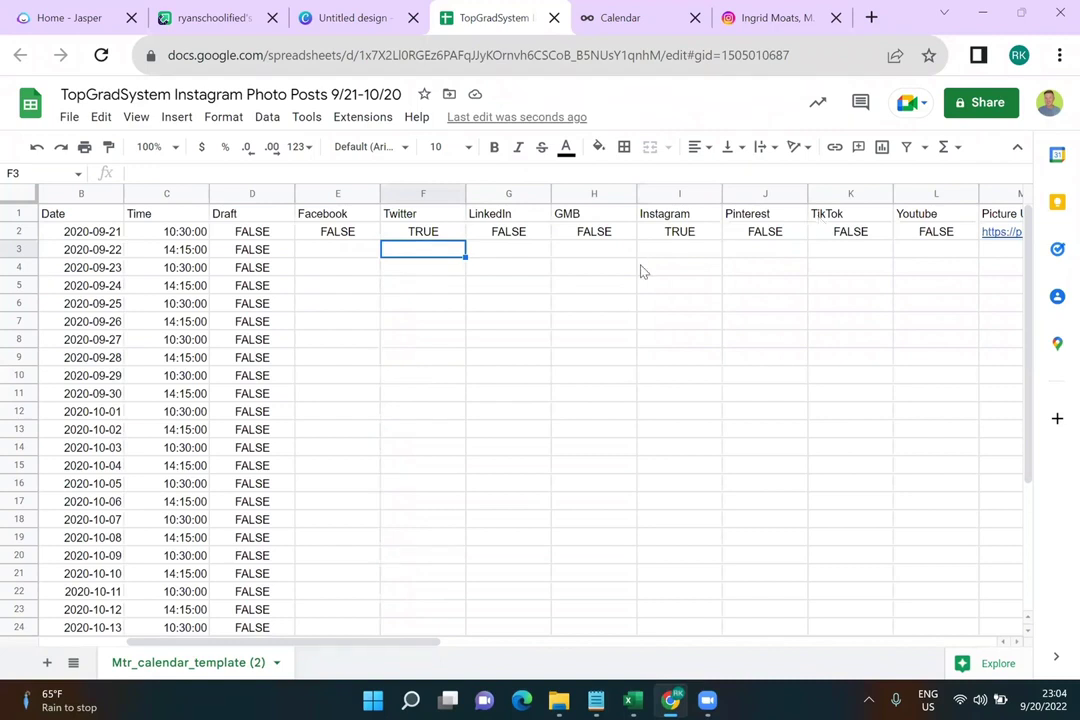
pyautogui.click(363, 233)
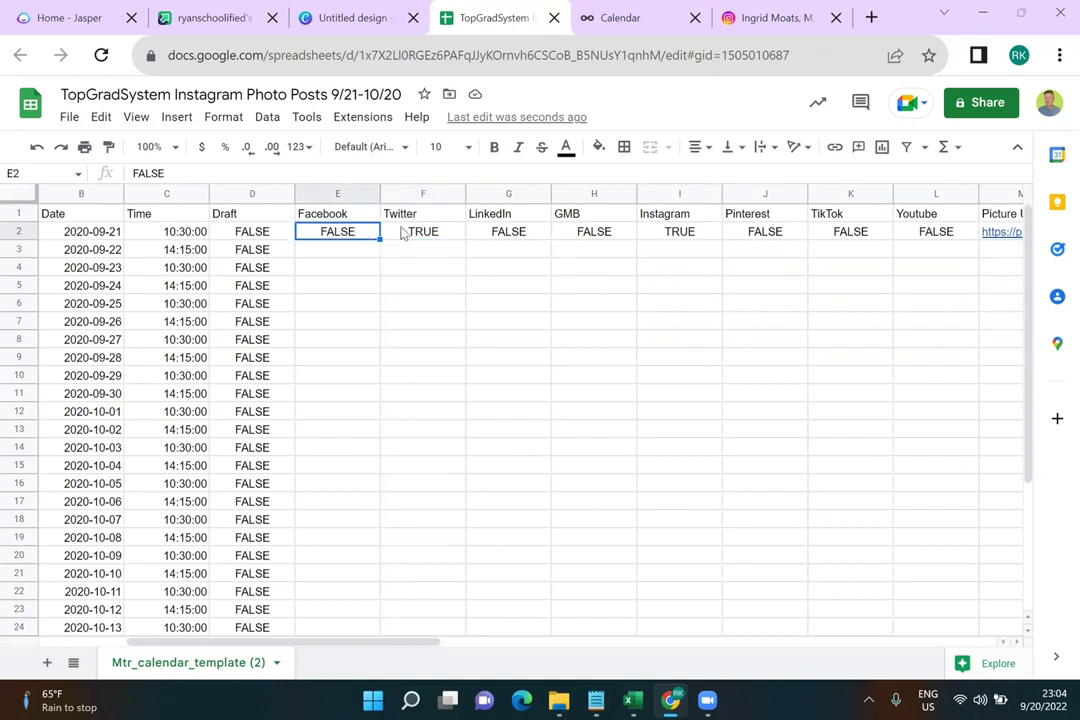
# Change the Twitter flag in F2 from TRUE to FALSE
pyautogui.click(418, 234)
pyautogui.doubleClick(418, 234)
pyautogui.doubleClick(418, 234)
pyautogui.write('FALSE')
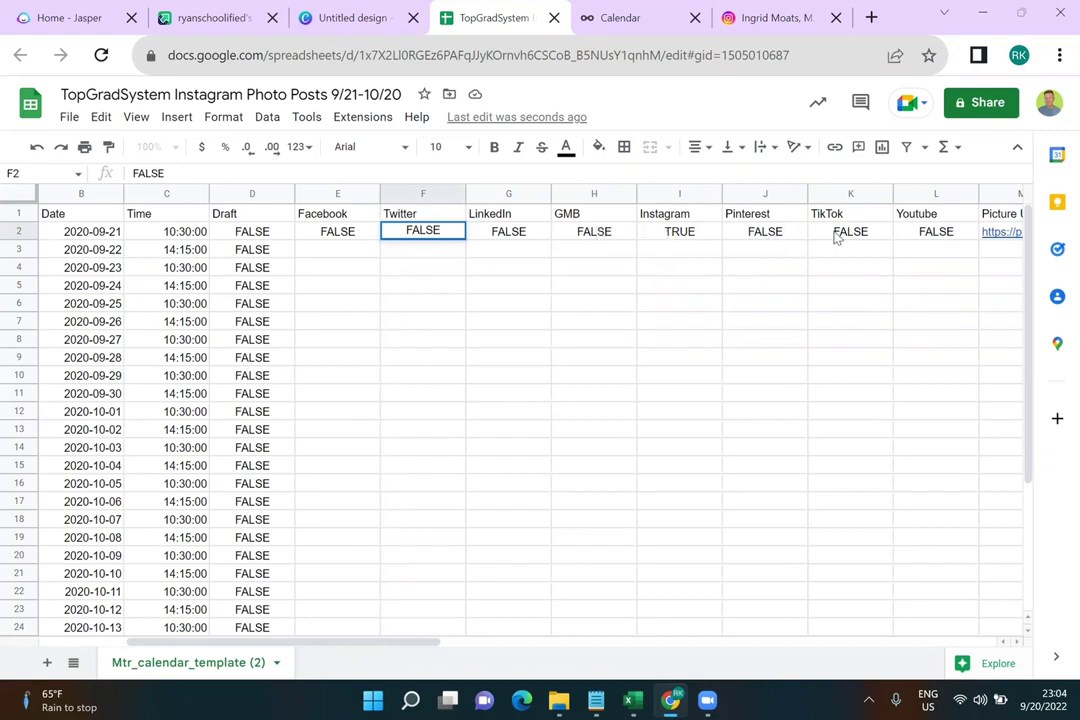
pyautogui.click(349, 237)
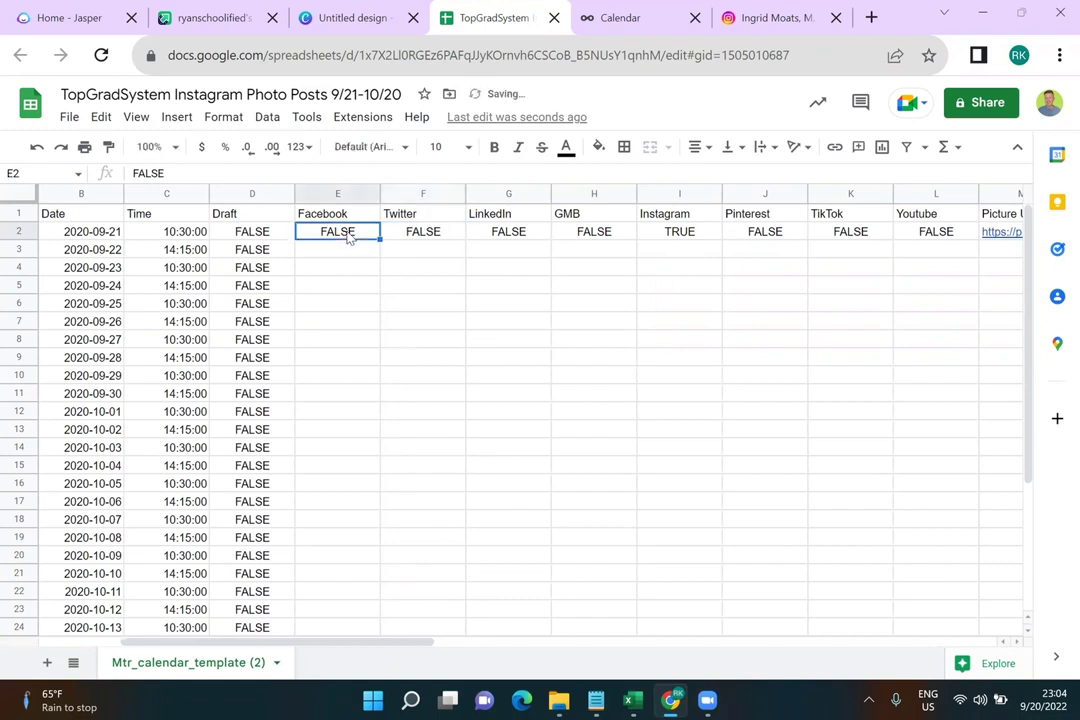
# Select the row 2 platform flags through Youtube and fill them down to row 32
pyautogui.keyDown('shift'); pyautogui.click(423, 239); pyautogui.keyUp('shift')
pyautogui.moveTo(585, 235); pyautogui.dragTo(797, 237)
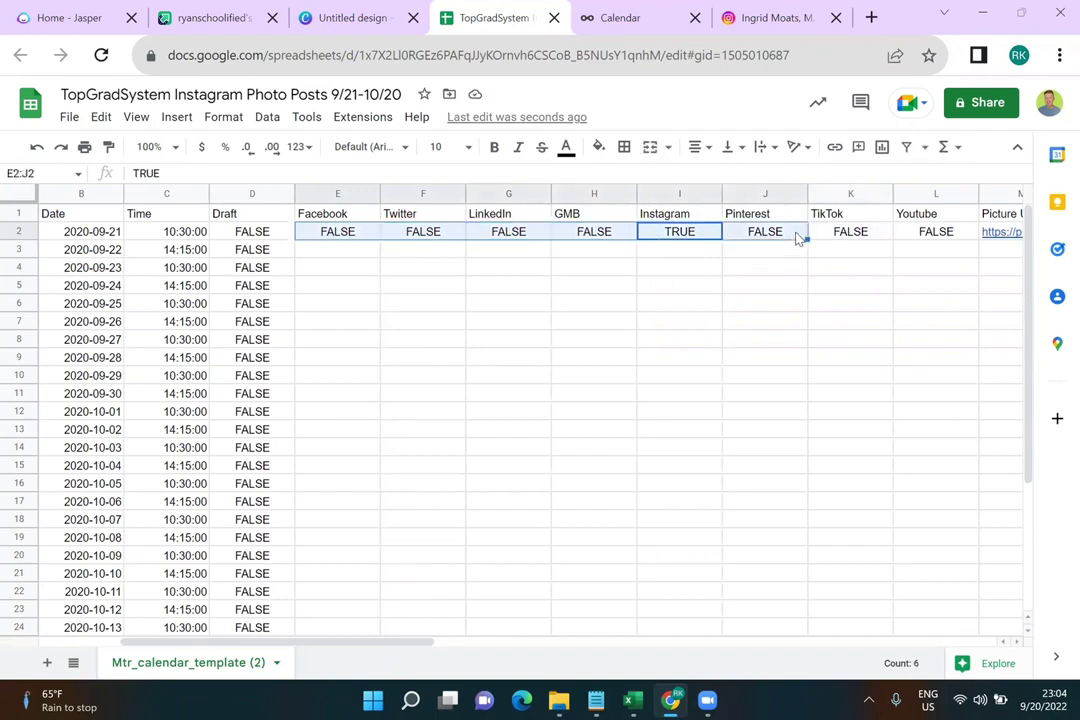
pyautogui.hotkey('shift', 'Left')
pyautogui.keyDown('ctrl'); pyautogui.click(815, 239); pyautogui.keyUp('ctrl')
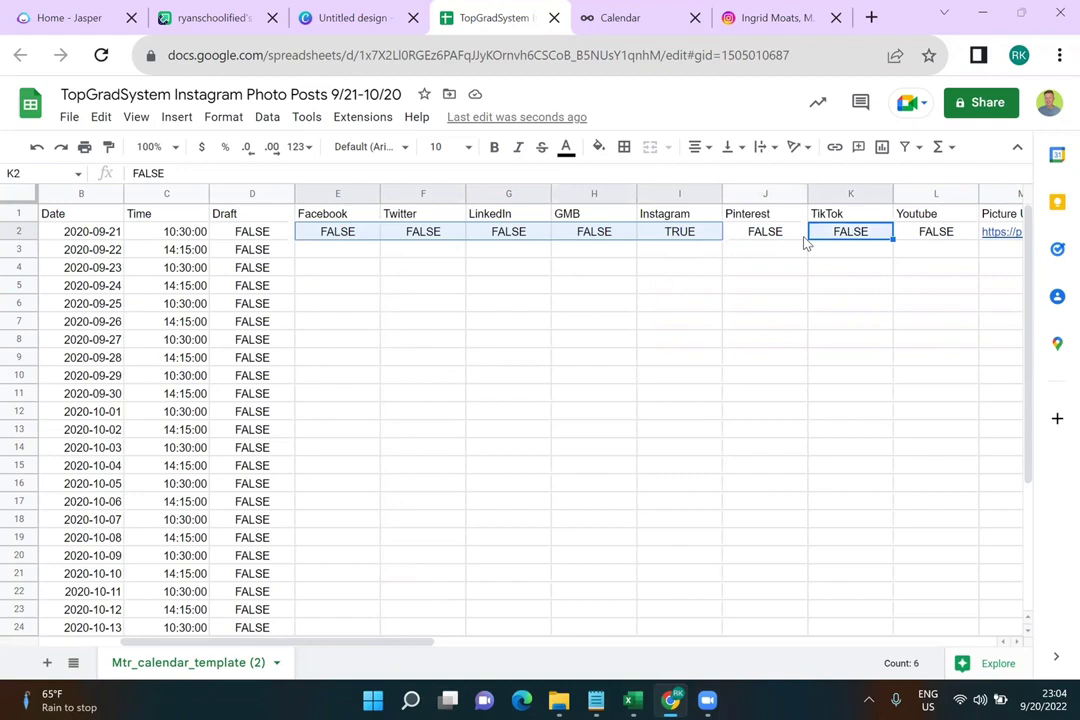
pyautogui.keyDown('shift'); pyautogui.click(887, 239); pyautogui.keyUp('shift')
pyautogui.keyDown('shift'); pyautogui.click(945, 239); pyautogui.keyUp('shift')
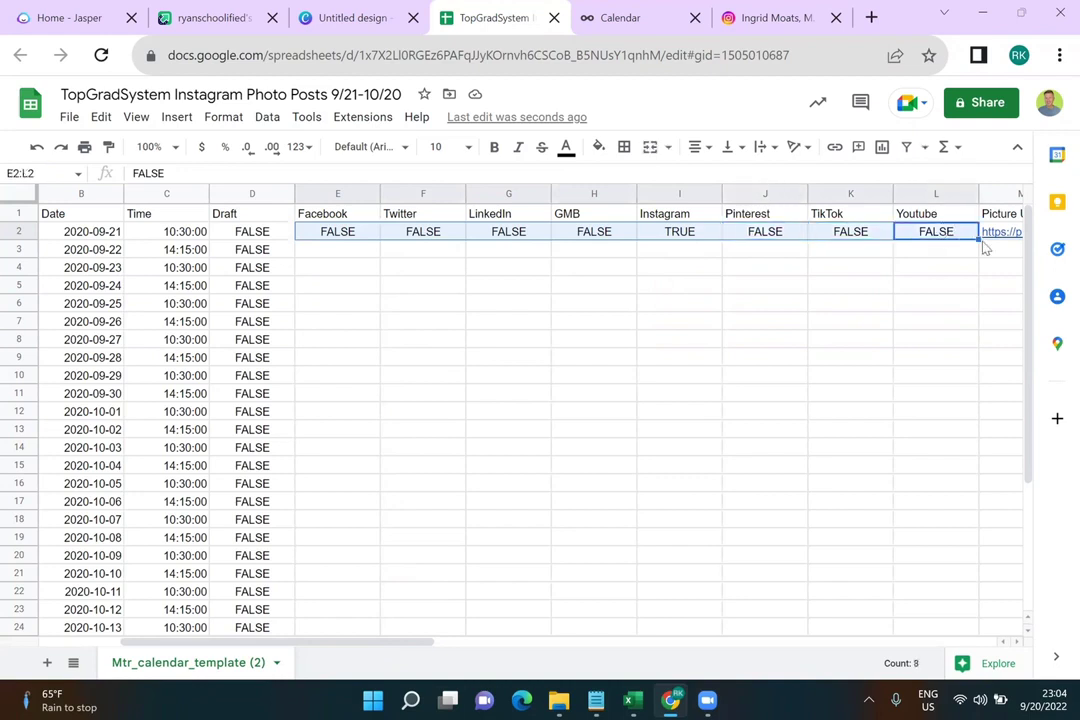
pyautogui.moveTo(978, 234)
pyautogui.moveTo(978, 238); pyautogui.dragTo(957, 576)
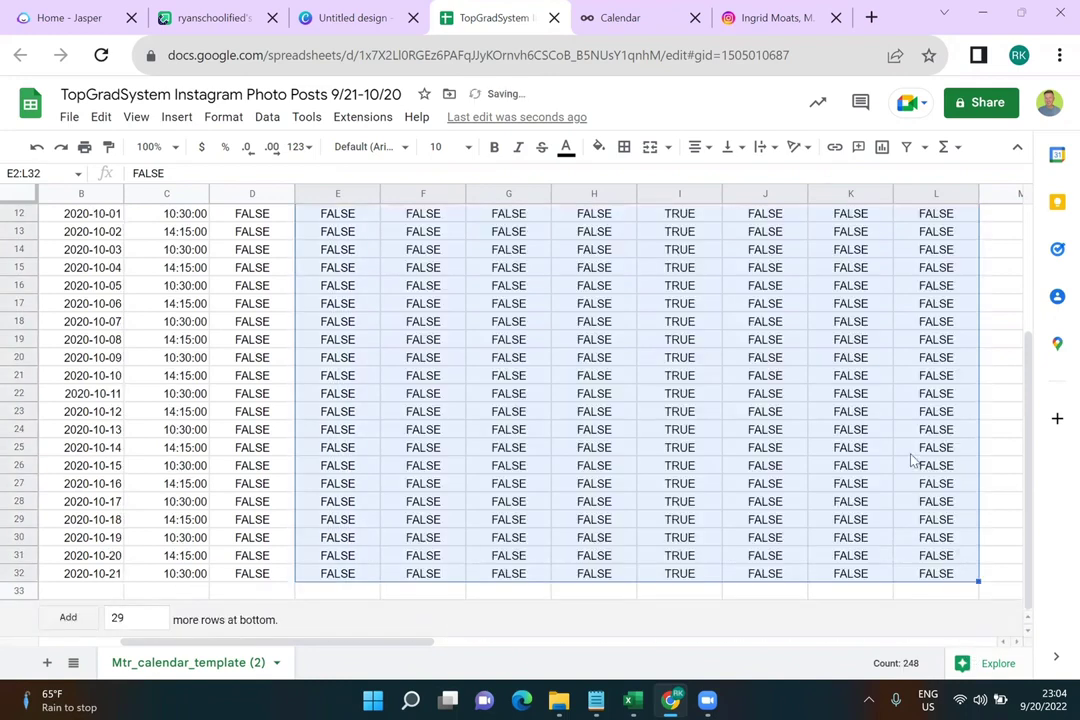
pyautogui.scroll(4, 912, 460)
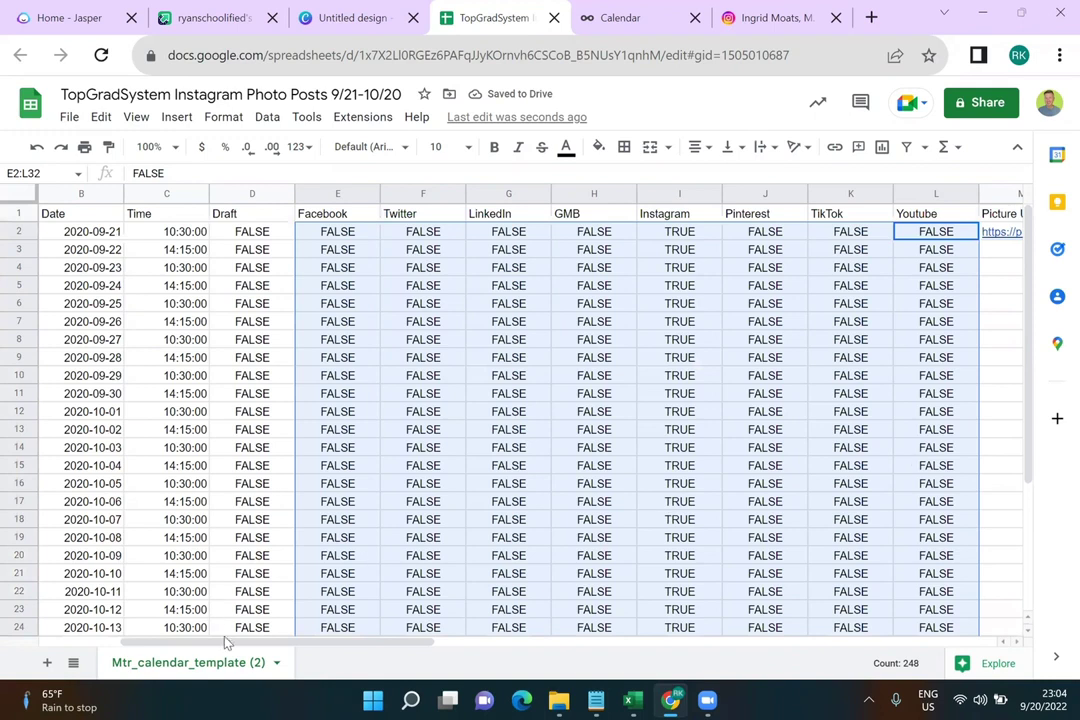
# Select M2:Q2 and delete the five sample picture-url.png links
pyautogui.moveTo(285, 641); pyautogui.dragTo(480, 640)
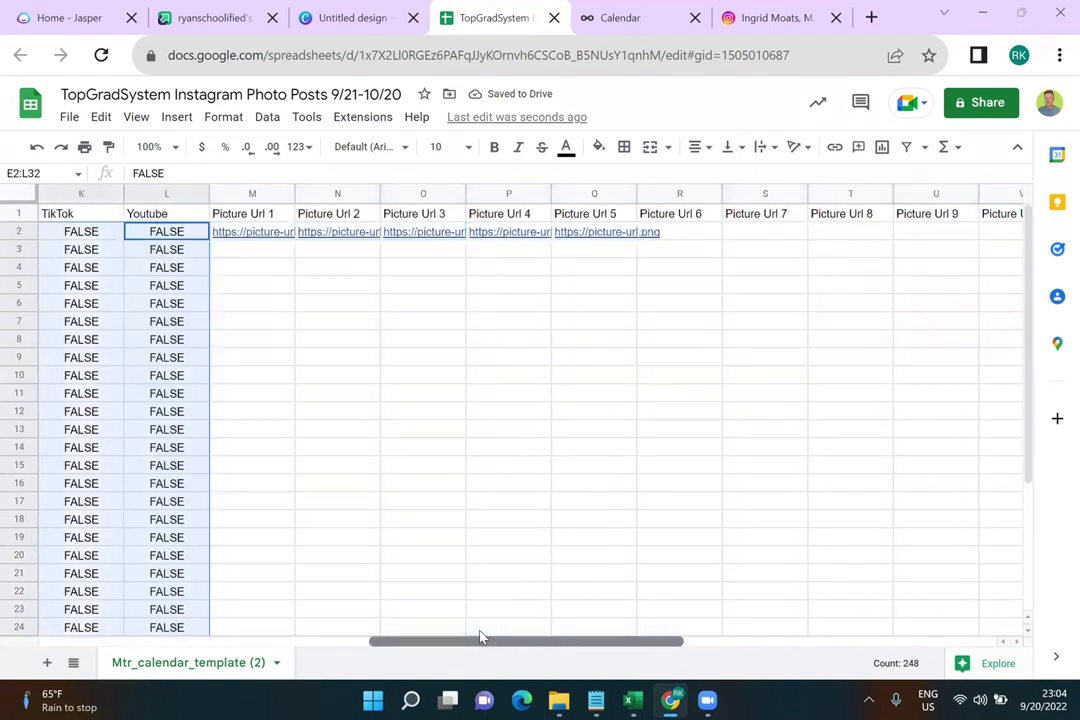
pyautogui.click(260, 234)
pyautogui.moveTo(323, 237); pyautogui.dragTo(519, 232)
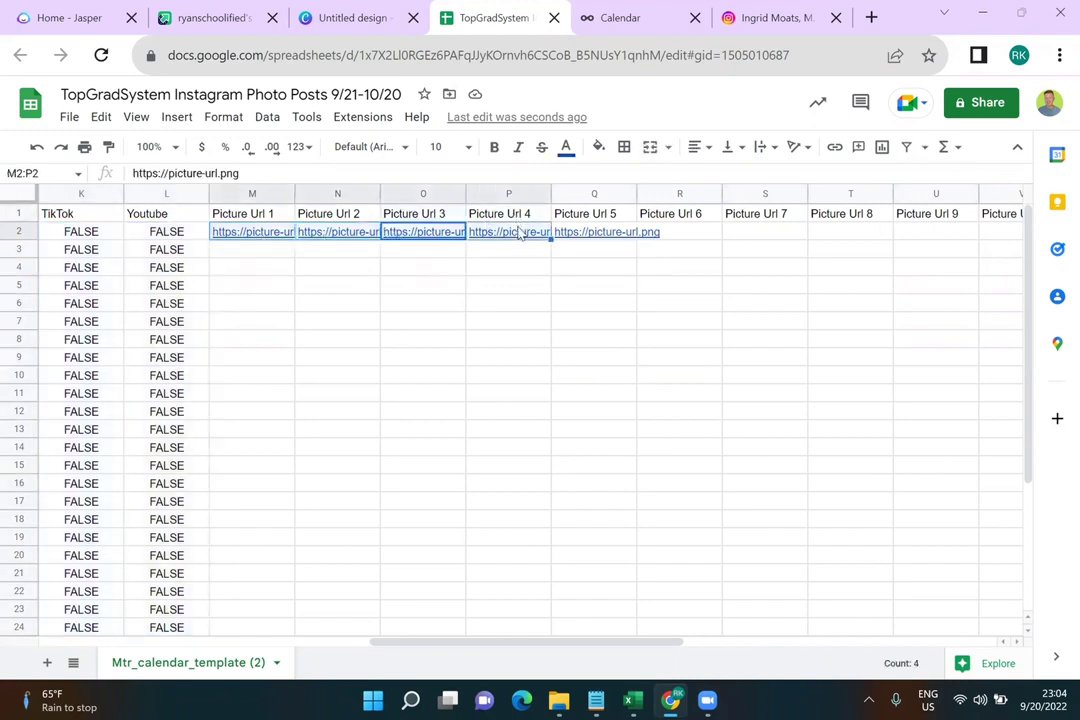
pyautogui.click(575, 214)
pyautogui.moveTo(567, 230)
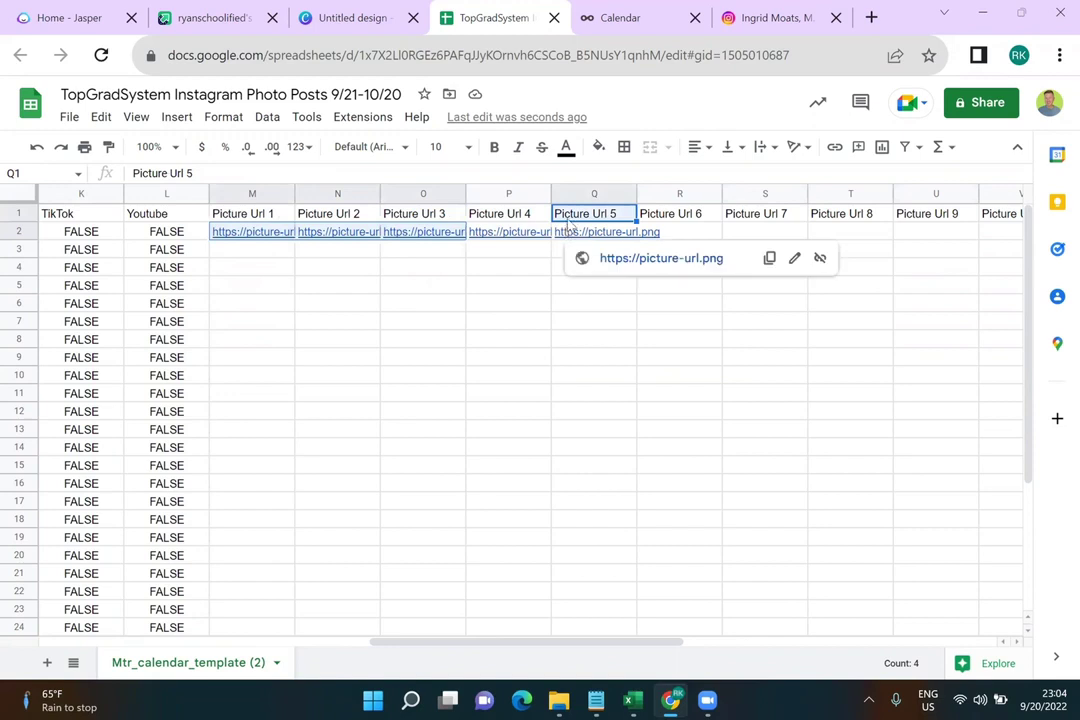
pyautogui.hotkey('ctrl', 'z')
pyautogui.keyDown('shift'); pyautogui.click(570, 234); pyautogui.keyUp('shift')
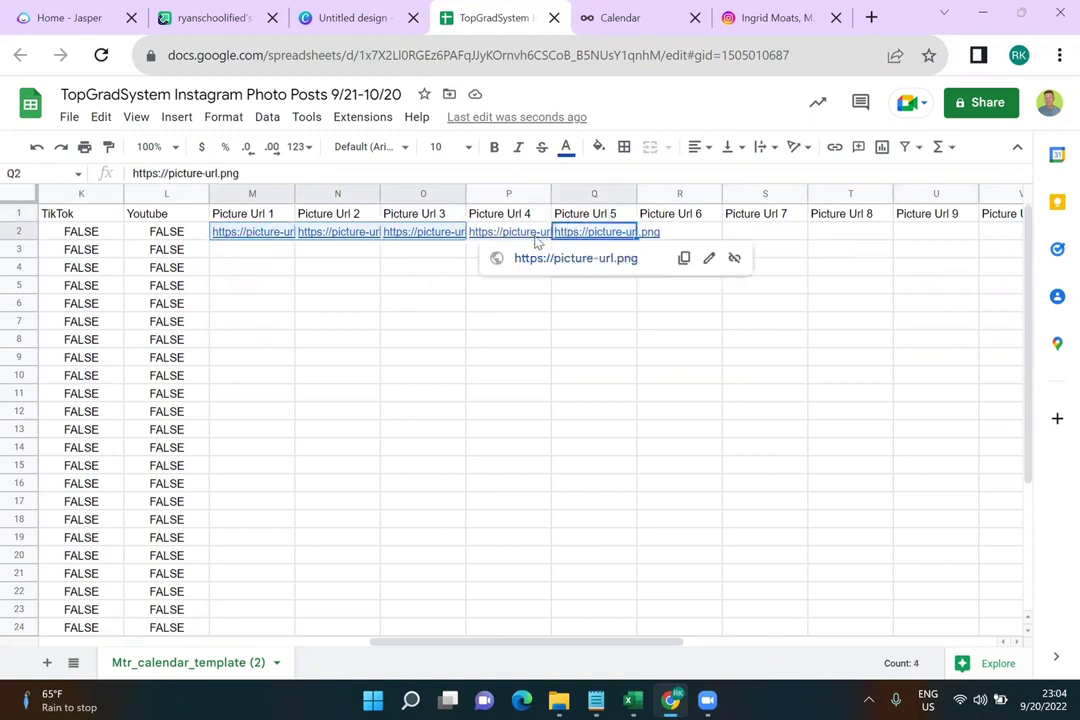
pyautogui.press('Delete')
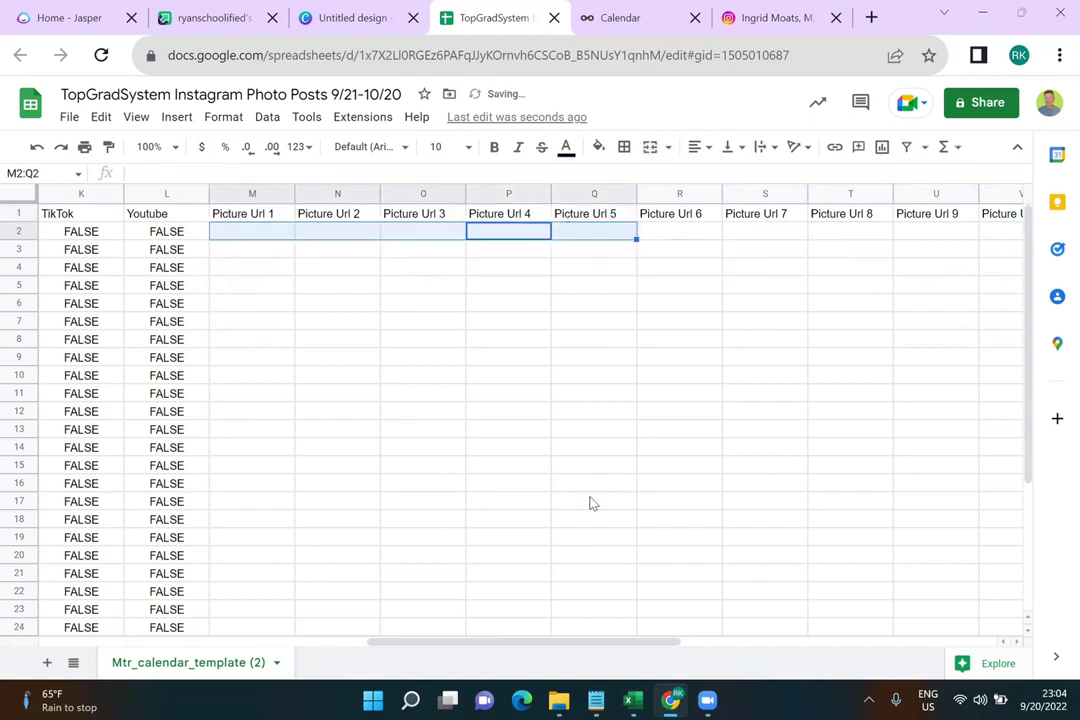
pyautogui.moveTo(569, 641); pyautogui.dragTo(825, 634)
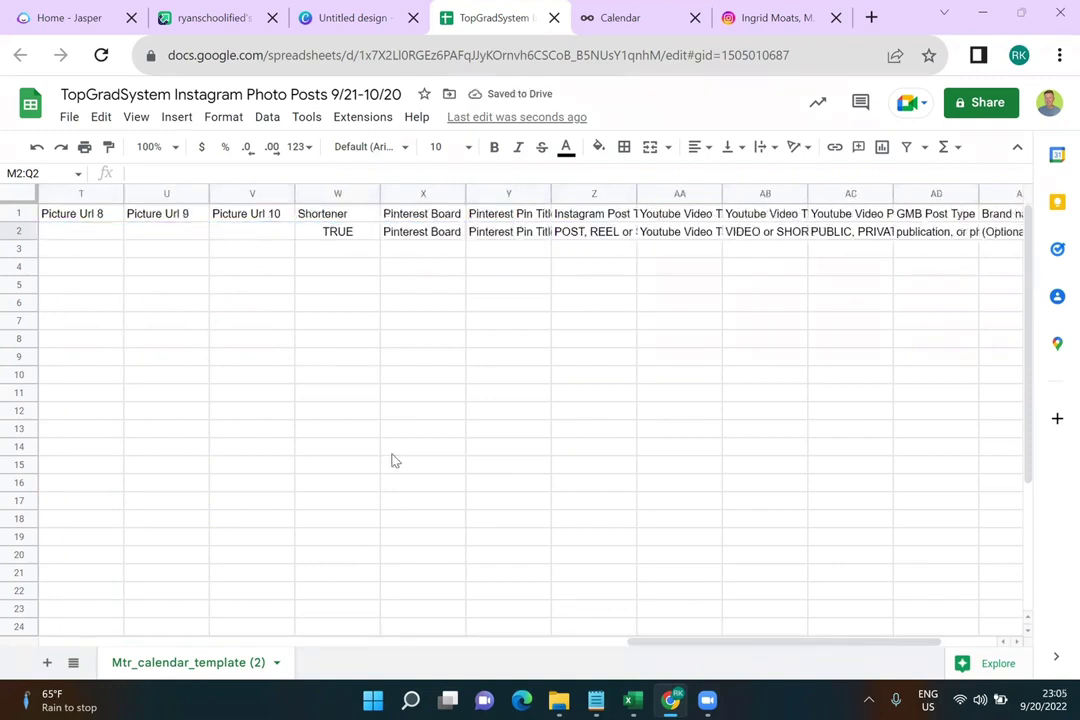
# Enter FALSE for Shortener in W2 and clear the Pinterest board and pin title samples
pyautogui.click(358, 234)
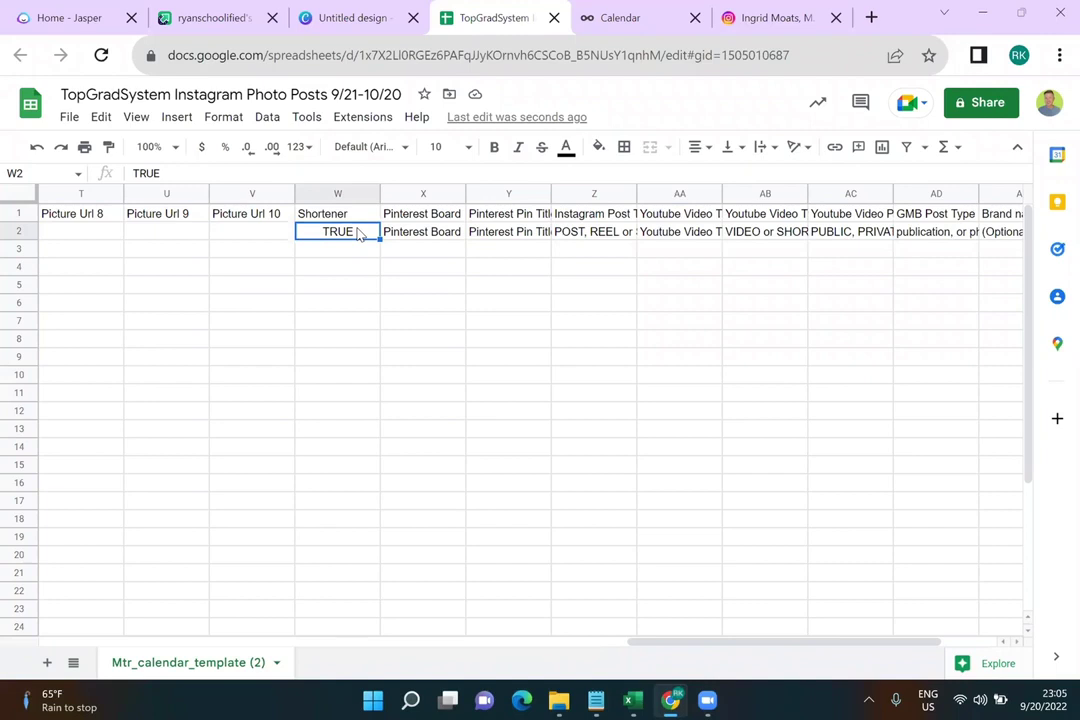
pyautogui.write('FALSE')
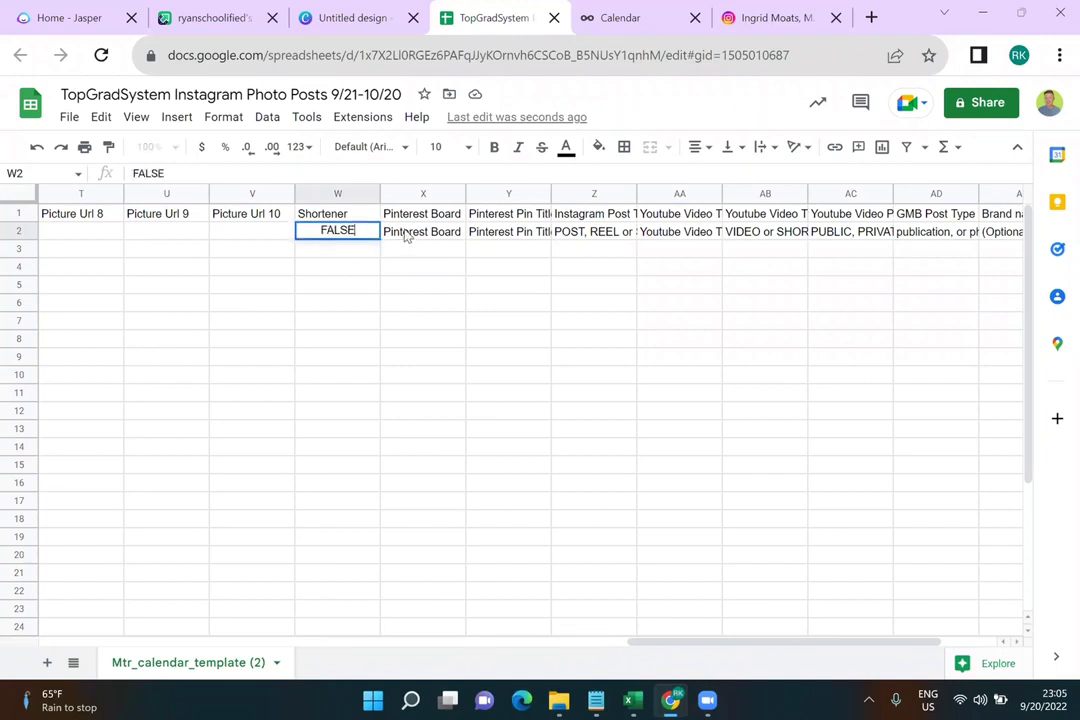
pyautogui.click(406, 236)
pyautogui.press('Delete')
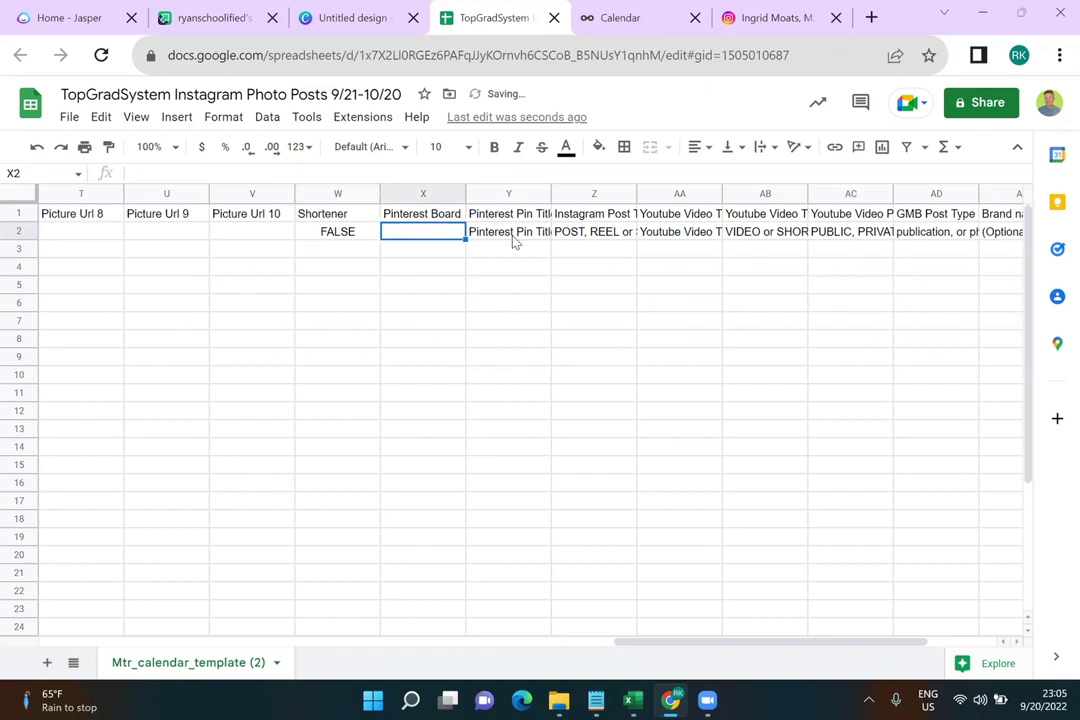
pyautogui.click(513, 237)
pyautogui.press('Delete')
# Replace the Instagram post type in Z2 with POST and fill it down the column
pyautogui.doubleClick(570, 235)
pyautogui.hotkey('ctrl', 'a')
pyautogui.write('POST')
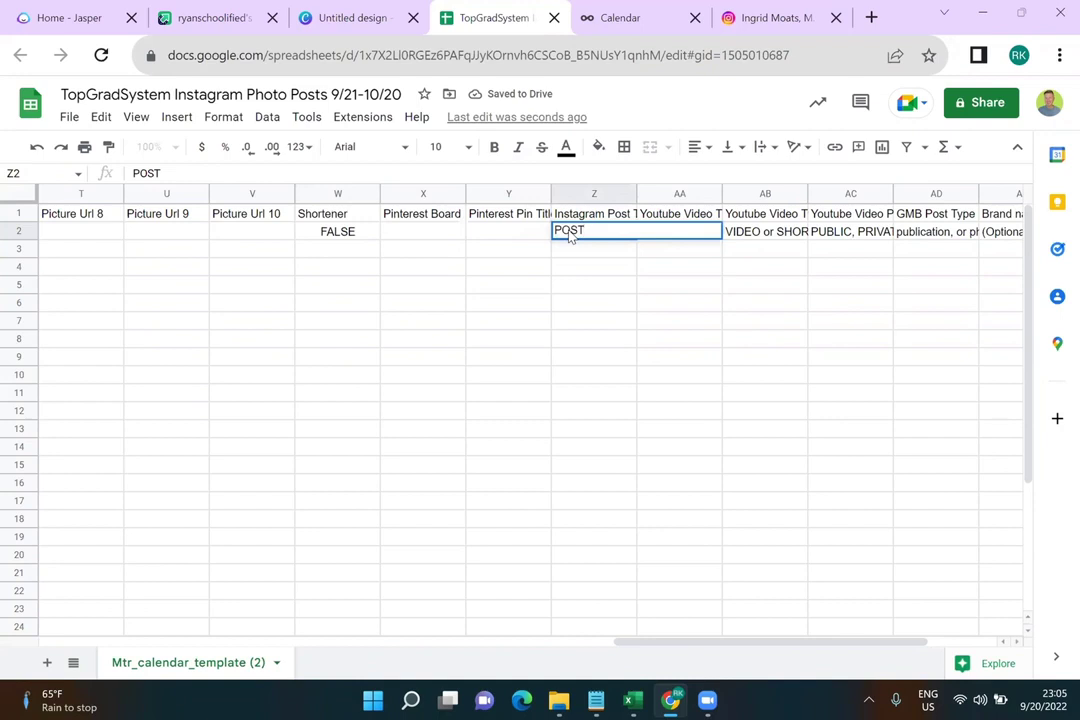
pyautogui.click(628, 267)
pyautogui.click(620, 240)
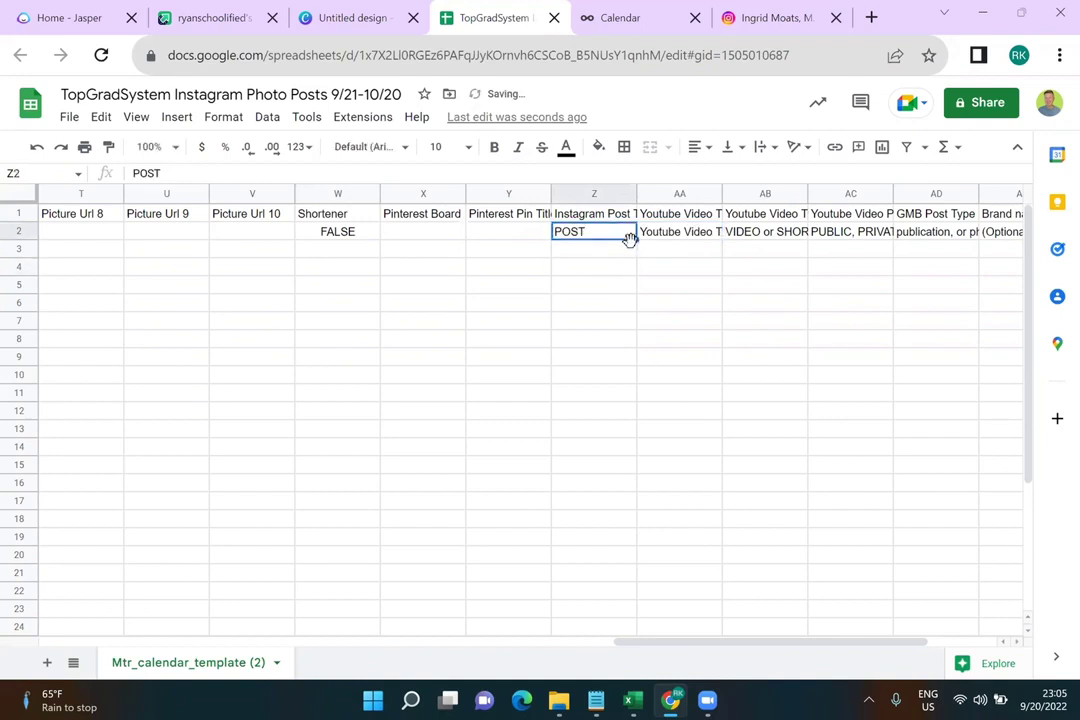
pyautogui.moveTo(636, 241); pyautogui.dragTo(606, 545)
pyautogui.scroll(5, 672, 420)
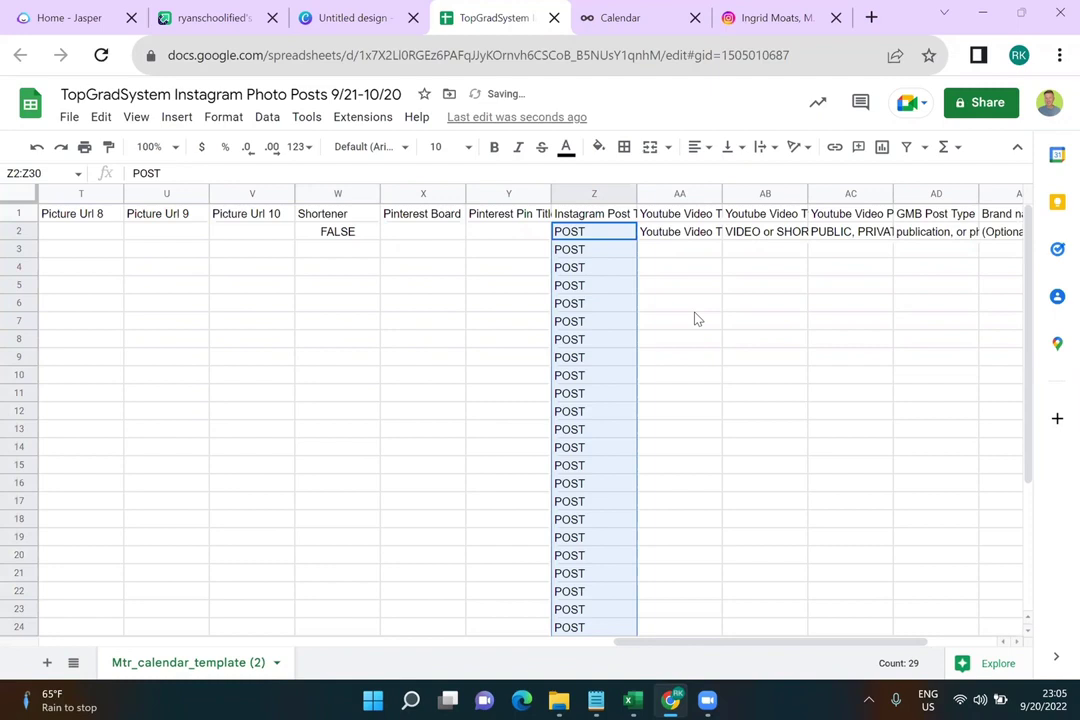
# Clear the YouTube title, type and privacy, GMB post type and brand name samples in row 2
pyautogui.click(710, 234)
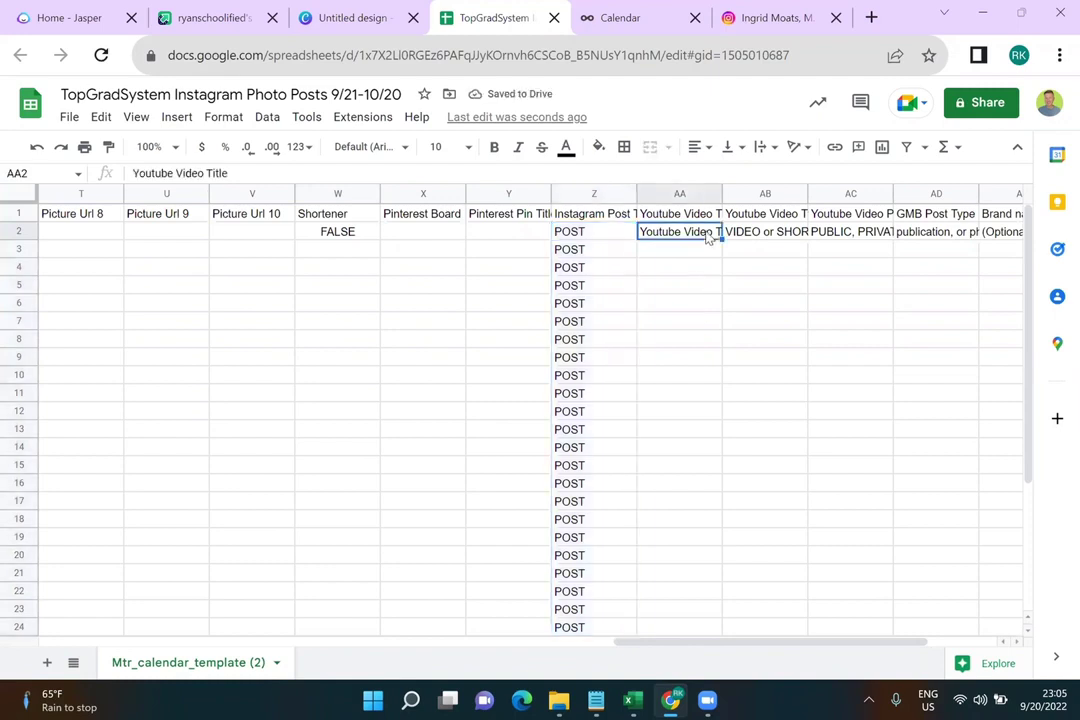
pyautogui.press('Delete')
pyautogui.click(736, 240)
pyautogui.press('Delete')
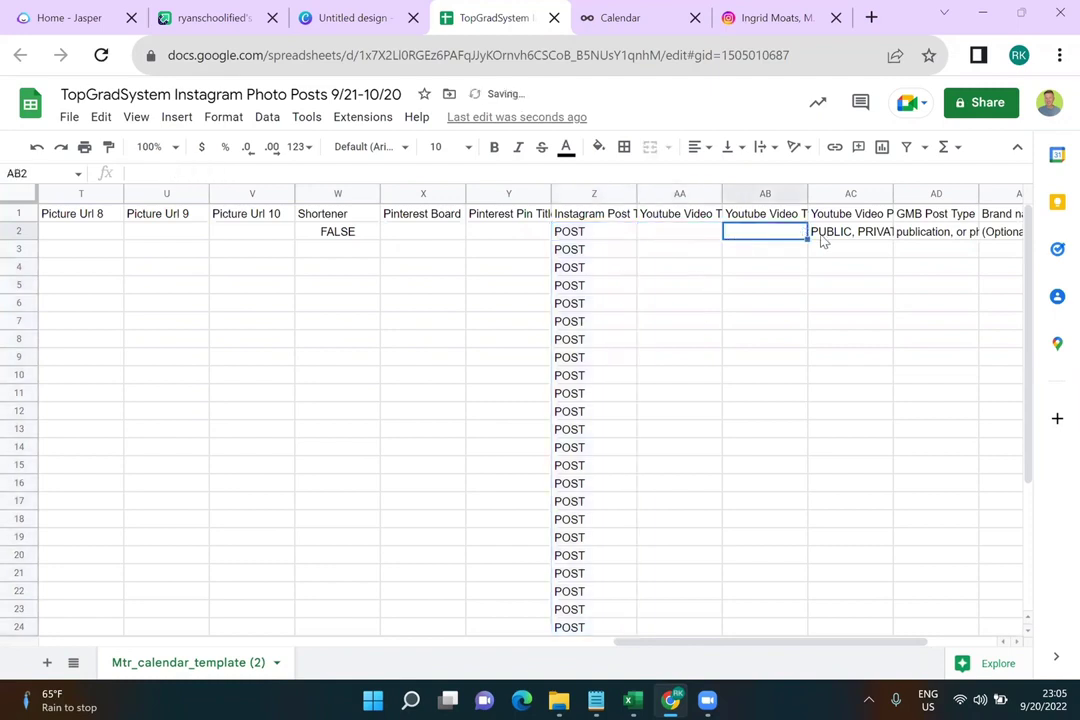
pyautogui.click(825, 238)
pyautogui.press('Delete')
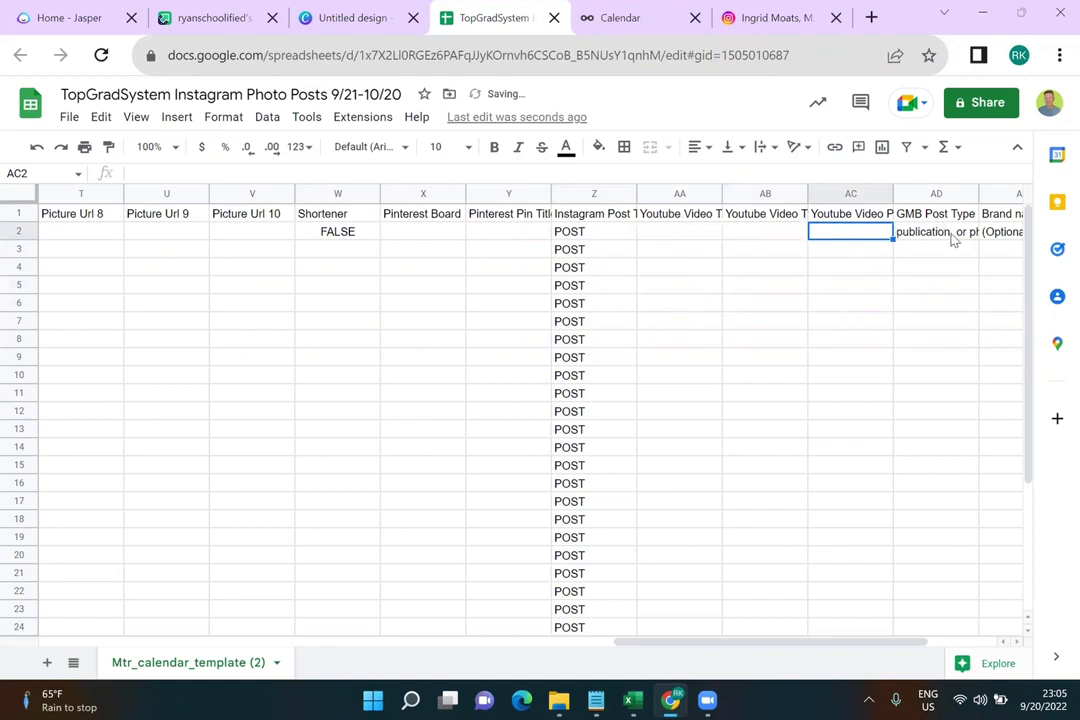
pyautogui.click(955, 240)
pyautogui.press('Delete')
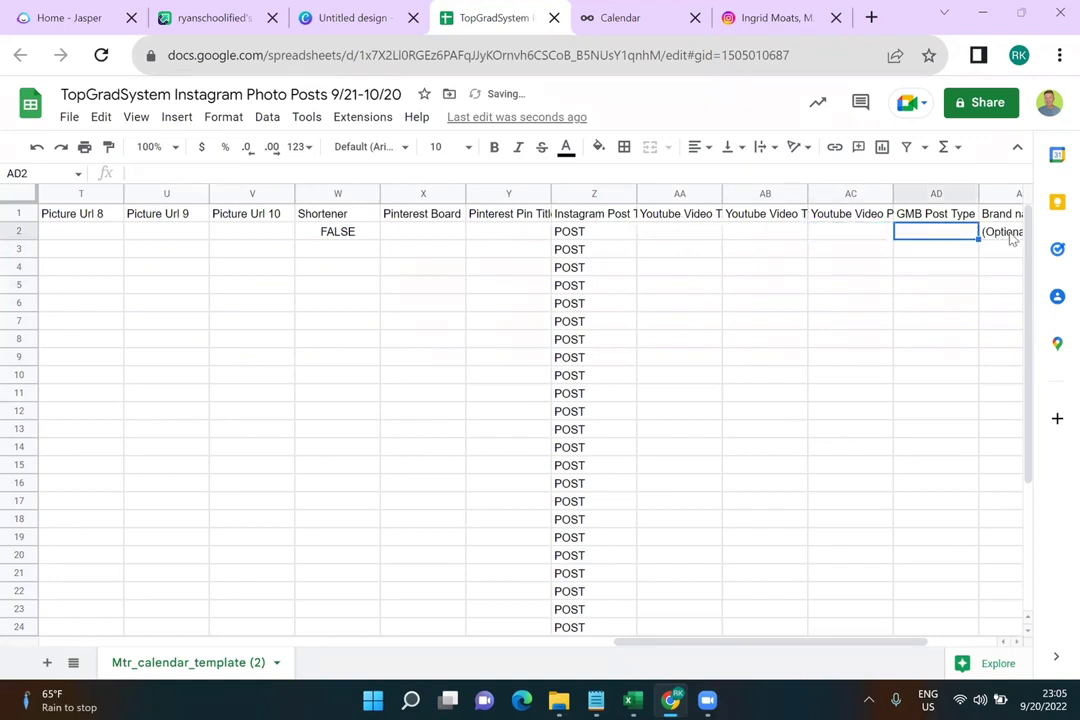
pyautogui.click(1012, 238)
pyautogui.press('Delete')
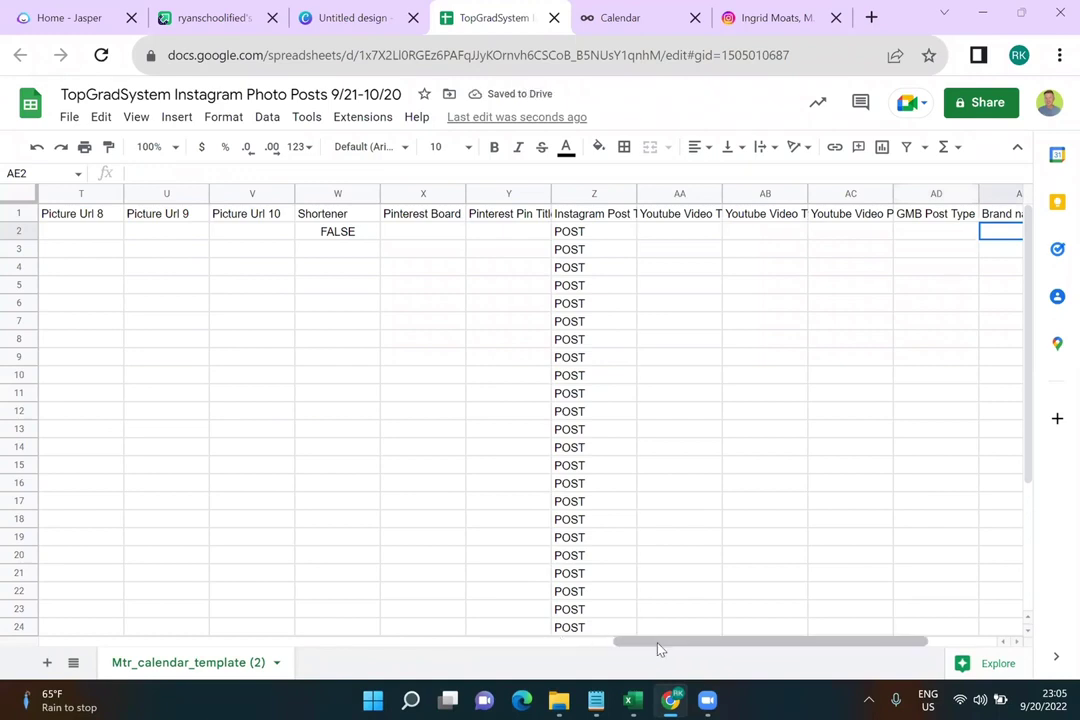
# Delete the 'Text Example' placeholder from cell A2, leaving the Text column empty
pyautogui.click(522, 643)
pyautogui.click(143, 643)
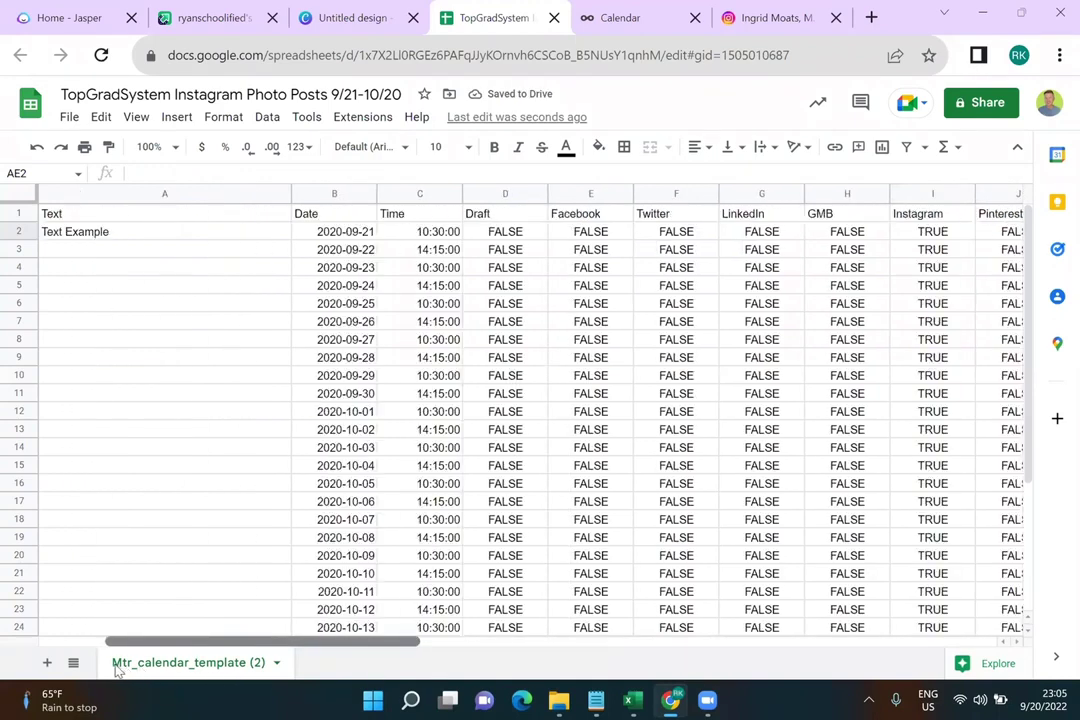
pyautogui.click(136, 235)
pyautogui.press('Delete')
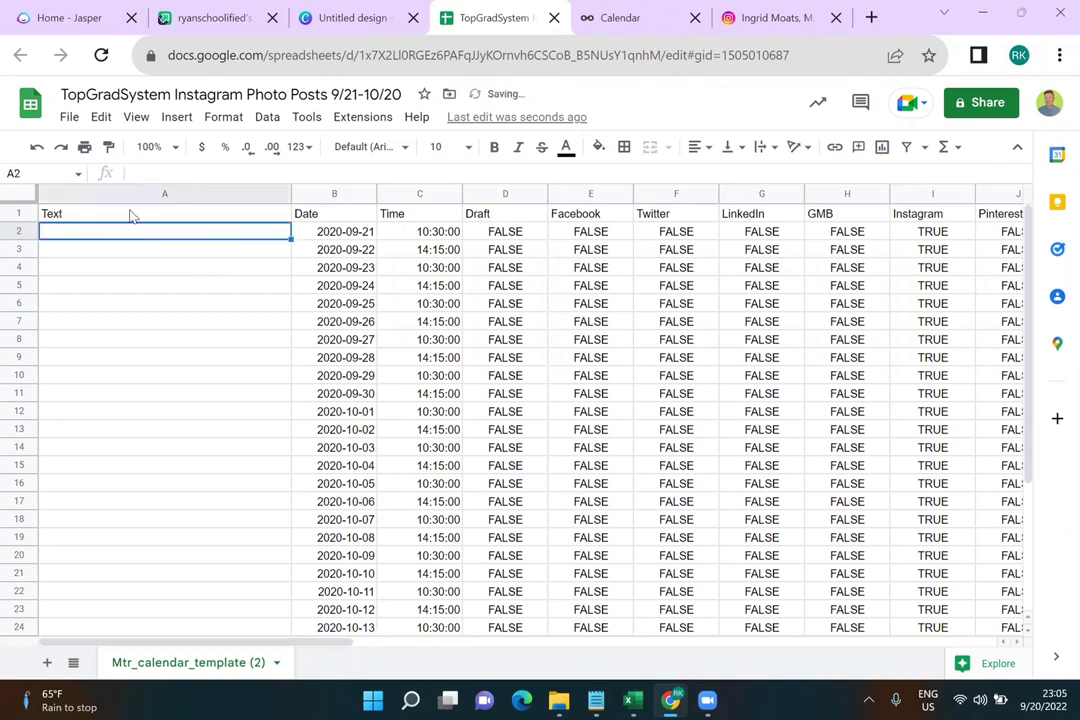
pyautogui.click(130, 215)
pyautogui.press('Delete')
pyautogui.click(130, 239)
pyautogui.scroll(-3, 148, 450)
pyautogui.scroll(-2, 148, 450)
pyautogui.scroll(4, 148, 450)
pyautogui.click(870, 18)
pyautogui.write('ai')
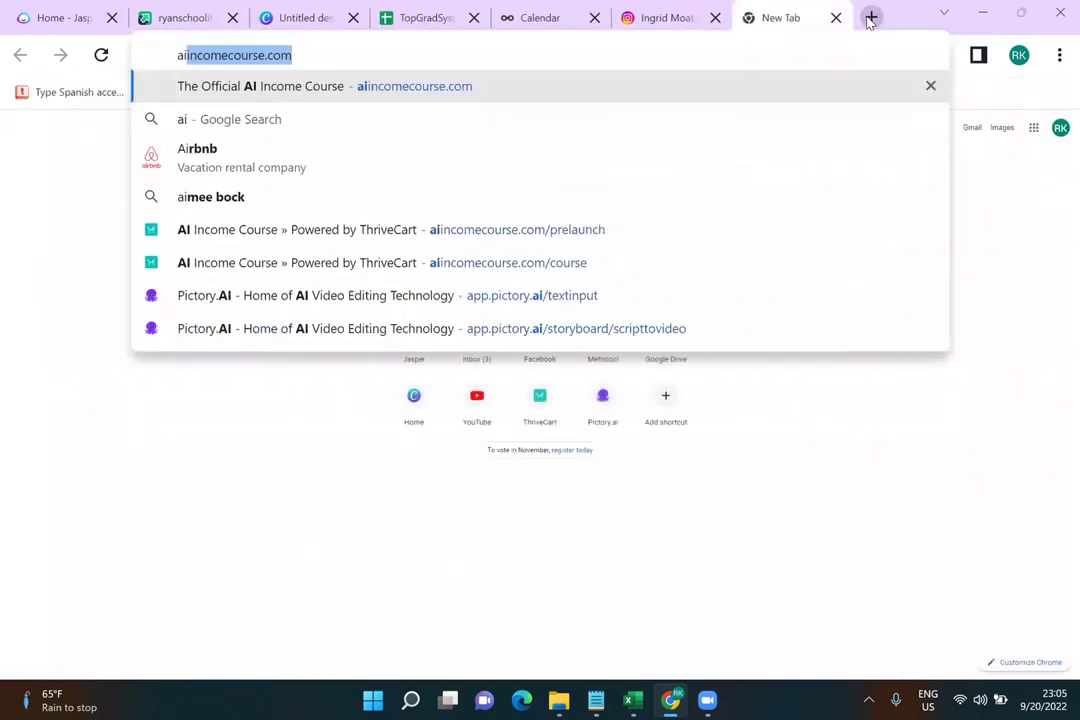
pyautogui.press('Right')
pyautogui.press('BackSpace')
pyautogui.press('BackSpace')
pyautogui.press('BackSpace')
pyautogui.press('BackSpace')
pyautogui.press('BackSpace')
pyautogui.press('BackSpace')
pyautogui.press('BackSpace')
pyautogui.press('BackSpace')
pyautogui.press('BackSpace')
pyautogui.press('BackSpace')
pyautogui.press('BackSpace')
pyautogui.press('BackSpace')
pyautogui.press('BackSpace')
pyautogui.press('BackSpace')
pyautogui.press('BackSpace')
pyautogui.press('BackSpace')
pyautogui.press('BackSpace')
pyautogui.press('BackSpace')
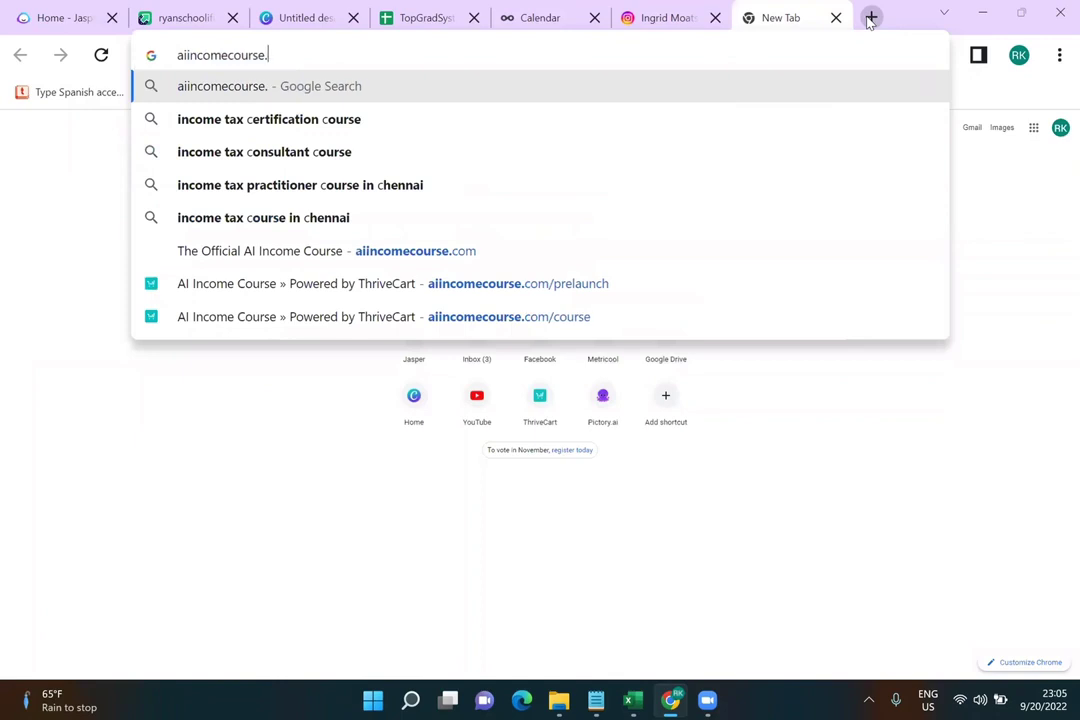
pyautogui.write('http://')
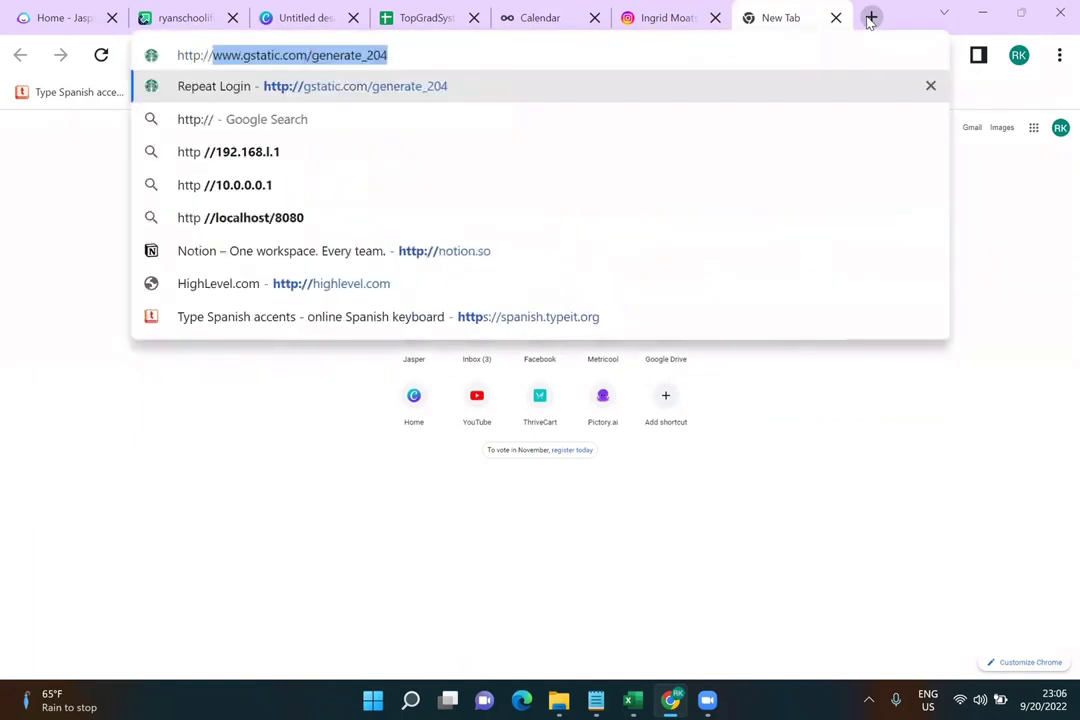
pyautogui.write('bes')
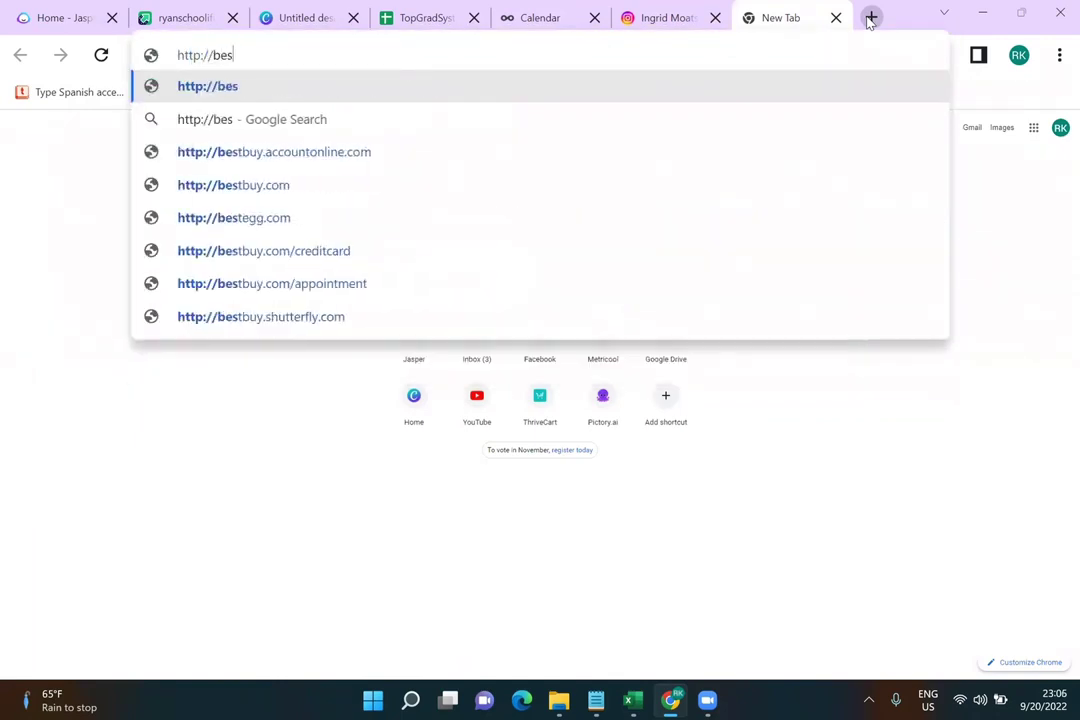
pyautogui.write('tautomationtools.com/jasp')
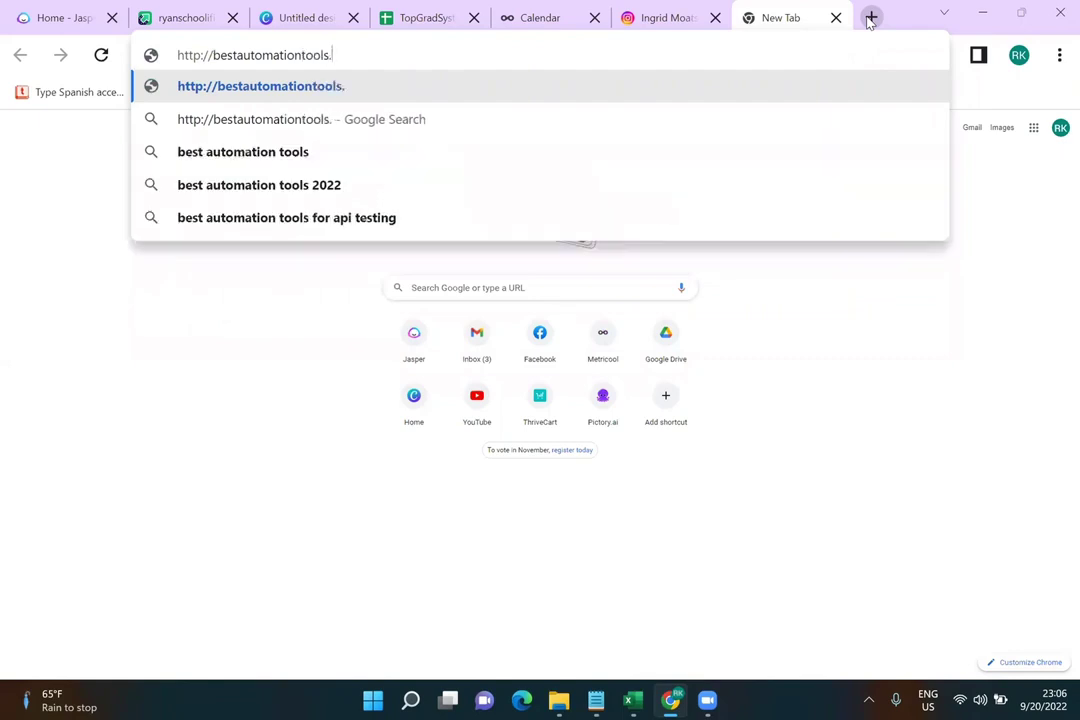
pyautogui.write('er')
pyautogui.press('Return')
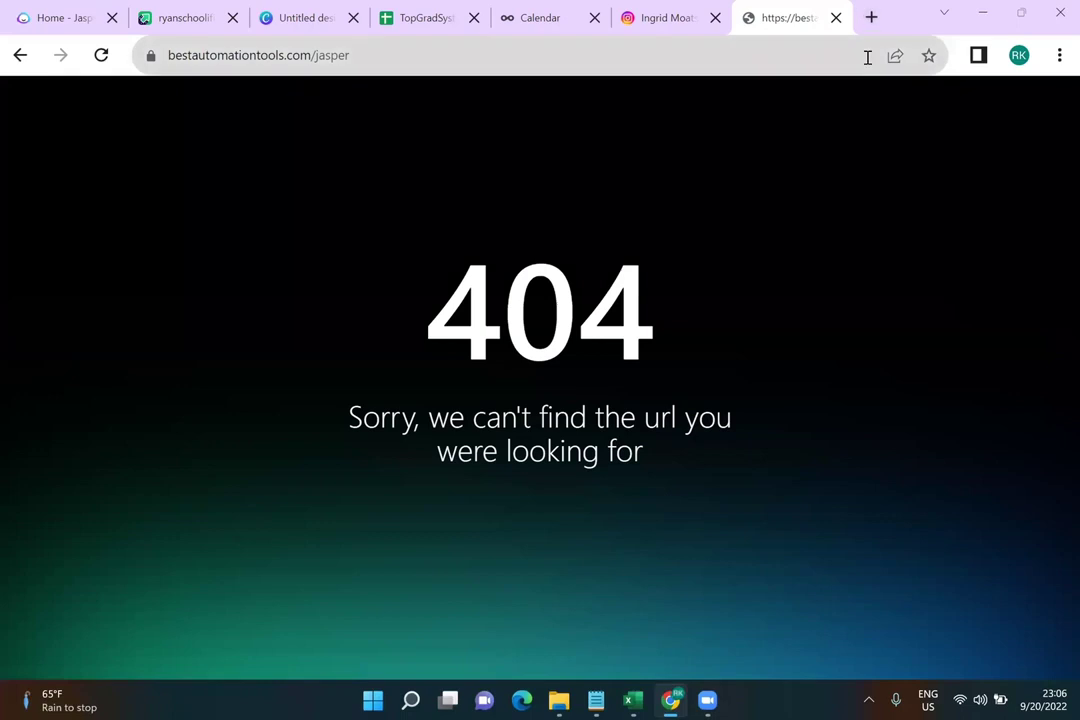
# Retype the end of the address as bestautomationtools.com/jasper and reload it, still getting a 404
pyautogui.click(393, 50)
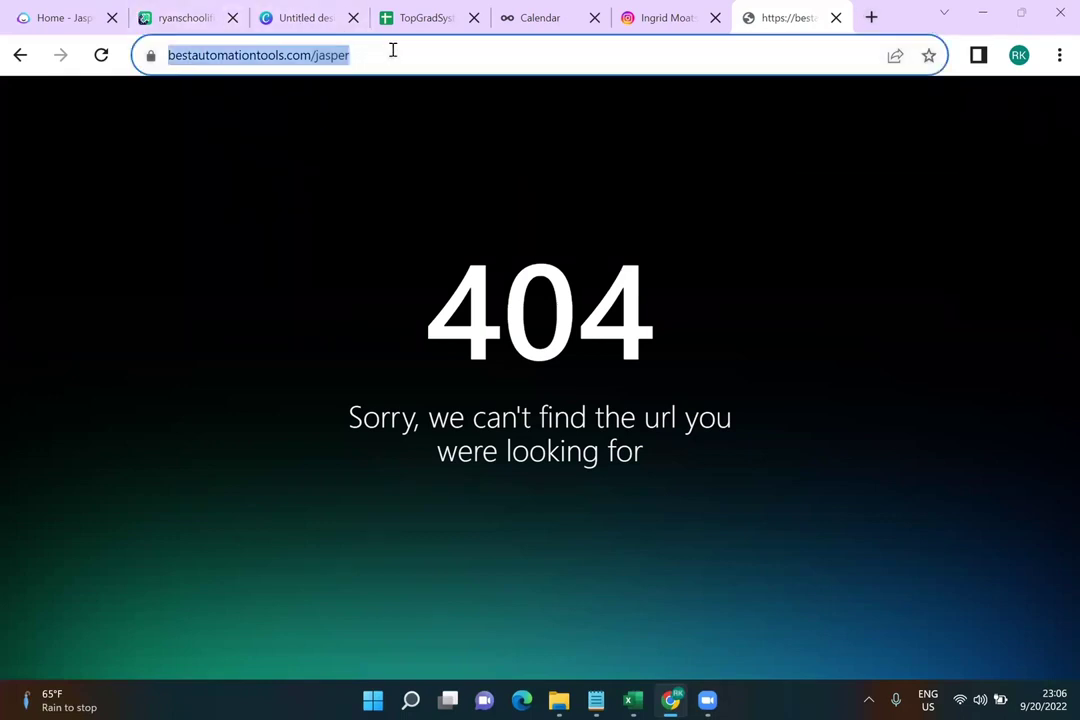
pyautogui.press('End')
pyautogui.press('BackSpace')
pyautogui.press('BackSpace')
pyautogui.press('BackSpace')
pyautogui.press('BackSpace')
pyautogui.press('BackSpace')
pyautogui.press('BackSpace')
pyautogui.write('vie')
pyautogui.press('BackSpace')
pyautogui.write('de')
pyautogui.press('BackSpace')
pyautogui.press('BackSpace')
pyautogui.press('BackSpace')
pyautogui.press('BackSpace')
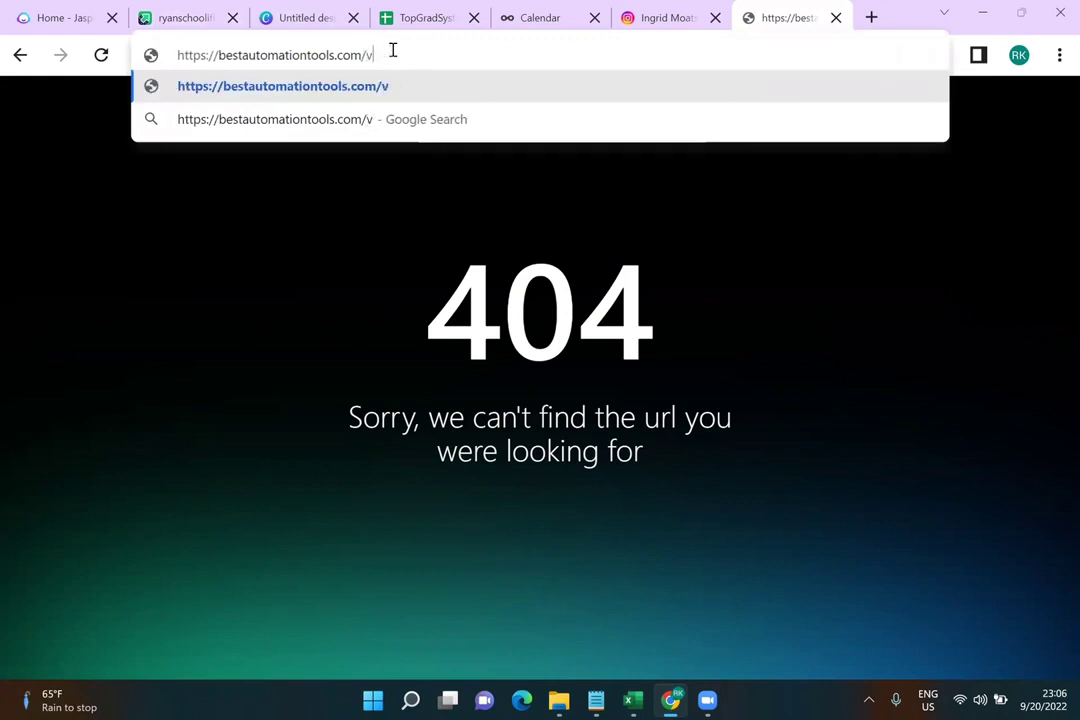
pyautogui.press('BackSpace')
pyautogui.press('BackSpace')
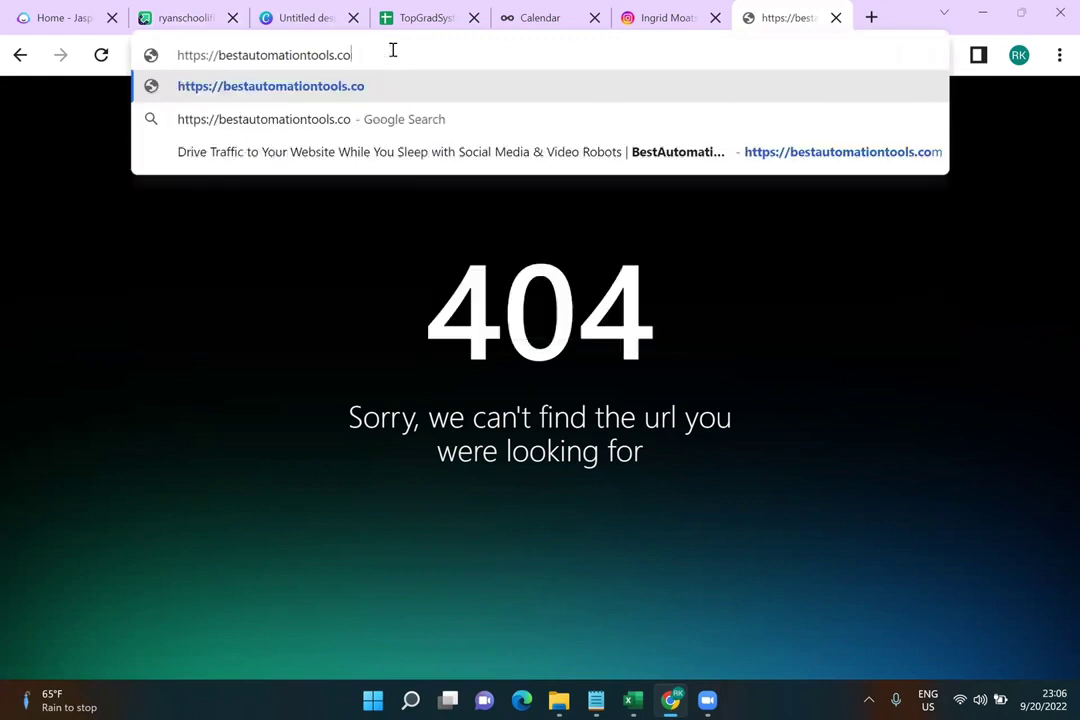
pyautogui.write(',')
pyautogui.press('BackSpace')
pyautogui.write('m/jasper')
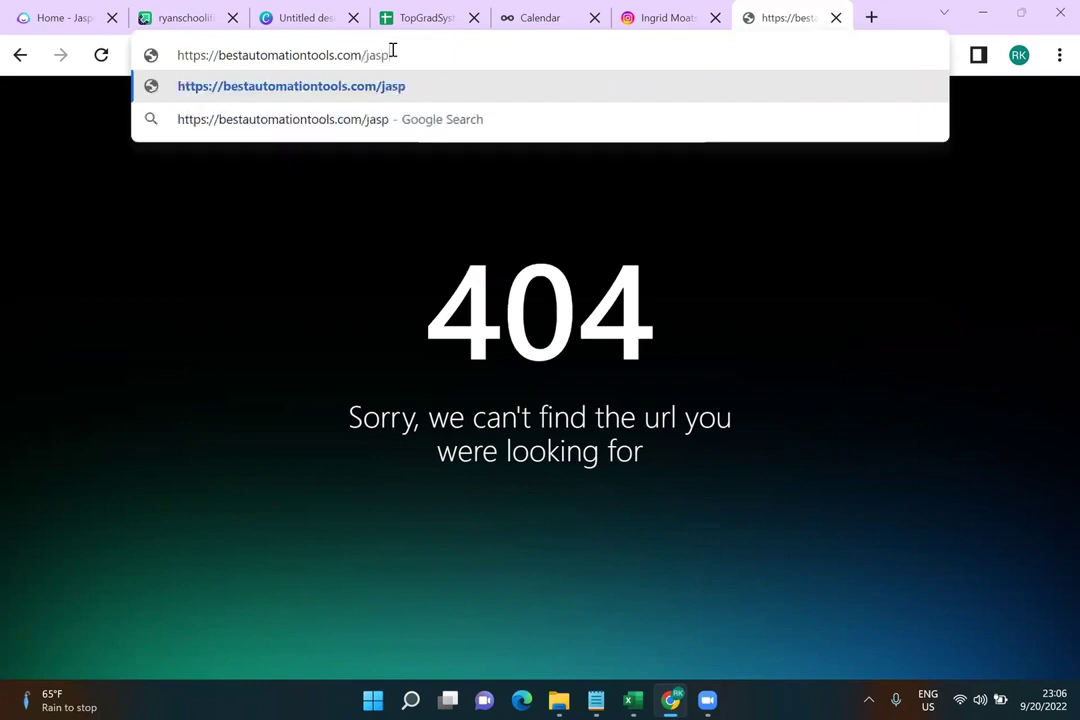
pyautogui.press('Return')
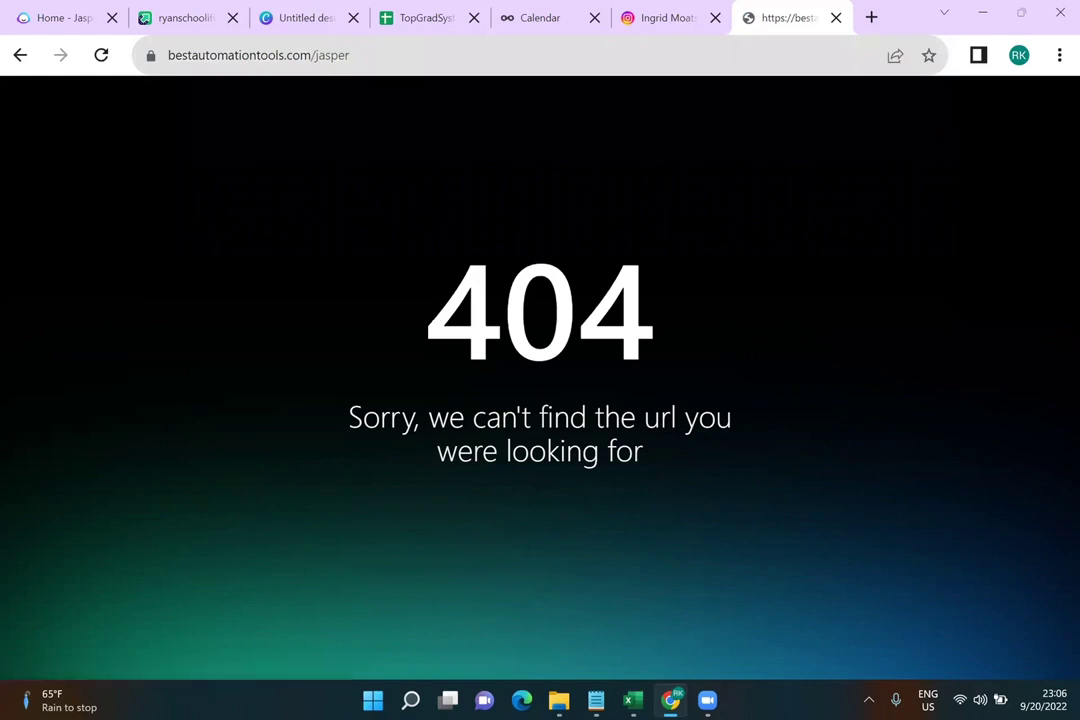
# Switch to the Home - Jasper tab and check the 83,575 total credits balance
pyautogui.click(75, 22)
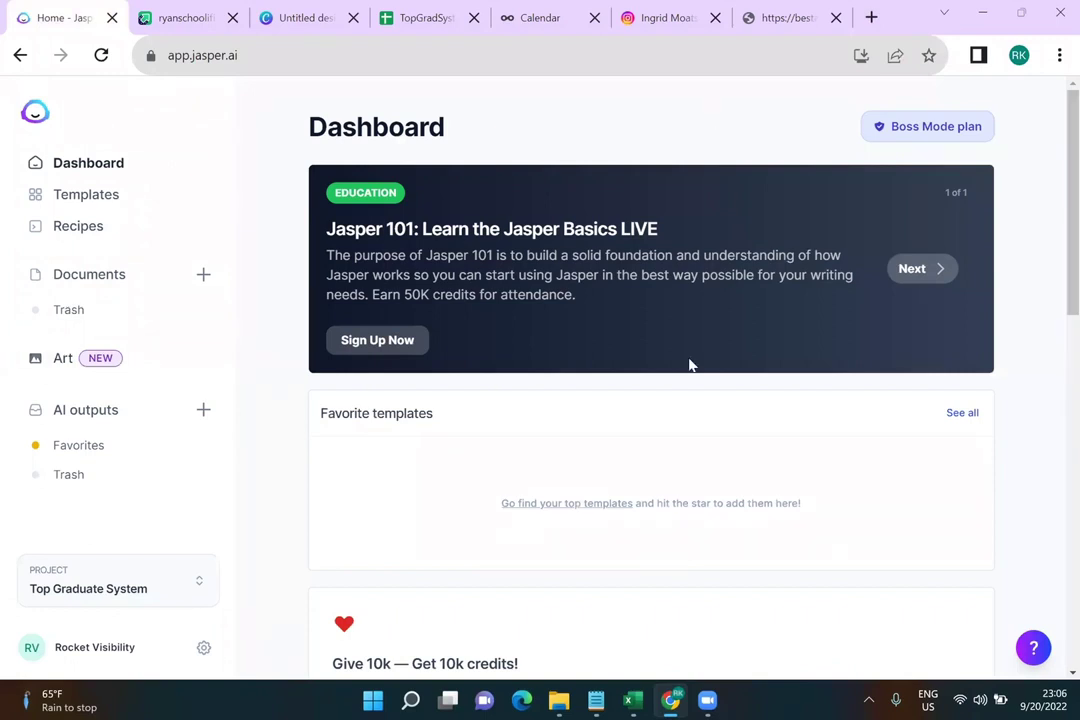
pyautogui.scroll(-10, 689, 365)
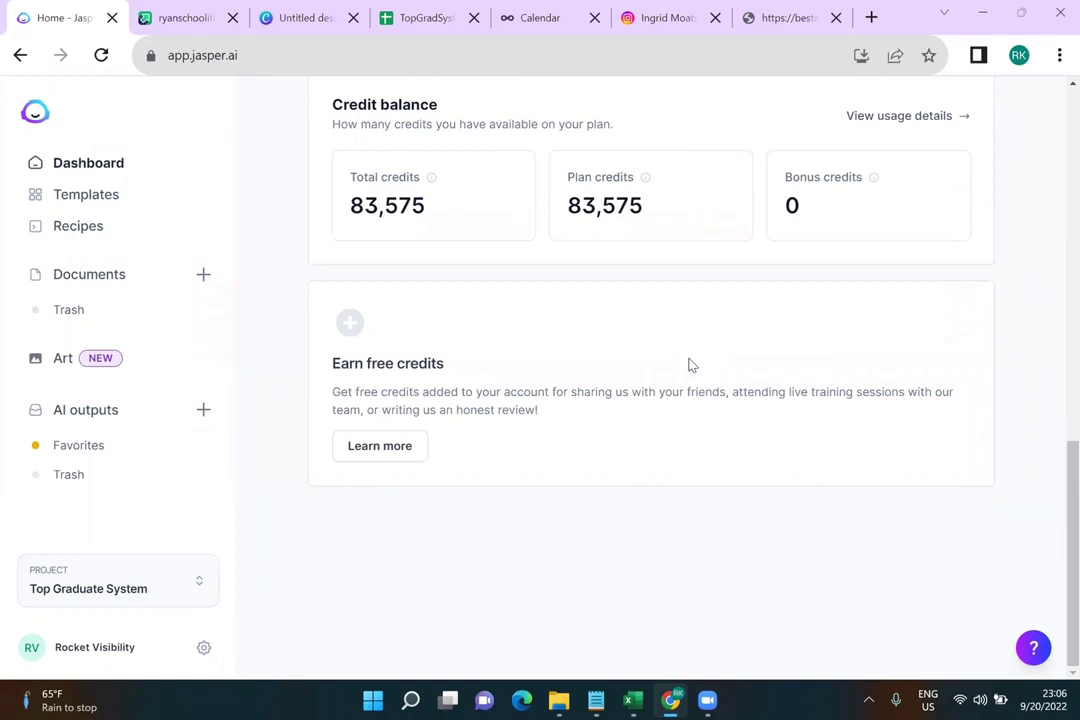
pyautogui.scroll(10, 689, 365)
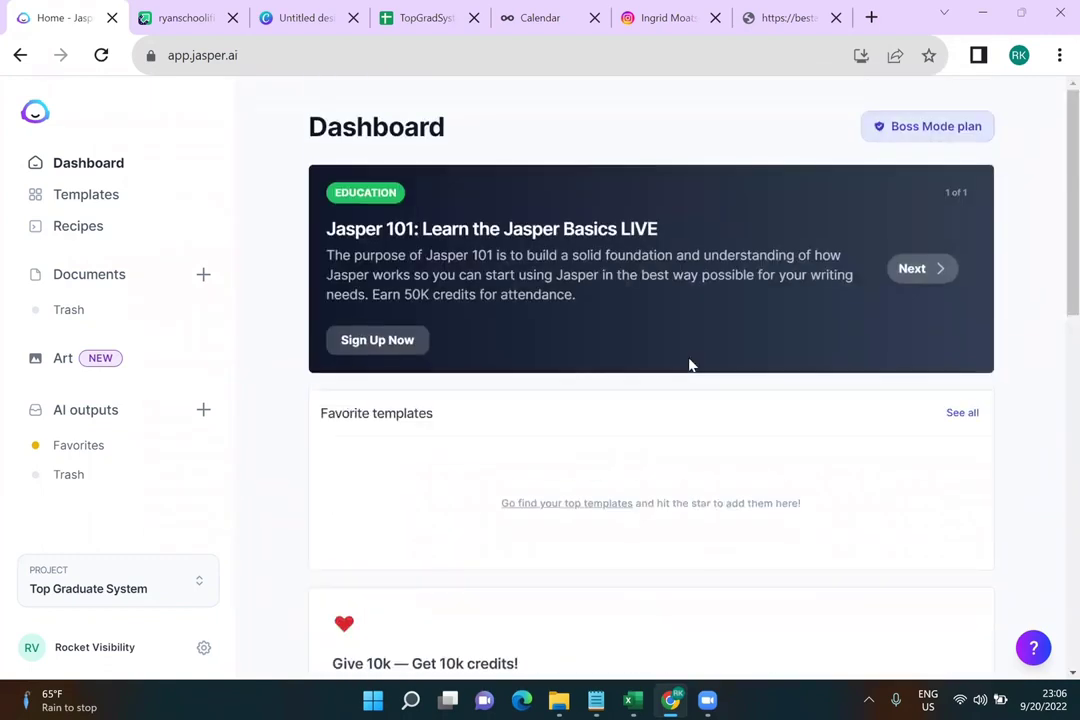
# Browse the Jasper Templates library's template cards for blog post templates
pyautogui.click(128, 204)
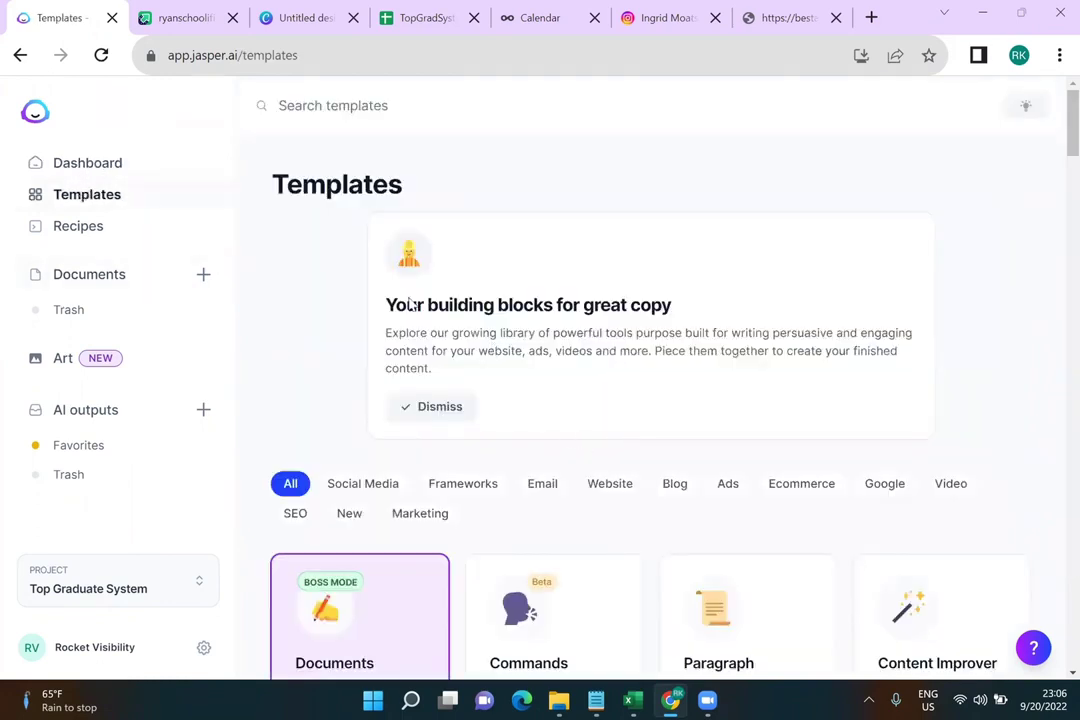
pyautogui.scroll(-3, 615, 458)
pyautogui.scroll(-5, 615, 458)
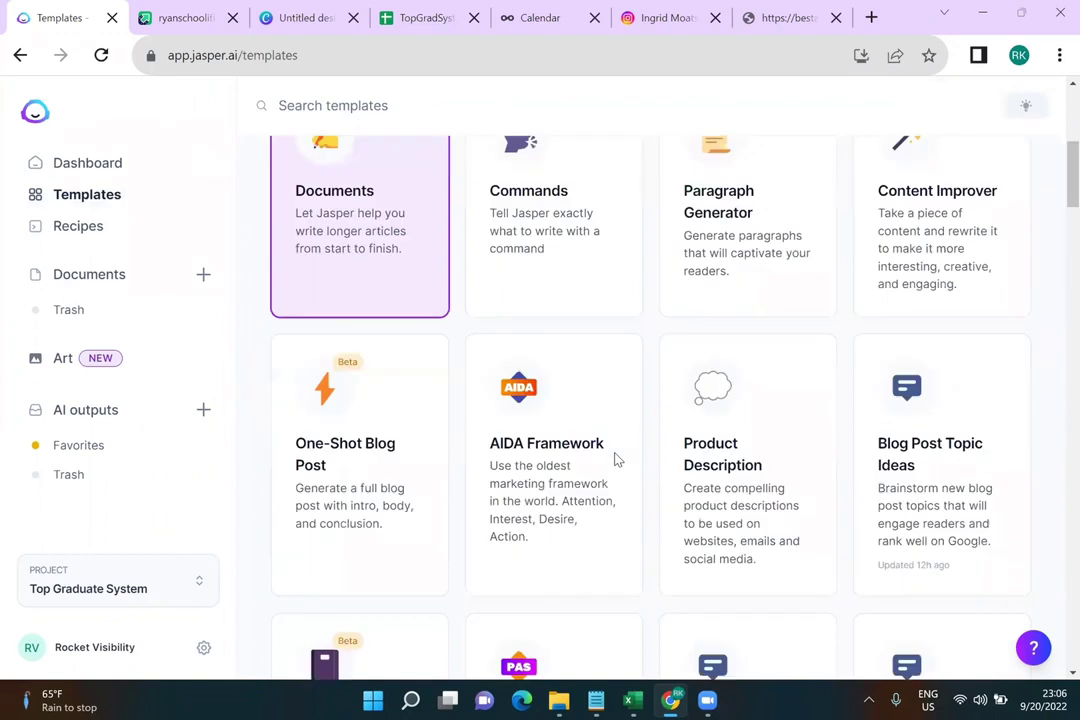
pyautogui.scroll(-5, 615, 460)
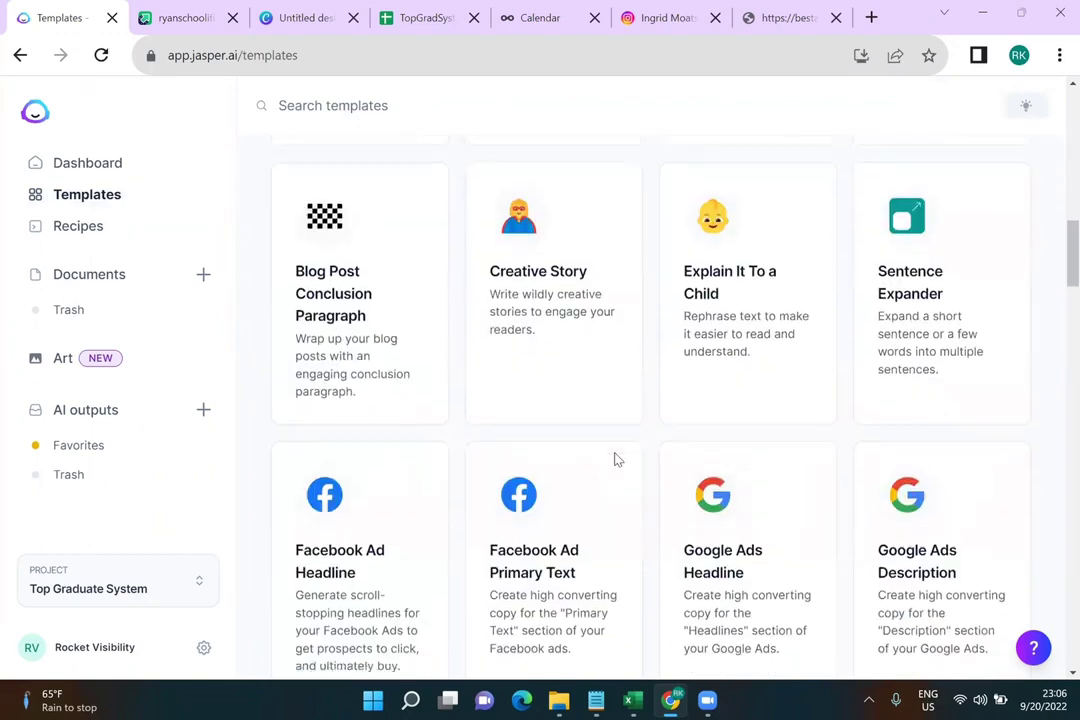
pyautogui.scroll(-1, 615, 460)
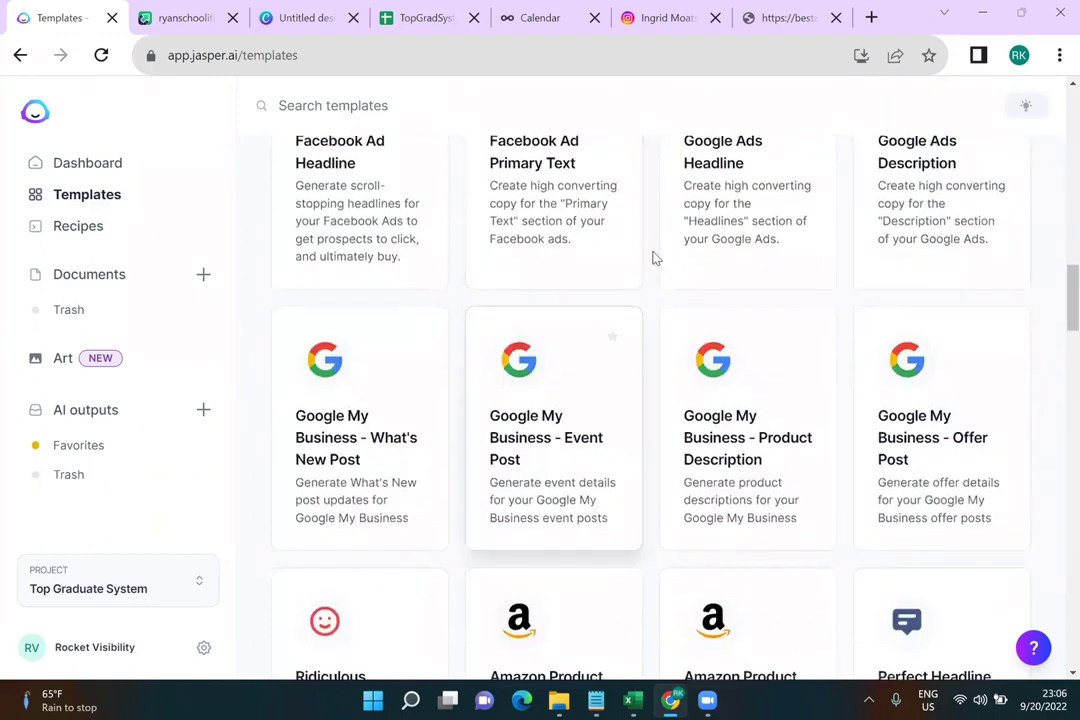
pyautogui.scroll(-2, 694, 425)
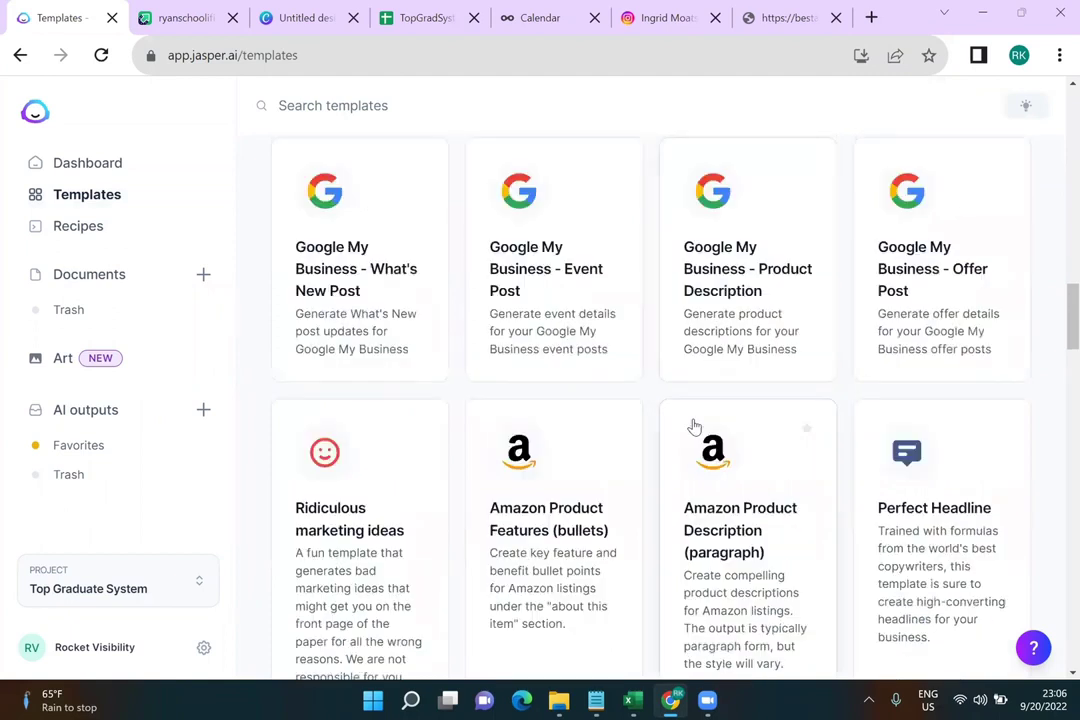
pyautogui.scroll(-2, 692, 427)
pyautogui.scroll(-5, 668, 402)
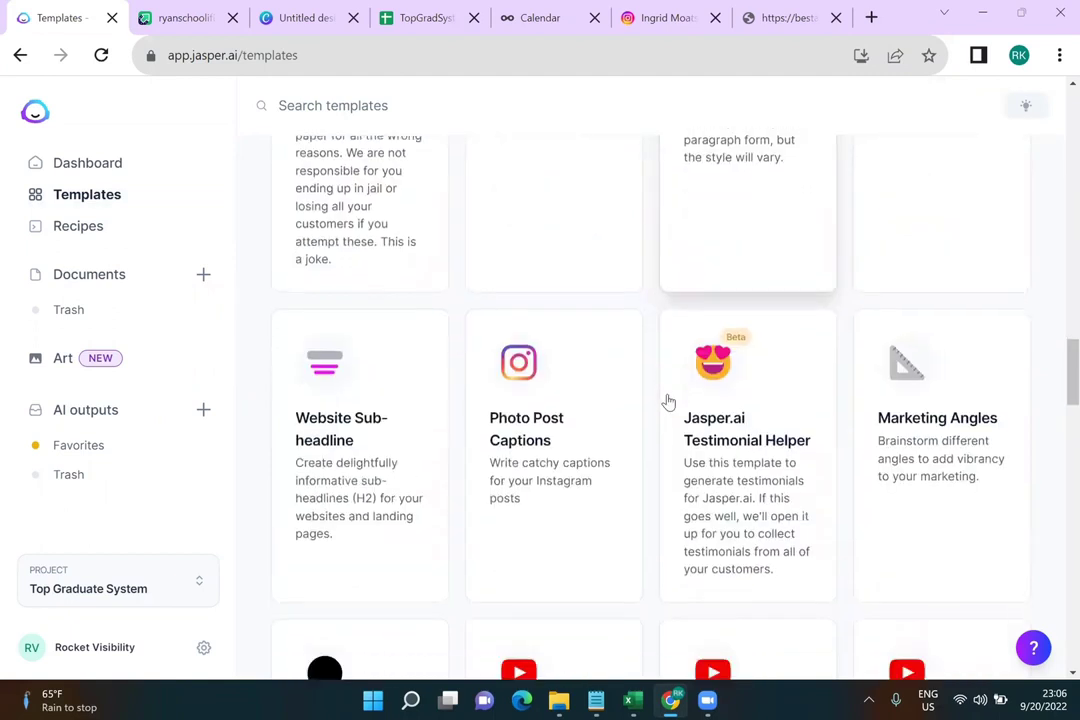
pyautogui.scroll(-2, 668, 402)
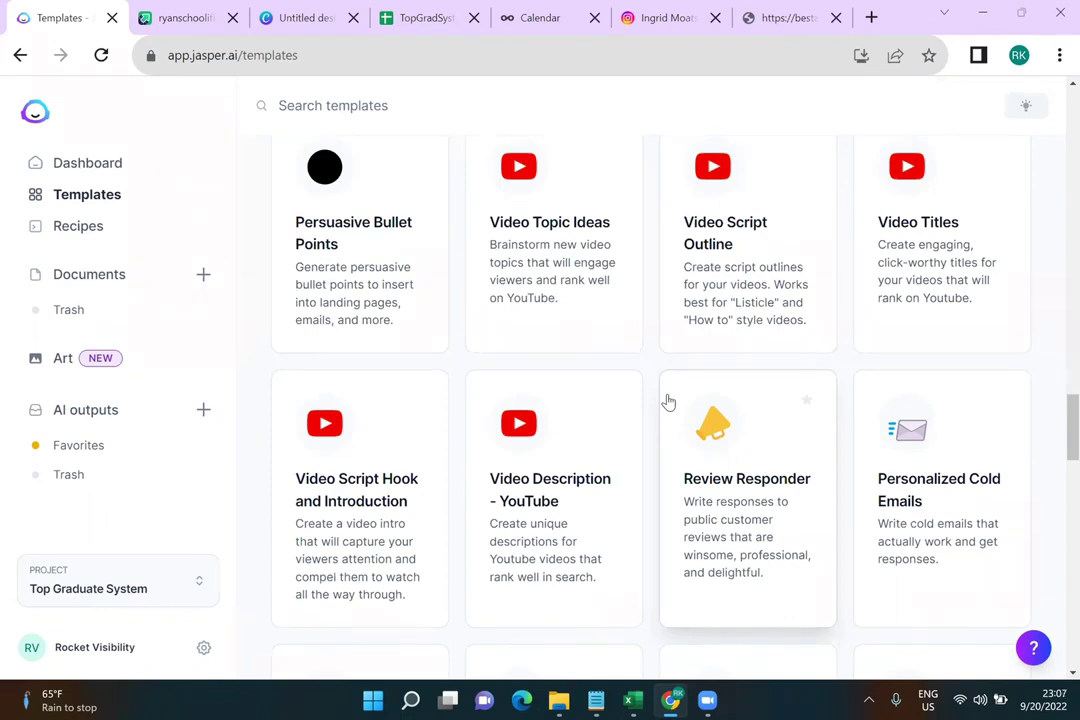
pyautogui.scroll(-4, 668, 402)
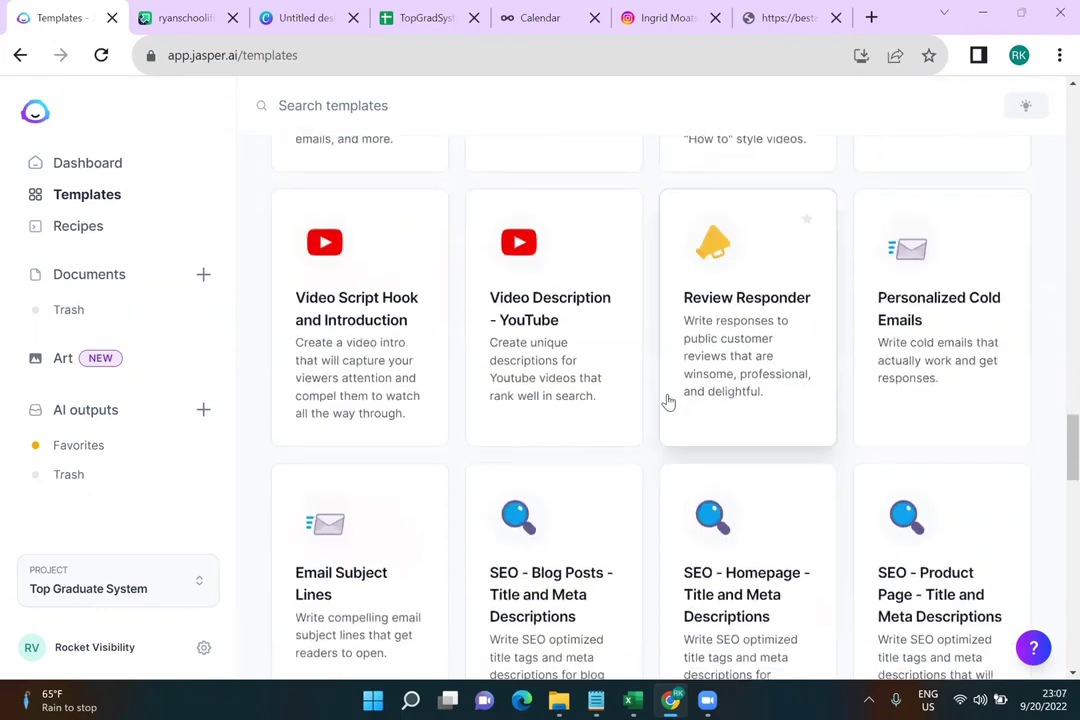
pyautogui.scroll(-8, 668, 402)
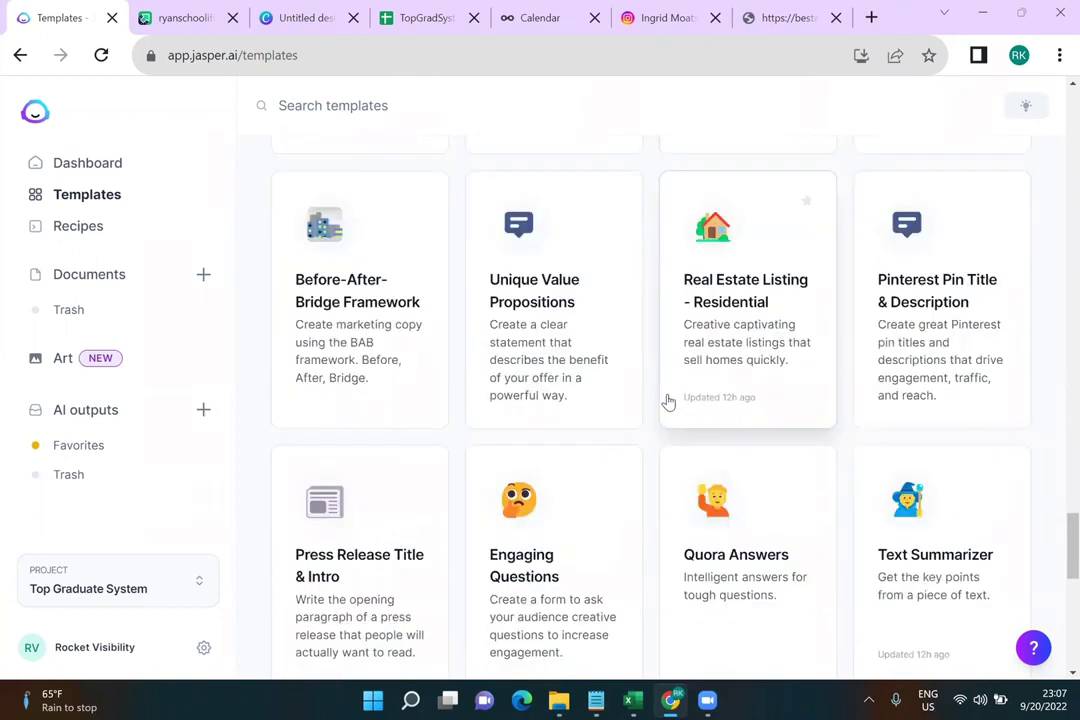
pyautogui.scroll(-5, 668, 402)
pyautogui.scroll(-8, 668, 402)
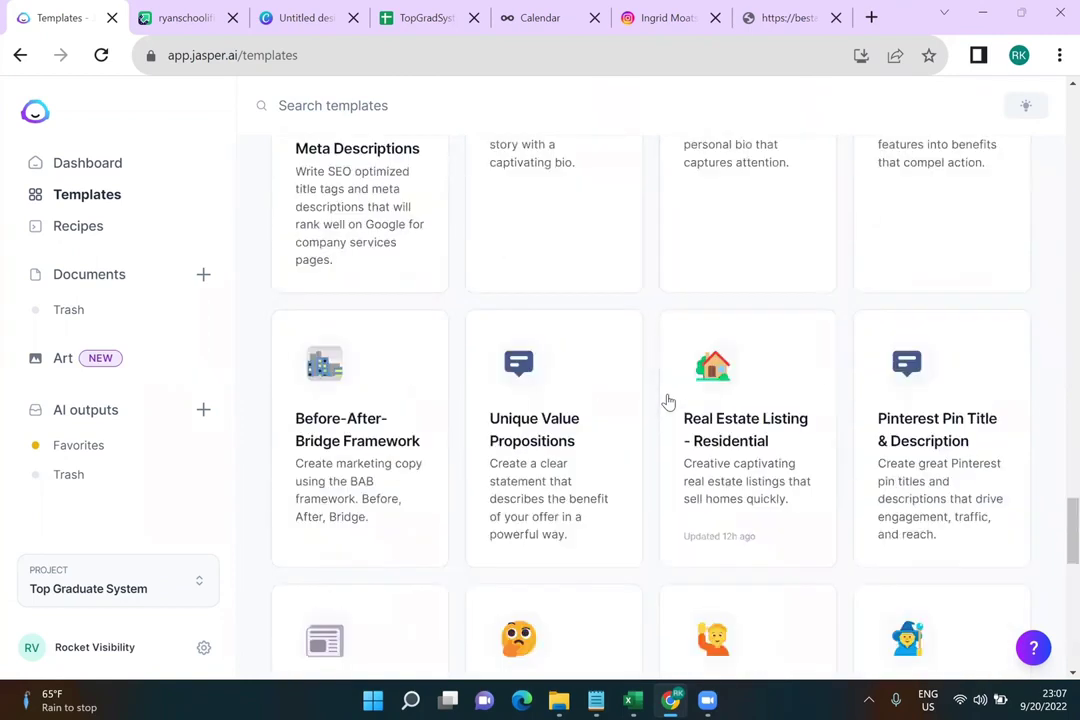
pyautogui.scroll(-5, 668, 402)
pyautogui.scroll(-5, 668, 402)
pyautogui.scroll(2, 668, 402)
pyautogui.scroll(20, 668, 402)
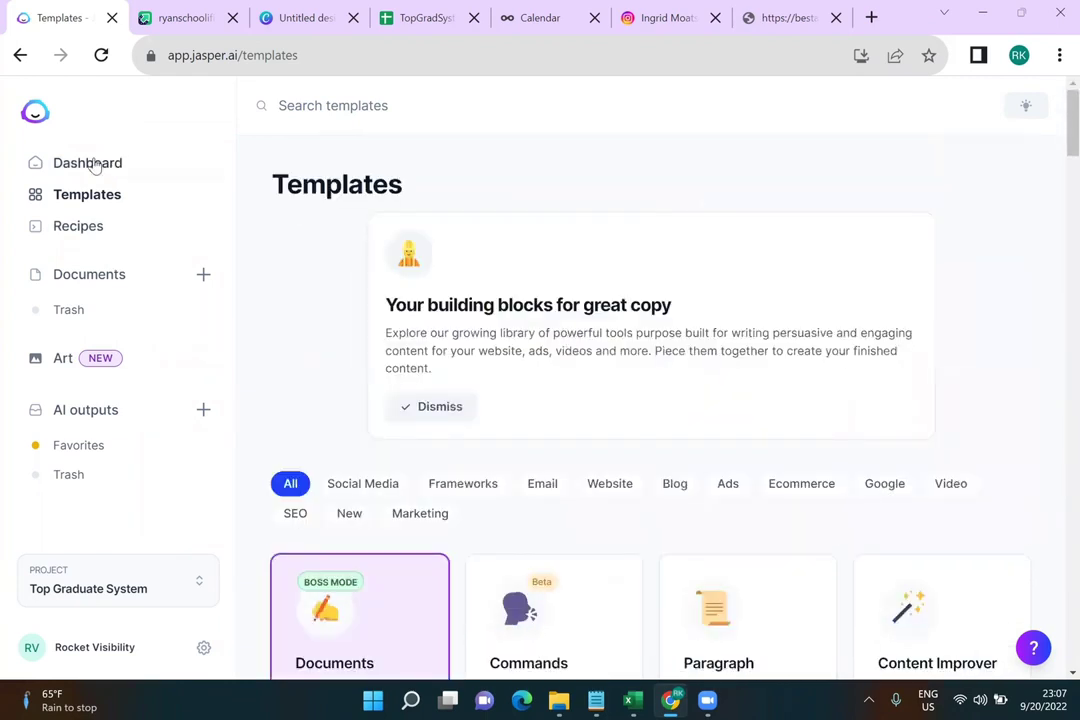
pyautogui.scroll(-1, 178, 308)
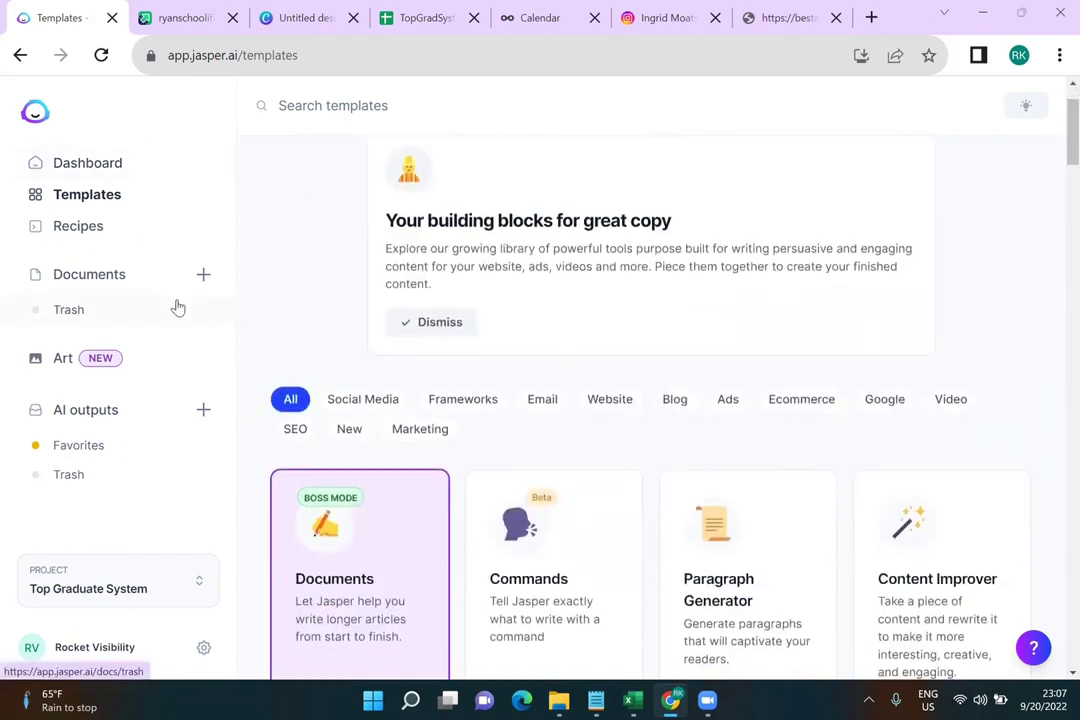
# Glance at Documents, then return to Templates showing Blog Post Topic Ideas and Outline
pyautogui.click(115, 276)
pyautogui.click(99, 210)
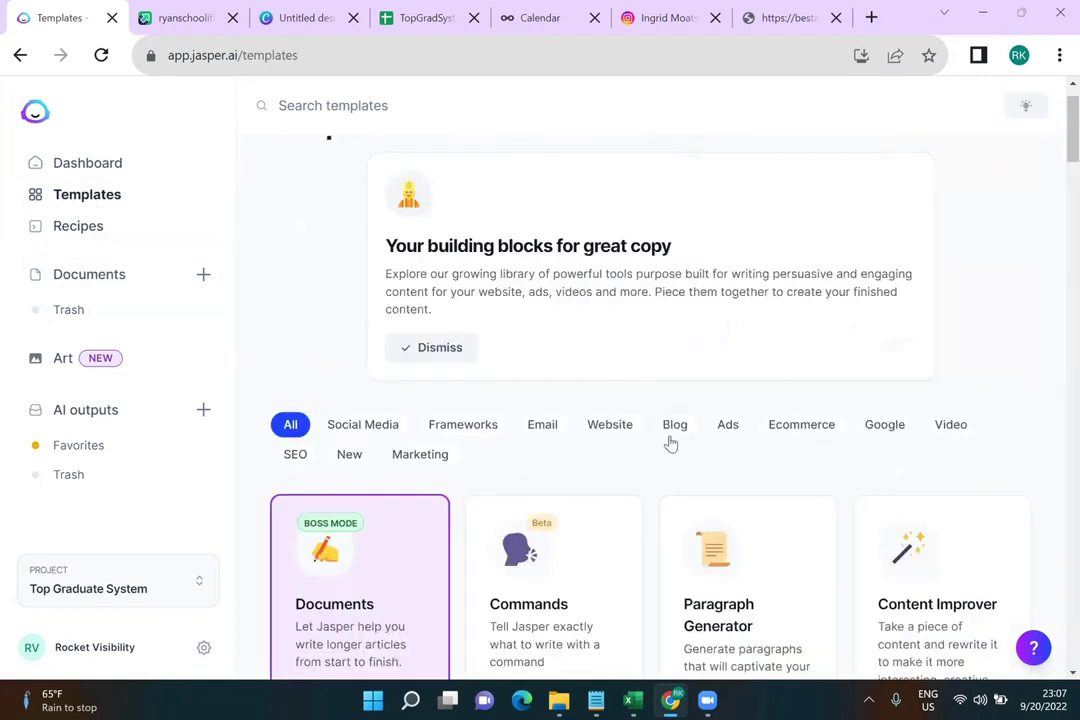
pyautogui.scroll(-3, 671, 443)
pyautogui.scroll(-3, 671, 443)
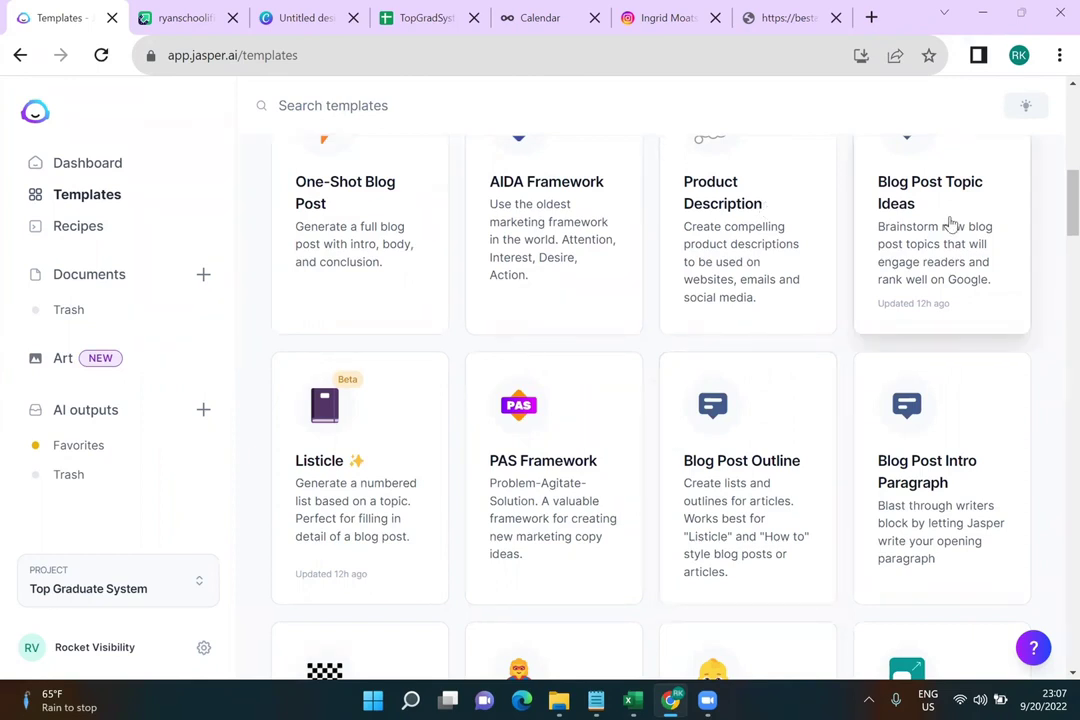
# Open Blog Post Topic Ideas; enter company 'Top Graduate System' and the perfect-ACT-score product description
pyautogui.click(952, 224)
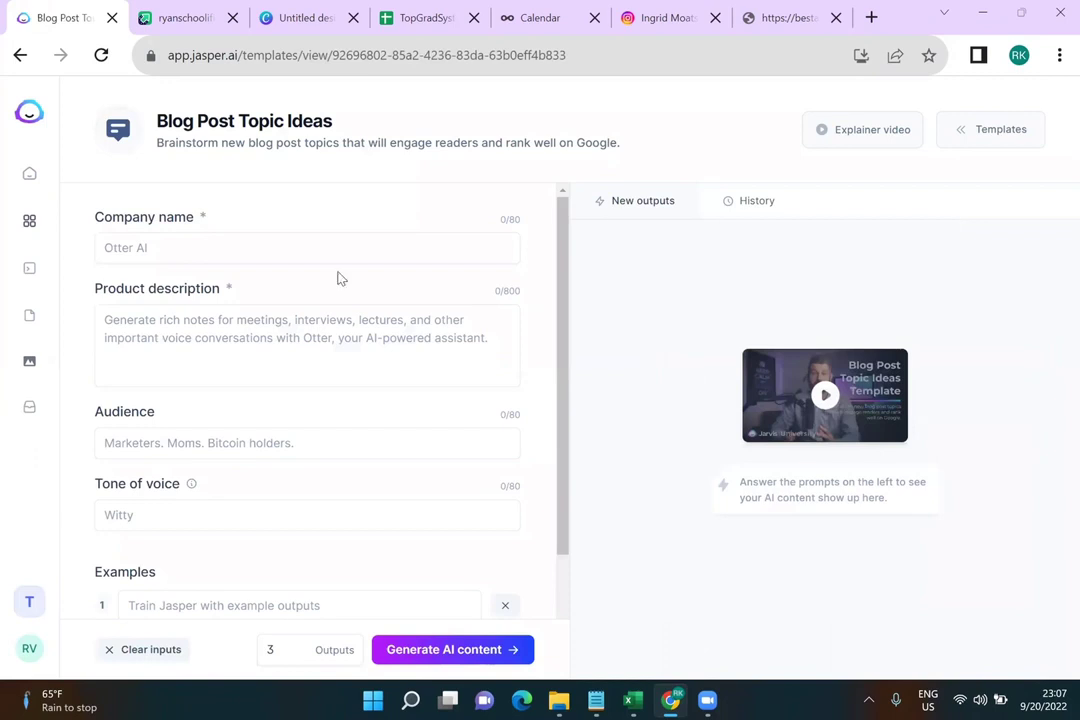
pyautogui.scroll(-1, 330, 295)
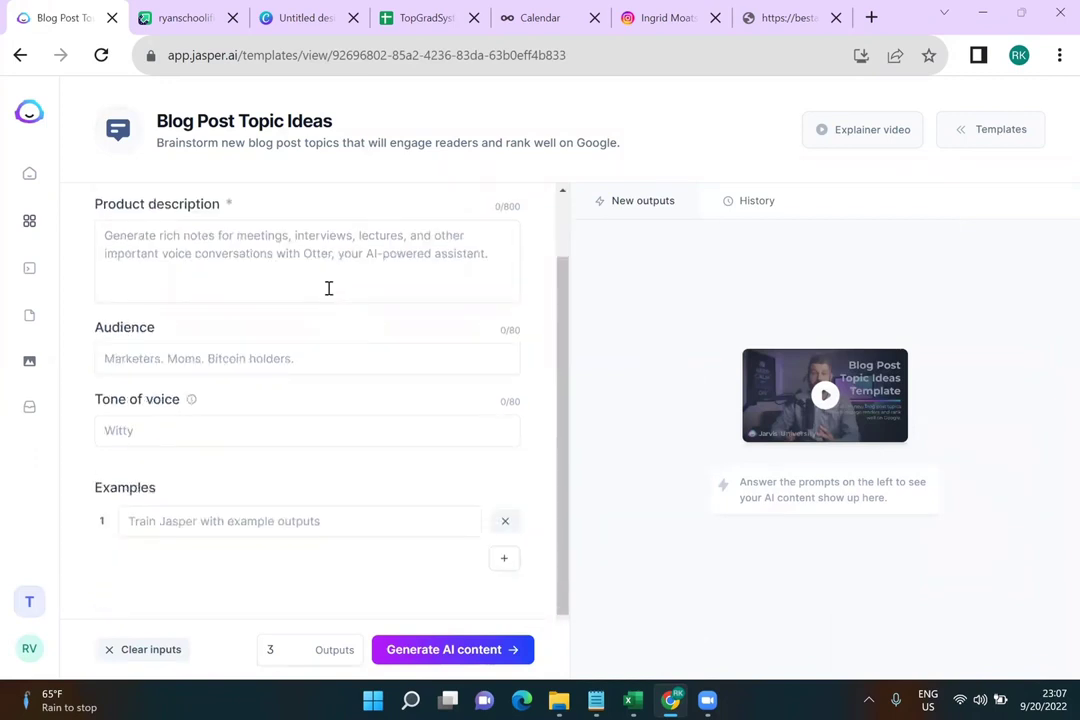
pyautogui.scroll(1, 328, 288)
pyautogui.click(246, 247)
pyautogui.write('Top G')
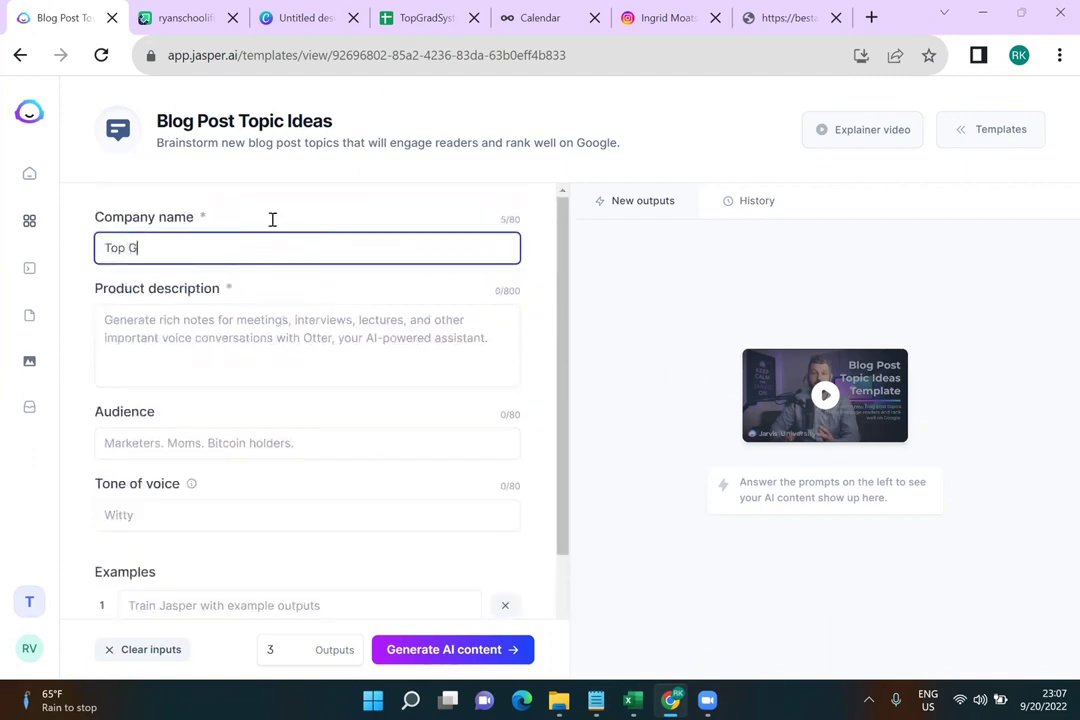
pyautogui.write('raduate System')
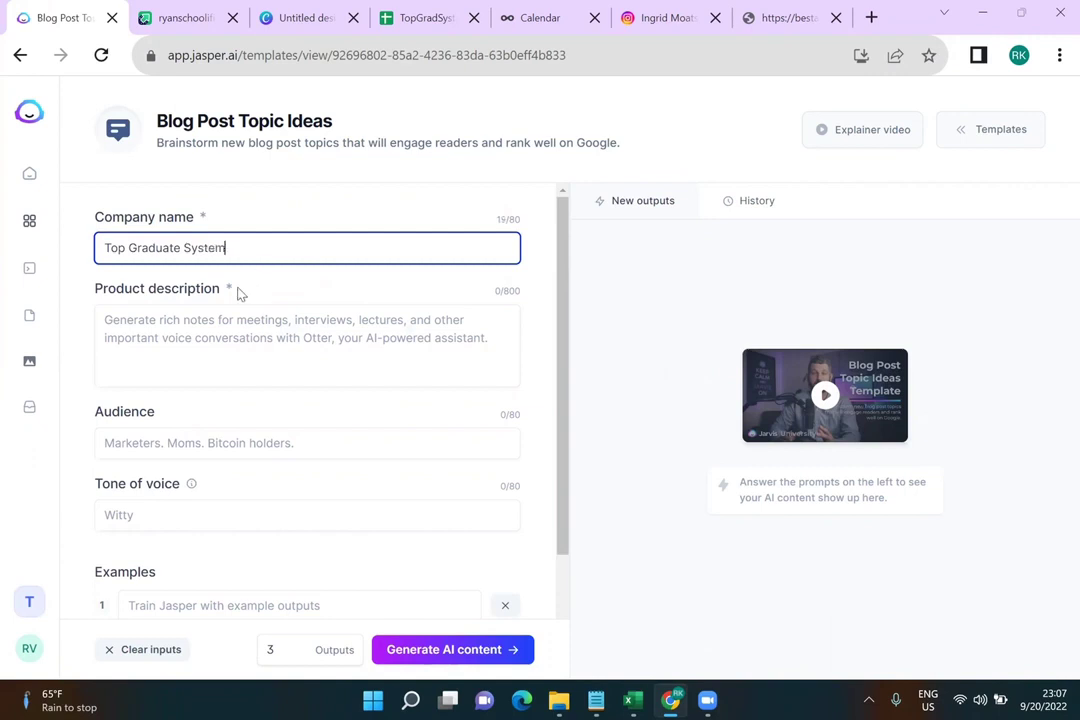
pyautogui.click(240, 330)
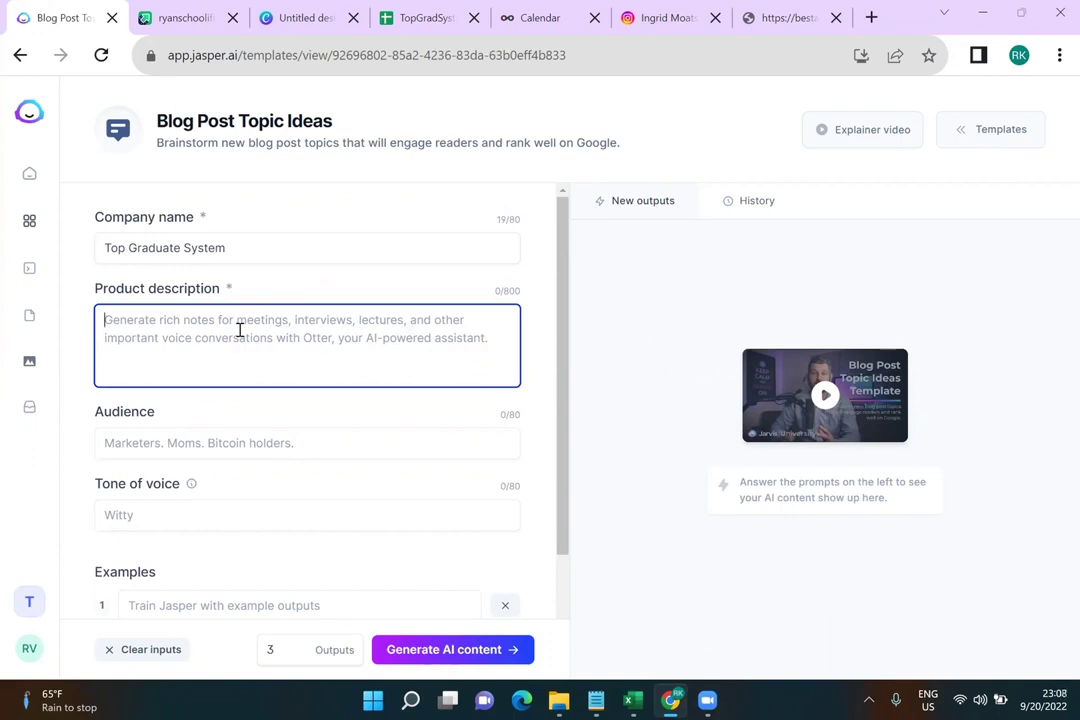
pyautogui.write('Get the')
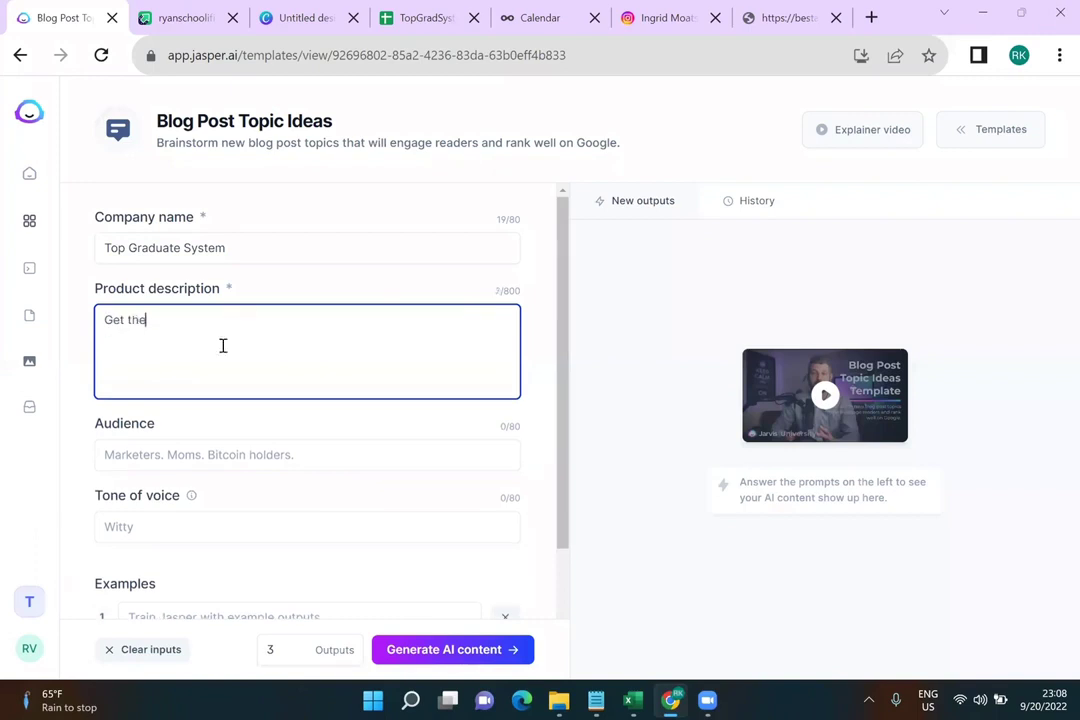
pyautogui.write(' best ACT or SAT score, learn how from this Mom who helped her son get a perfect ACT score.')
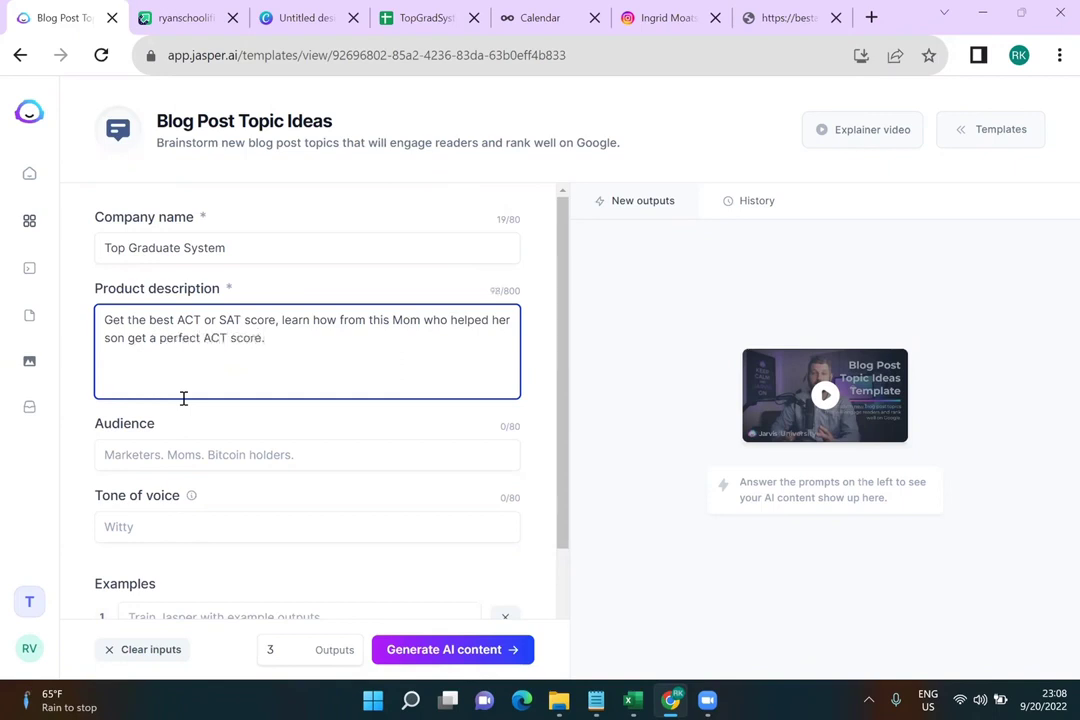
# Set audience to 'Parents of High School Kids who are in math class' and tone 'serious'
pyautogui.click(212, 444)
pyautogui.write('Parents of High School Kids')
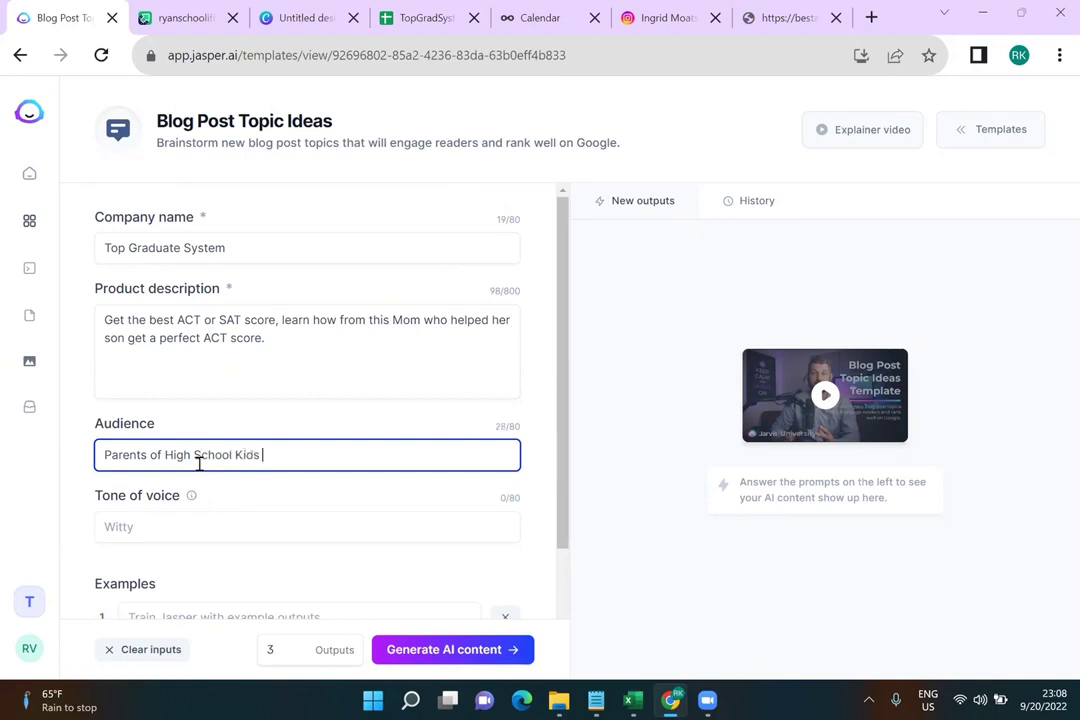
pyautogui.write(' who are in math class')
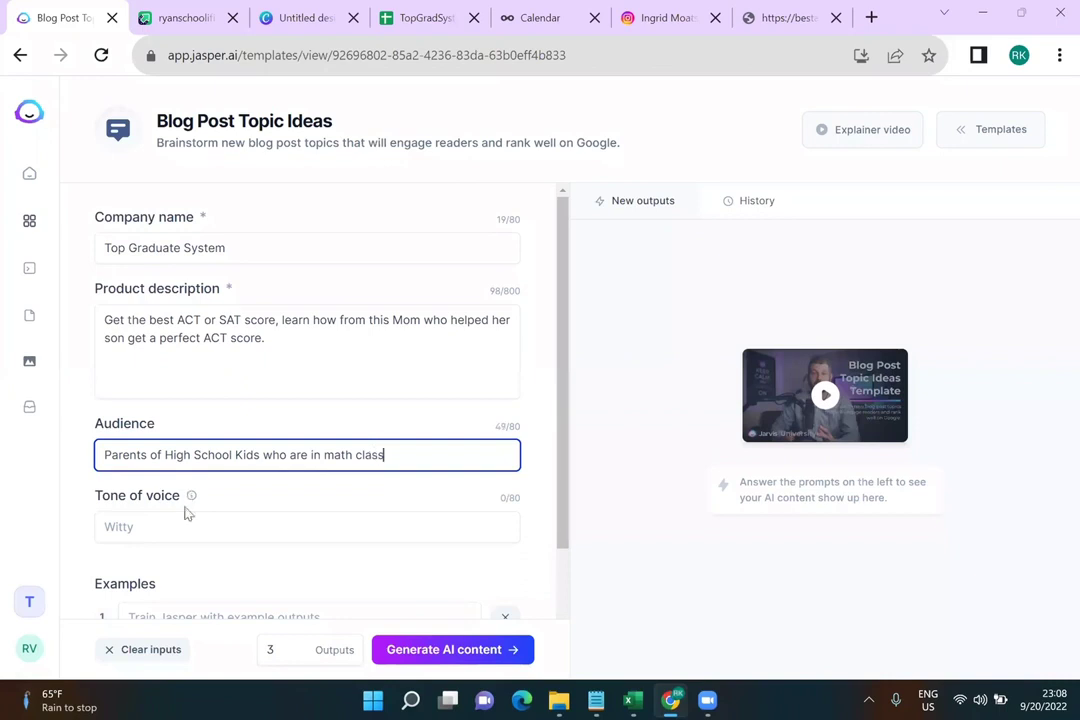
pyautogui.click(188, 527)
pyautogui.write('serious')
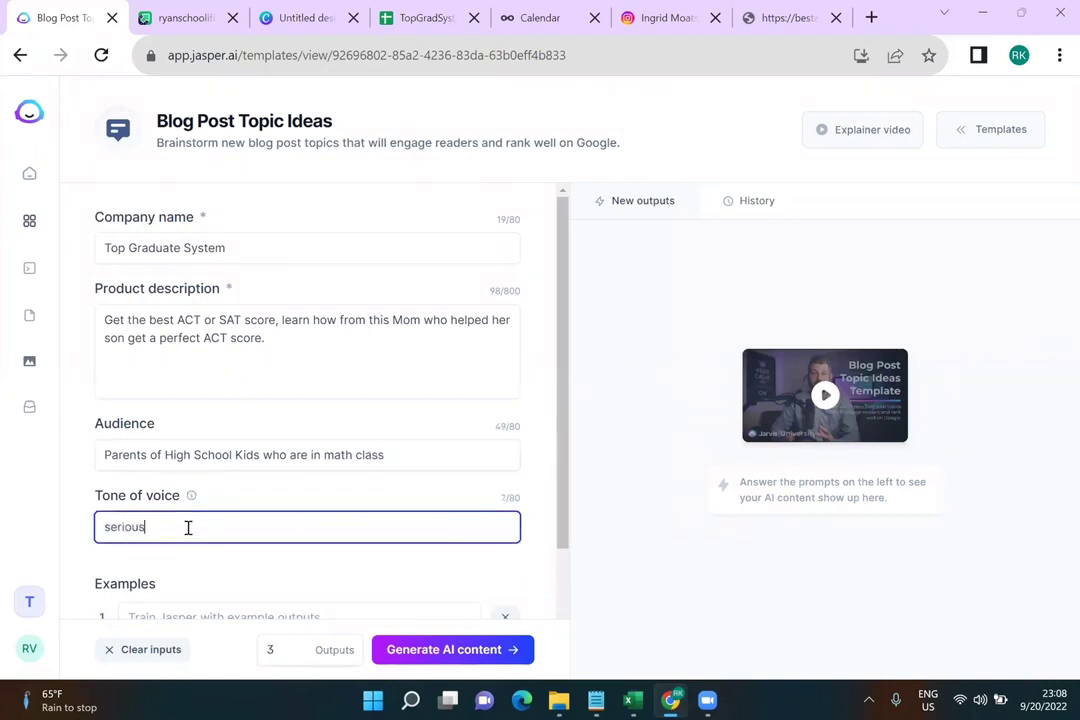
pyautogui.scroll(-1, 318, 535)
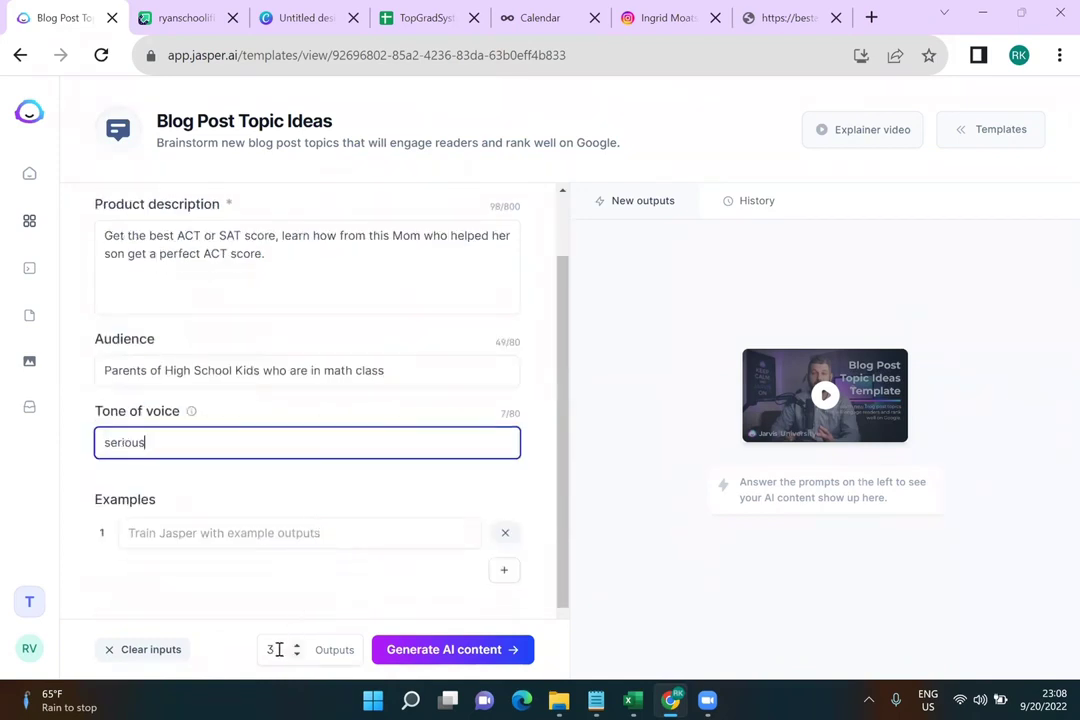
# Generate topic ideas, copy "Are you worried about your child's math grades?", and go to the Dashboard
pyautogui.click(452, 649)
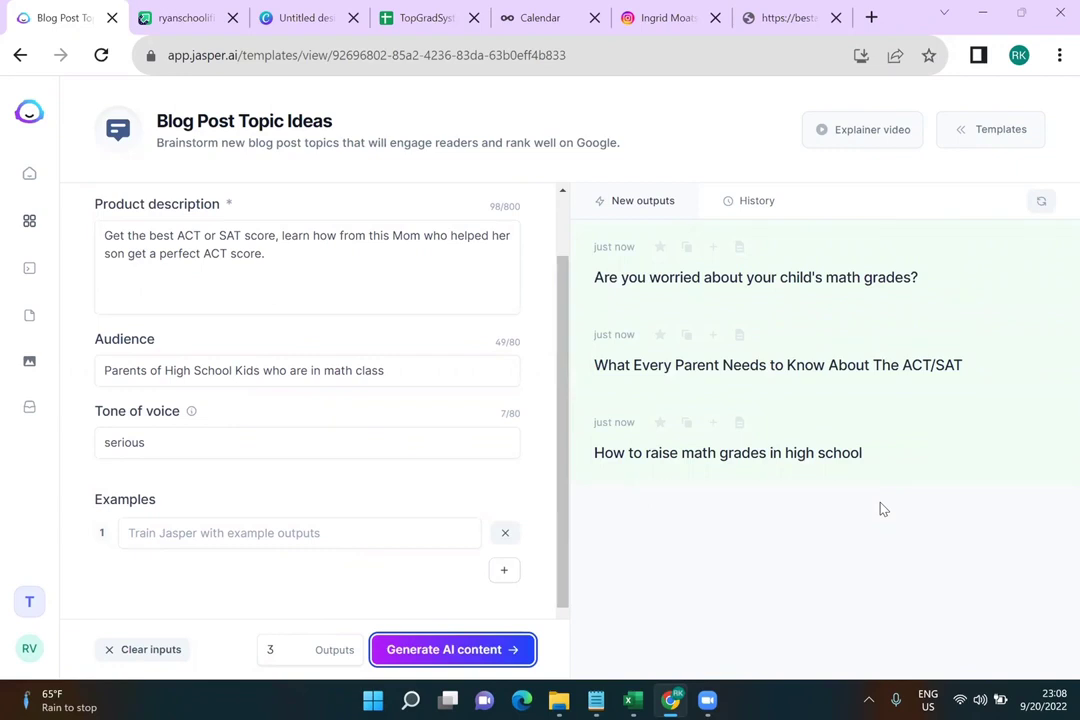
pyautogui.click(686, 248)
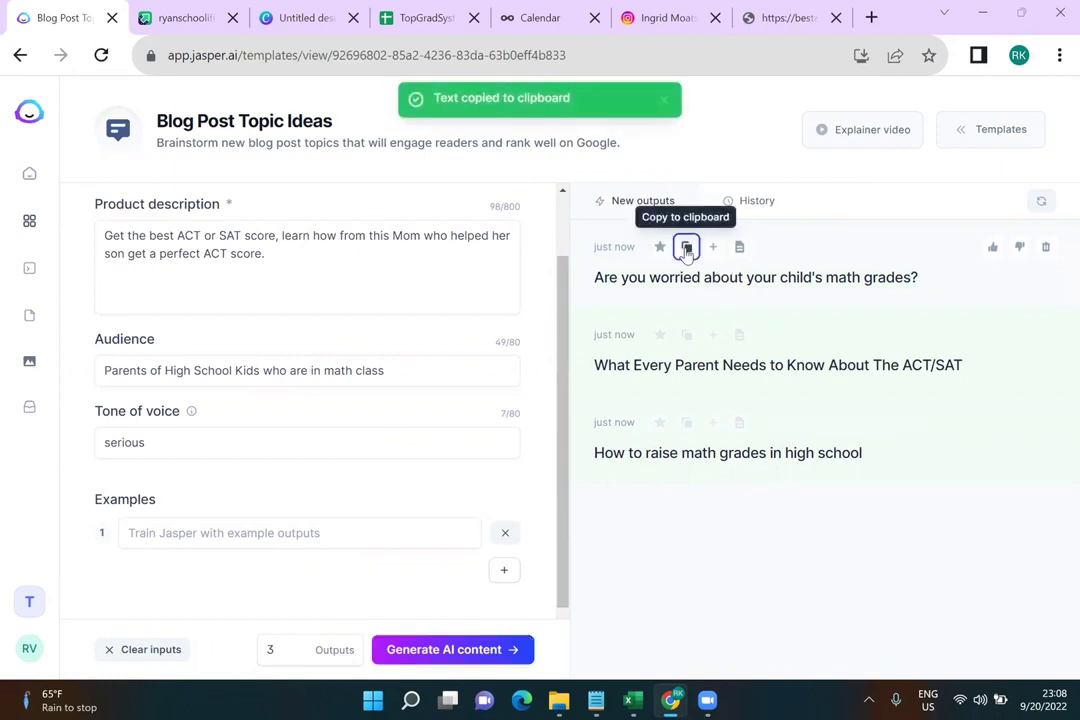
pyautogui.click(31, 173)
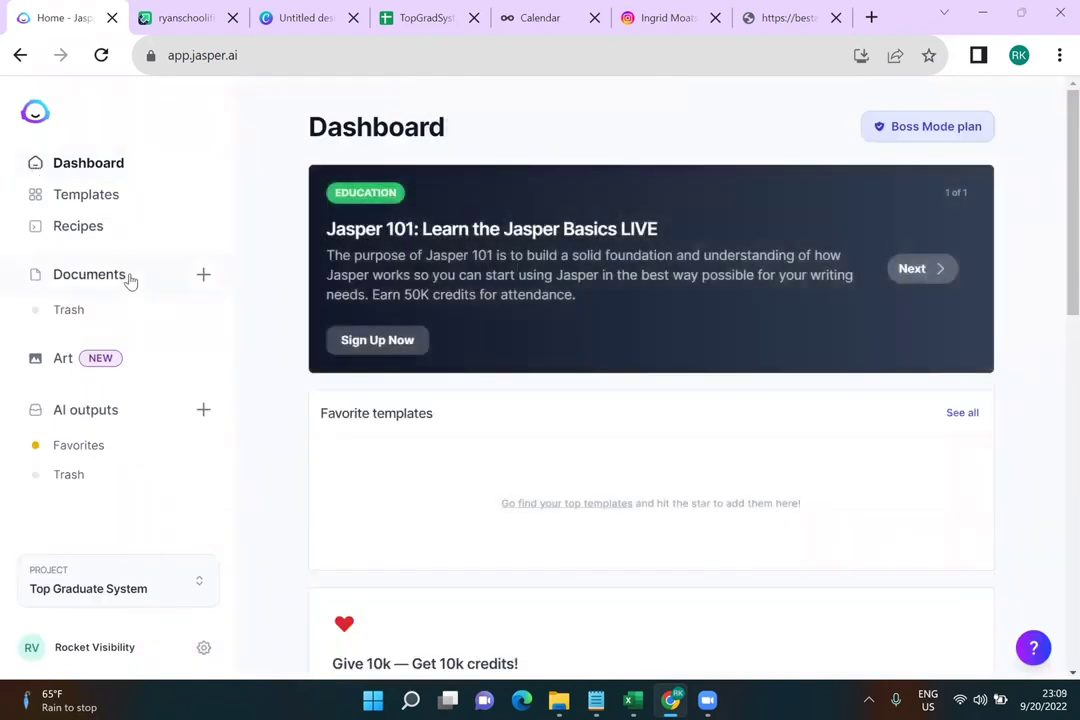
# Open the Commands template from the Templates library
pyautogui.click(86, 194)
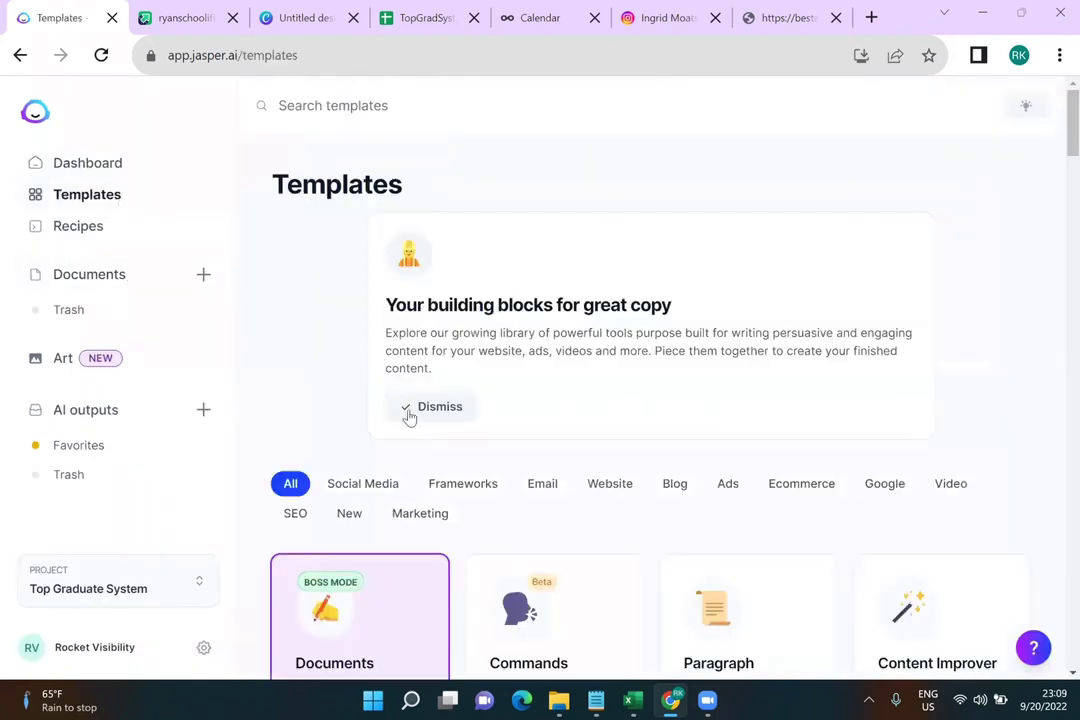
pyautogui.scroll(-2, 410, 420)
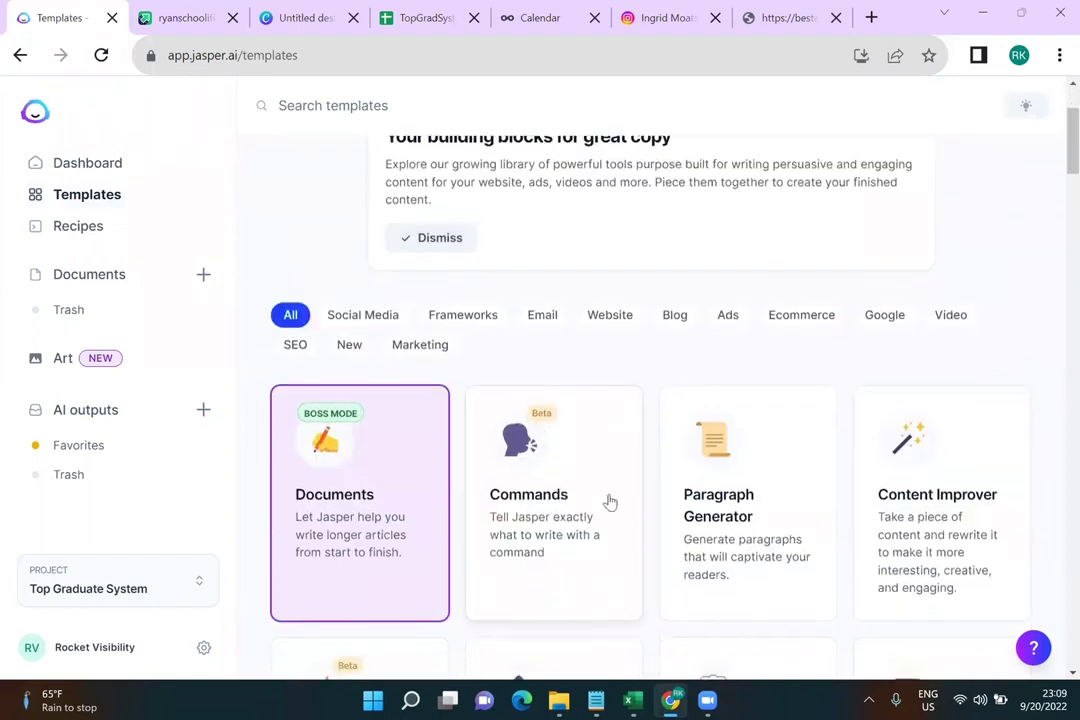
pyautogui.click(602, 501)
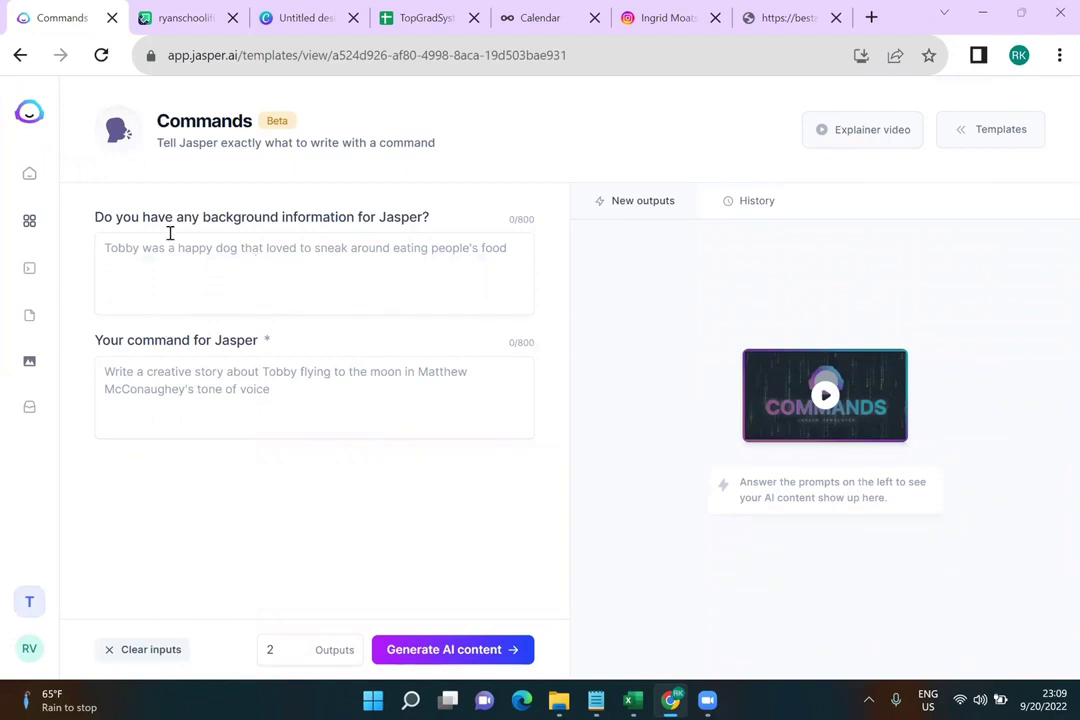
# Write background: Instagram captions for Top Graduate System, a math tutor for high school students
pyautogui.click(337, 253)
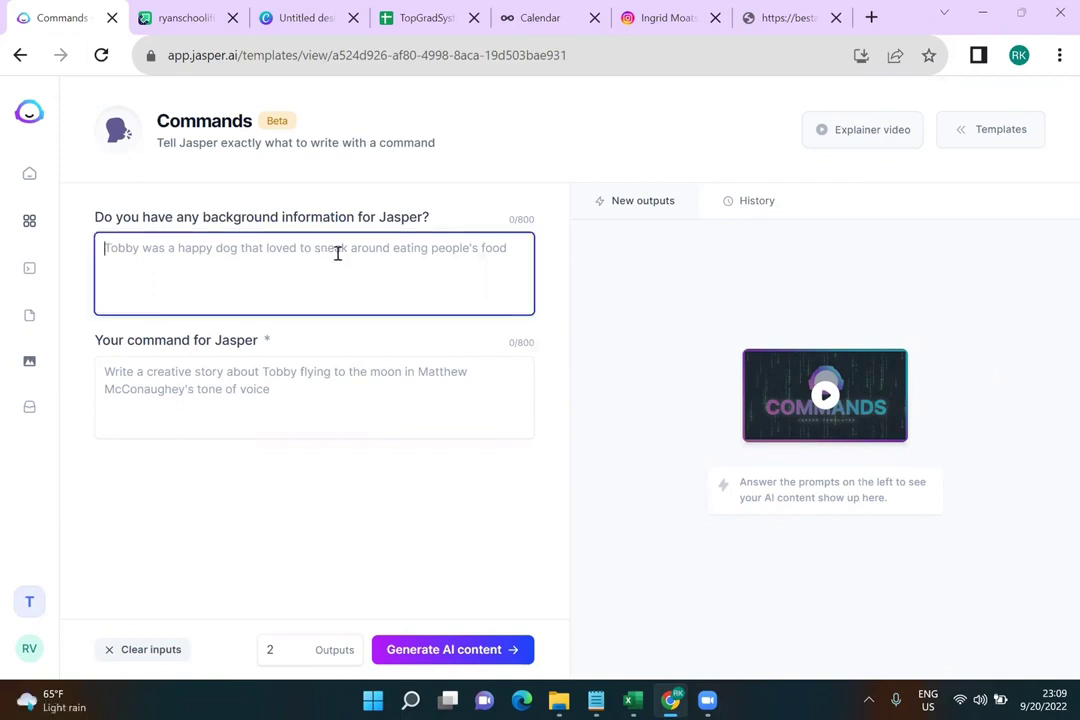
pyautogui.write("I'm wri")
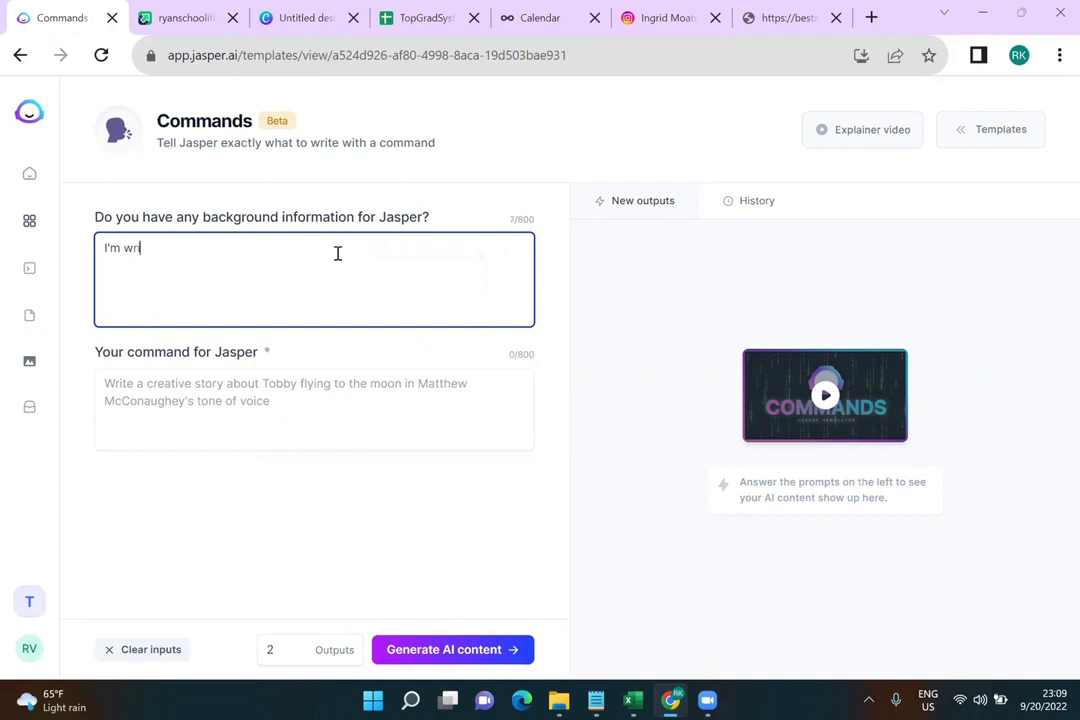
pyautogui.write('ting small posts for Instagram posts')
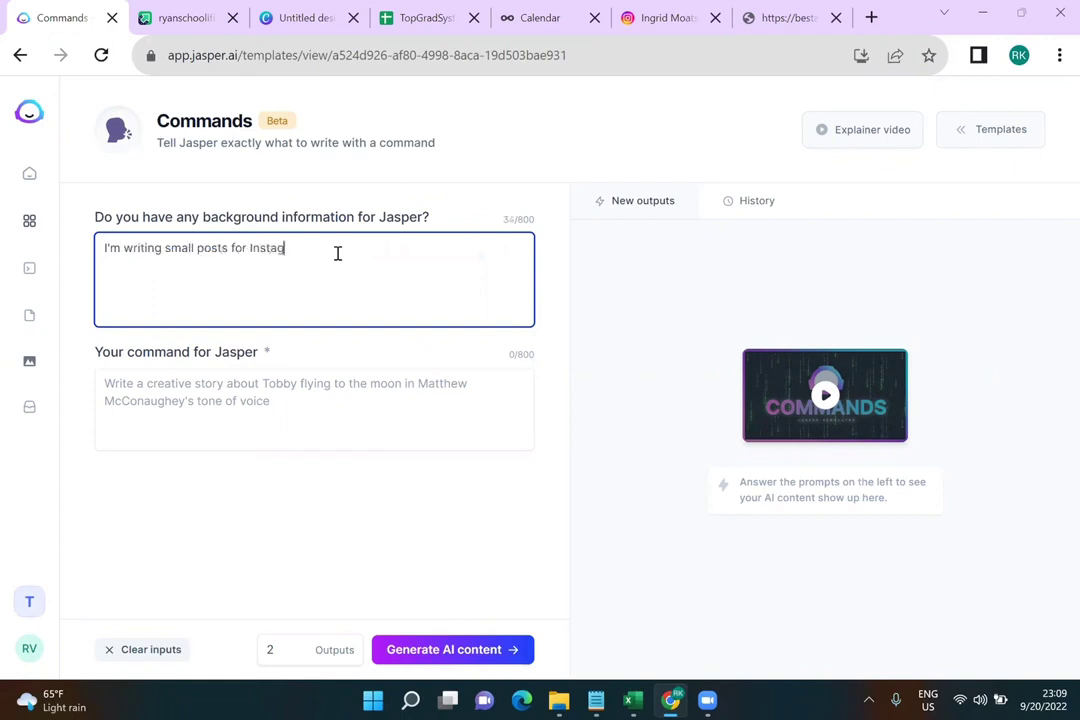
pyautogui.doubleClick(226, 246)
pyautogui.write('caption')
pyautogui.write('sts')
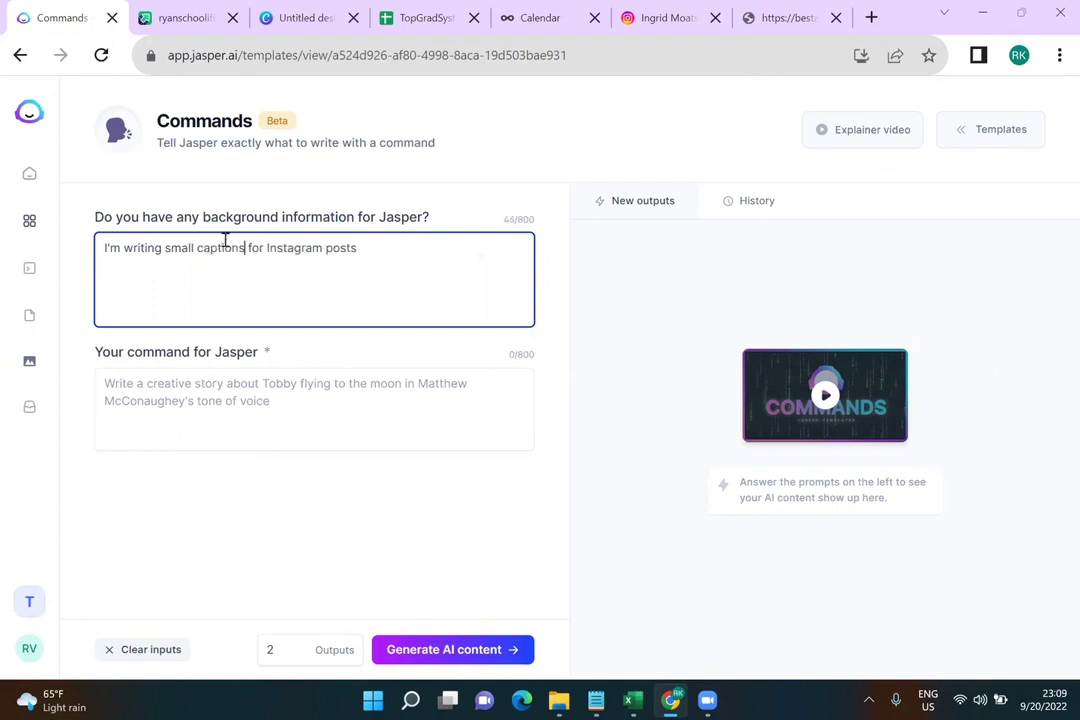
pyautogui.write(' for a')
pyautogui.write('  account calle')
pyautogui.write(' dToo')
pyautogui.press('BackSpace')
pyautogui.press('BackSpace')
pyautogui.press('BackSpace')
pyautogui.press('BackSpace')
pyautogui.press('BackSpace')
pyautogui.write('d Top Graduate System.')
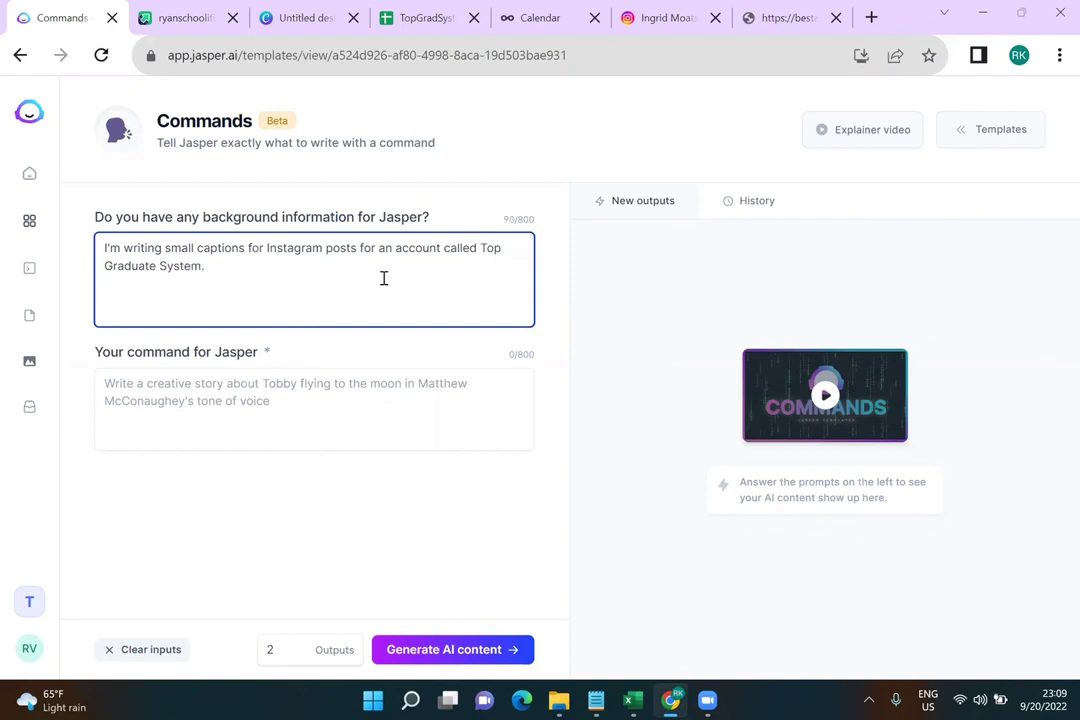
pyautogui.write(' The account is for a math tutor')
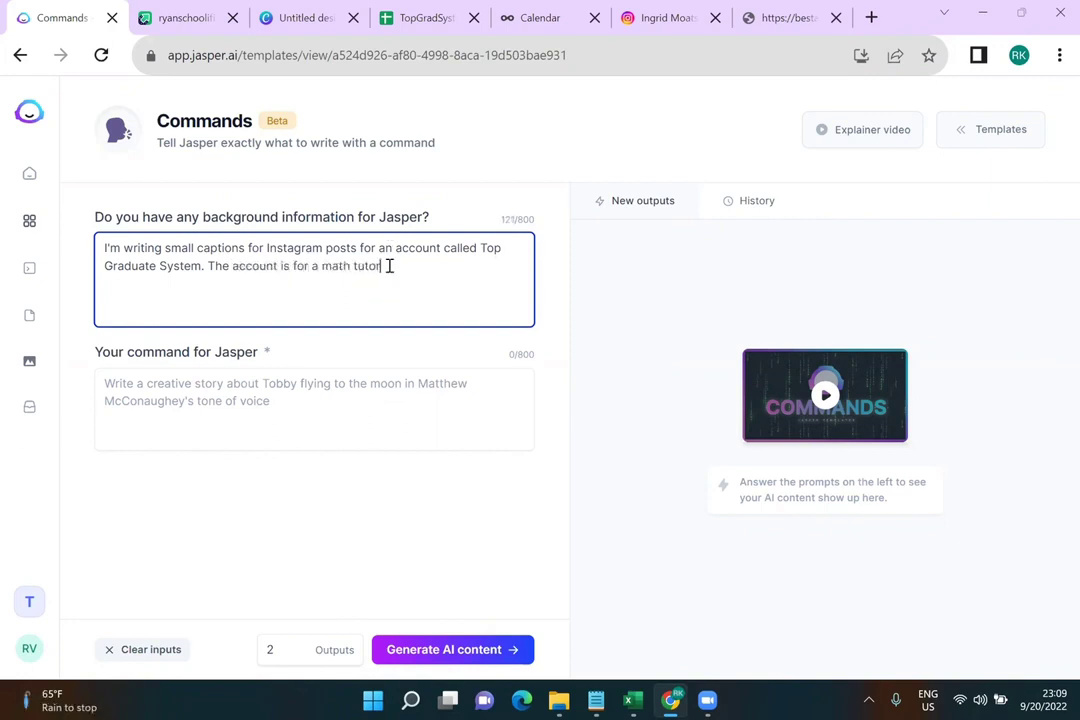
pyautogui.write('.')
pyautogui.press('BackSpace')
pyautogui.write('who tutor high school students t')
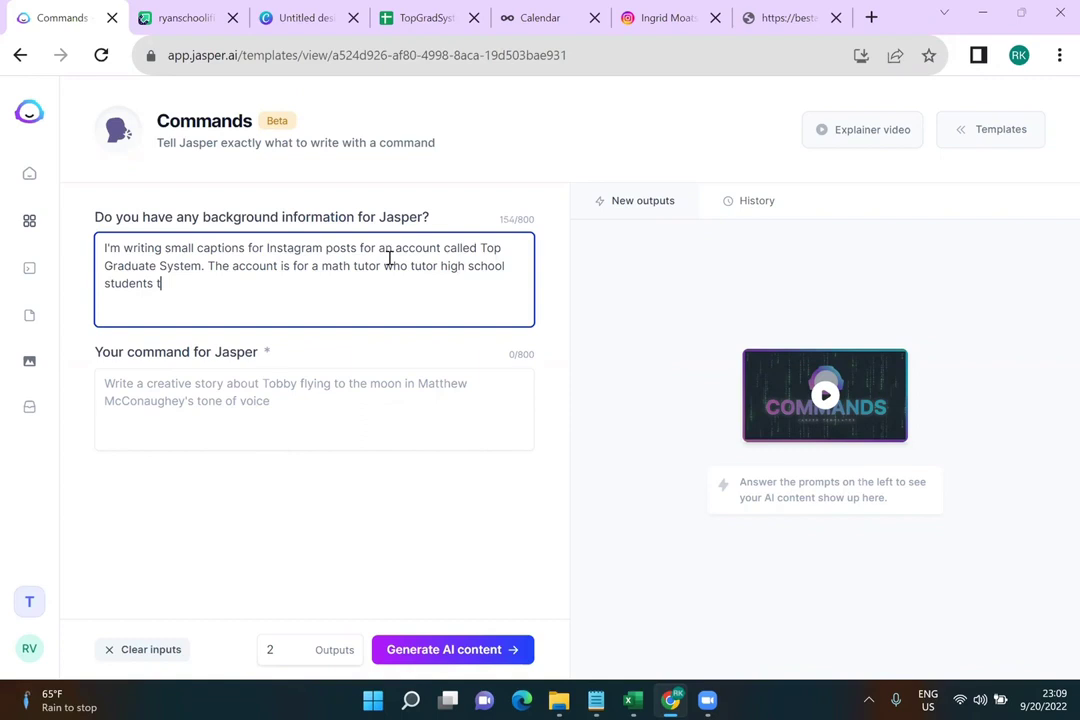
pyautogui.press('BackSpace')
# Write the command 'Write 150 words about' followed by the pasted topic in quotes
pyautogui.write('.')
pyautogui.click(326, 395)
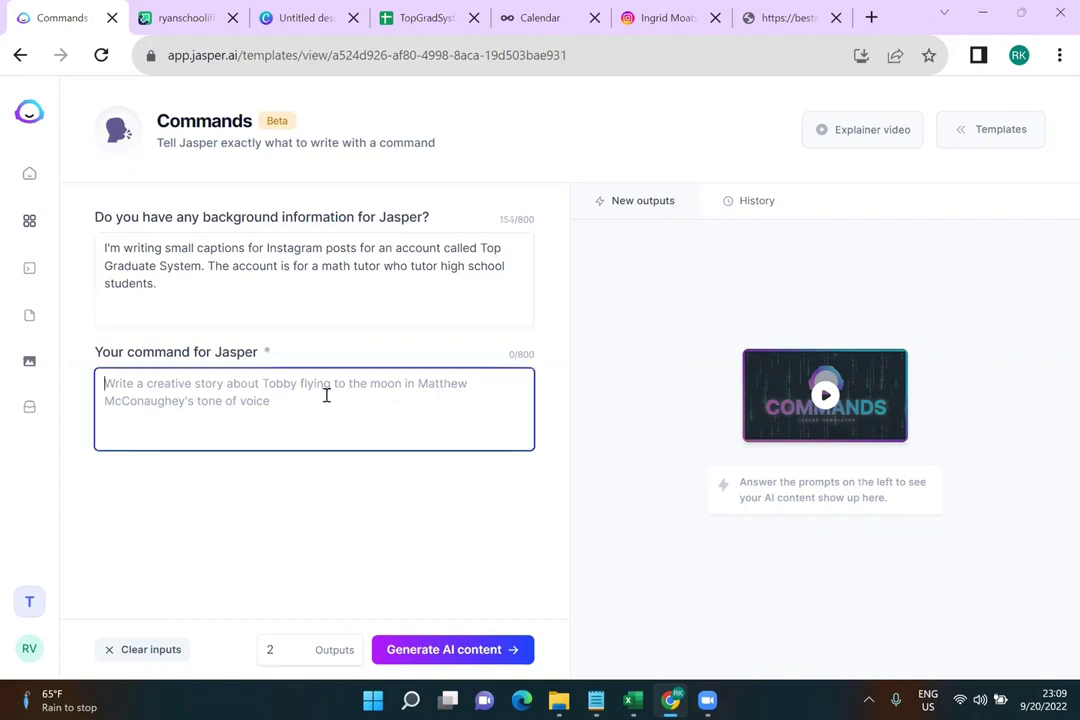
pyautogui.write('Write ')
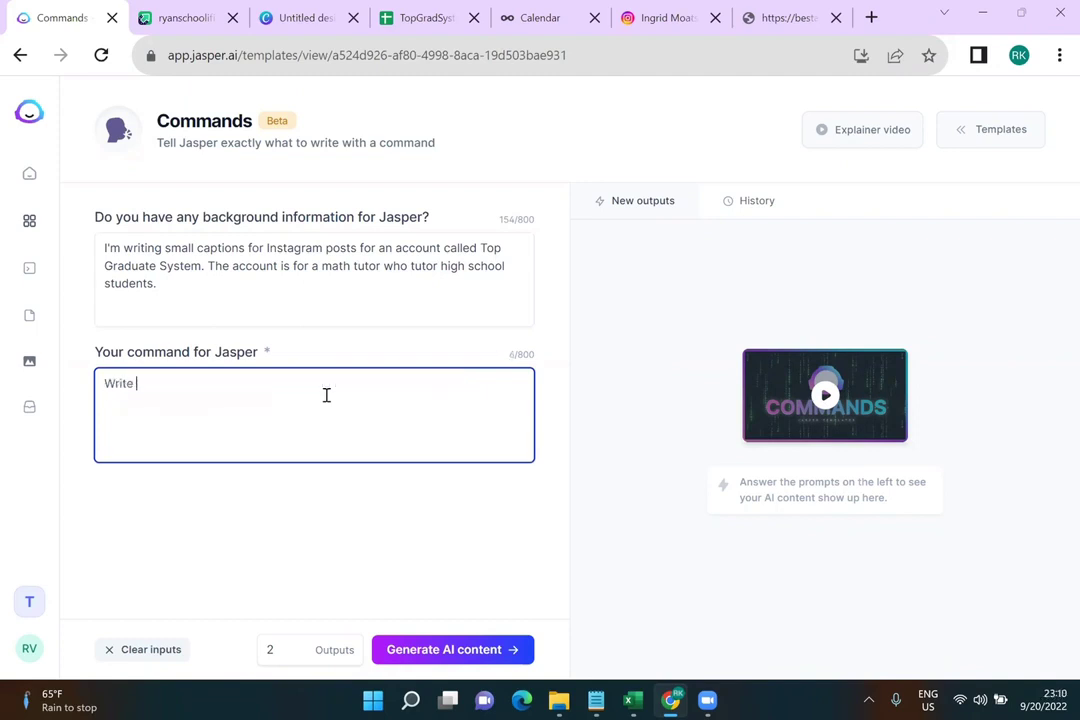
pyautogui.write('150 words about')
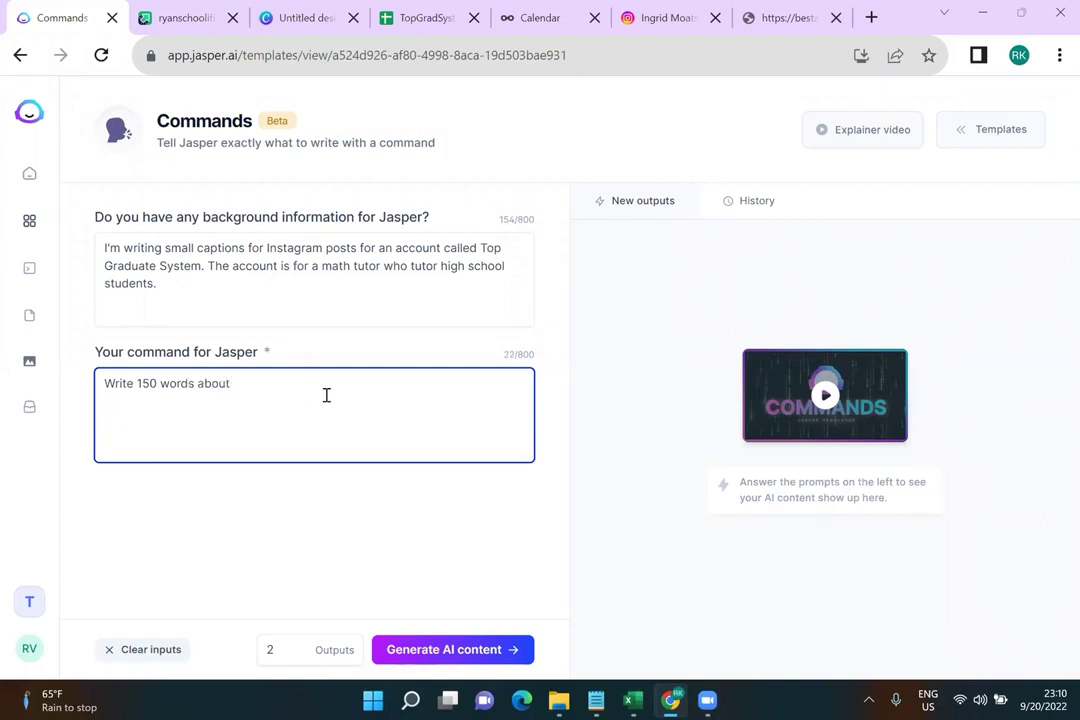
pyautogui.write("Are you worried about your child's math grades?")
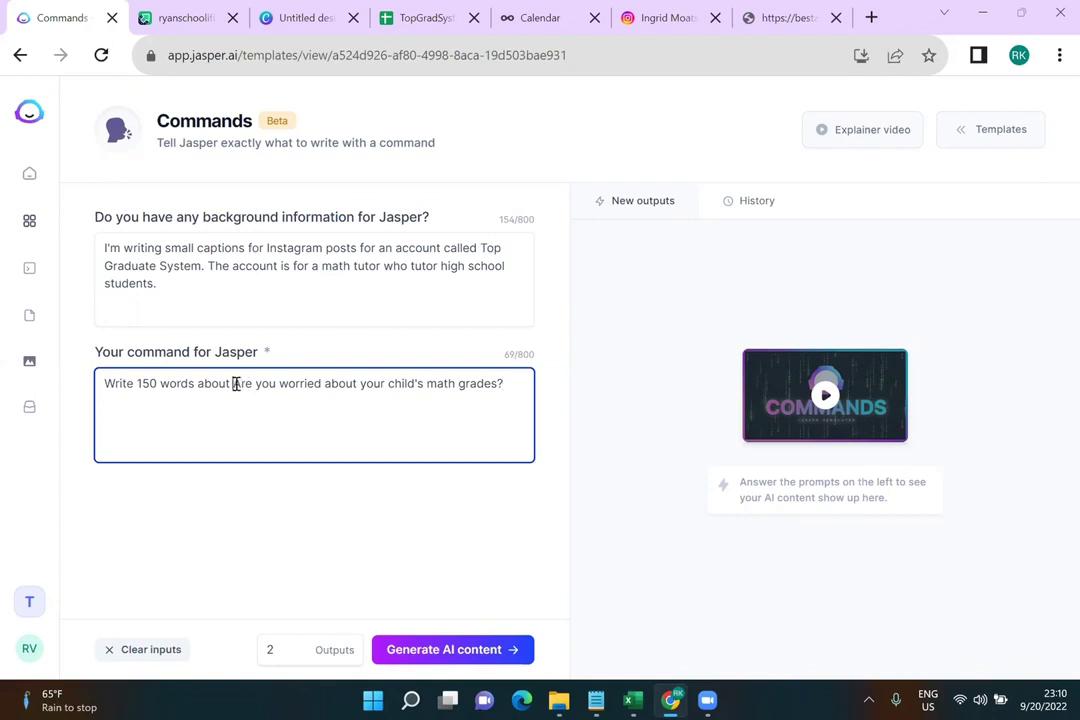
pyautogui.click(236, 385)
pyautogui.write('"')
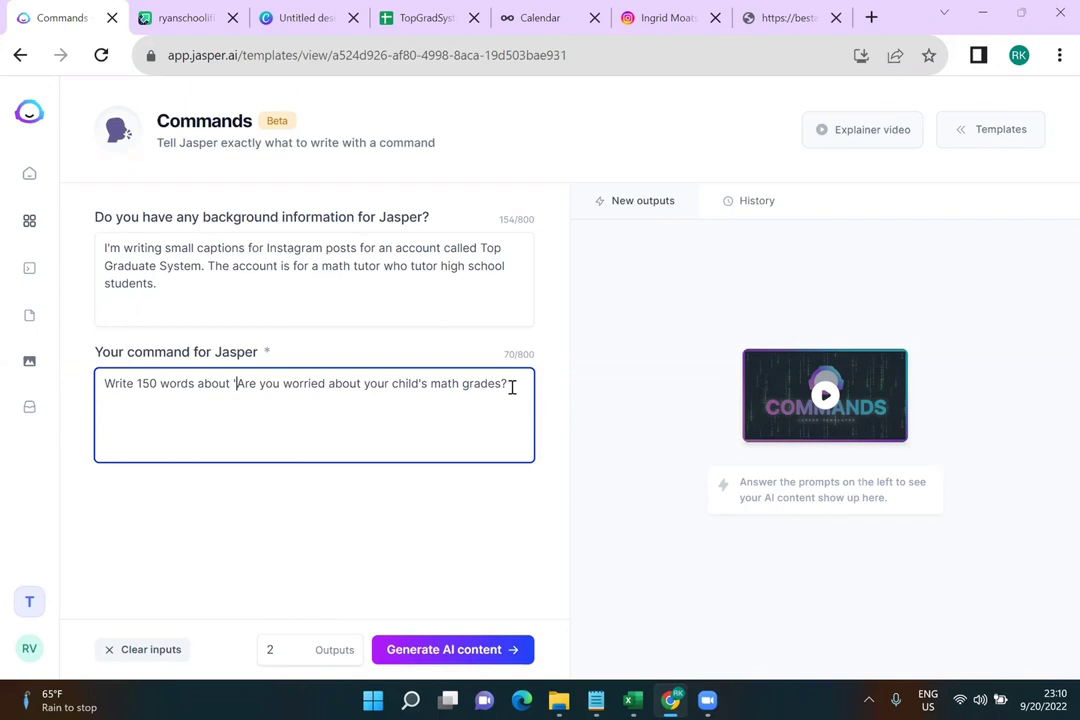
pyautogui.click(509, 385)
pyautogui.write('"')
# Add a line asking for a serious voice pointing to the bio link, then generate captions
pyautogui.press('Return')
pyautogui.write('Write ina')
pyautogui.press('BackSpace')
pyautogui.press('BackSpace')
pyautogui.write('a serious voice. ')
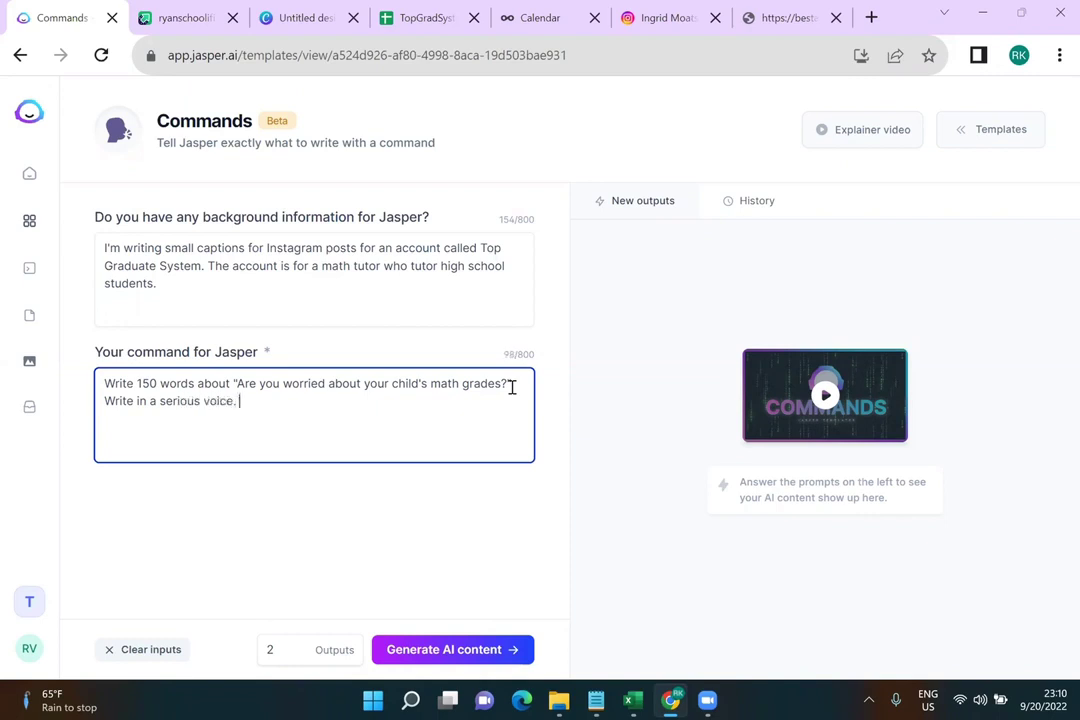
pyautogui.write('Tell people to check out the link in t')
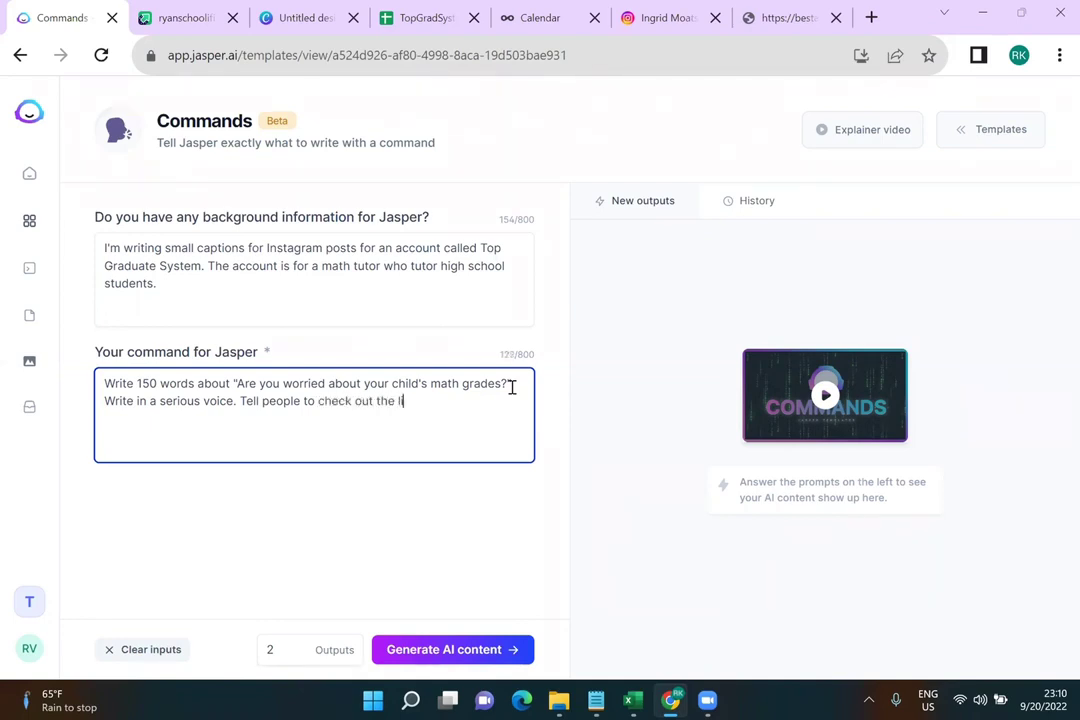
pyautogui.write('he bio for mor')
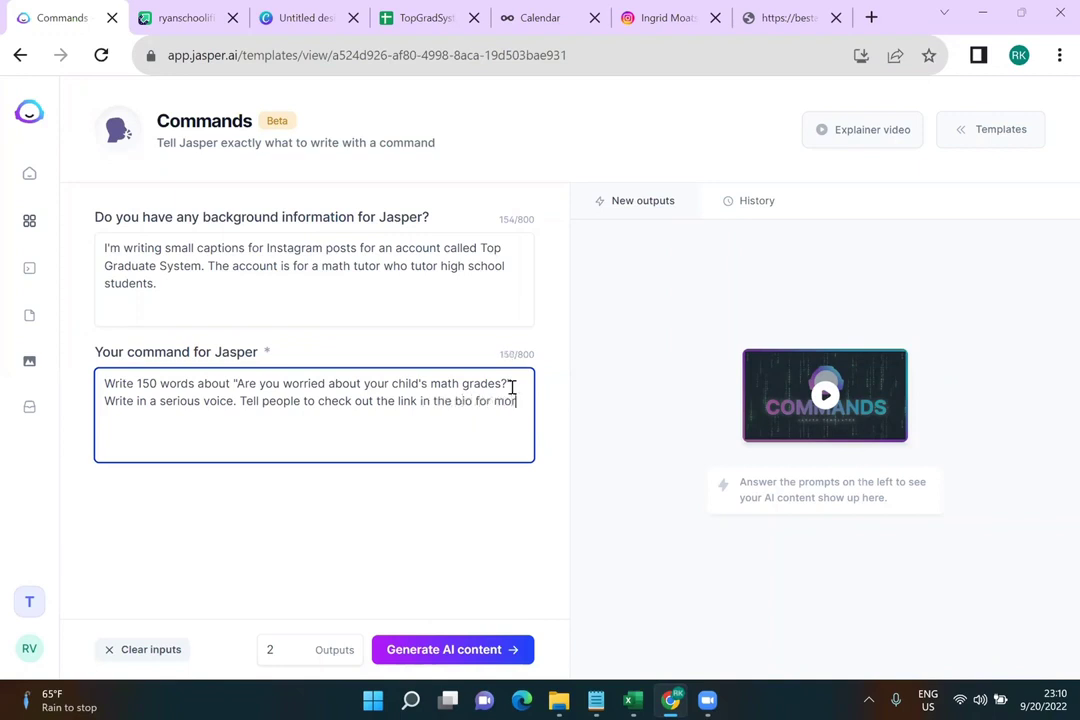
pyautogui.write('e info on')
pyautogui.press('BackSpace')
pyautogui.press('BackSpace')
pyautogui.press('BackSpace')
pyautogui.write('.')
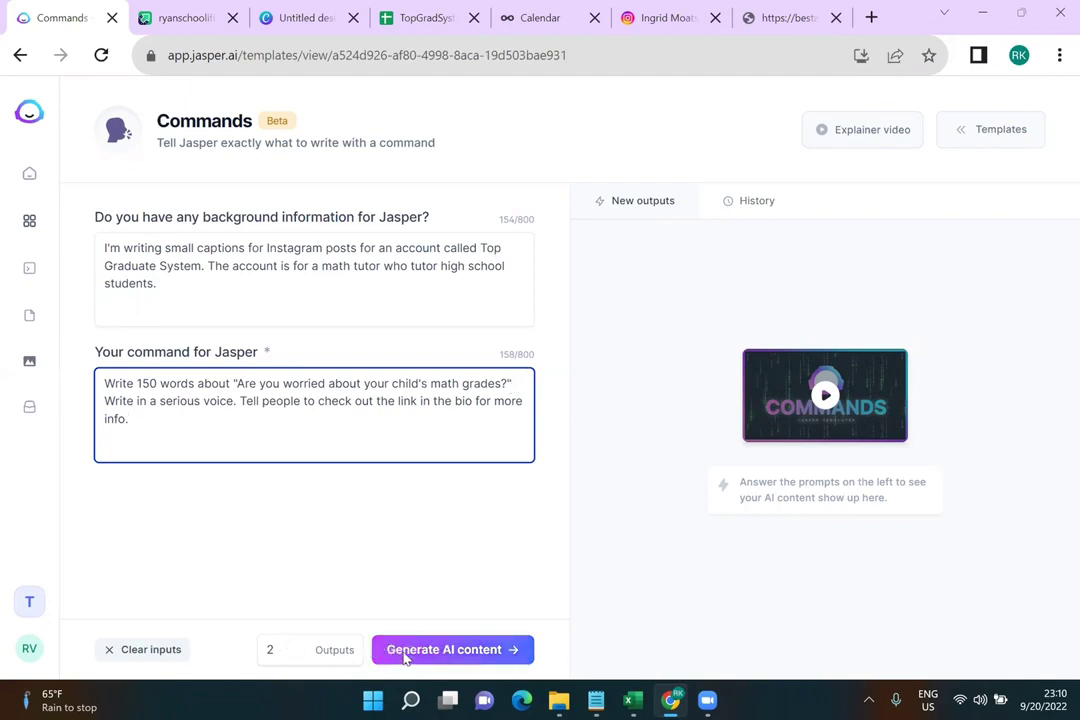
pyautogui.click(405, 652)
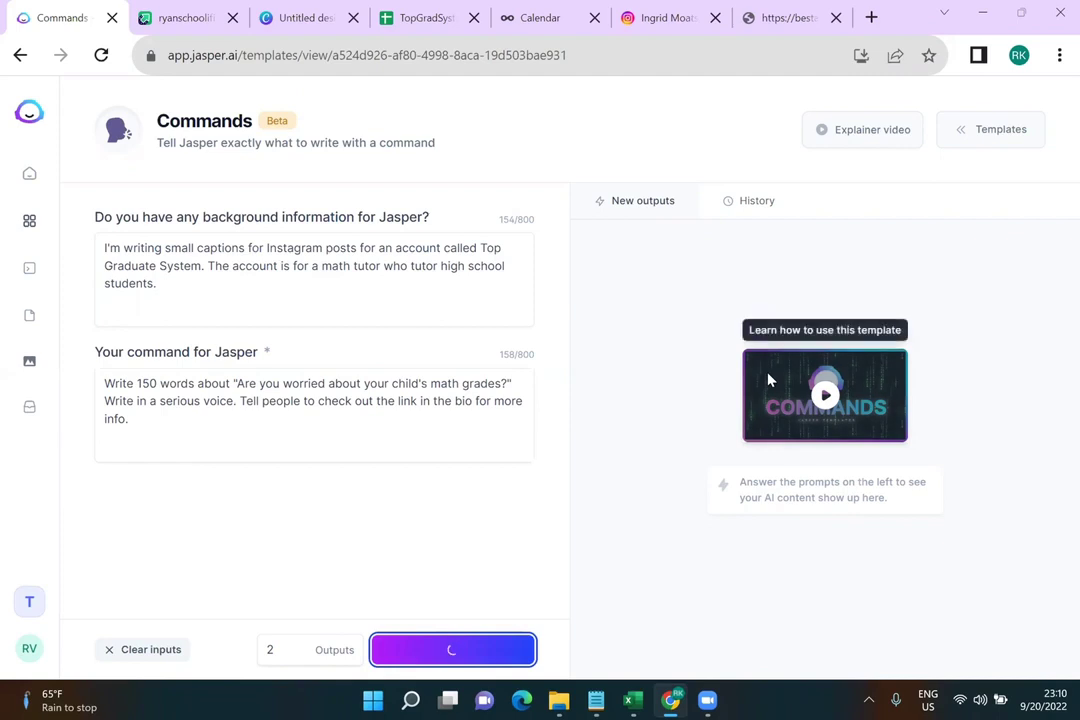
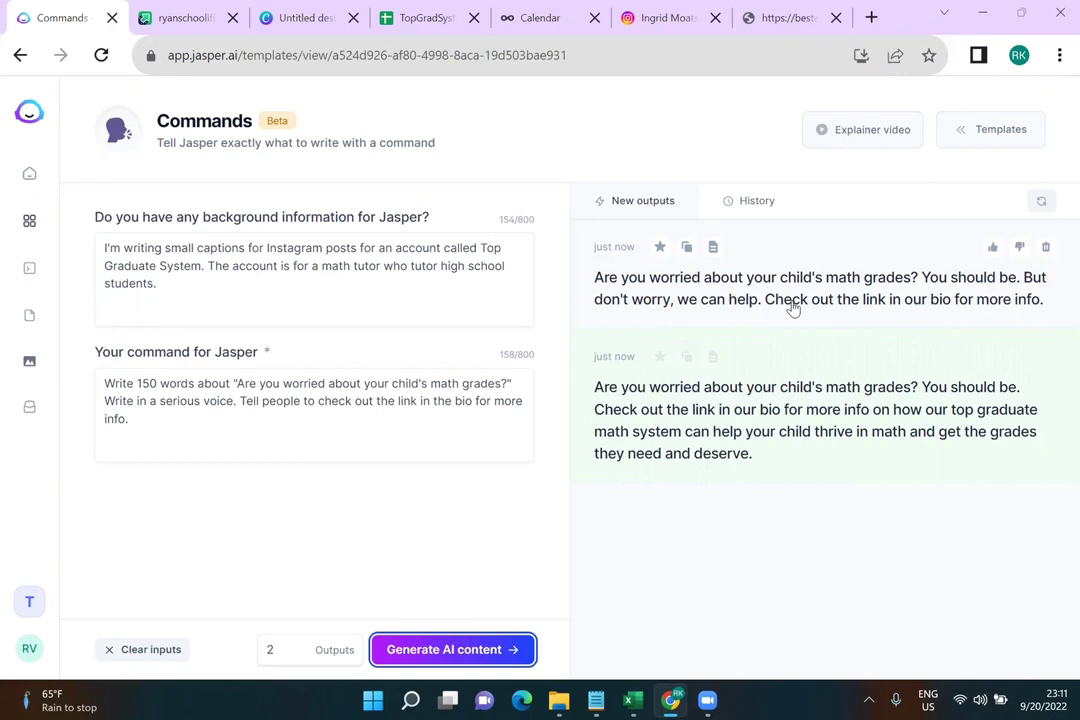
# Change the Jasper command's '150 words' to 'a 200 word post'
pyautogui.click(426, 303)
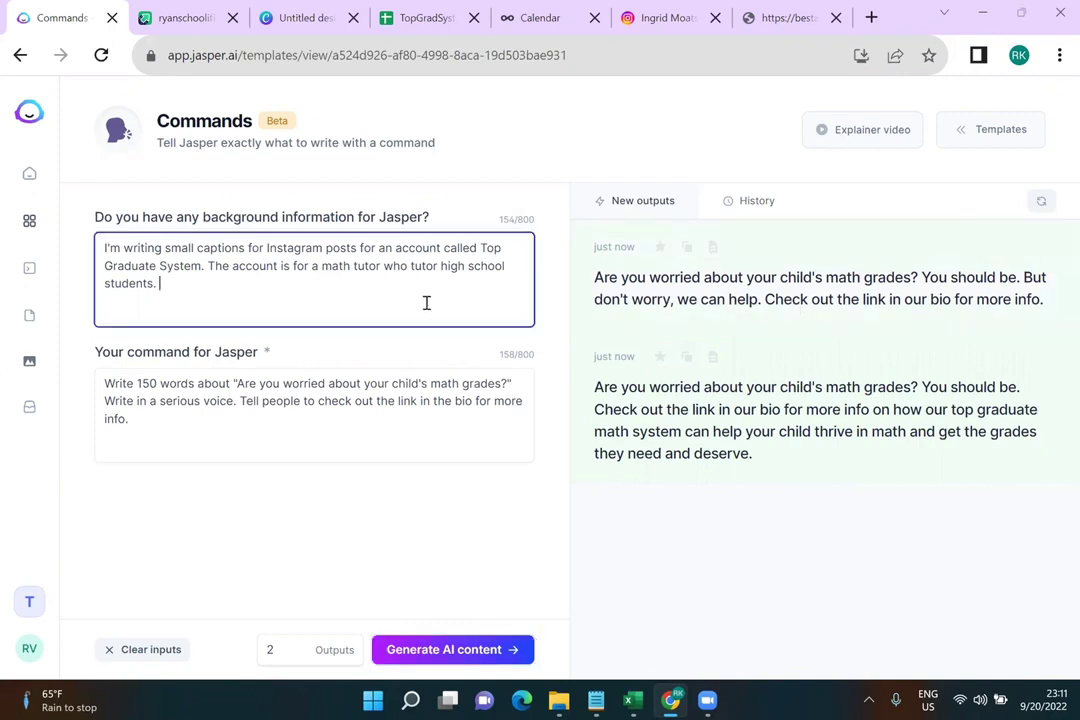
pyautogui.click(379, 415)
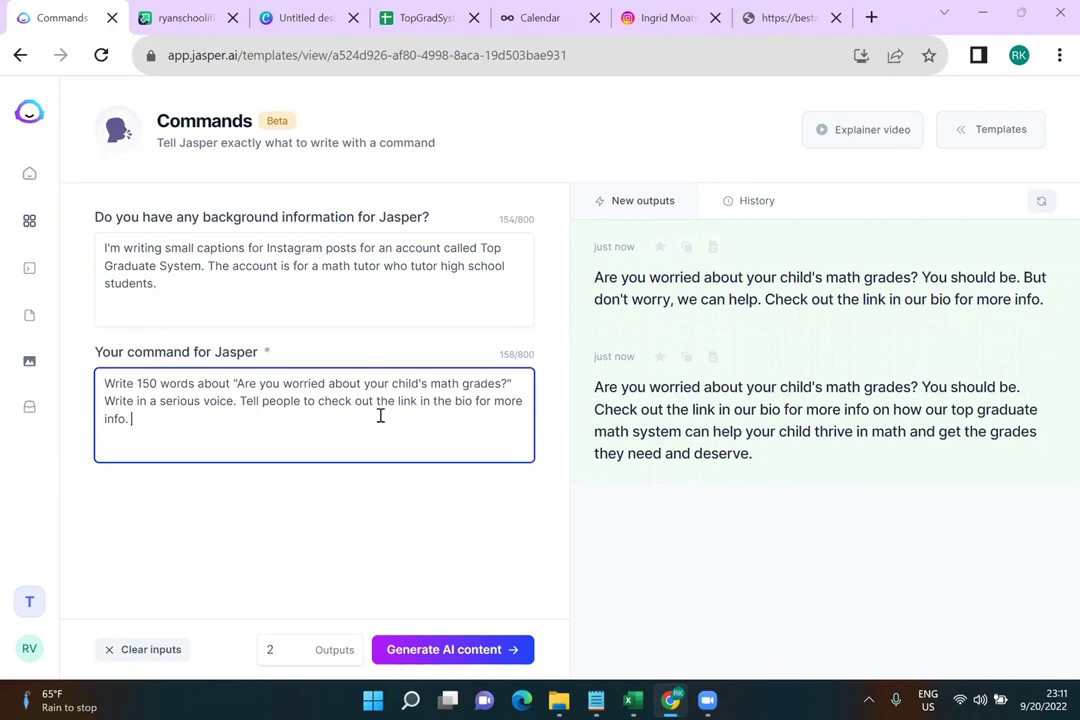
pyautogui.click(157, 381)
pyautogui.press('BackSpace')
pyautogui.press('BackSpace')
pyautogui.press('BackSpace')
pyautogui.write('200')
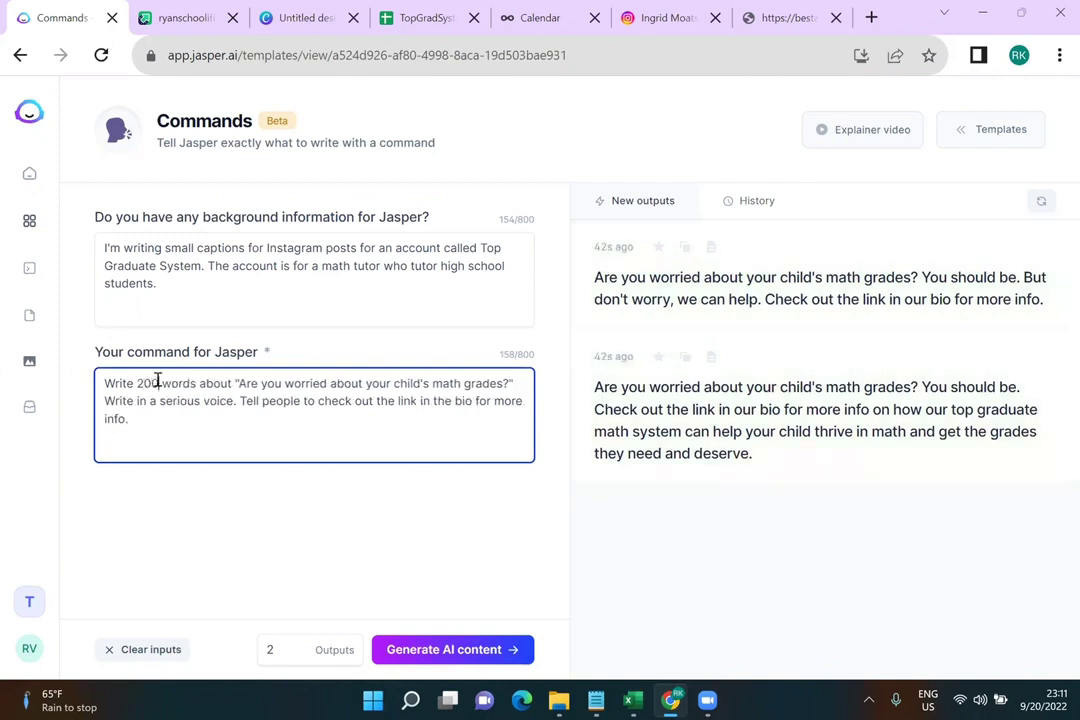
pyautogui.press('Right')
pyautogui.press('Right')
pyautogui.press('Right')
pyautogui.press('Right')
pyautogui.press('Right')
pyautogui.press('Right')
pyautogui.press('BackSpace')
pyautogui.write('post')
pyautogui.click(138, 383)
pyautogui.write('a')
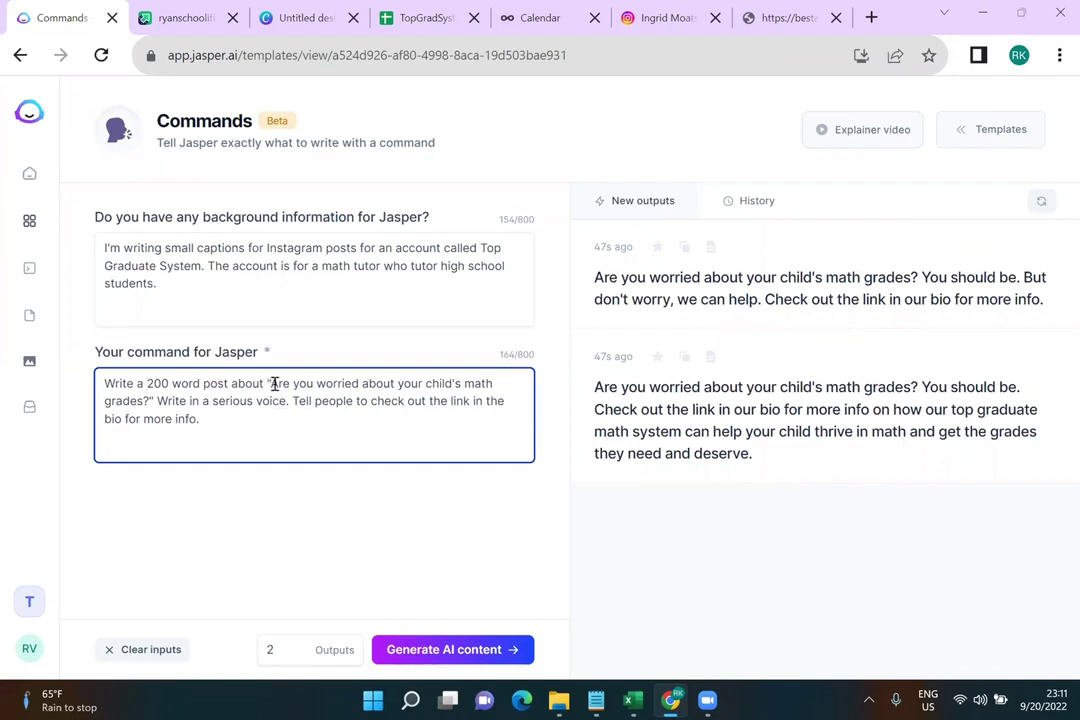
# Replace the quoted question with 'what to do if you are worried about your child's math grades.'
pyautogui.moveTo(269, 383); pyautogui.dragTo(146, 408)
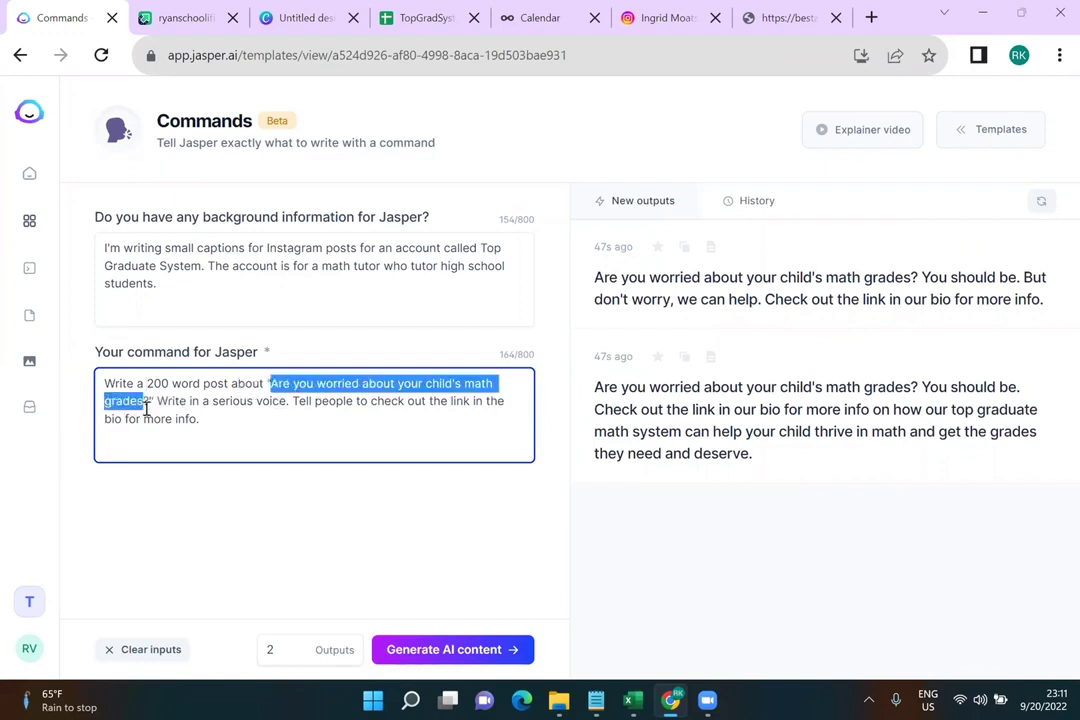
pyautogui.write('what do')
pyautogui.press('BackSpace')
pyautogui.press('BackSpace')
pyautogui.press('BackSpace')
pyautogui.press('BackSpace')
pyautogui.press('BackSpace')
pyautogui.press('BackSpace')
pyautogui.press('BackSpace')
pyautogui.press('BackSpace')
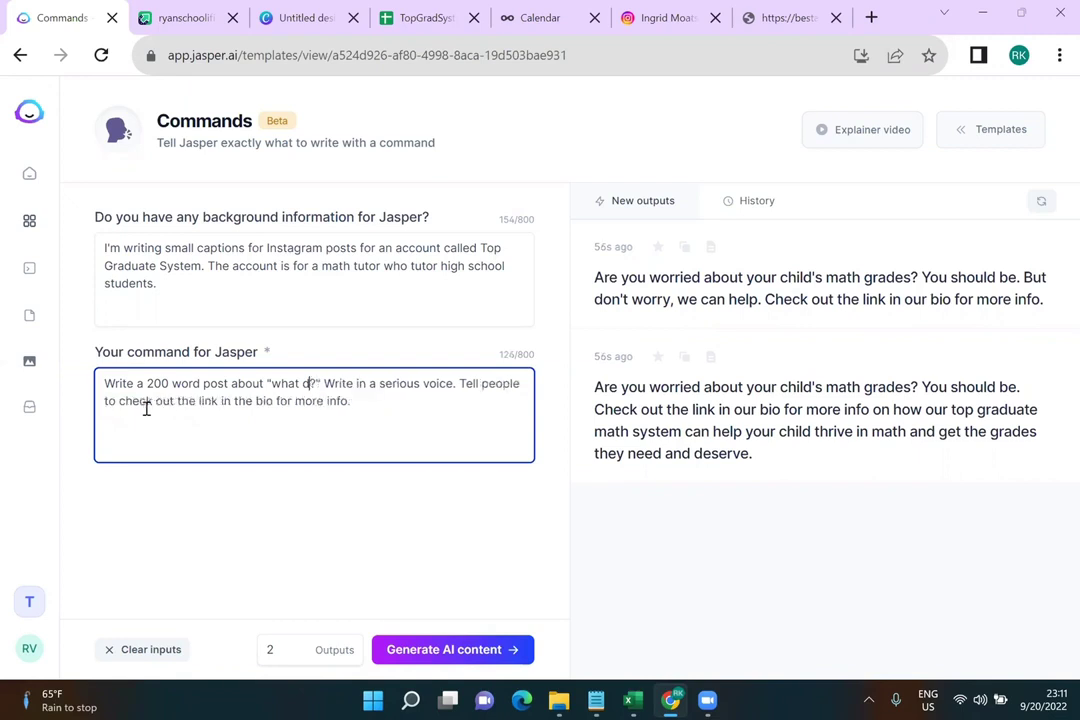
pyautogui.write('what to do if yo')
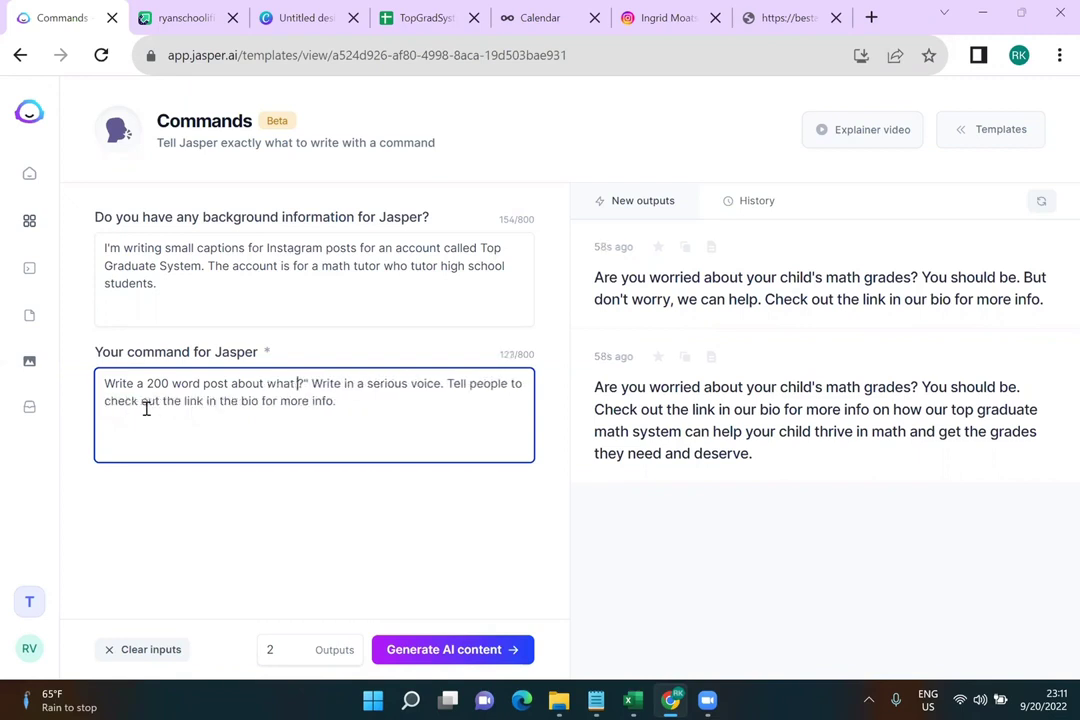
pyautogui.write('u are worried abo')
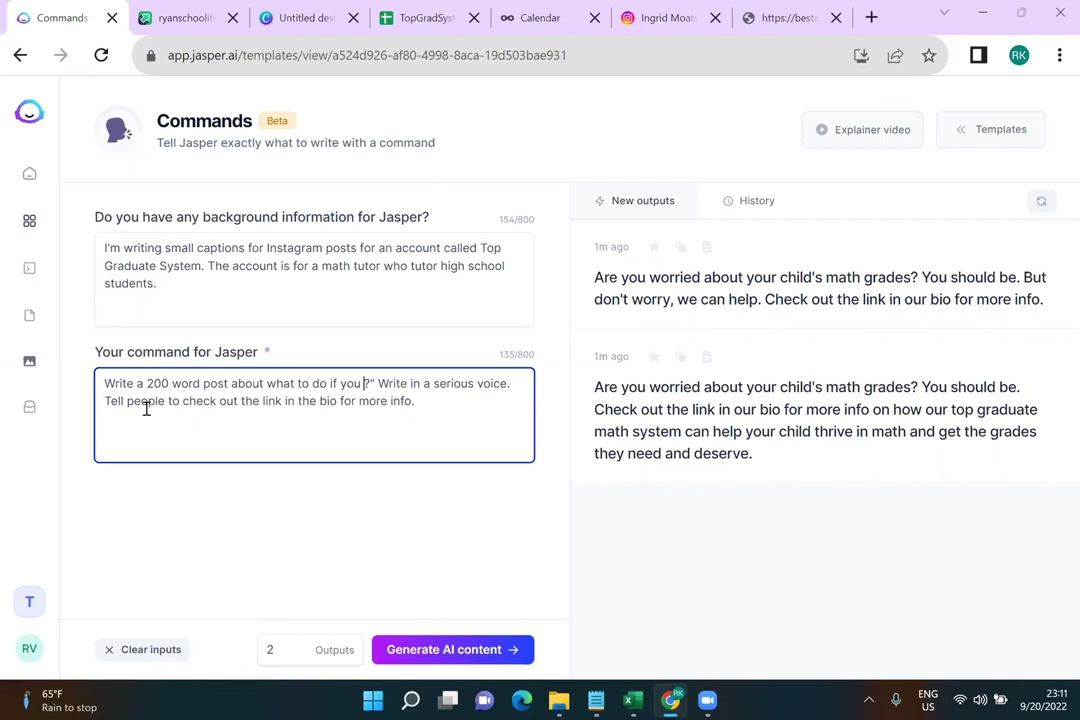
pyautogui.write("ut your child's math ")
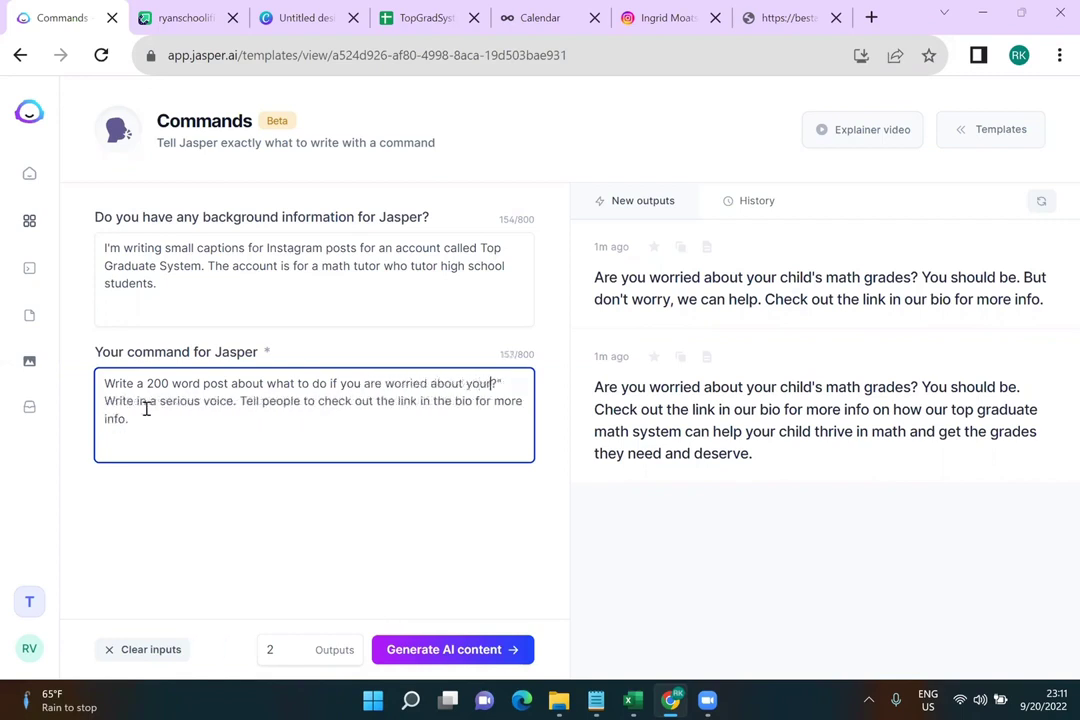
pyautogui.write('grades.')
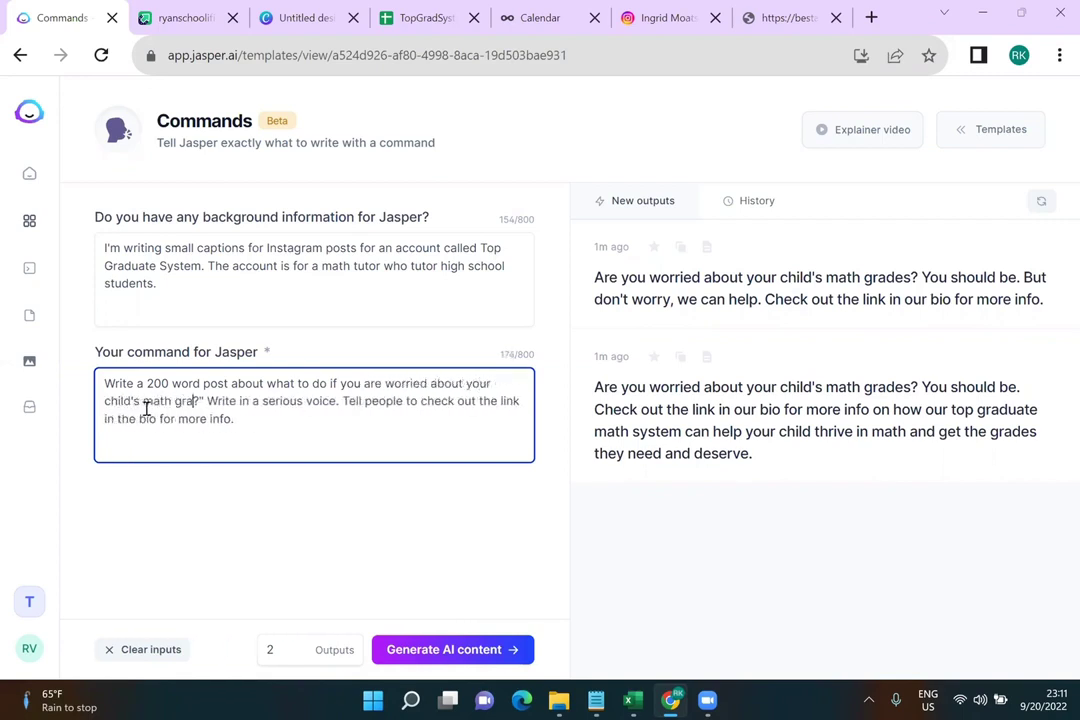
pyautogui.press('BackSpace')
pyautogui.press('BackSpace')
pyautogui.press('BackSpace')
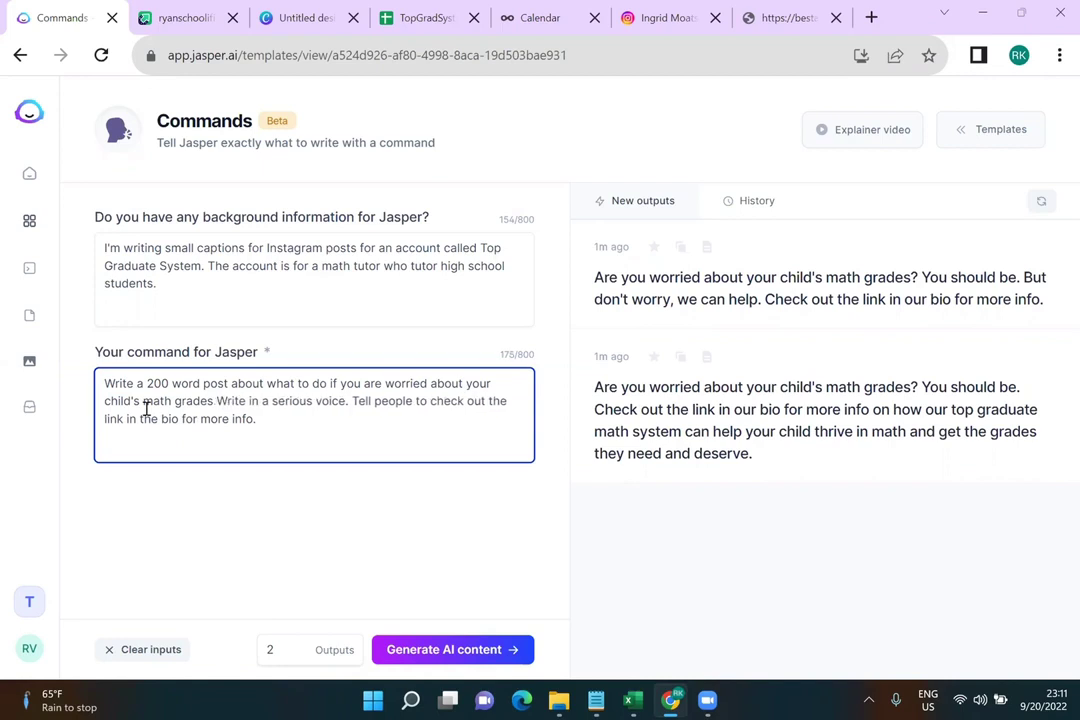
pyautogui.write('.')
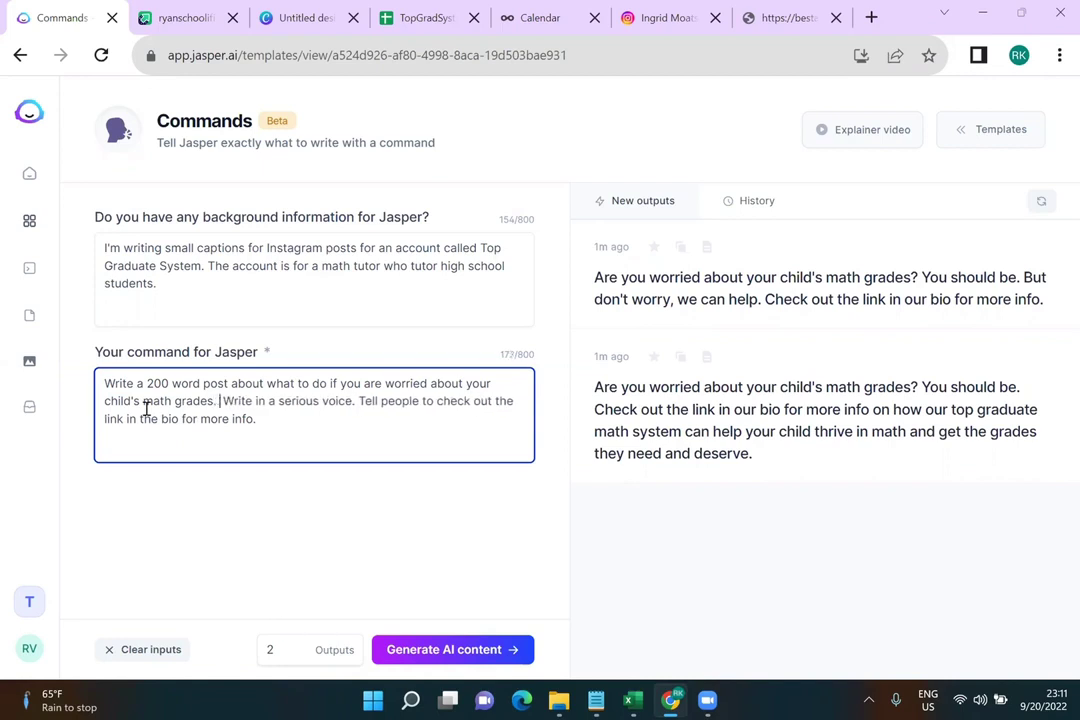
# Add ', but hopeful' after the serious voice instruction in the command
pyautogui.click(353, 401)
pyautogui.write(', but hopeful')
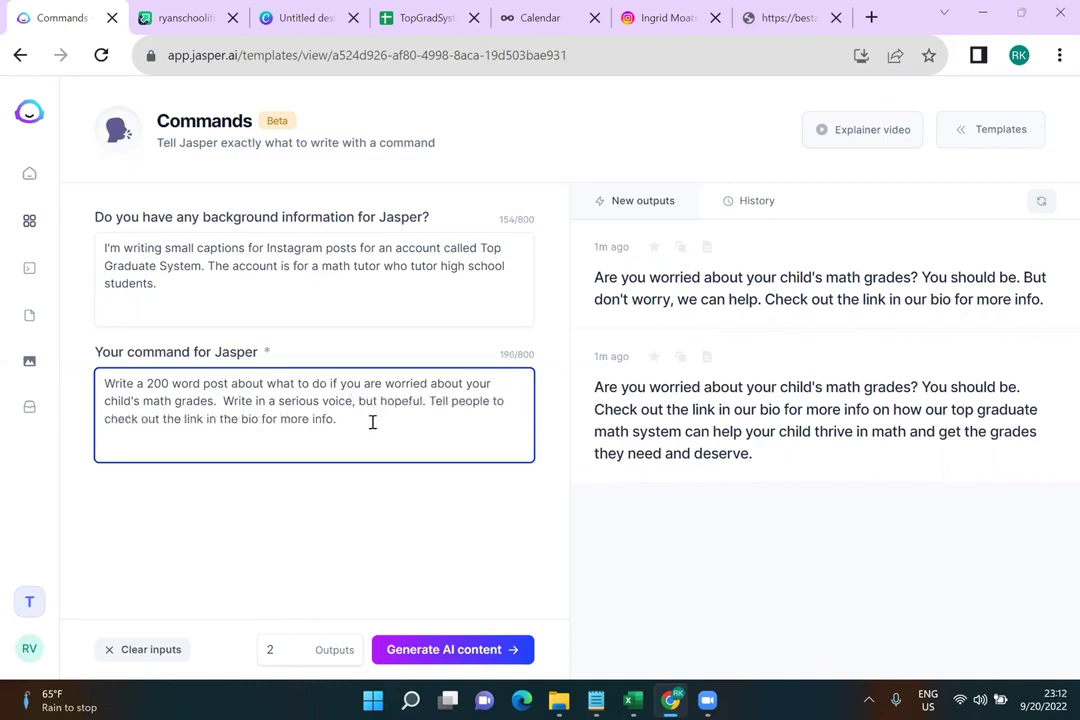
pyautogui.click(389, 421)
# Add the tutors' perfect-ACT-score story to the background and generate new posts
pyautogui.click(367, 288)
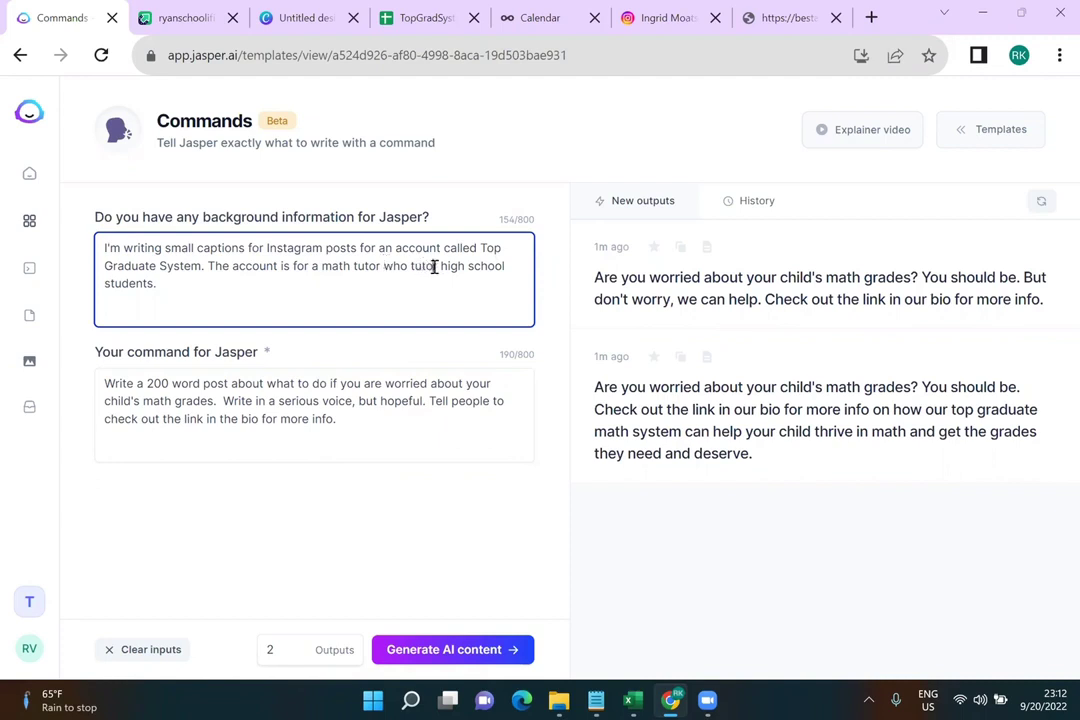
pyautogui.click(436, 266)
pyautogui.write('s')
pyautogui.click(385, 266)
pyautogui.write('who ')
pyautogui.write('helped her son get a ')
pyautogui.write('perfect score on th')
pyautogui.write('e ACT. She ')
pyautogui.write('know')
pyautogui.press('Right')
pyautogui.press('Right')
pyautogui.press('Right')
pyautogui.press('Right')
pyautogui.press('BackSpace')
pyautogui.press('BackSpace')
pyautogui.press('BackSpace')
pyautogui.press('BackSpace')
pyautogui.press('BackSpace')
pyautogui.press('BackSpace')
pyautogui.press('BackSpace')
pyautogui.press('BackSpace')
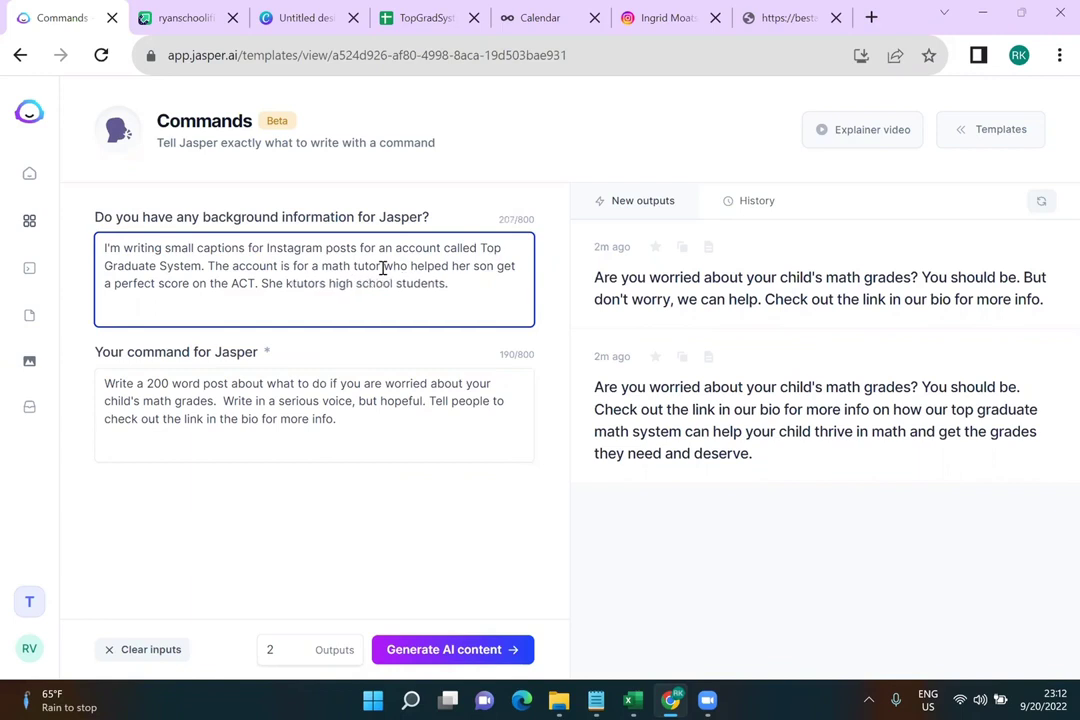
pyautogui.press('BackSpace')
pyautogui.write('now')
pyautogui.click(462, 281)
pyautogui.write('to get the best grade possible.')
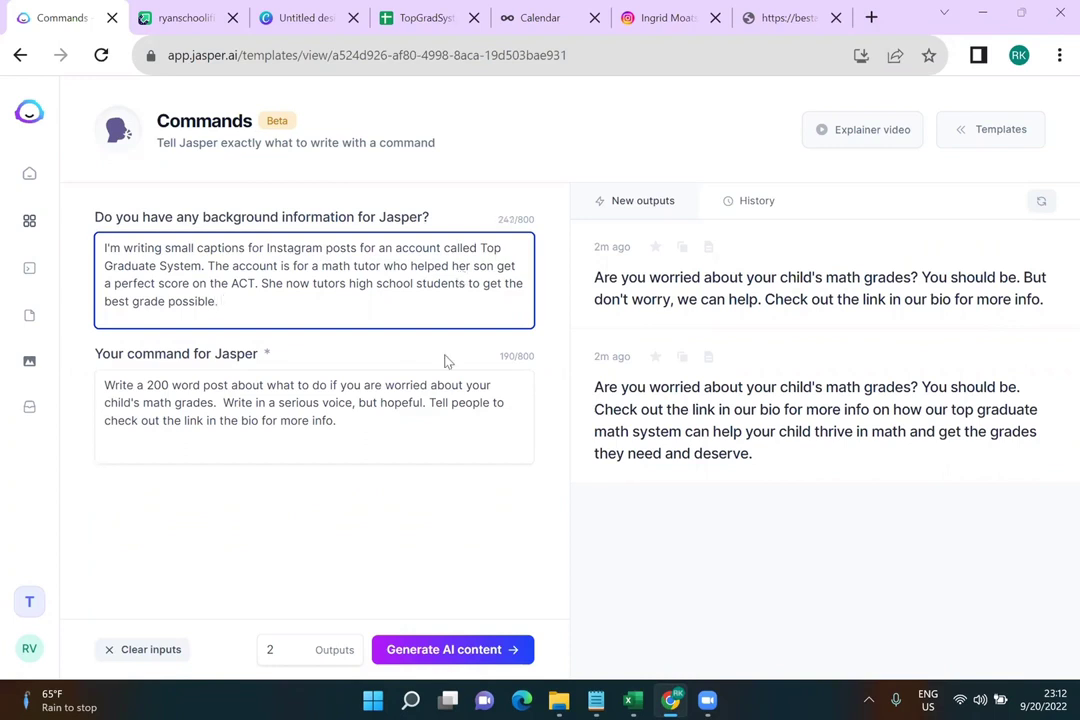
pyautogui.click(455, 649)
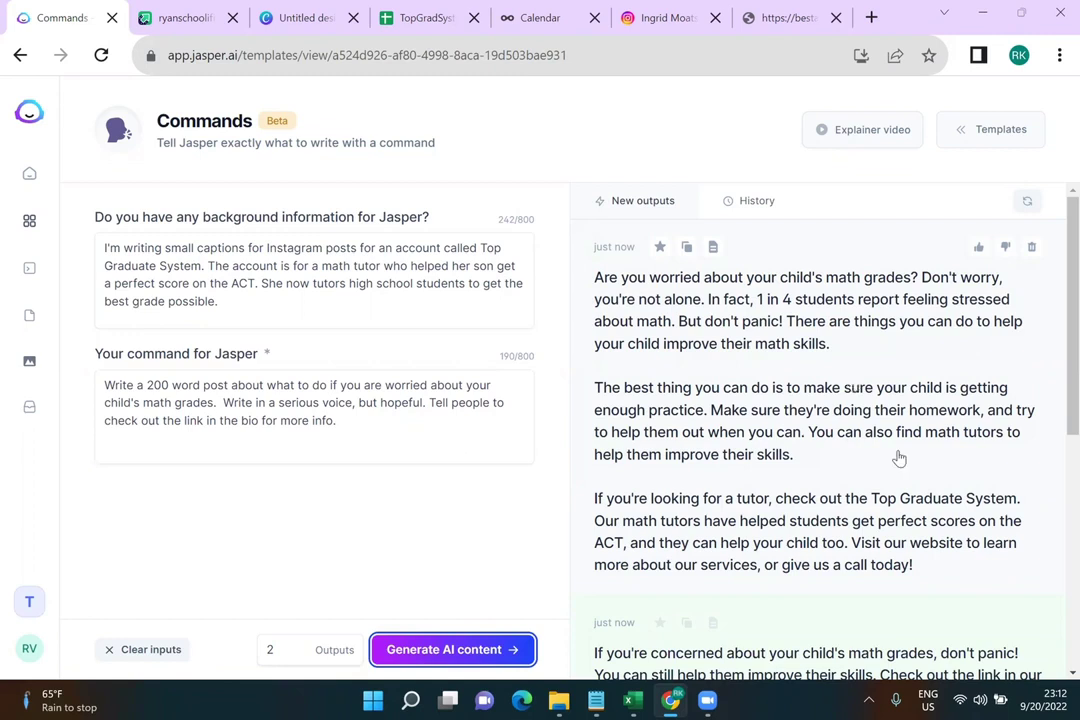
# Copy the first new post, which recommends Top Graduate System tutors, and open it in full view
pyautogui.scroll(-1, 899, 458)
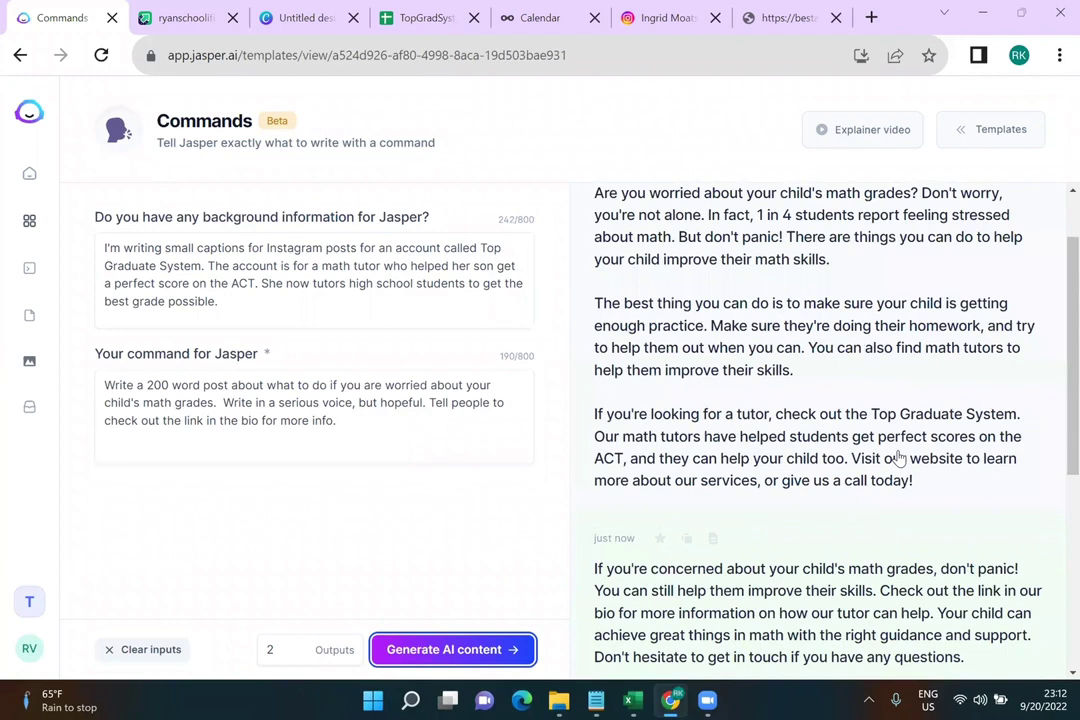
pyautogui.scroll(-1, 899, 458)
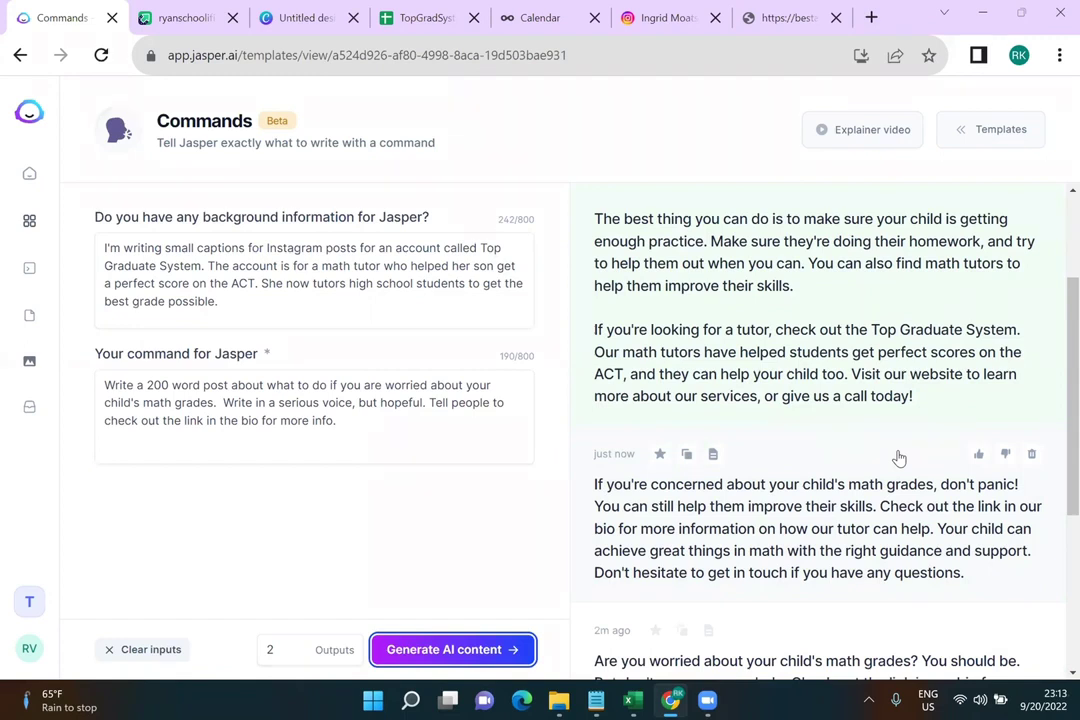
pyautogui.scroll(2, 899, 458)
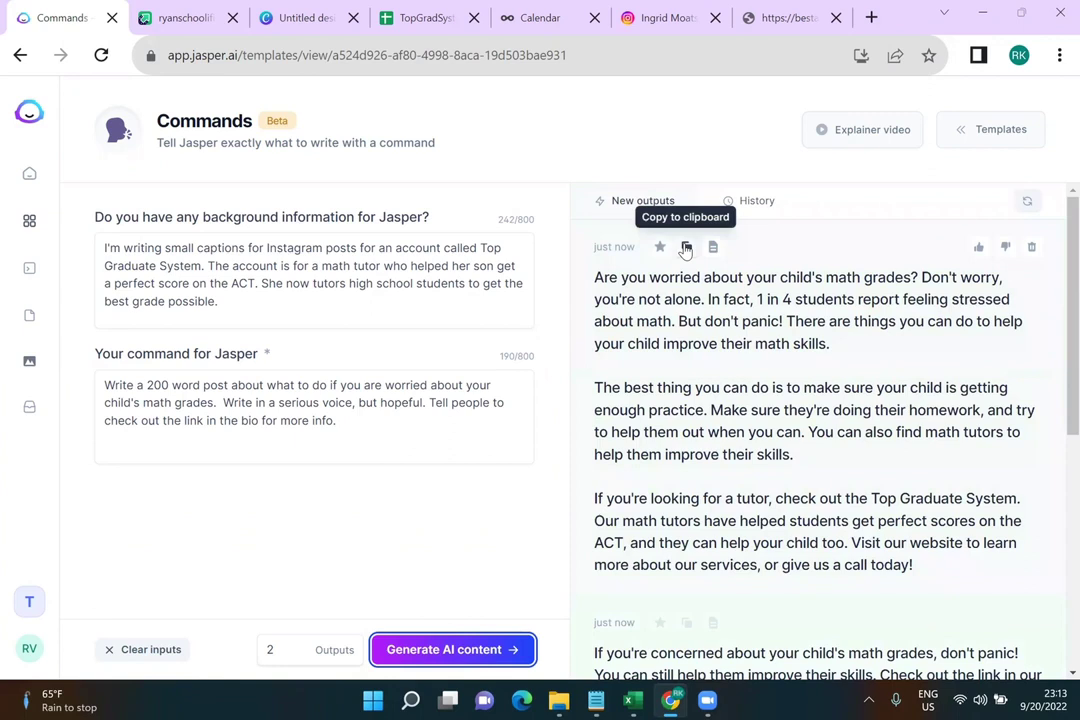
pyautogui.click(686, 248)
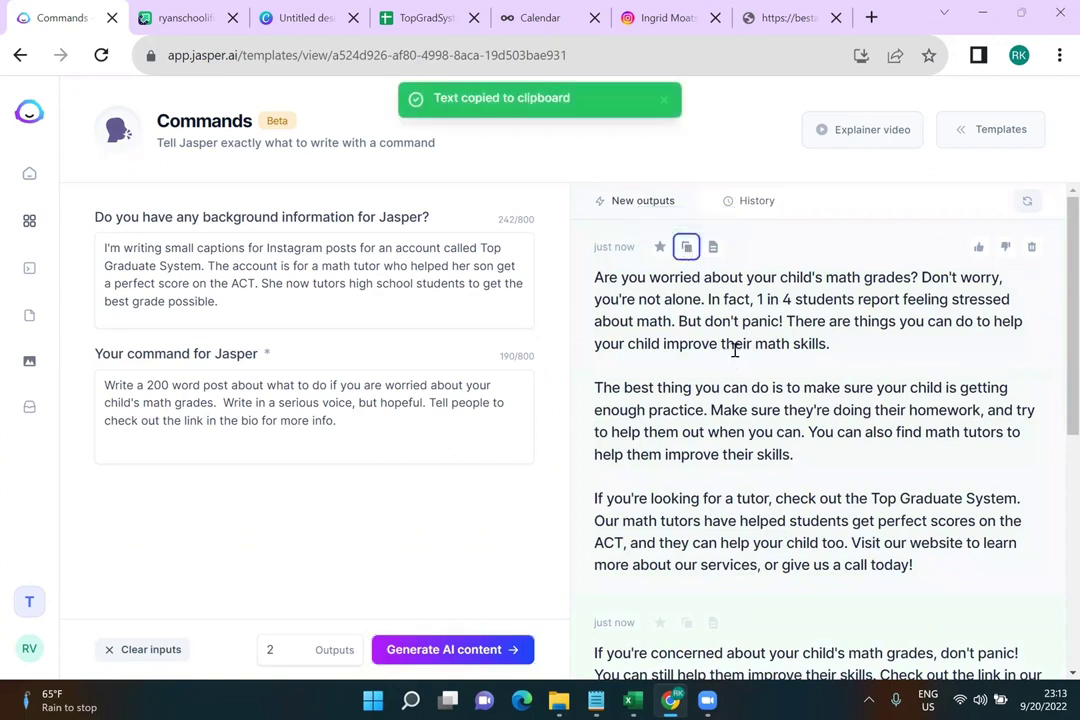
pyautogui.click(620, 298)
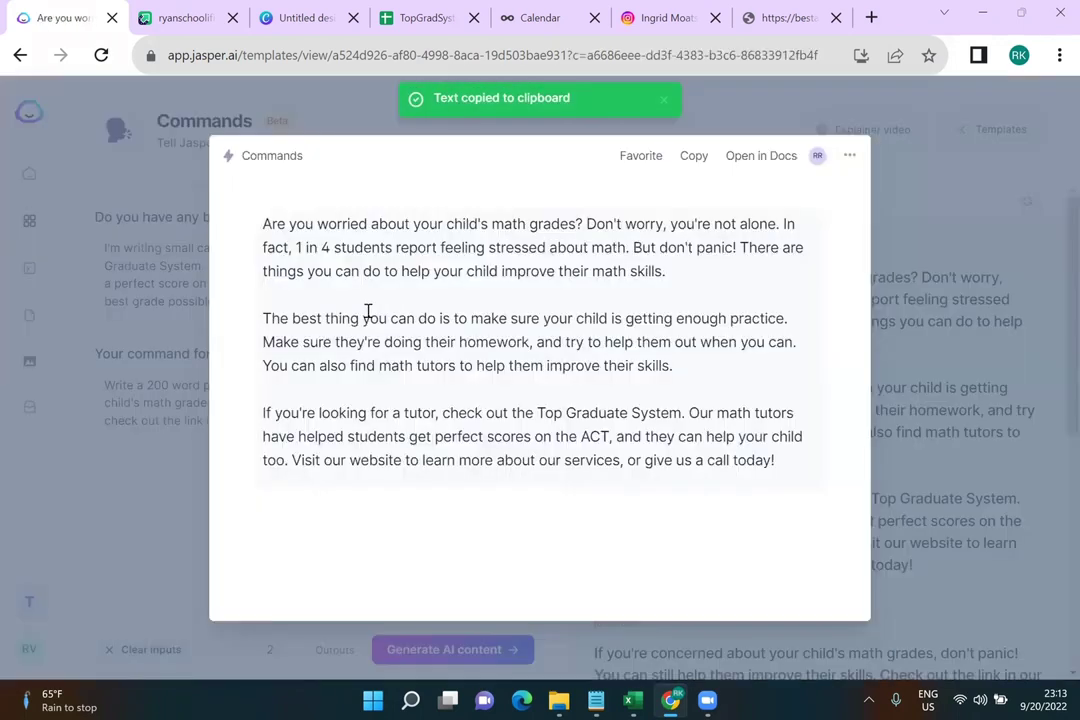
# Remove the line breaks so the post becomes one paragraph, then copy it from the modal
pyautogui.click(263, 319)
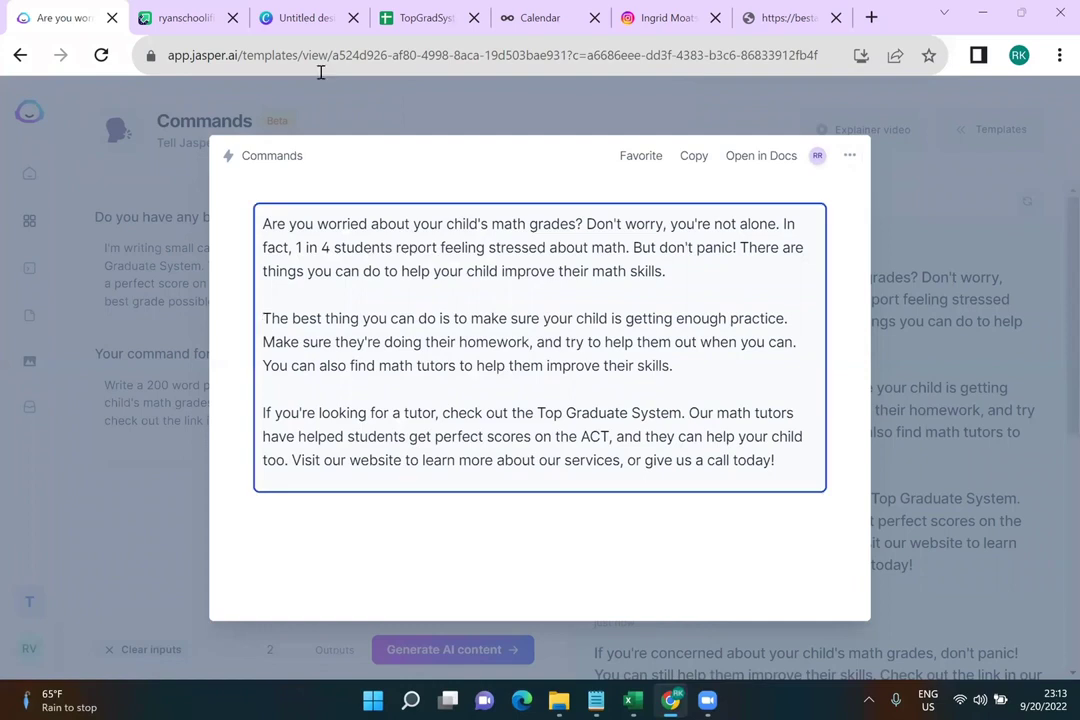
pyautogui.moveTo(428, 15)
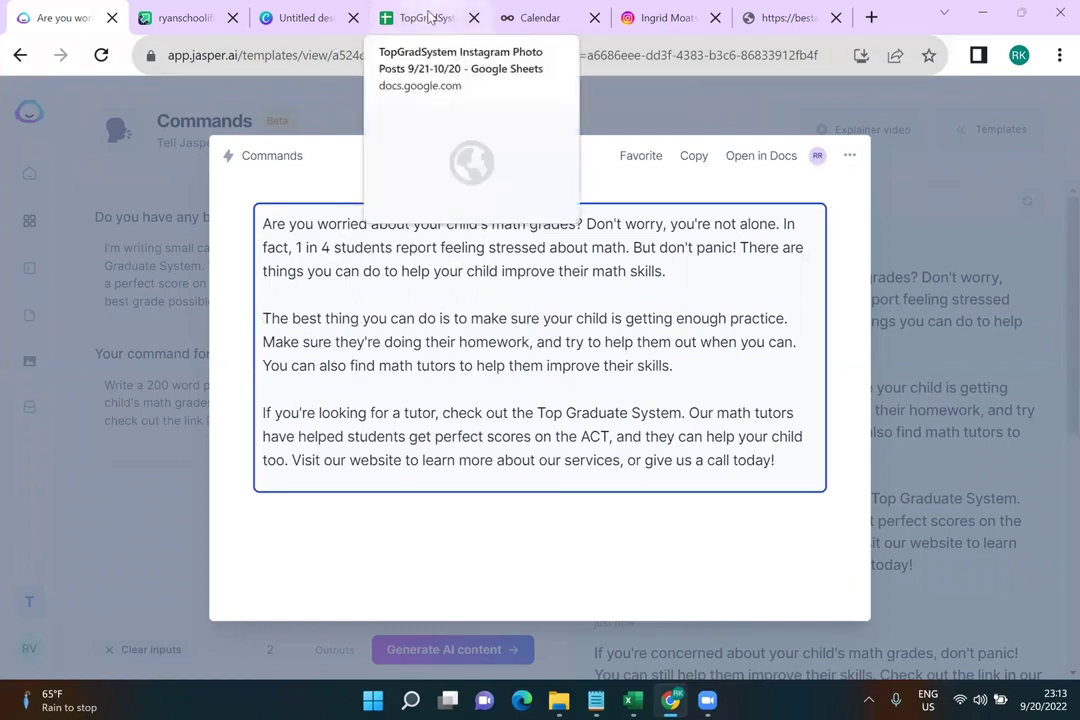
pyautogui.click(428, 17)
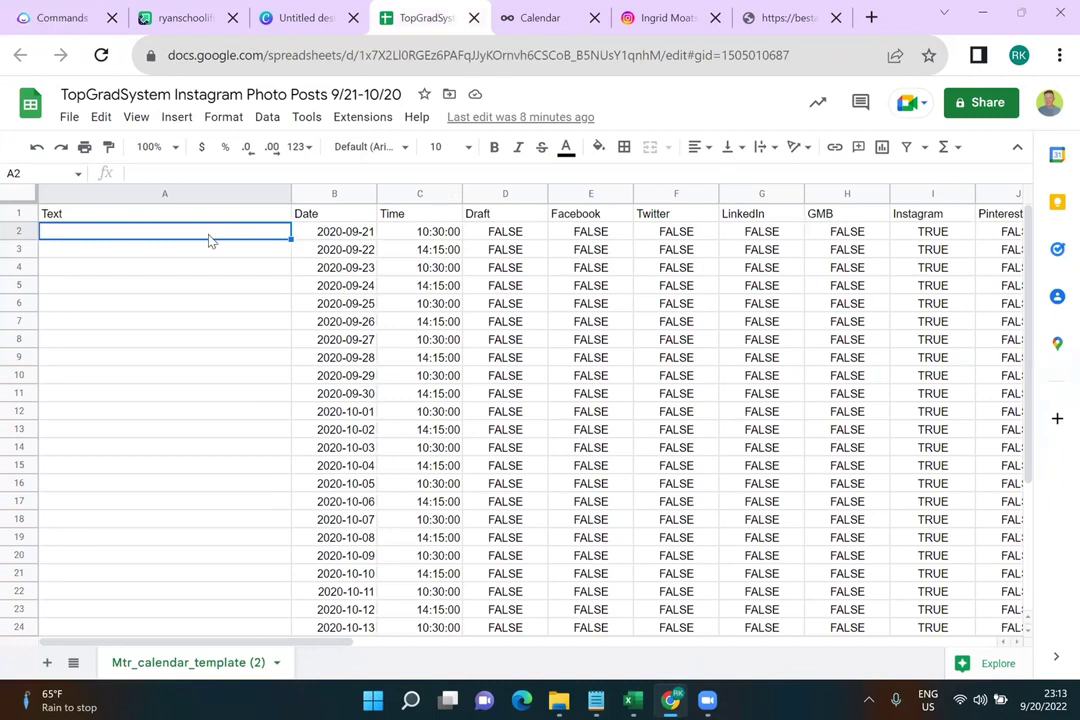
pyautogui.click(62, 17)
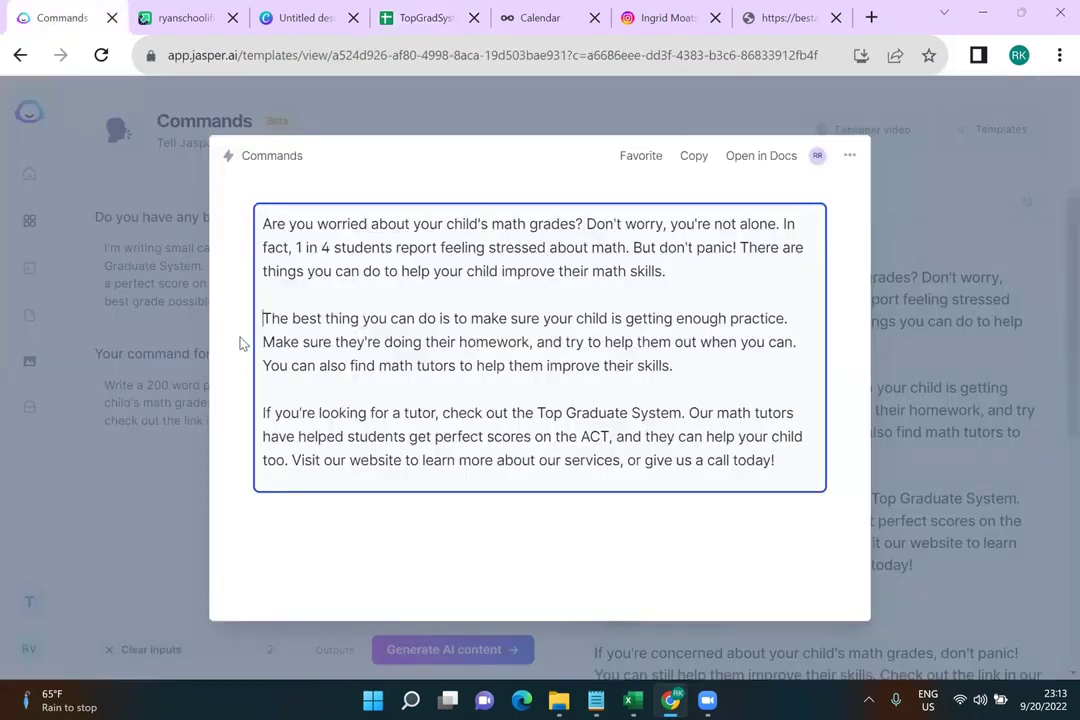
pyautogui.press('BackSpace')
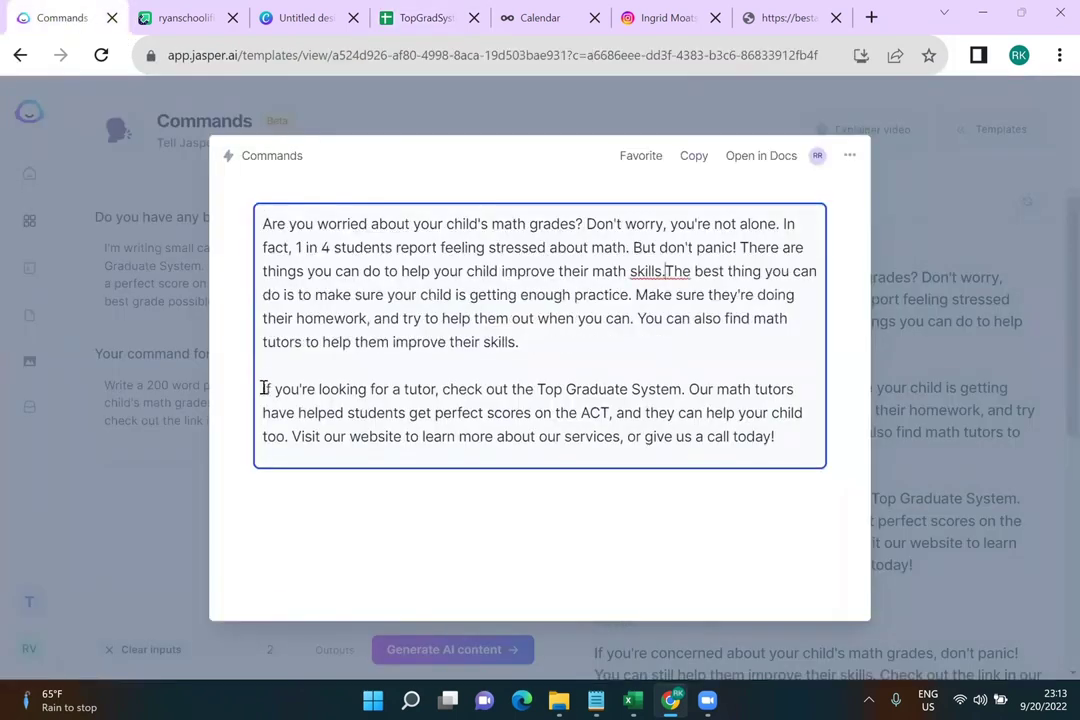
pyautogui.click(265, 389)
pyautogui.press('BackSpace')
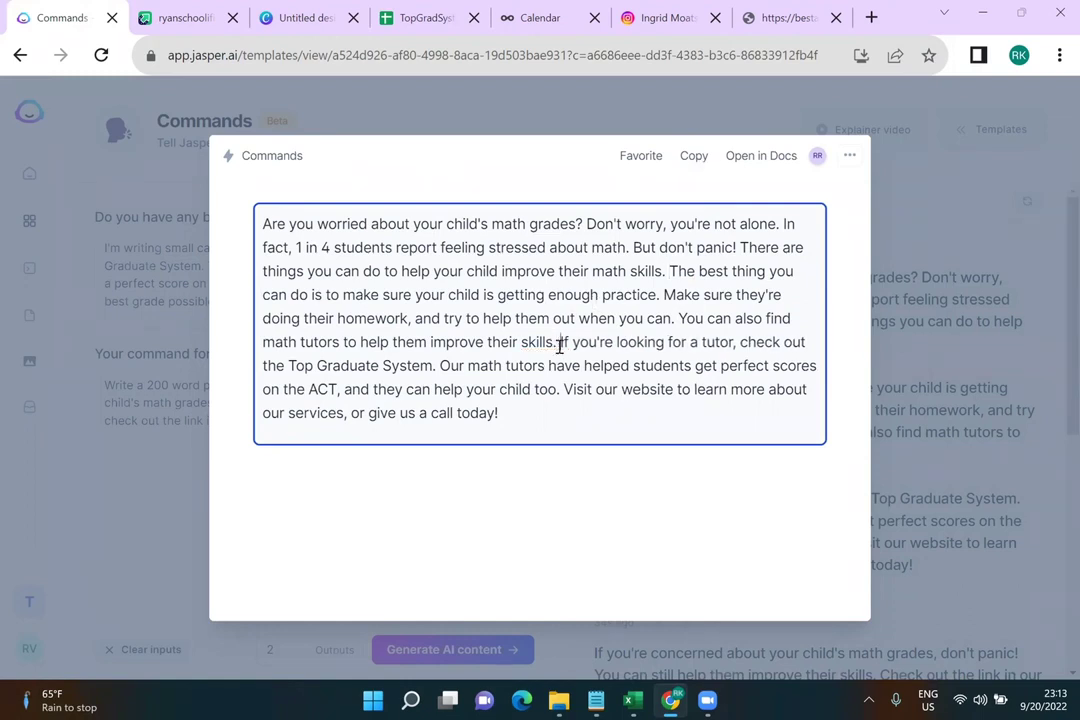
pyautogui.click(695, 158)
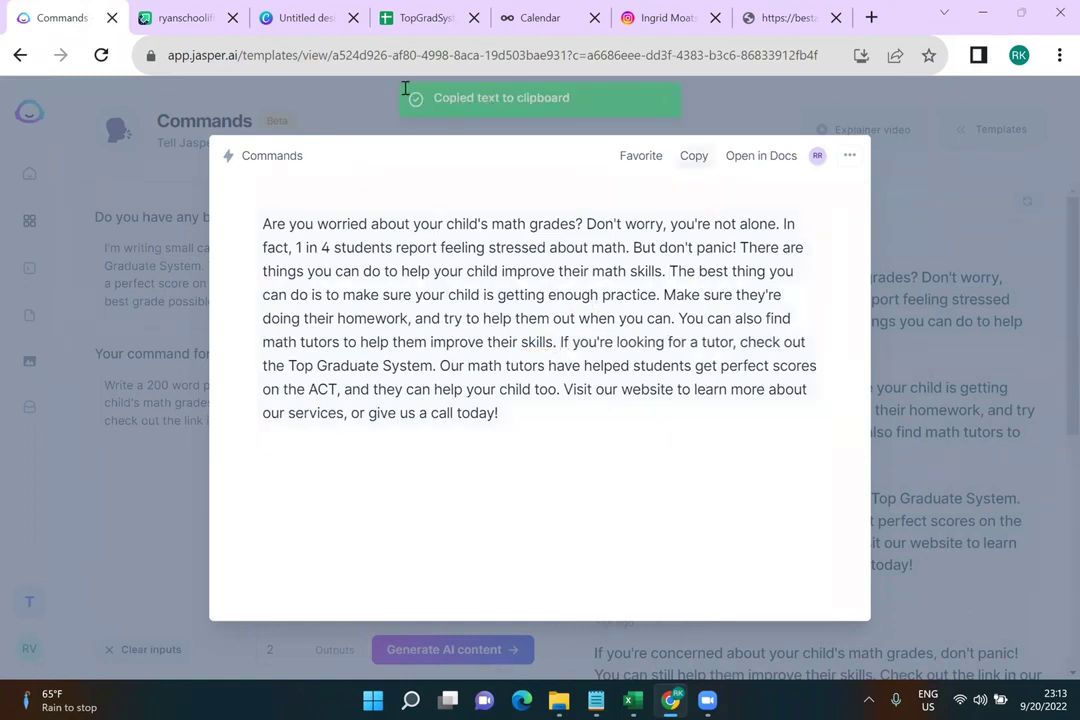
# Paste the merged math-grades post into cell A2 of the TopGradSystem calendar
pyautogui.click(424, 22)
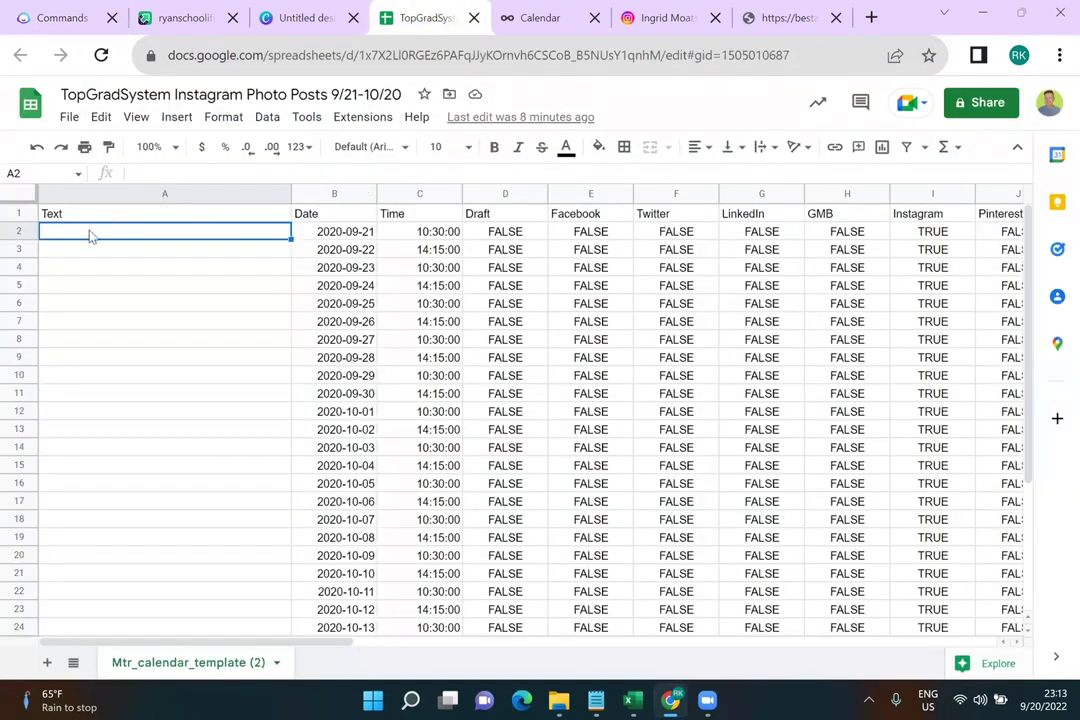
pyautogui.hotkey('ctrl', 'v')
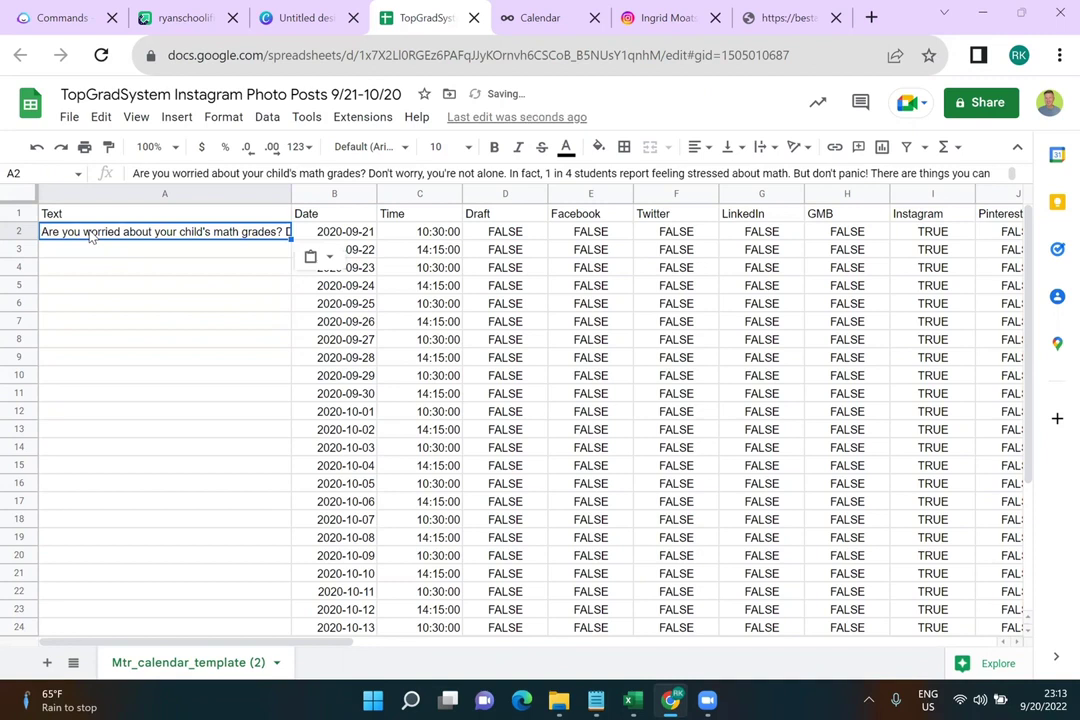
pyautogui.click(150, 292)
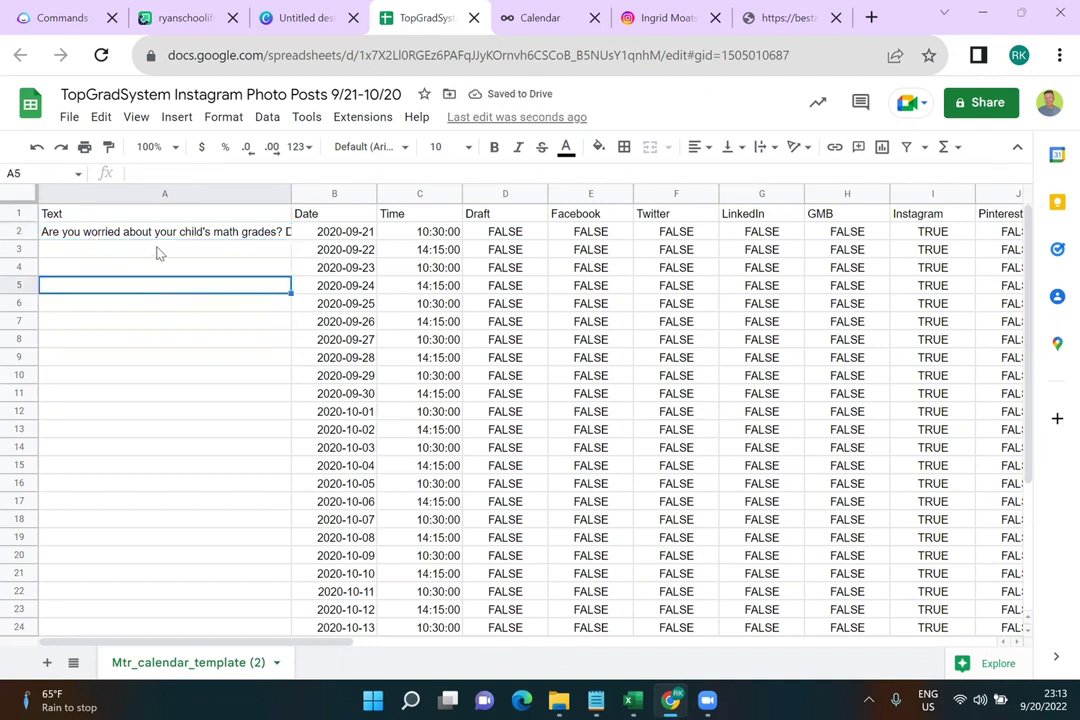
pyautogui.click(157, 254)
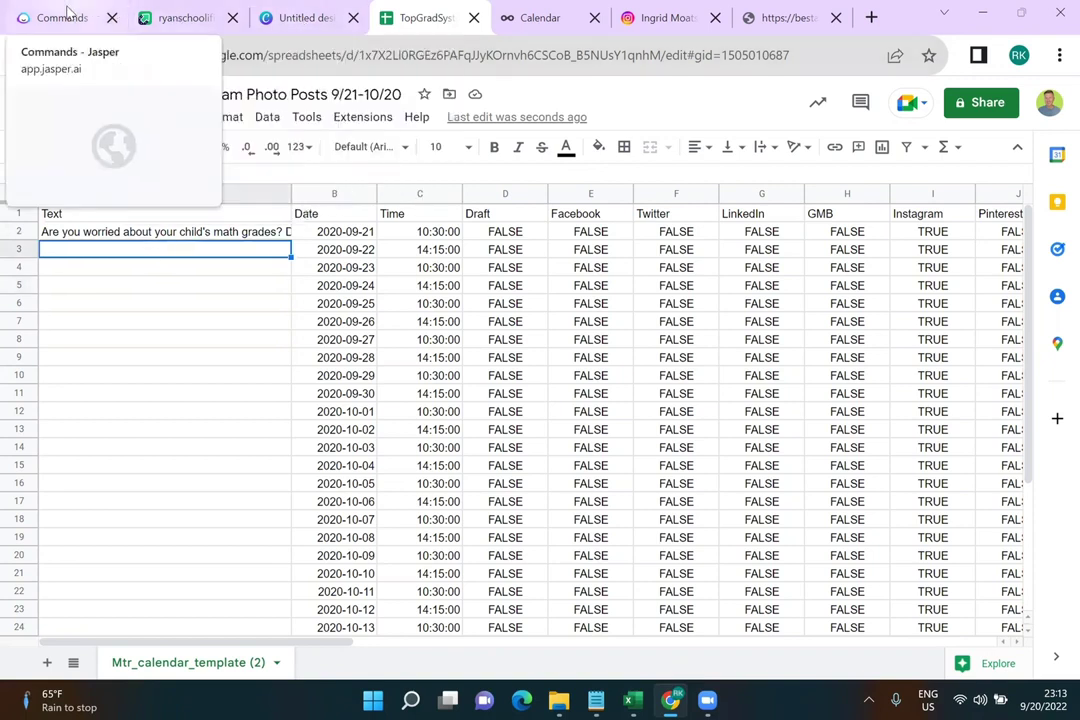
# Copy Jasper's top 'don't panic' math-grades caption and return to the calendar spreadsheet
pyautogui.click(60, 17)
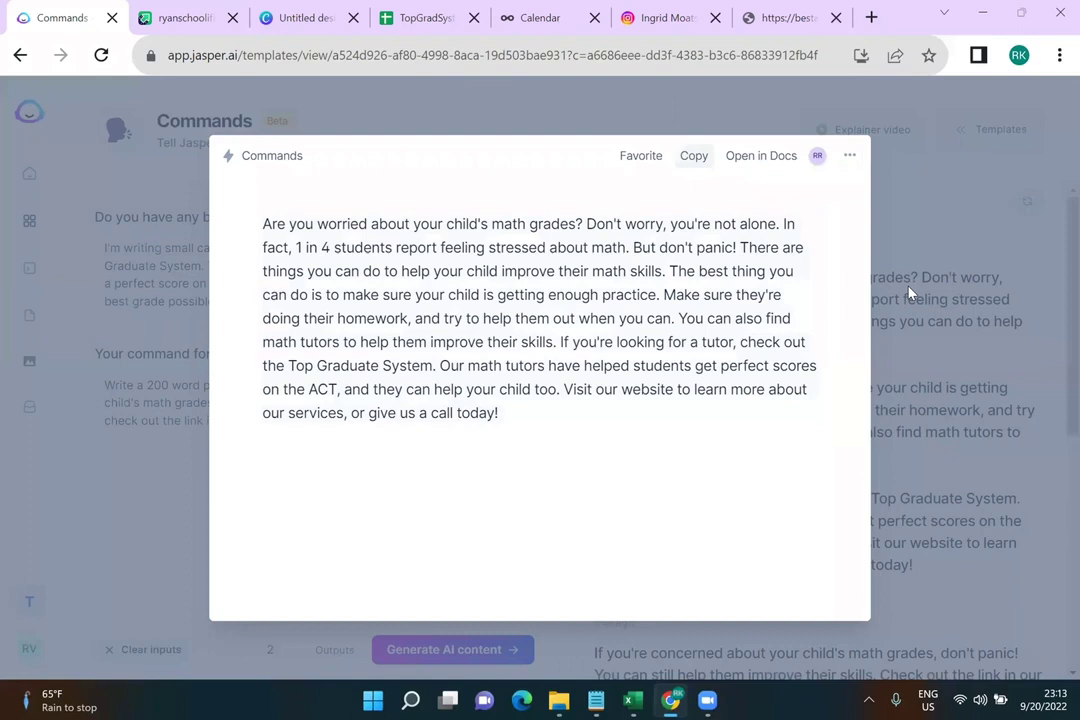
pyautogui.click(905, 222)
pyautogui.scroll(-5, 883, 385)
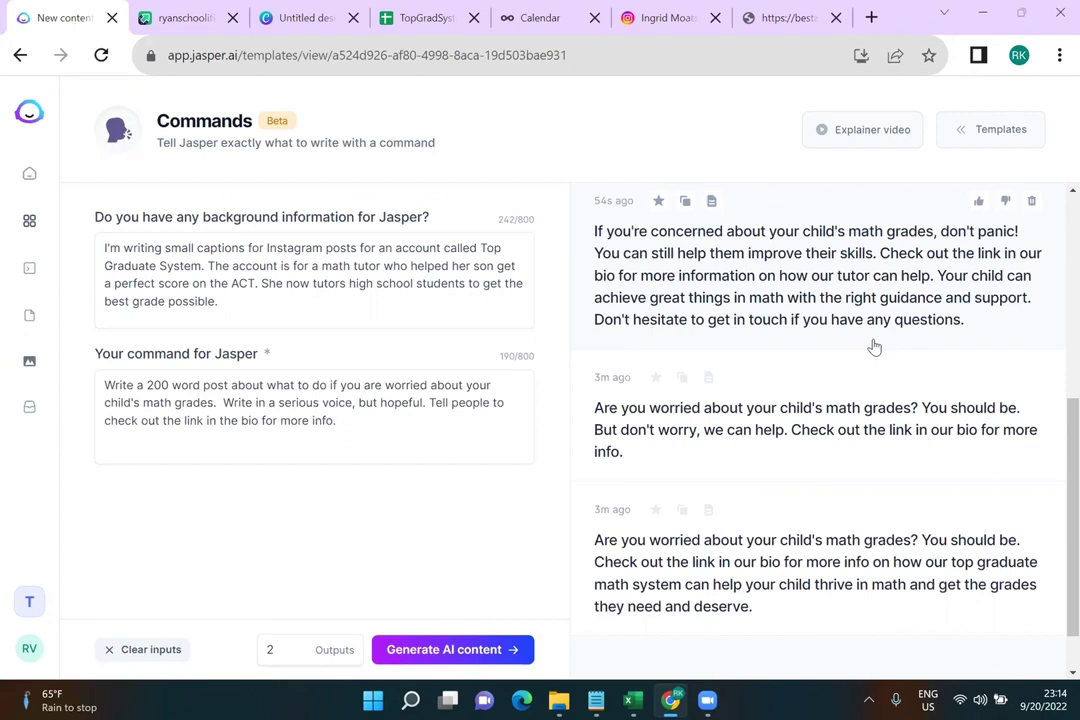
pyautogui.click(686, 203)
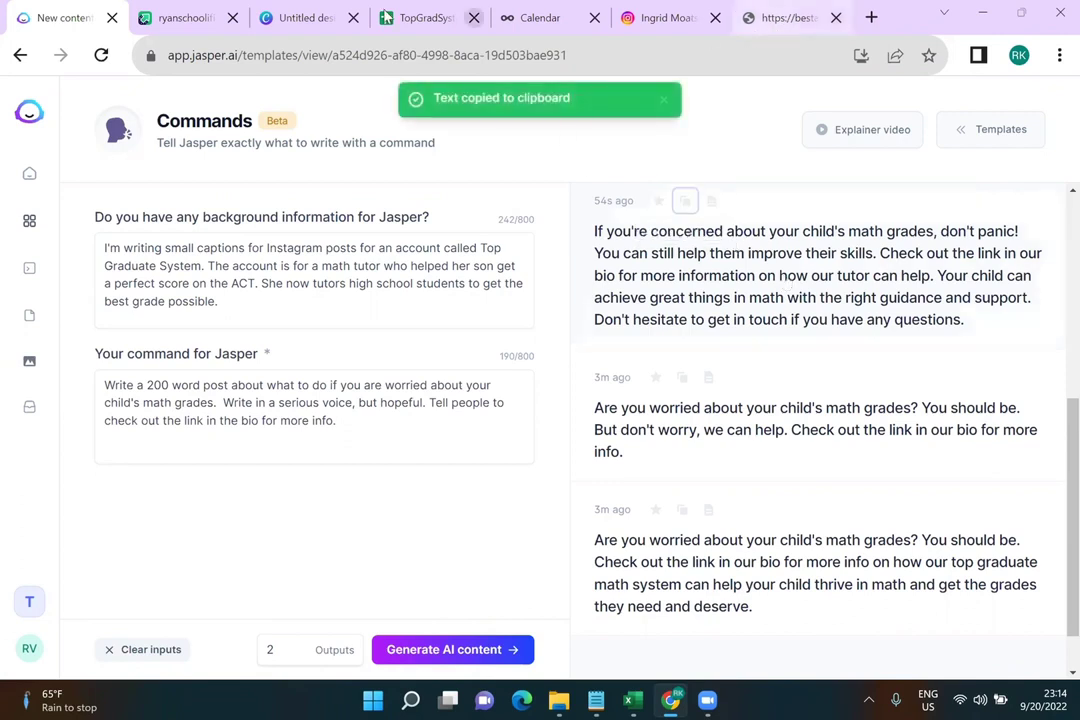
pyautogui.click(405, 17)
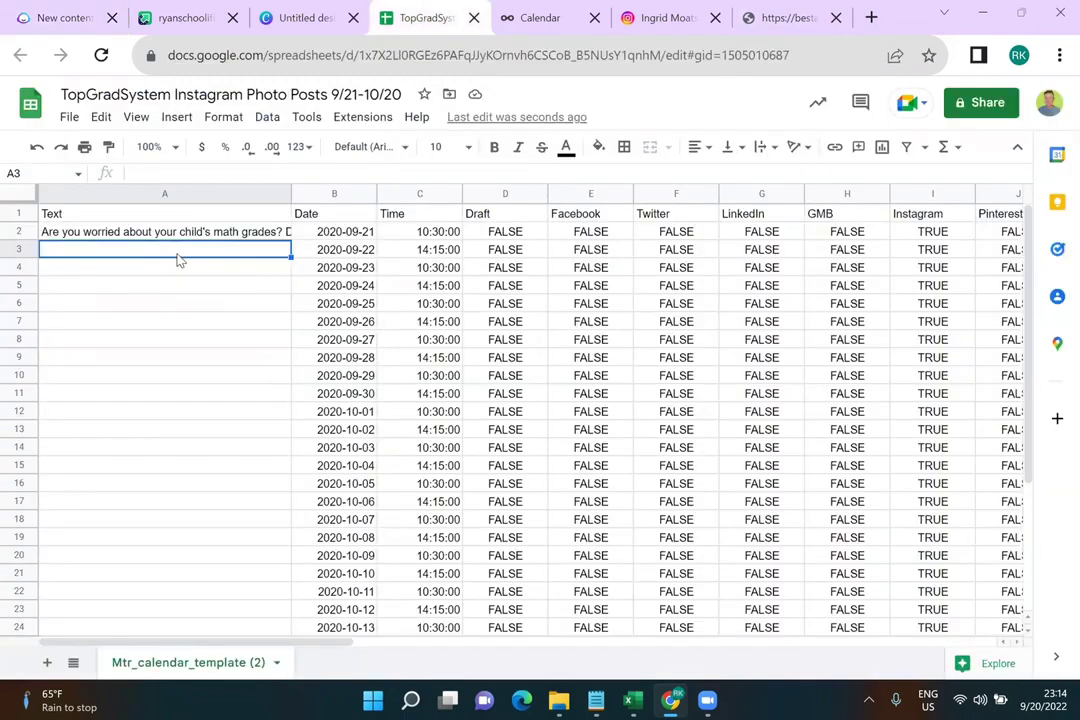
# Paste the 'don't panic' caption into cell A7, the 2020-09-26 post
pyautogui.scroll(-3, 146, 330)
pyautogui.scroll(3, 146, 330)
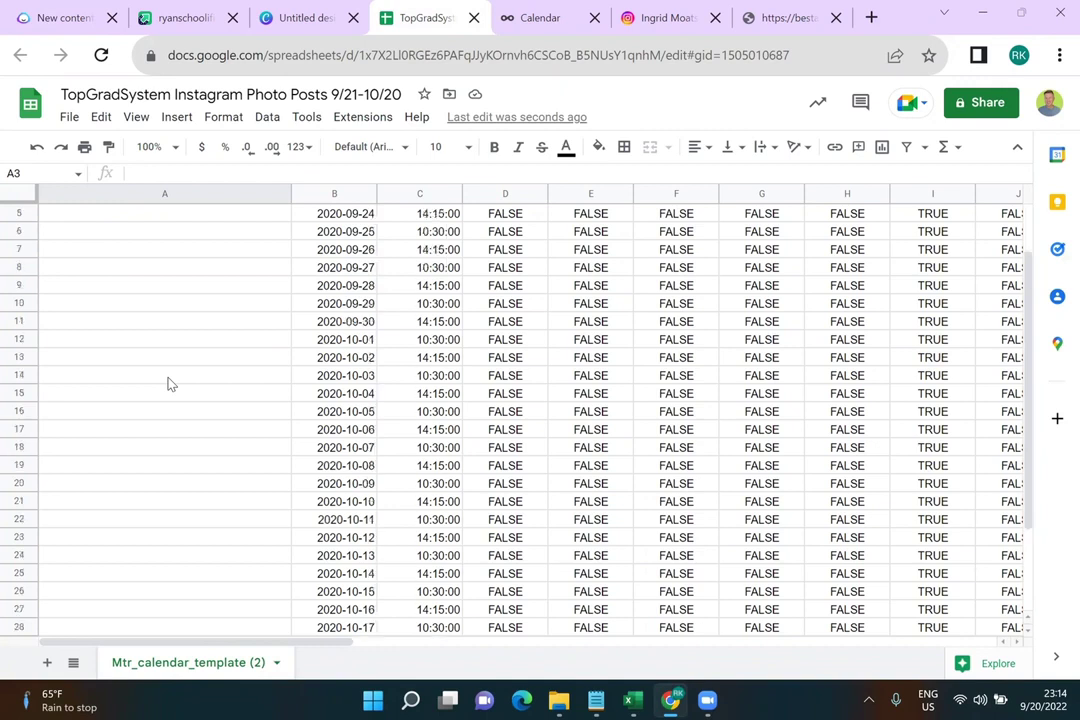
pyautogui.click(143, 326)
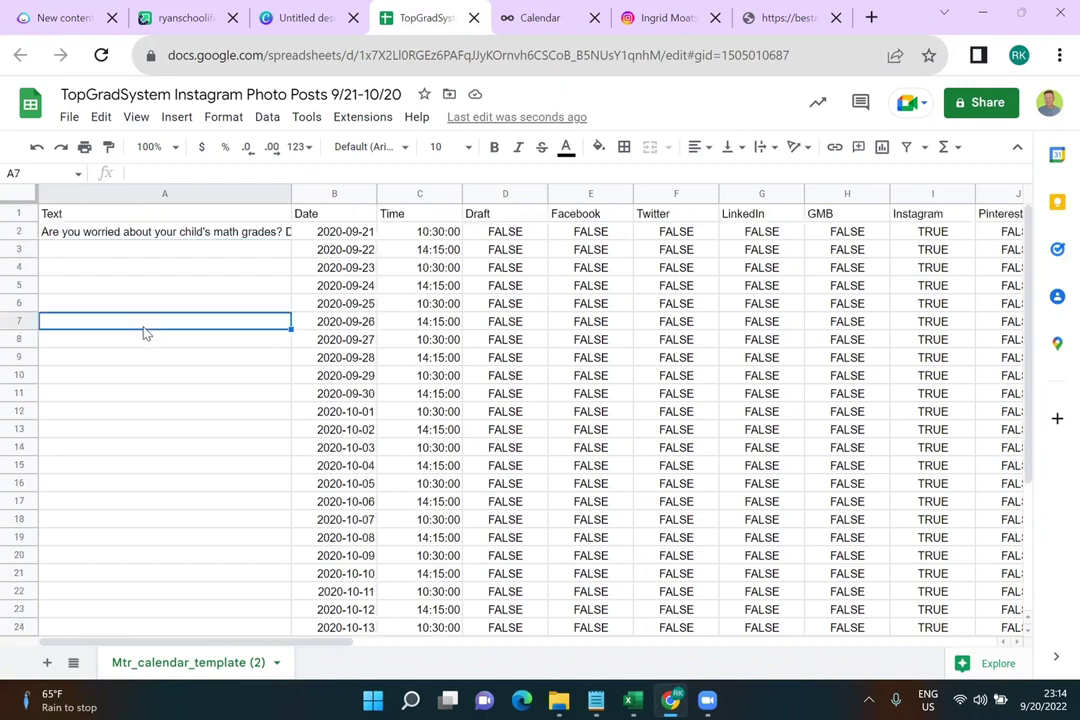
pyautogui.hotkey('ctrl', 'v')
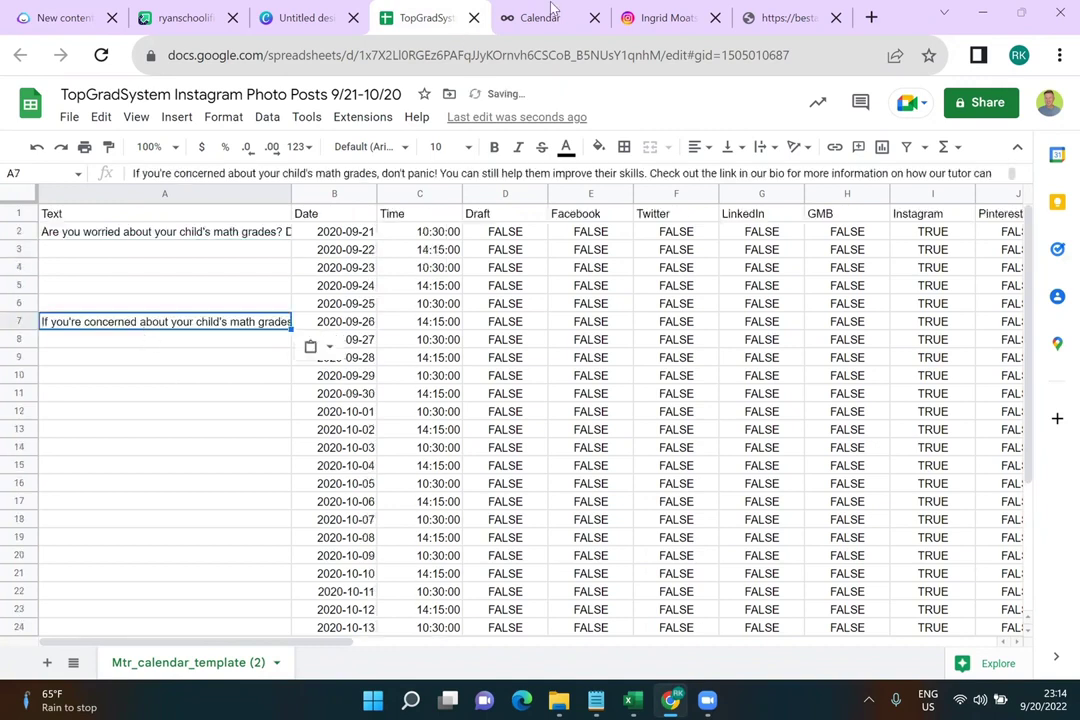
# Append 'Don't use the word I or we or us.' to the Jasper command
pyautogui.click(328, 19)
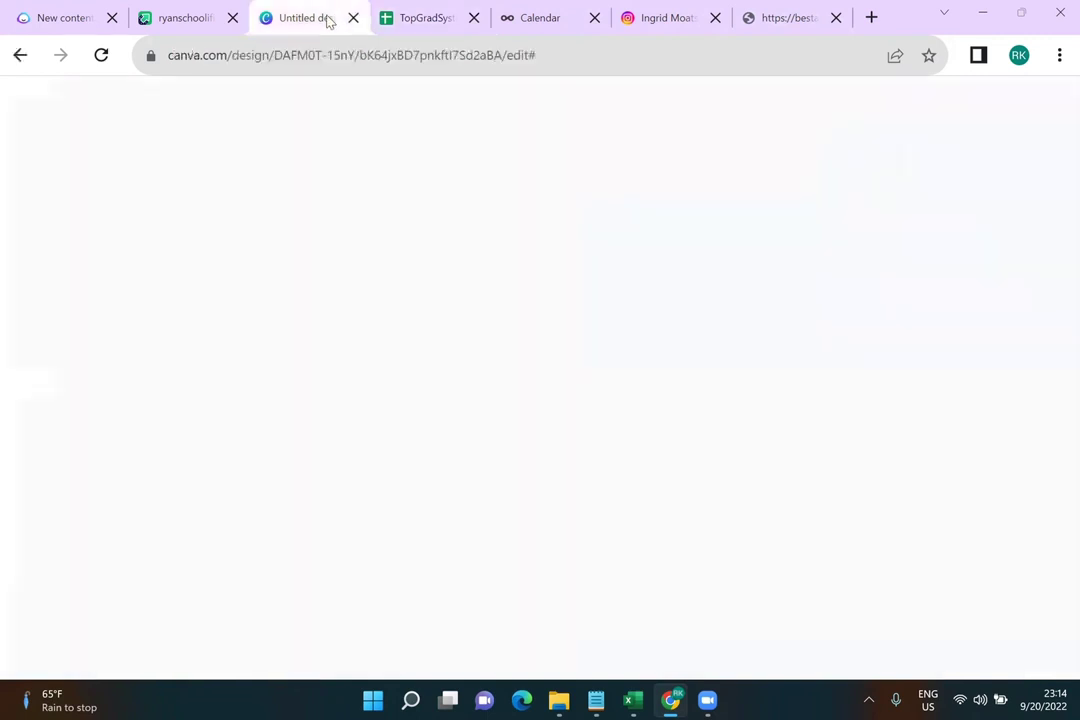
pyautogui.click(200, 18)
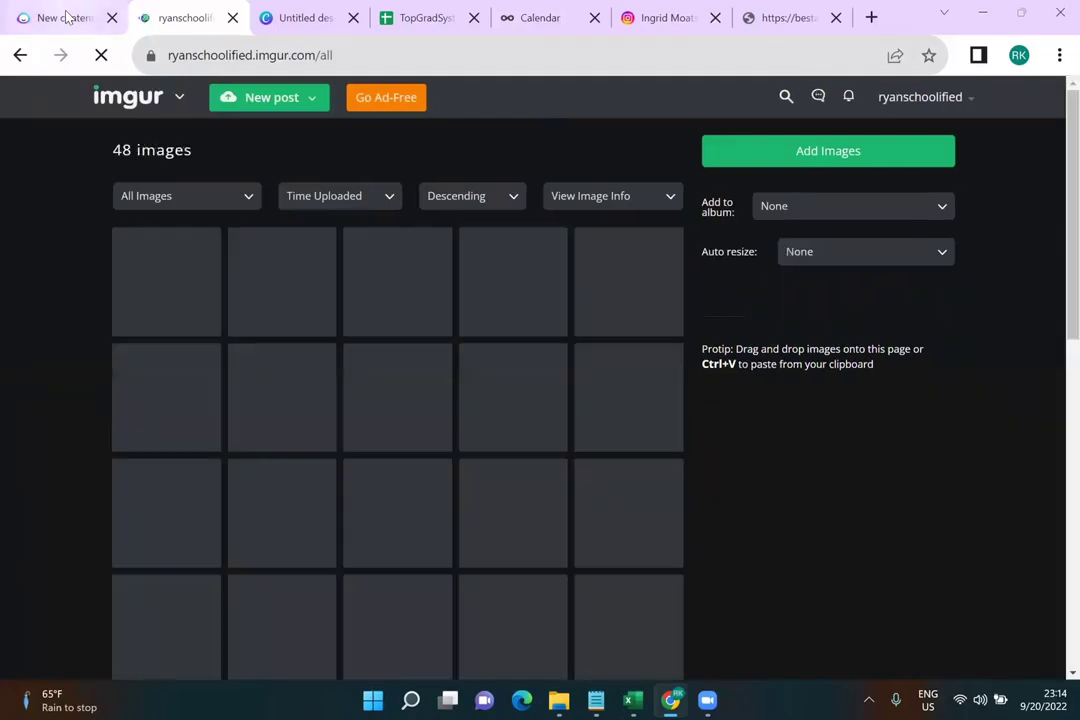
pyautogui.hotkey('ctrl', 'shift', 'Tab')
pyautogui.click(358, 420)
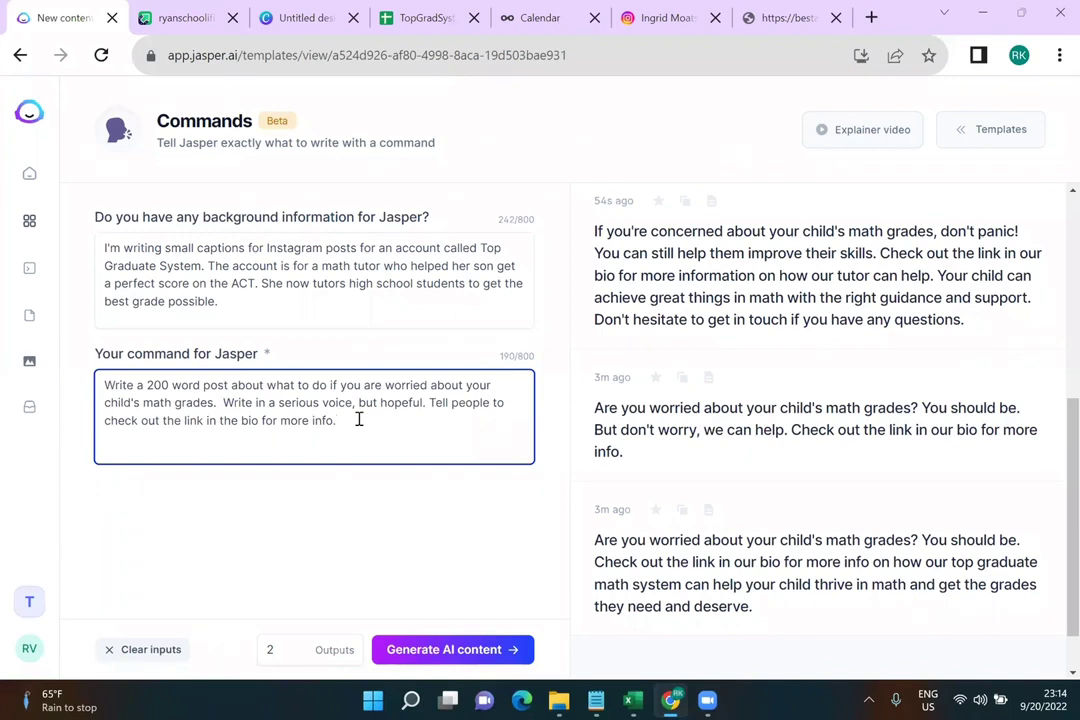
pyautogui.write("Don's")
pyautogui.press('BackSpace')
pyautogui.write('t use the word I or we')
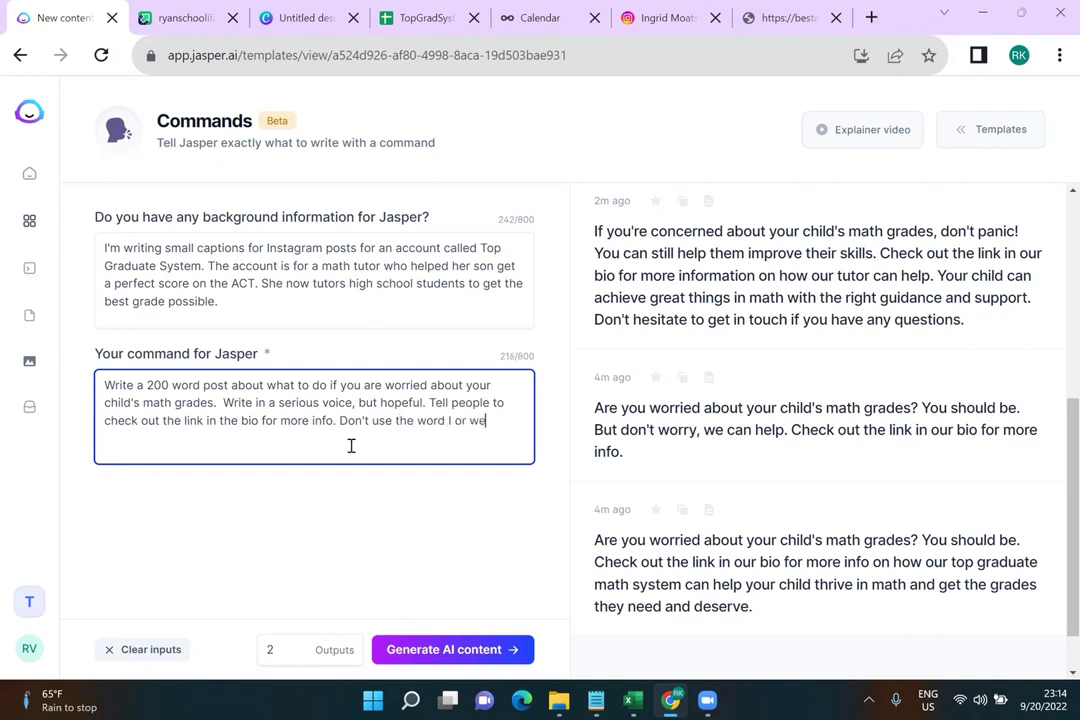
pyautogui.write(' or us.')
# Generate fresh posts and review the 'As a parent' and 32%-statistic outputs
pyautogui.click(476, 651)
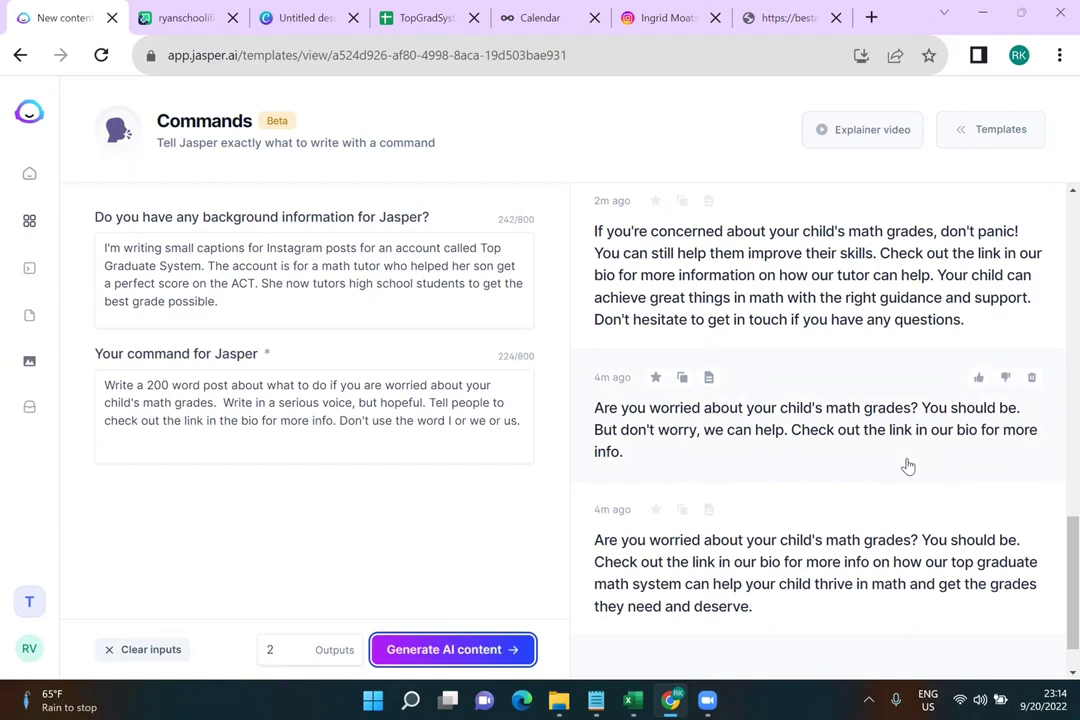
pyautogui.scroll(10, 908, 466)
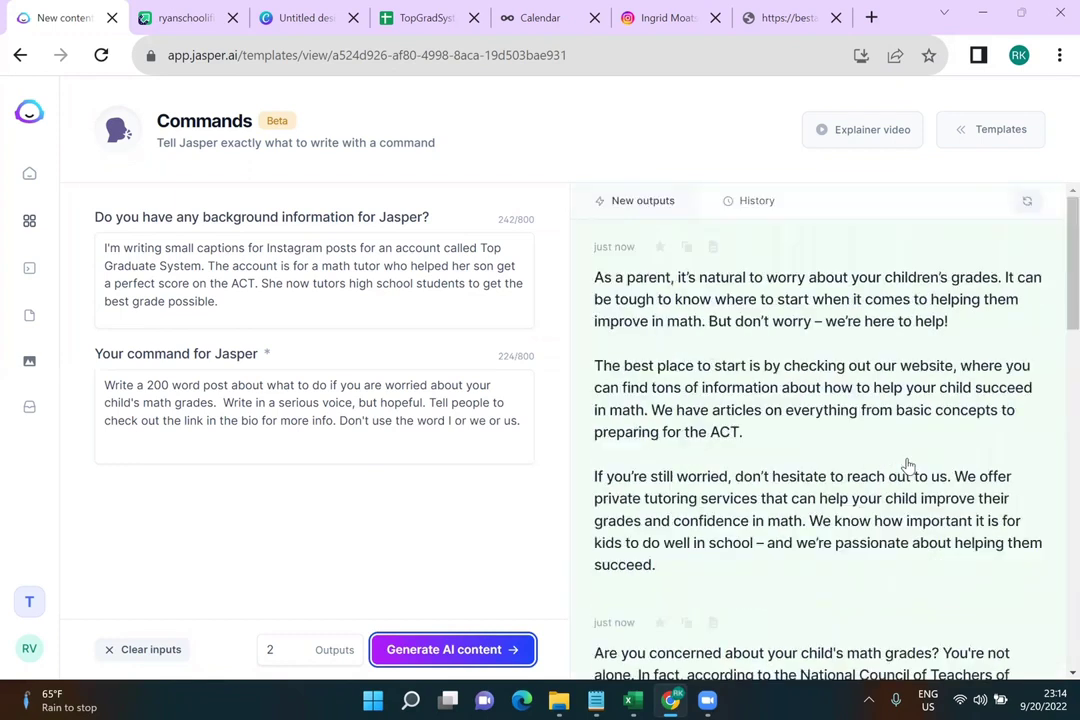
pyautogui.scroll(-1, 908, 466)
pyautogui.scroll(1, 908, 466)
pyautogui.scroll(-1, 908, 466)
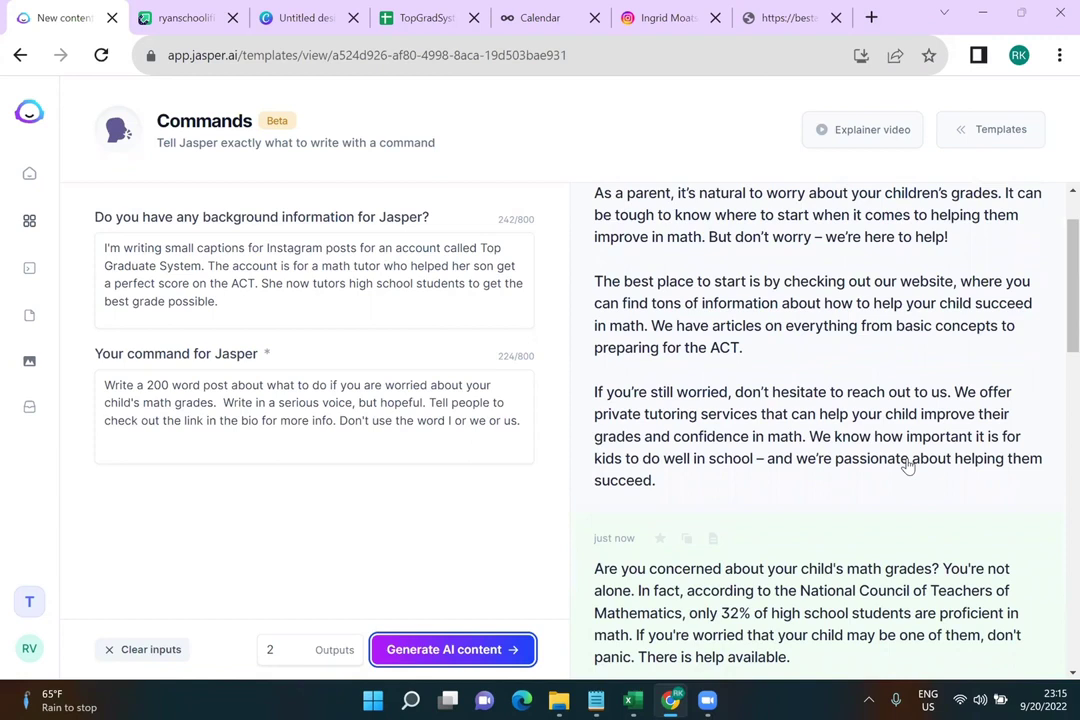
pyautogui.scroll(-2, 908, 466)
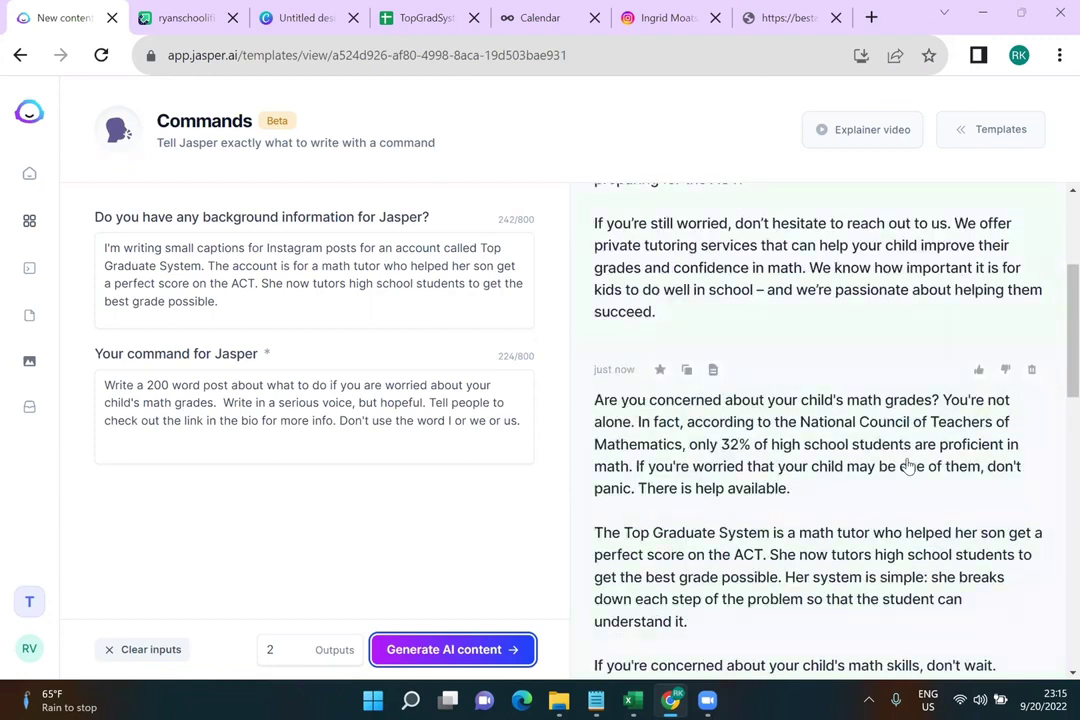
pyautogui.scroll(-2, 908, 466)
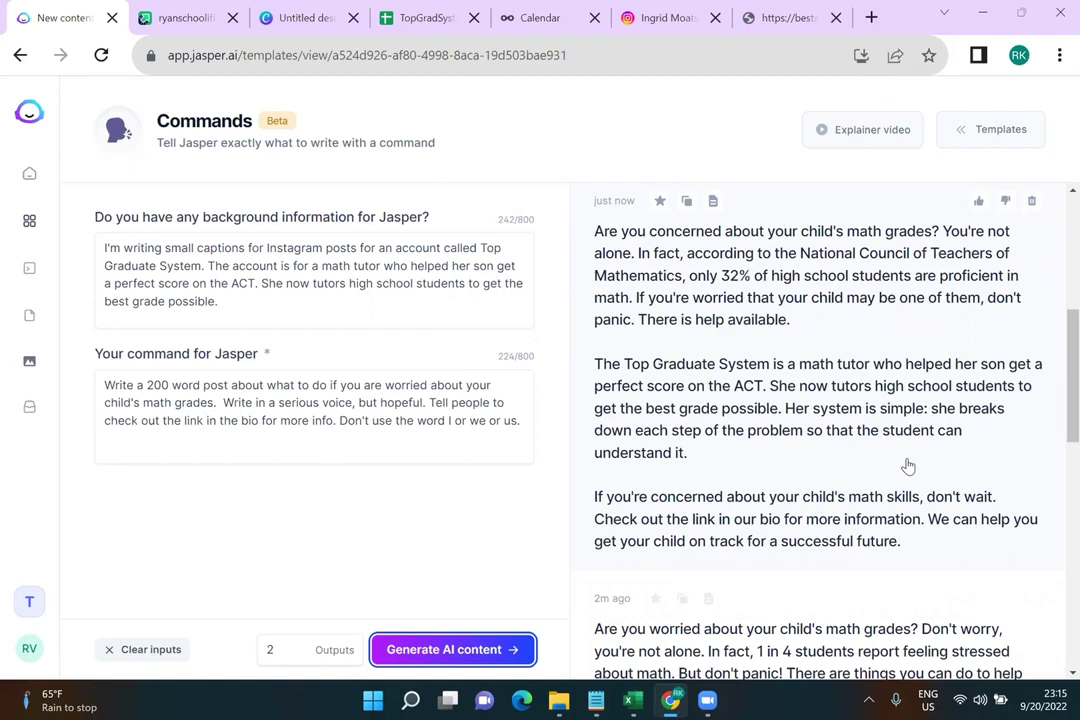
pyautogui.scroll(4, 908, 466)
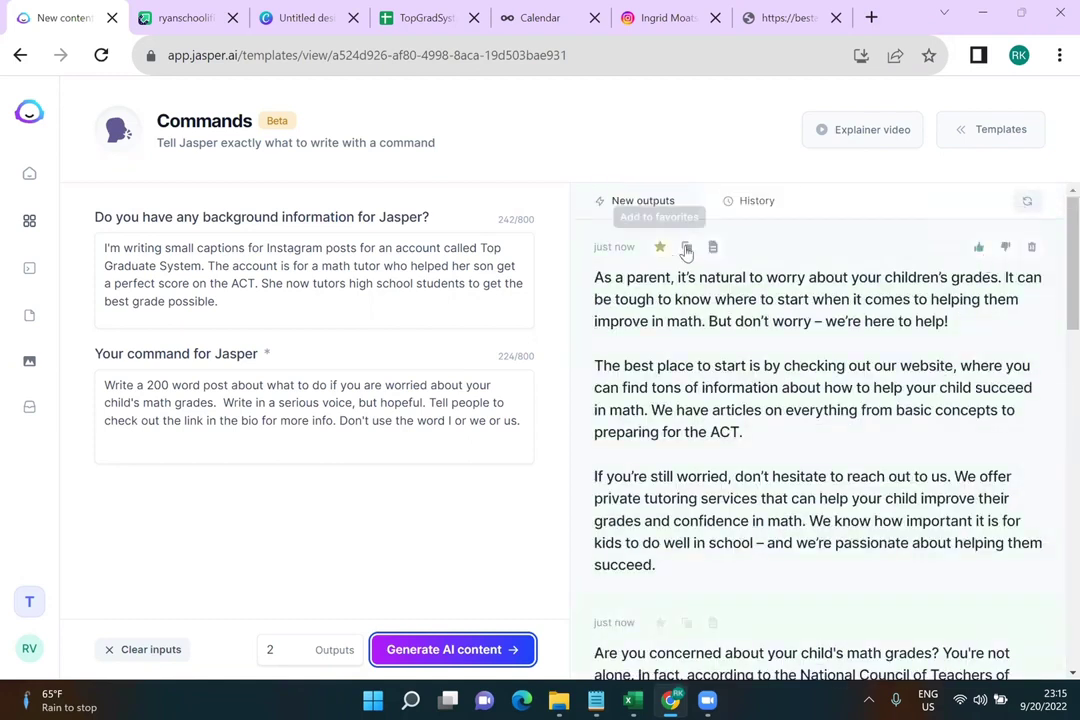
pyautogui.moveTo(341, 421); pyautogui.dragTo(515, 419)
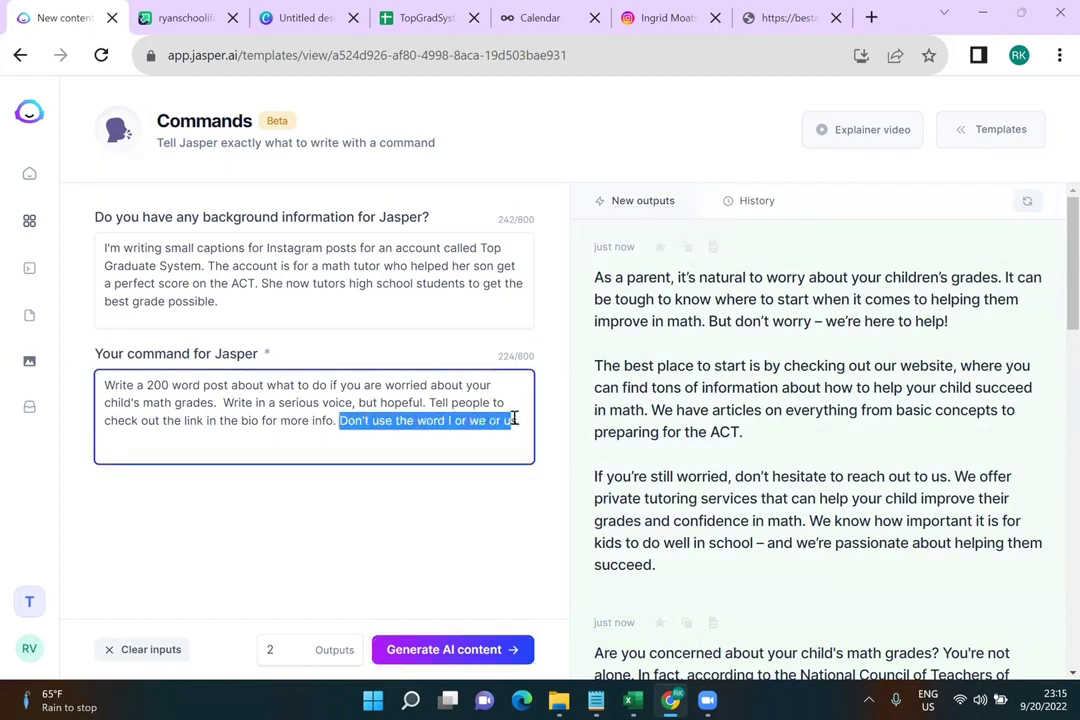
# Merge the 'As a parent' post into a single paragraph and copy it
pyautogui.click(685, 249)
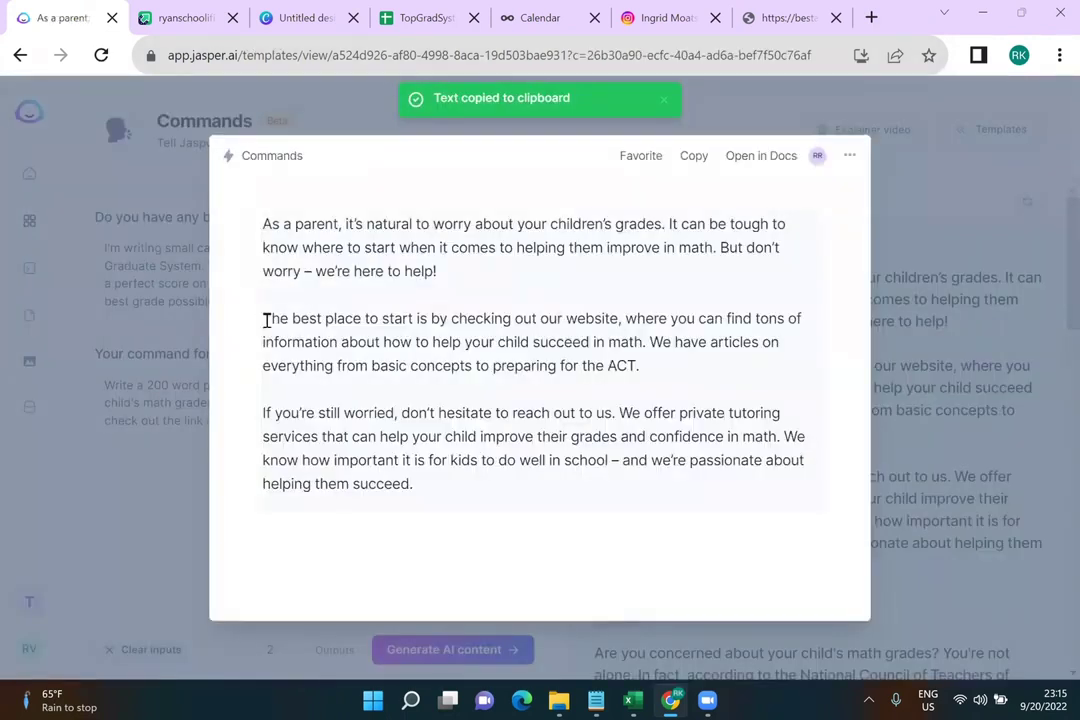
pyautogui.click(265, 321)
pyautogui.press('BackSpace')
pyautogui.press('BackSpace')
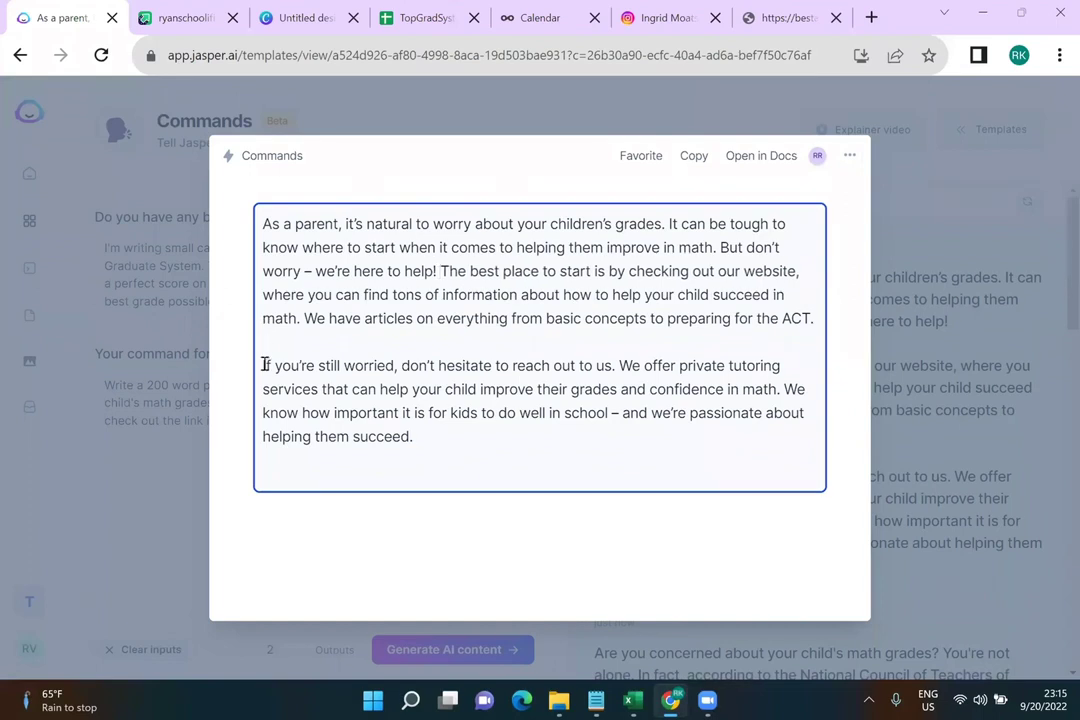
pyautogui.click(265, 365)
pyautogui.press('BackSpace')
pyautogui.press('BackSpace')
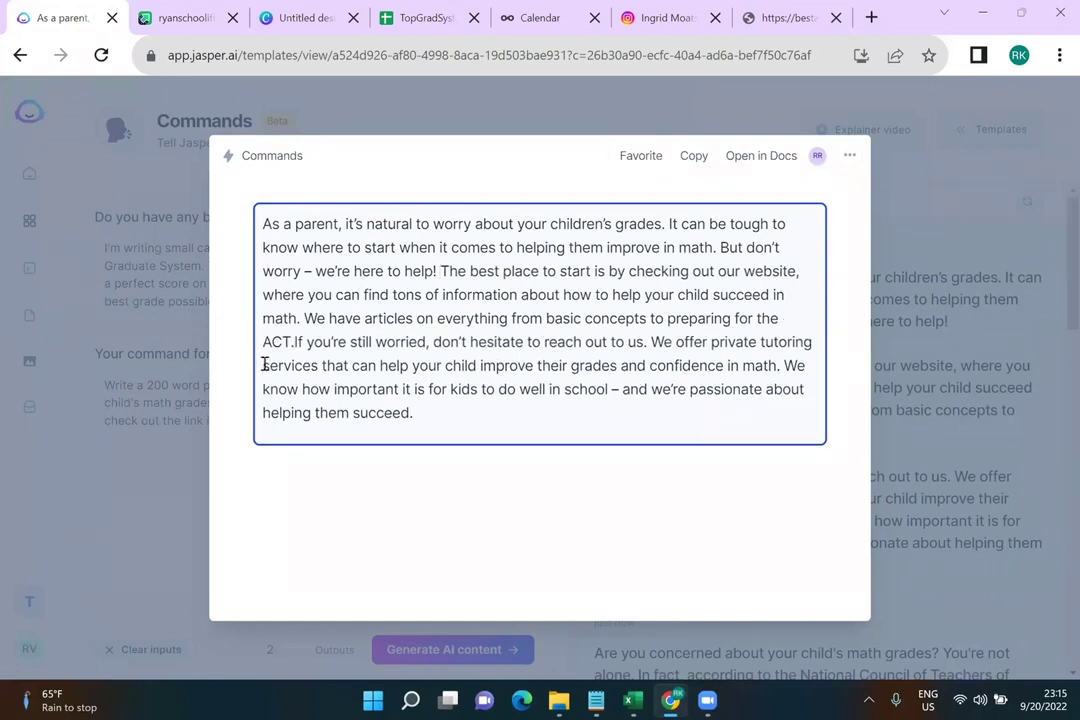
pyautogui.click(697, 158)
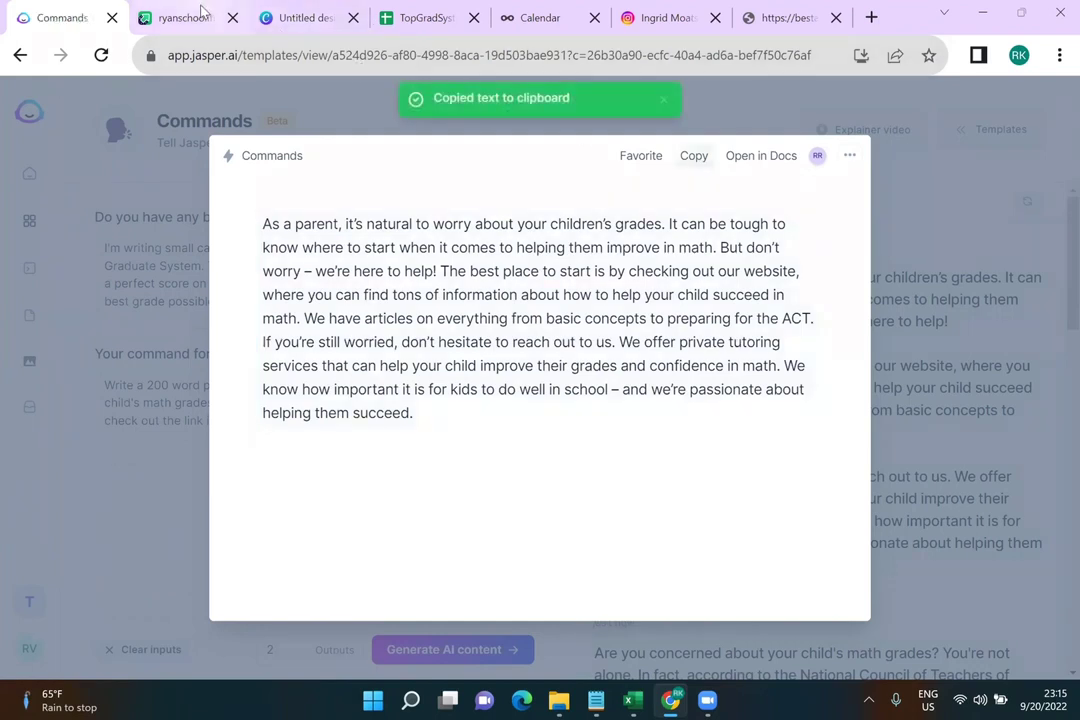
# Paste the merged 'As a parent' post into calendar cell A11
pyautogui.click(180, 18)
pyautogui.click(305, 18)
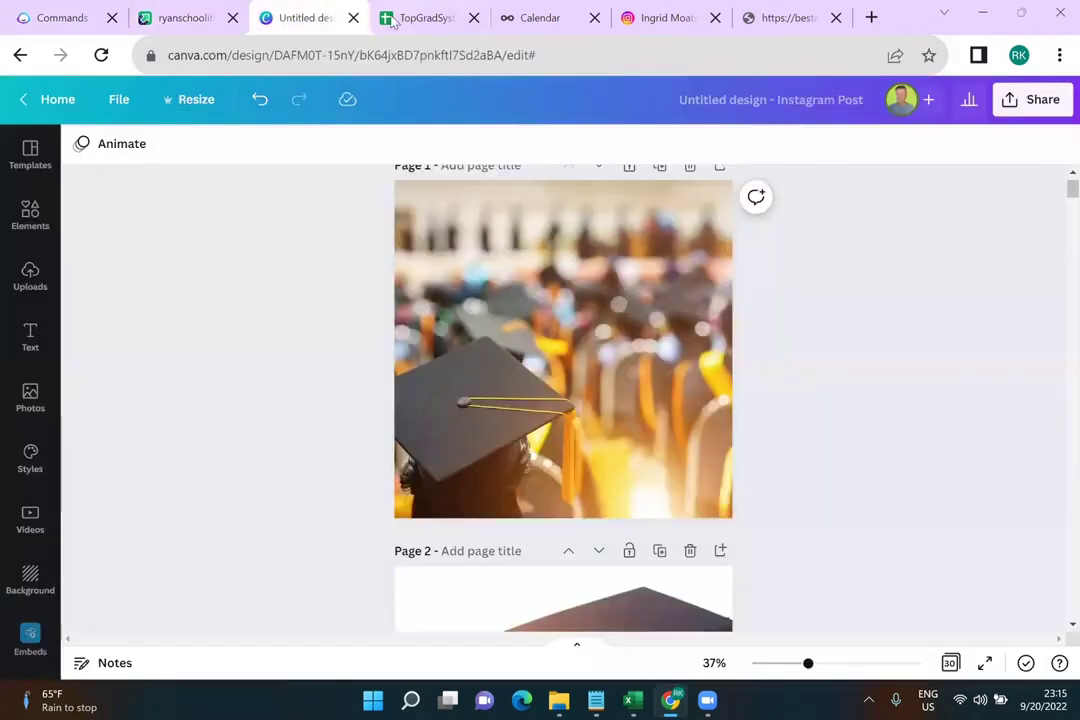
pyautogui.click(415, 18)
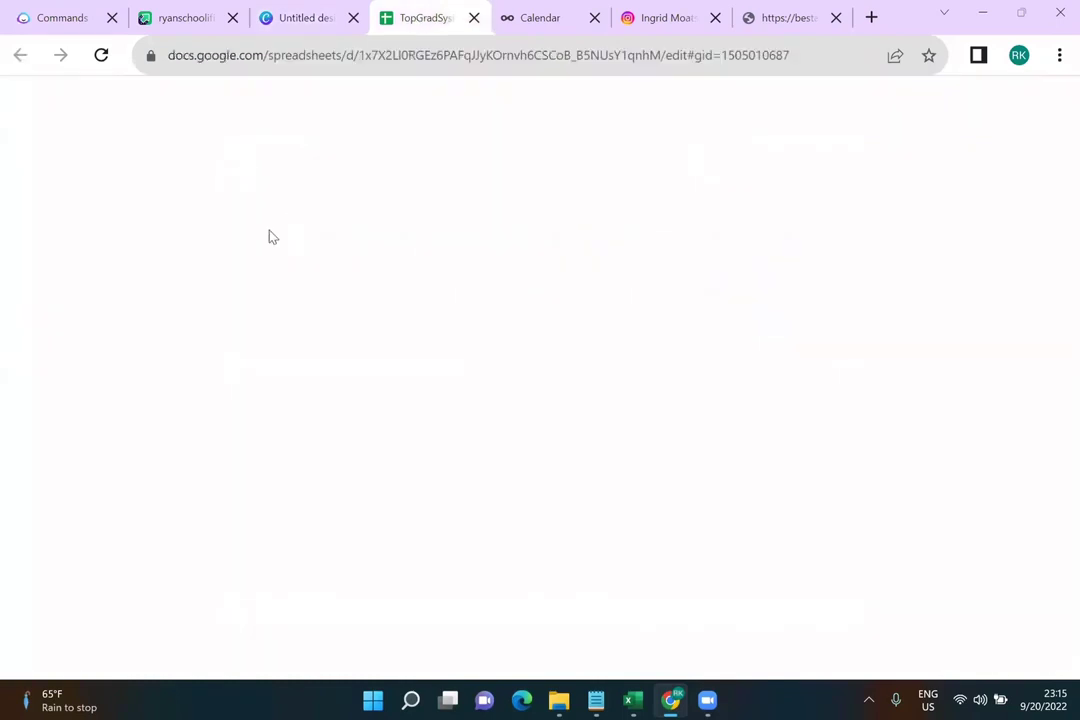
pyautogui.click(126, 398)
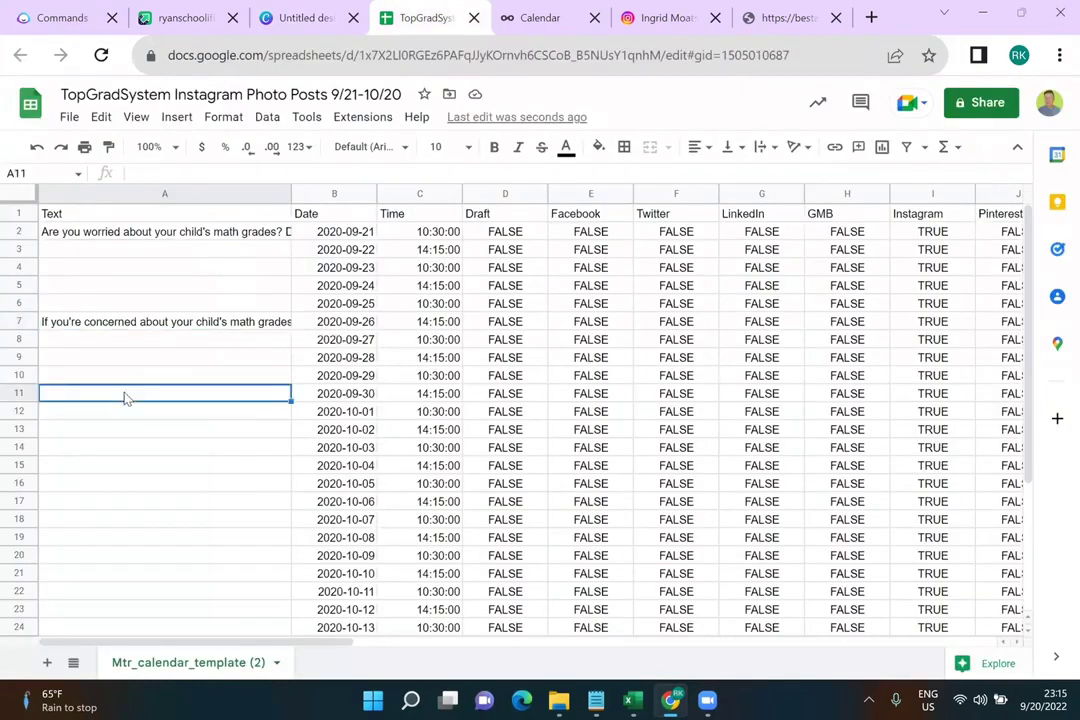
pyautogui.hotkey('ctrl', 'v')
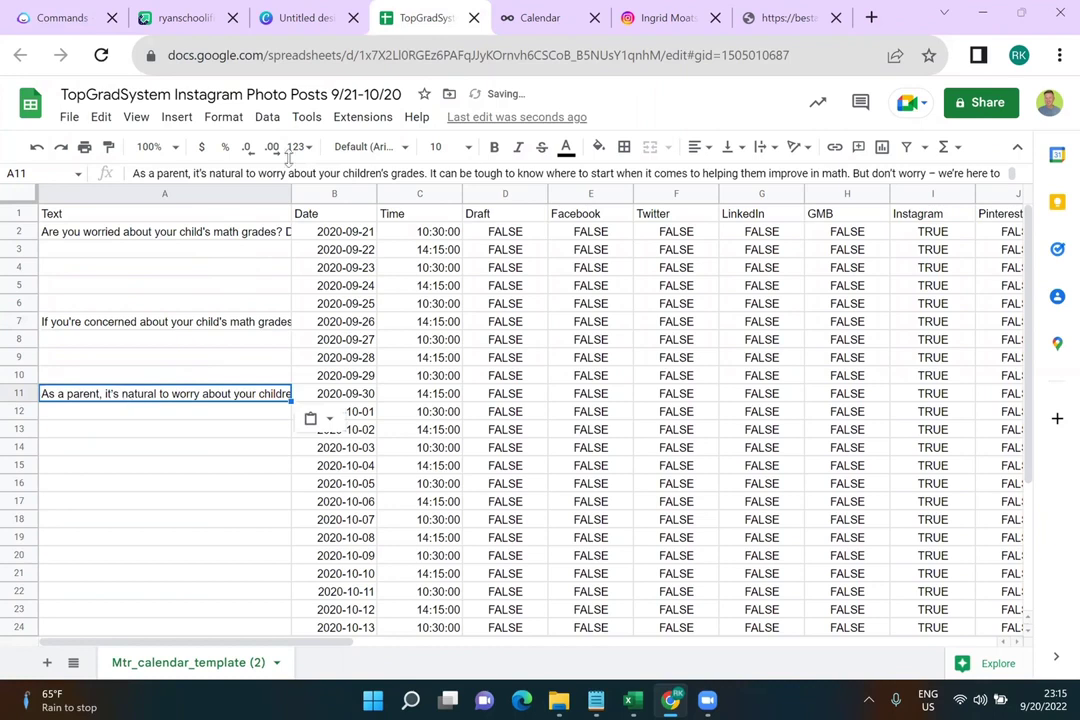
# Merge the 32%-statistic 'Are you concerned' post into one paragraph and copy it
pyautogui.click(73, 20)
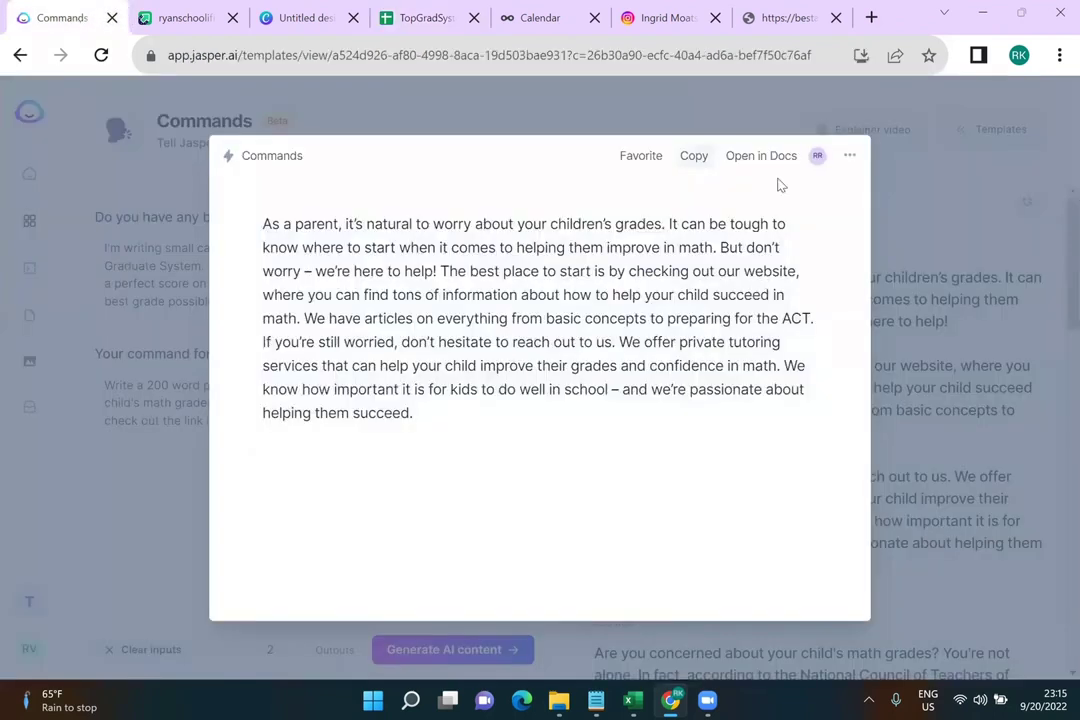
pyautogui.click(901, 393)
pyautogui.scroll(-3, 901, 393)
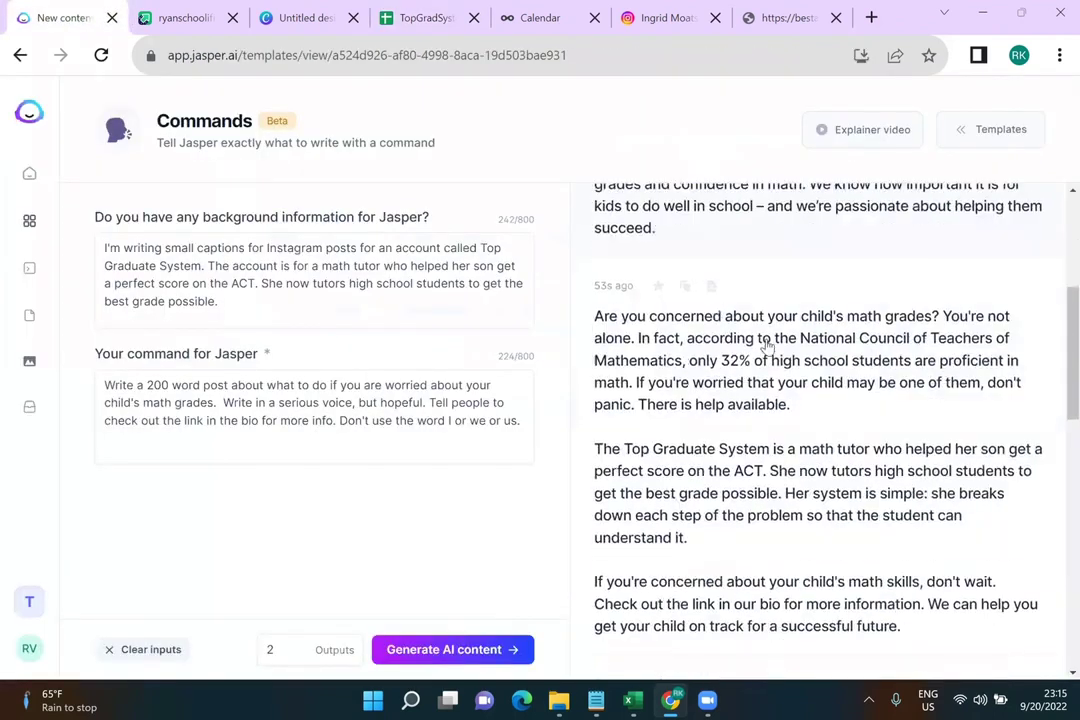
pyautogui.click(747, 406)
pyautogui.click(262, 344)
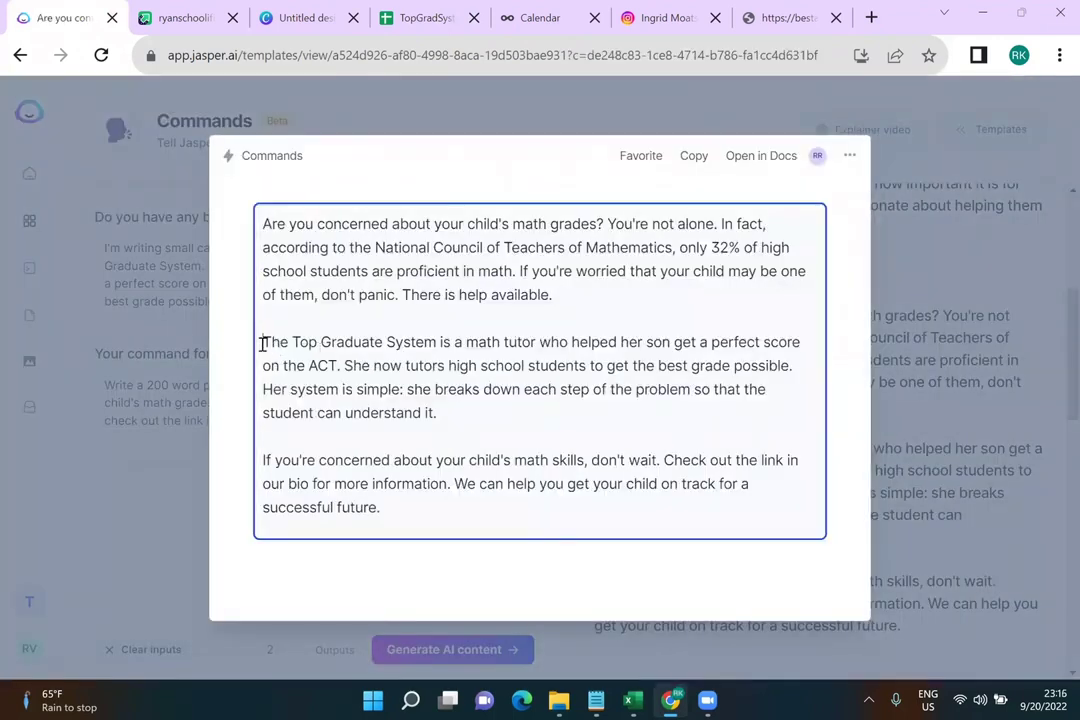
pyautogui.press('BackSpace')
pyautogui.press('BackSpace')
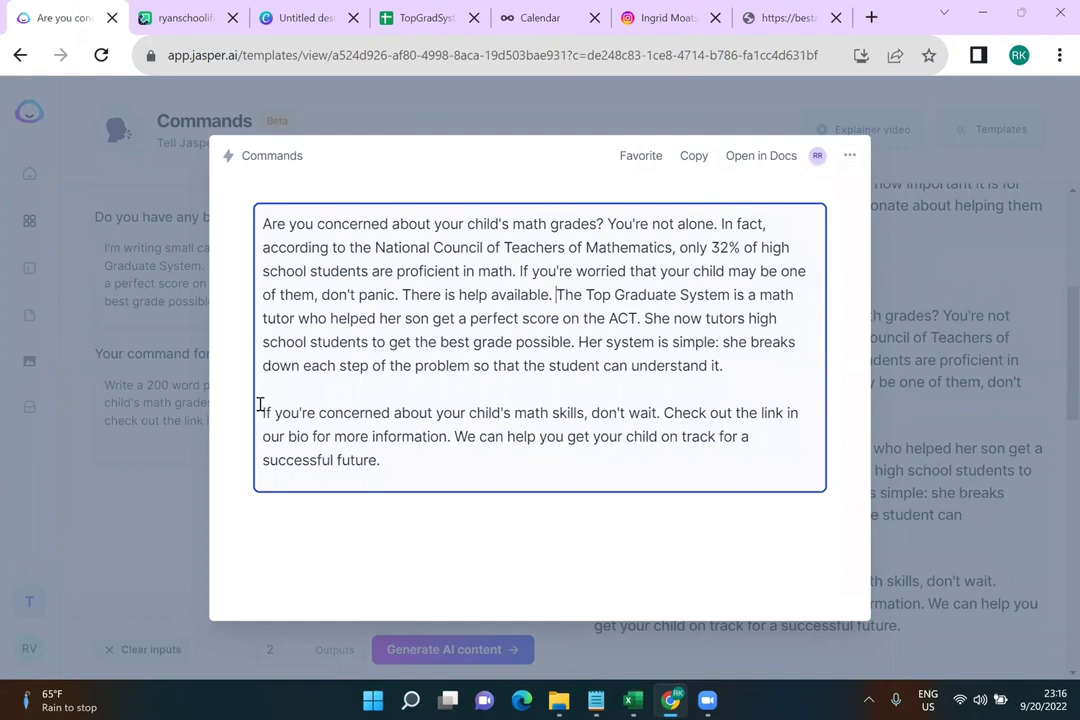
pyautogui.click(259, 405)
pyautogui.press('BackSpace')
pyautogui.press('BackSpace')
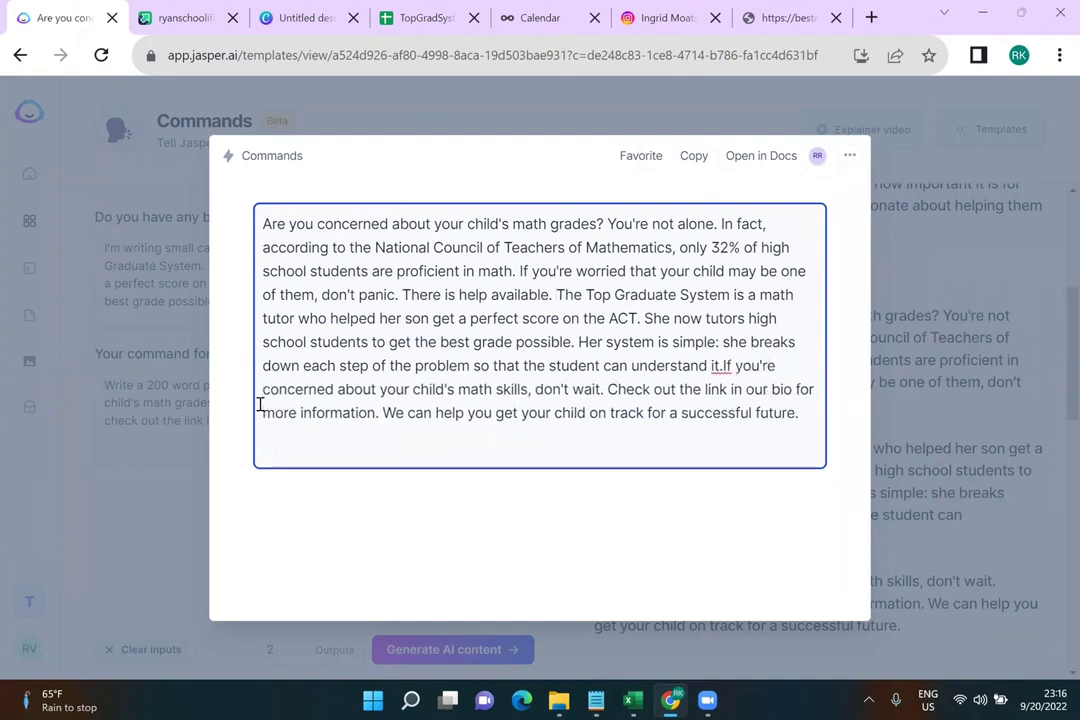
pyautogui.click(700, 164)
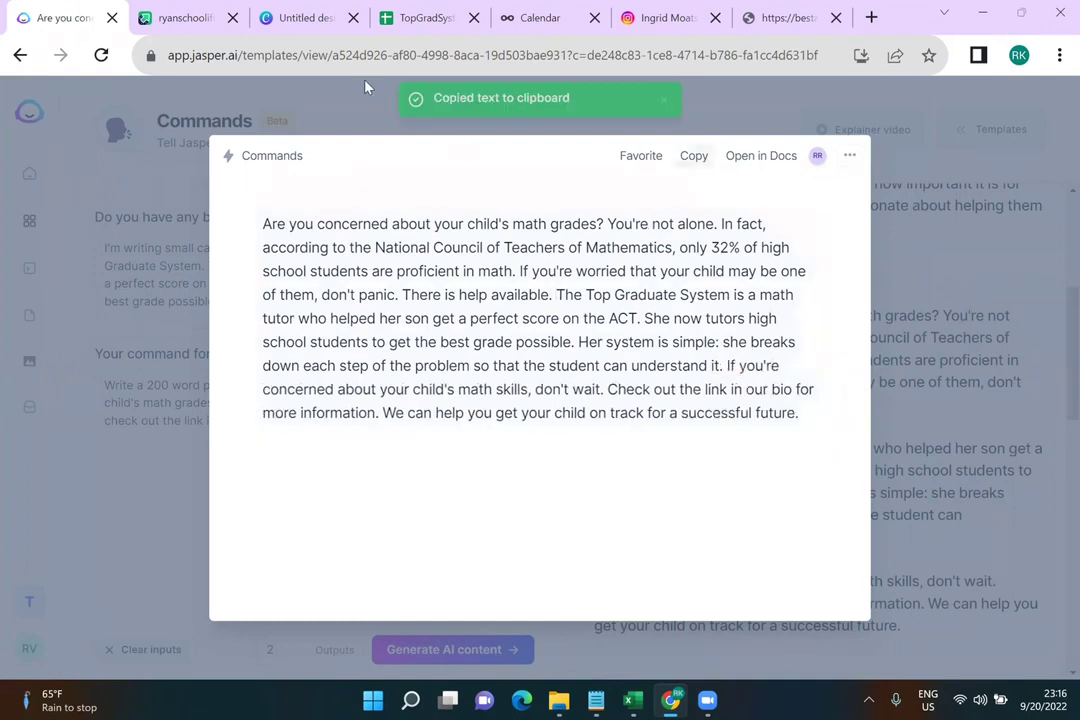
# Paste the merged post into cell A14, then close Jasper's post view
pyautogui.click(403, 24)
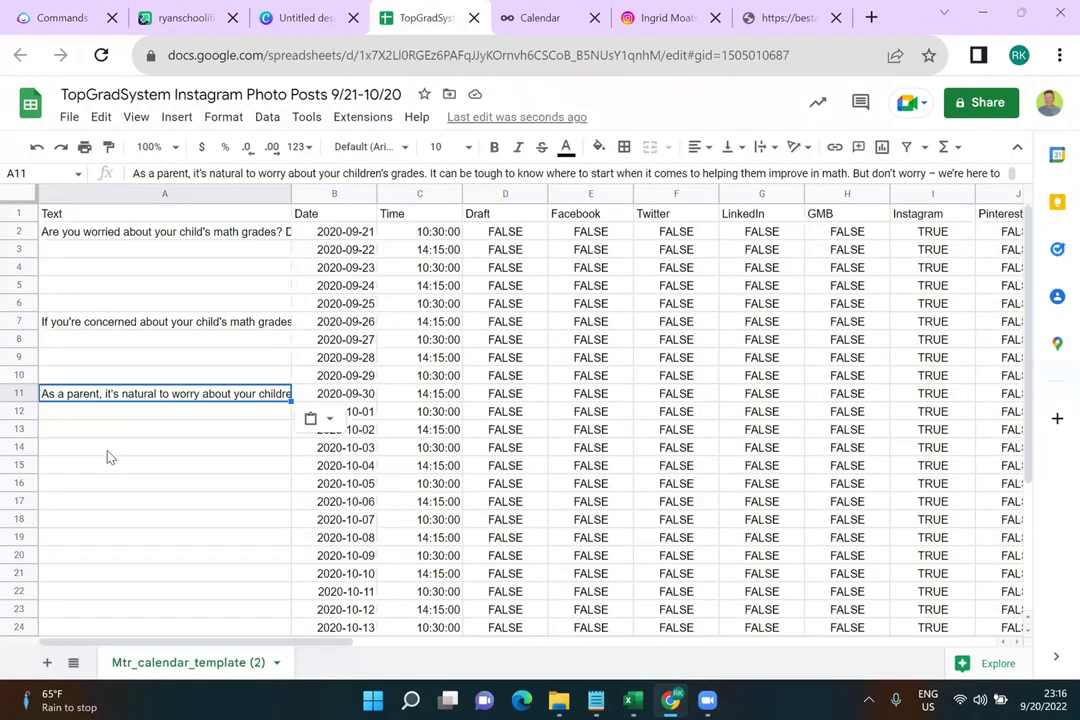
pyautogui.click(110, 451)
pyautogui.hotkey('ctrl', 'v')
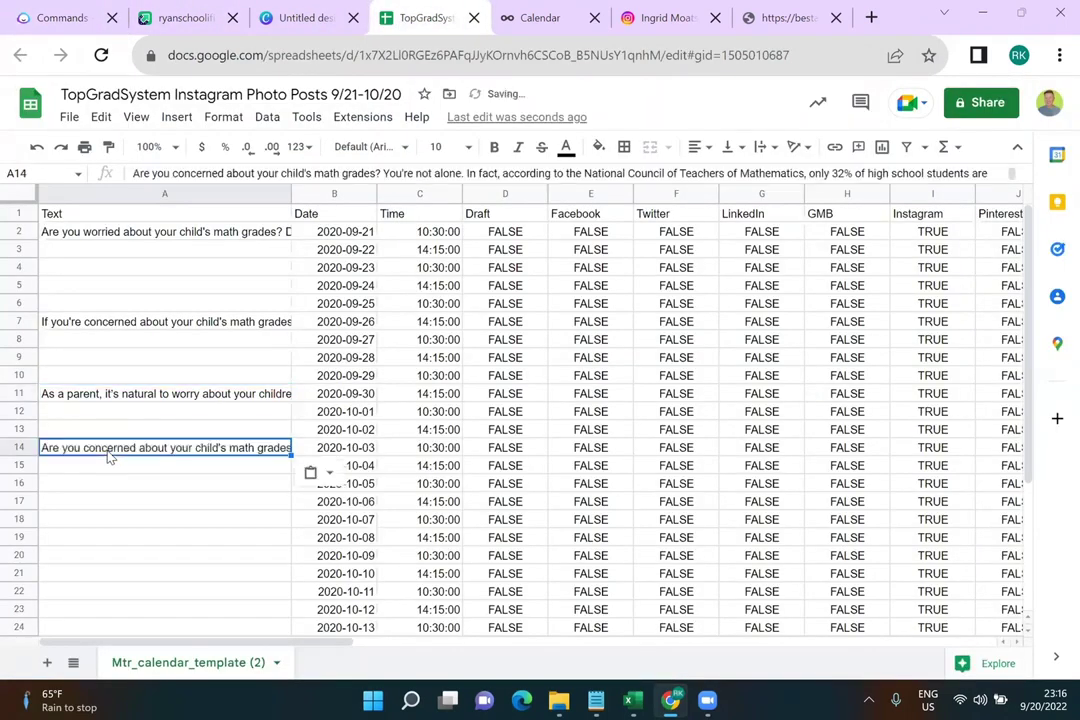
pyautogui.click(62, 19)
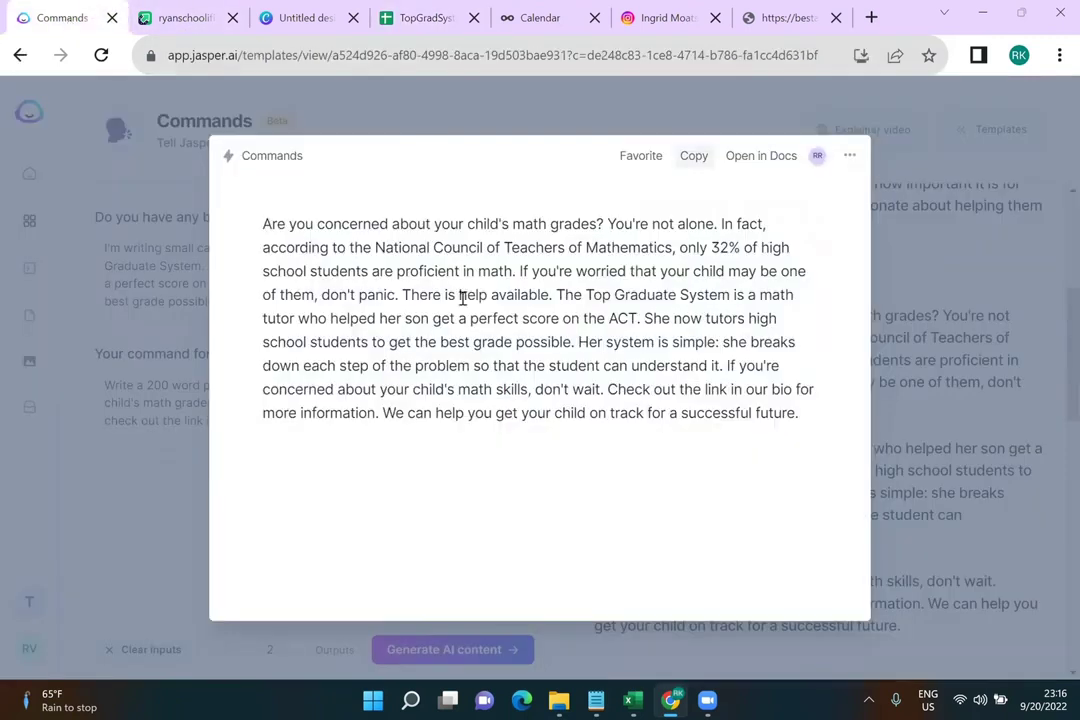
pyautogui.click(172, 323)
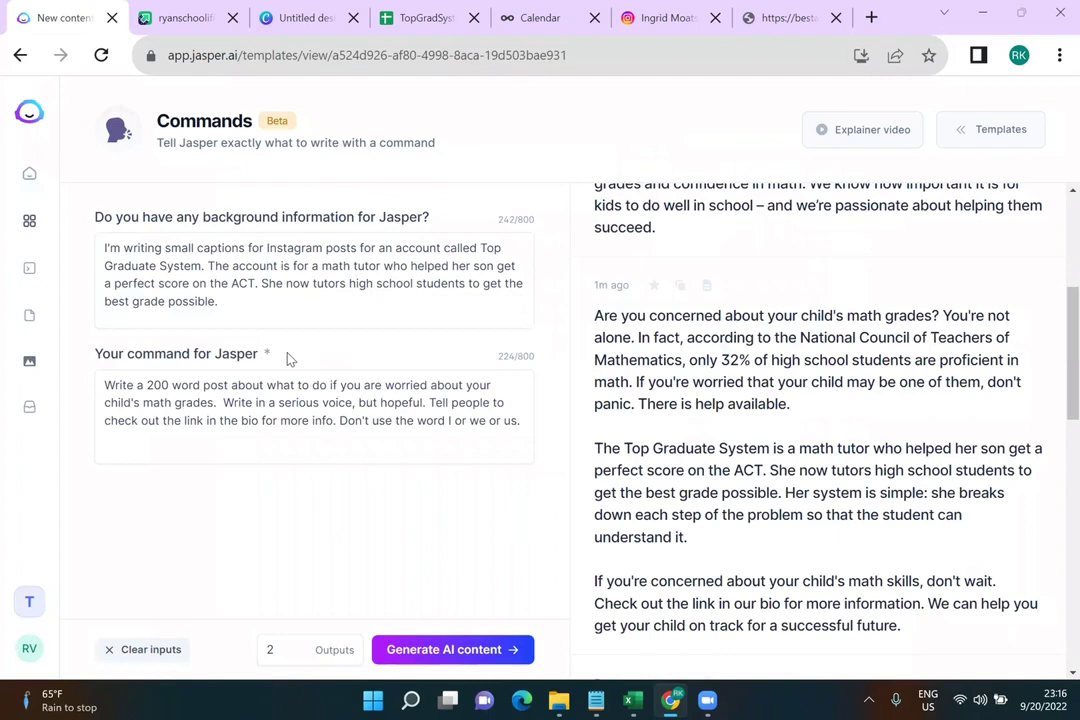
# Copy the earlier topic 'What Every Parent Needs to Know About The ACT/SAT' from Blog Post Topic Ideas history
pyautogui.click(29, 175)
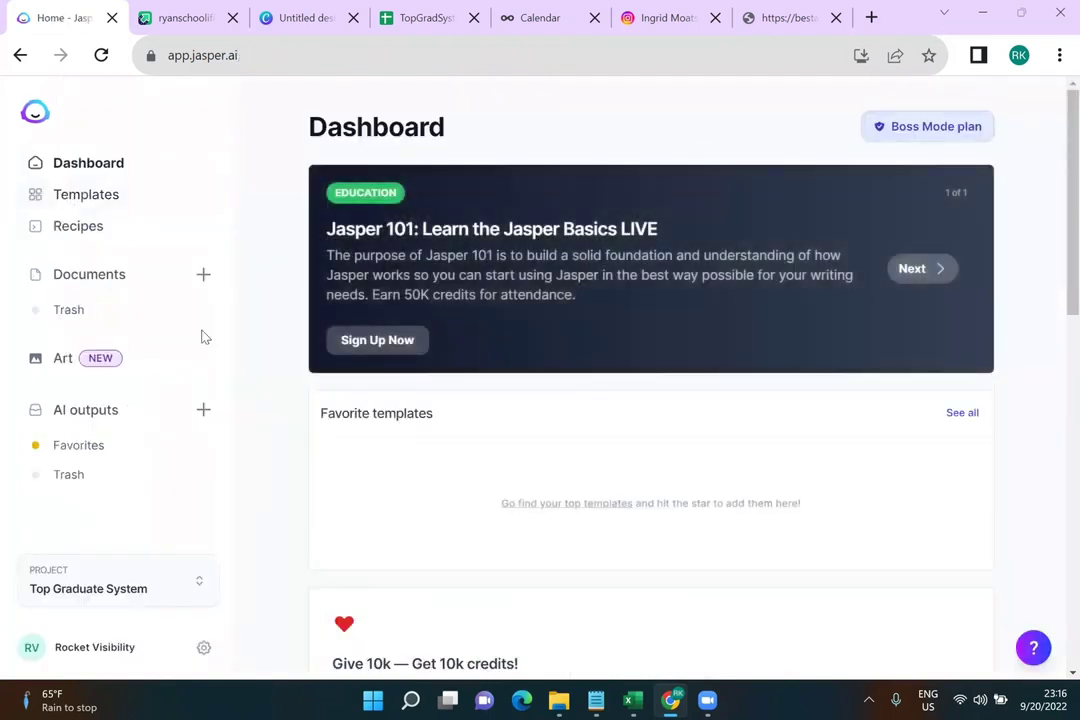
pyautogui.click(96, 197)
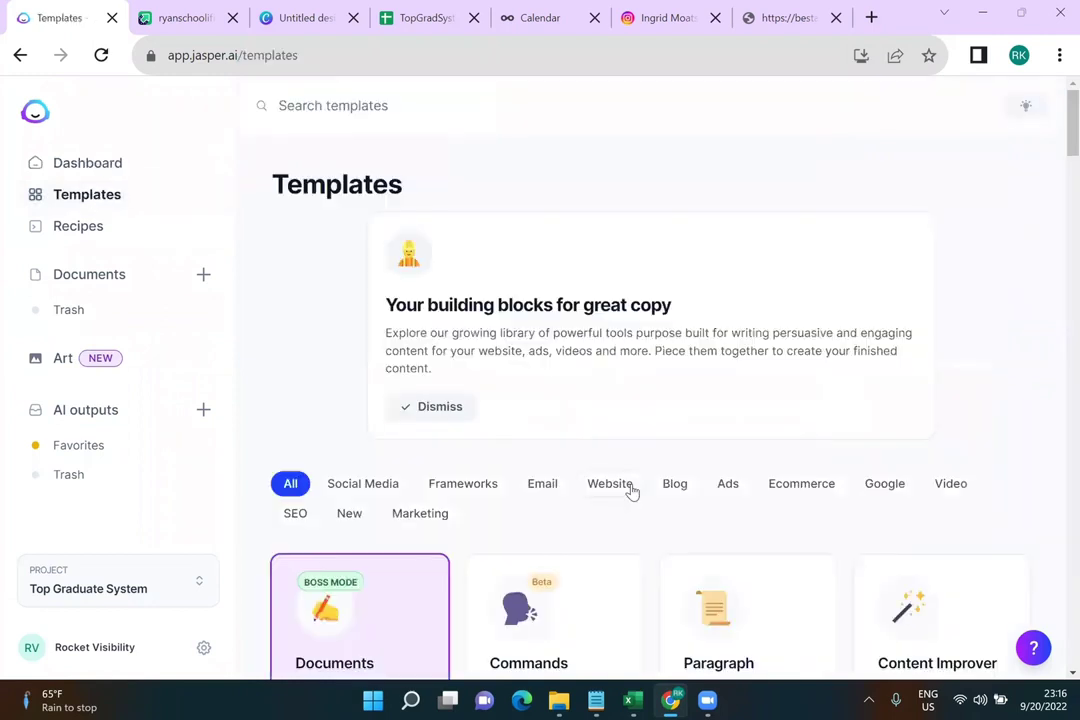
pyautogui.scroll(-3, 631, 492)
pyautogui.scroll(-5, 631, 491)
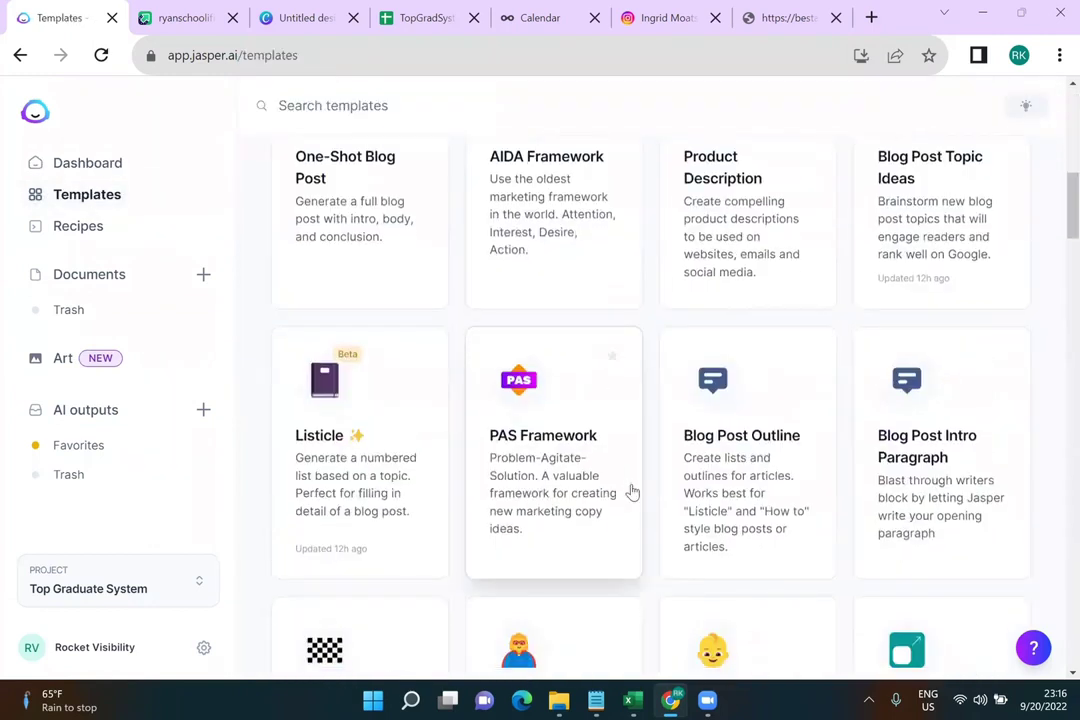
pyautogui.click(953, 229)
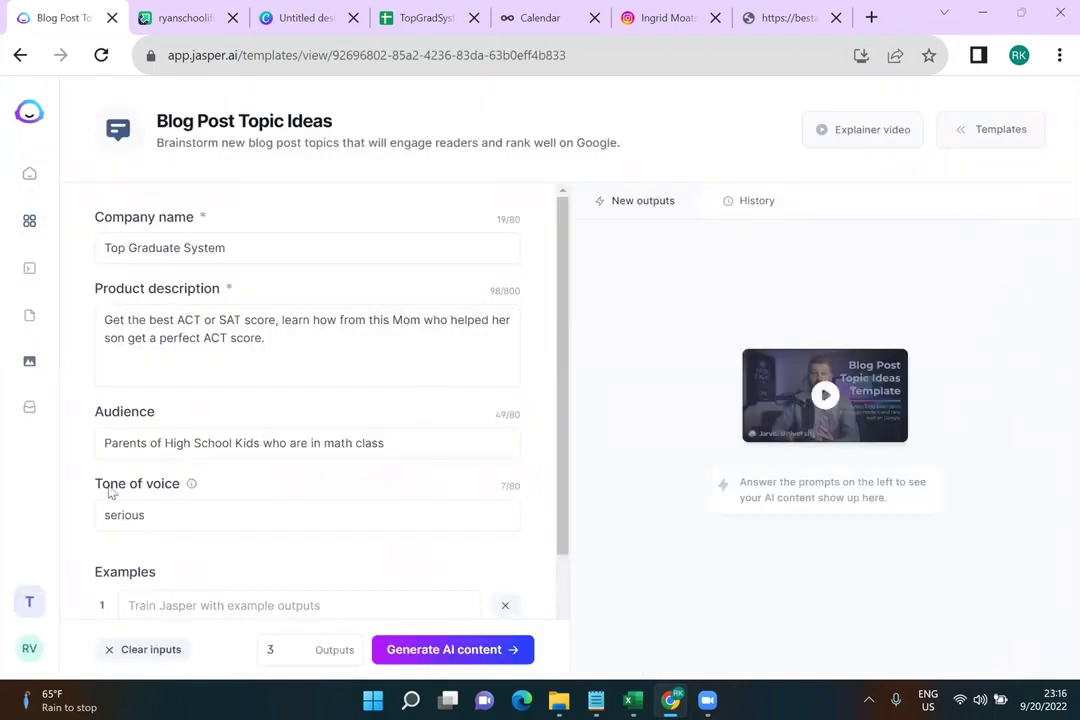
pyautogui.click(746, 211)
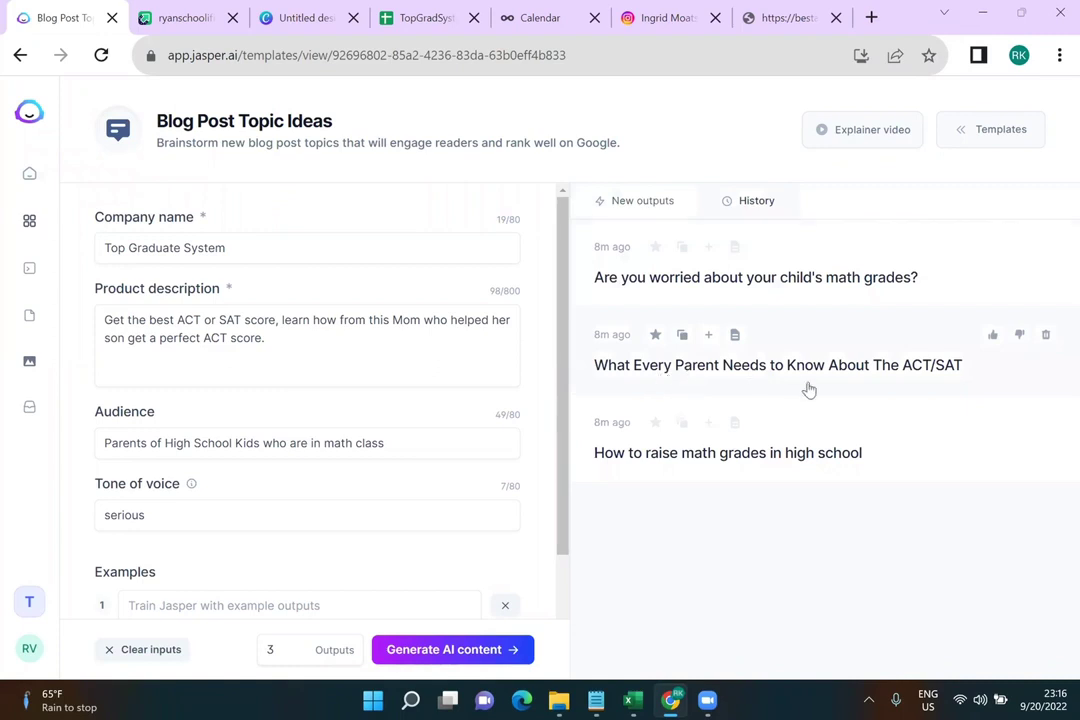
pyautogui.click(682, 334)
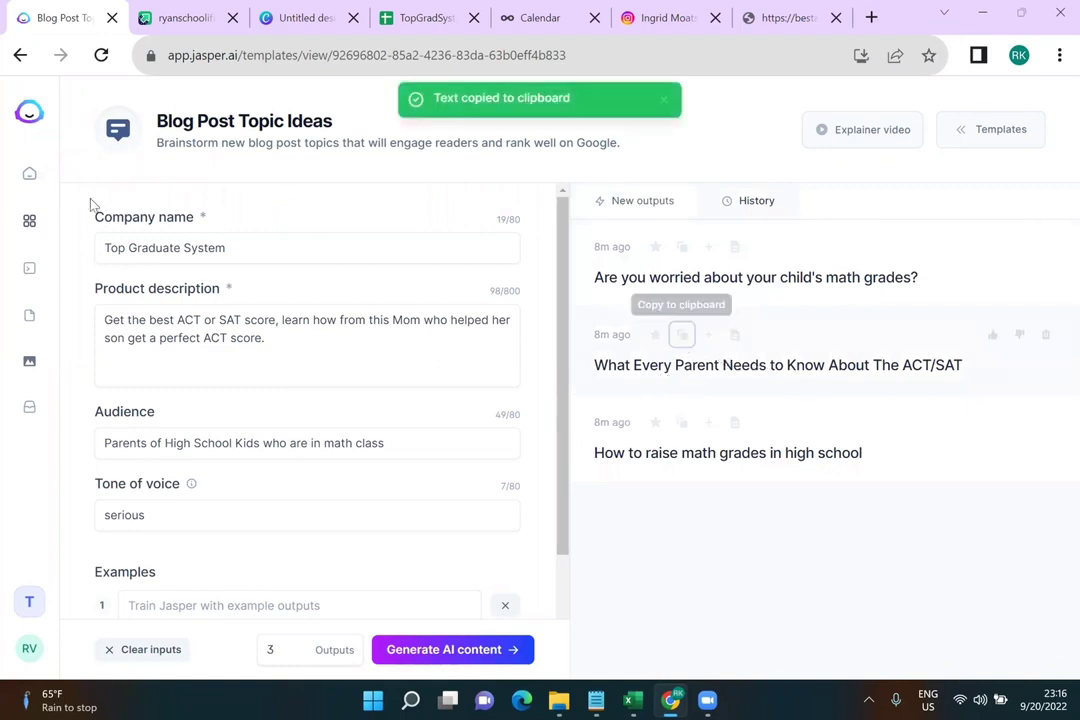
# Return to the Jasper dashboard and bring up the templates list
pyautogui.click(31, 175)
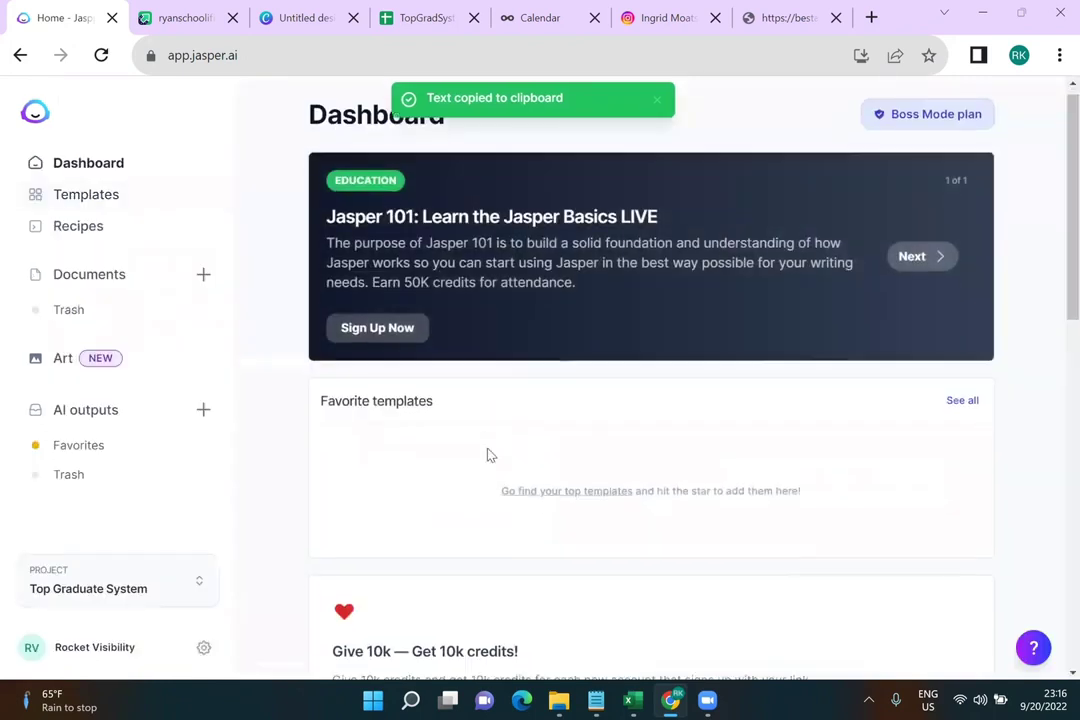
pyautogui.scroll(-5, 489, 455)
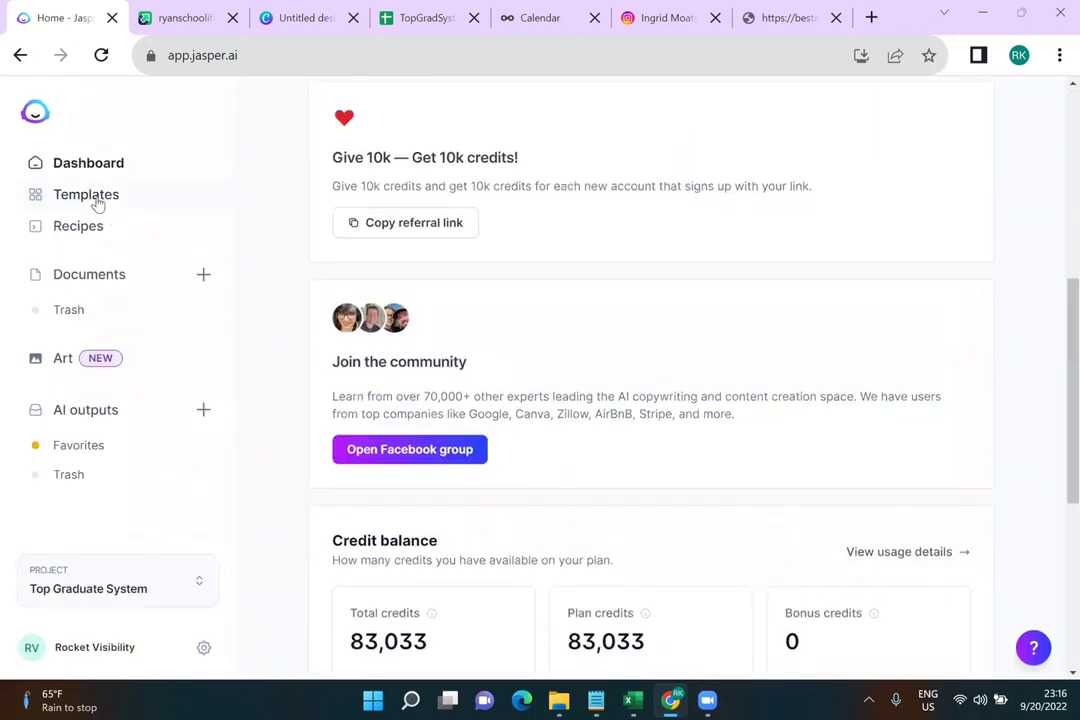
pyautogui.click(98, 196)
# In the Commands template, replace the math-grades topic with the copied ACT/SAT title
pyautogui.click(563, 268)
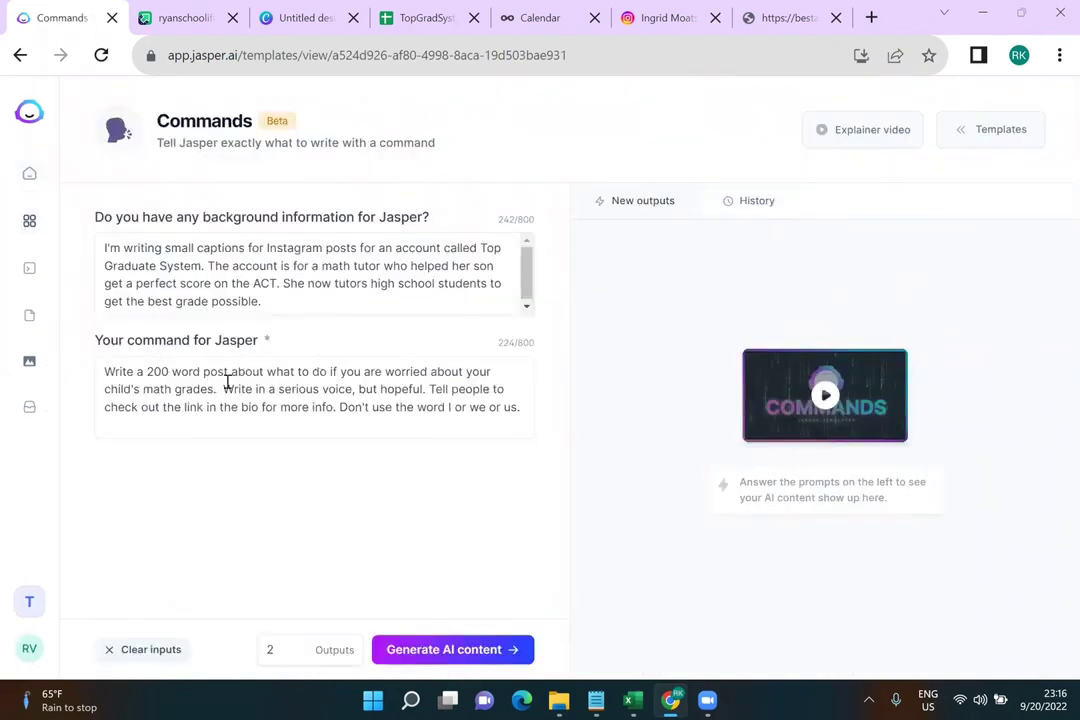
pyautogui.moveTo(305, 372); pyautogui.dragTo(213, 396)
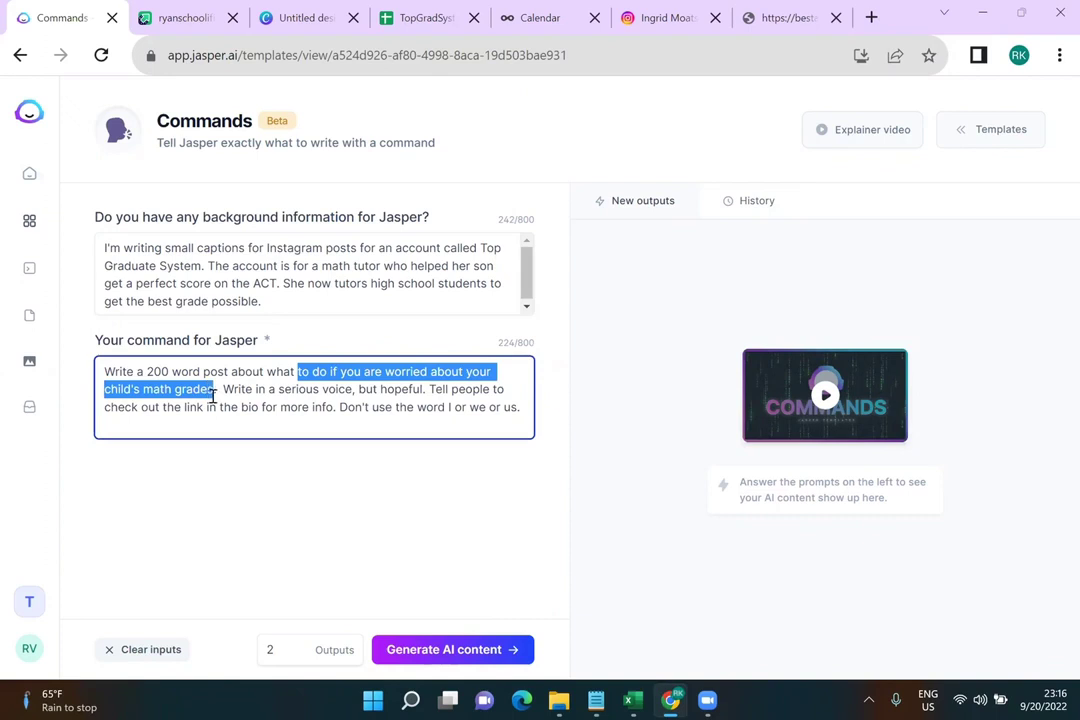
pyautogui.hotkey('ctrl', 'v')
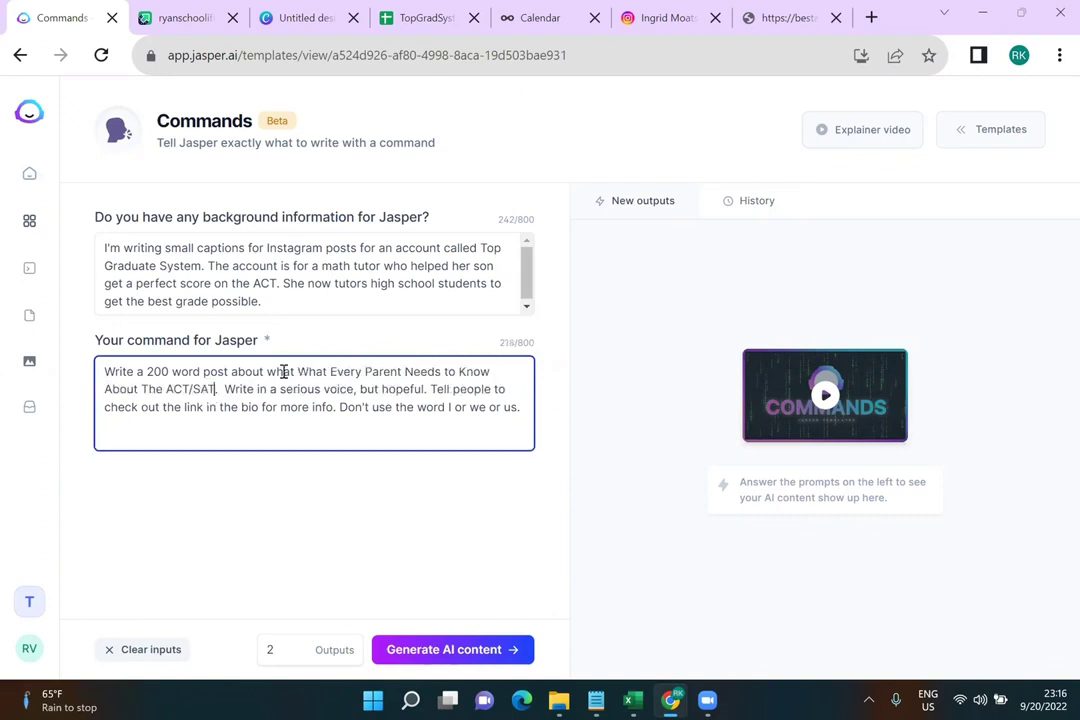
pyautogui.click(301, 371)
pyautogui.press('BackSpace')
pyautogui.press('BackSpace')
pyautogui.press('BackSpace')
pyautogui.press('BackSpace')
pyautogui.press('BackSpace')
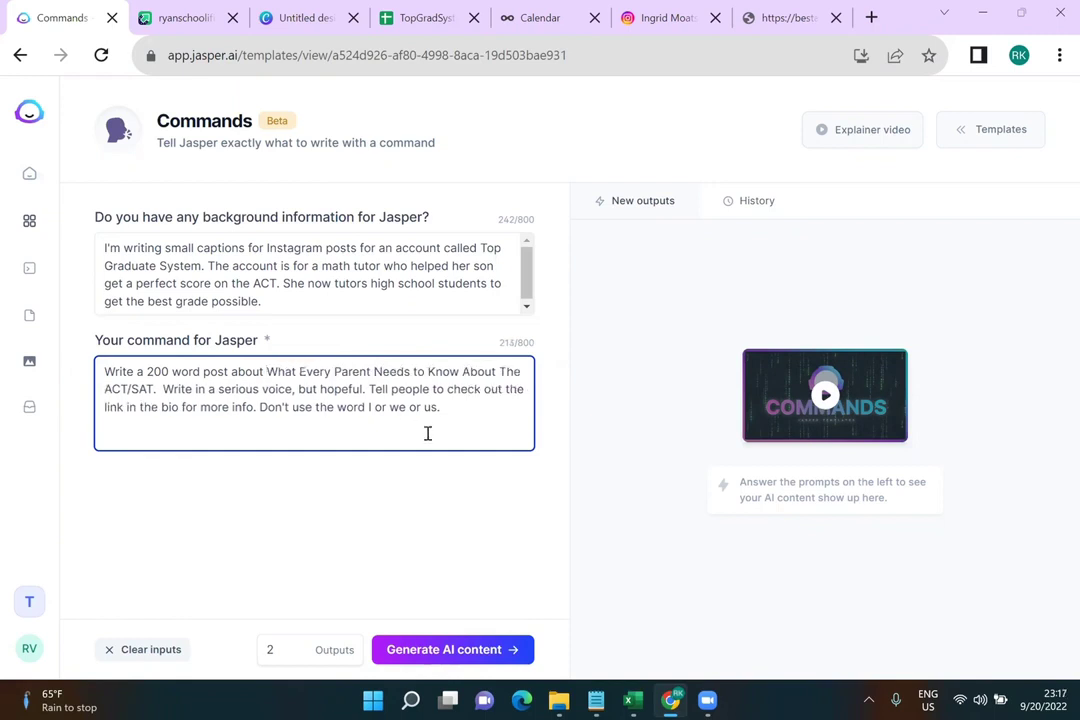
# Swap the I/we/us ban for a no-first-person rule focused on the reading parent, then generate
pyautogui.moveTo(443, 409); pyautogui.dragTo(337, 407)
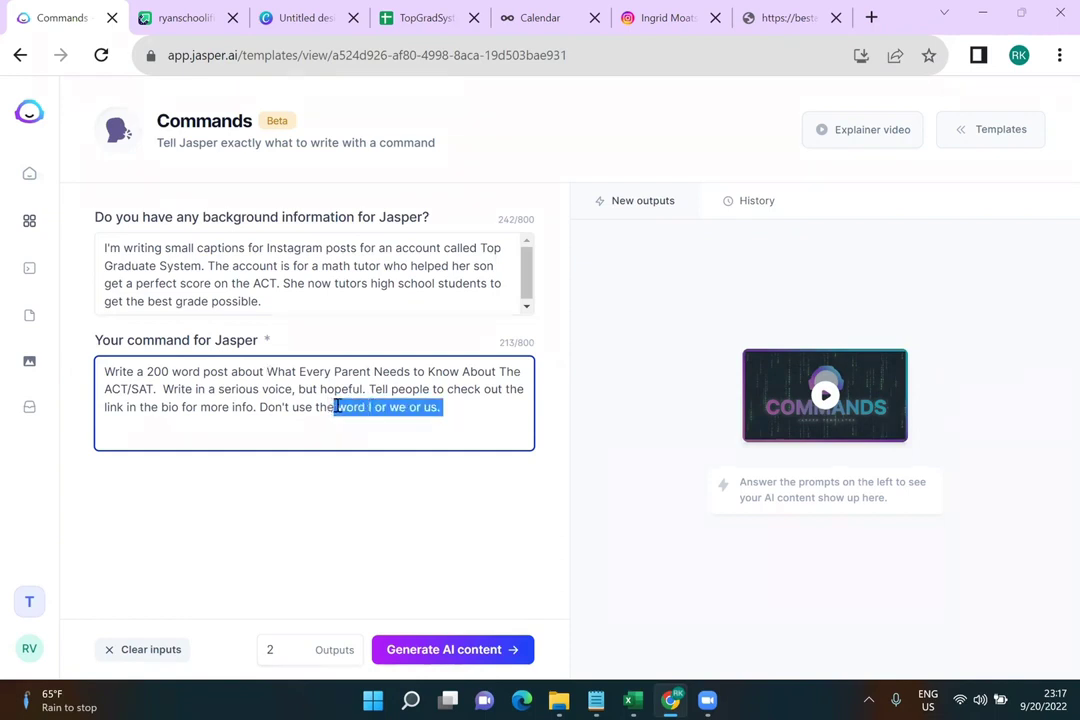
pyautogui.write('first p')
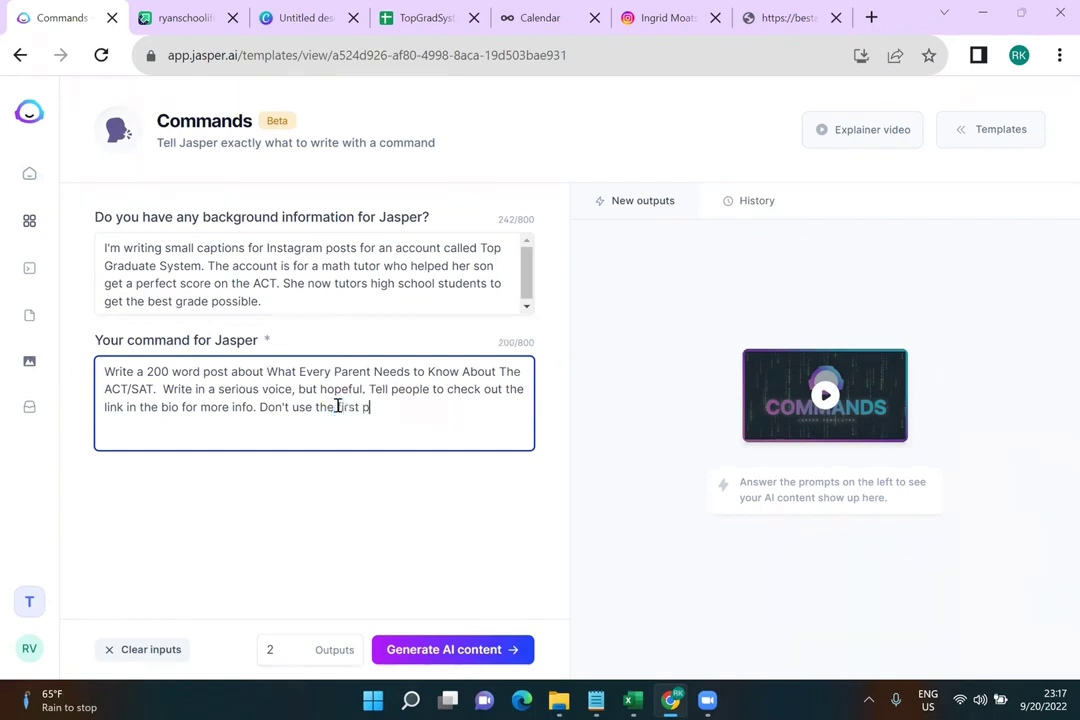
pyautogui.write('erson, keep it focused on the ')
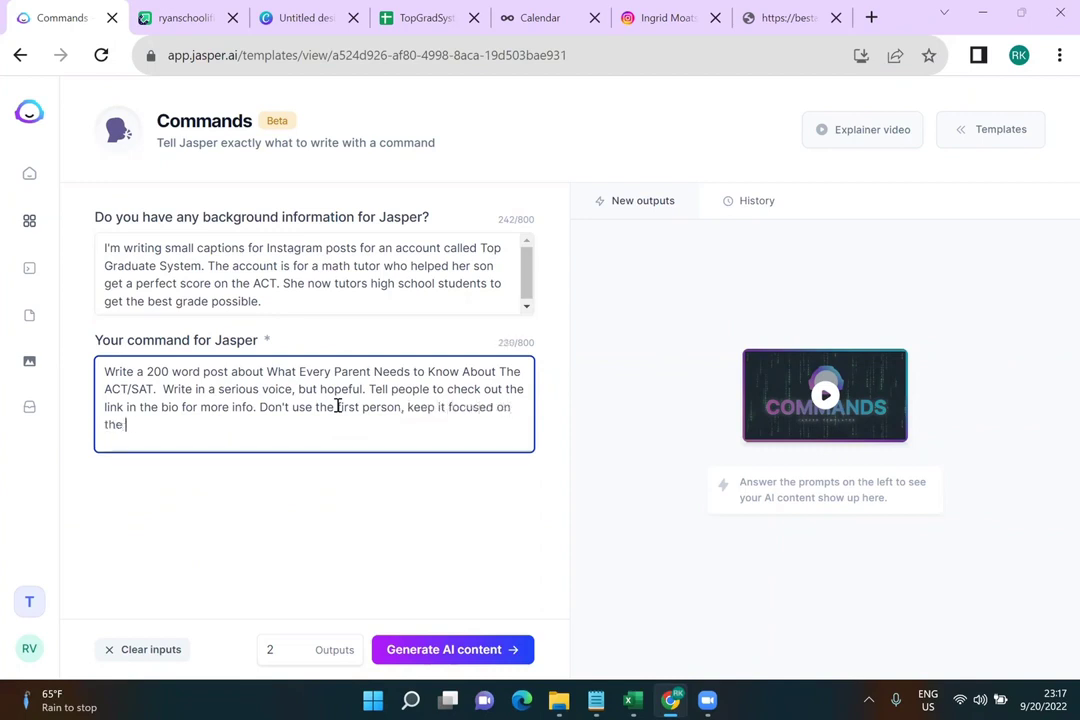
pyautogui.write('parent who is reading the post.')
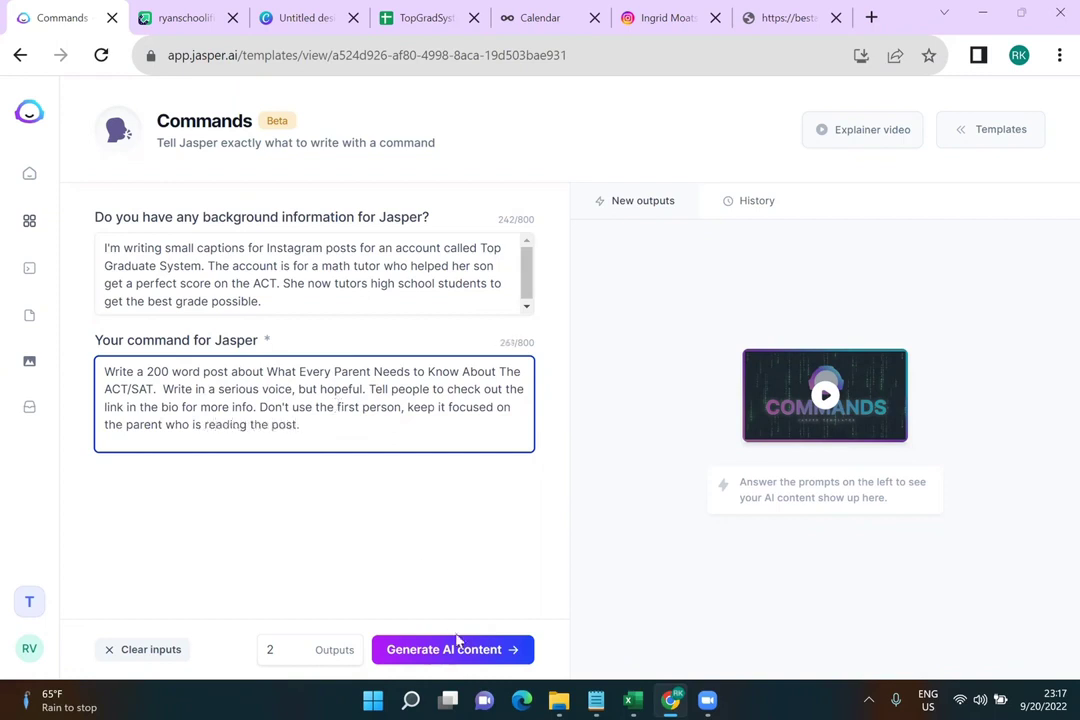
pyautogui.click(456, 645)
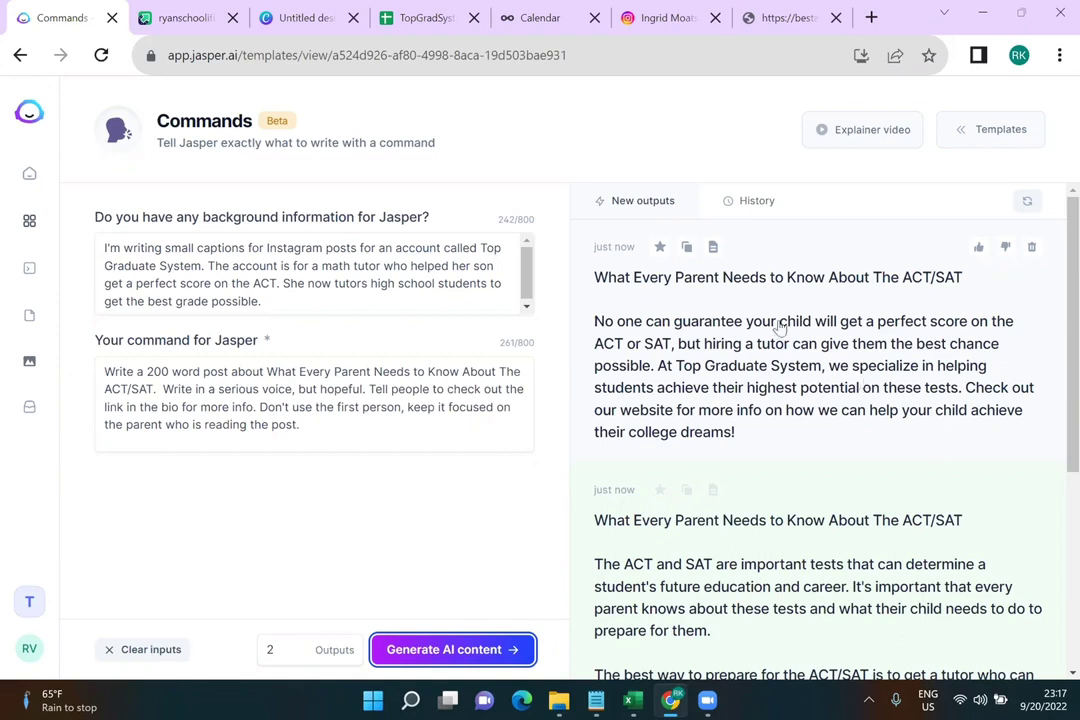
# Delete the first ACT/SAT post's title and blank lines, select its paragraph, and return to the sheet
pyautogui.click(686, 247)
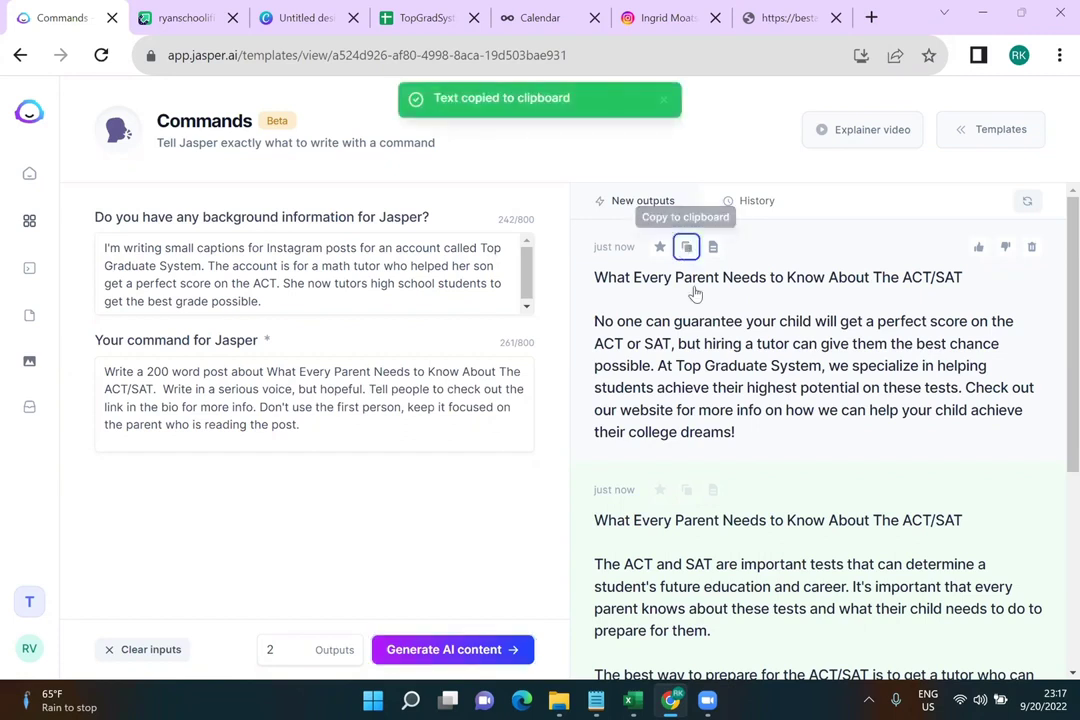
pyautogui.click(695, 290)
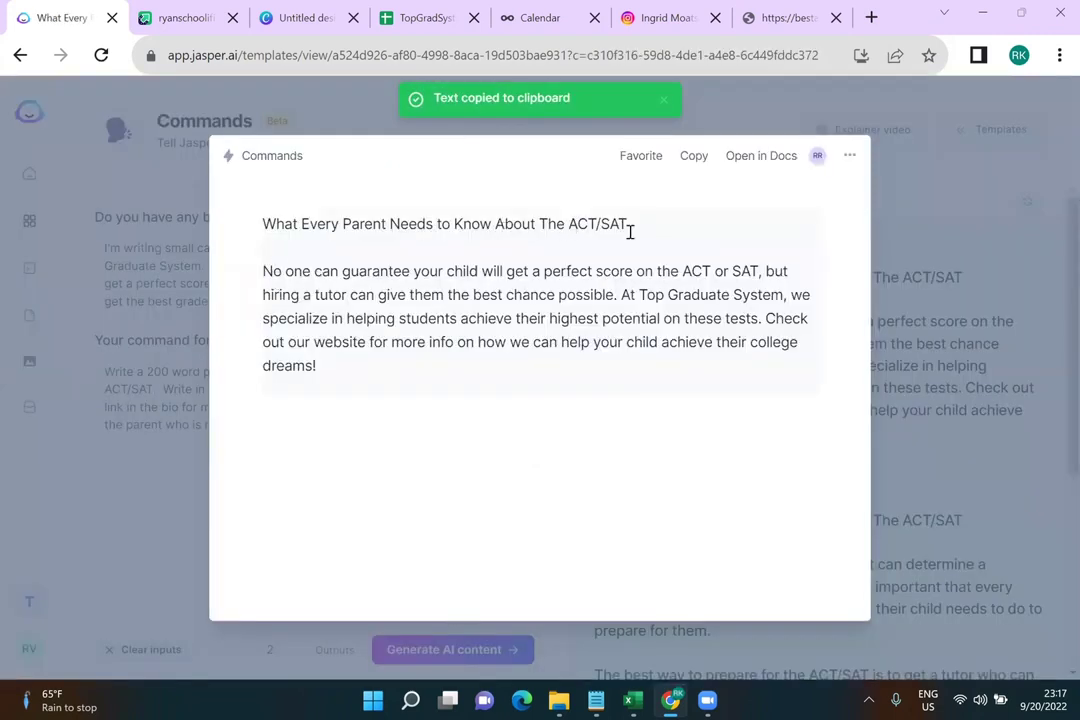
pyautogui.tripleClick(260, 224)
pyautogui.press('BackSpace')
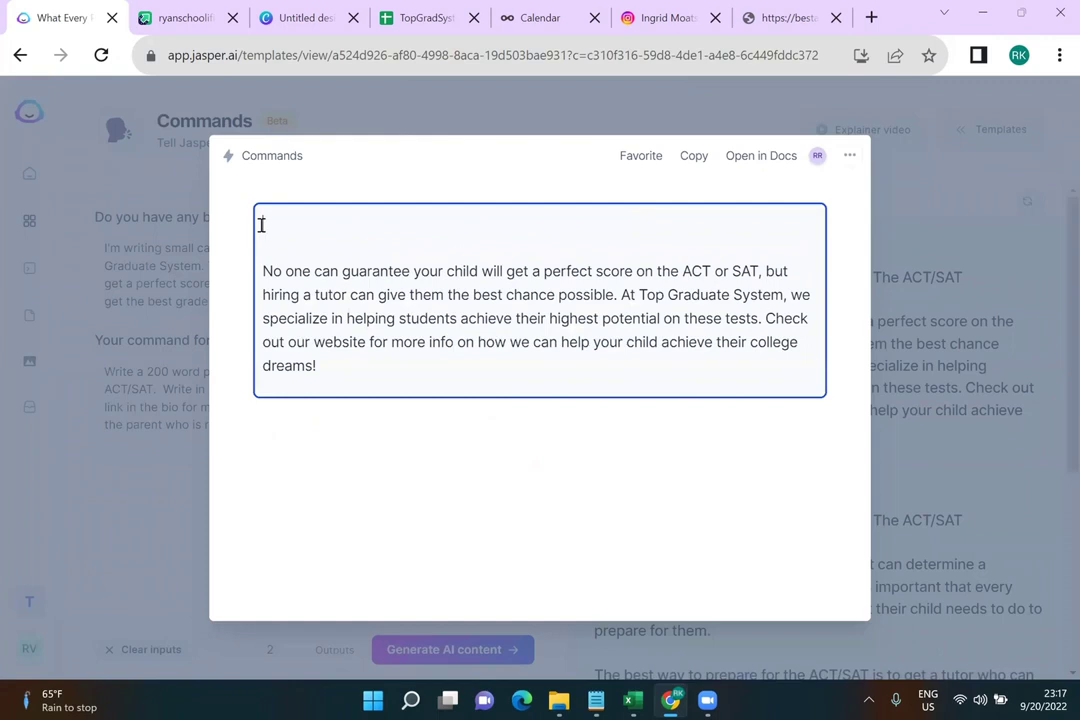
pyautogui.press('Delete')
pyautogui.press('Delete')
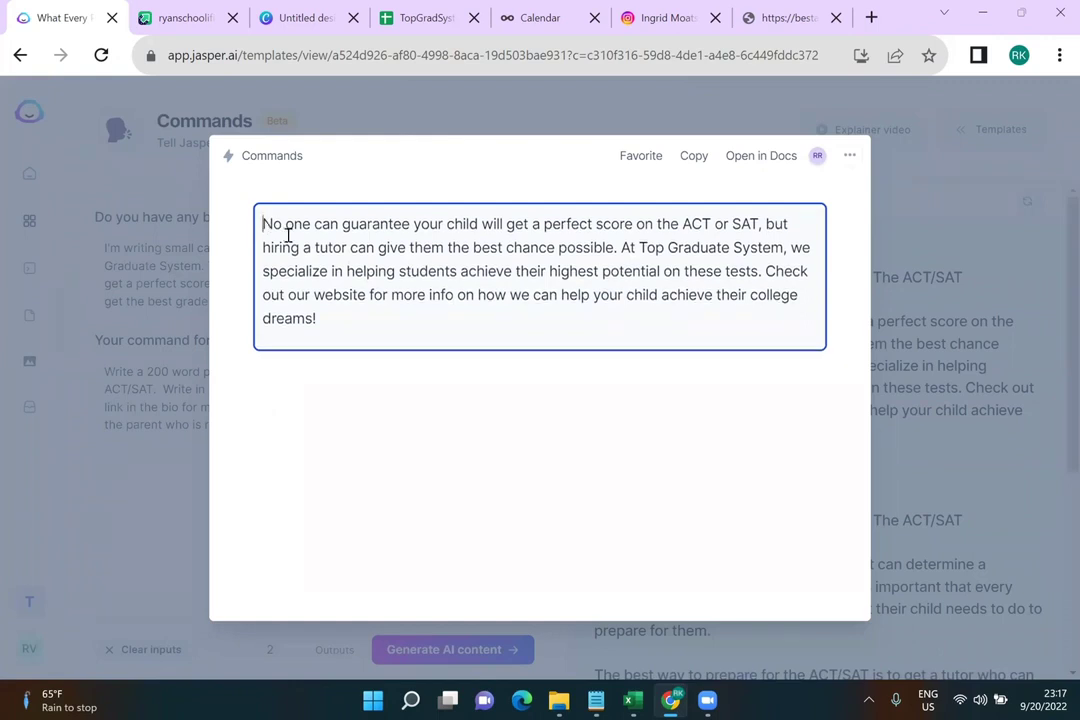
pyautogui.hotkey('ctrl', 'a')
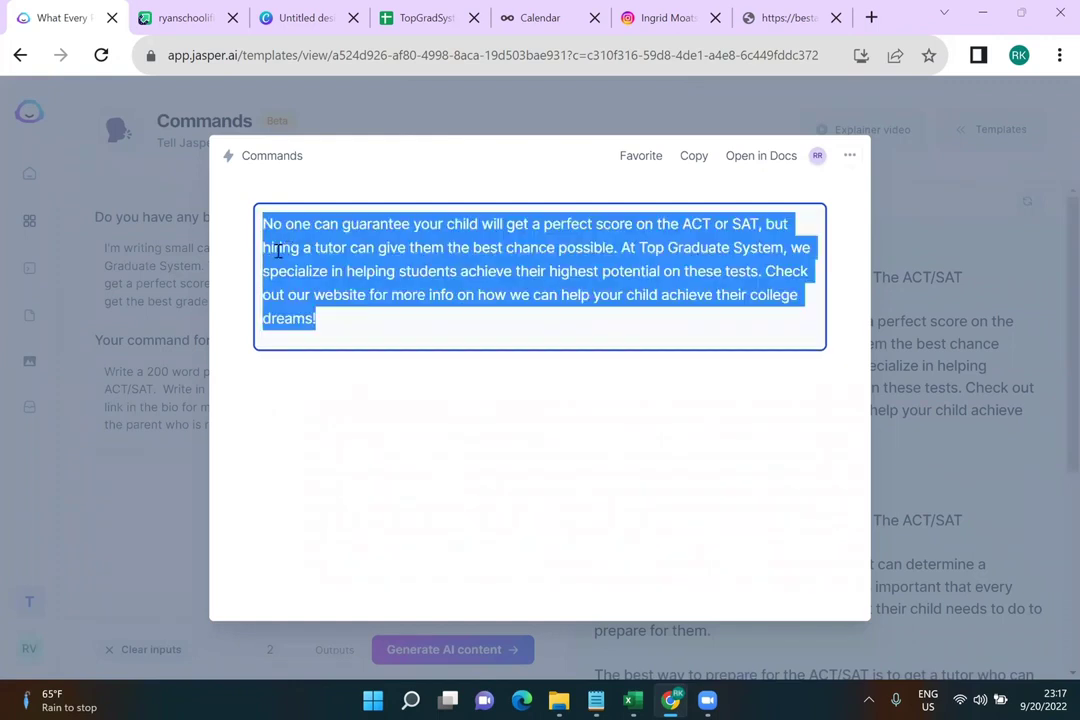
pyautogui.click(407, 17)
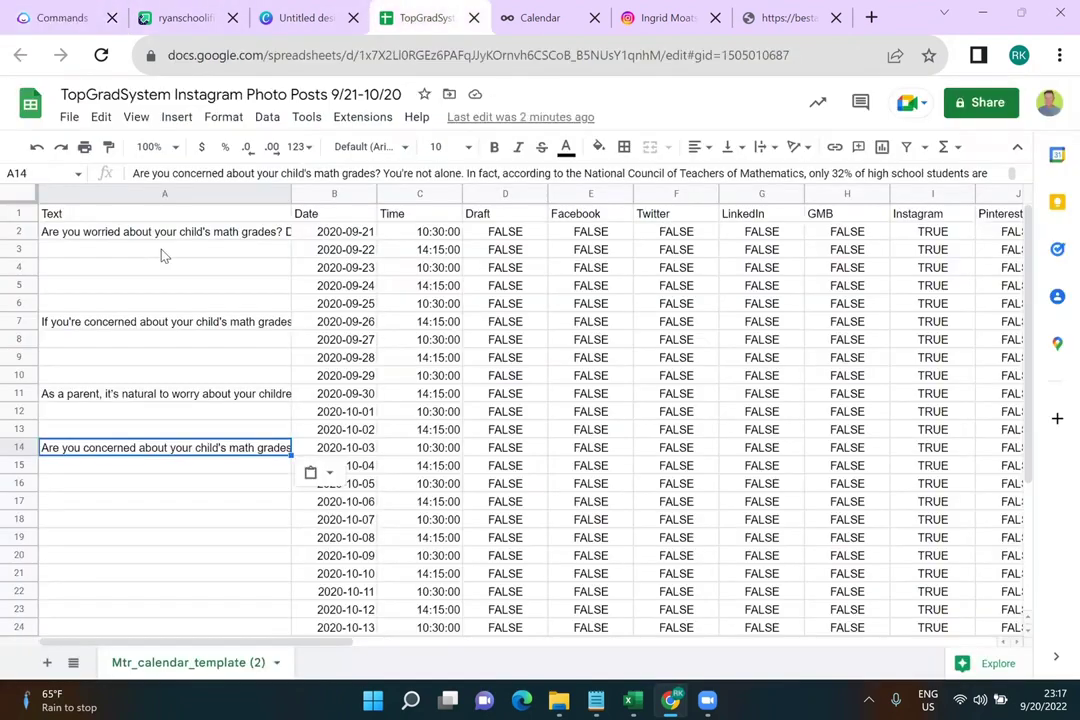
# Paste the ACT/SAT tutoring caption into cell A3
pyautogui.click(163, 252)
pyautogui.hotkey('ctrl', 'v')
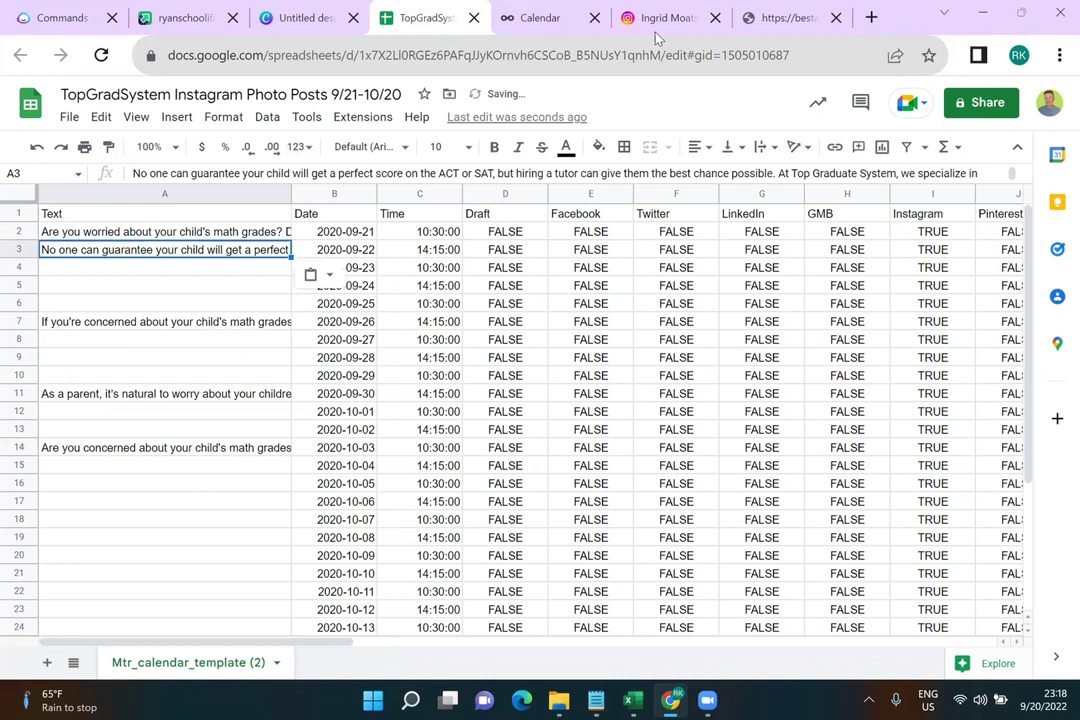
pyautogui.click(757, 20)
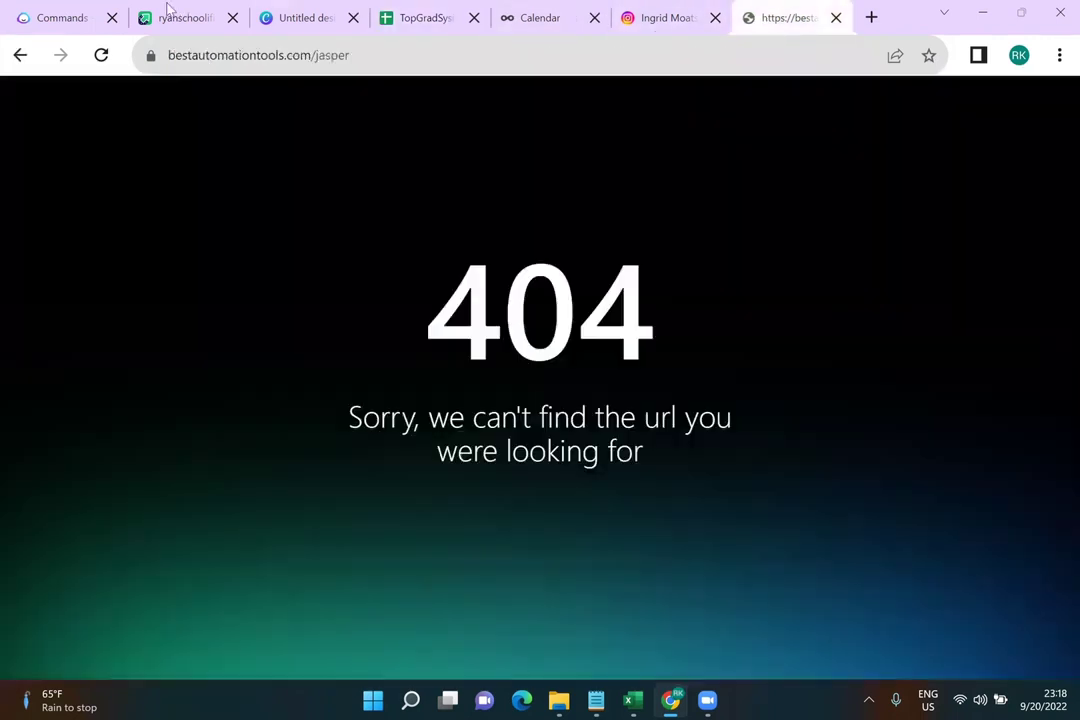
# Back on Jasper's Commands page, close the output preview and scroll to the second ACT/SAT post
pyautogui.click(80, 12)
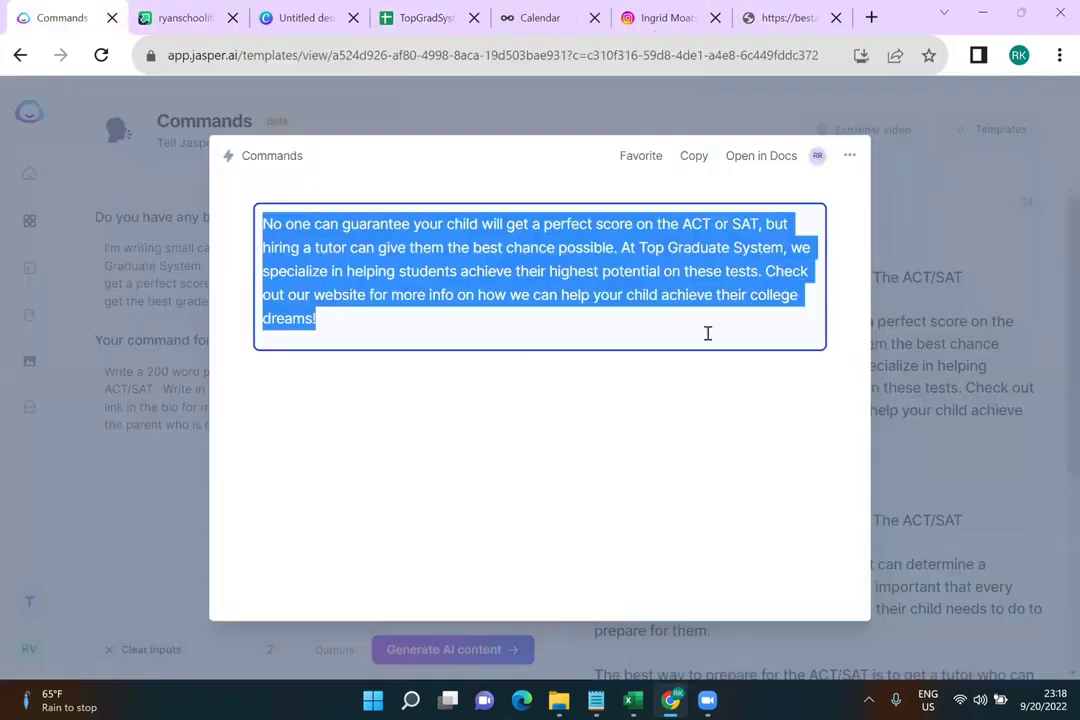
pyautogui.click(915, 405)
pyautogui.scroll(-5, 915, 405)
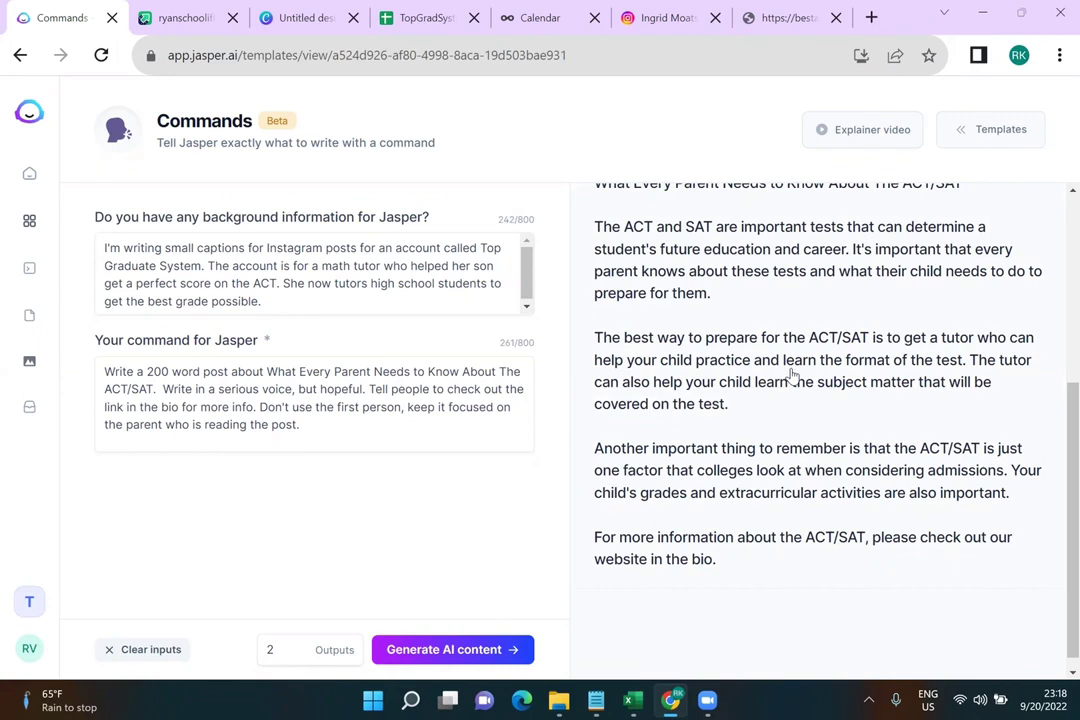
pyautogui.scroll(3, 790, 373)
pyautogui.scroll(-2, 790, 376)
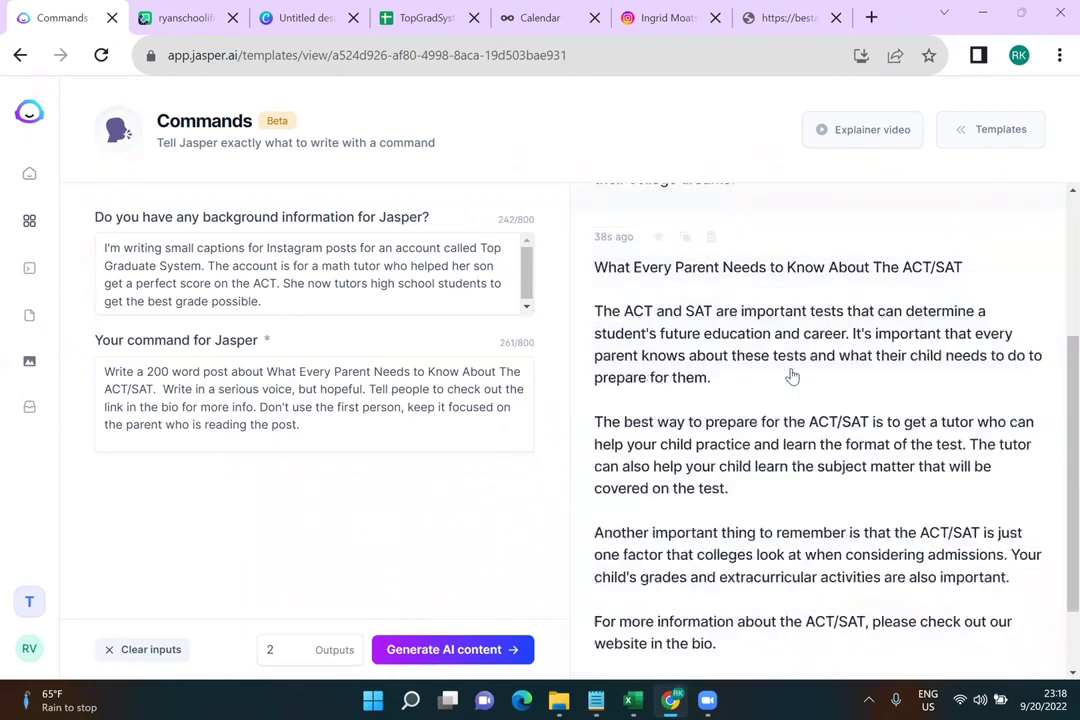
# Remove the second ACT/SAT post's title and blank lines, joining its four paragraphs into one
pyautogui.click(592, 268)
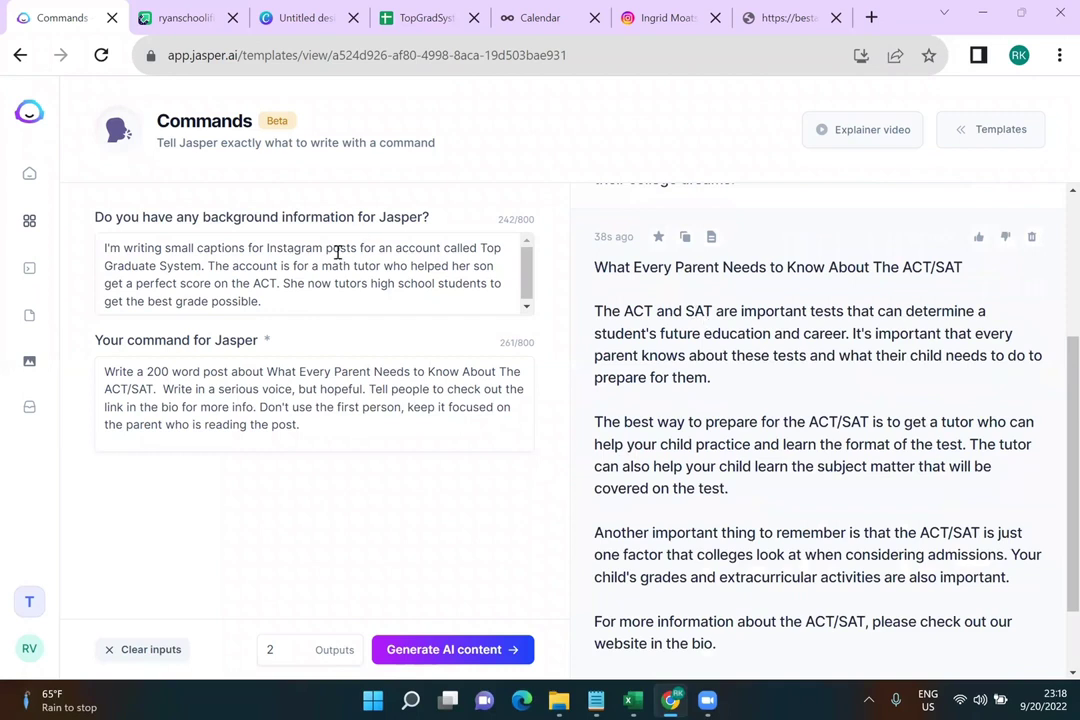
pyautogui.moveTo(663, 224); pyautogui.dragTo(260, 224)
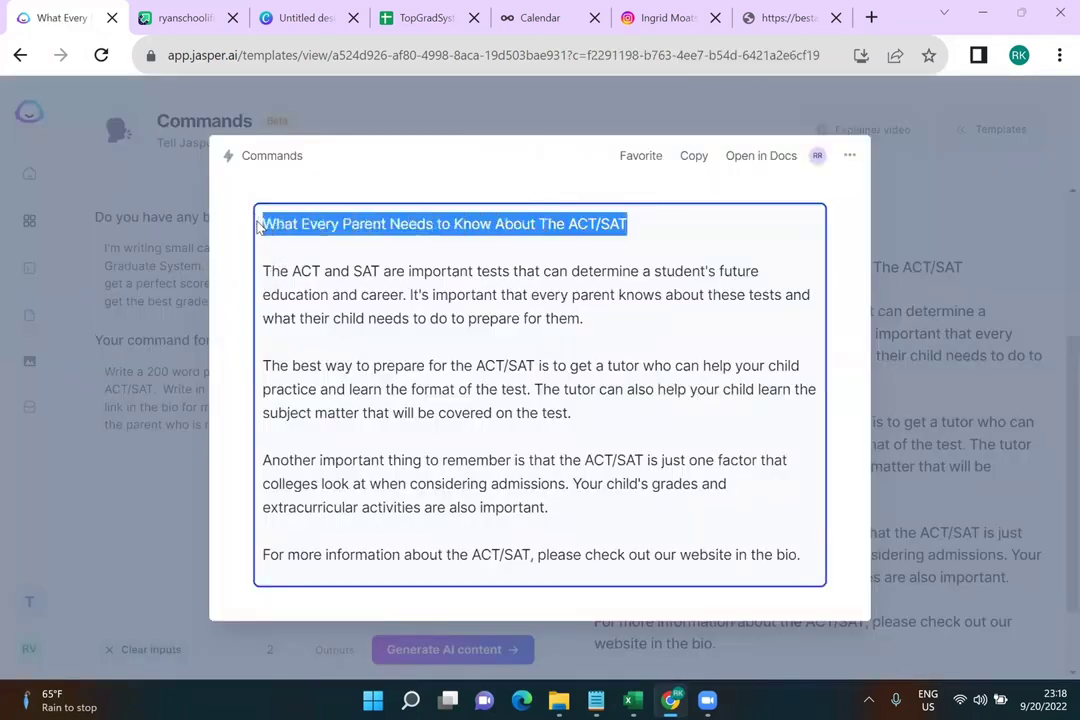
pyautogui.press('BackSpace')
pyautogui.press('Delete')
pyautogui.press('Delete')
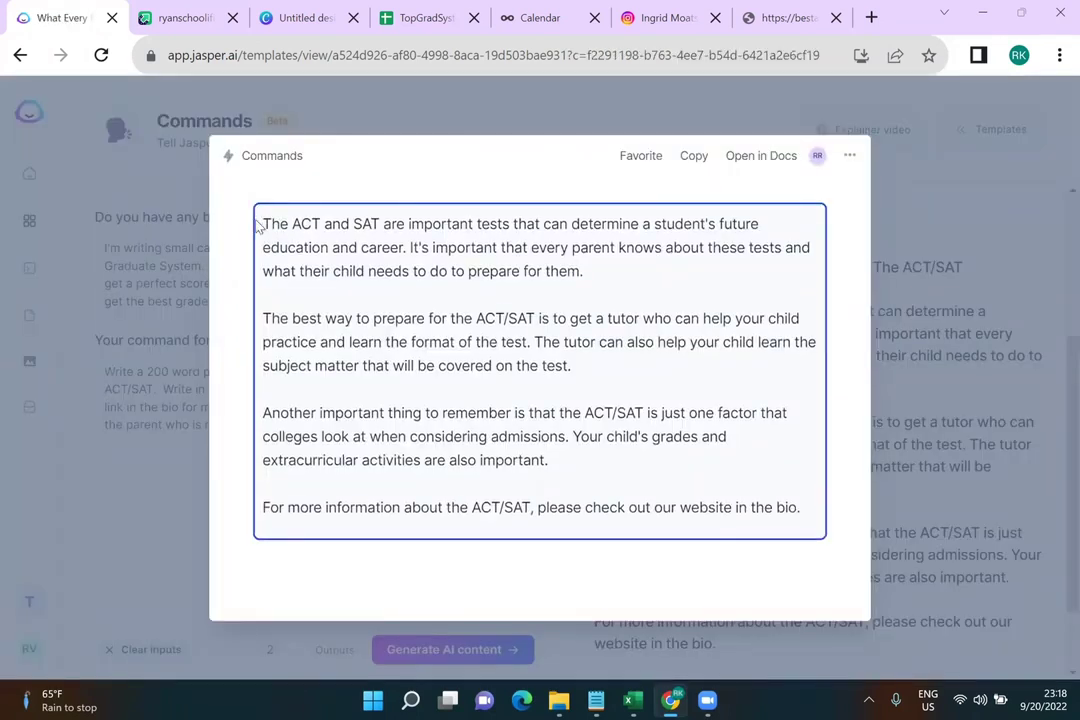
pyautogui.click(263, 317)
pyautogui.press('BackSpace')
pyautogui.press('BackSpace')
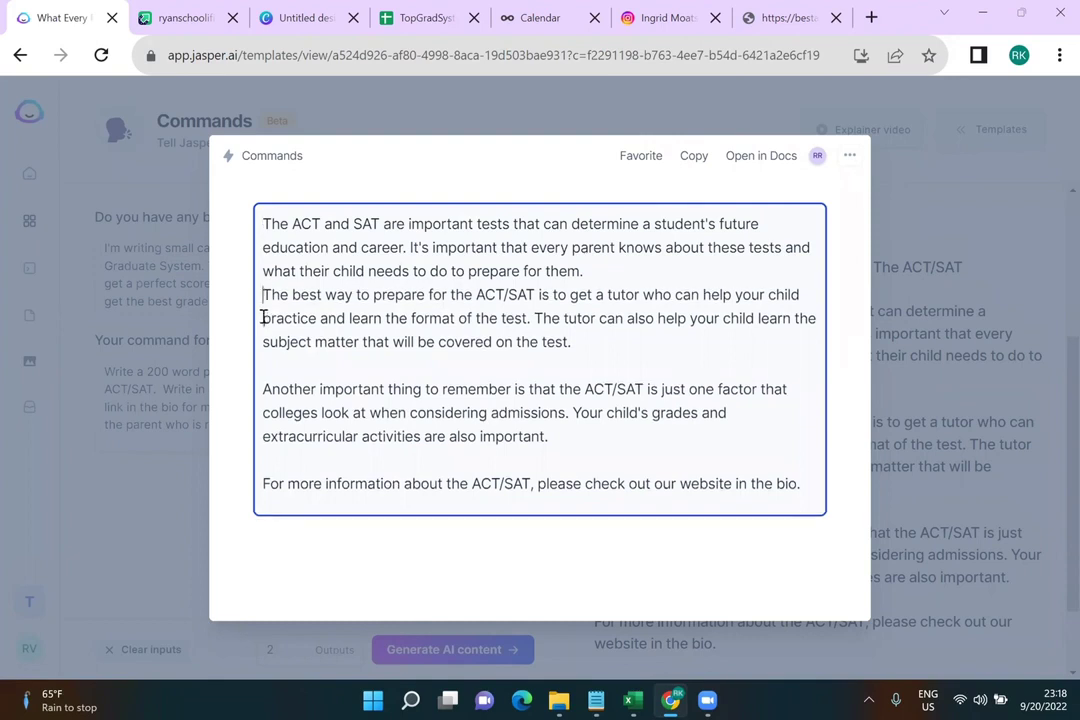
pyautogui.click(261, 389)
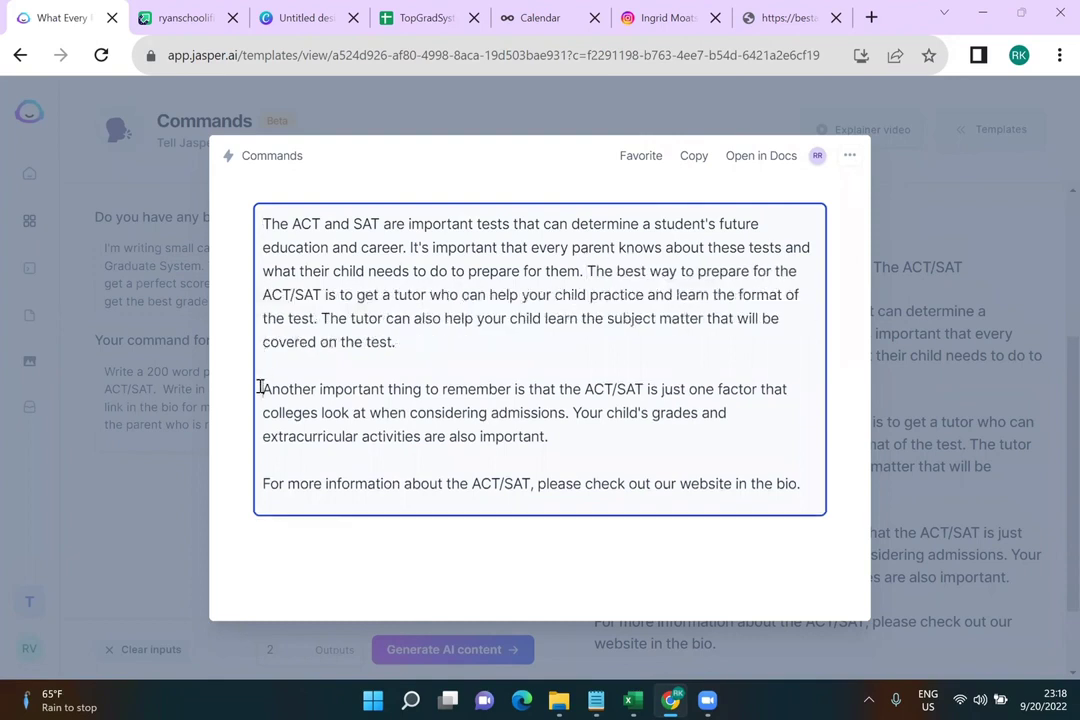
pyautogui.press('BackSpace')
pyautogui.press('BackSpace')
pyautogui.click(262, 435)
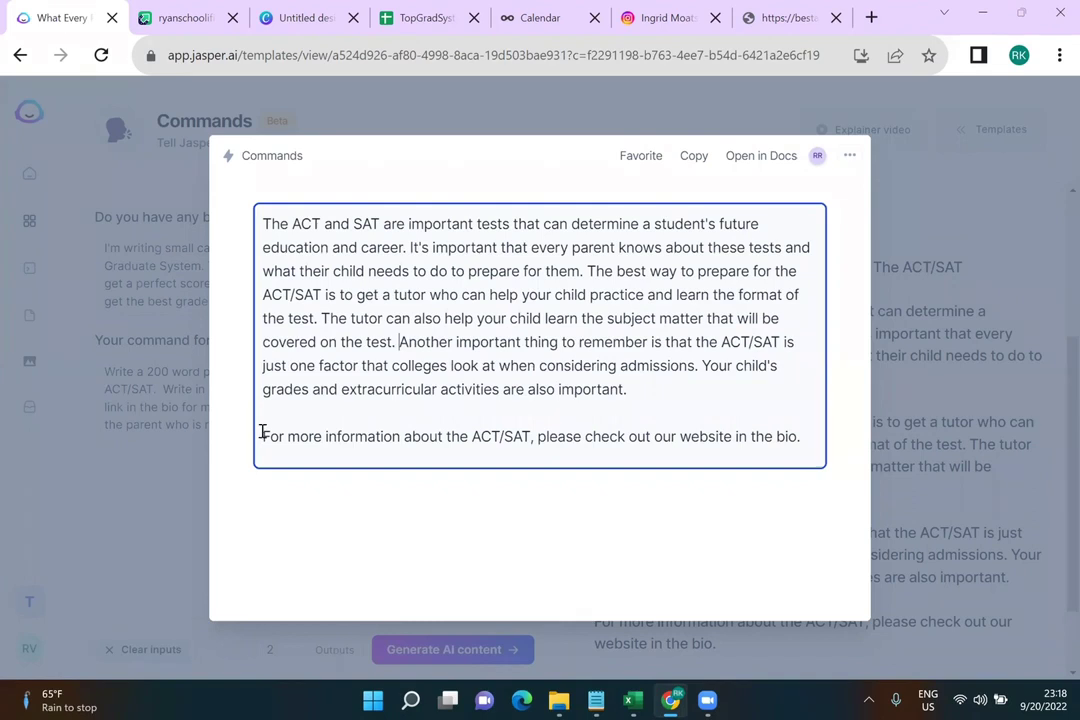
pyautogui.press('BackSpace')
pyautogui.press('BackSpace')
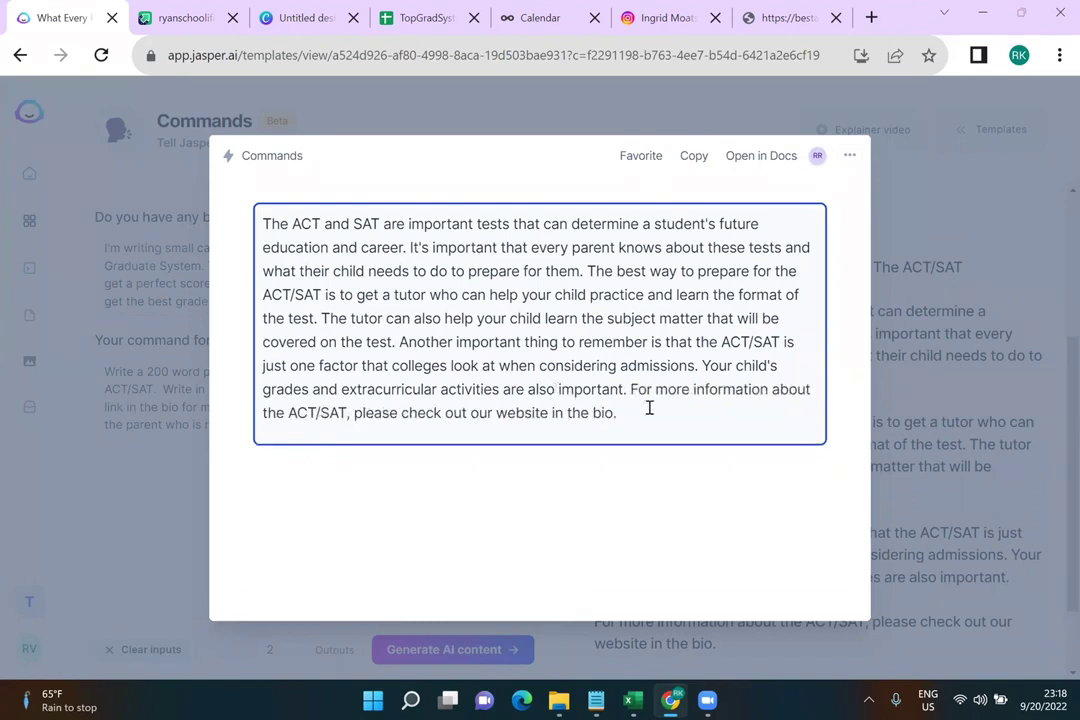
# Copy the single-paragraph ACT/SAT post and paste it into calendar cell A8
pyautogui.click(690, 156)
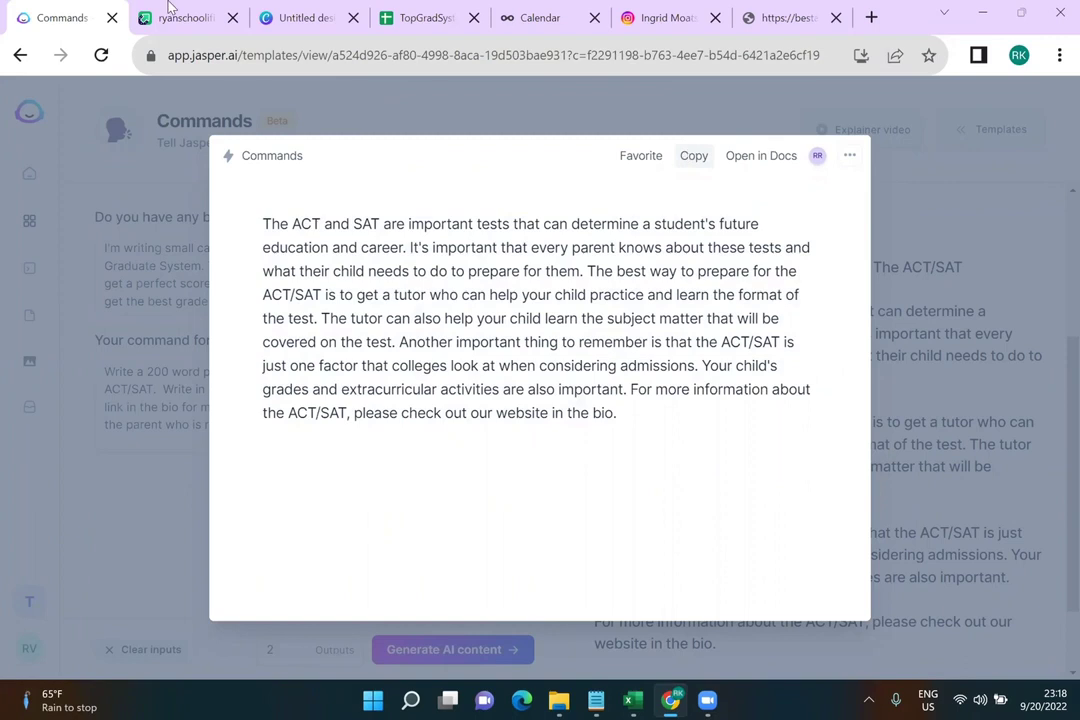
pyautogui.click(304, 16)
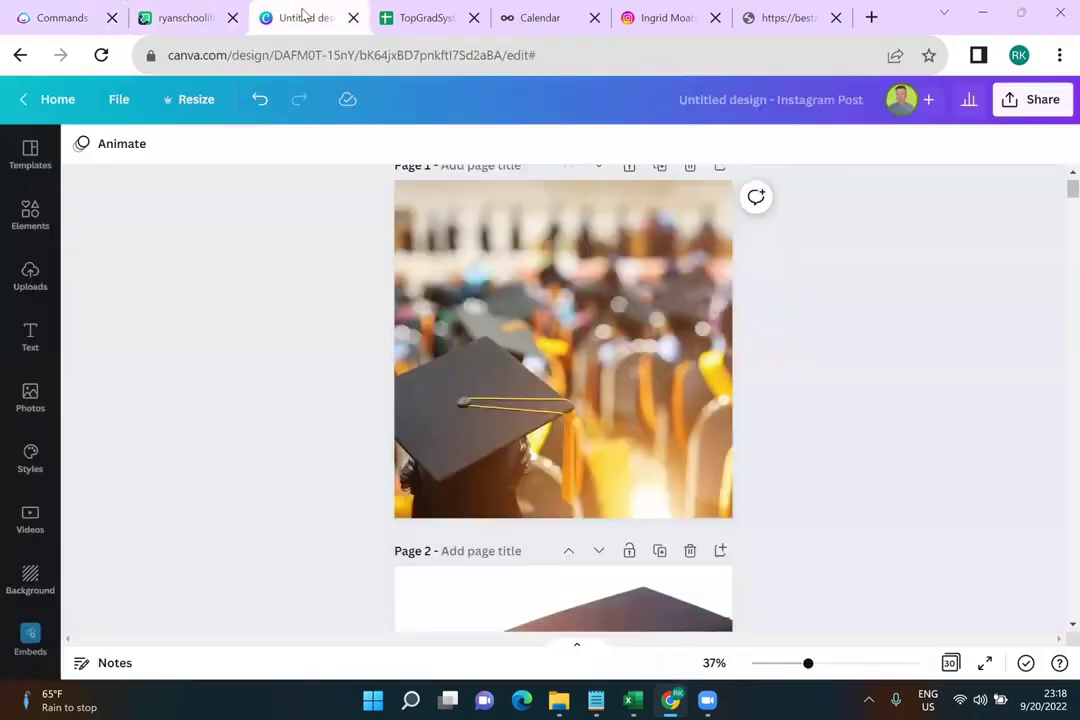
pyautogui.click(175, 12)
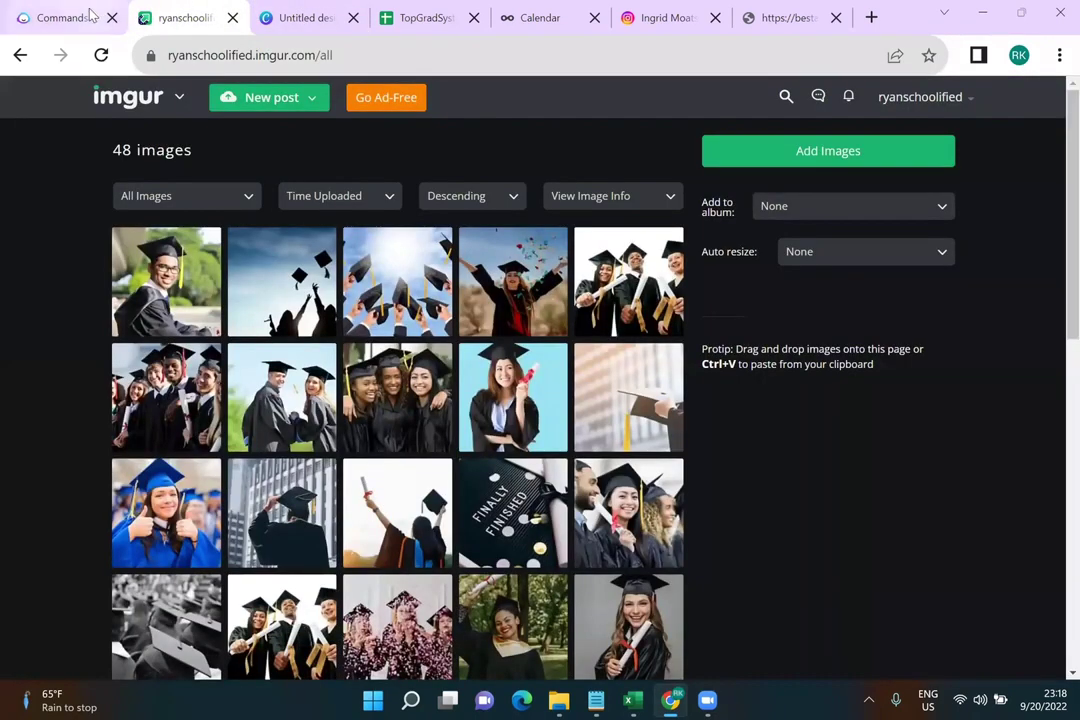
pyautogui.click(88, 15)
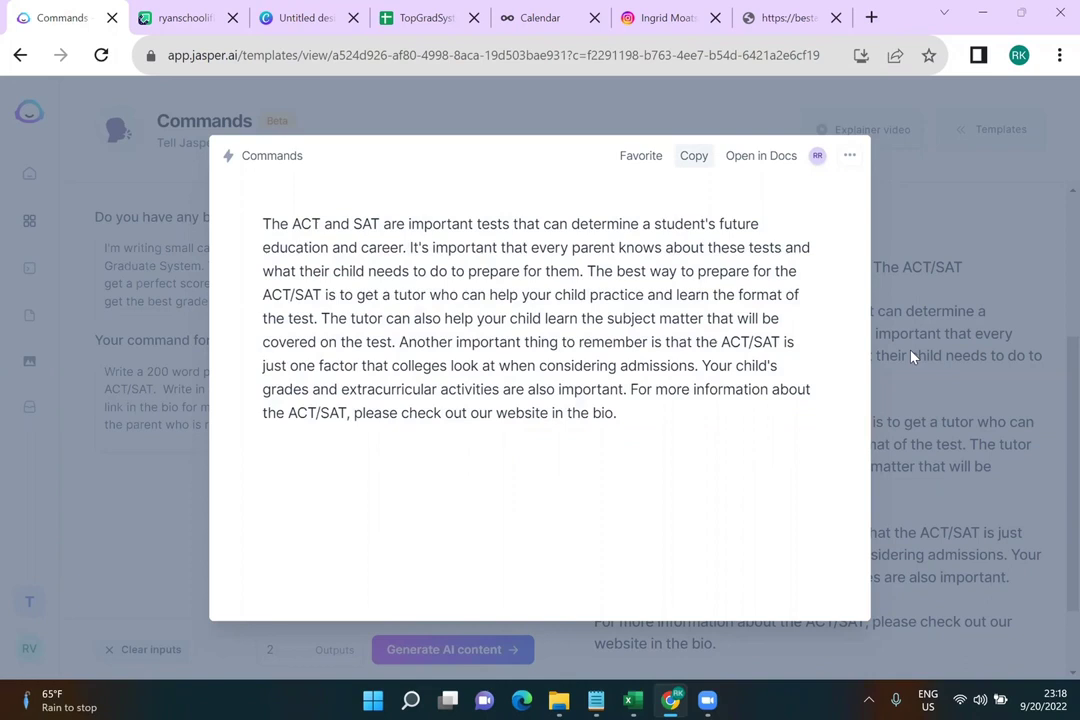
pyautogui.click(440, 18)
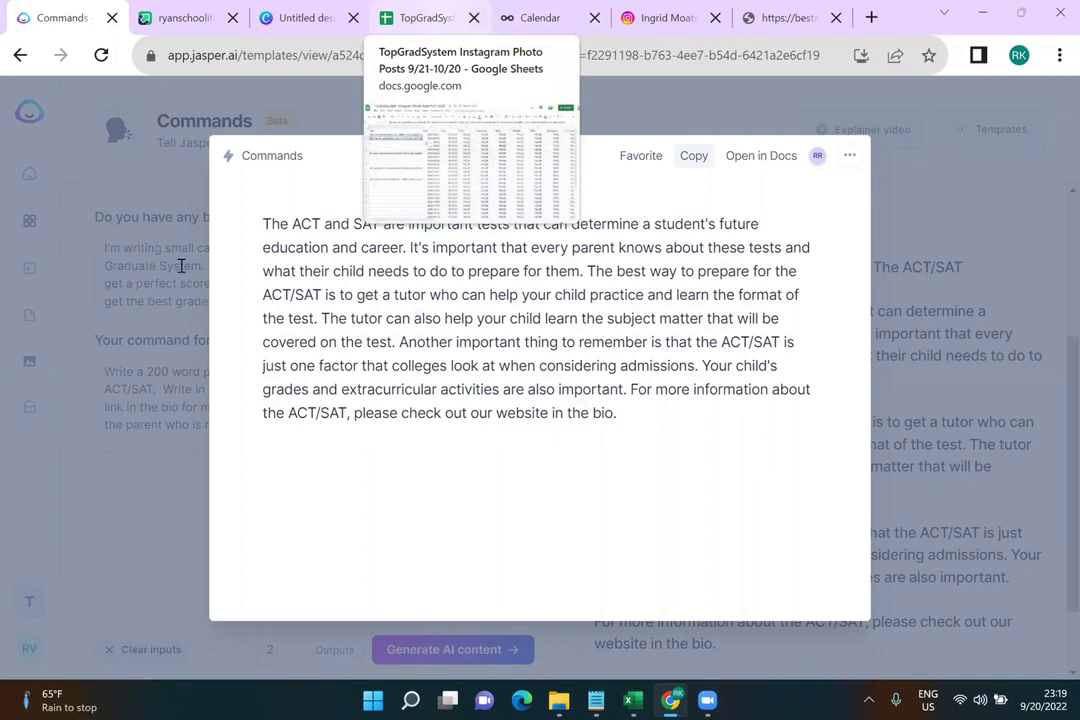
pyautogui.click(99, 345)
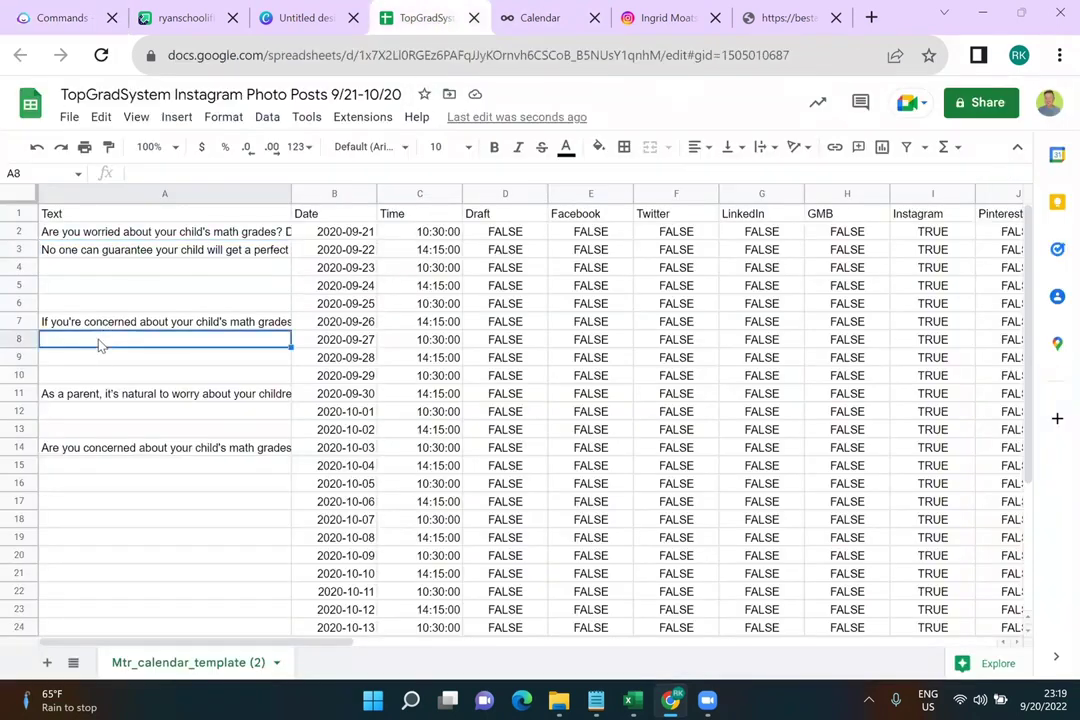
pyautogui.hotkey('ctrl', 'v')
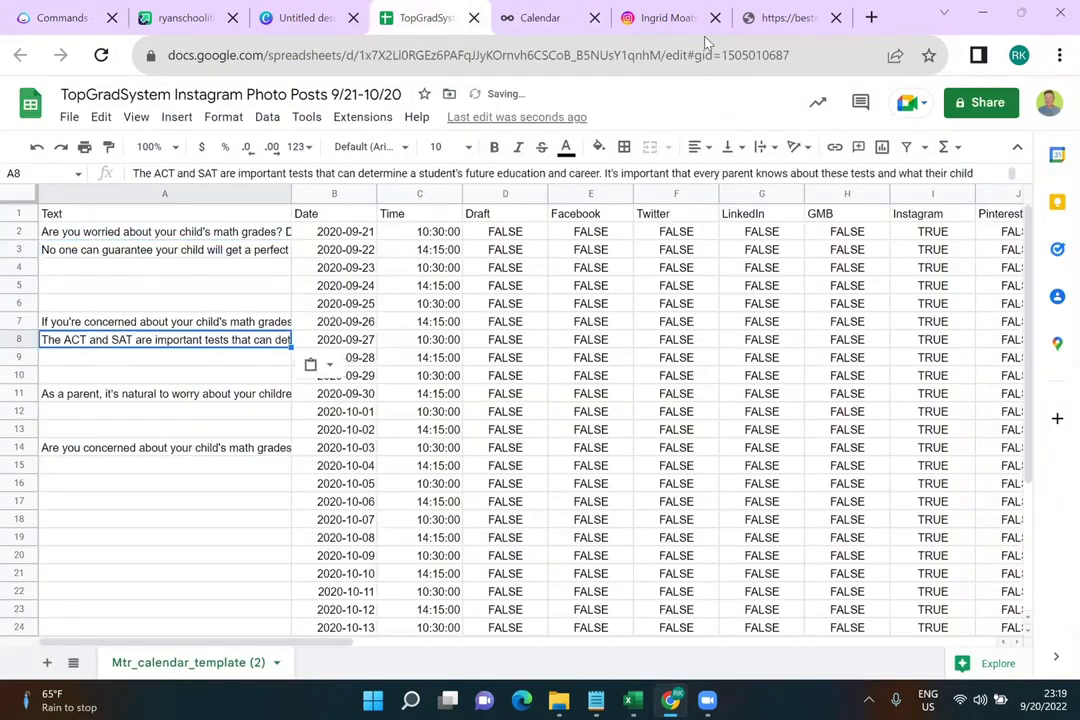
# Cycle through the Canva, Imgur and Jasper tabs and return to the spreadsheet
pyautogui.click(305, 17)
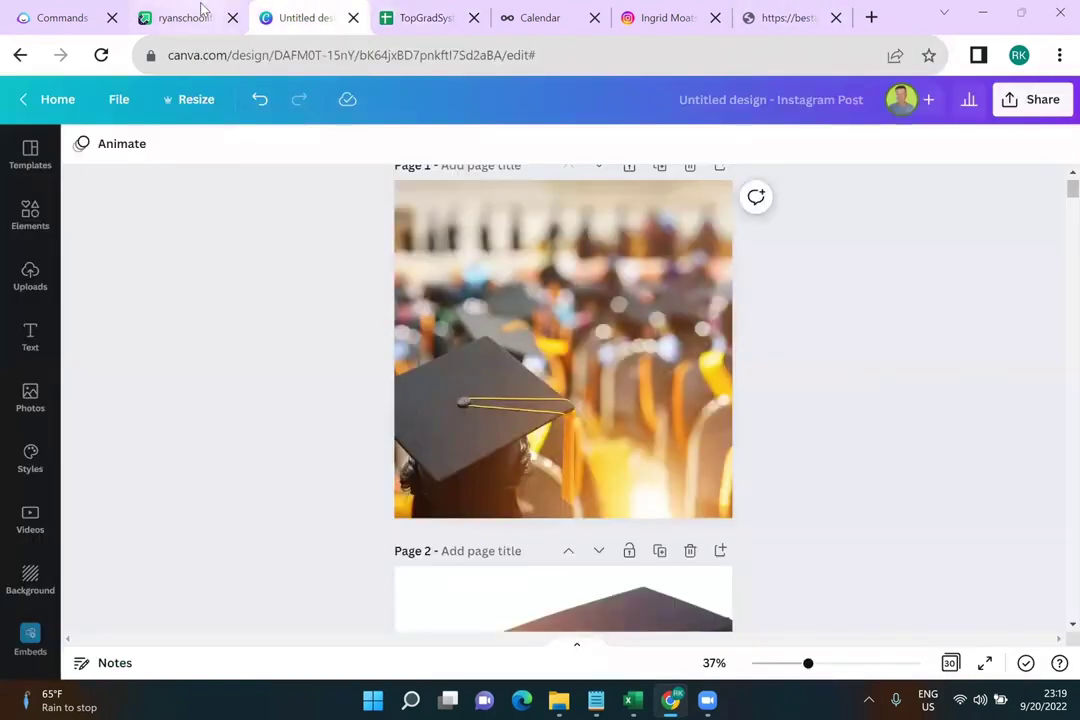
pyautogui.click(195, 15)
pyautogui.hotkey('ctrl', '1')
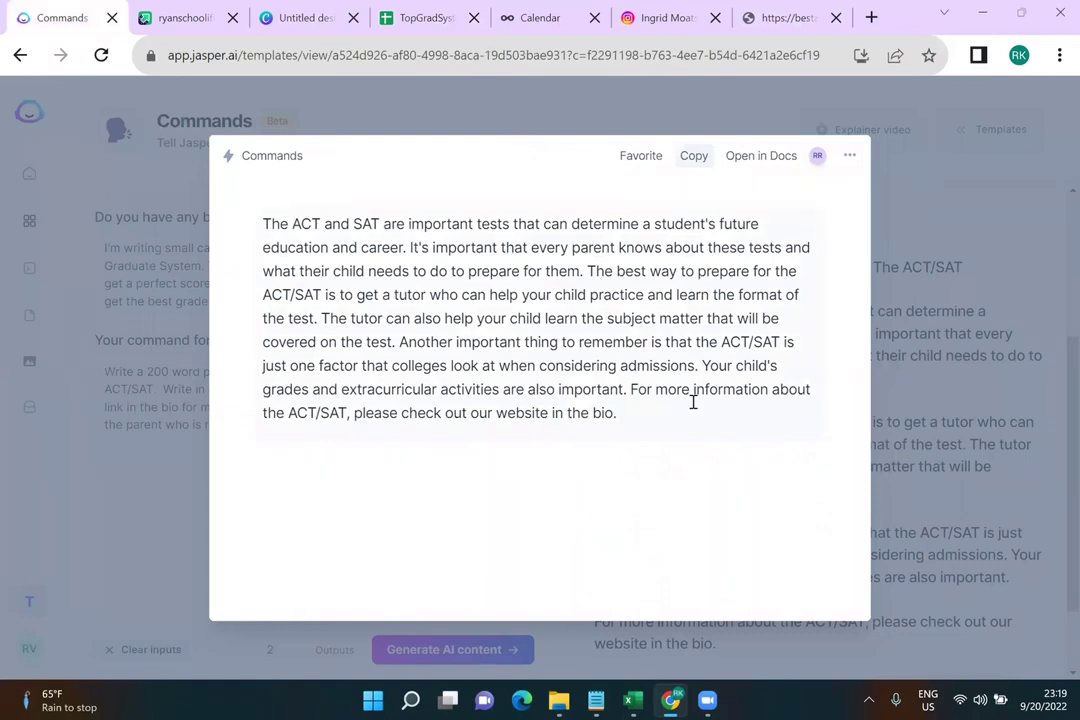
pyautogui.click(420, 17)
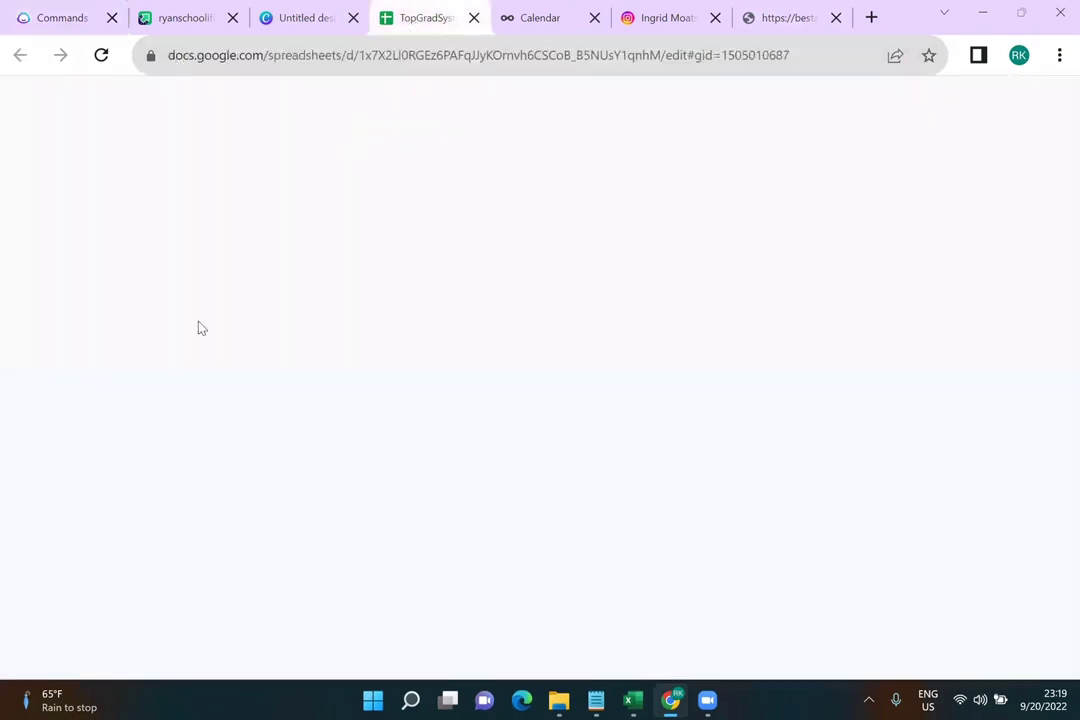
# Copy Jasper's ACT perfect-score statistics post and paste it into cell A9, dated 2020-09-28
pyautogui.scroll(-4, 204, 404)
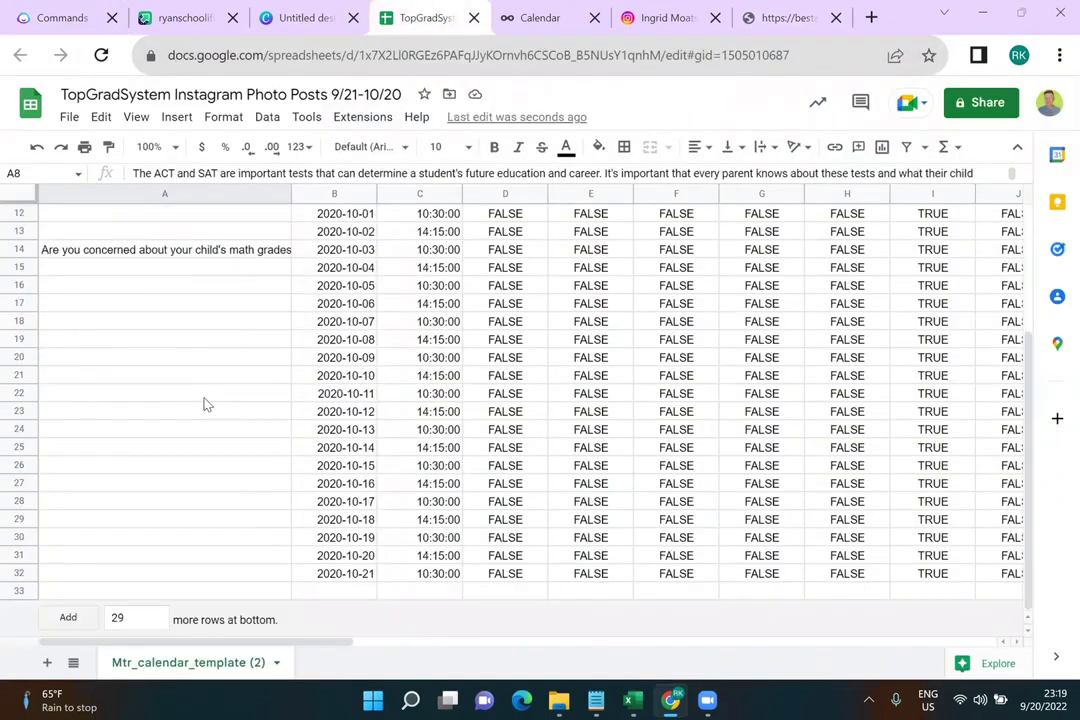
pyautogui.scroll(4, 204, 404)
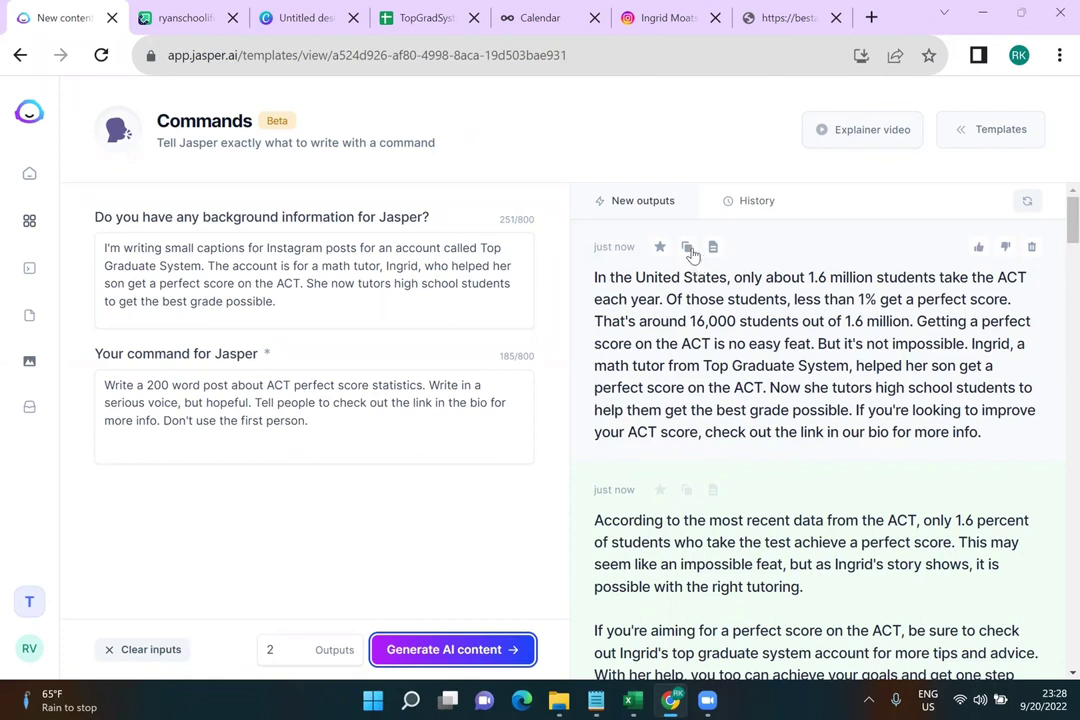
pyautogui.click(686, 246)
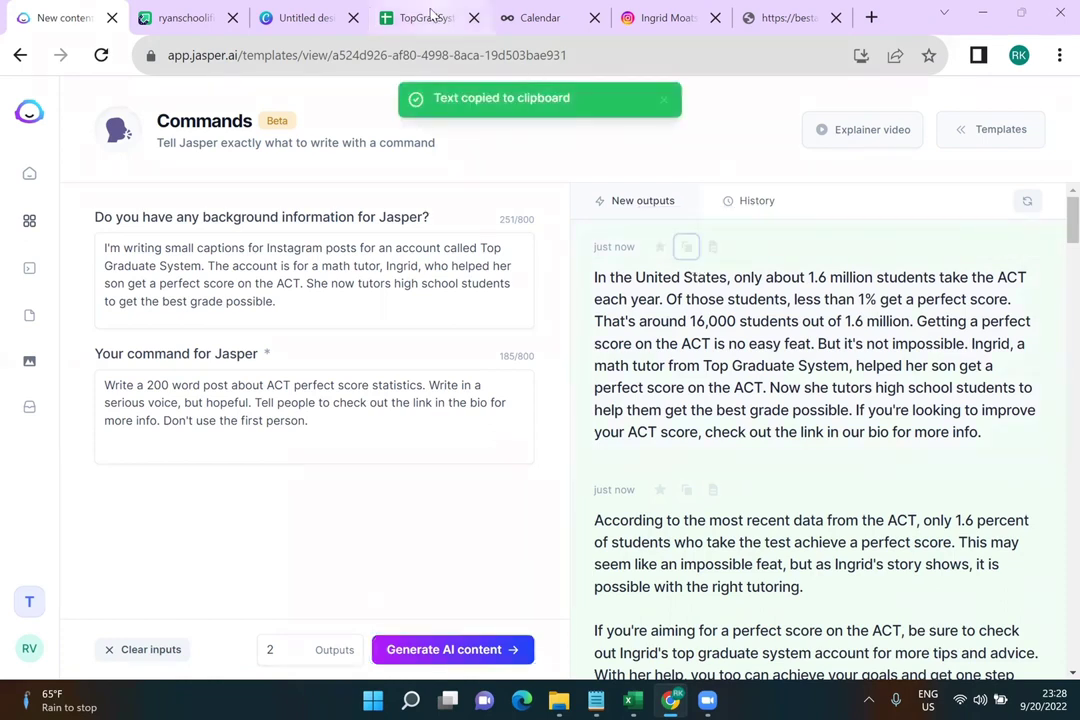
pyautogui.click(427, 17)
pyautogui.scroll(4, 147, 364)
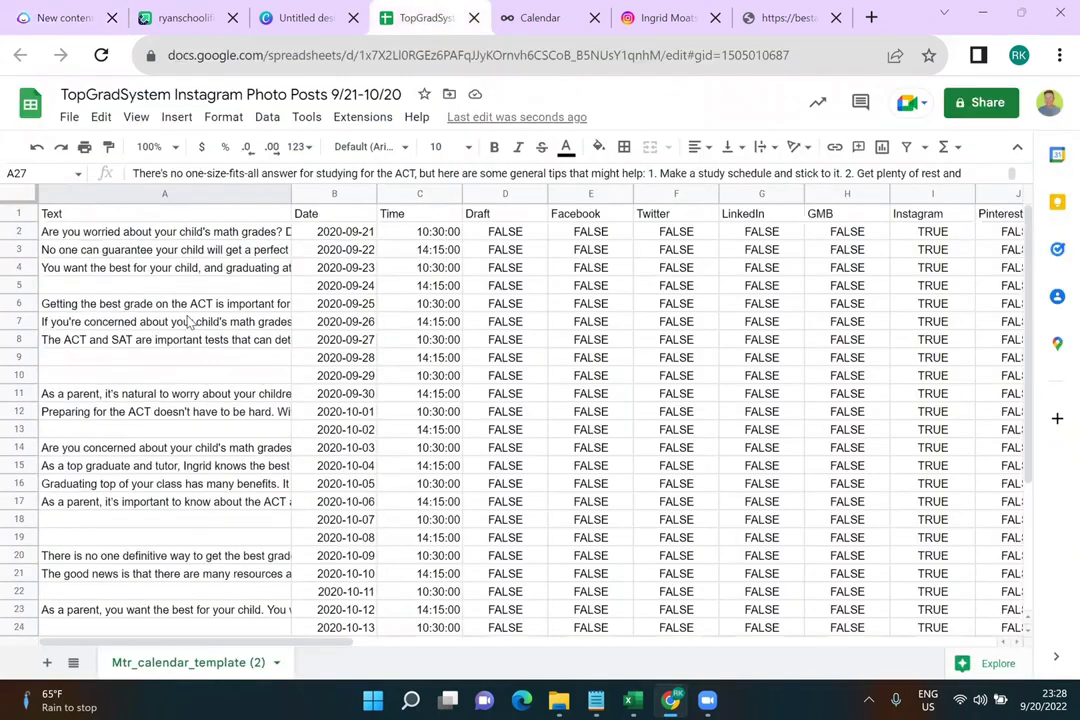
pyautogui.click(147, 364)
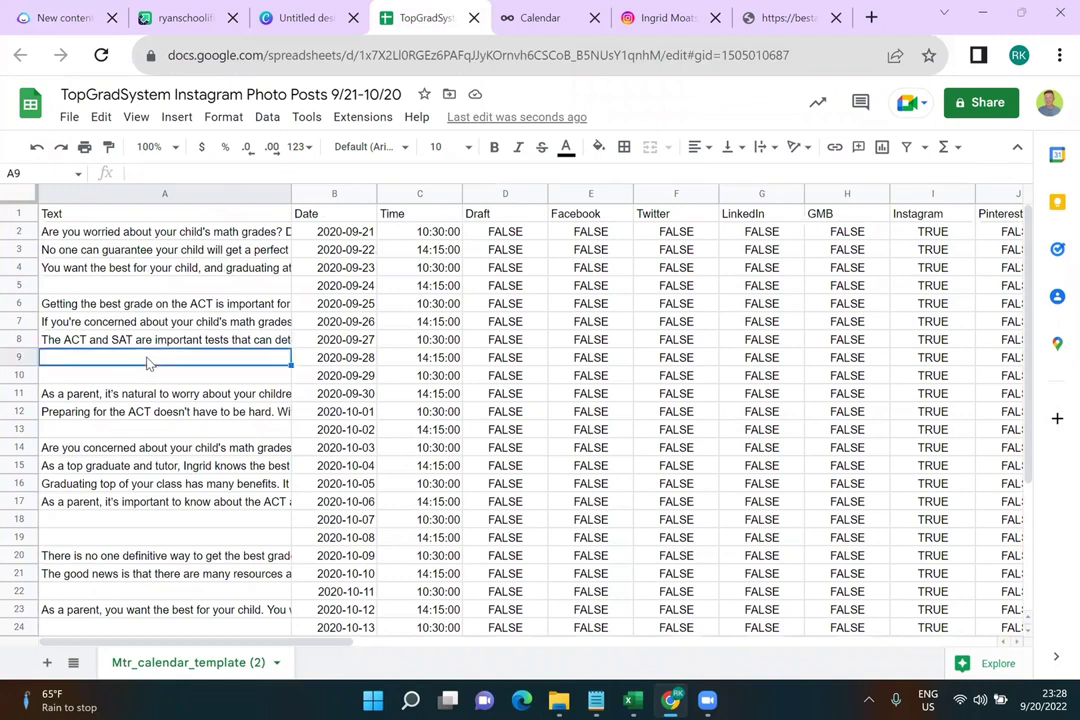
pyautogui.hotkey('ctrl', 'v')
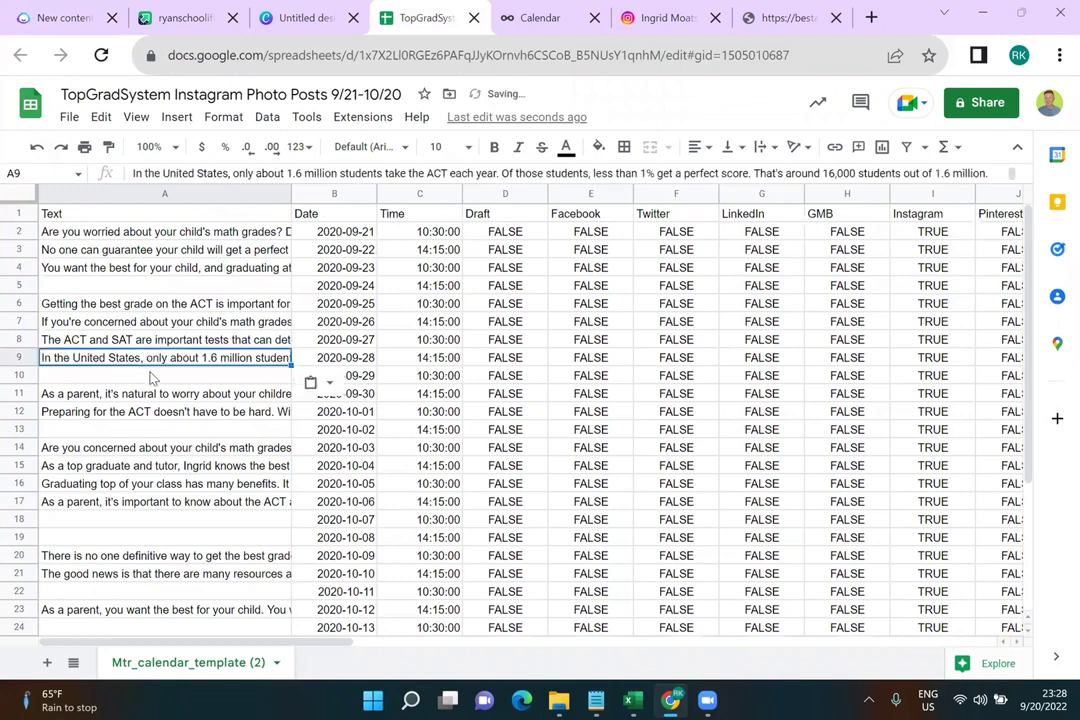
pyautogui.click(150, 375)
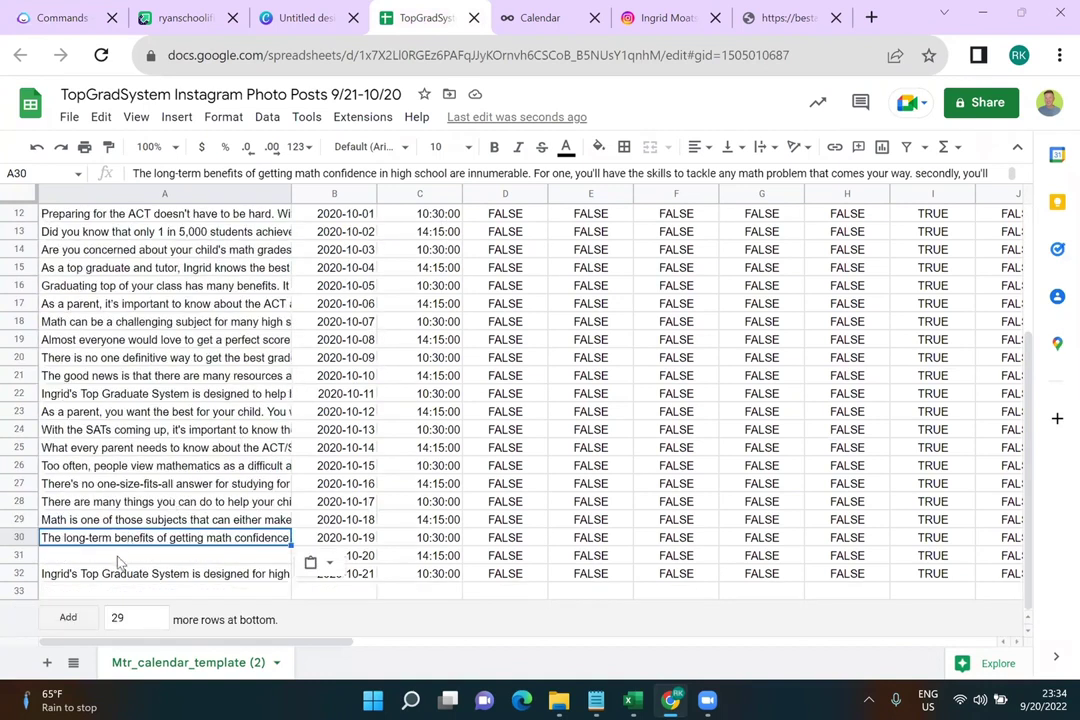
# Paste the math grades caption into cell A31
pyautogui.click(119, 556)
pyautogui.hotkey('ctrl', 'v')
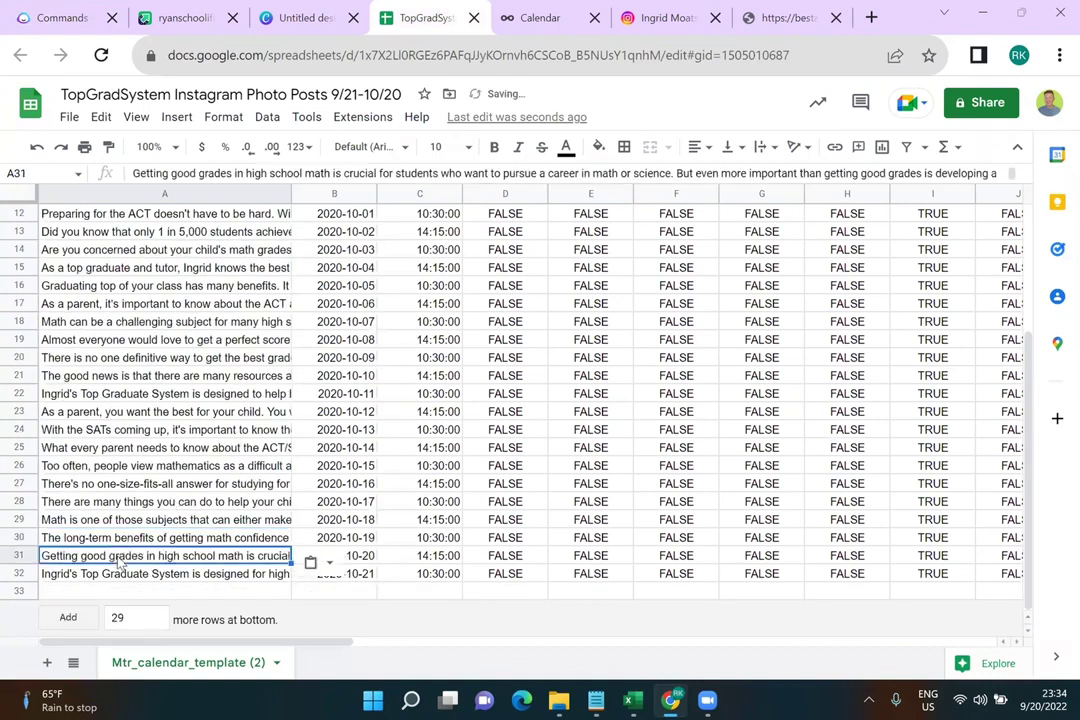
pyautogui.click(446, 396)
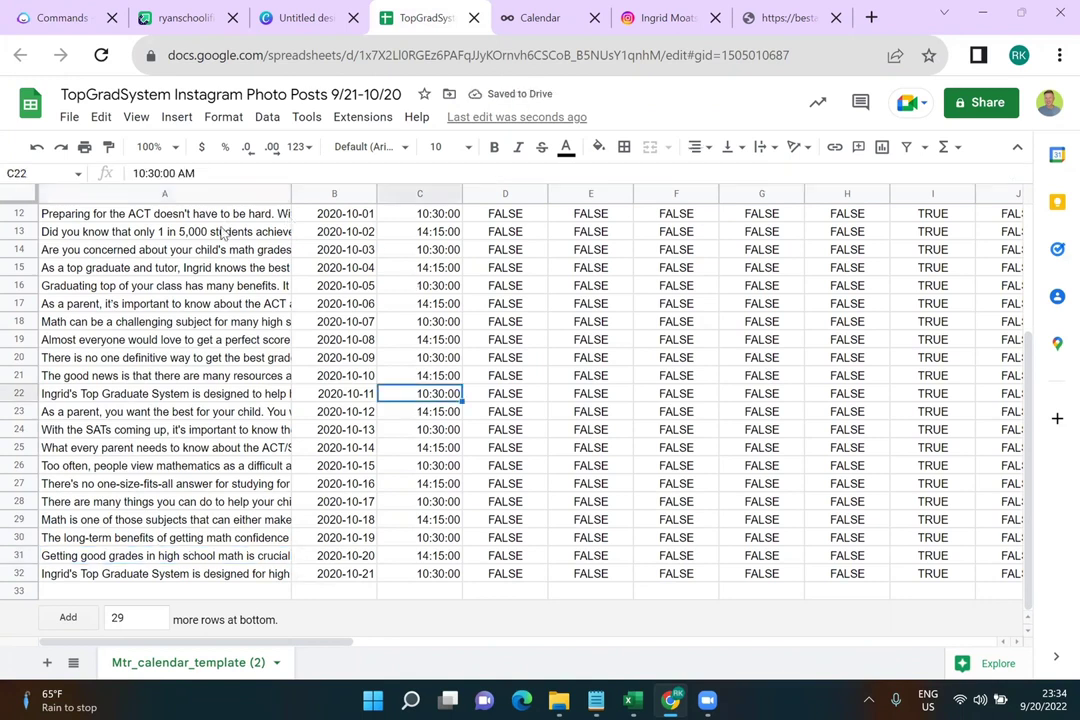
pyautogui.scroll(3, 157, 325)
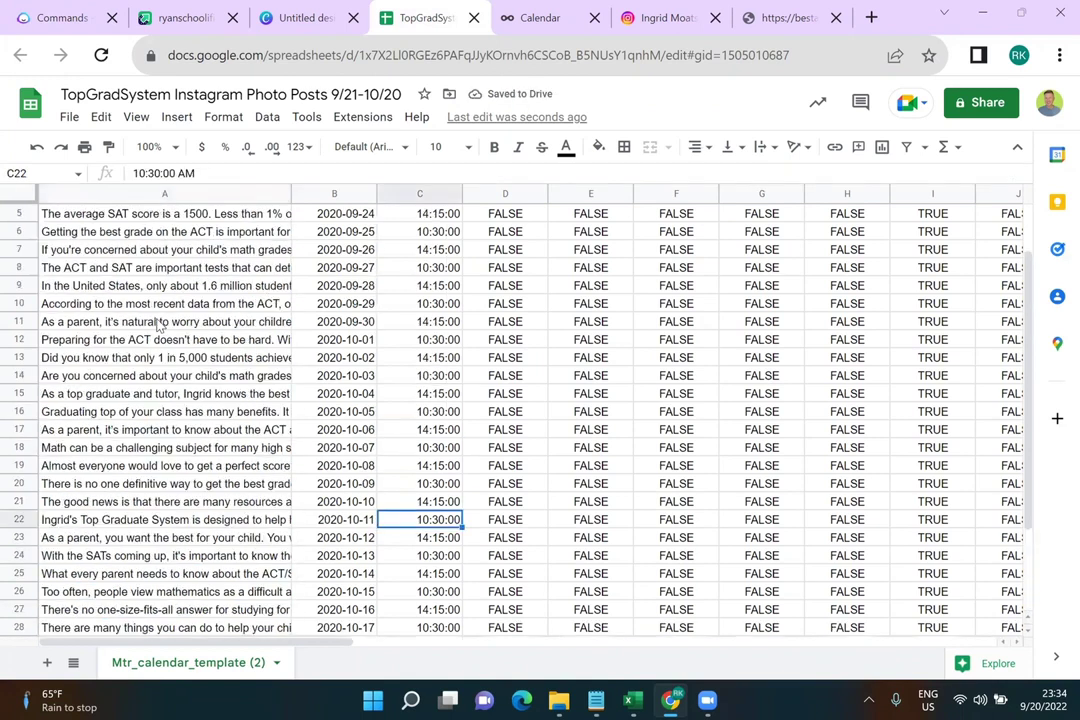
pyautogui.moveTo(328, 649); pyautogui.dragTo(610, 655)
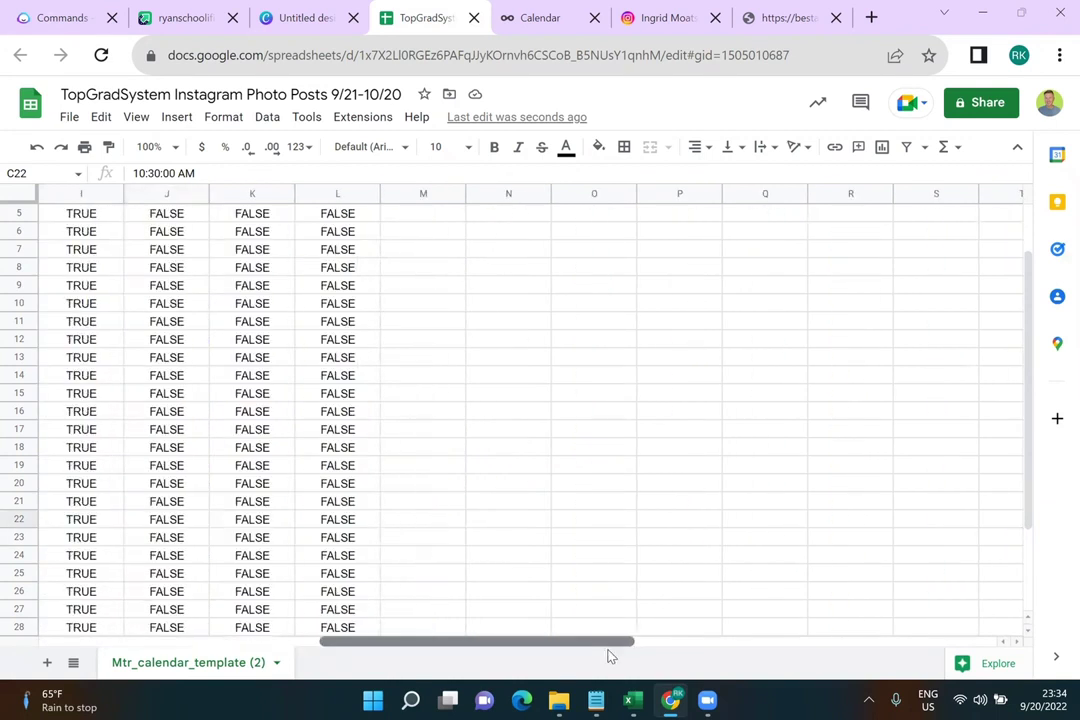
pyautogui.scroll(2, 640, 451)
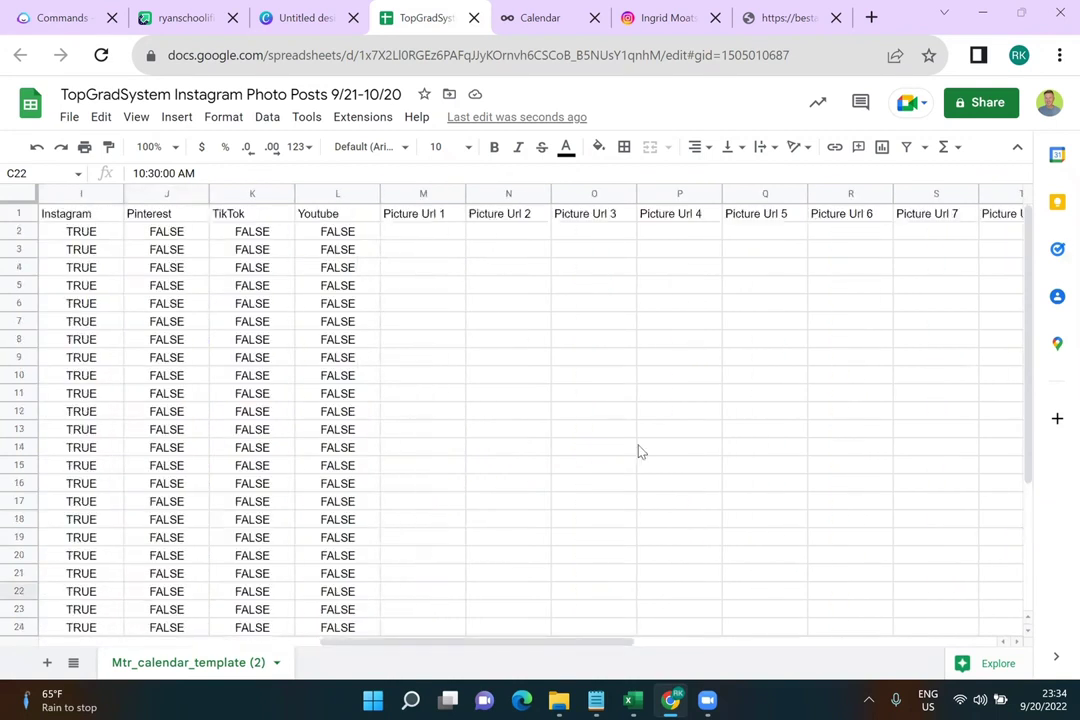
# Select and widen the Picture Url 1 column M, then return to the Imgur library
pyautogui.click(443, 214)
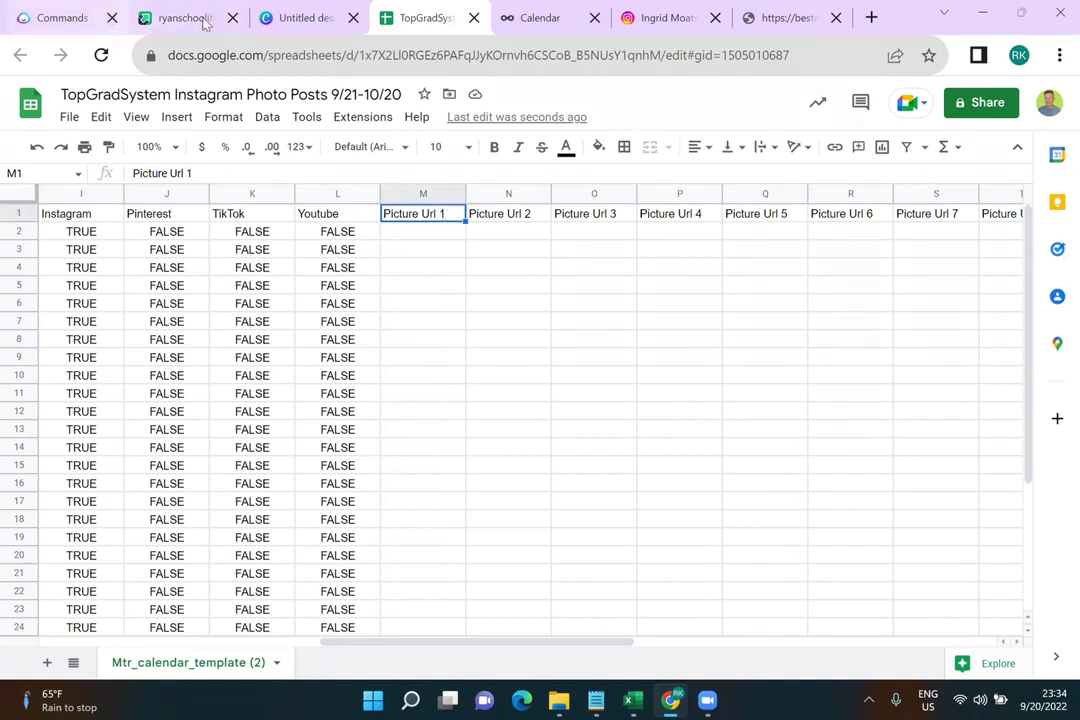
pyautogui.click(183, 18)
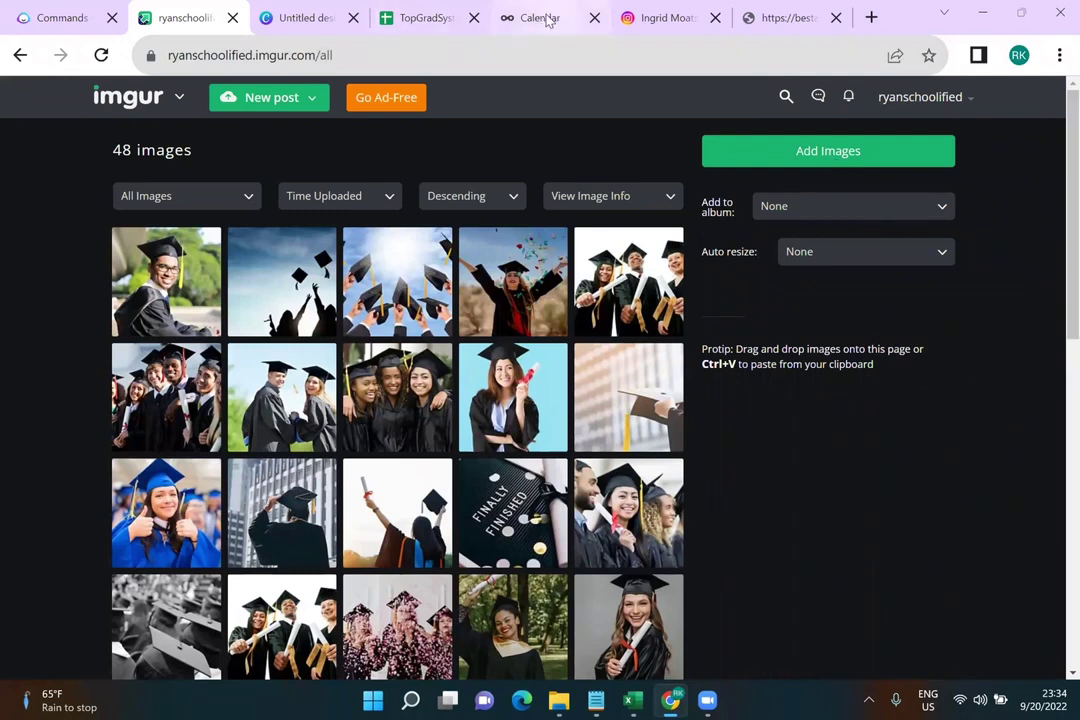
pyautogui.click(445, 17)
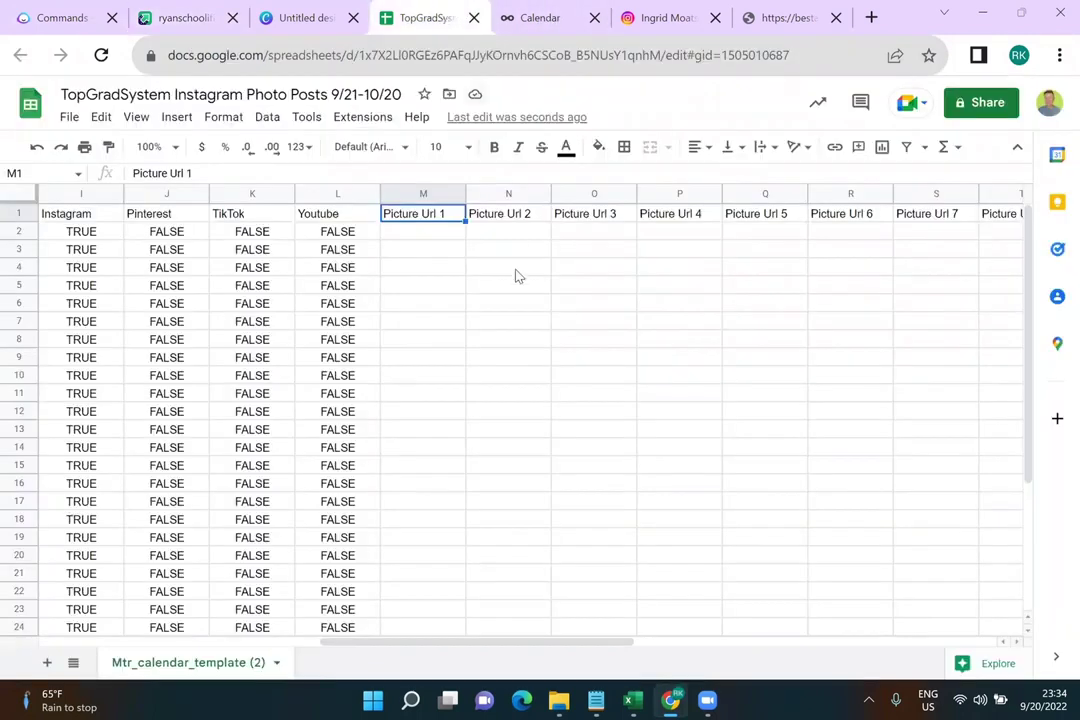
pyautogui.click(445, 236)
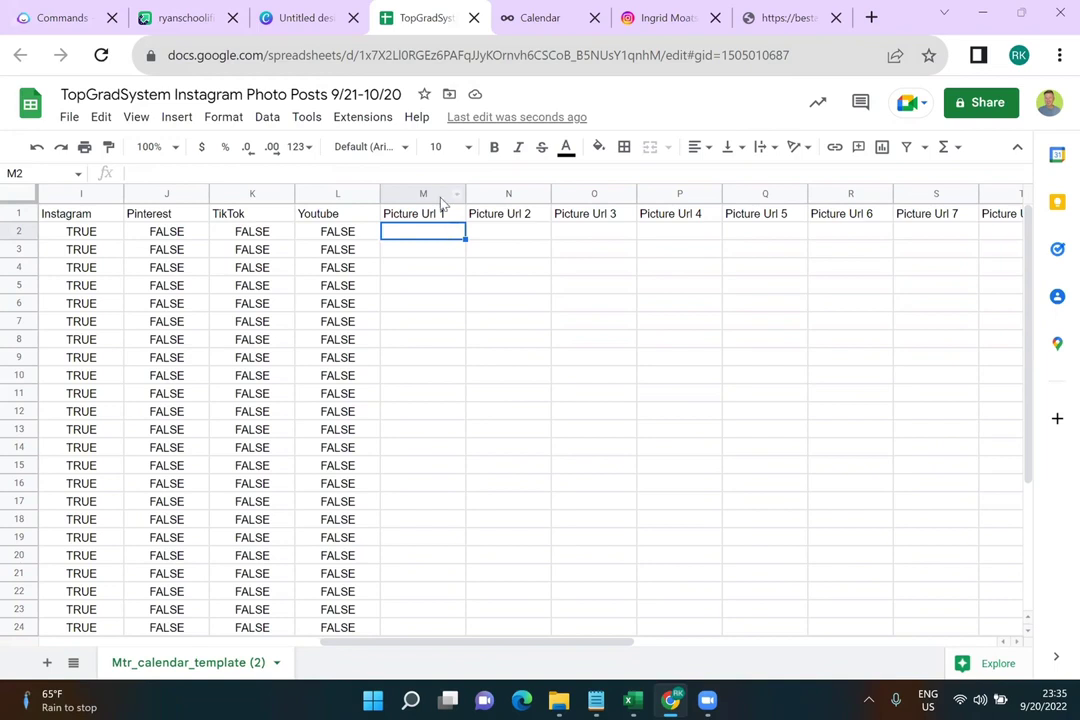
pyautogui.click(441, 197)
pyautogui.moveTo(465, 195); pyautogui.dragTo(600, 189)
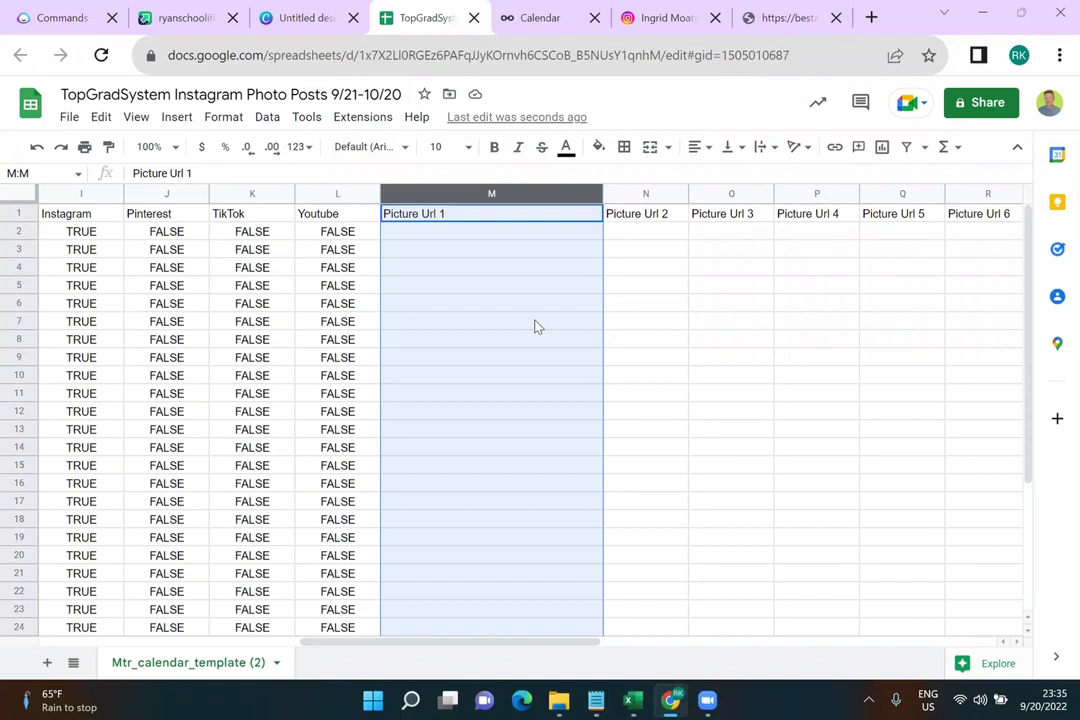
pyautogui.click(177, 22)
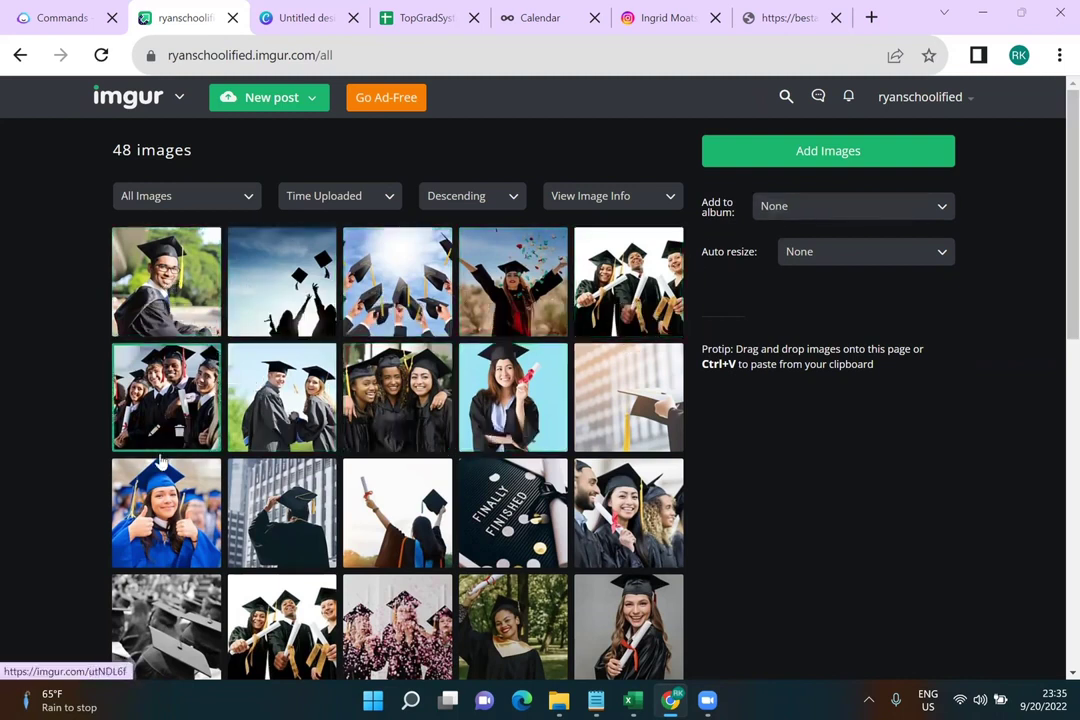
# Scroll through the Imgur uploads, then switch to the Canva design
pyautogui.scroll(-5, 640, 537)
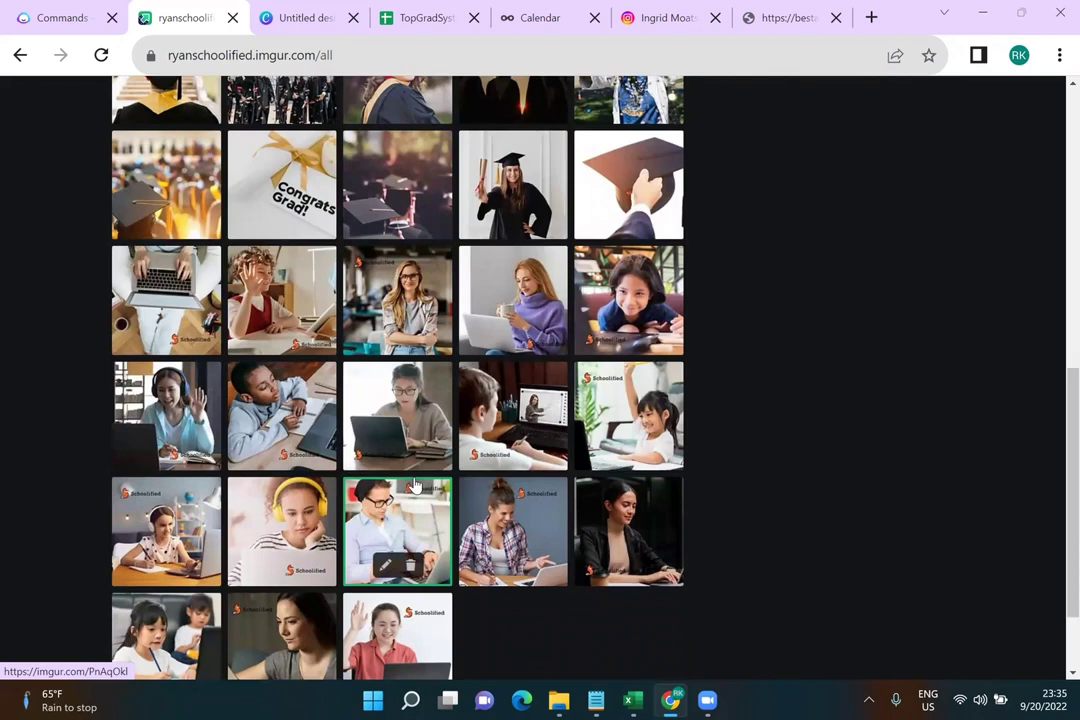
pyautogui.scroll(10, 415, 485)
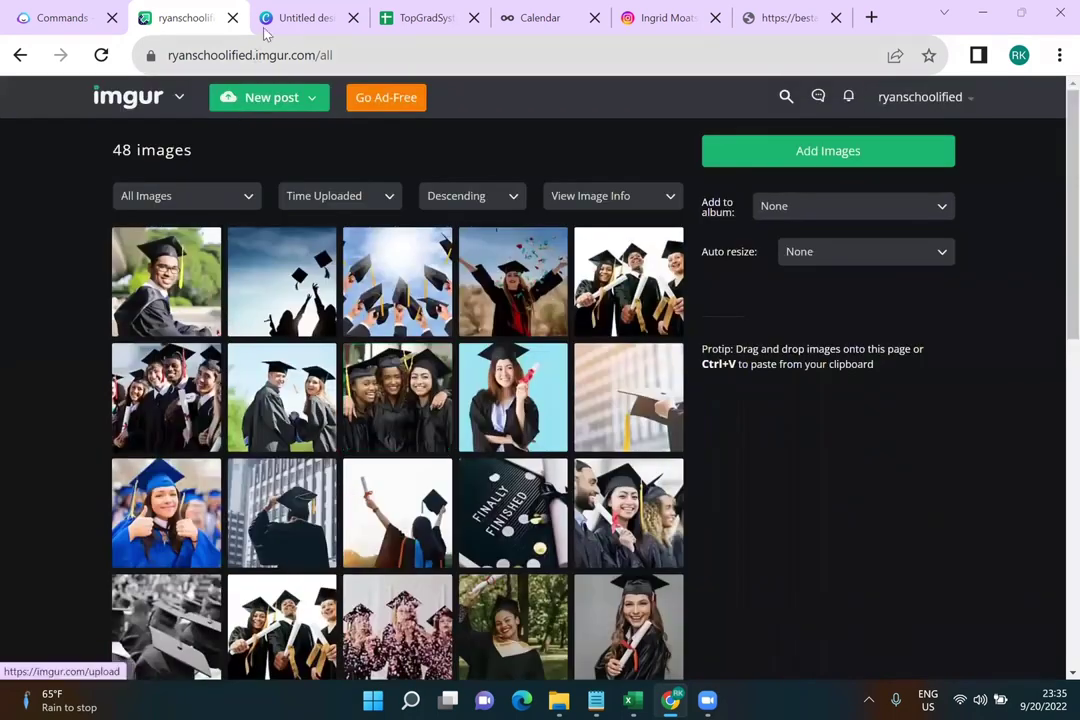
pyautogui.click(270, 31)
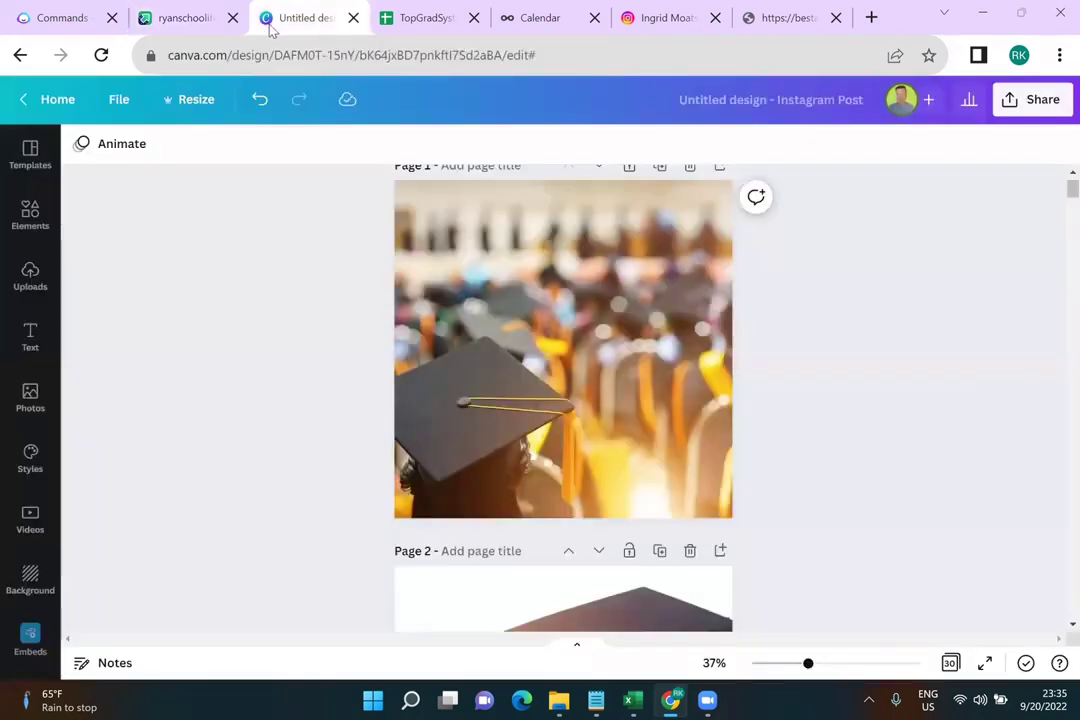
pyautogui.scroll(1, 834, 373)
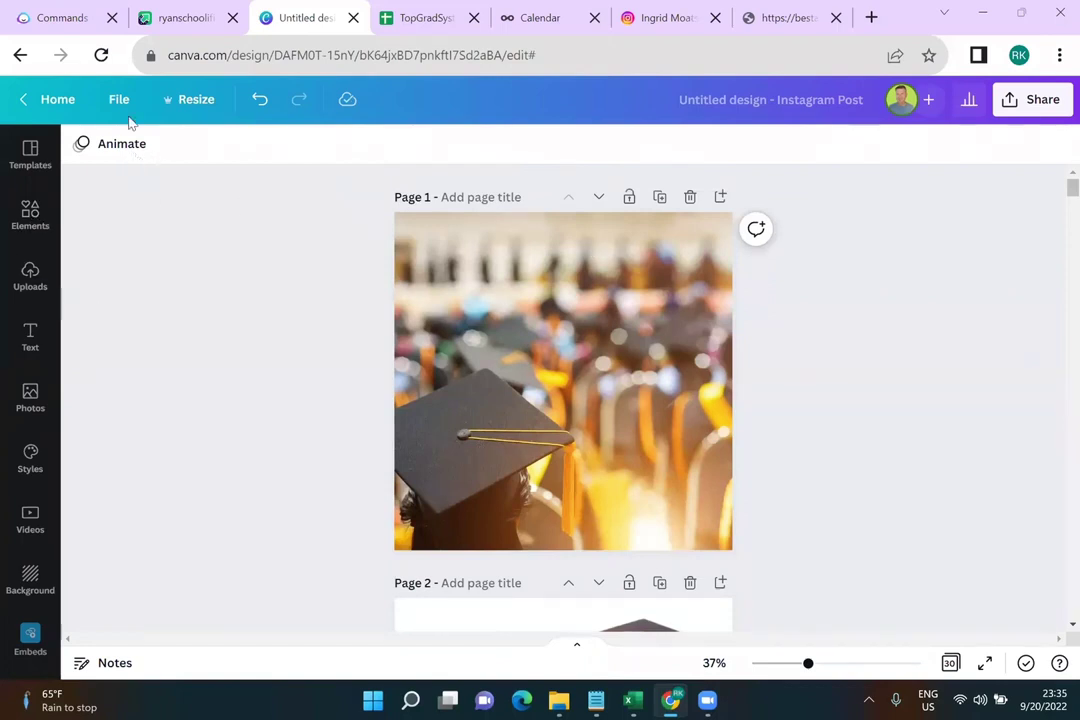
# From Canva Home's Create a design list, open the recent Untitled Design in a new tab
pyautogui.click(57, 101)
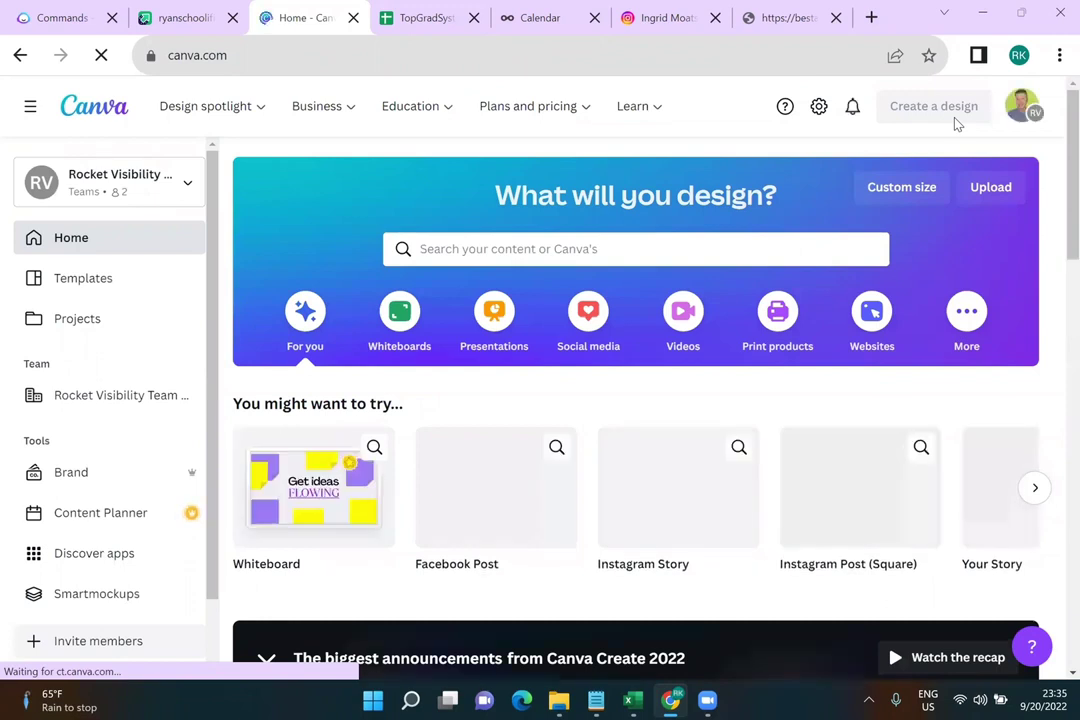
pyautogui.click(940, 108)
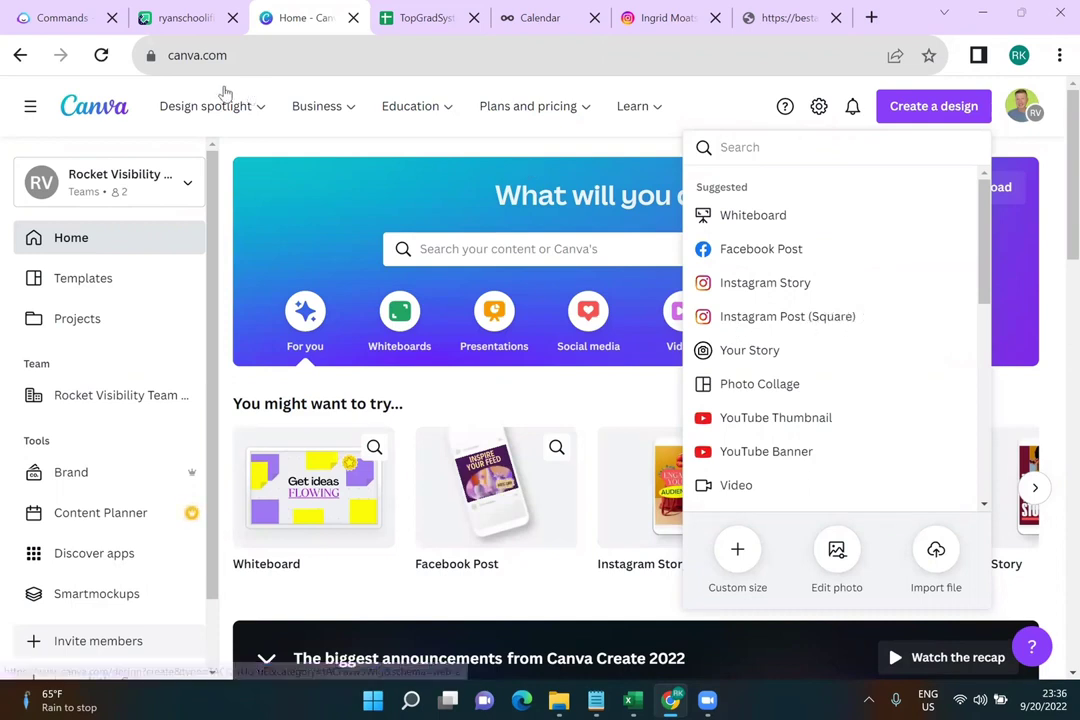
pyautogui.scroll(-3, 370, 330)
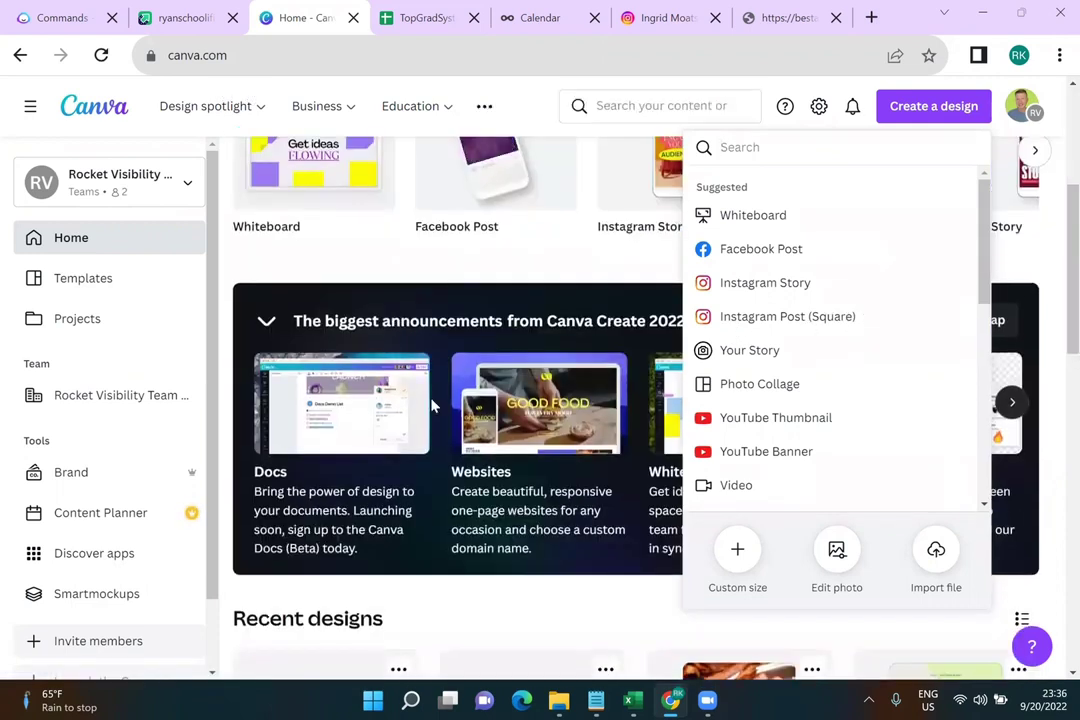
pyautogui.scroll(-2, 363, 335)
pyautogui.click(284, 410)
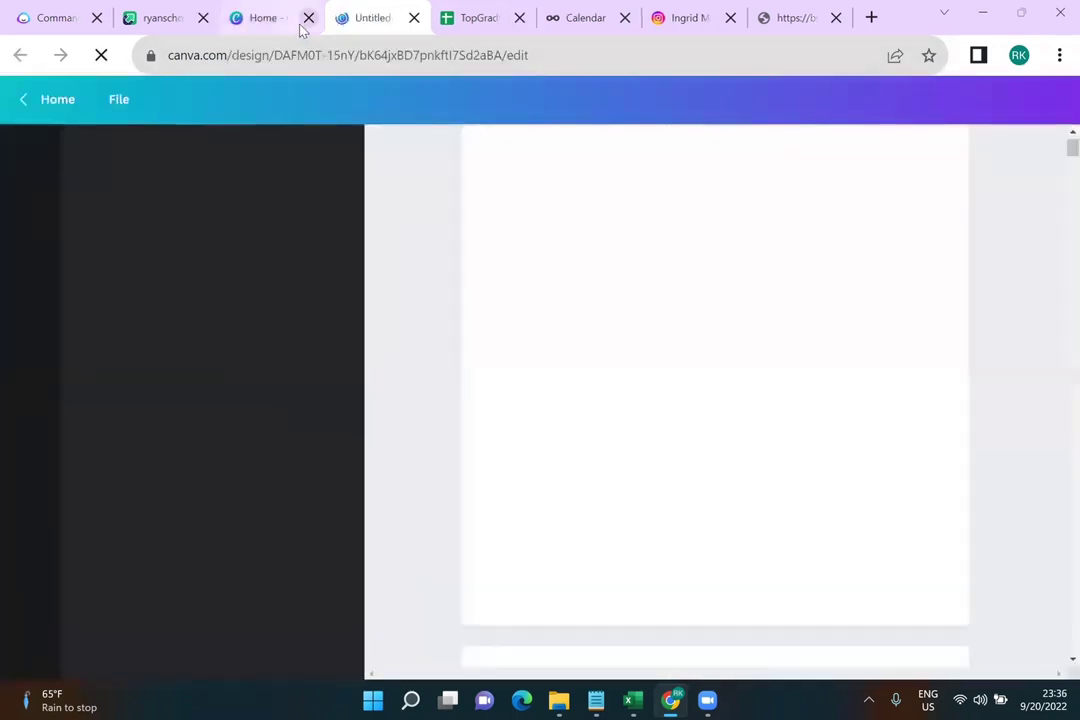
# Close the extra Canva home tab, duplicate and delete Page 1's copy, and scroll the pages
pyautogui.click(308, 18)
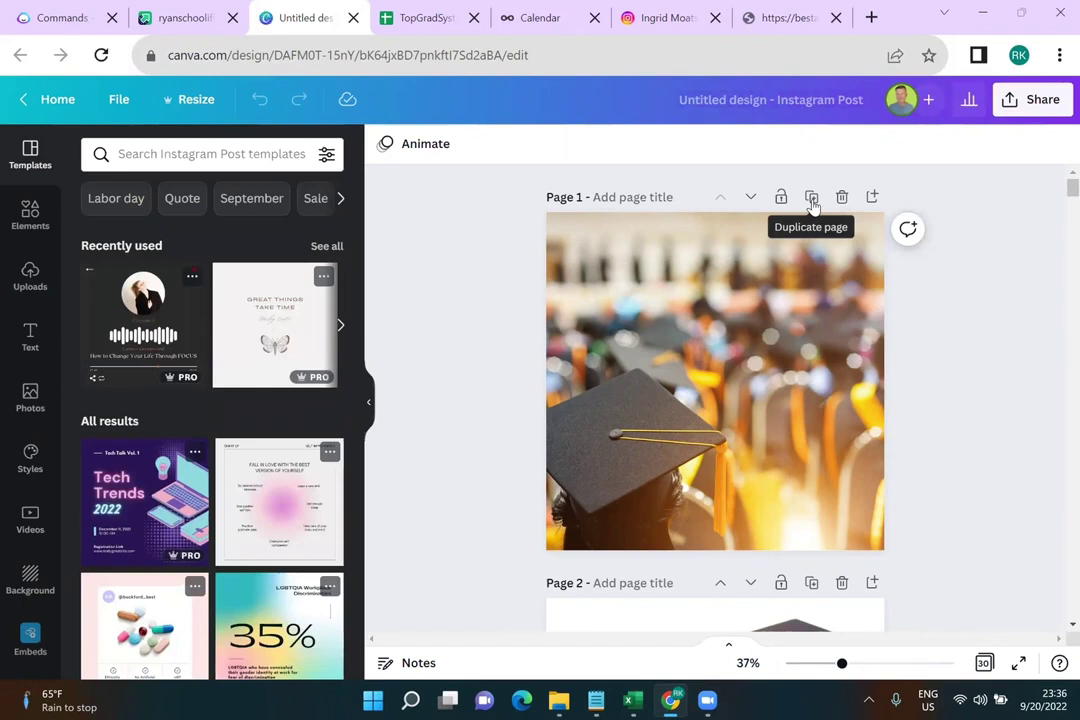
pyautogui.click(811, 198)
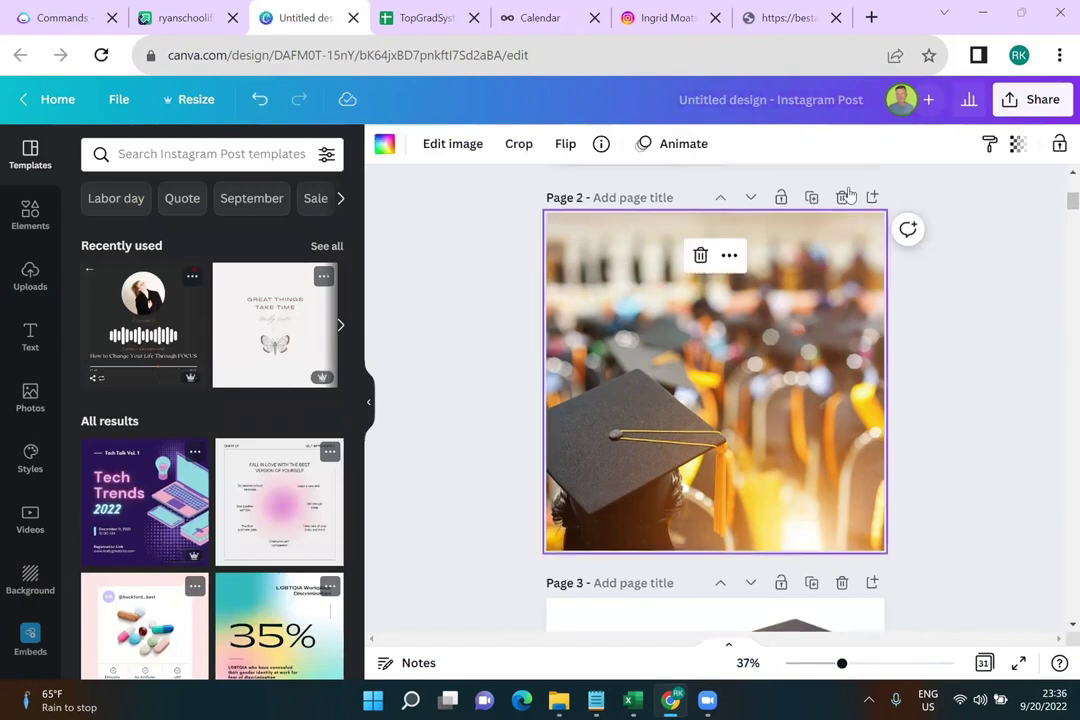
pyautogui.click(841, 197)
pyautogui.scroll(3, 969, 362)
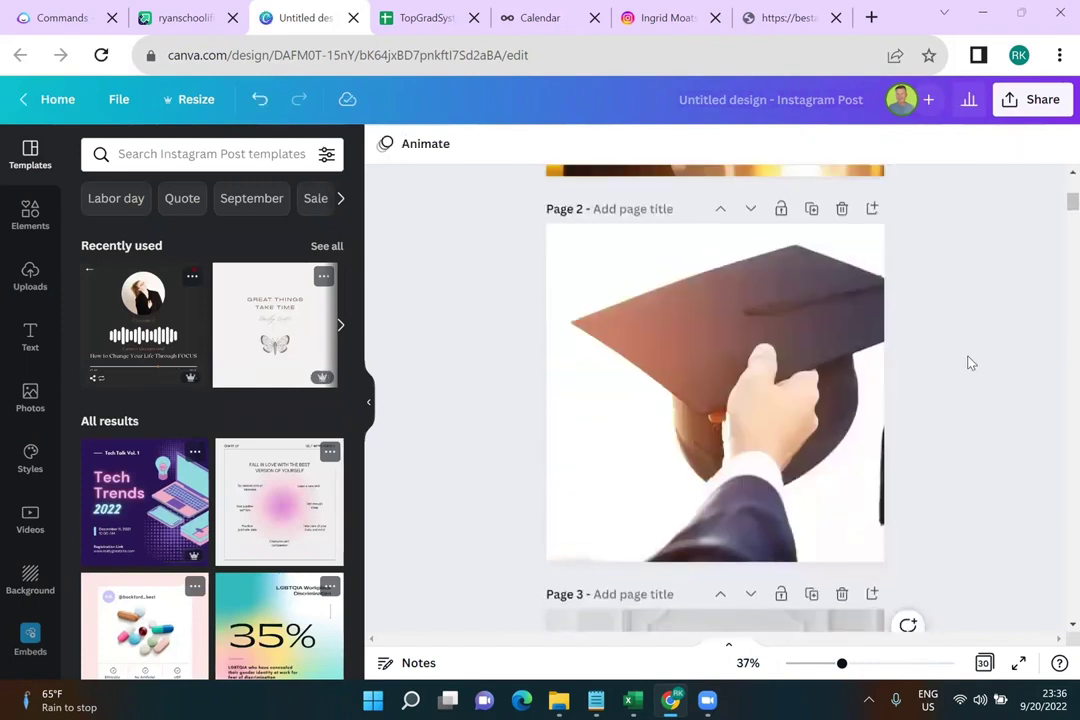
pyautogui.scroll(2, 969, 362)
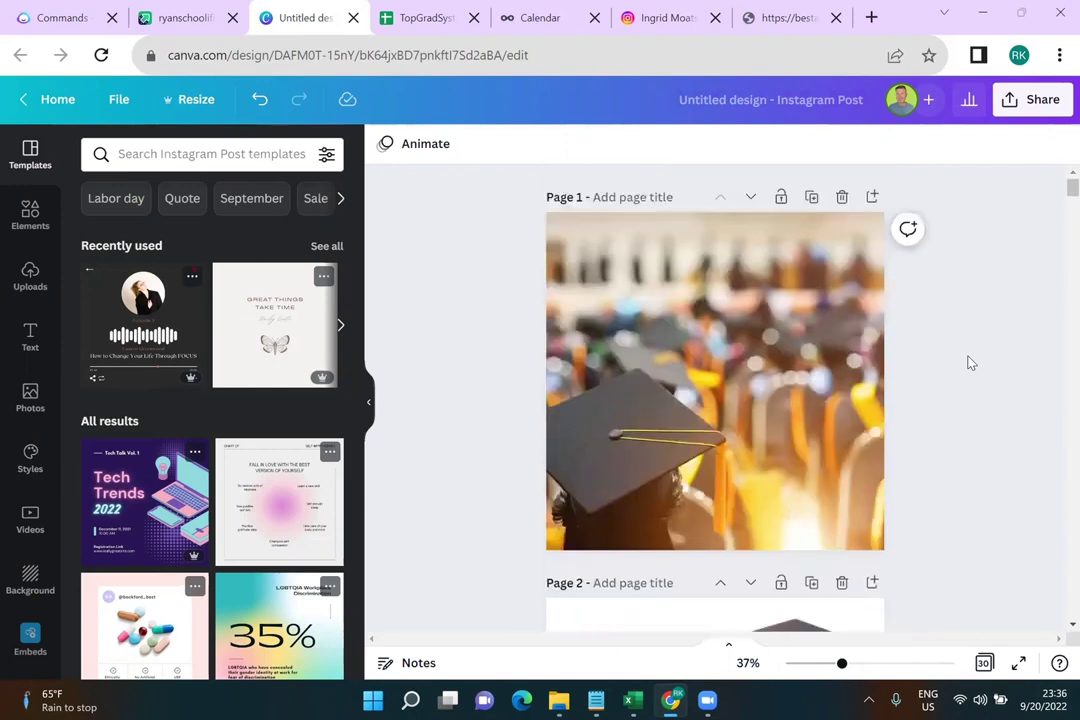
pyautogui.scroll(-20, 969, 362)
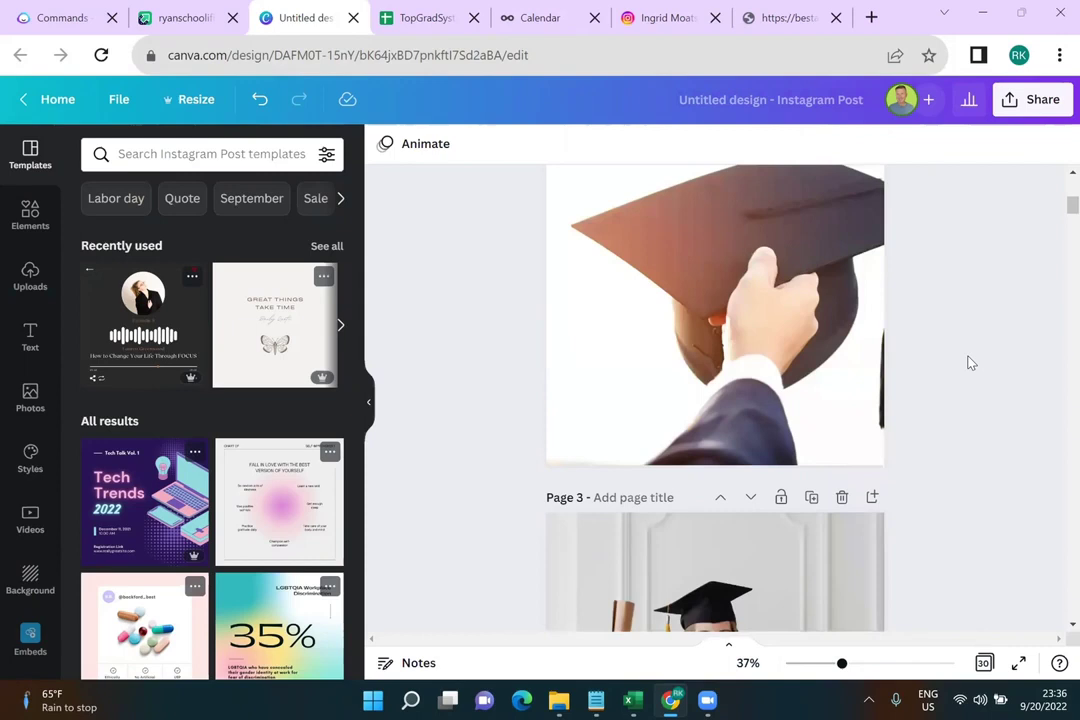
pyautogui.scroll(-15, 969, 362)
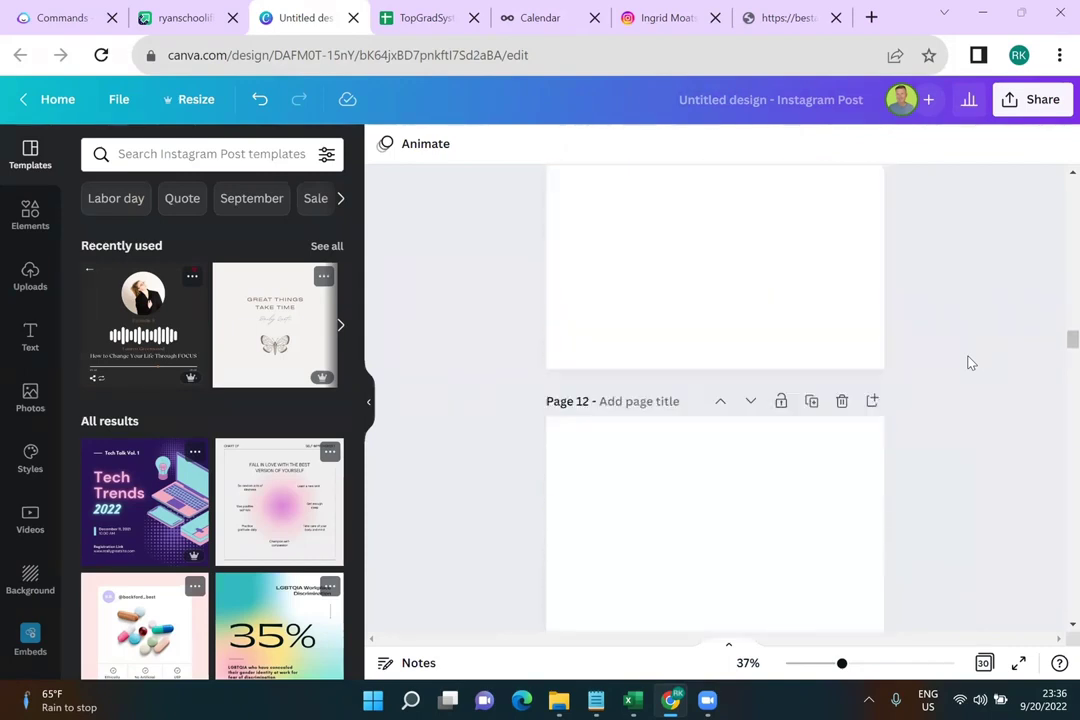
pyautogui.scroll(8, 969, 364)
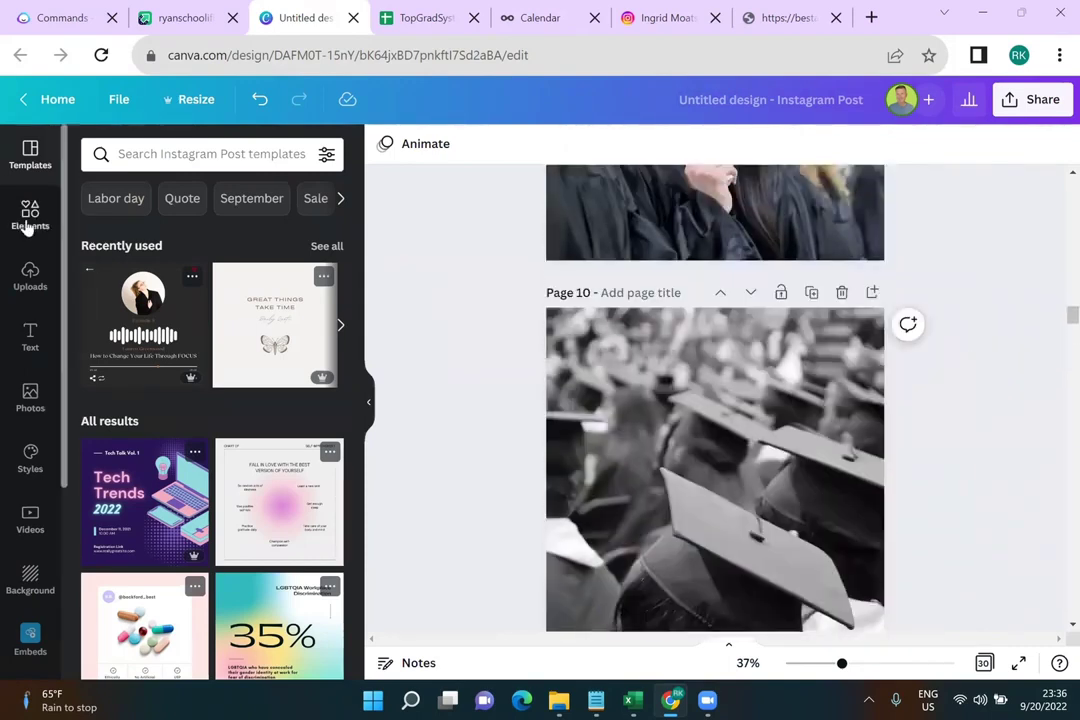
# Search Elements for 'graduation' photos, hide the panel, and glance at the Share options
pyautogui.click(36, 214)
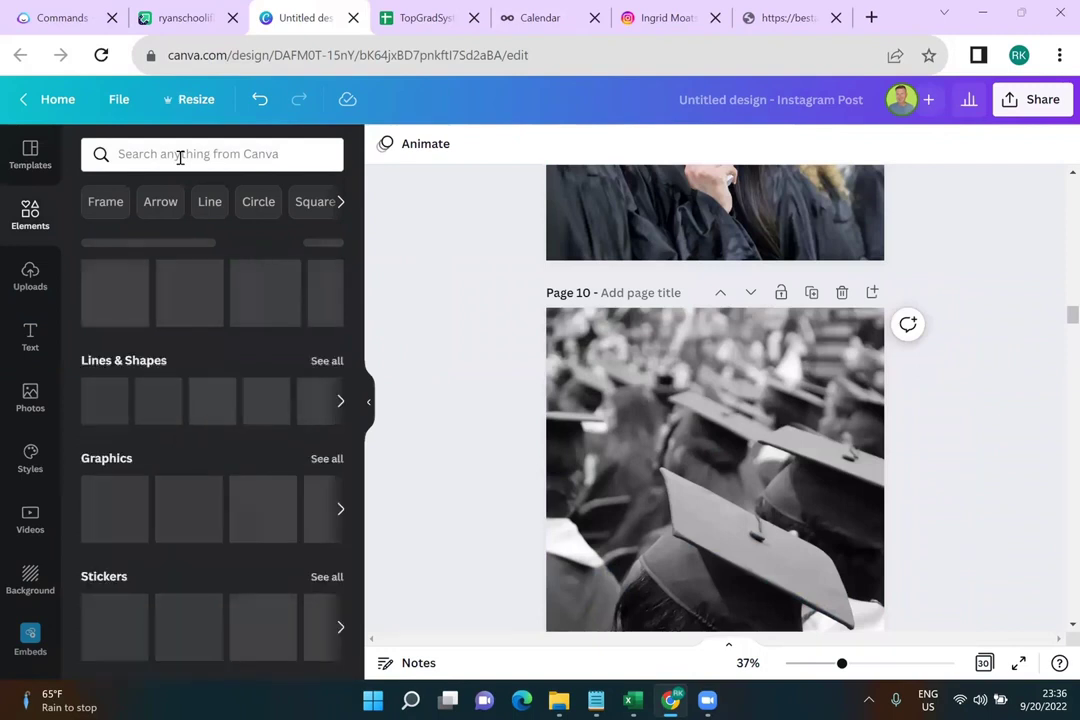
pyautogui.click(180, 155)
pyautogui.write('graduation')
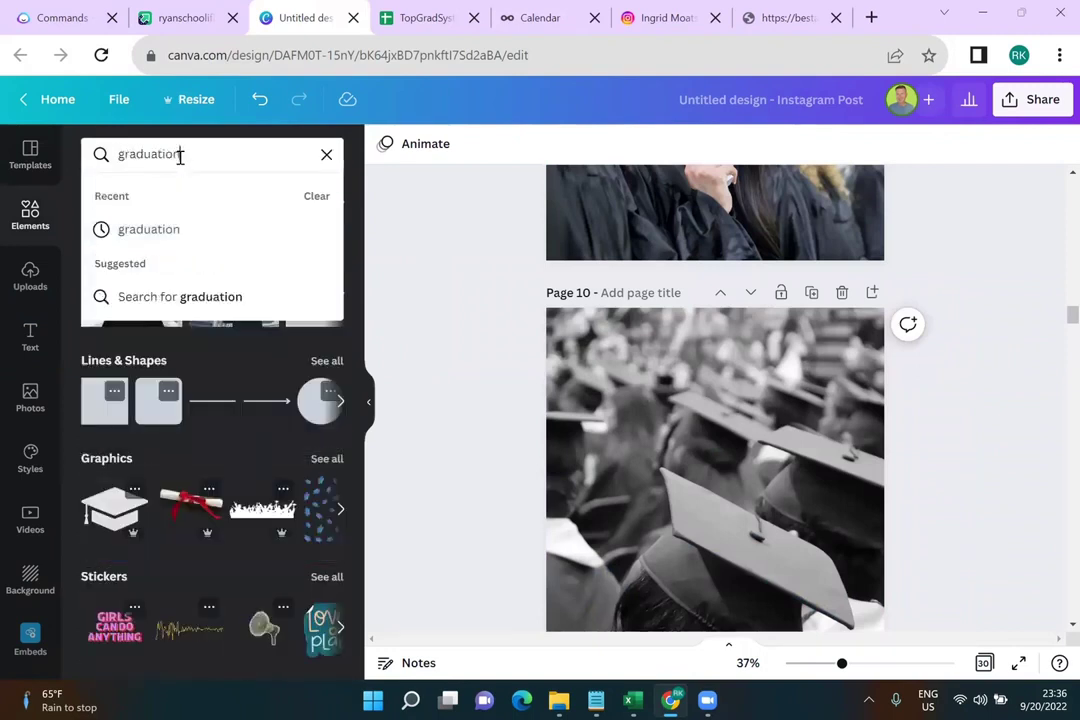
pyautogui.press('Return')
pyautogui.click(205, 200)
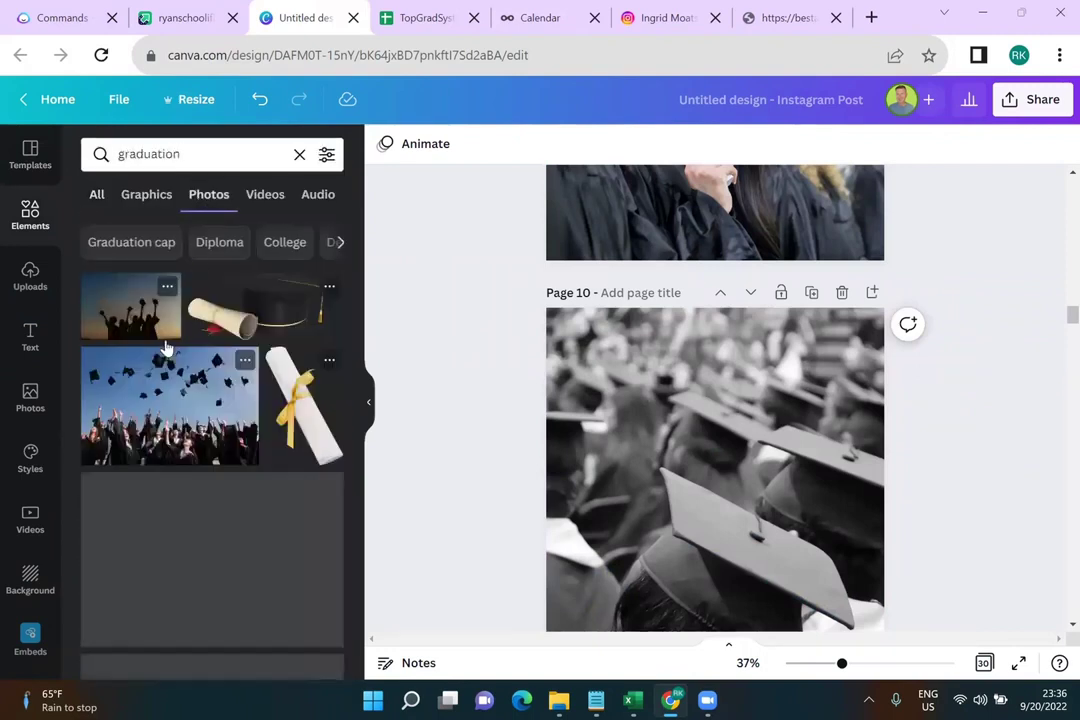
pyautogui.scroll(-15, 636, 428)
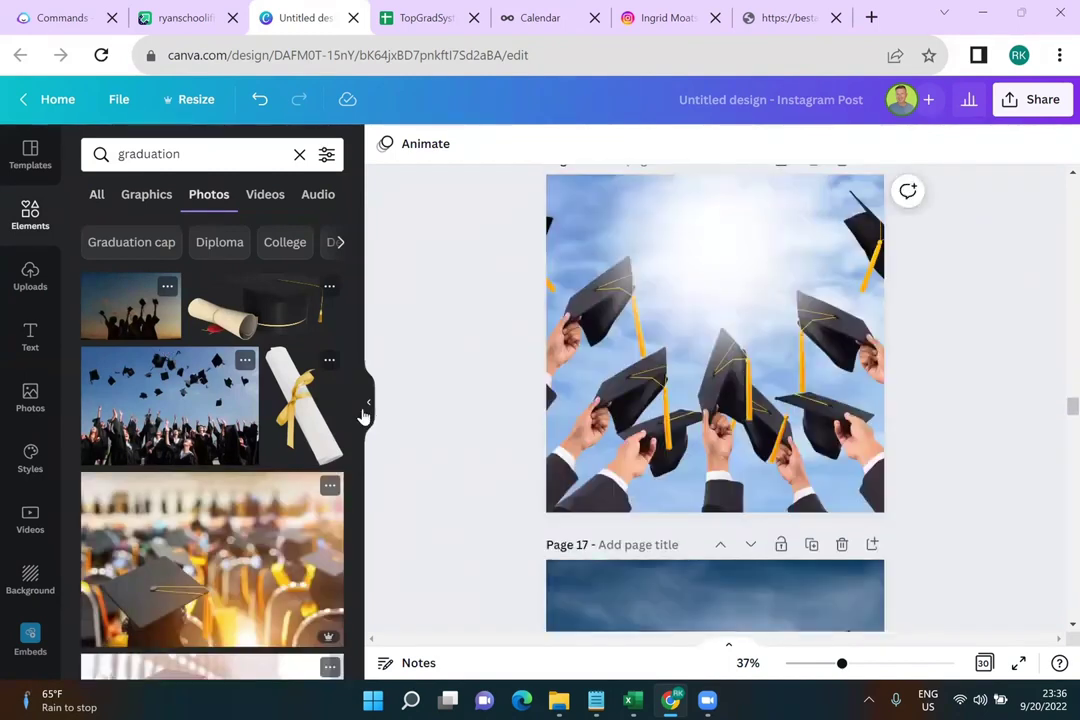
pyautogui.click(366, 410)
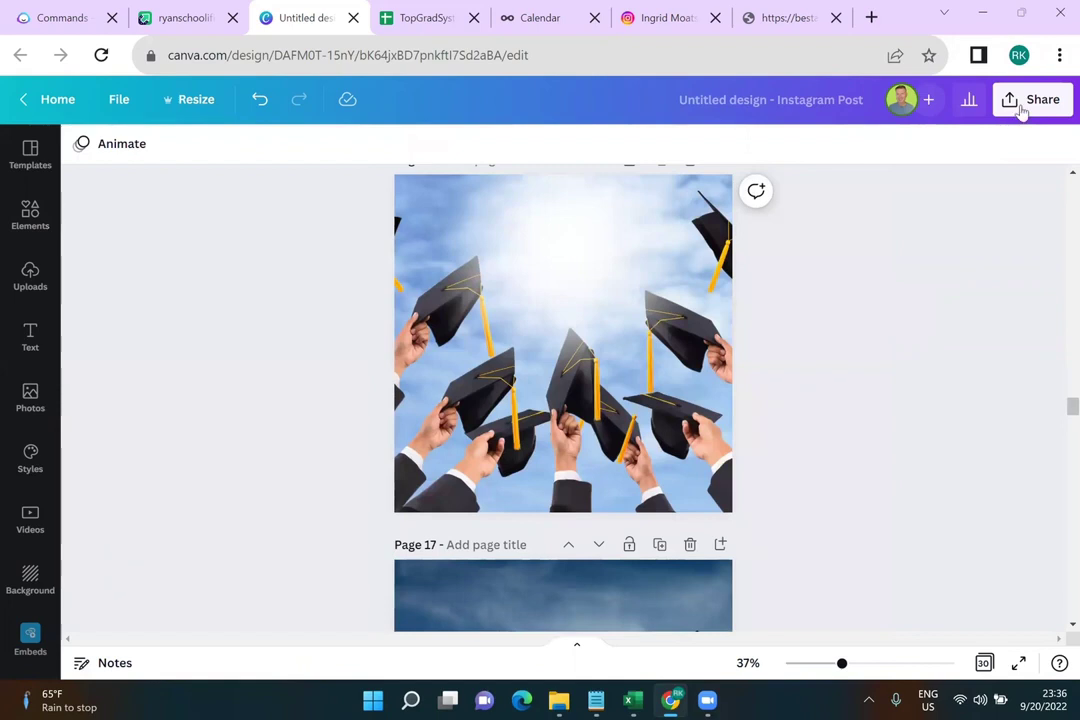
pyautogui.click(1022, 112)
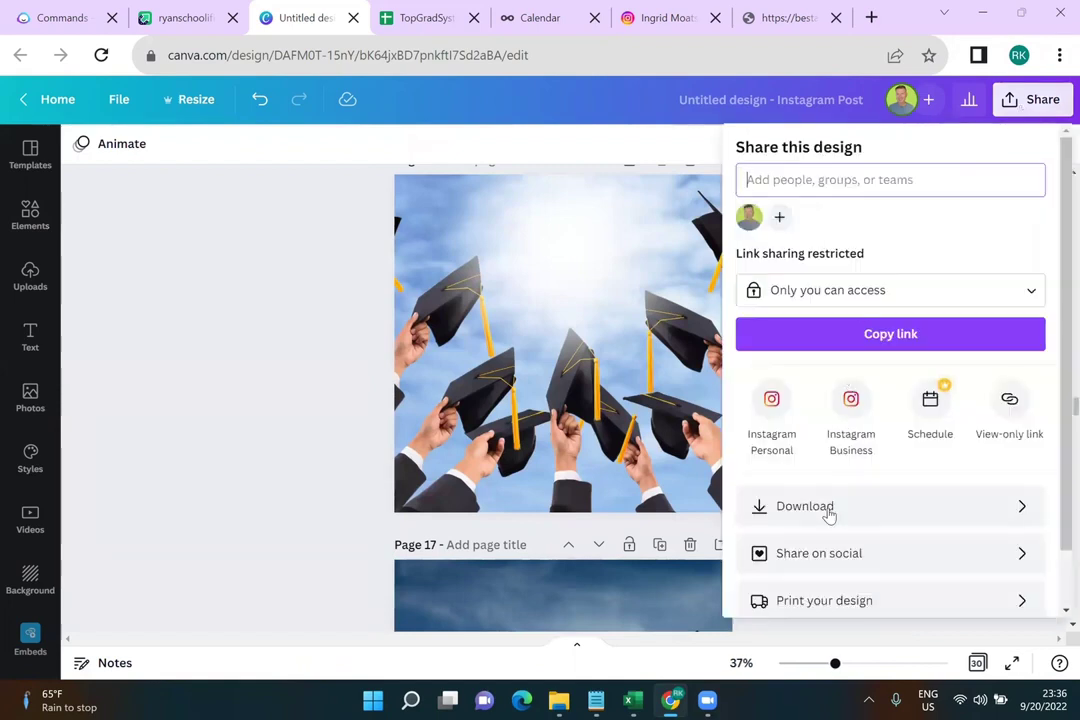
pyautogui.click(310, 287)
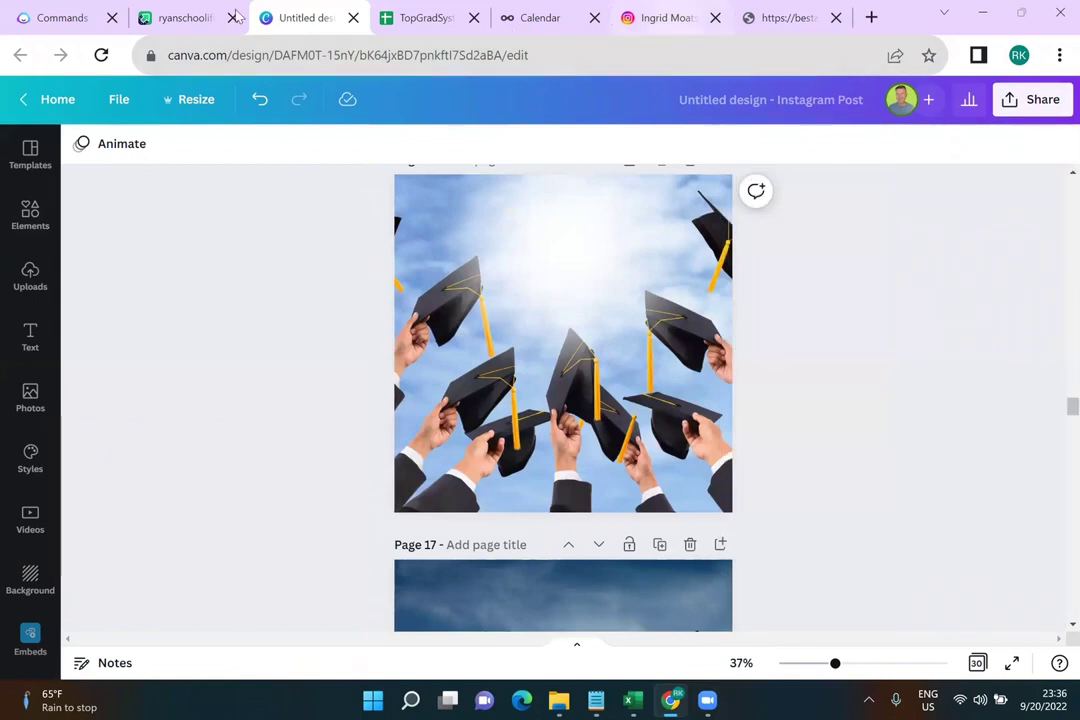
# Open Imgur's TopGradSystem album and start Generate Image Links mode
pyautogui.click(209, 15)
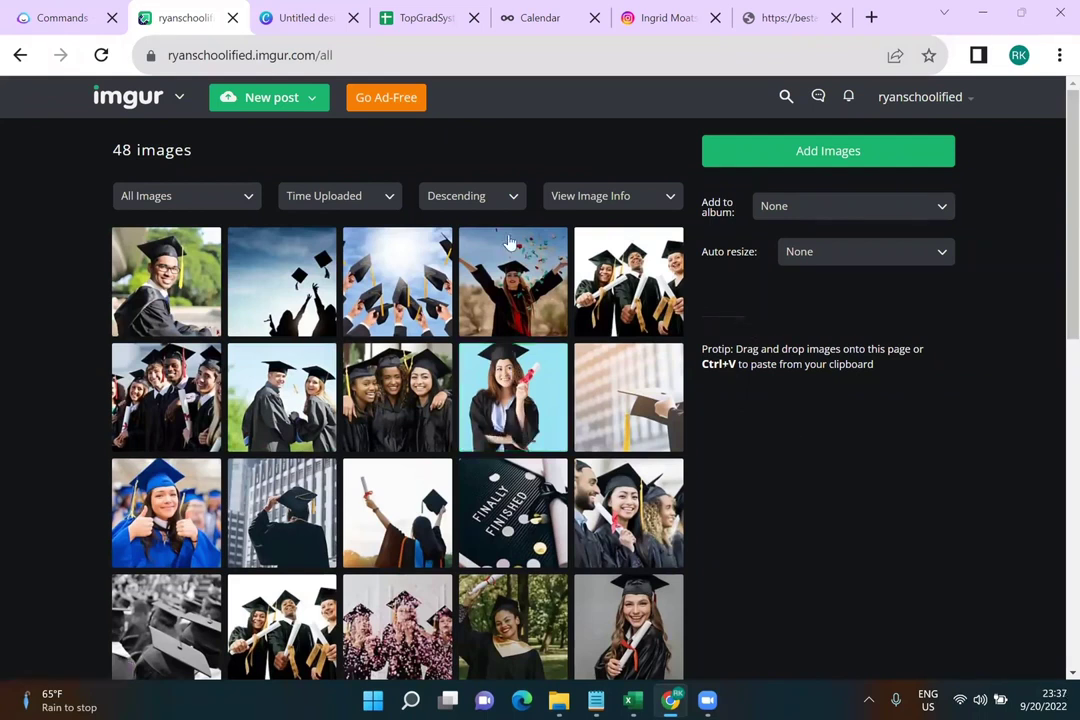
pyautogui.click(204, 194)
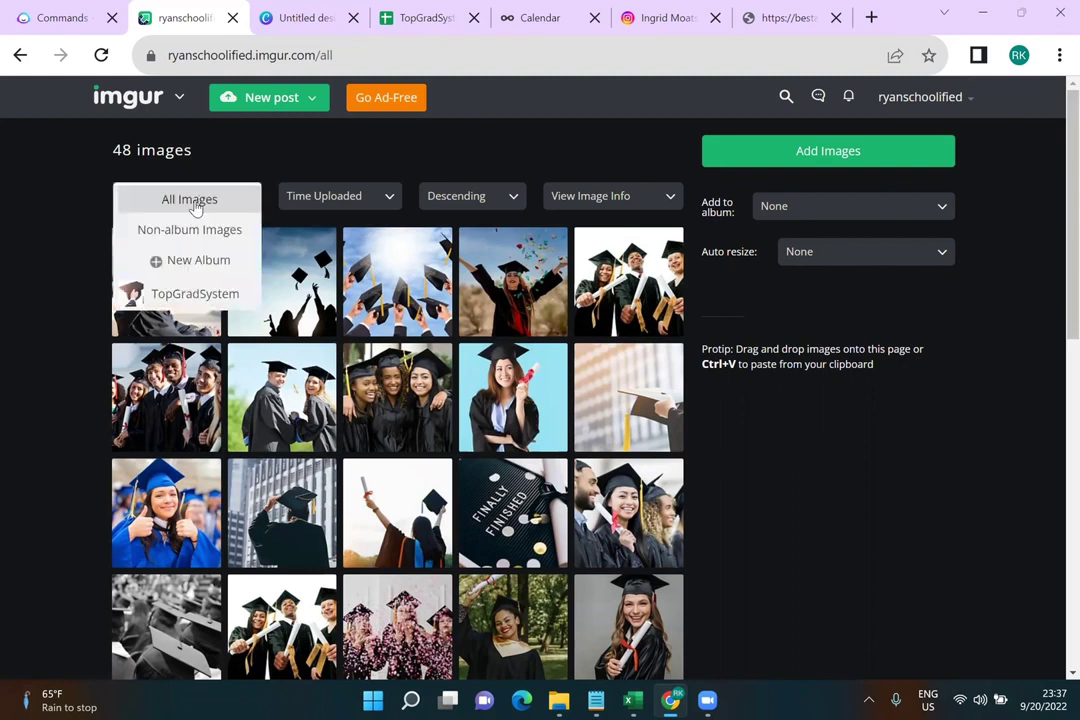
pyautogui.click(162, 298)
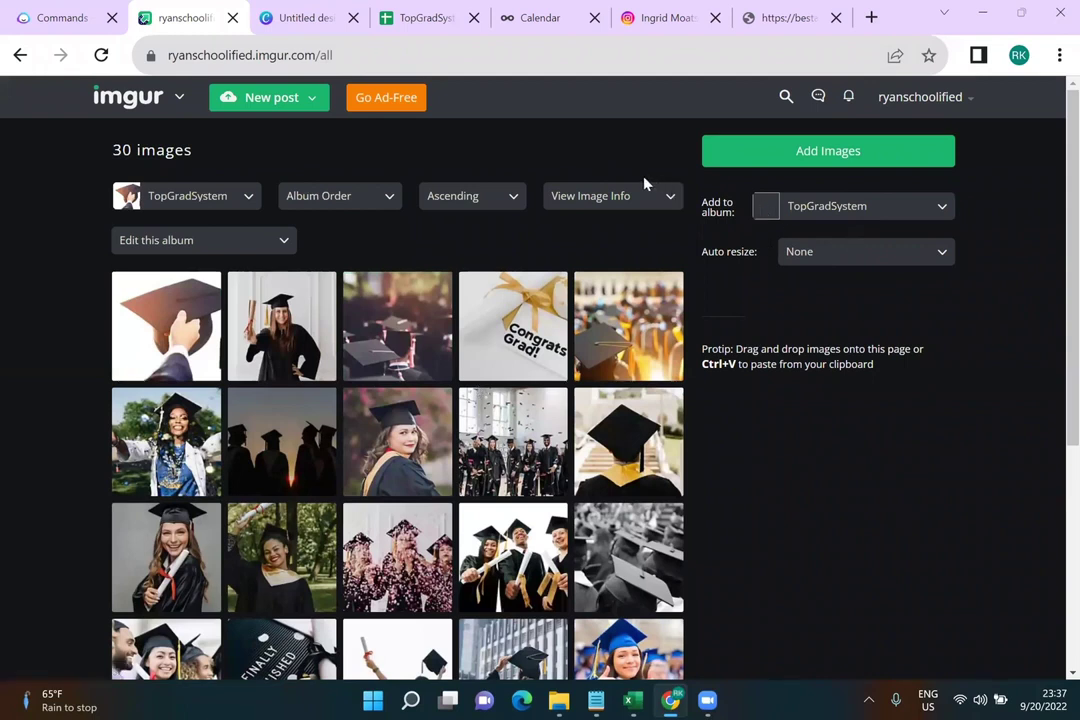
pyautogui.click(585, 205)
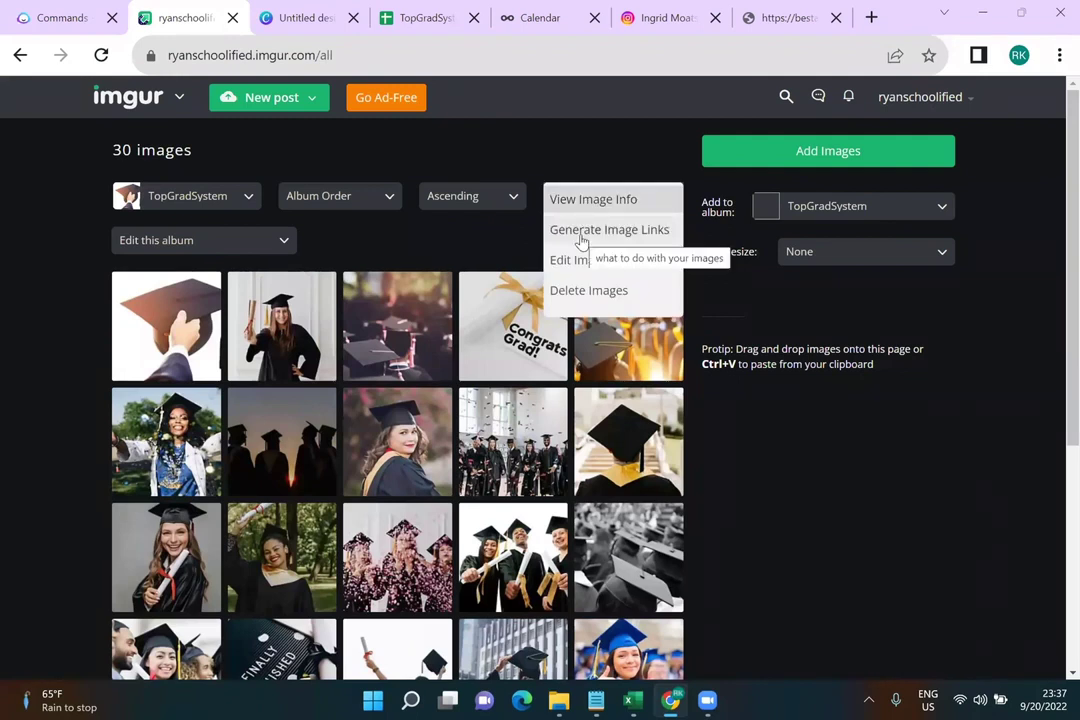
pyautogui.click(582, 232)
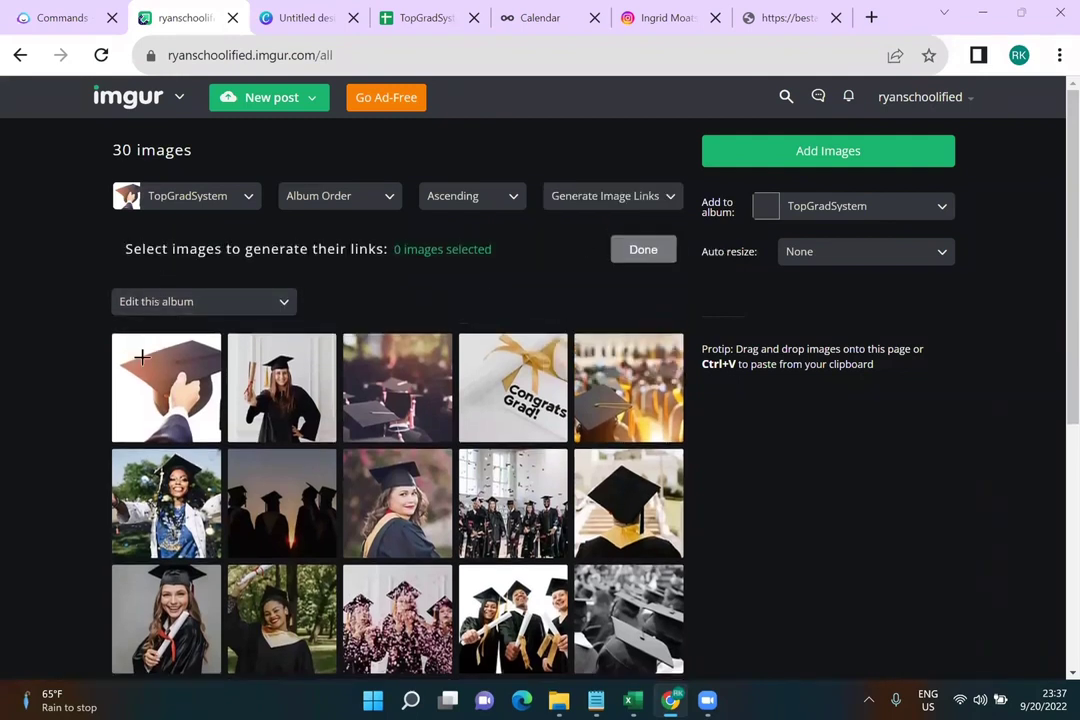
# Select all 30 album images for link generation
pyautogui.click(200, 386)
pyautogui.click(203, 388)
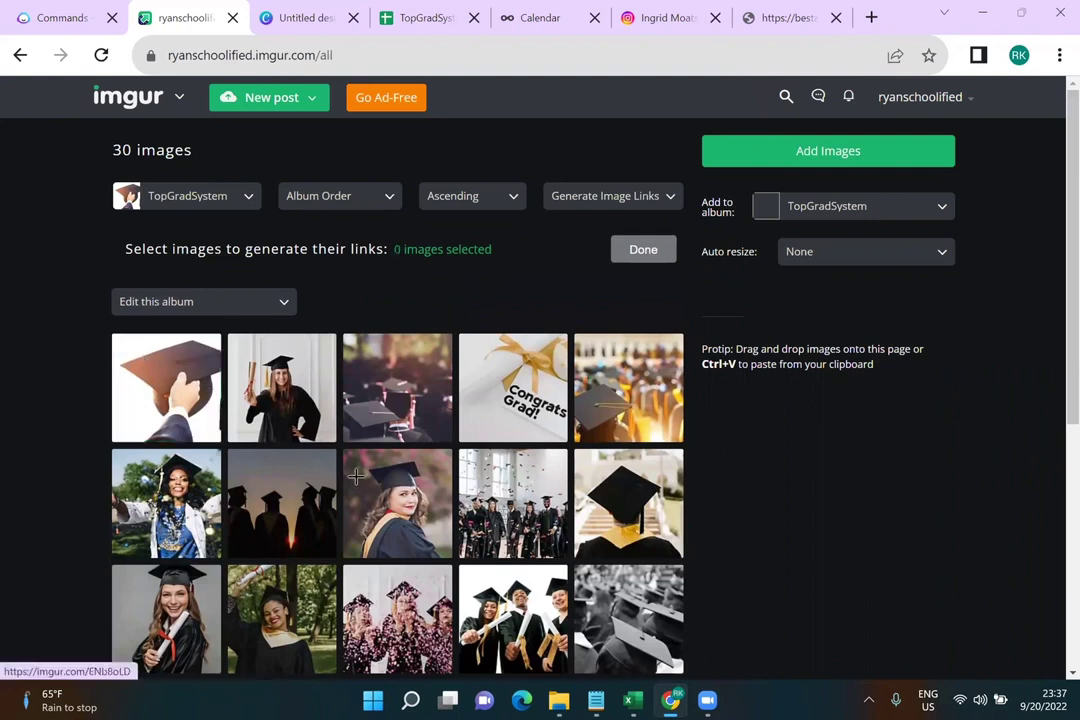
pyautogui.click(190, 405)
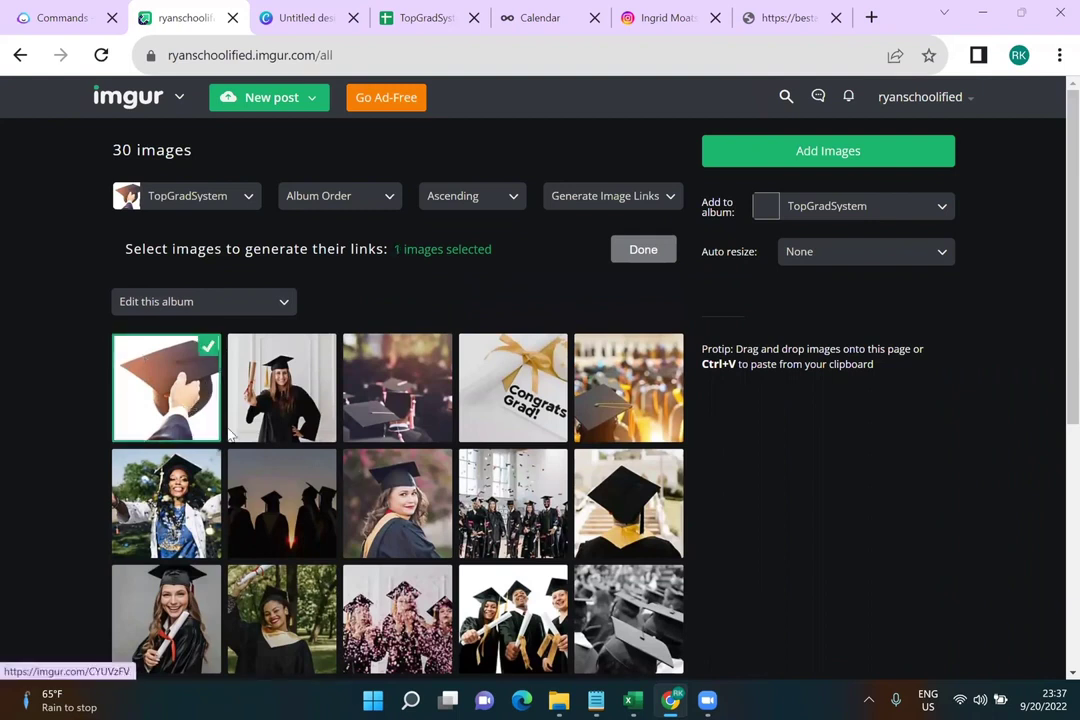
pyautogui.moveTo(230, 432); pyautogui.dragTo(560, 640)
pyautogui.scroll(-2, 640, 404)
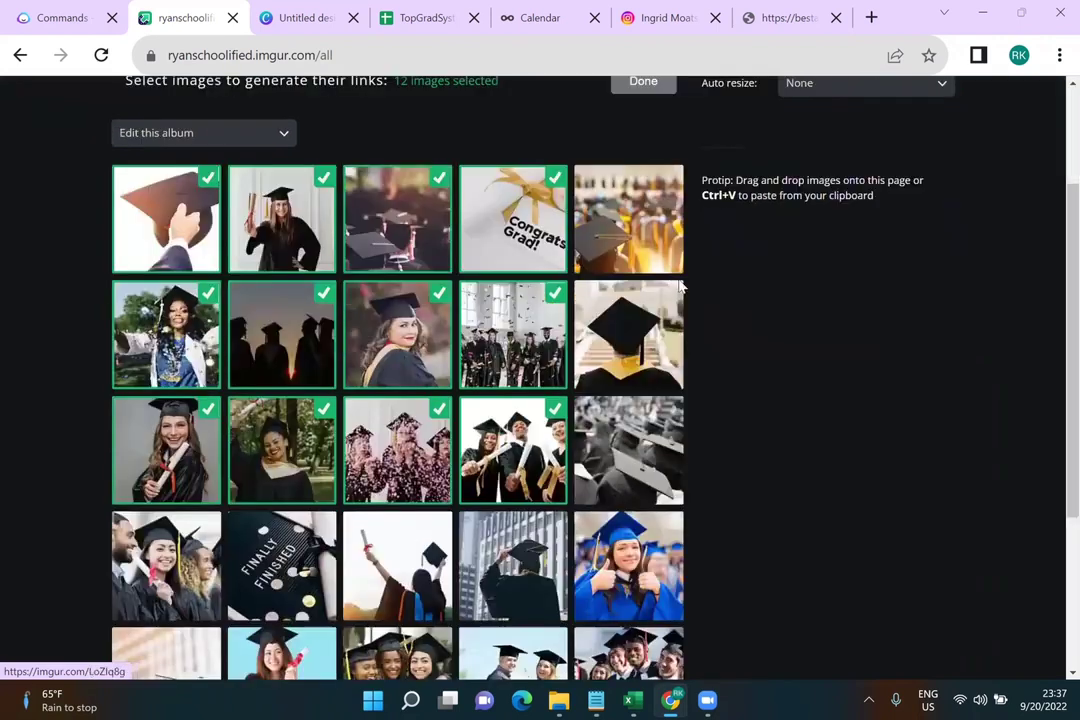
pyautogui.moveTo(640, 234); pyautogui.dragTo(630, 570)
pyautogui.scroll(-3, 145, 357)
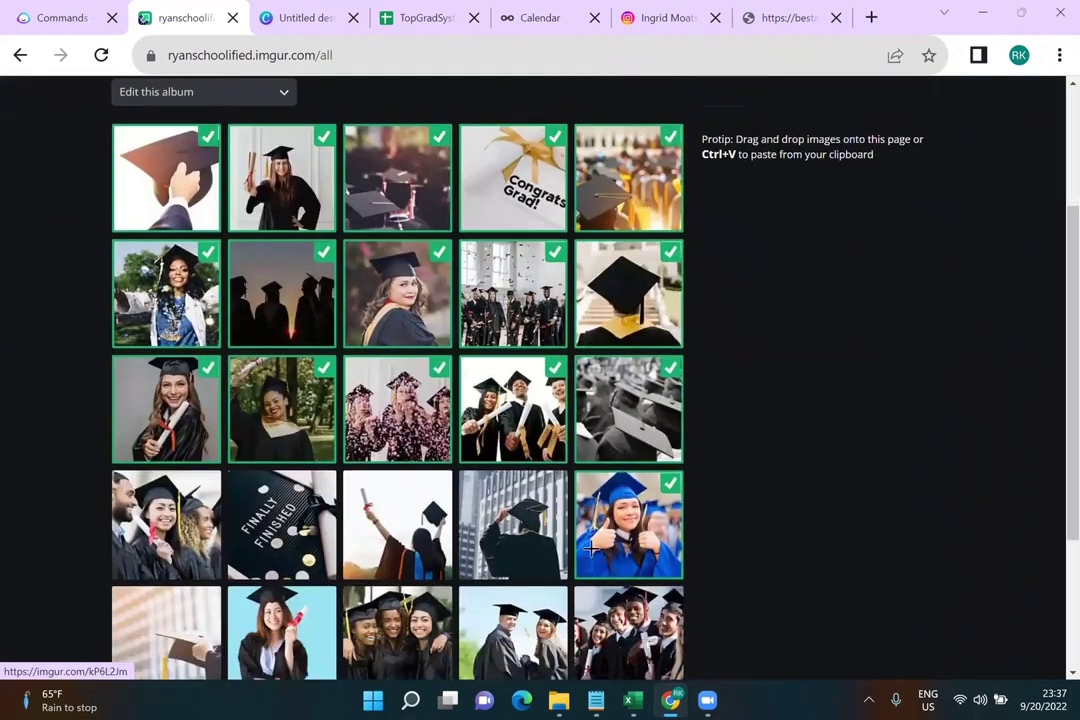
pyautogui.moveTo(140, 282); pyautogui.dragTo(657, 535)
pyautogui.scroll(5, 507, 330)
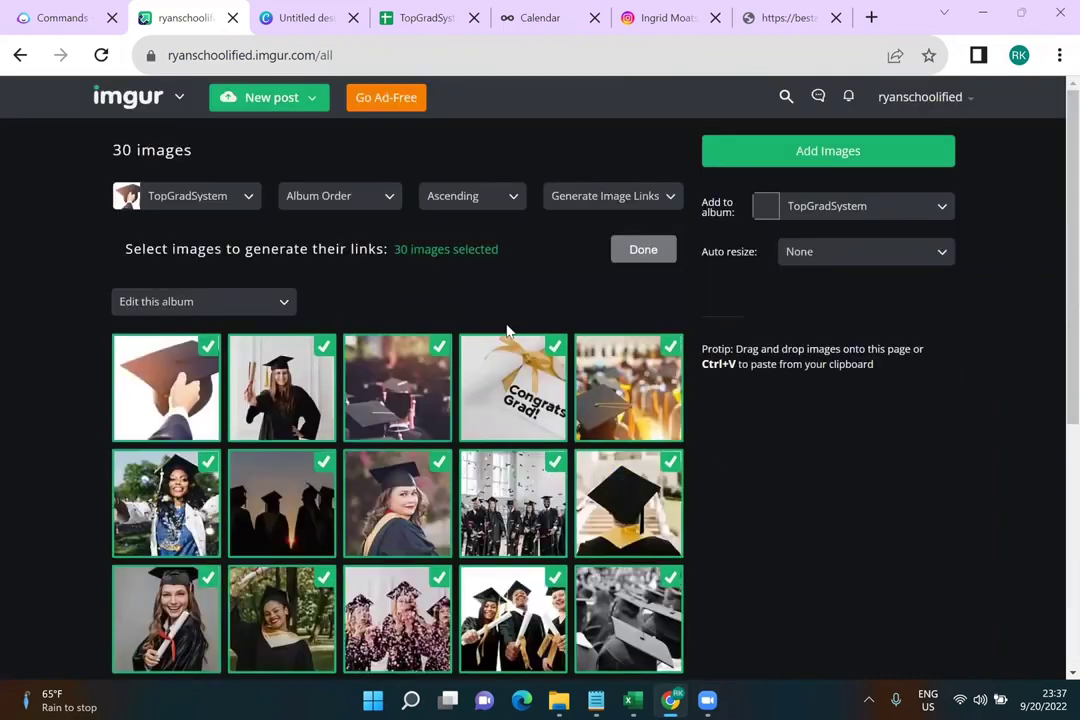
# Generate links for the 30 selected images as Direct Link (email & IM) .png links
pyautogui.click(627, 248)
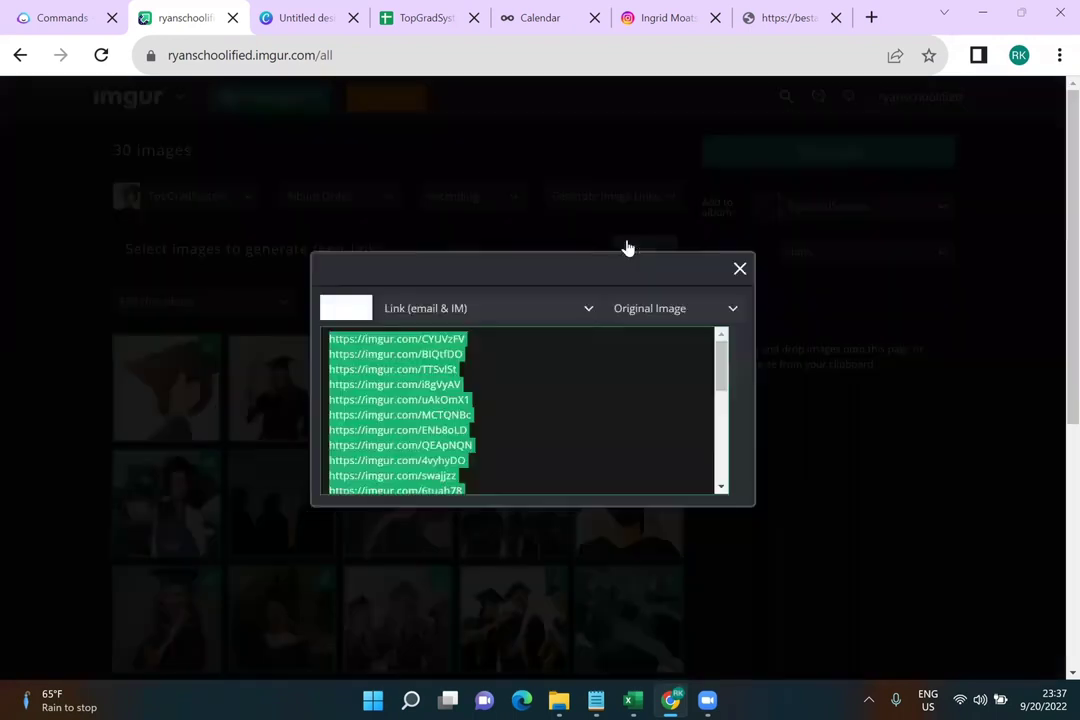
pyautogui.click(409, 310)
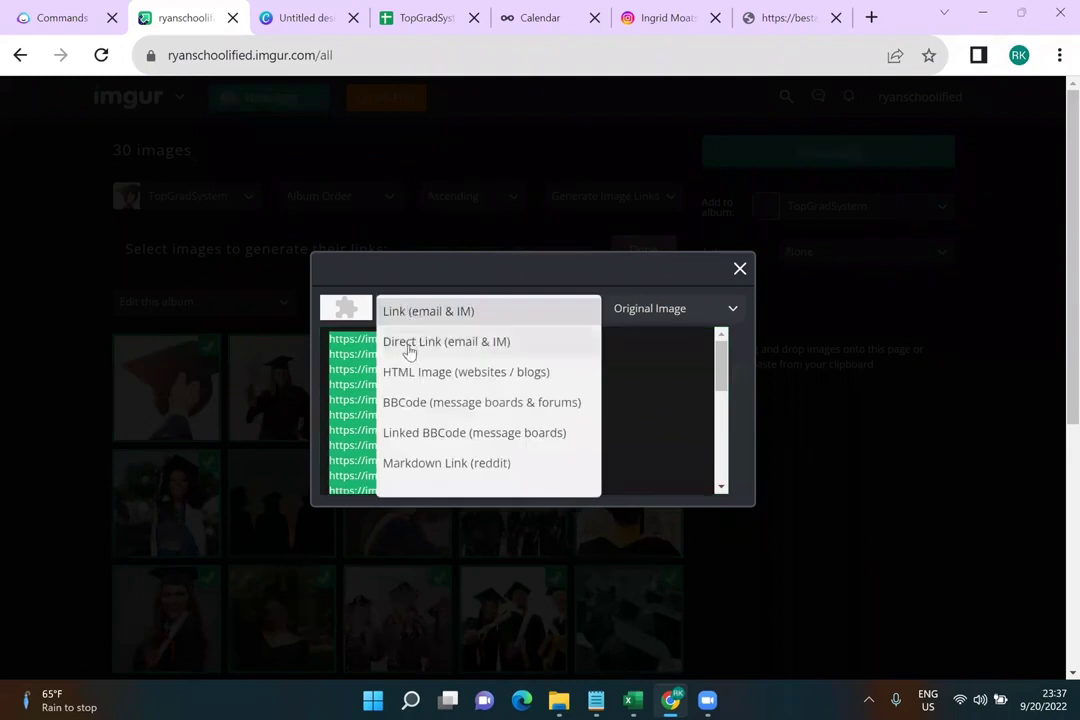
pyautogui.click(462, 344)
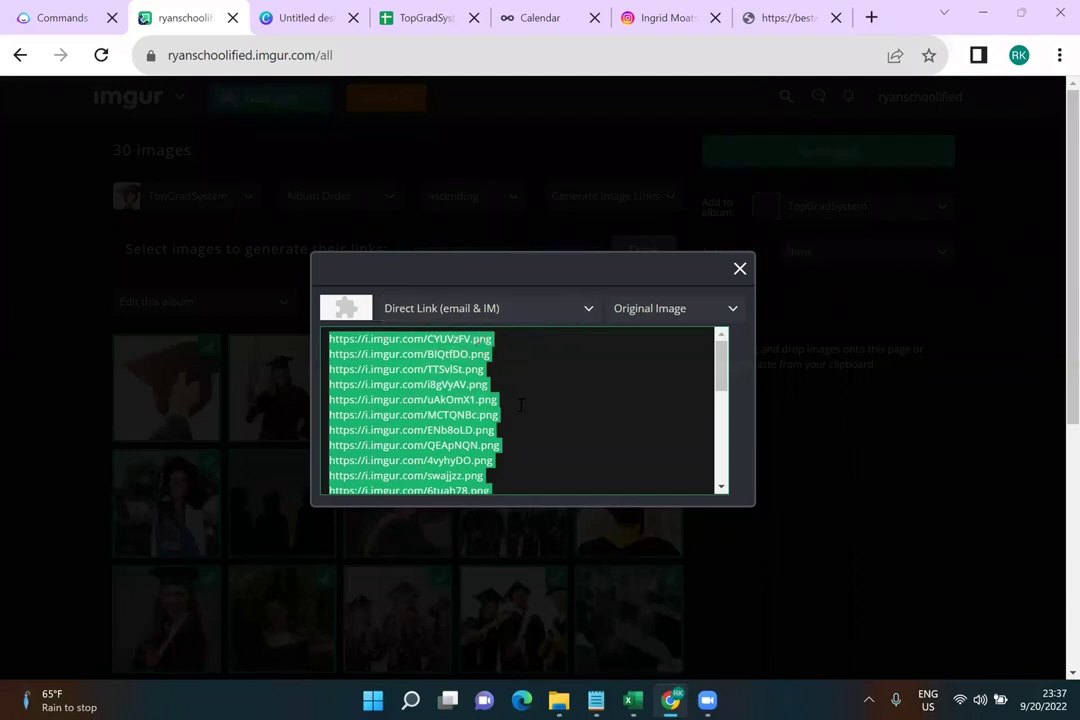
pyautogui.moveTo(720, 375); pyautogui.dragTo(724, 345)
# Paste the 30 Imgur image links into the Picture Url 1 column starting at M2
pyautogui.click(405, 24)
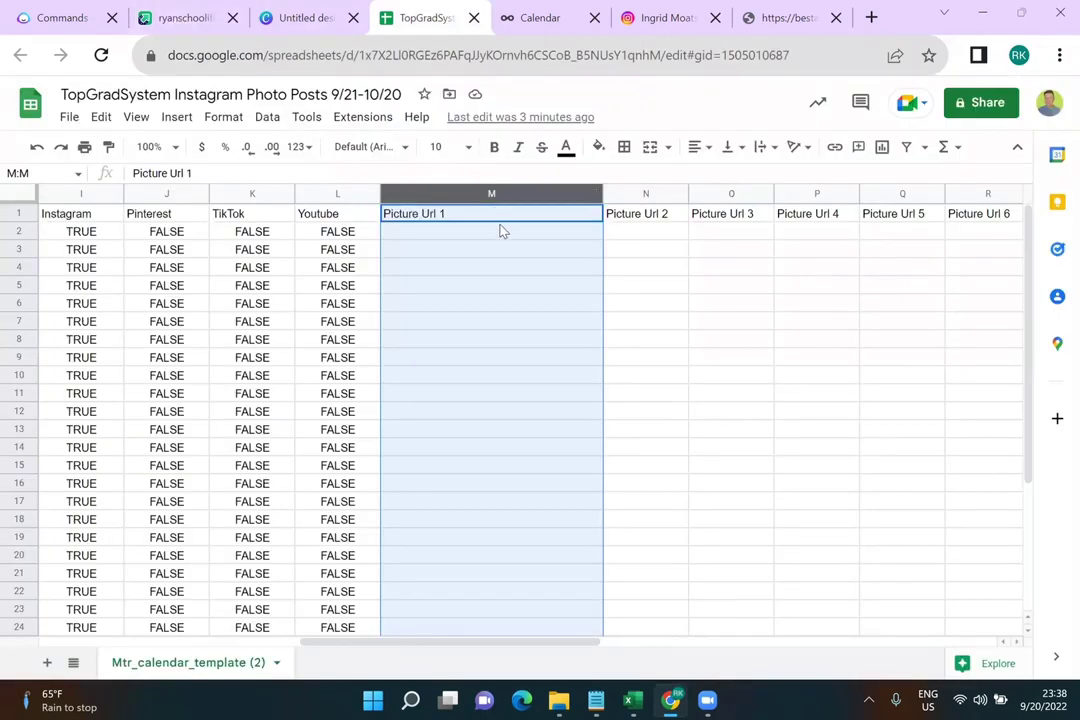
pyautogui.click(498, 235)
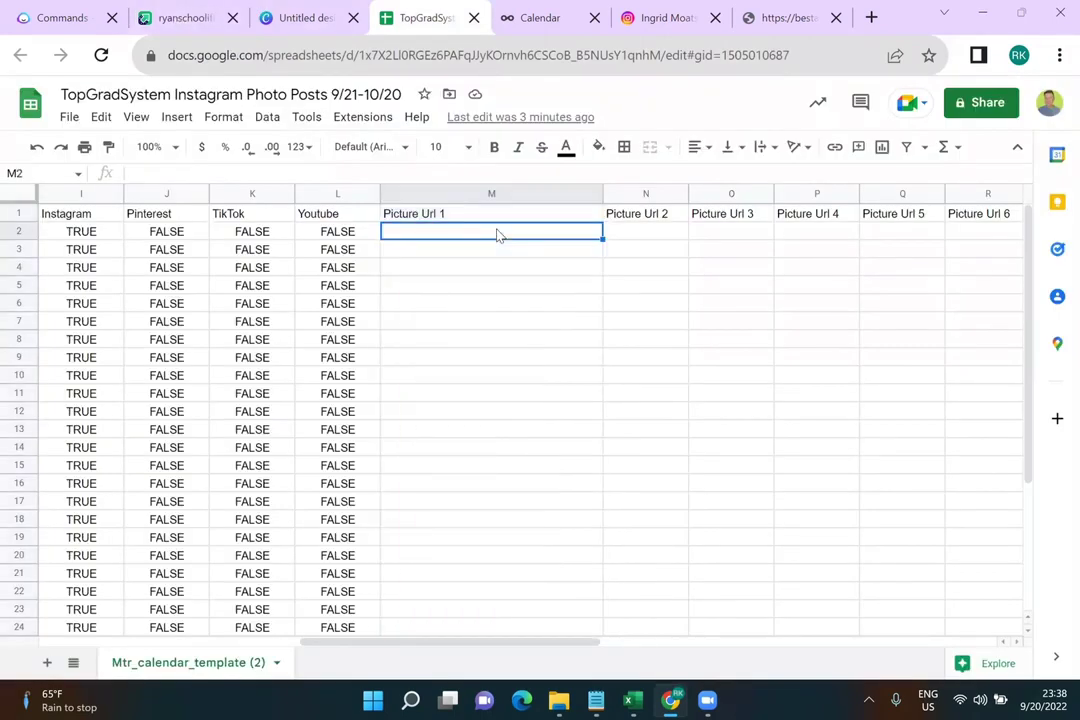
pyautogui.hotkey('ctrl', 'v')
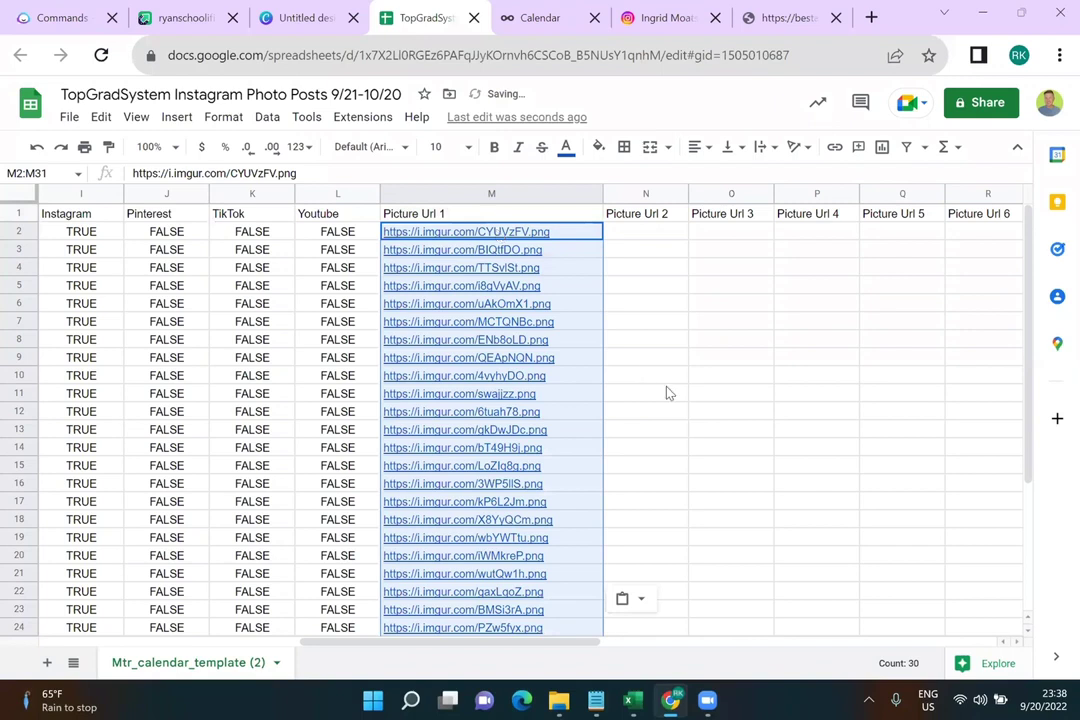
pyautogui.click(668, 393)
pyautogui.scroll(-5, 668, 393)
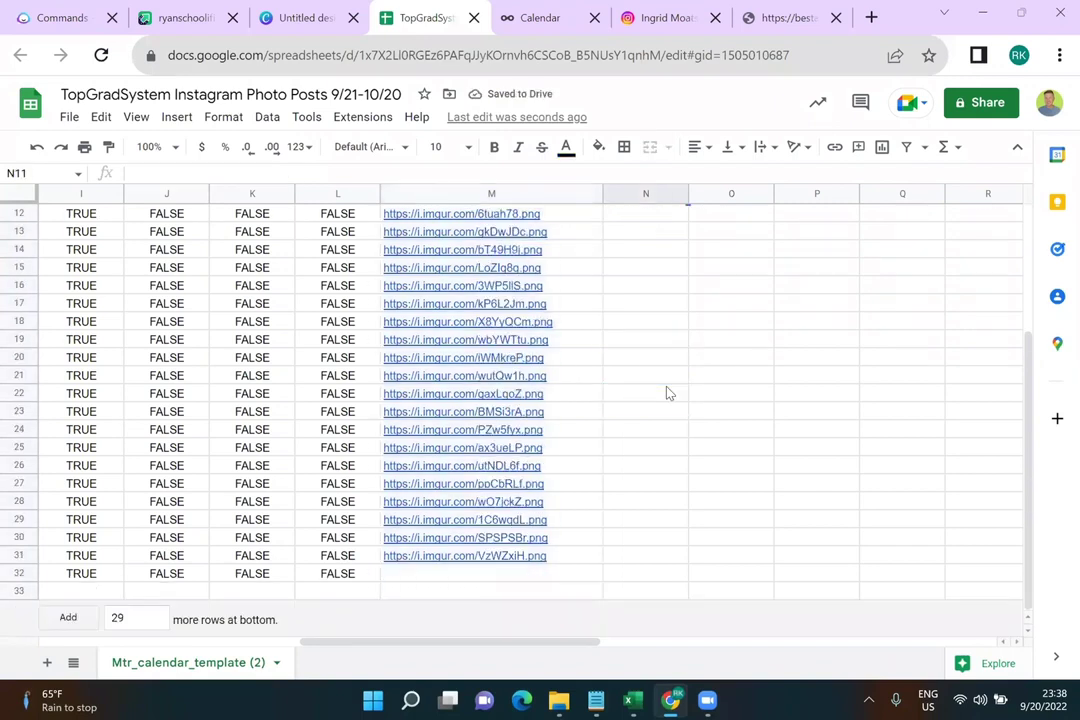
# Copy the row 24 image link from M24 into the empty cell M32
pyautogui.click(532, 571)
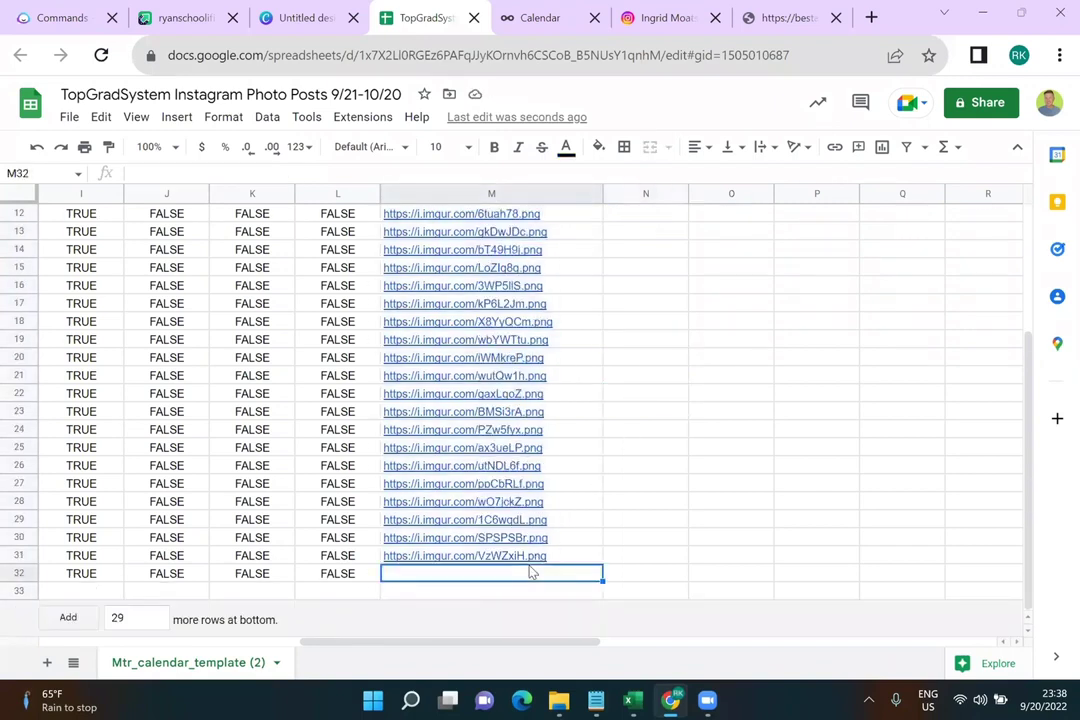
pyautogui.moveTo(392, 643); pyautogui.dragTo(212, 644)
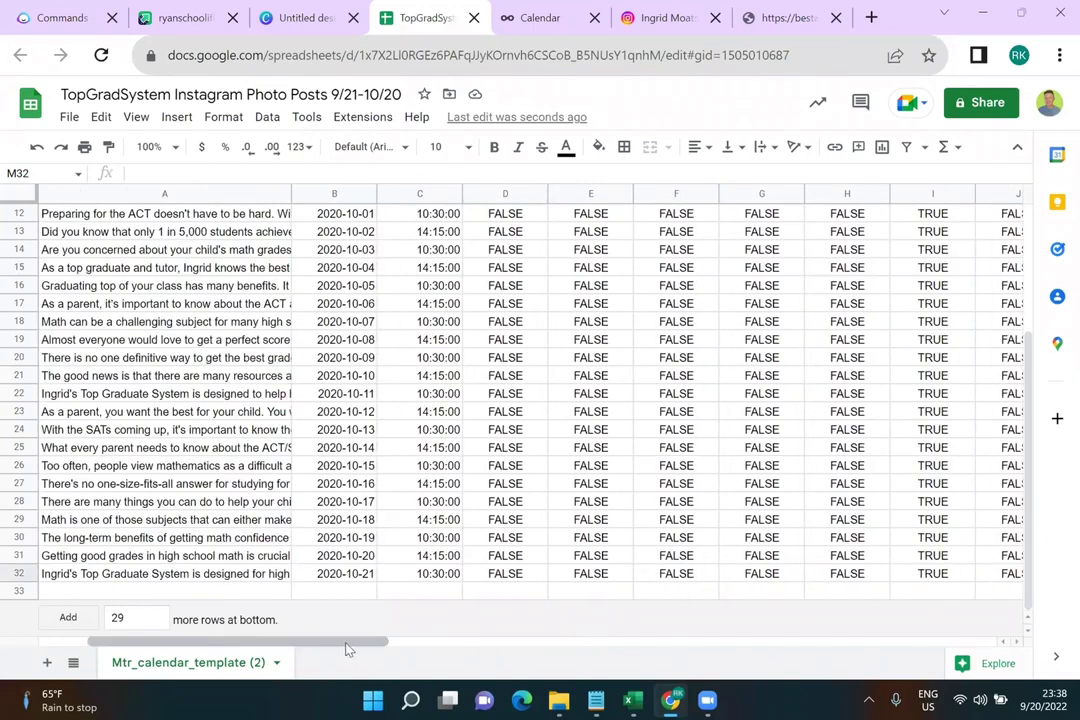
pyautogui.click(458, 644)
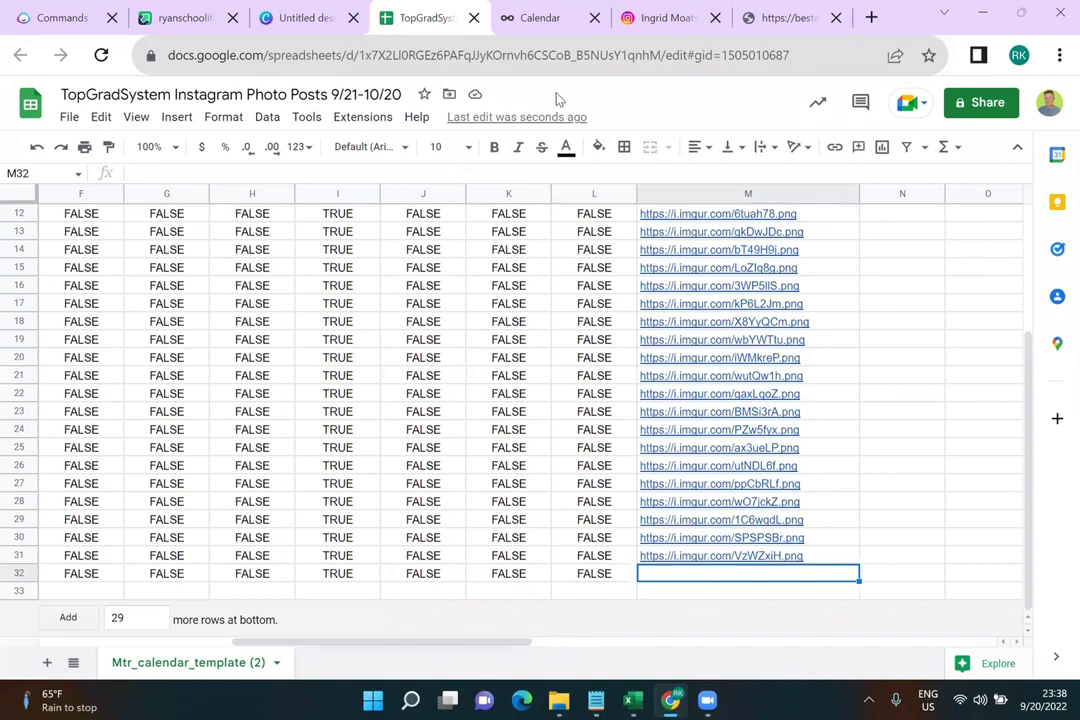
pyautogui.click(712, 433)
pyautogui.hotkey('ctrl', 'c')
pyautogui.click(718, 574)
pyautogui.hotkey('ctrl', 'v')
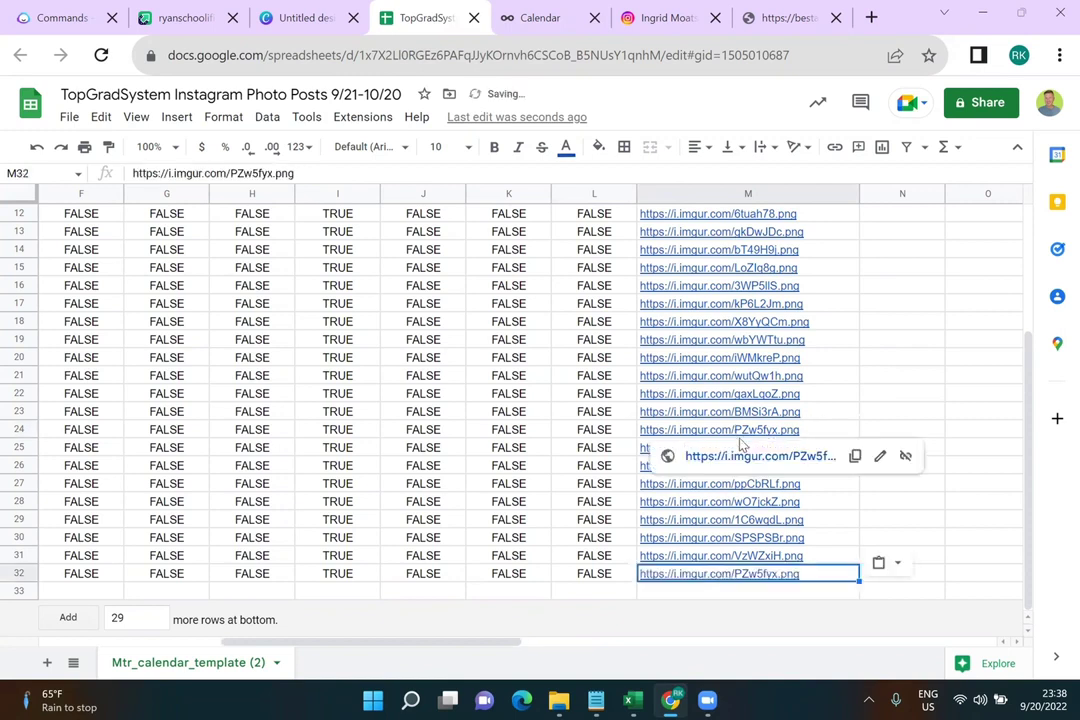
pyautogui.click(197, 14)
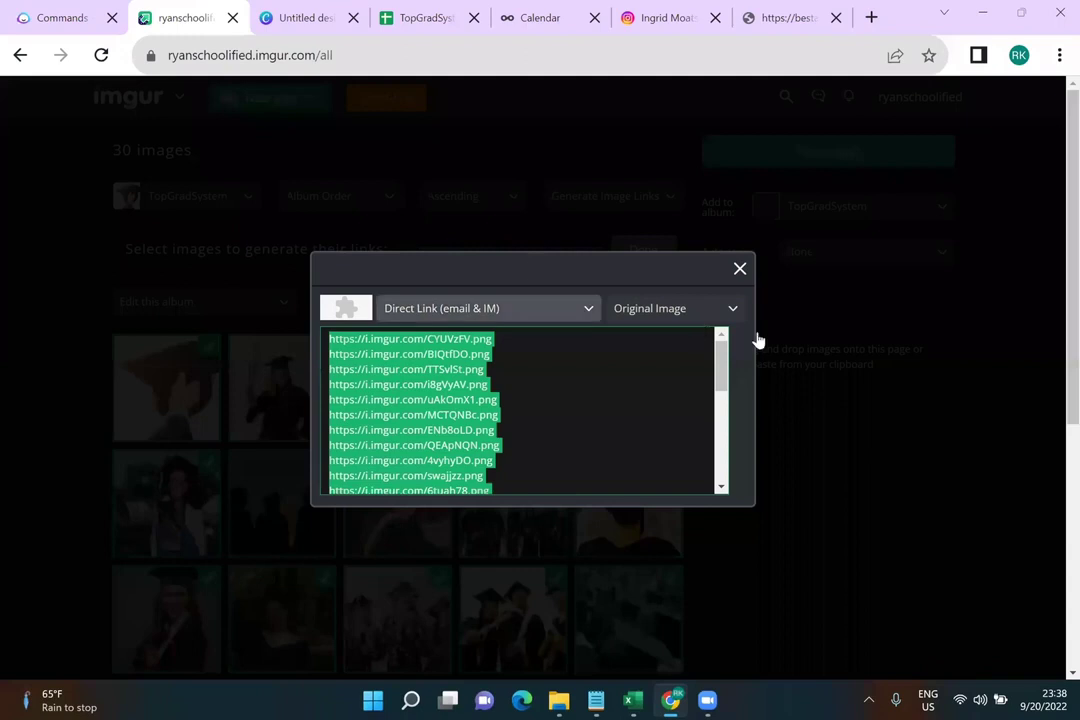
pyautogui.click(740, 268)
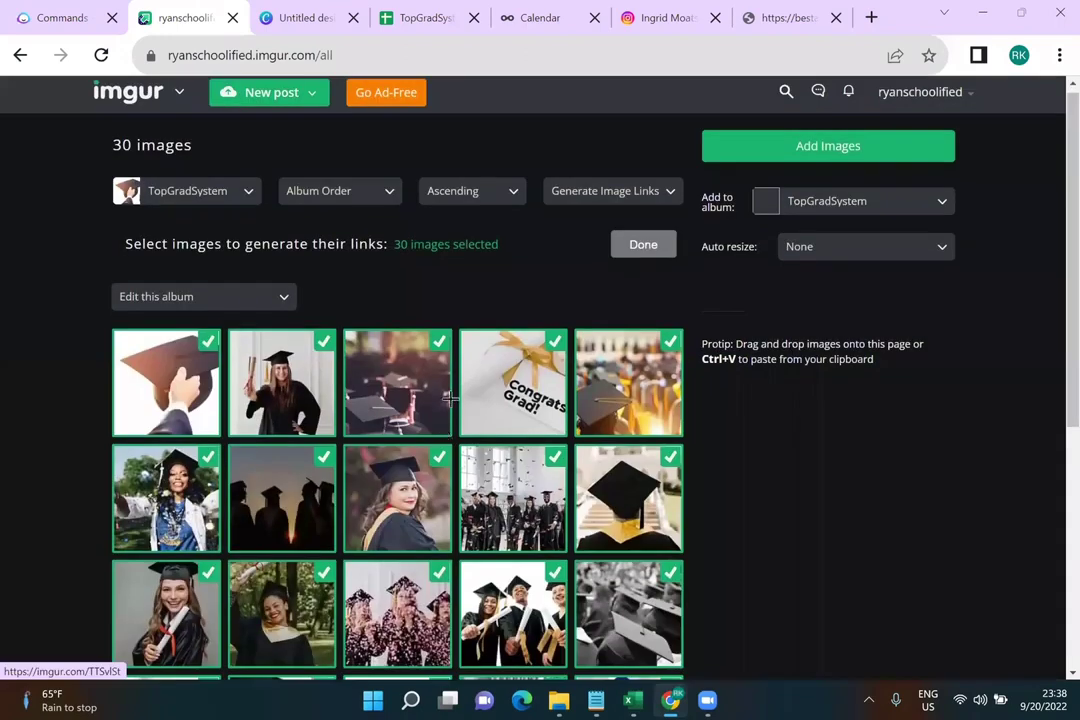
pyautogui.scroll(-3, 290, 460)
pyautogui.scroll(-2, 320, 451)
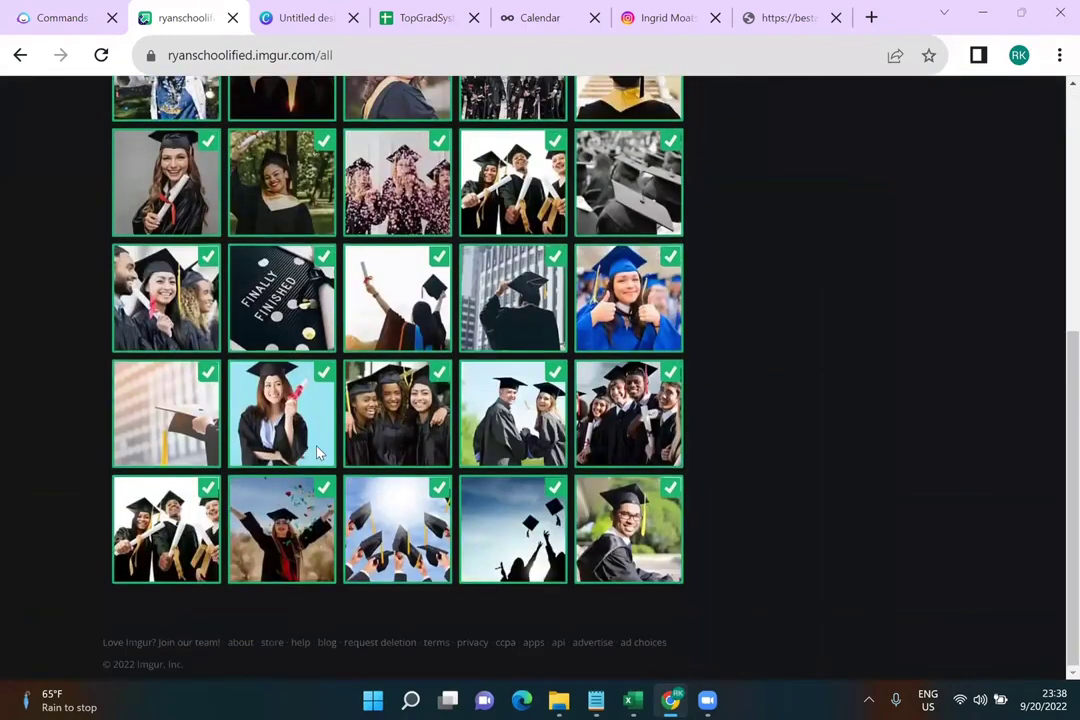
pyautogui.scroll(5, 320, 451)
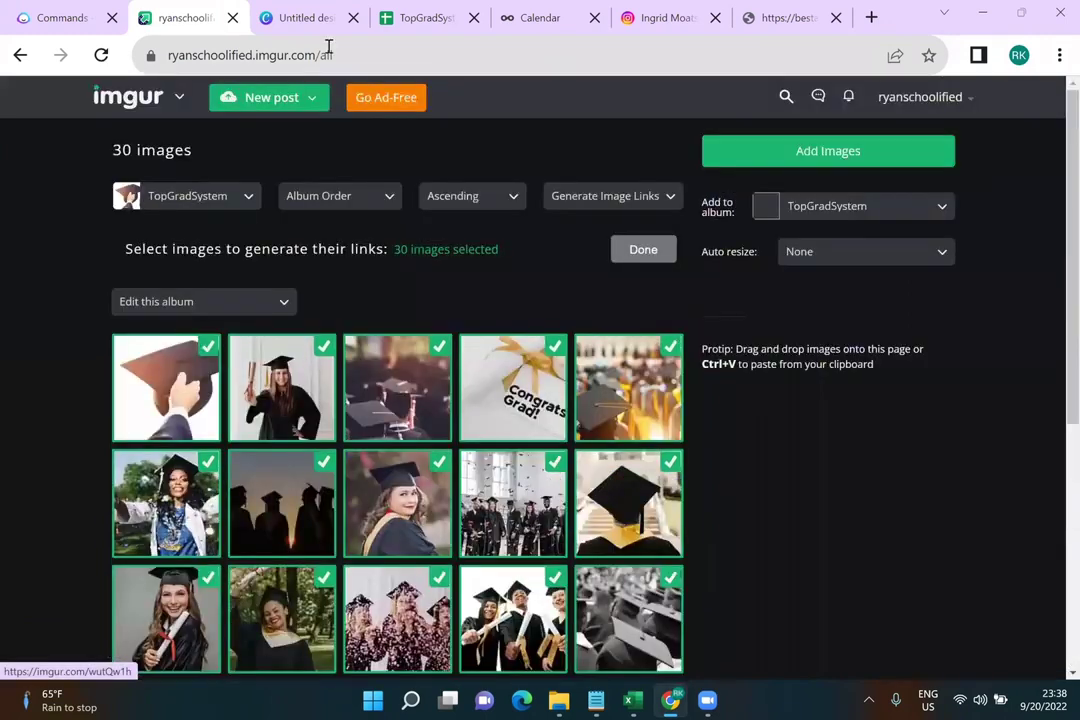
pyautogui.click(68, 17)
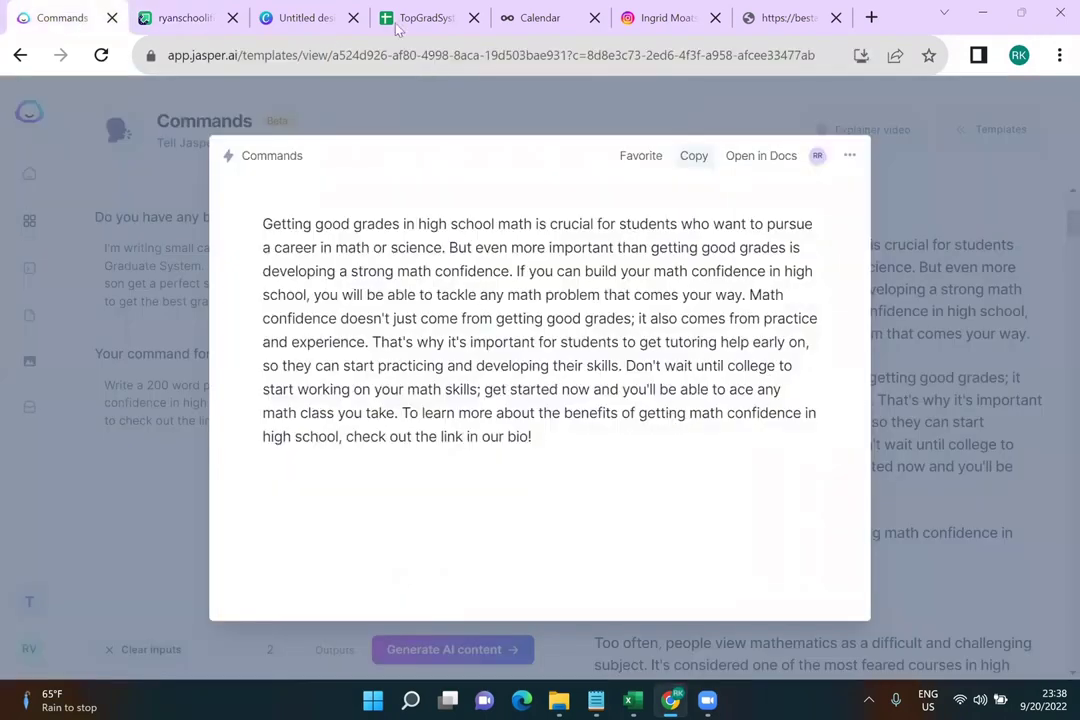
pyautogui.hotkey('ctrl', '4')
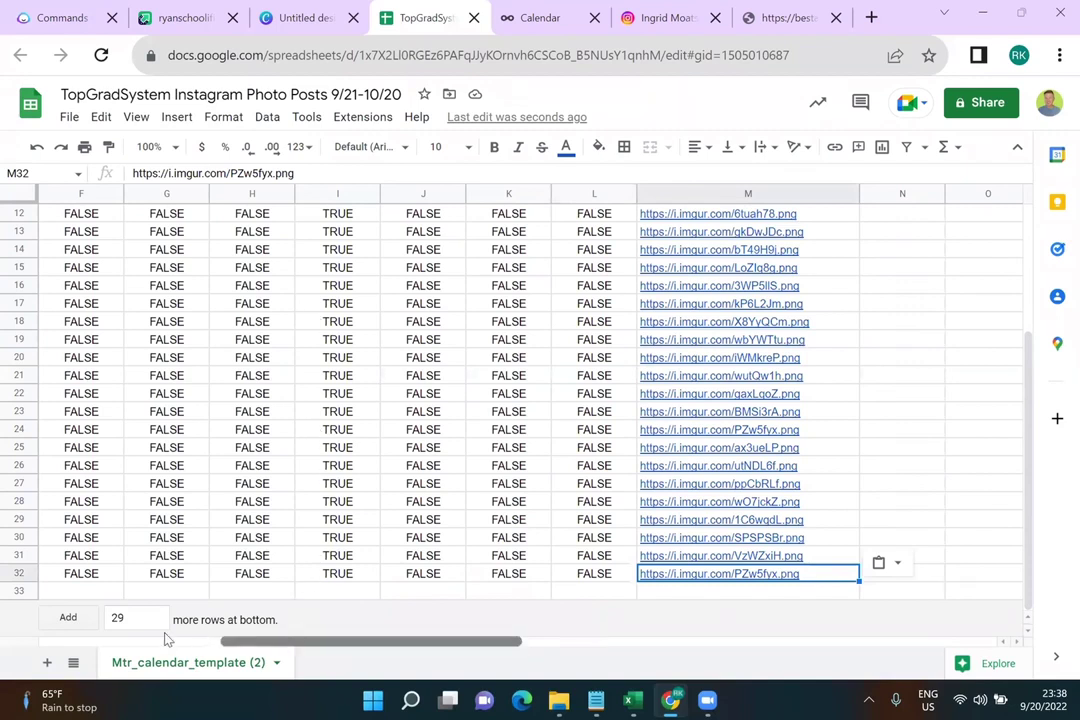
pyautogui.click(166, 641)
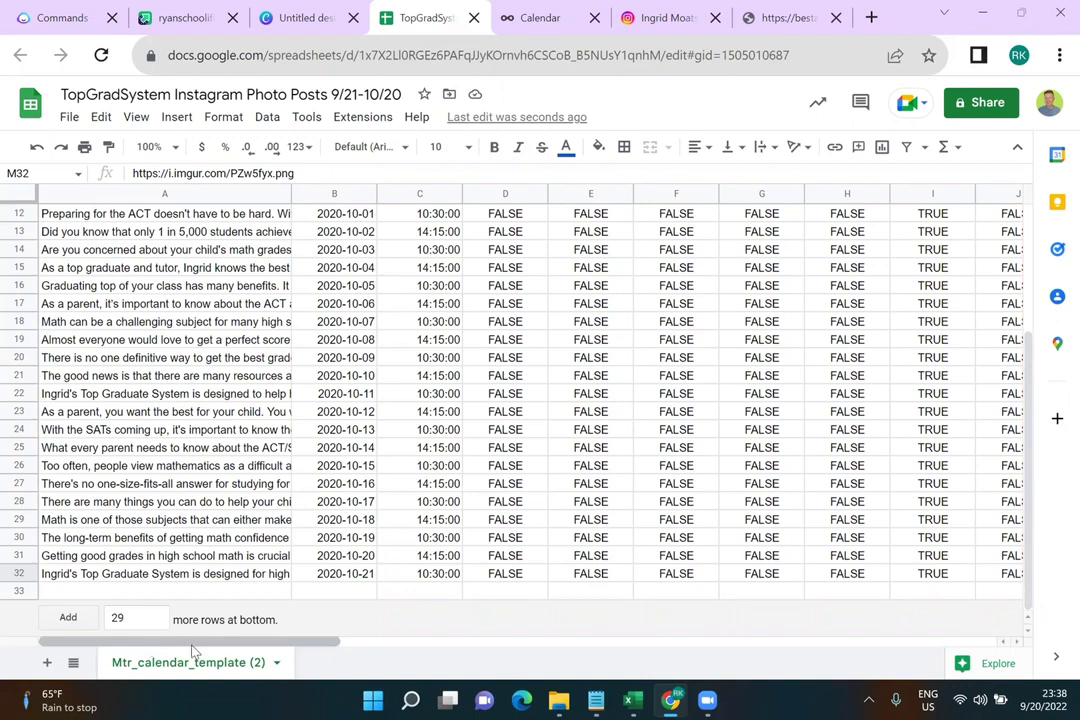
pyautogui.moveTo(265, 641); pyautogui.dragTo(525, 641)
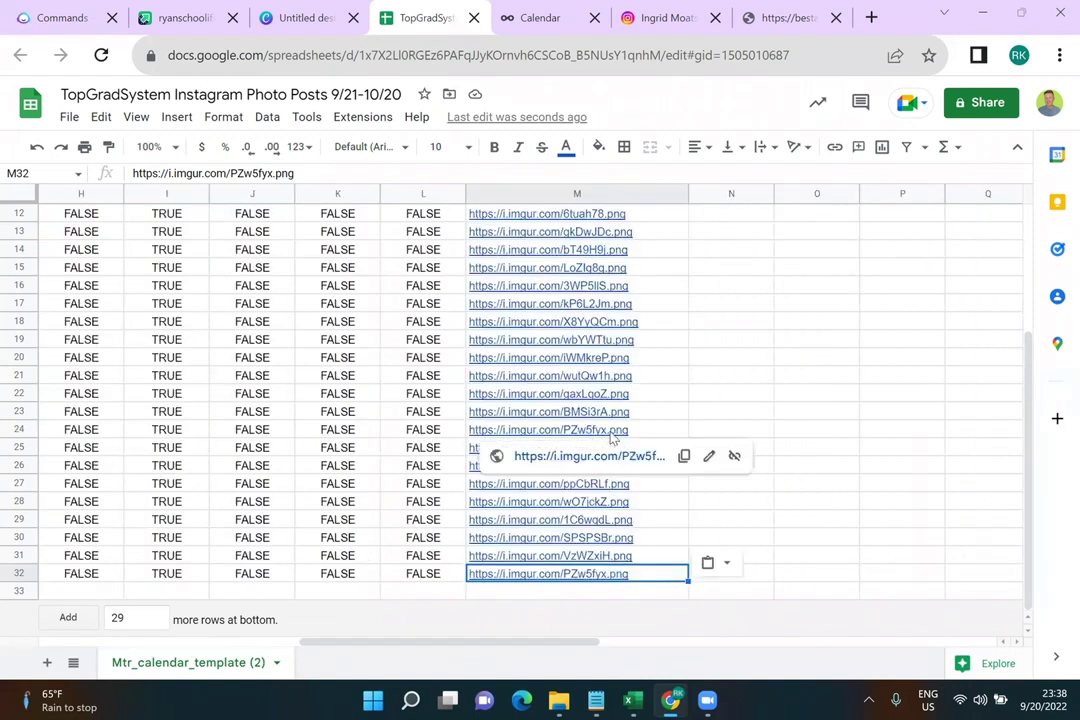
pyautogui.click(665, 430)
pyautogui.scroll(4, 668, 435)
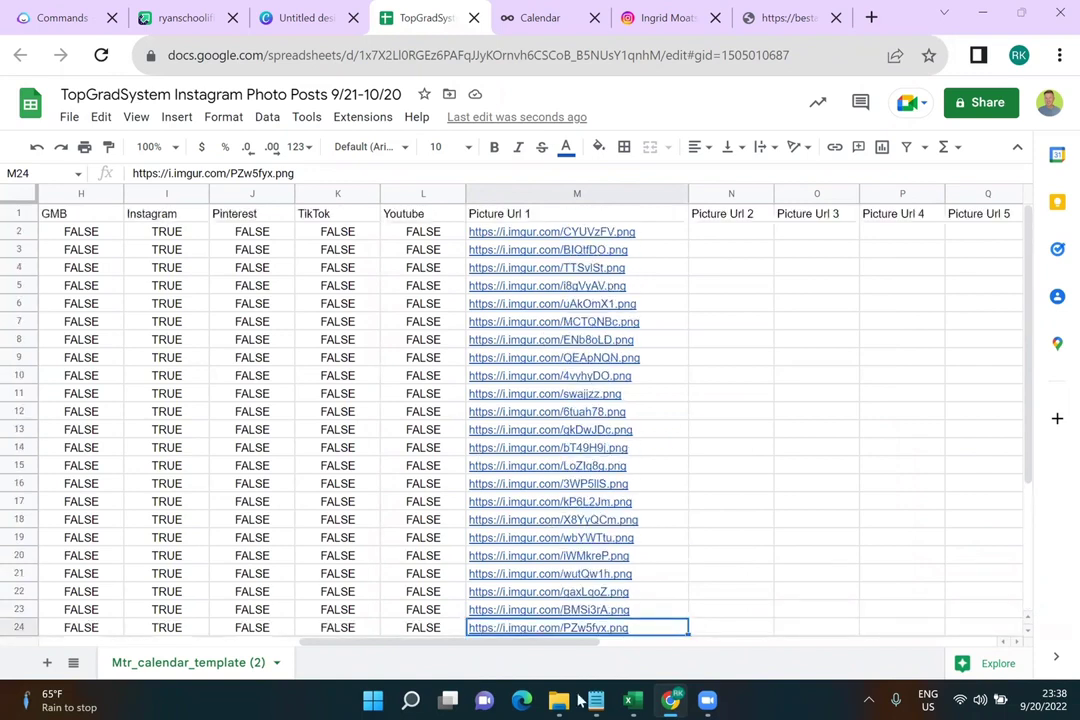
# Copy FALSE from W2 down the Shortener column through W30, then return to column A
pyautogui.moveTo(579, 700)
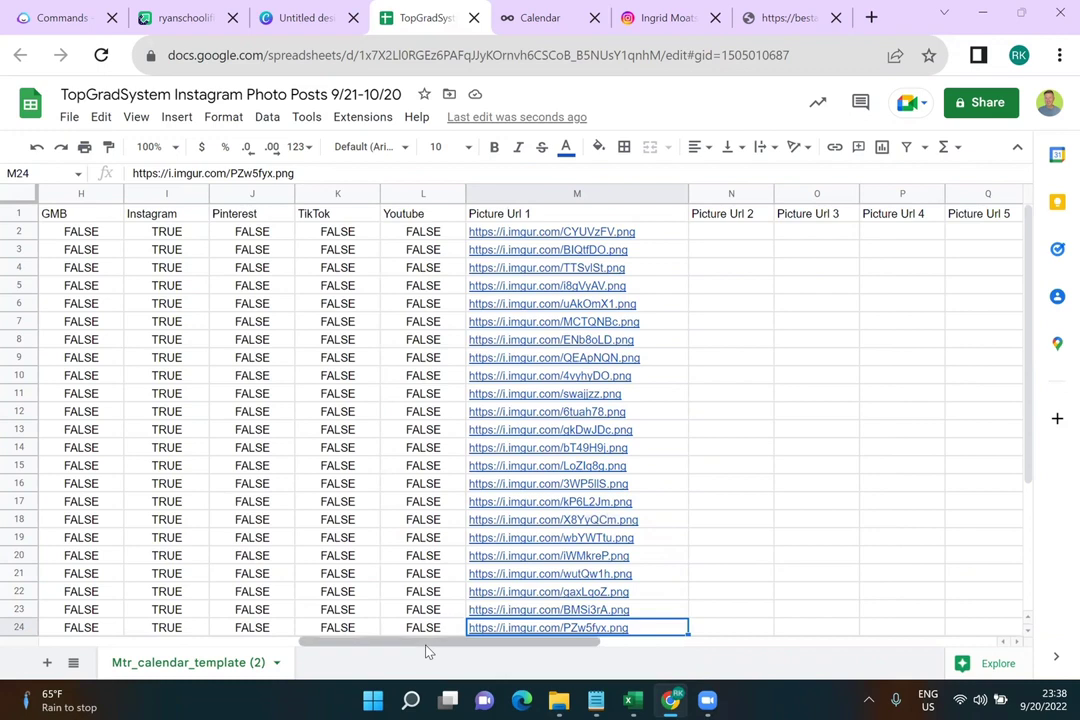
pyautogui.moveTo(428, 651); pyautogui.dragTo(561, 653)
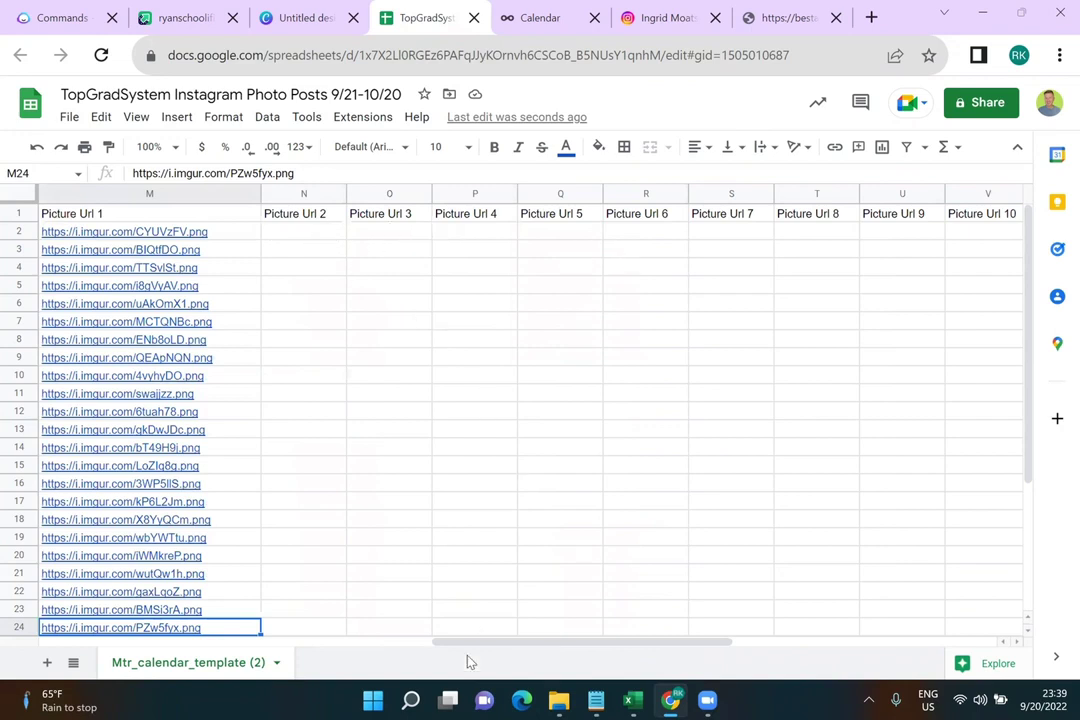
pyautogui.moveTo(476, 651); pyautogui.dragTo(676, 651)
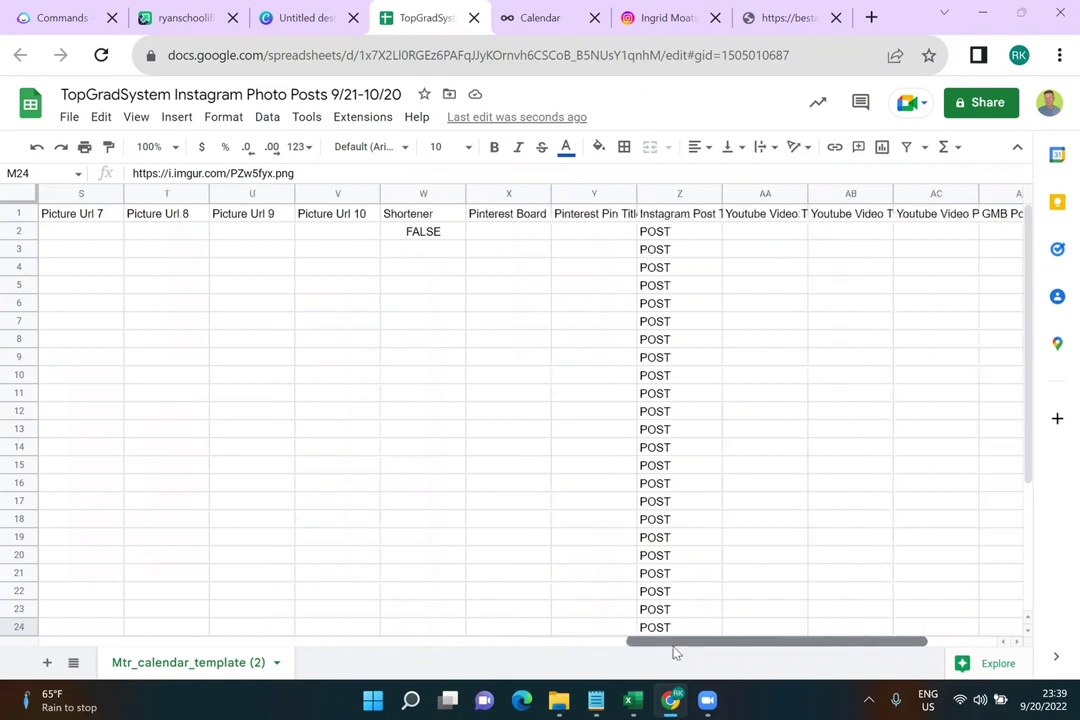
pyautogui.click(450, 234)
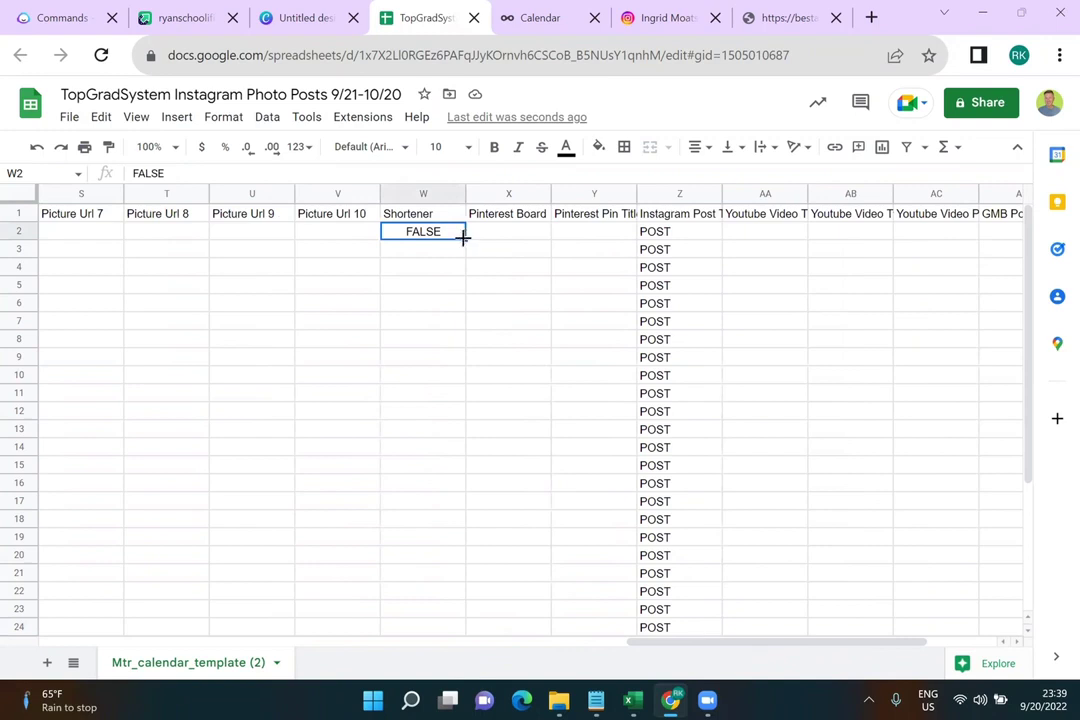
pyautogui.moveTo(463, 240); pyautogui.dragTo(452, 538)
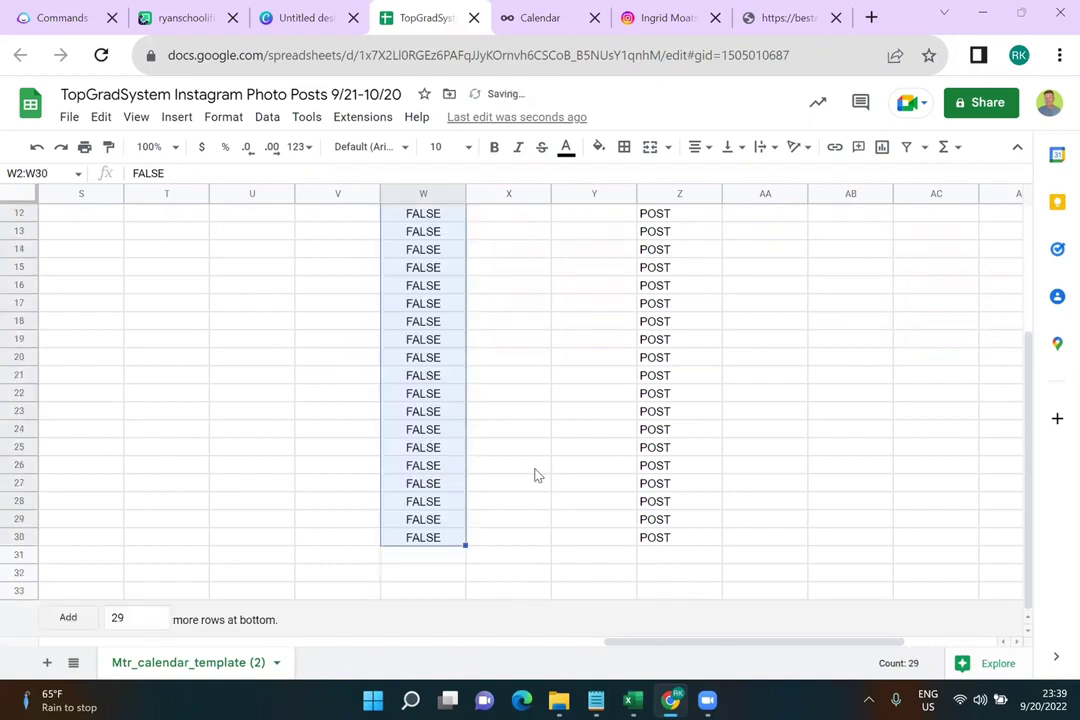
pyautogui.scroll(4, 537, 475)
pyautogui.moveTo(627, 643); pyautogui.dragTo(45, 612)
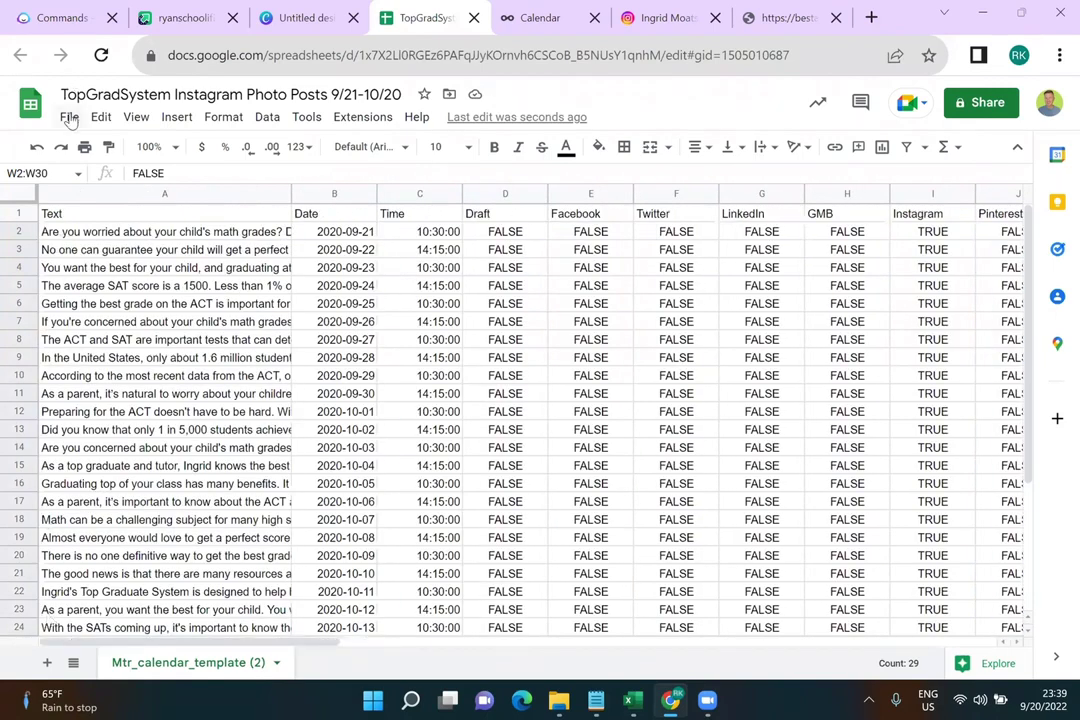
# Open the Ablebits Power Tools Text tools from Extensions > Power Tools > Tools > Text
pyautogui.click(70, 118)
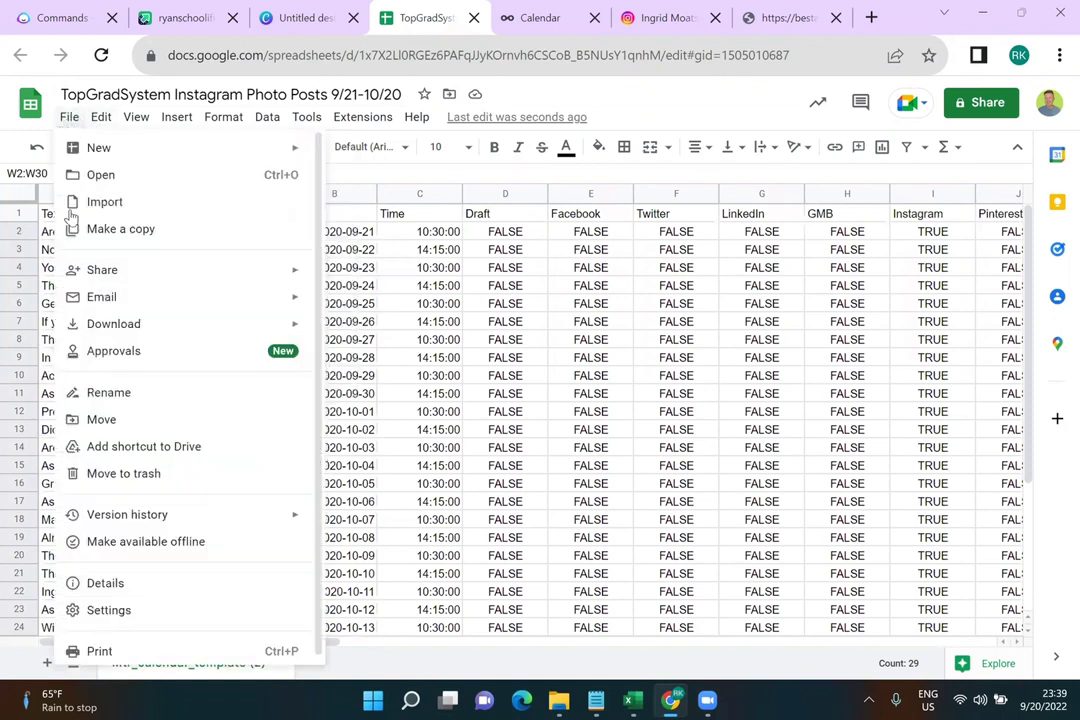
pyautogui.moveTo(136, 117)
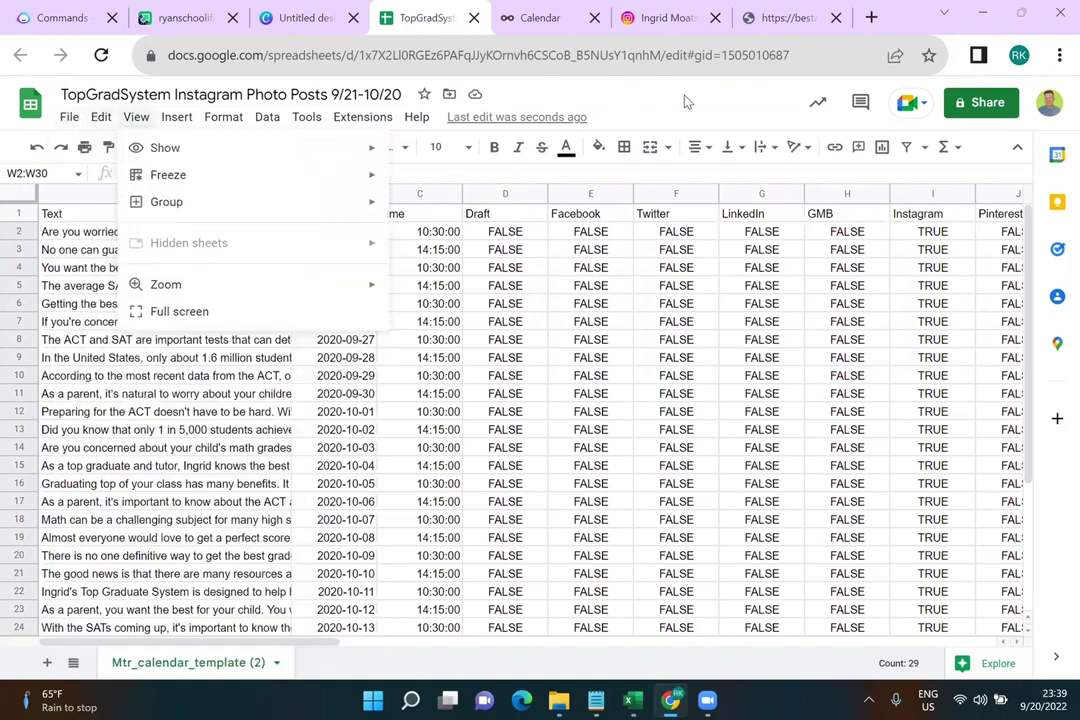
pyautogui.click(686, 101)
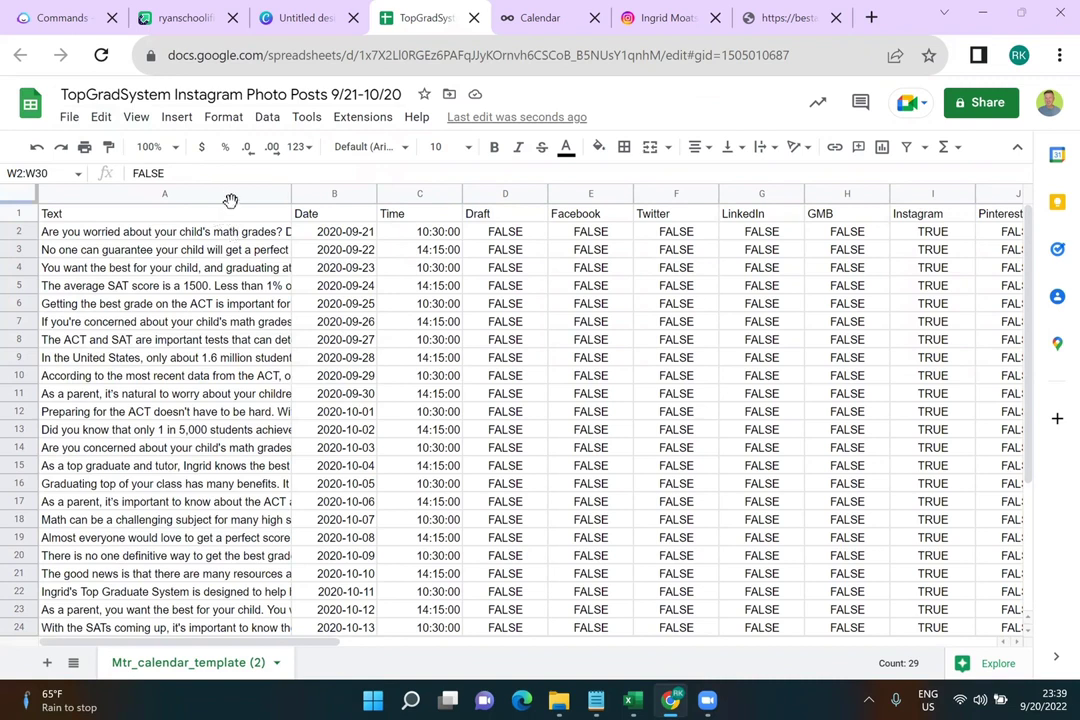
pyautogui.click(362, 117)
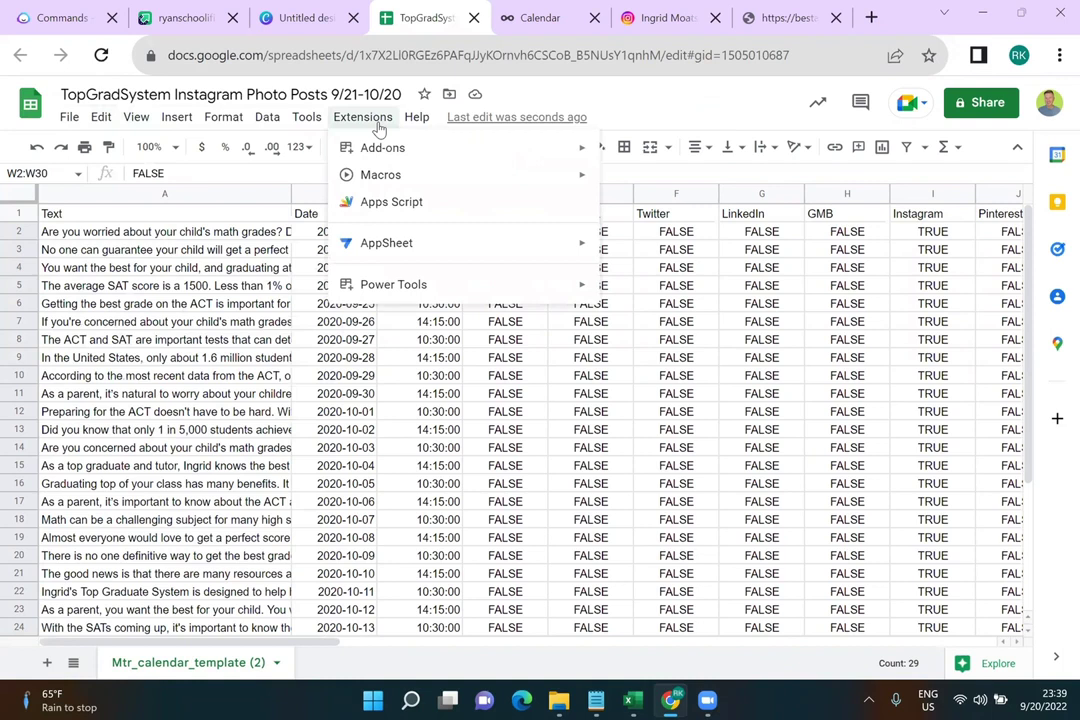
pyautogui.moveTo(398, 282)
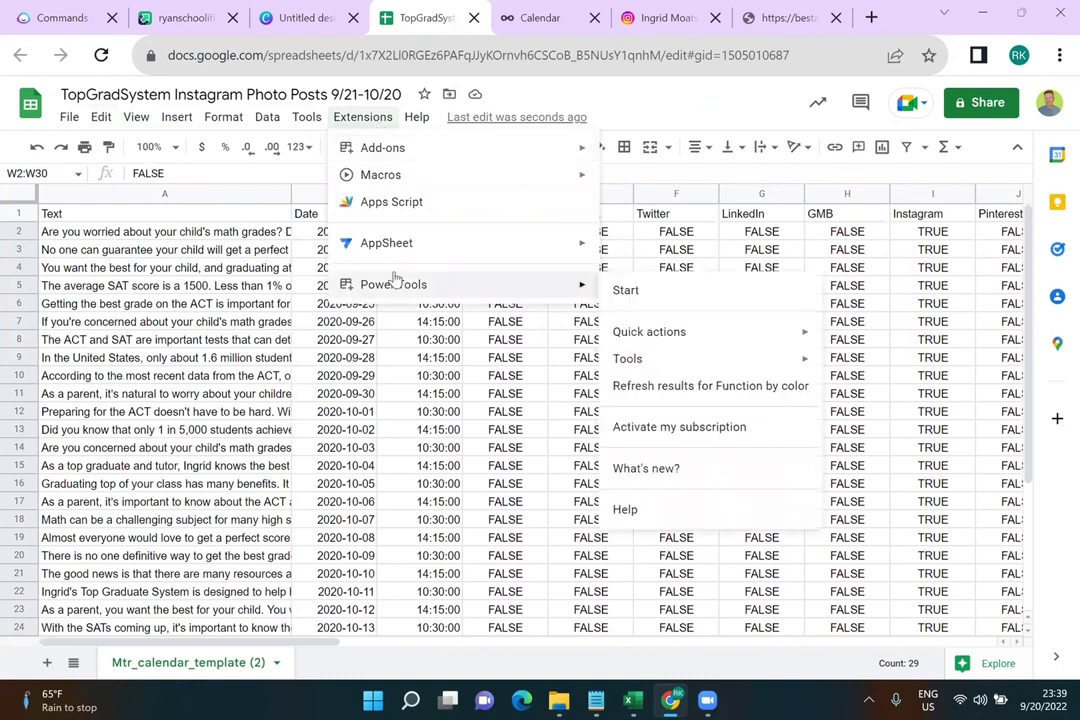
pyautogui.moveTo(381, 149)
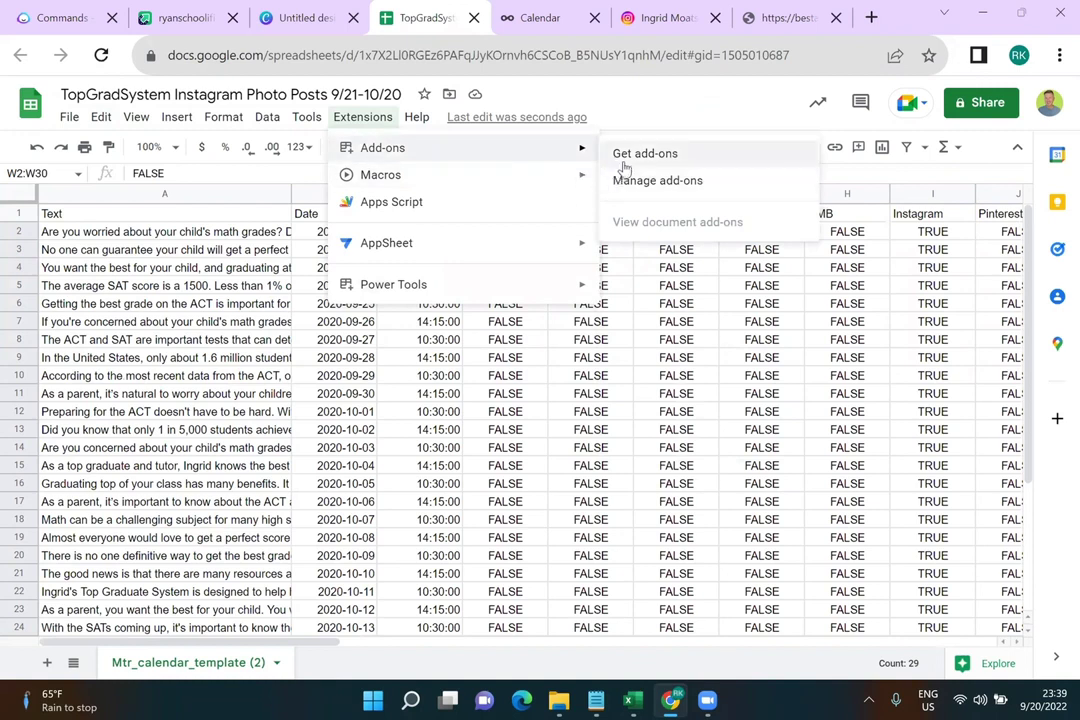
pyautogui.moveTo(363, 291)
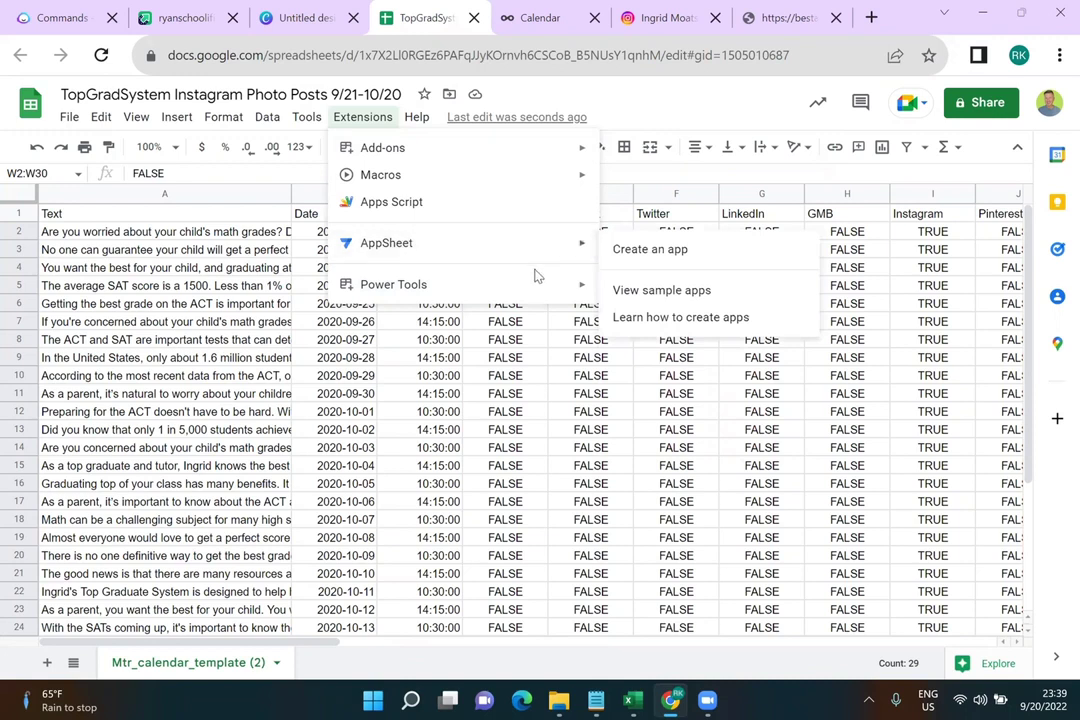
pyautogui.moveTo(535, 282)
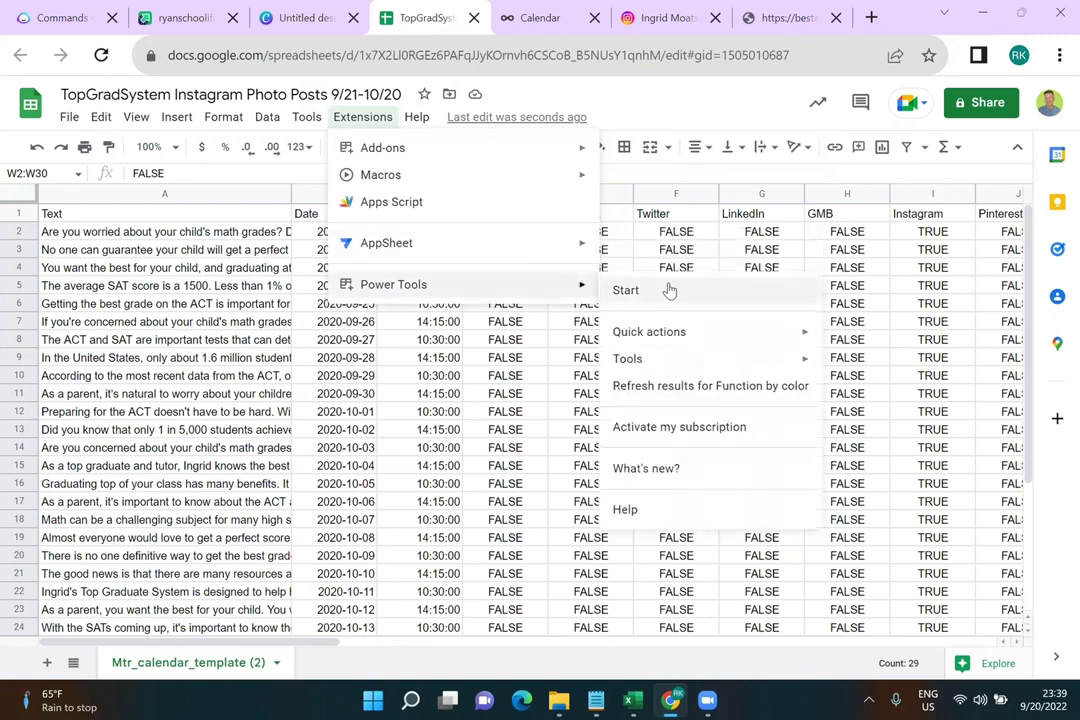
pyautogui.moveTo(700, 338)
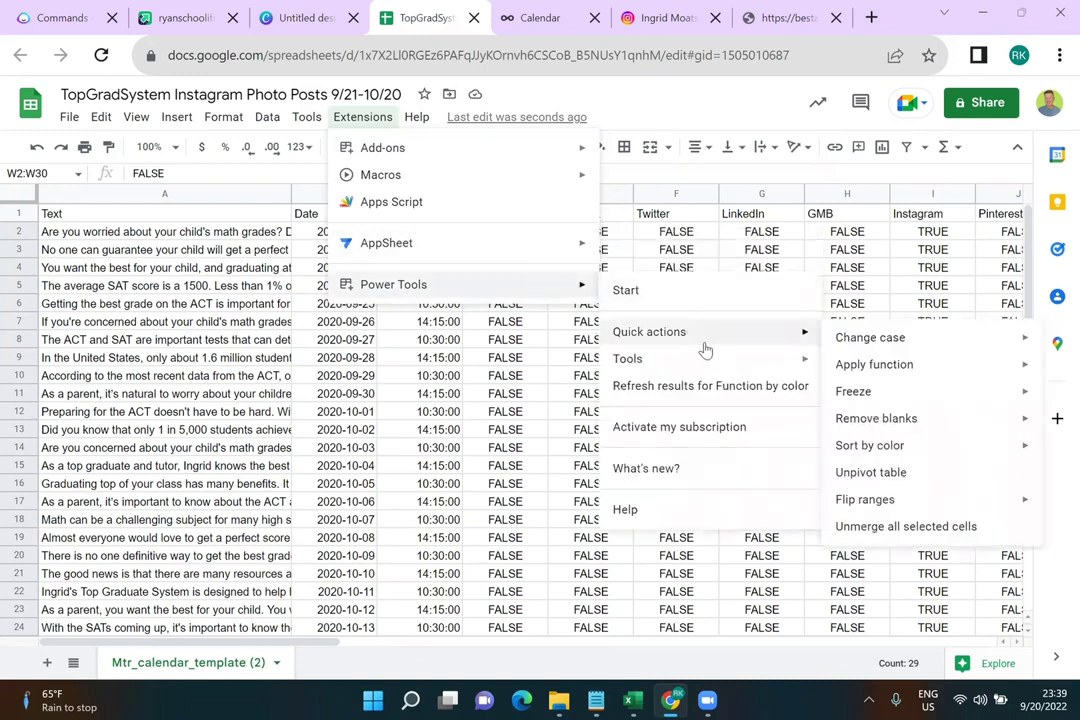
pyautogui.moveTo(712, 362)
pyautogui.moveTo(752, 360)
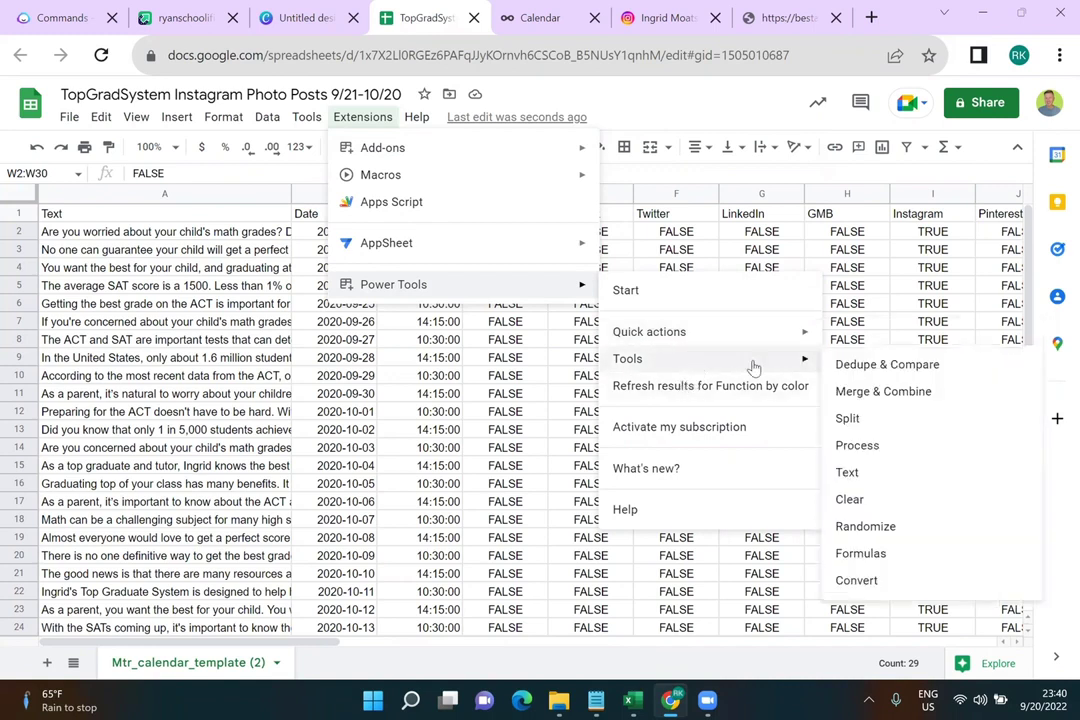
pyautogui.click(864, 473)
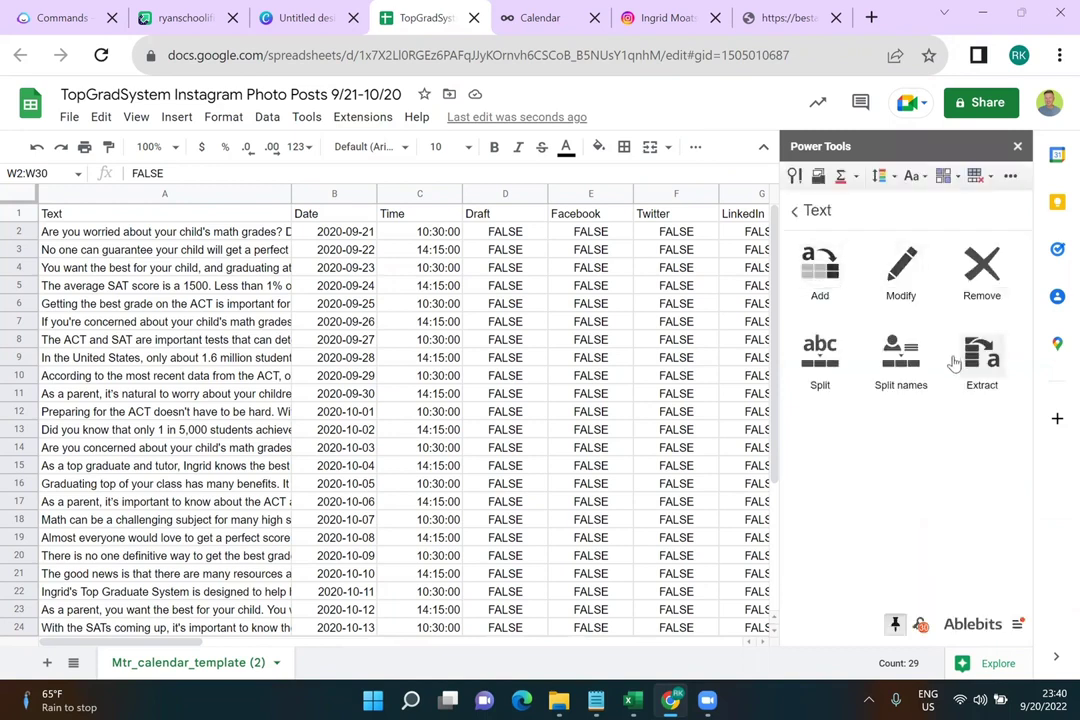
# Append a [Line break] at the end of every caption in A2:A32 with Add text by position
pyautogui.click(815, 262)
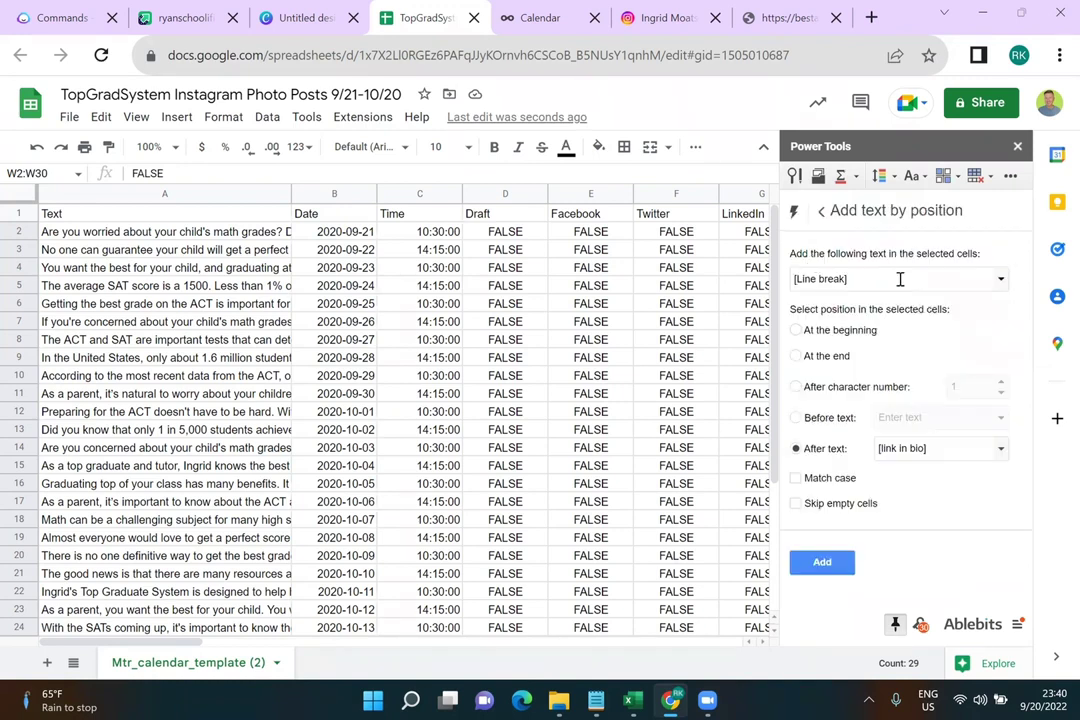
pyautogui.click(795, 358)
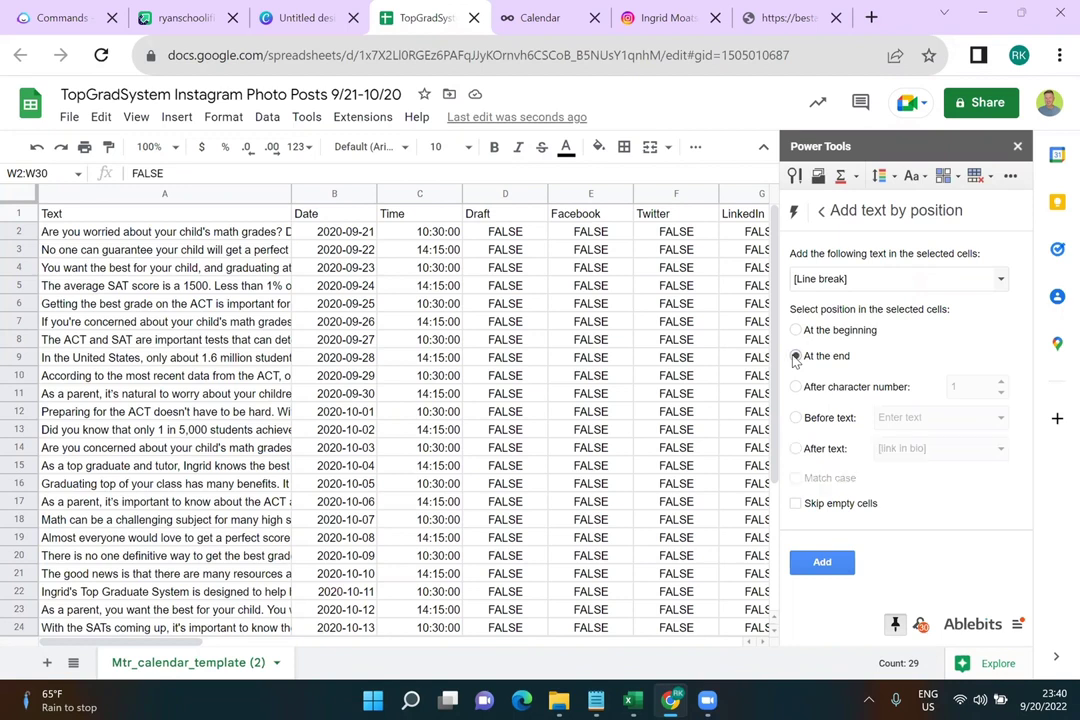
pyautogui.click(175, 236)
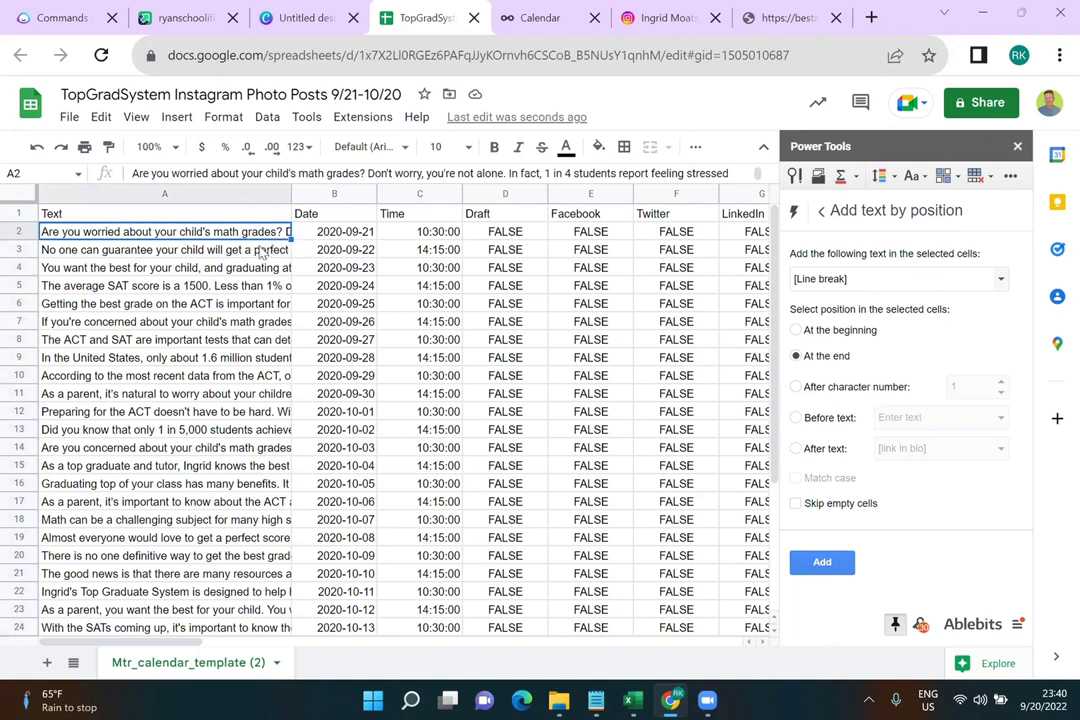
pyautogui.keyDown('shift'); pyautogui.click(260, 252); pyautogui.keyUp('shift')
pyautogui.keyDown('shift'); pyautogui.click(252, 270); pyautogui.keyUp('shift')
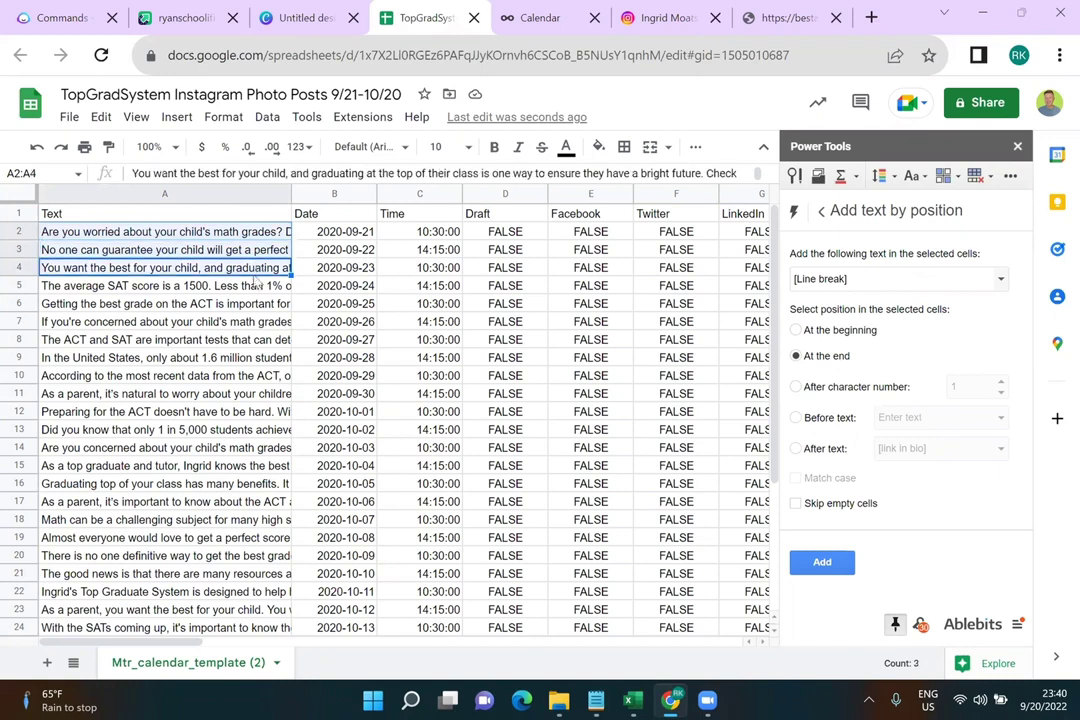
pyautogui.hotkey('shift', 'Down')
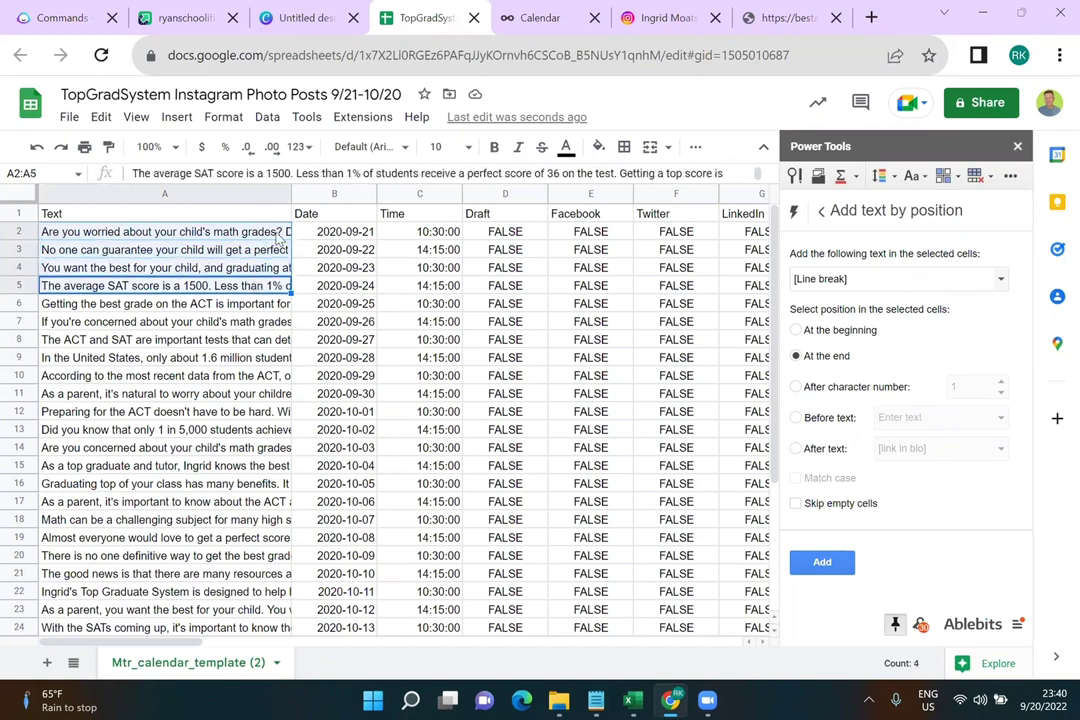
pyautogui.click(280, 237)
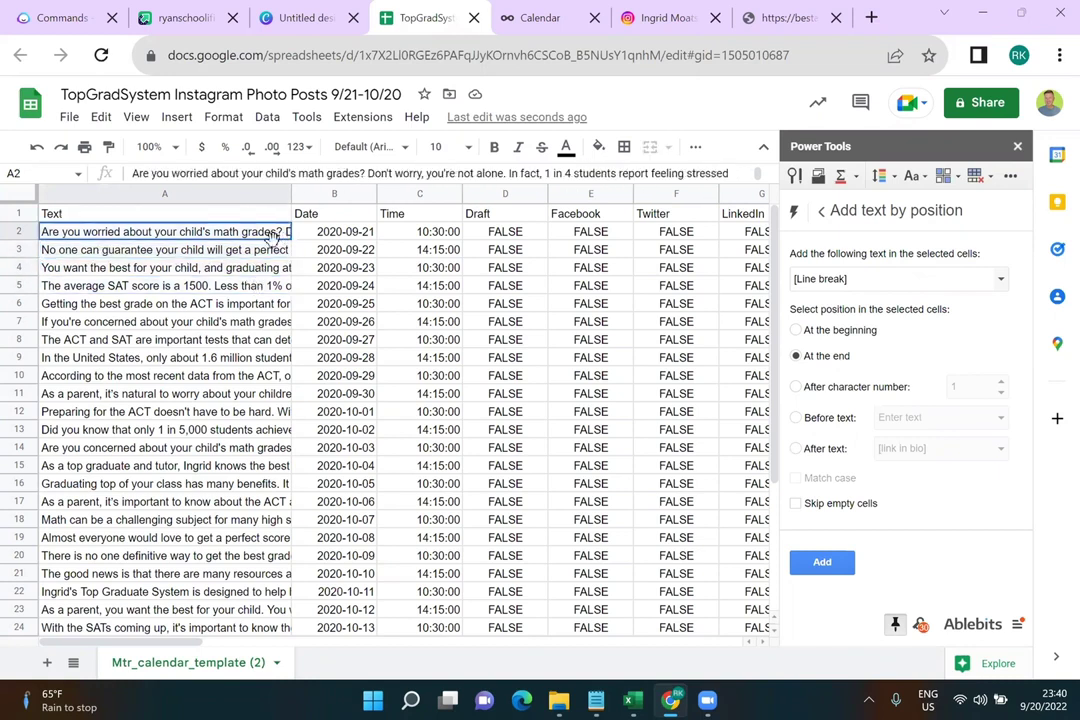
pyautogui.keyDown('shift'); pyautogui.click(198, 591); pyautogui.keyUp('shift')
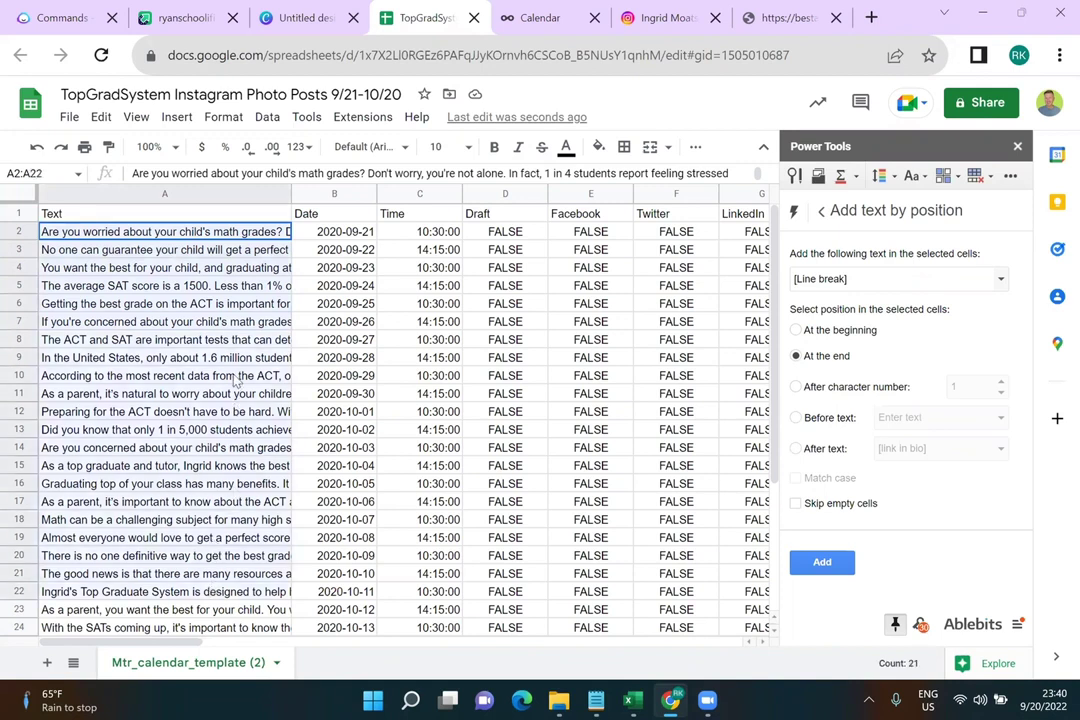
pyautogui.moveTo(198, 628); pyautogui.dragTo(200, 580)
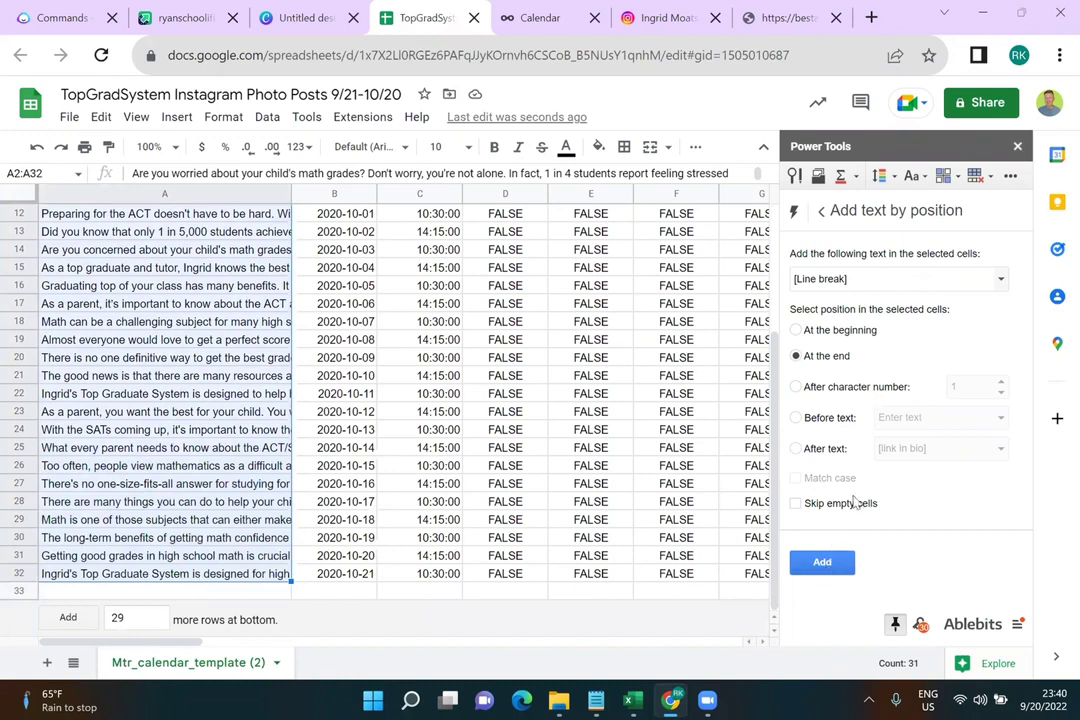
pyautogui.click(822, 562)
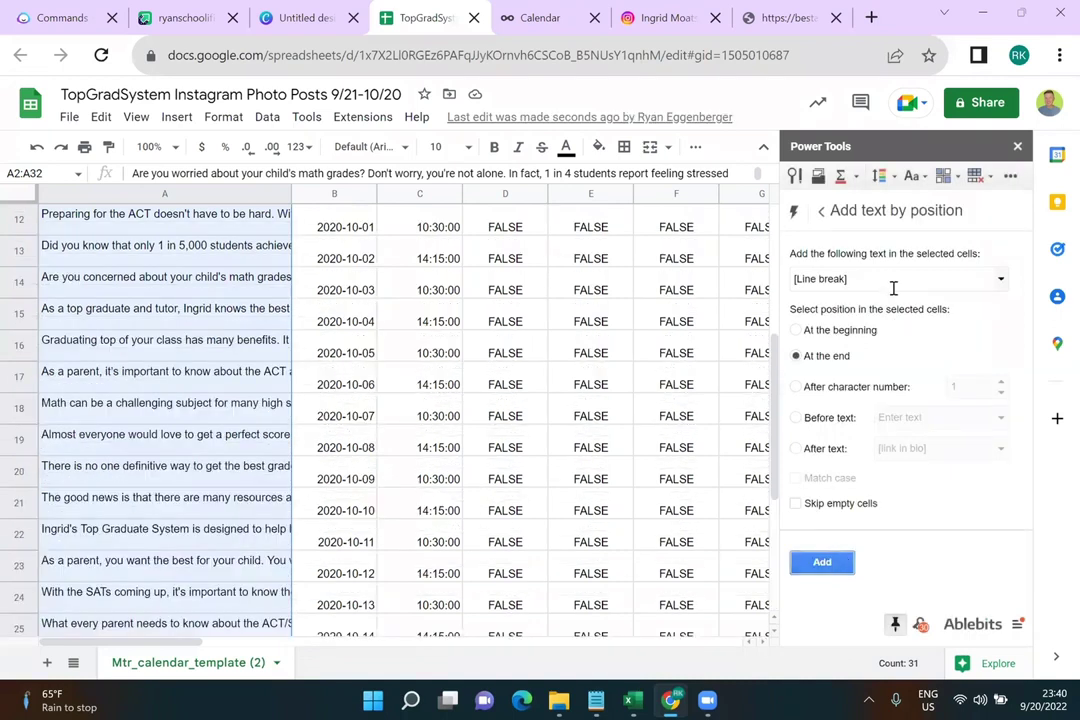
# Replace the added text with [Link in bio] and append it to the selected captions
pyautogui.click(895, 287)
pyautogui.tripleClick(895, 287)
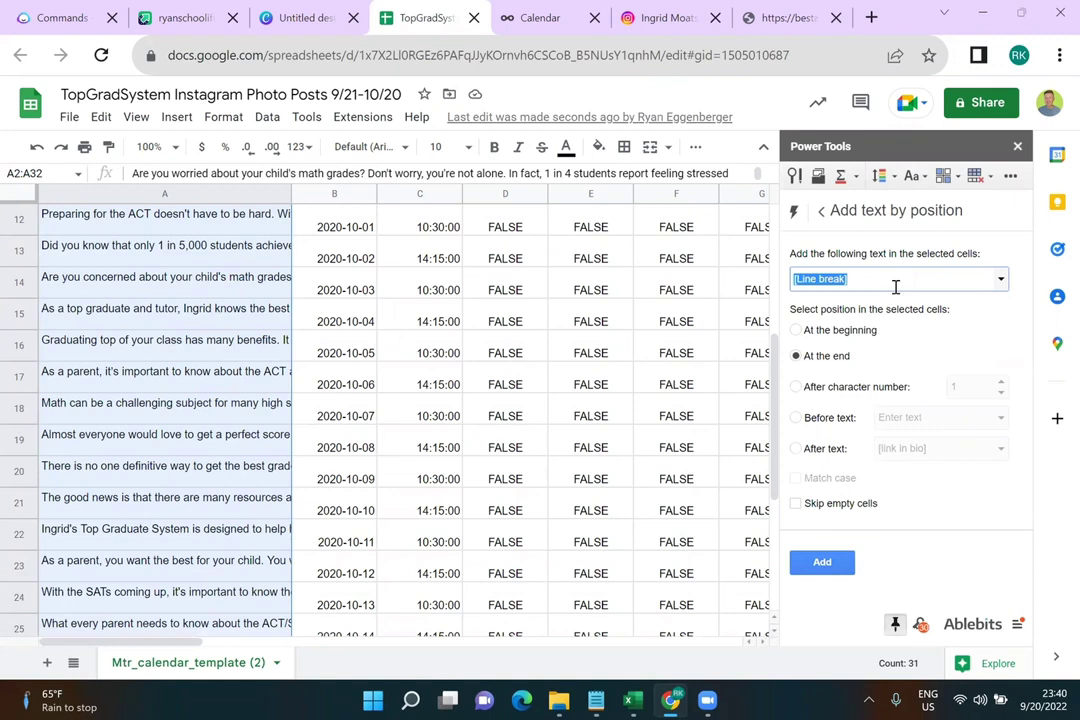
pyautogui.press('BackSpace')
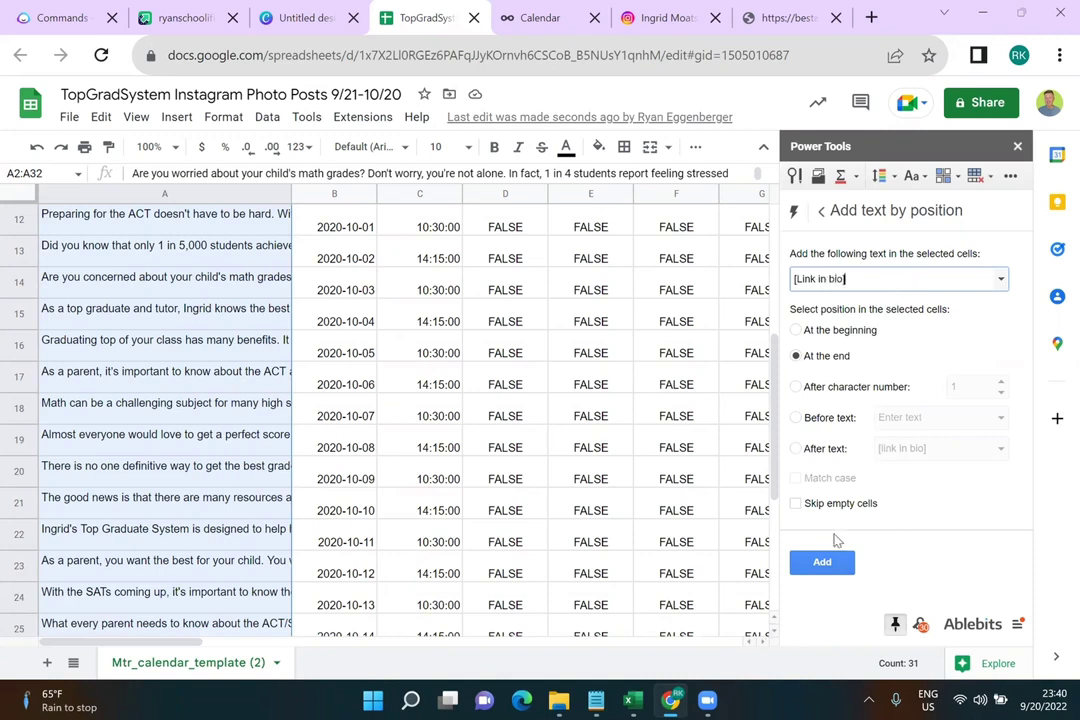
pyautogui.click(836, 564)
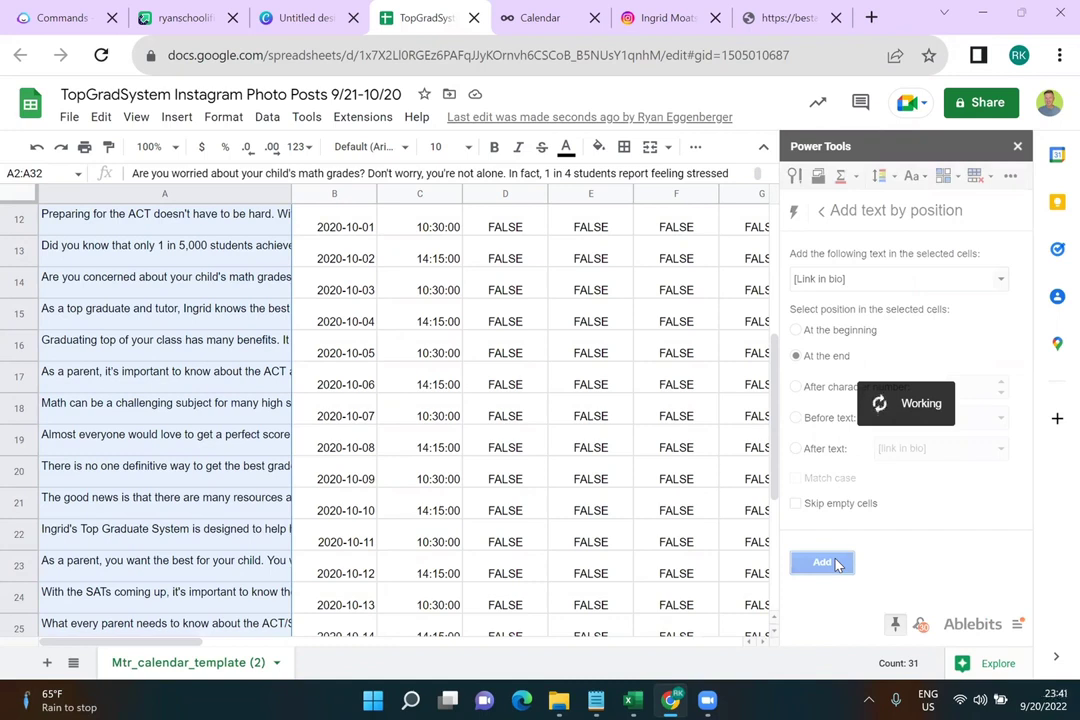
# Pick [Line break] from previous entries and append line breaks after each [Link in bio]
pyautogui.click(899, 283)
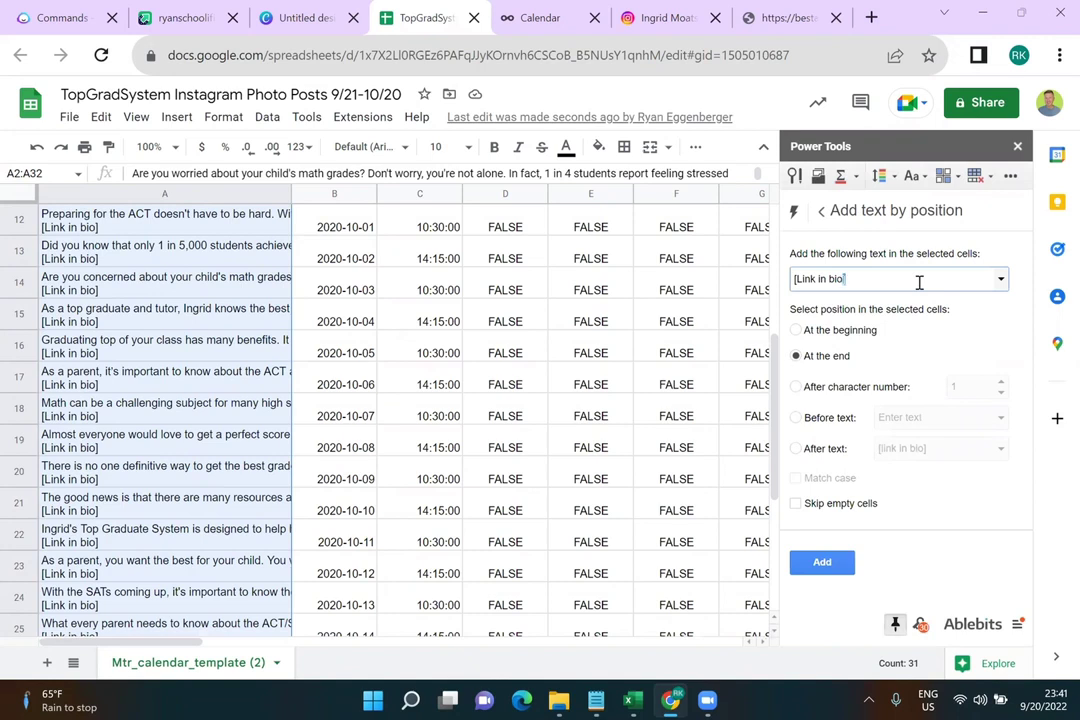
pyautogui.click(1001, 280)
pyautogui.click(903, 334)
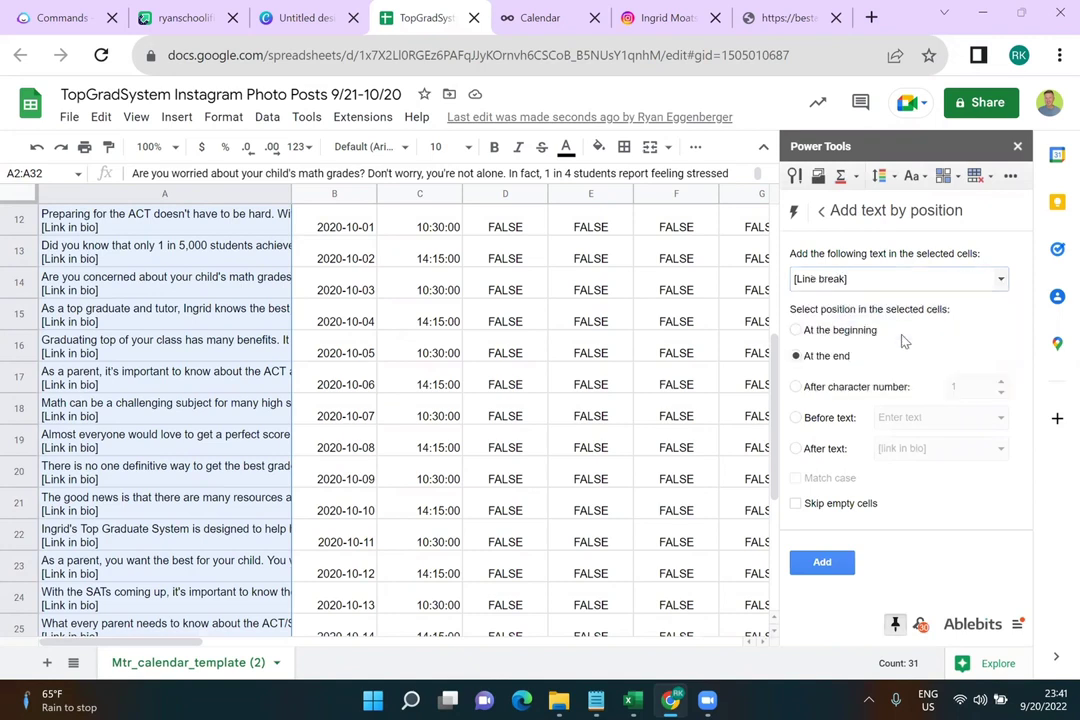
pyautogui.click(822, 565)
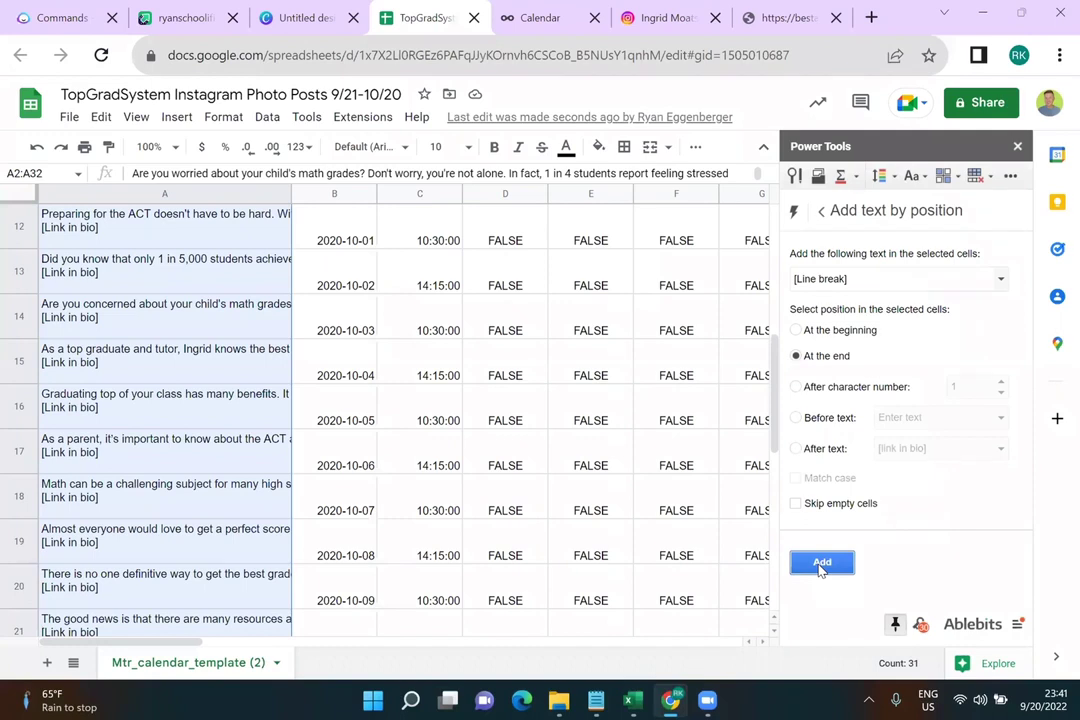
pyautogui.click(822, 564)
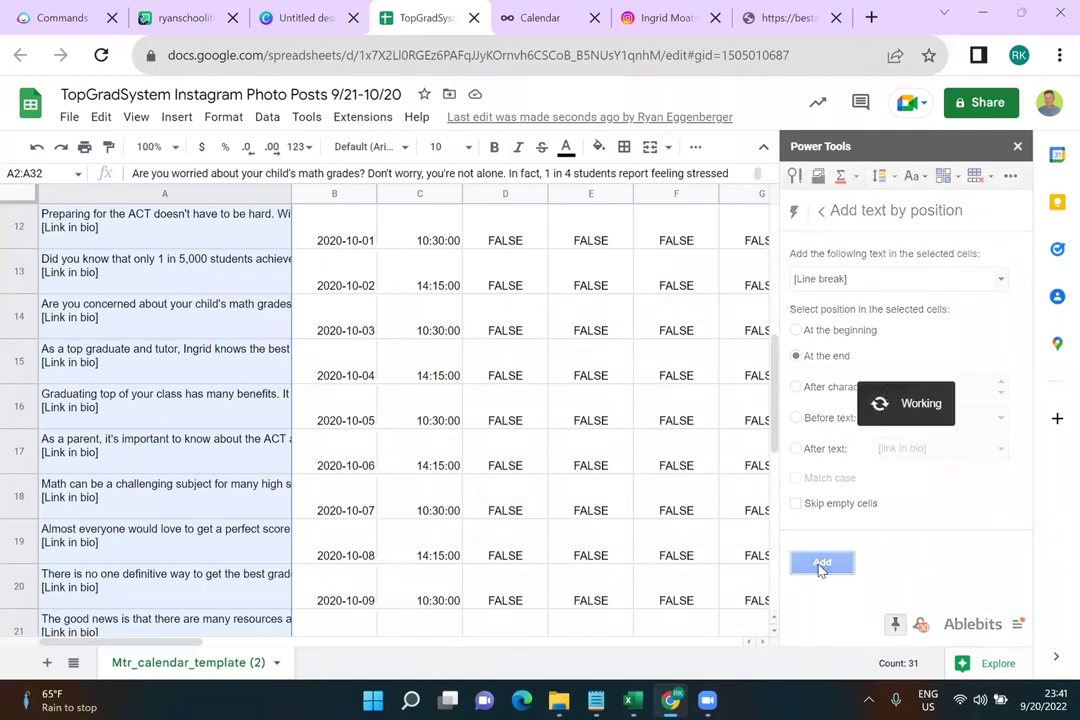
pyautogui.click(848, 280)
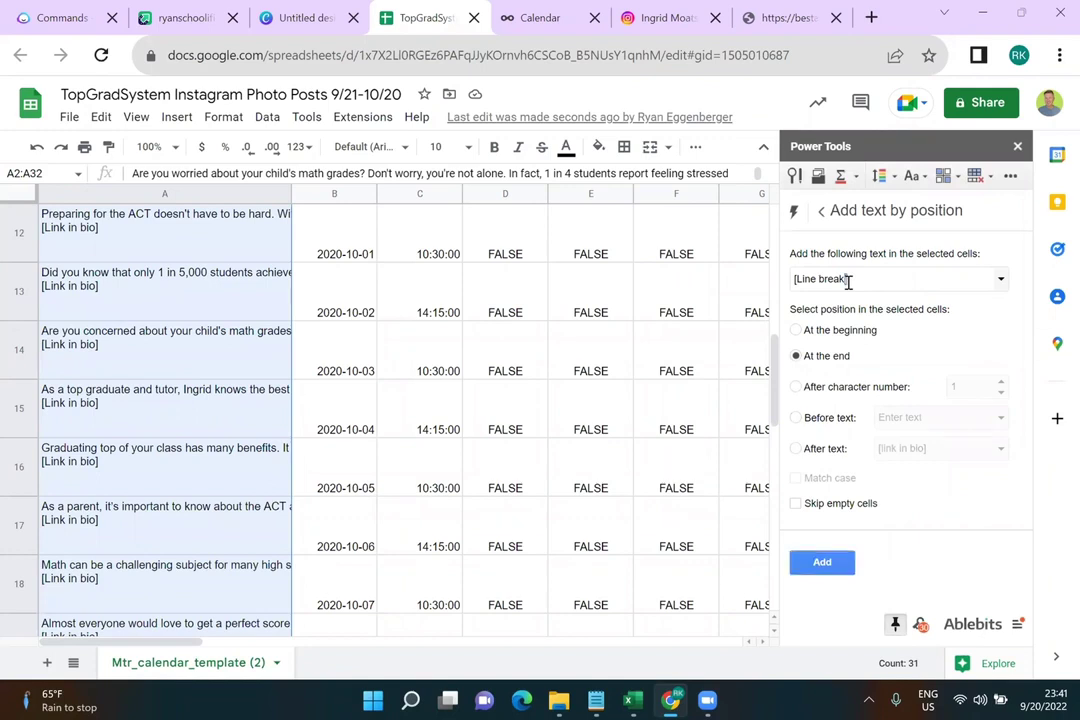
# Enter the hashtag list #math #mathtutor #graduate … #mathtips #mathhelp #parentsneedtoknow #formom #fordad as text to append
pyautogui.tripleClick(913, 281)
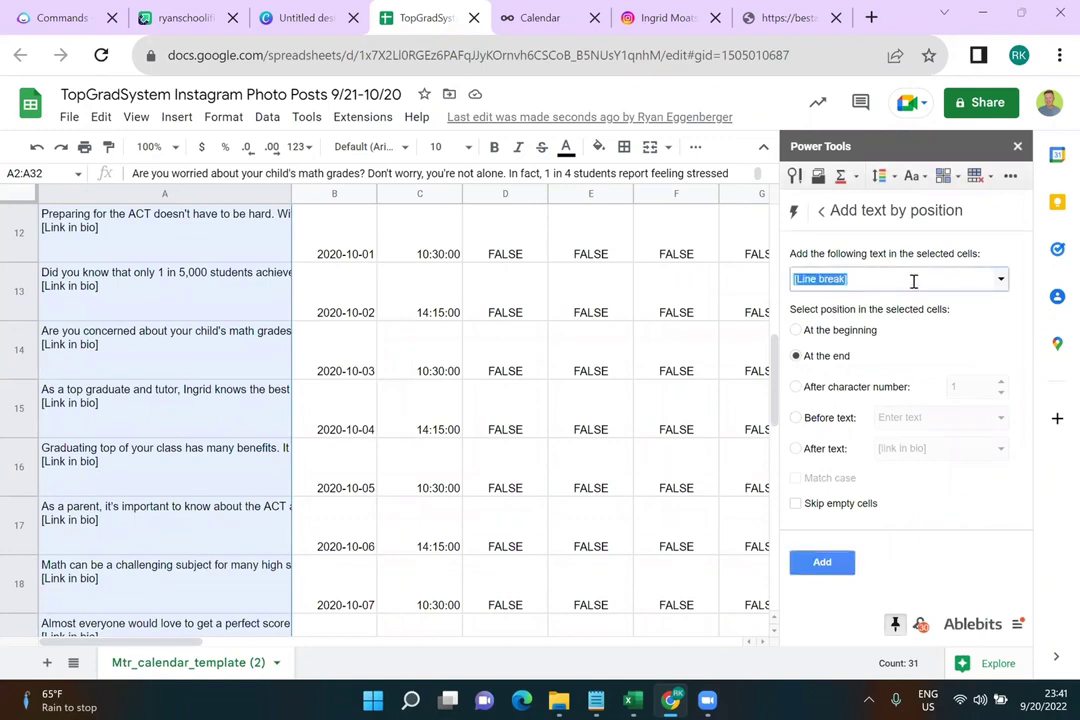
pyautogui.write('#math #')
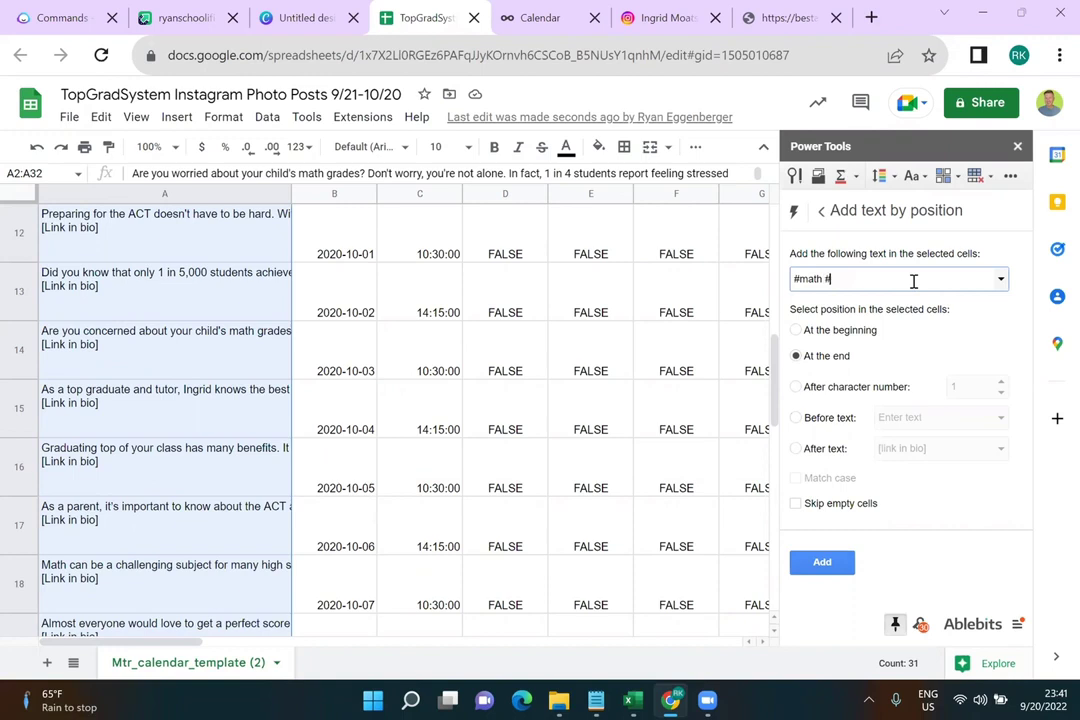
pyautogui.write('mathtutor #graduate #actprep')
pyautogui.write(' #satprep #')
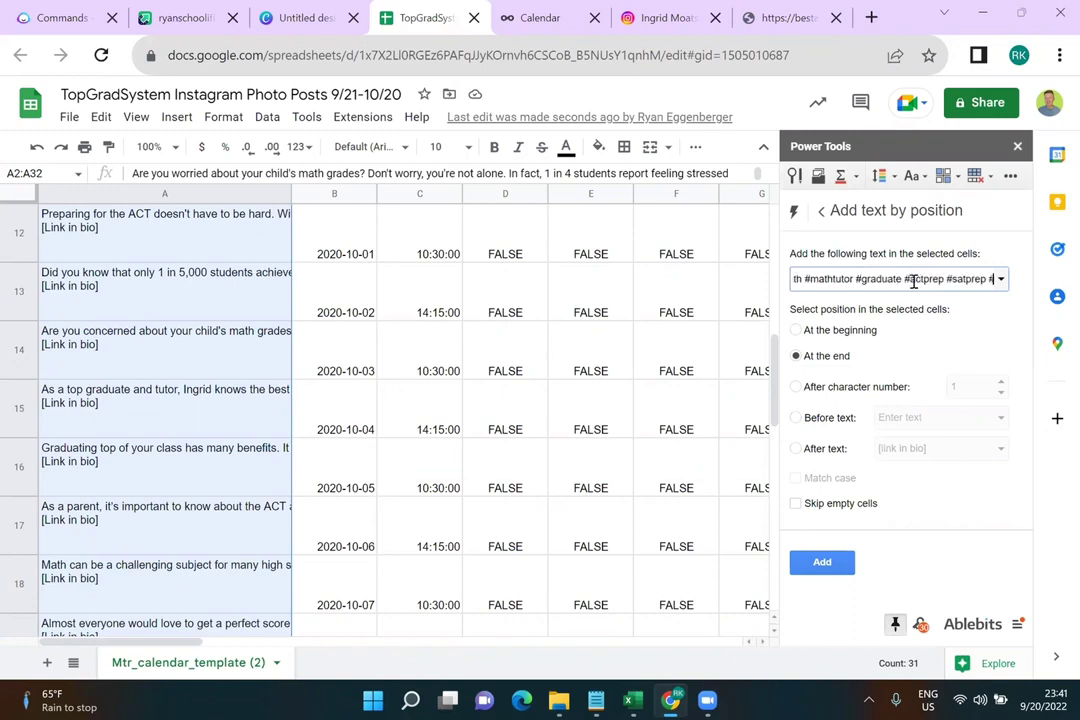
pyautogui.write('actstu')
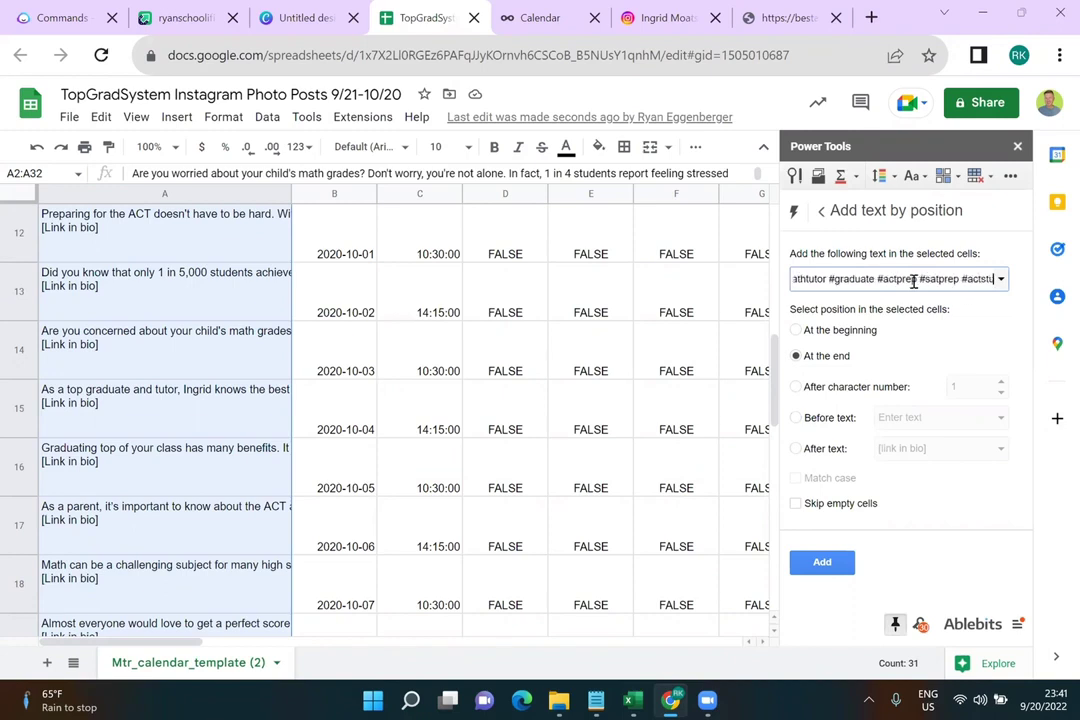
pyautogui.write('dy #satstudy #')
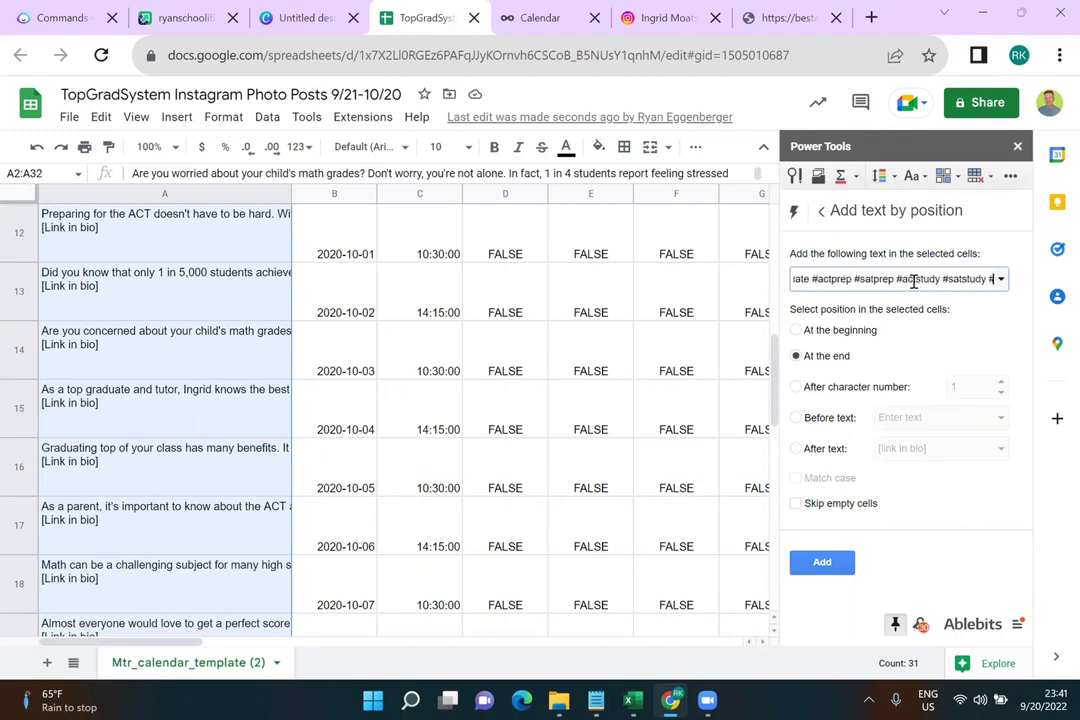
pyautogui.press('BackSpace')
pyautogui.press('BackSpace')
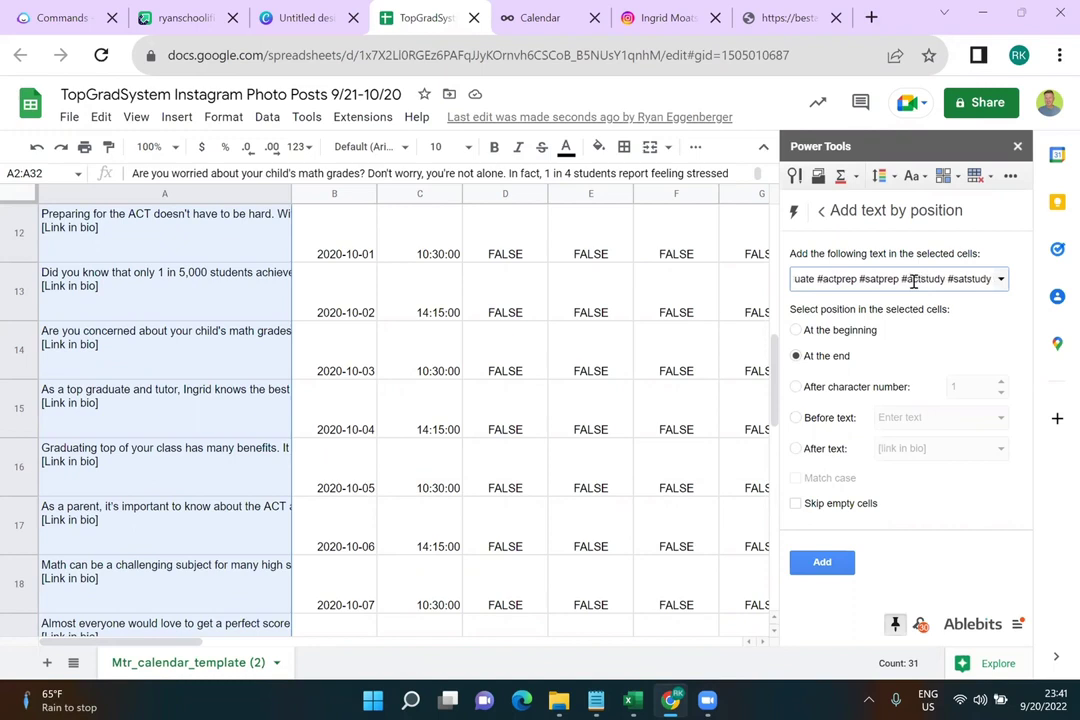
pyautogui.press('Left')
pyautogui.press('Left')
pyautogui.press('Left')
pyautogui.press('Left')
pyautogui.press('Left')
pyautogui.press('Left')
pyautogui.press('Left')
pyautogui.press('Left')
pyautogui.press('Left')
pyautogui.press('Left')
pyautogui.press('Left')
pyautogui.press('Left')
pyautogui.press('Left')
pyautogui.press('Left')
pyautogui.press('Left')
pyautogui.press('Left')
pyautogui.press('Left')
pyautogui.press('Left')
pyautogui.press('Left')
pyautogui.press('Left')
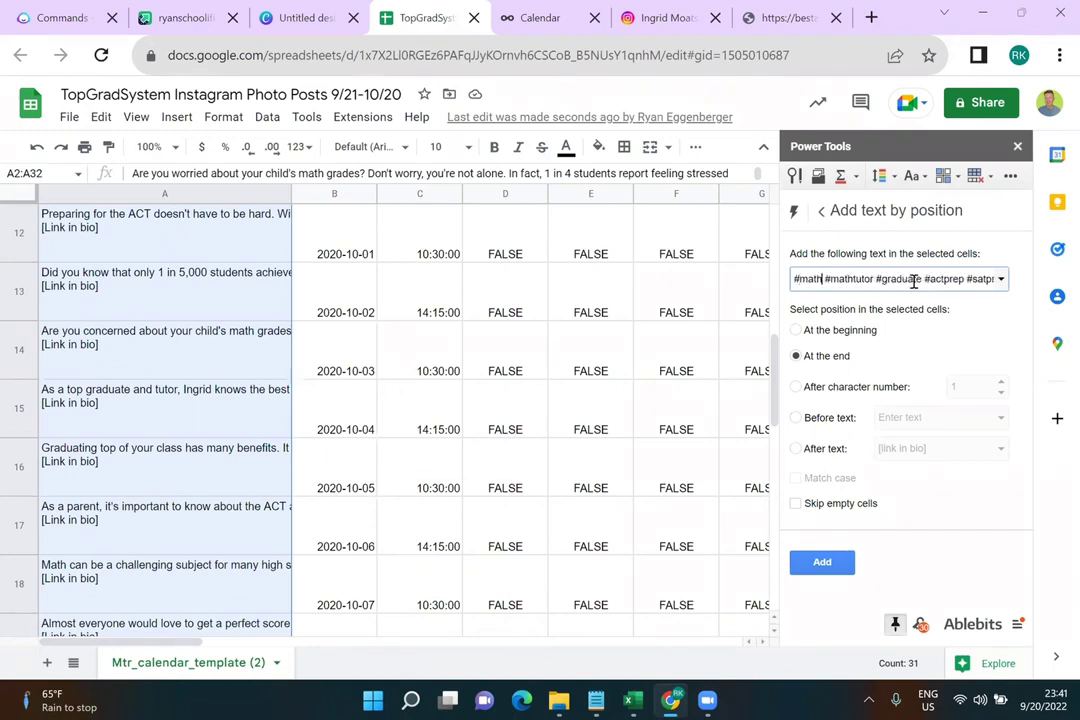
pyautogui.press('Right')
pyautogui.press('Right')
pyautogui.press('Right')
pyautogui.press('Right')
pyautogui.press('Right')
pyautogui.press('Right')
pyautogui.press('Right')
pyautogui.press('Right')
pyautogui.press('Right')
pyautogui.press('Right')
pyautogui.press('Right')
pyautogui.press('Right')
pyautogui.press('Right')
pyautogui.press('Right')
pyautogui.press('Right')
pyautogui.press('Right')
pyautogui.press('Right')
pyautogui.press('Right')
pyautogui.press('Right')
pyautogui.press('Right')
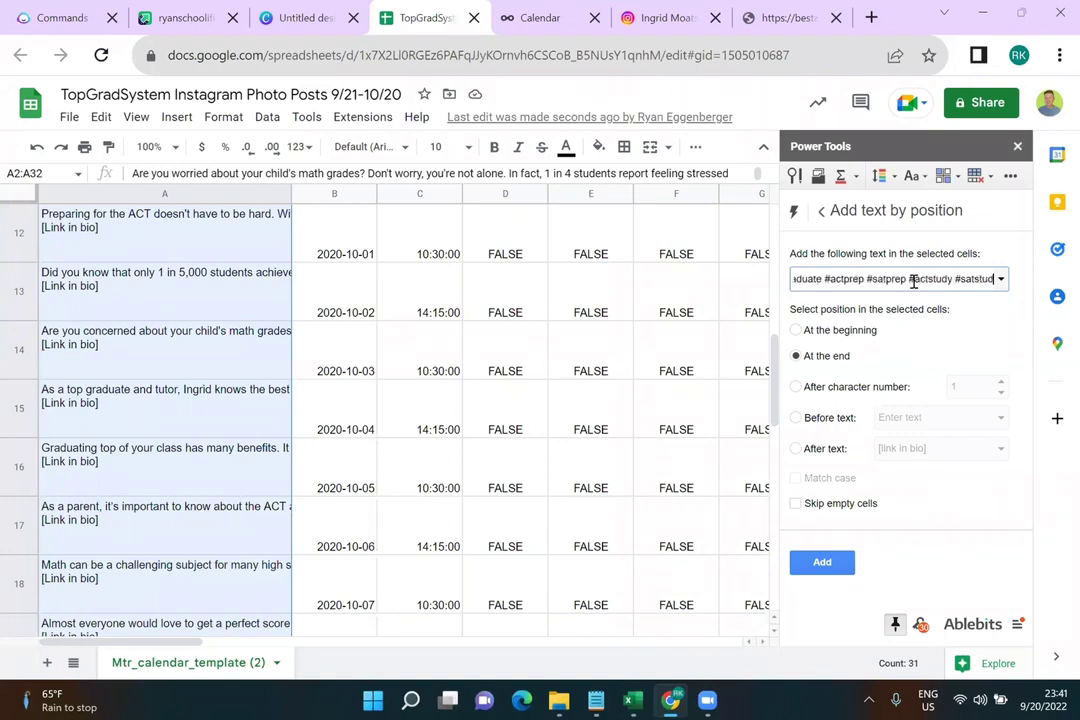
pyautogui.write('th')
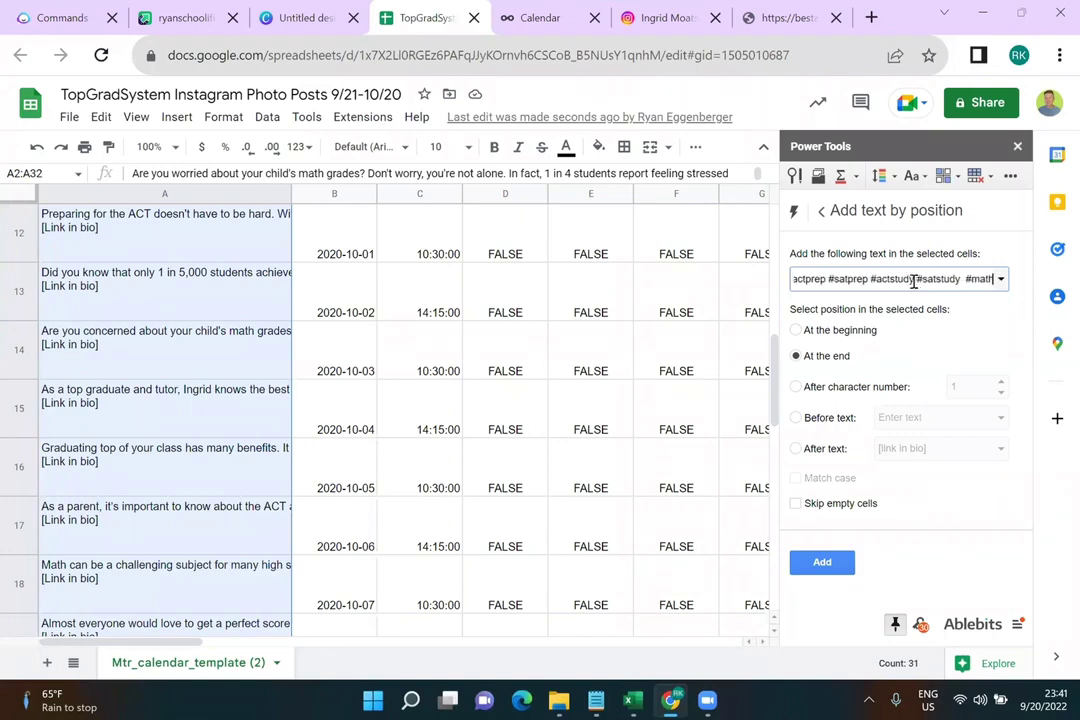
pyautogui.write('tips #mathhelp')
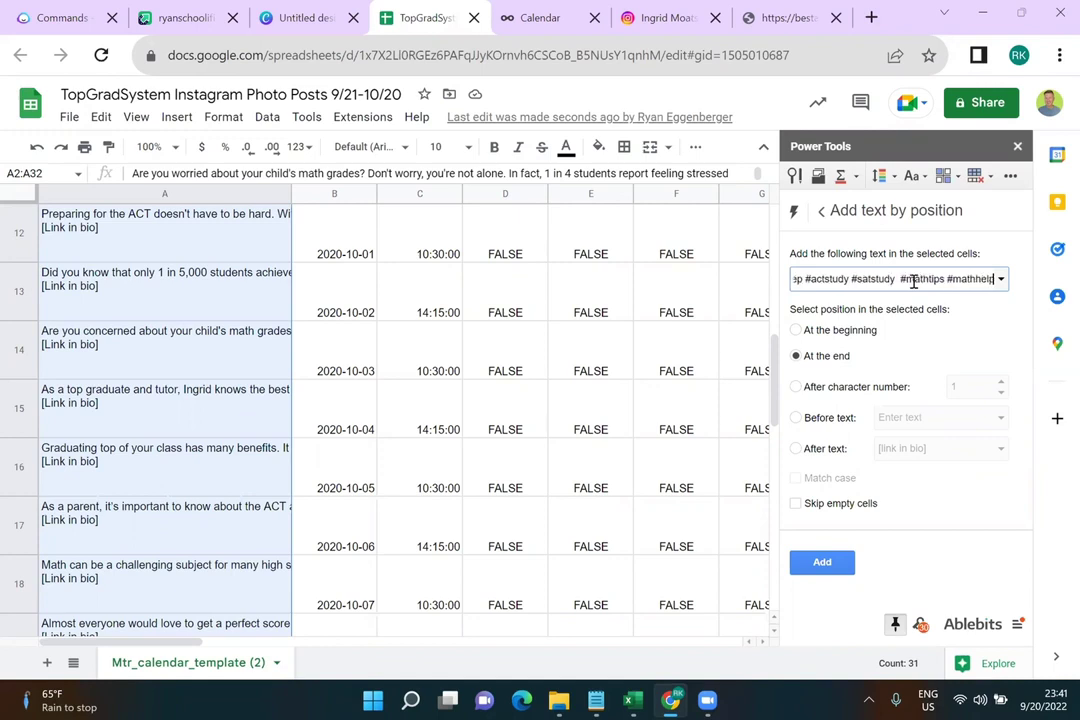
pyautogui.write(' #parents')
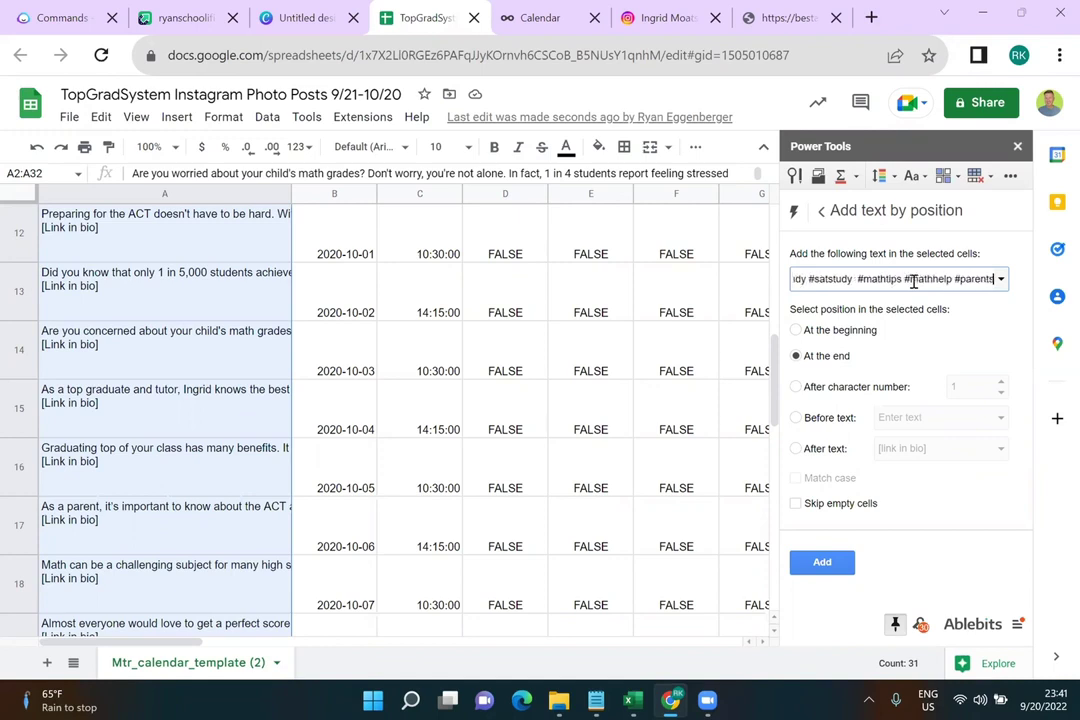
pyautogui.write('need')
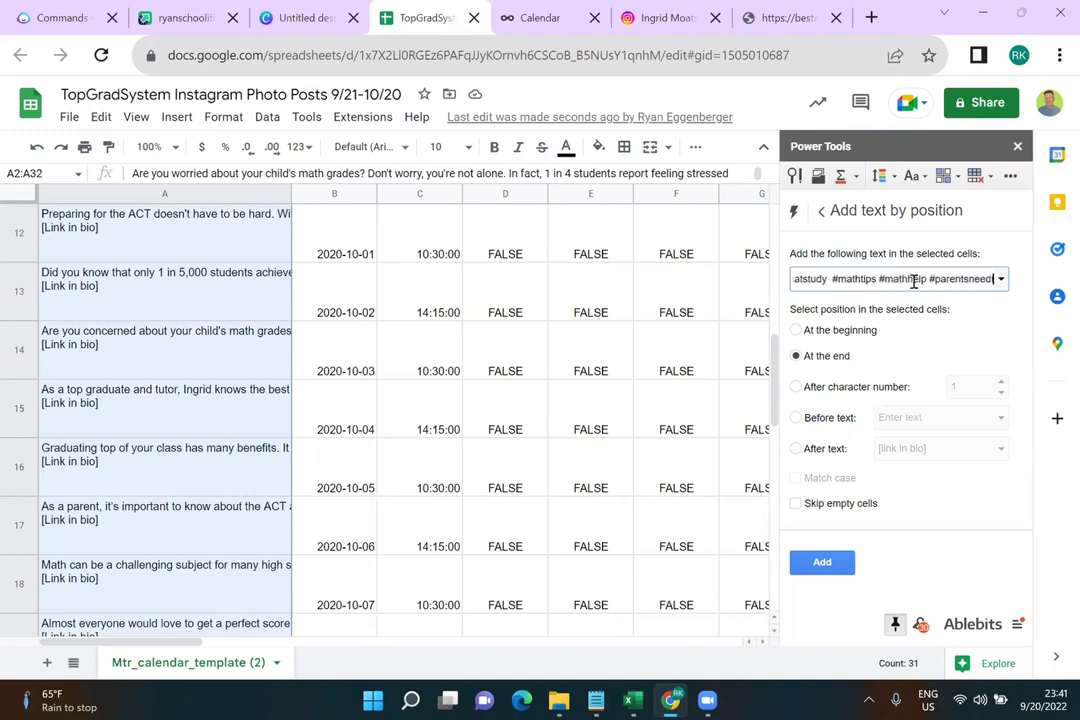
pyautogui.write('toknow #formo')
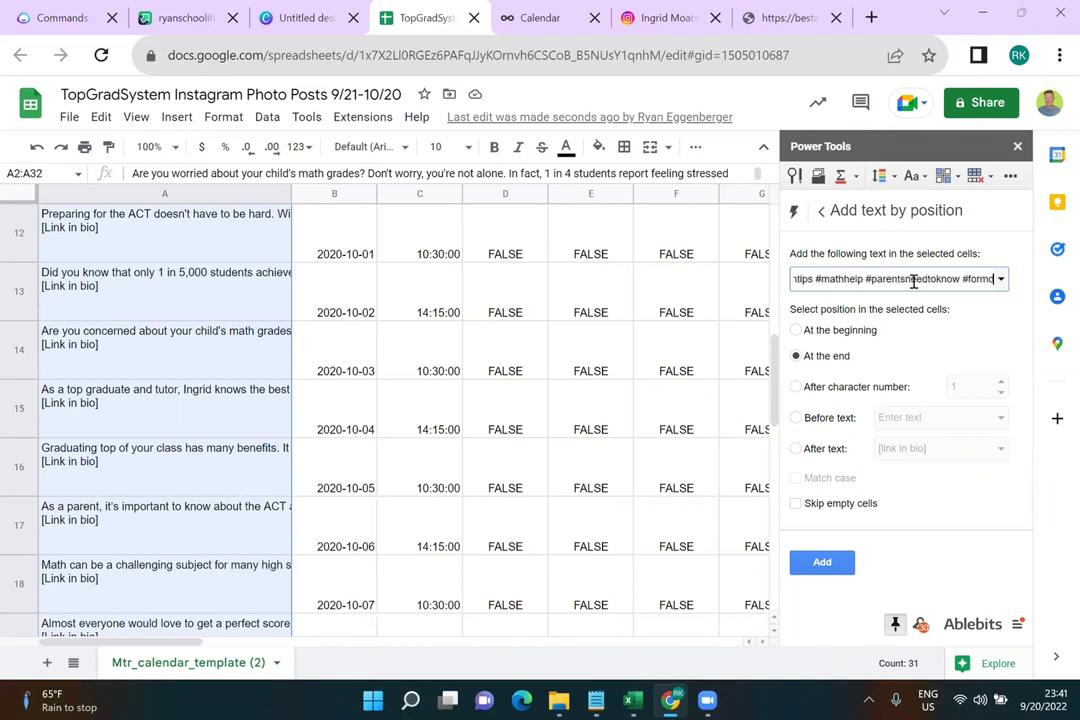
pyautogui.write('m #fordad')
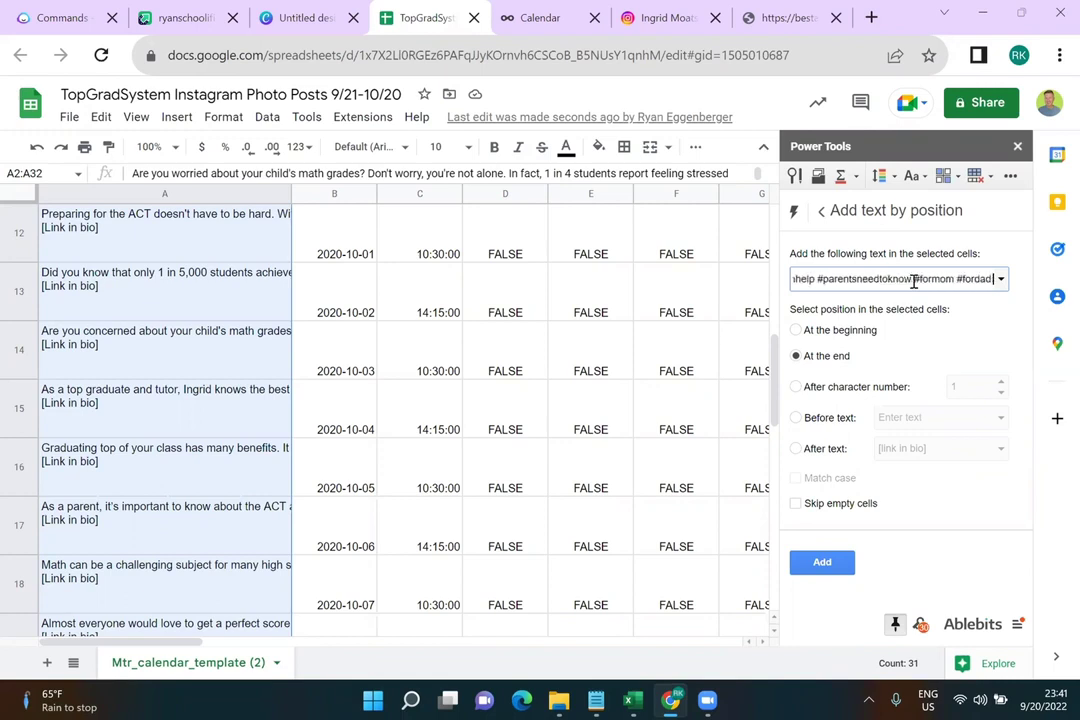
pyautogui.write(' #fighschool')
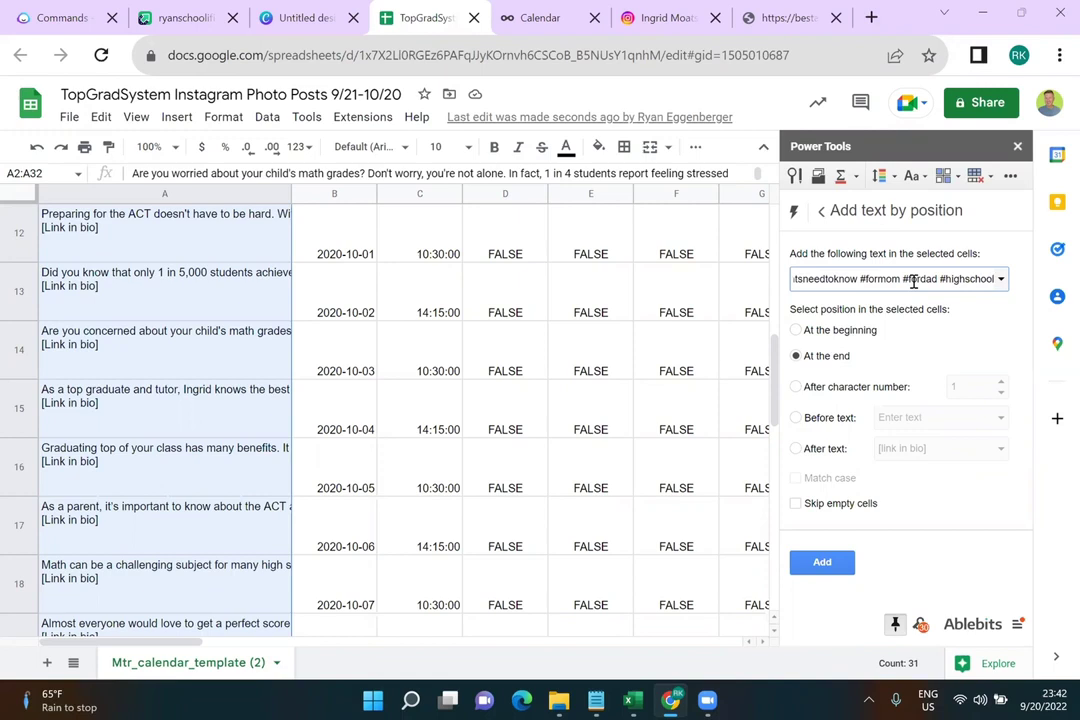
# Append the hashtag list to the end of all selected captions in column A
pyautogui.click(822, 563)
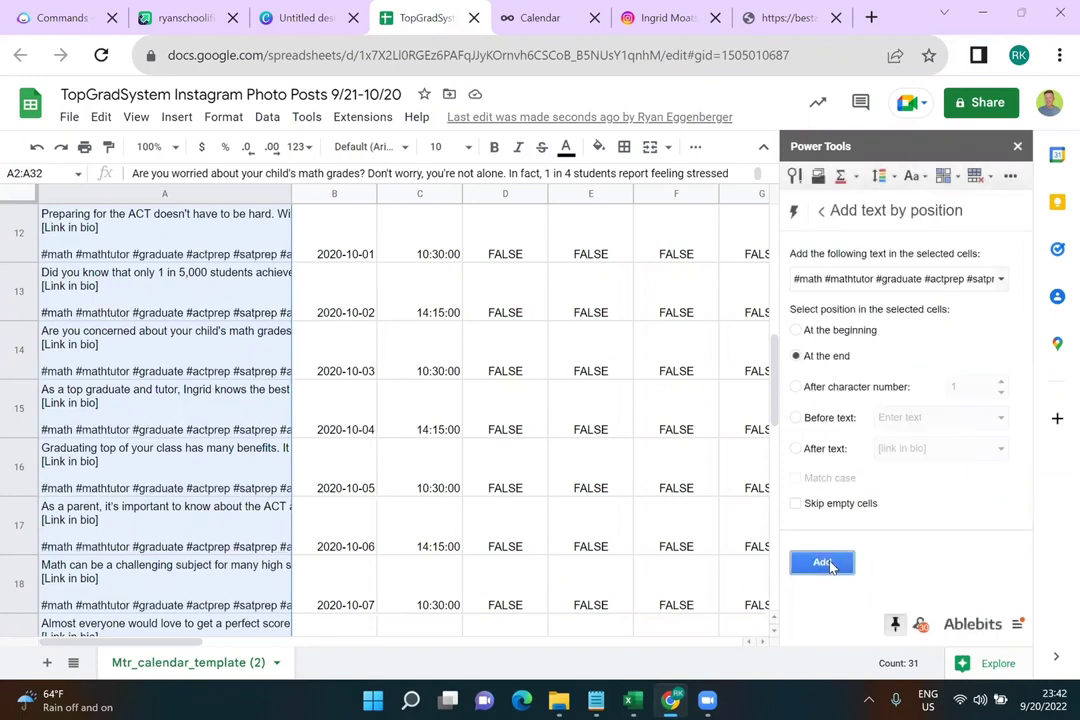
# Close Power Tools and download the sheet as Comma Separated Values (.csv)
pyautogui.click(1016, 148)
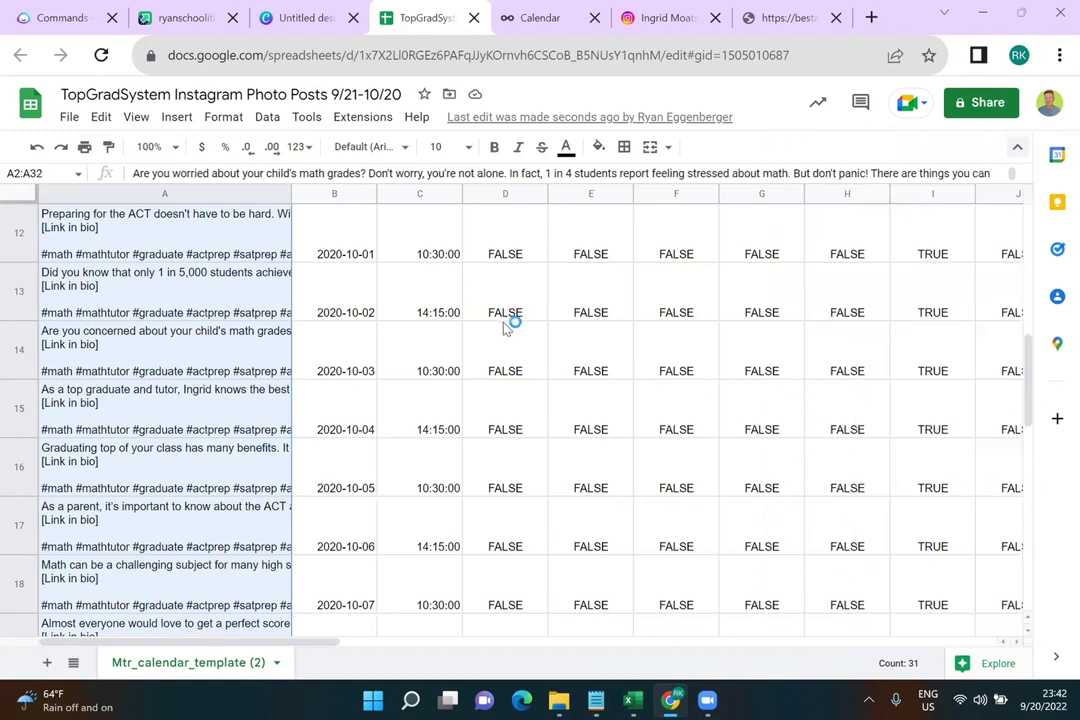
pyautogui.click(76, 119)
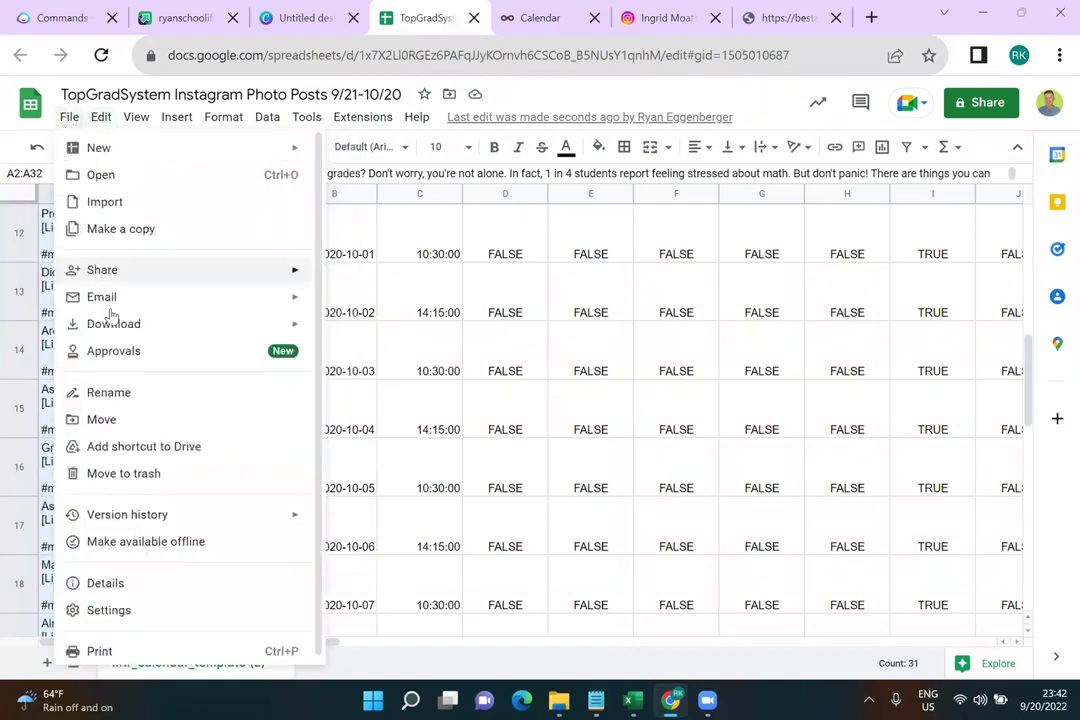
pyautogui.moveTo(157, 325)
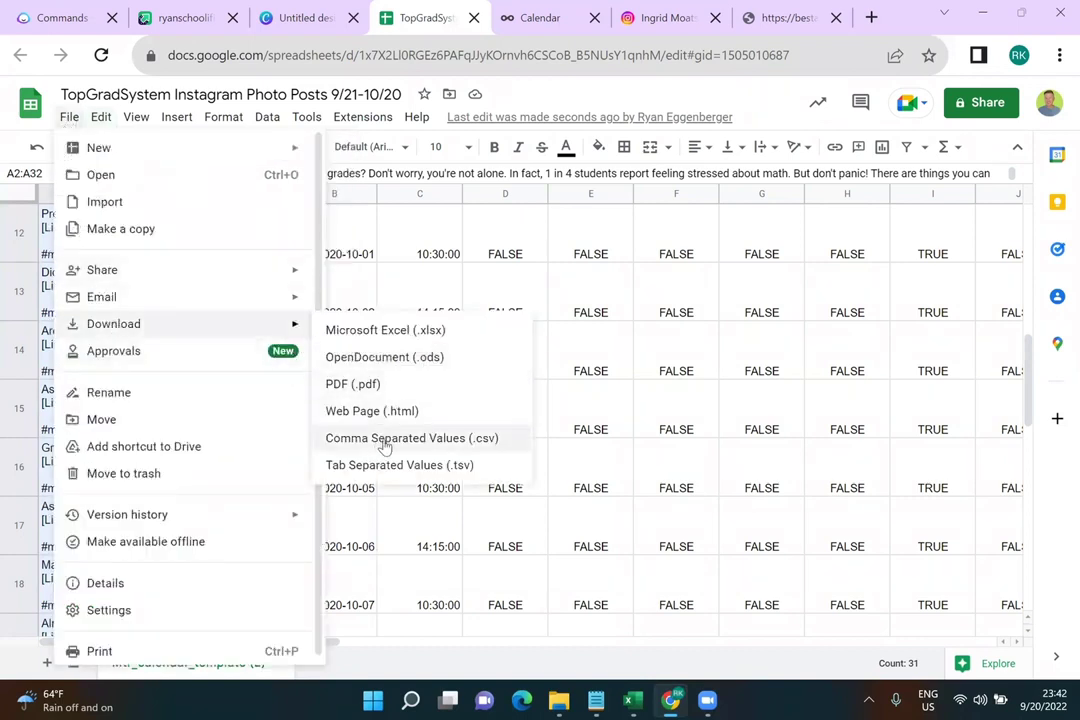
pyautogui.click(385, 438)
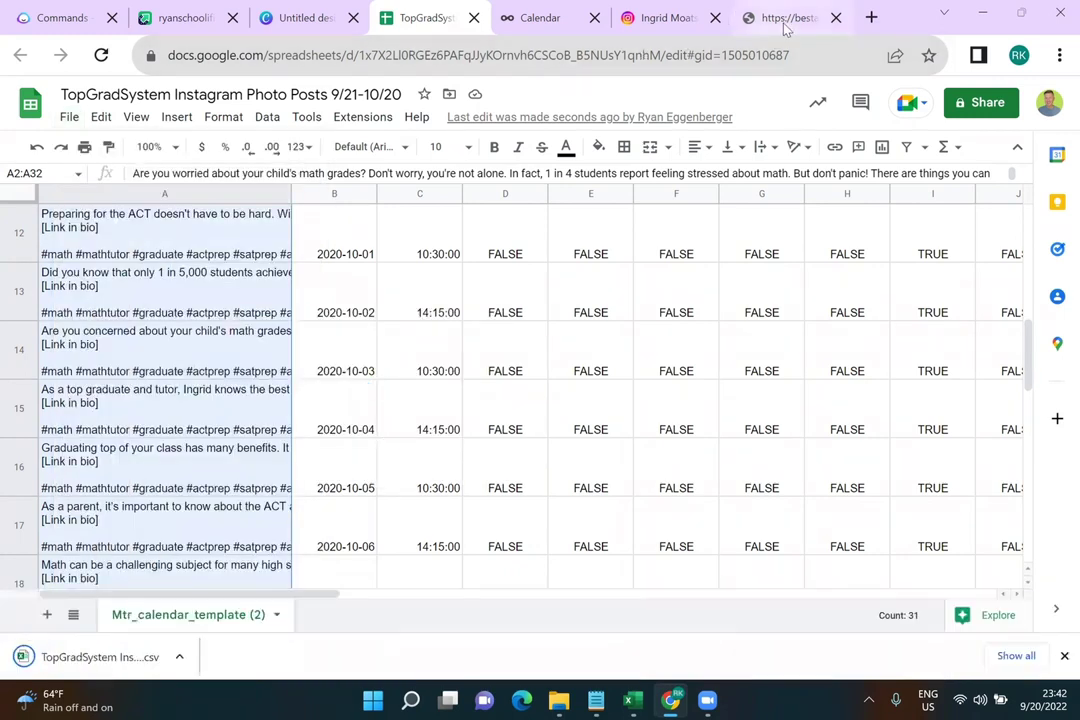
# Import the TopGradSystem Instagram Photo Posts CSV from Downloads in Metricool's Calendar and review the 31-post preview
pyautogui.click(540, 18)
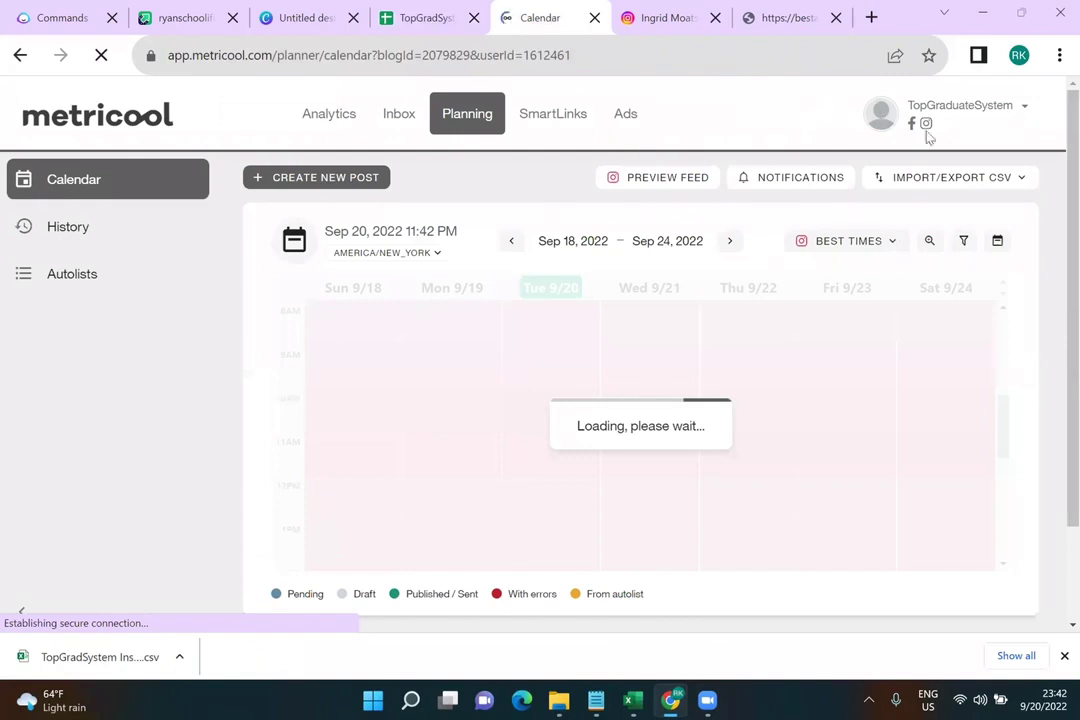
pyautogui.click(941, 180)
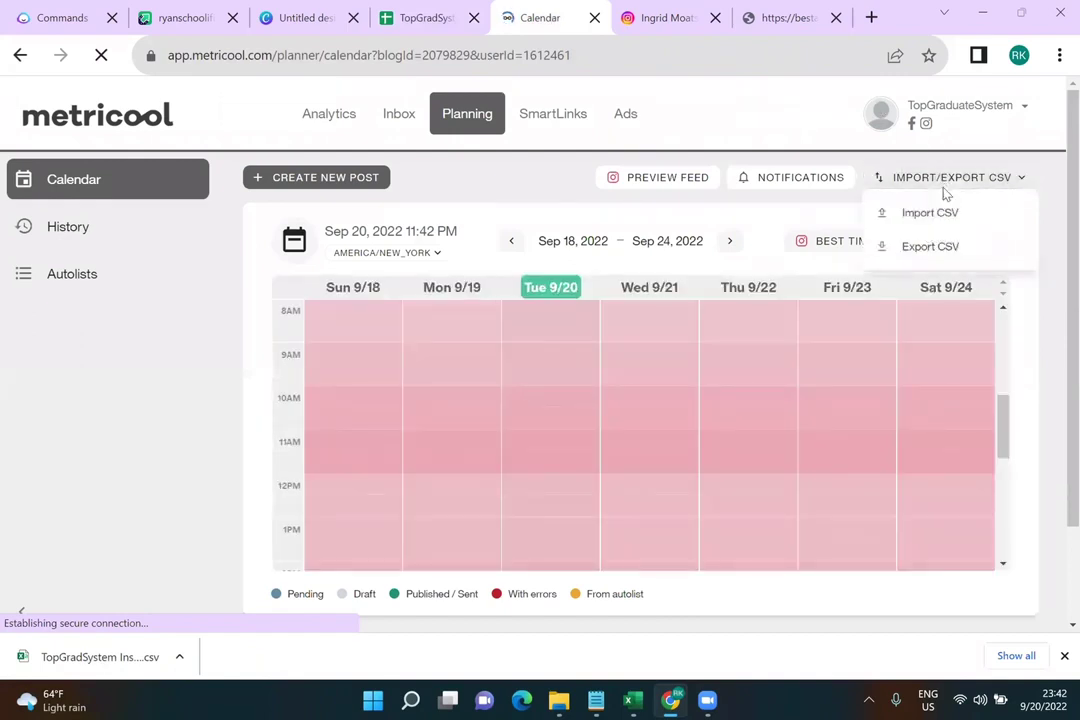
pyautogui.click(940, 212)
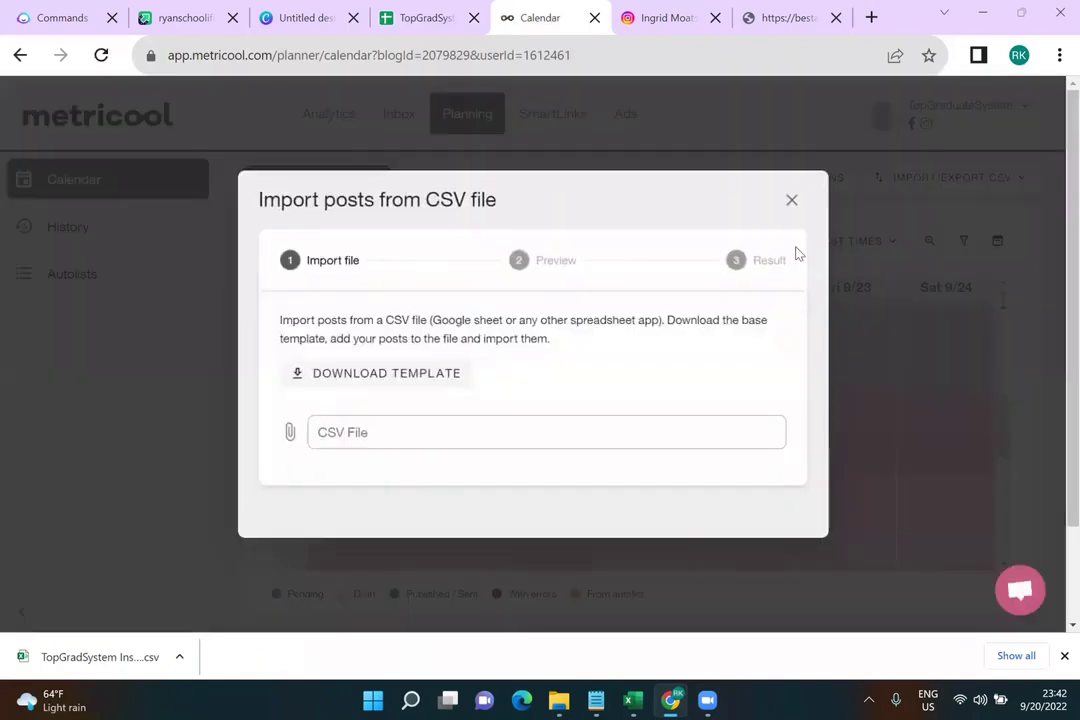
pyautogui.click(292, 432)
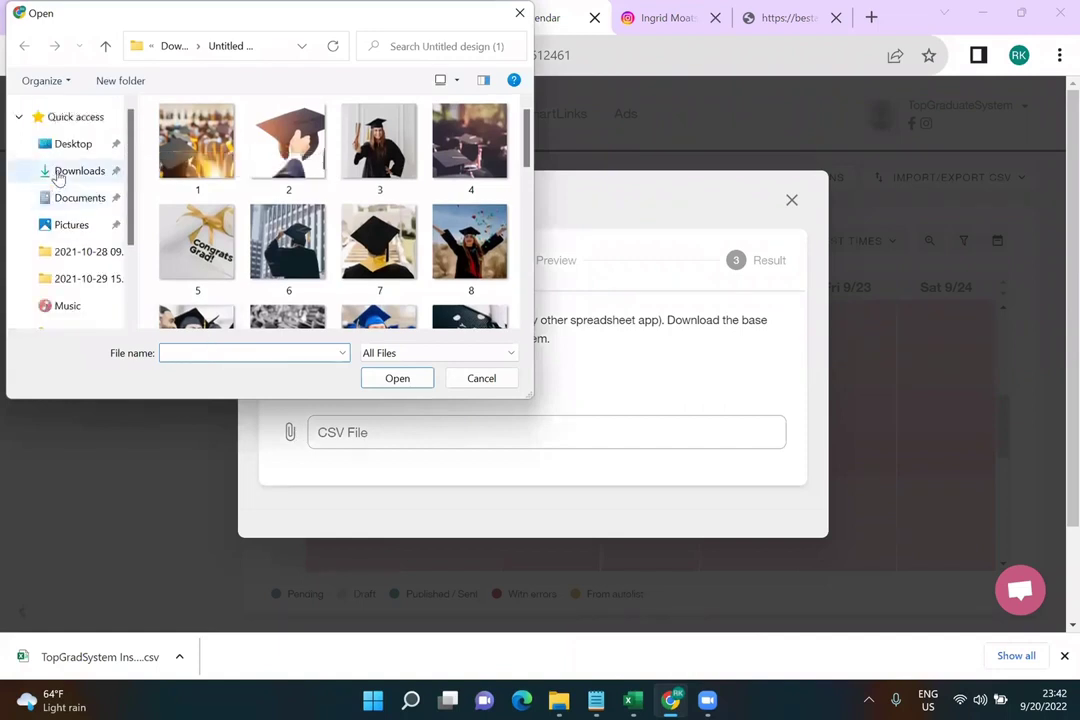
pyautogui.click(62, 172)
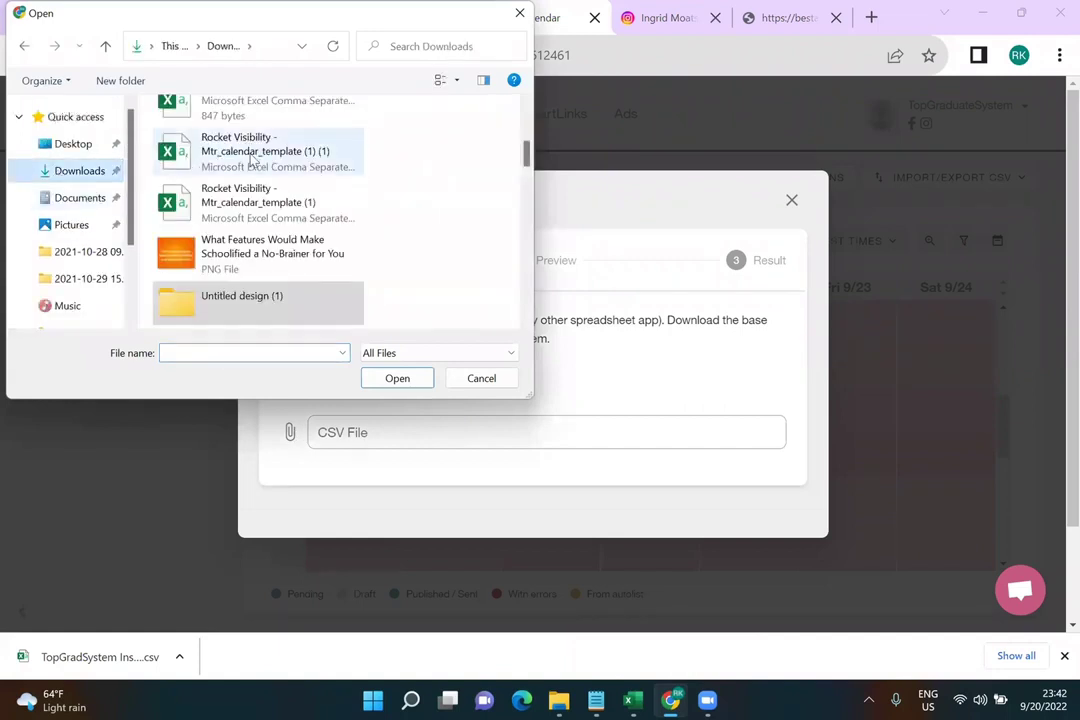
pyautogui.scroll(3, 252, 160)
pyautogui.click(295, 152)
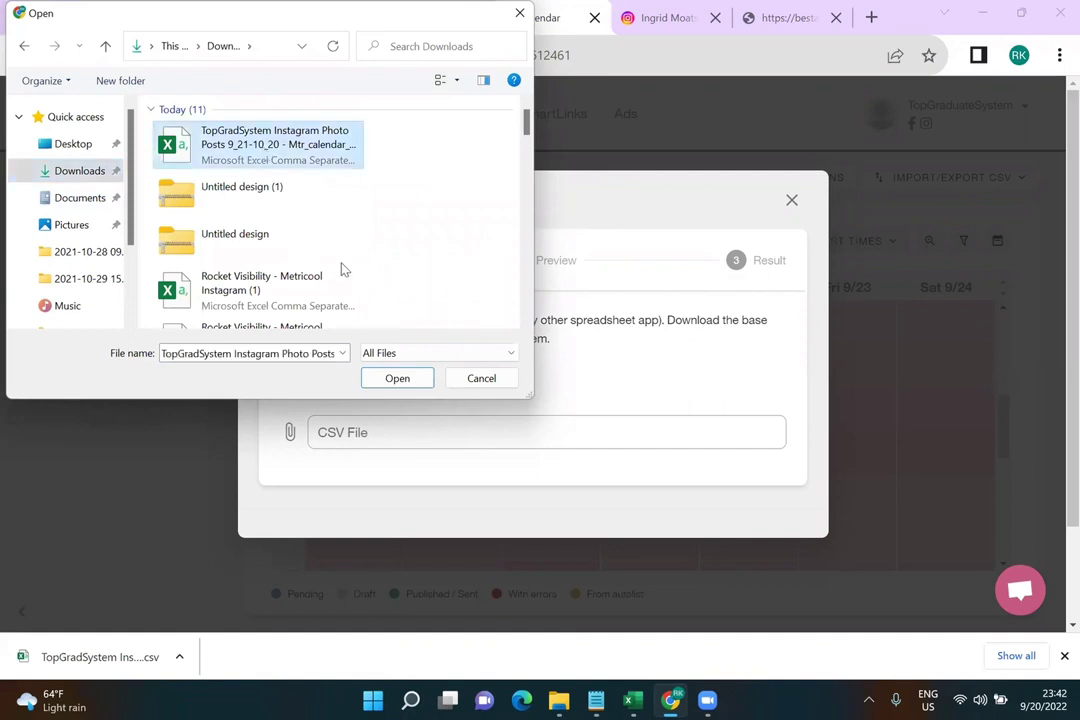
pyautogui.click(397, 379)
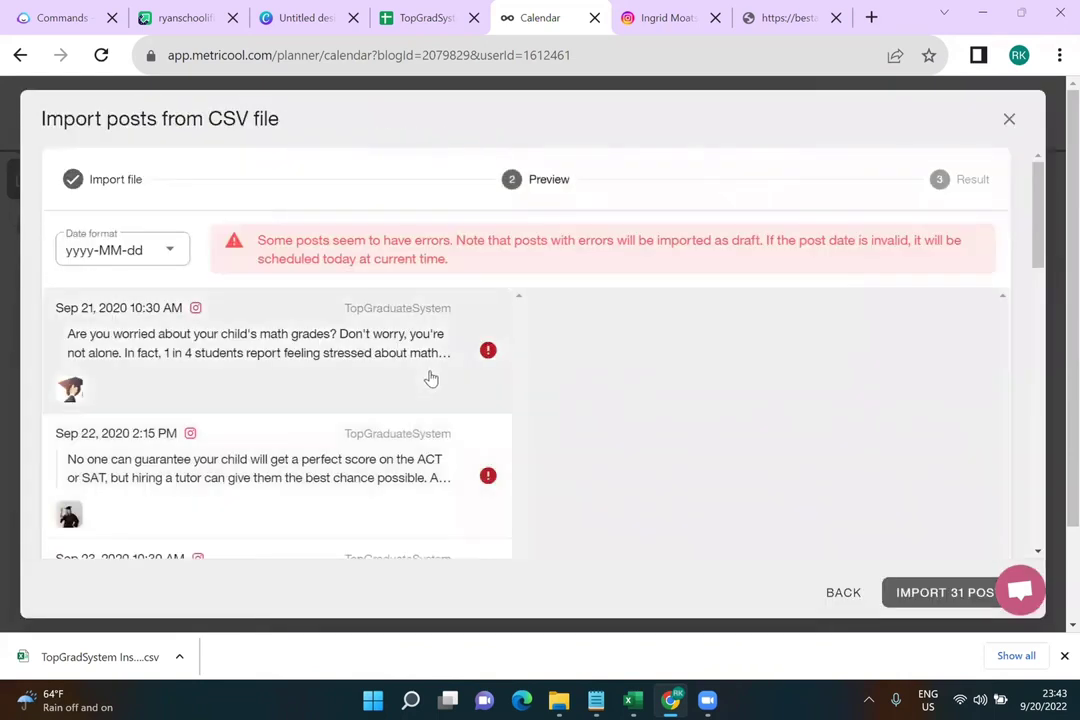
pyautogui.scroll(-6, 437, 376)
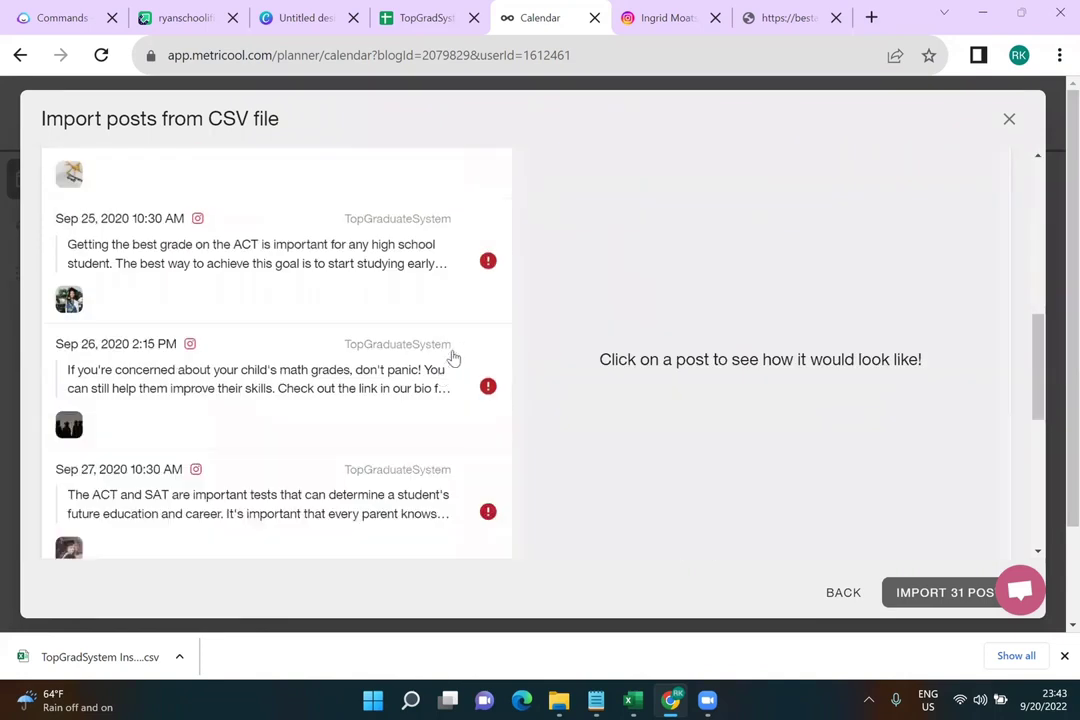
pyautogui.moveTo(489, 266)
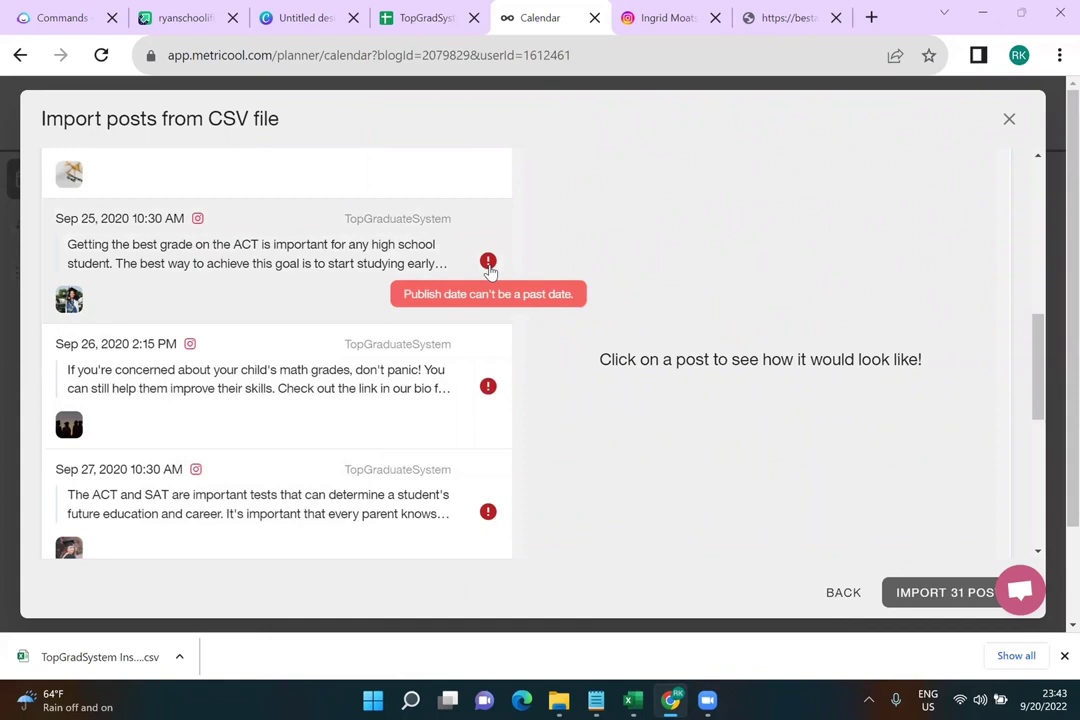
# Change the first post date in B2 to 2022-09-21
pyautogui.click(414, 19)
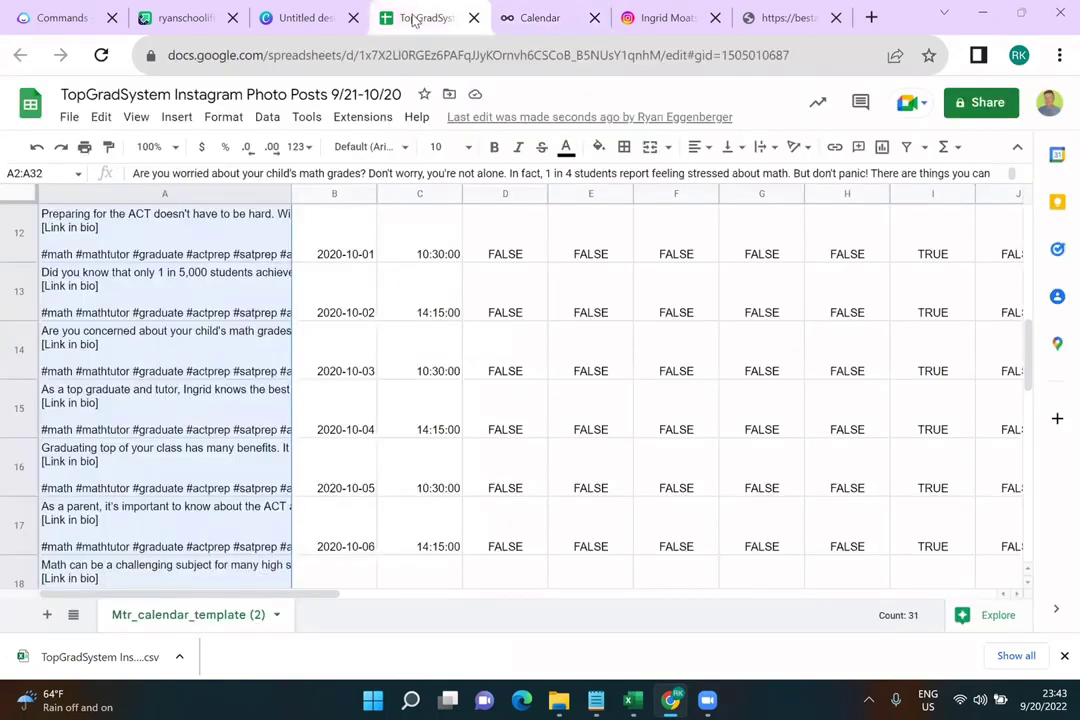
pyautogui.scroll(10, 334, 286)
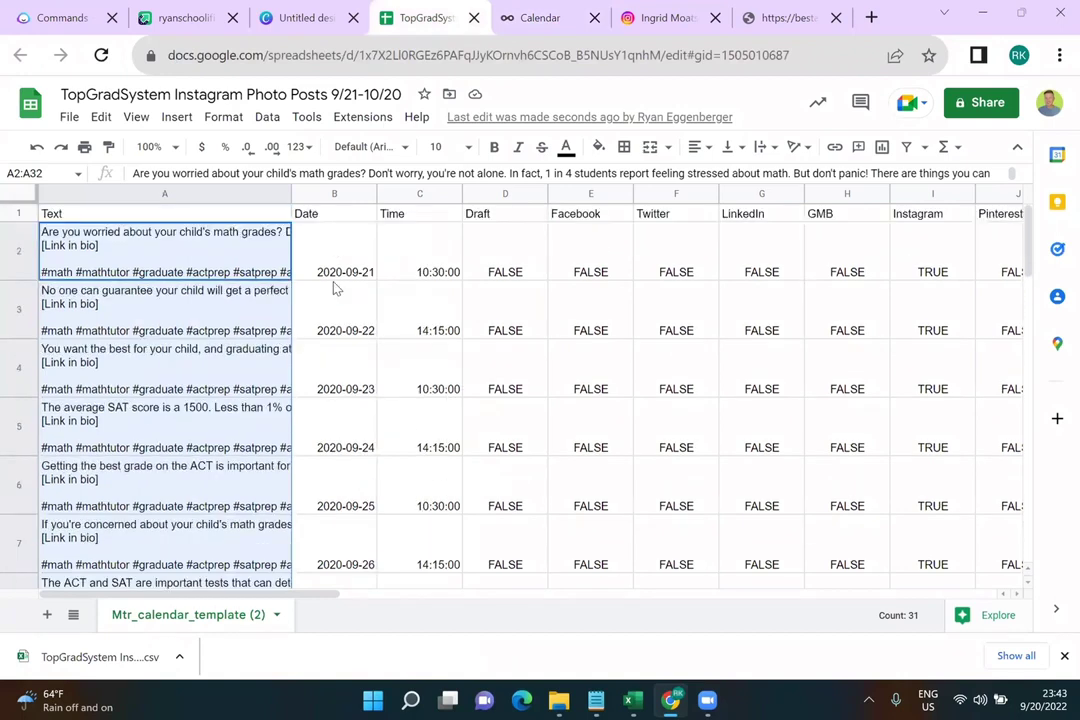
pyautogui.click(338, 284)
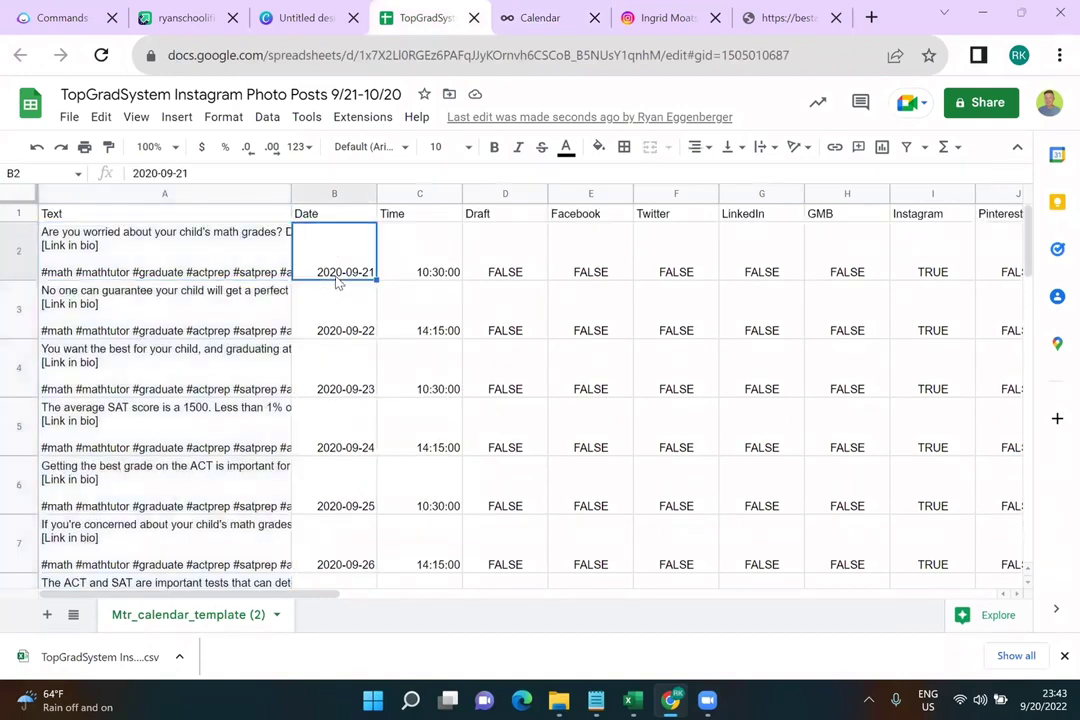
pyautogui.doubleClick(338, 284)
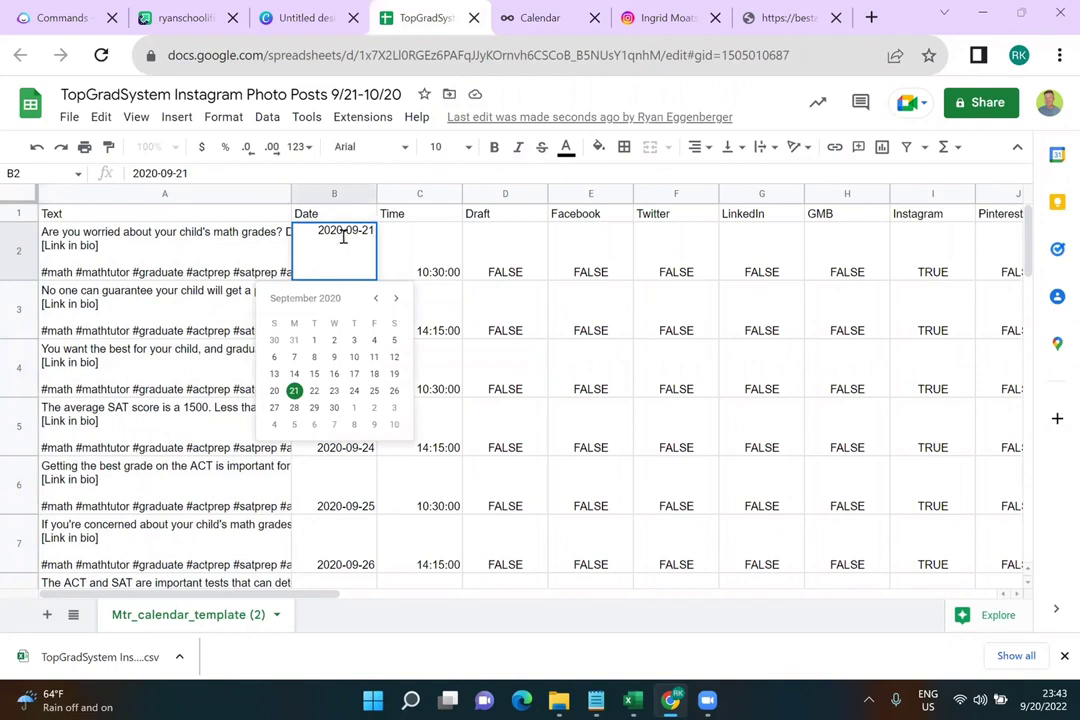
pyautogui.press('BackSpace')
pyautogui.write('2')
pyautogui.press('Tab')
# Change the B3 and B4 dates to 2022-09-22 and 2022-09-23
pyautogui.doubleClick(350, 322)
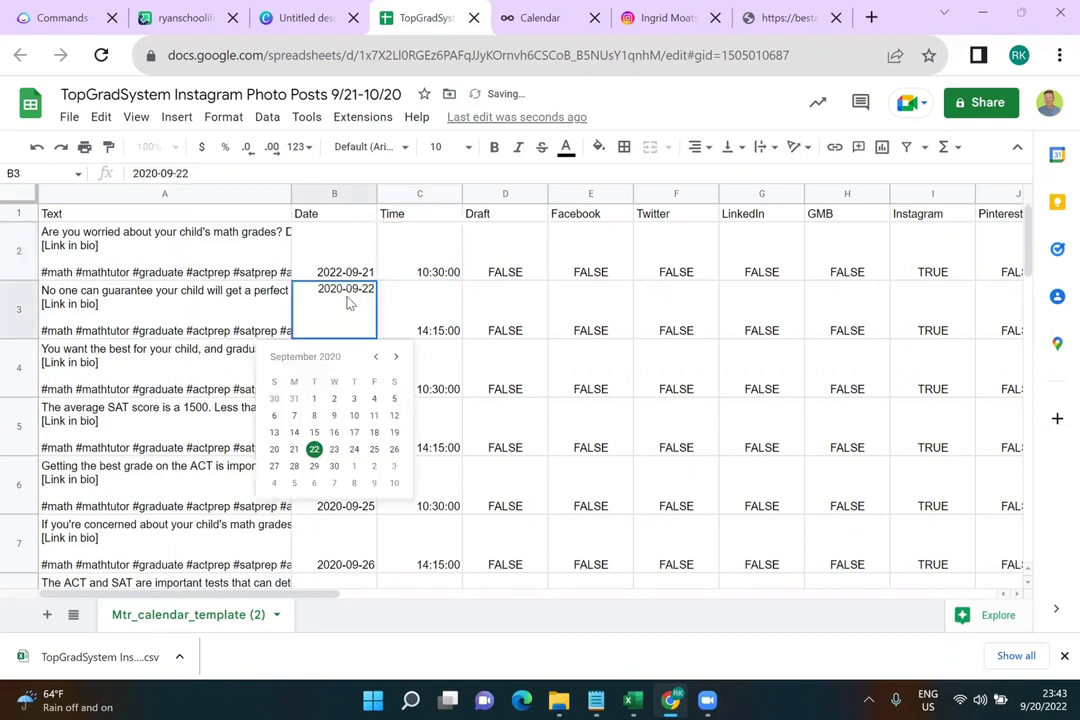
pyautogui.click(343, 289)
pyautogui.press('BackSpace')
pyautogui.write('2')
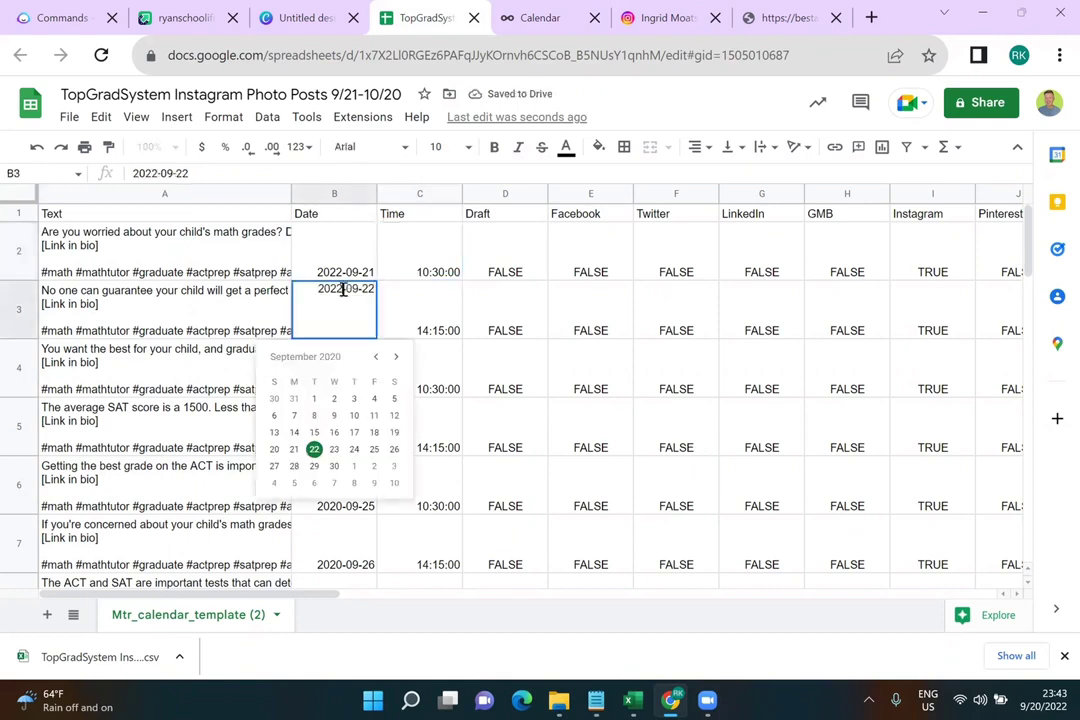
pyautogui.click(424, 319)
pyautogui.doubleClick(343, 380)
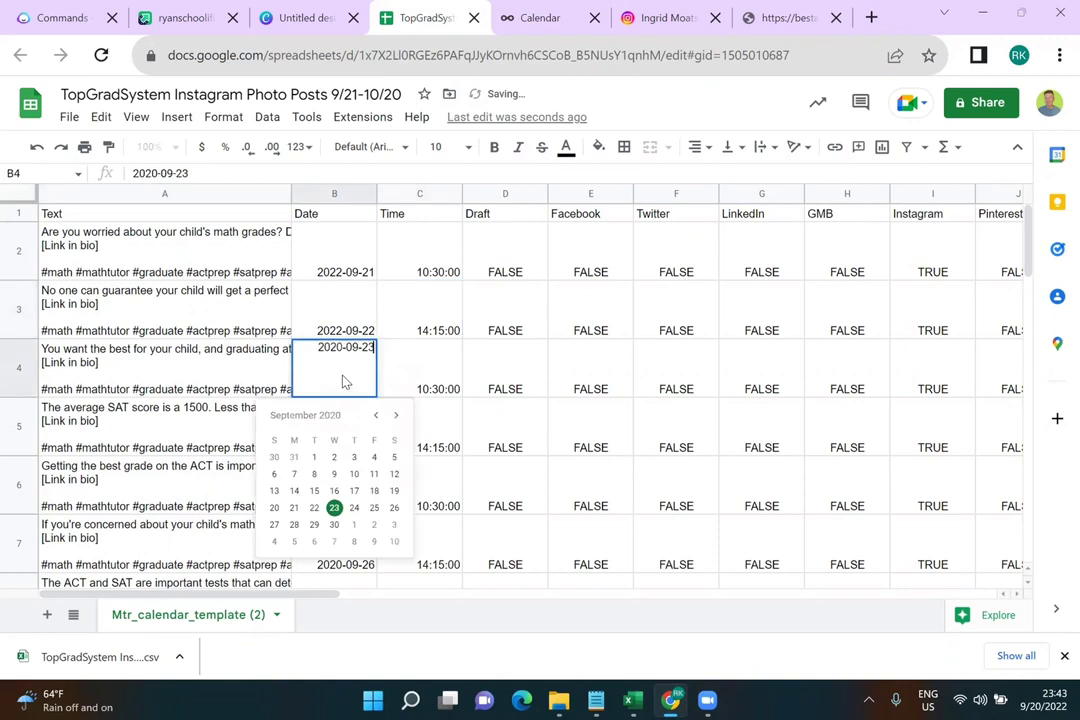
pyautogui.click(343, 345)
pyautogui.press('BackSpace')
pyautogui.write('2')
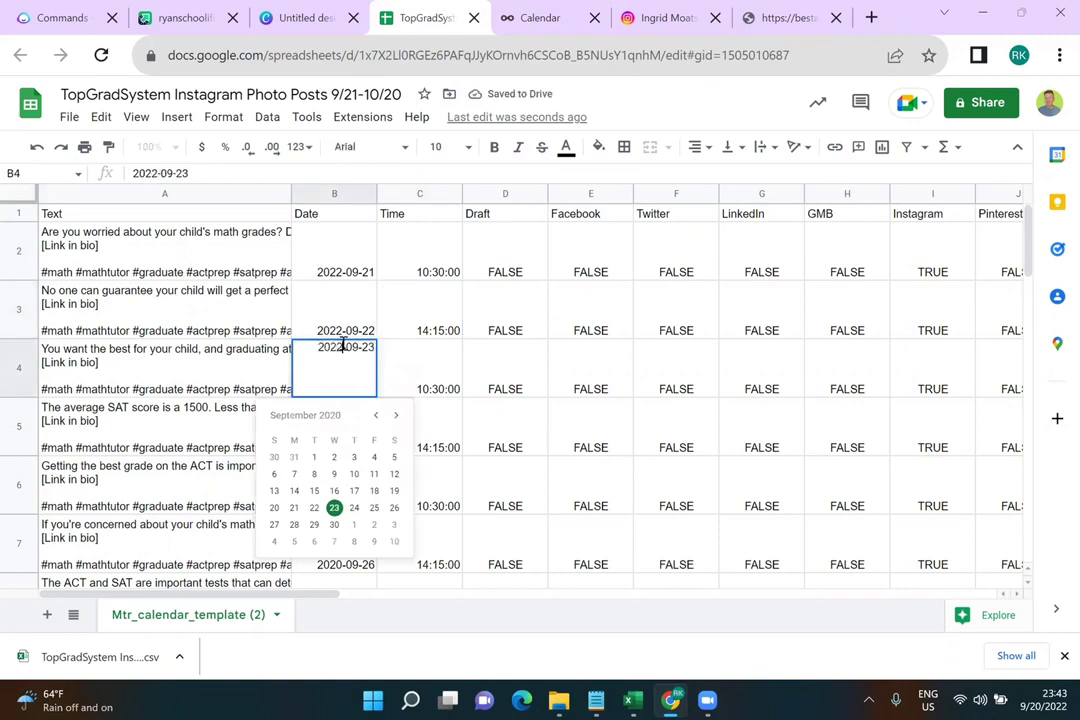
pyautogui.click(386, 285)
# Extend the B2:B4 date series down to row 32, ending 2022-10-21
pyautogui.click(354, 265)
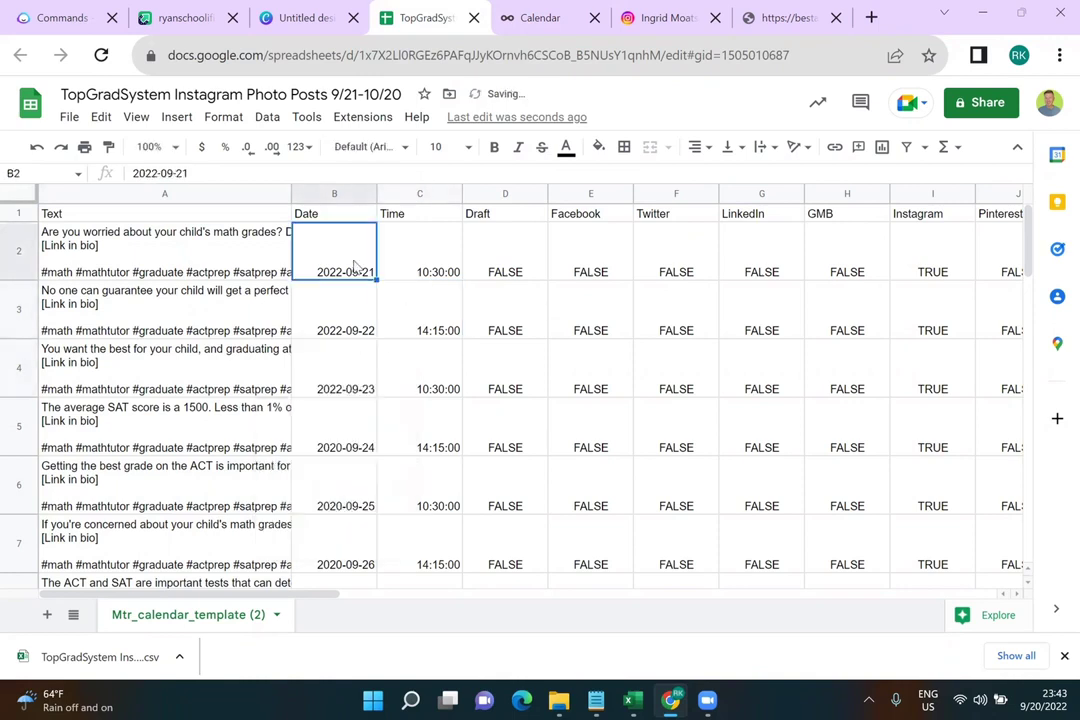
pyautogui.keyDown('shift'); pyautogui.click(357, 317); pyautogui.keyUp('shift')
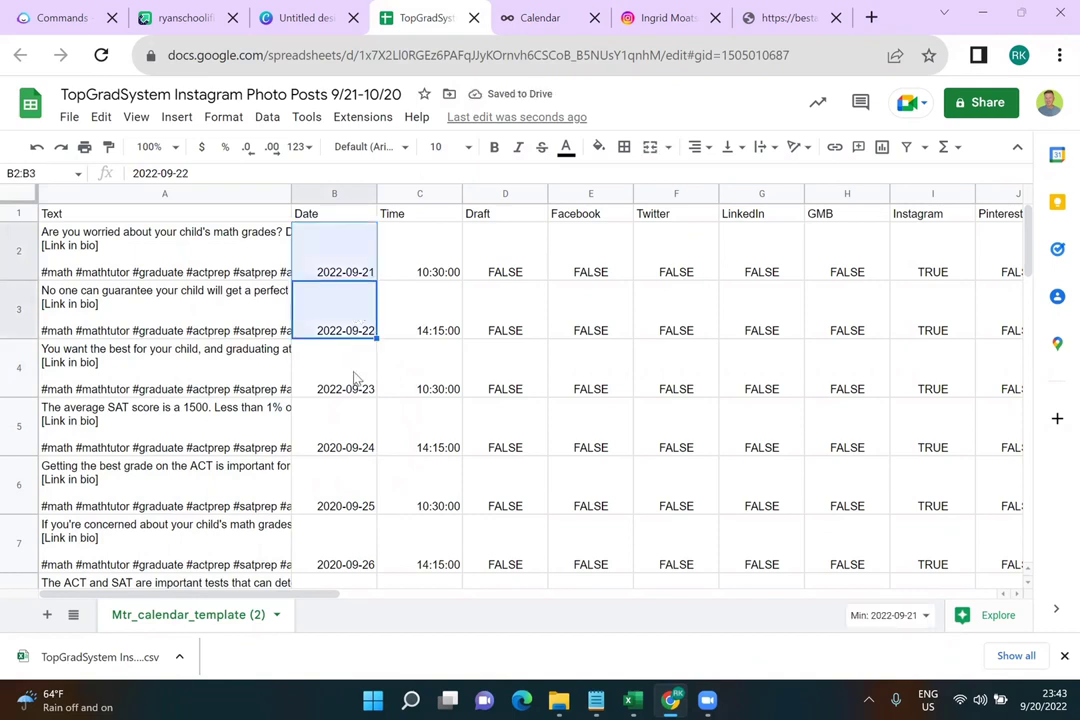
pyautogui.keyDown('shift'); pyautogui.click(354, 378); pyautogui.keyUp('shift')
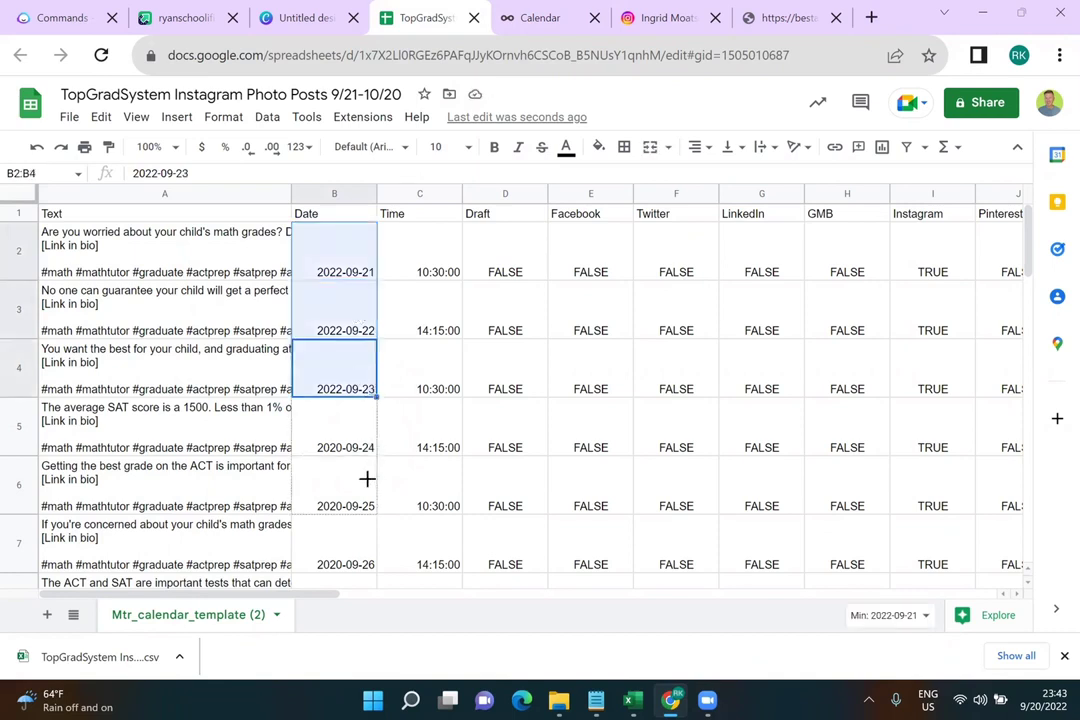
pyautogui.scroll(-10, 369, 569)
pyautogui.moveTo(352, 505); pyautogui.dragTo(357, 488)
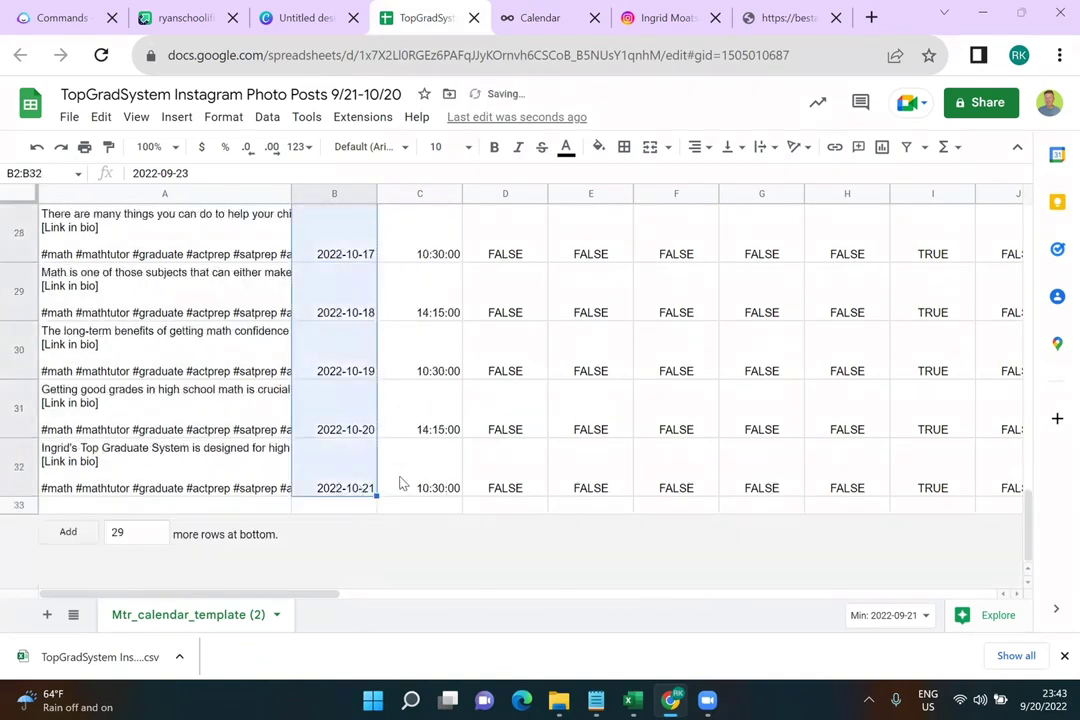
pyautogui.scroll(10, 400, 483)
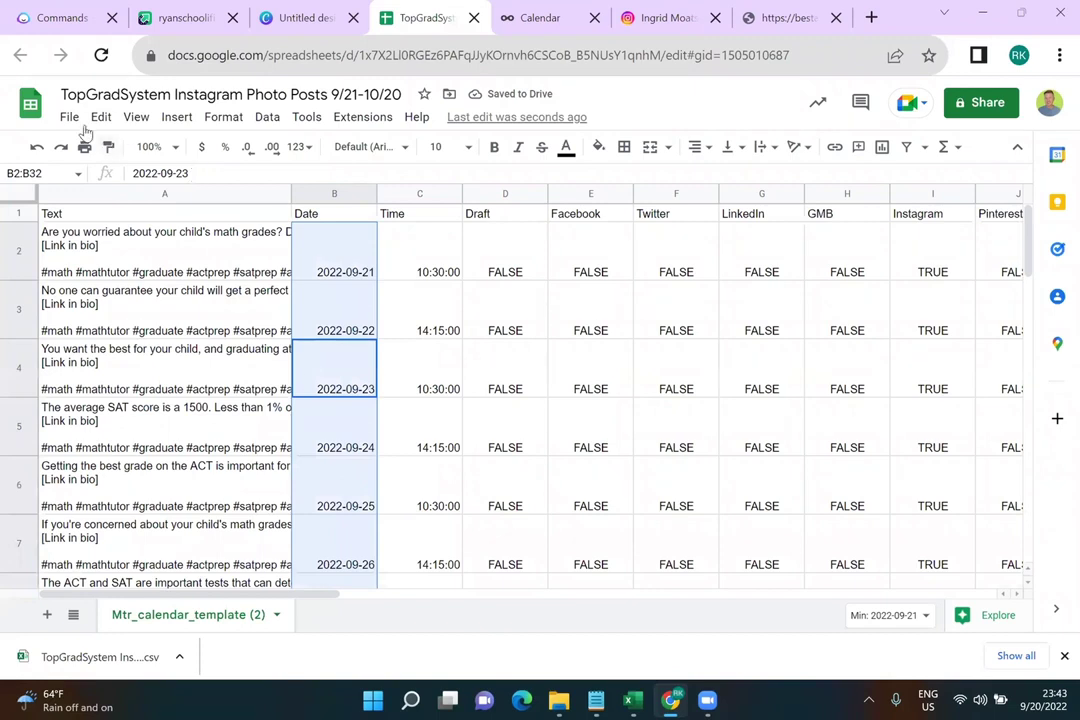
# Download the sheet as a Comma Separated Values (.csv) file
pyautogui.click(70, 118)
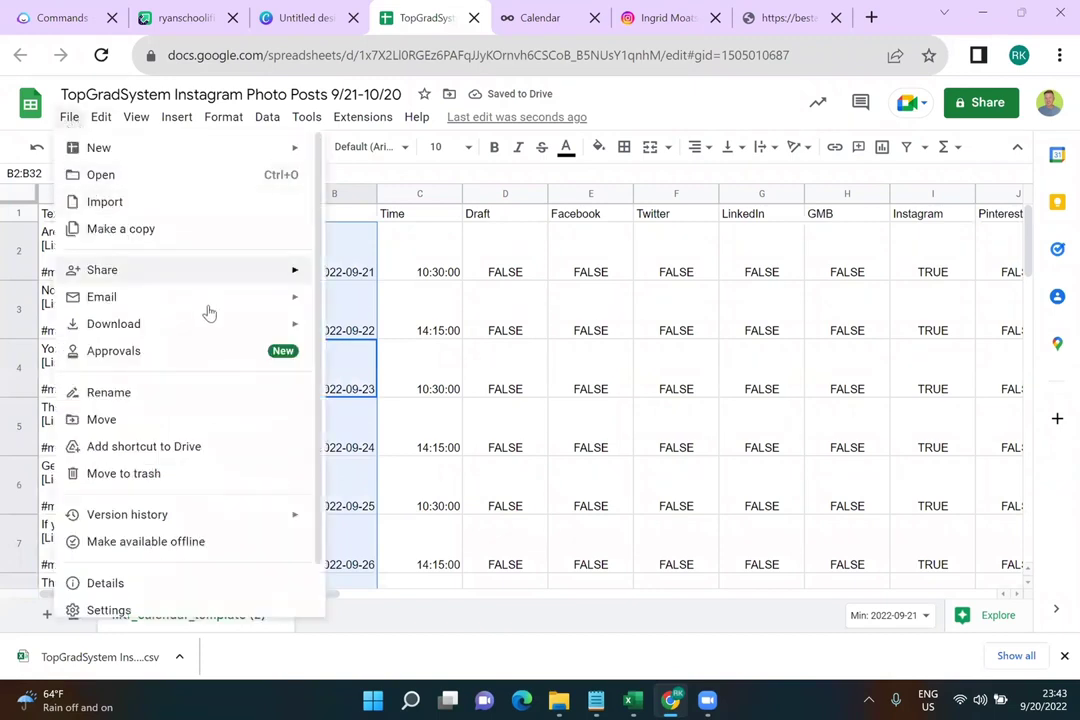
pyautogui.moveTo(255, 331)
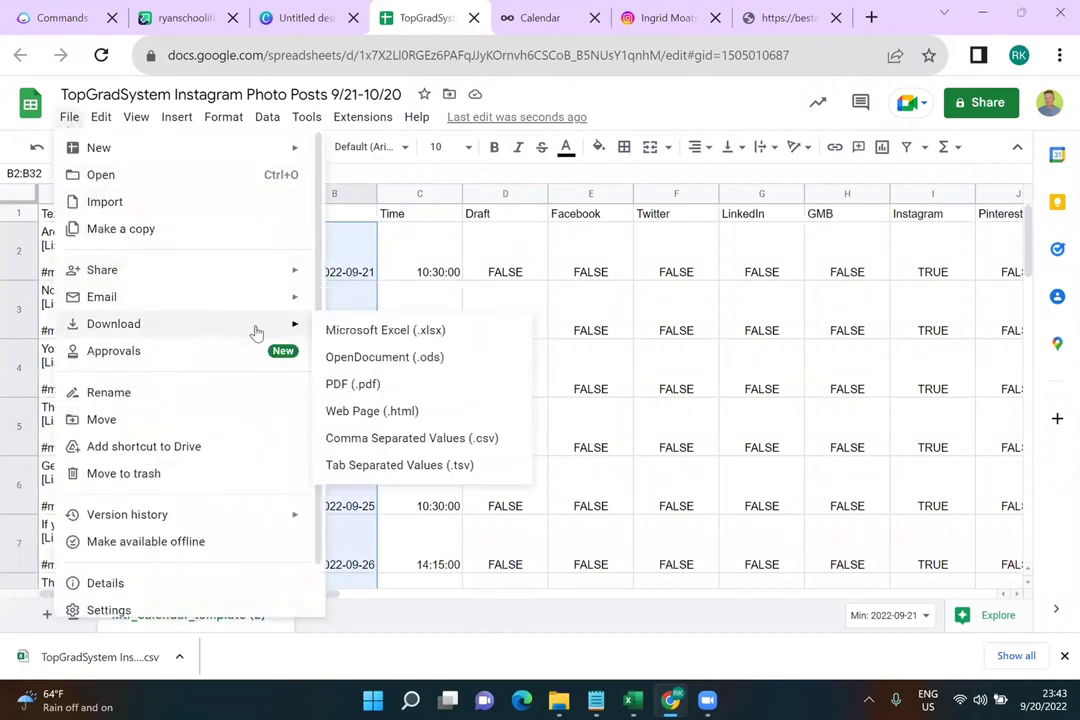
pyautogui.click(358, 438)
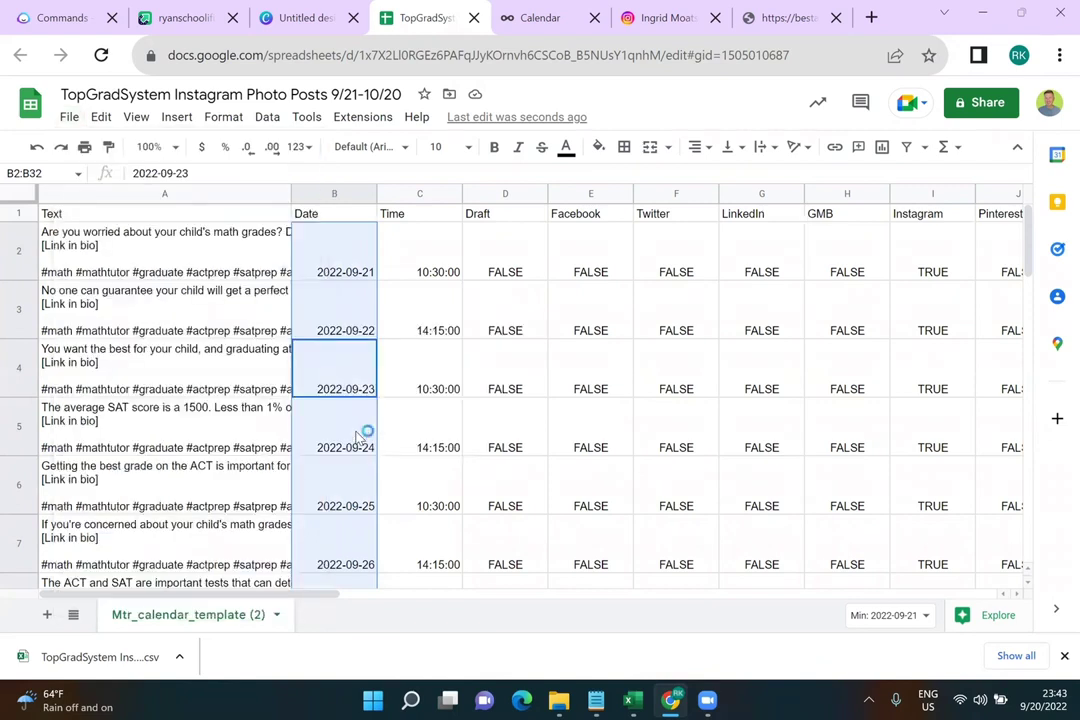
# Load the newest downloaded CSV into Metricool's Import posts dialog
pyautogui.click(547, 20)
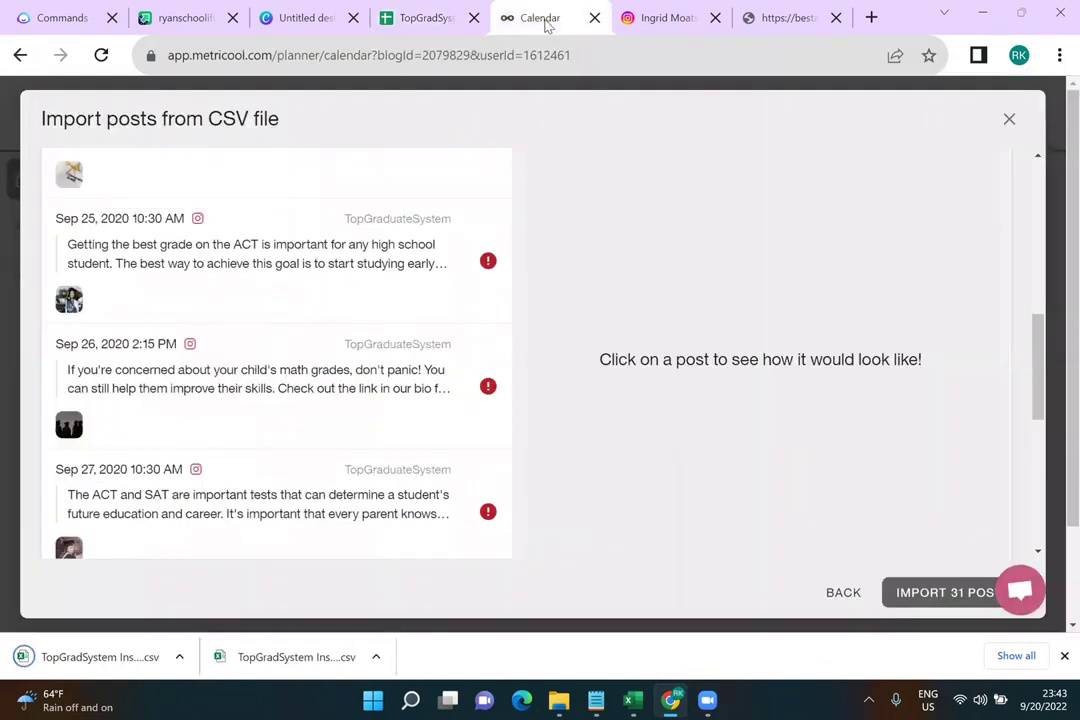
pyautogui.click(843, 593)
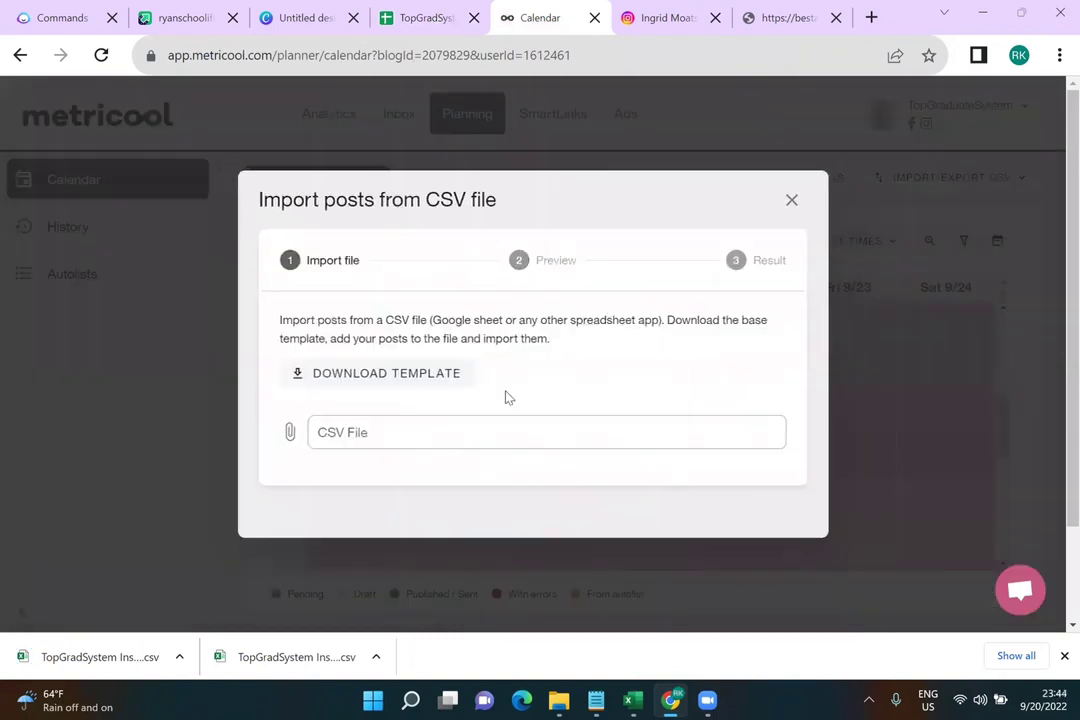
pyautogui.click(289, 432)
pyautogui.click(235, 165)
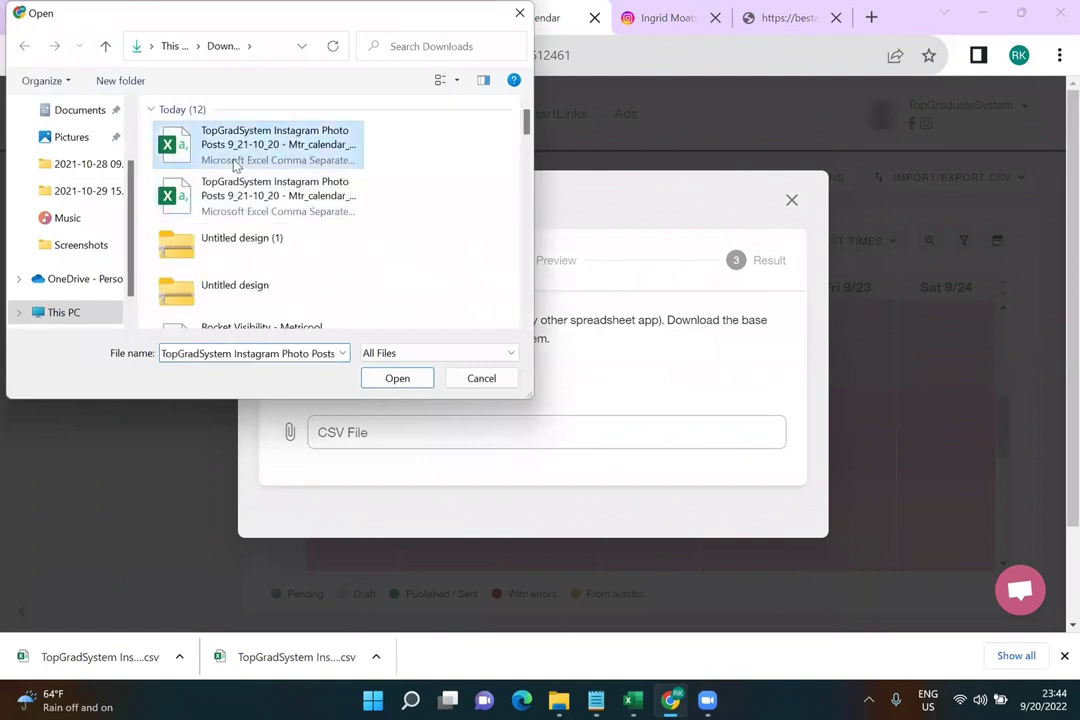
pyautogui.click(396, 378)
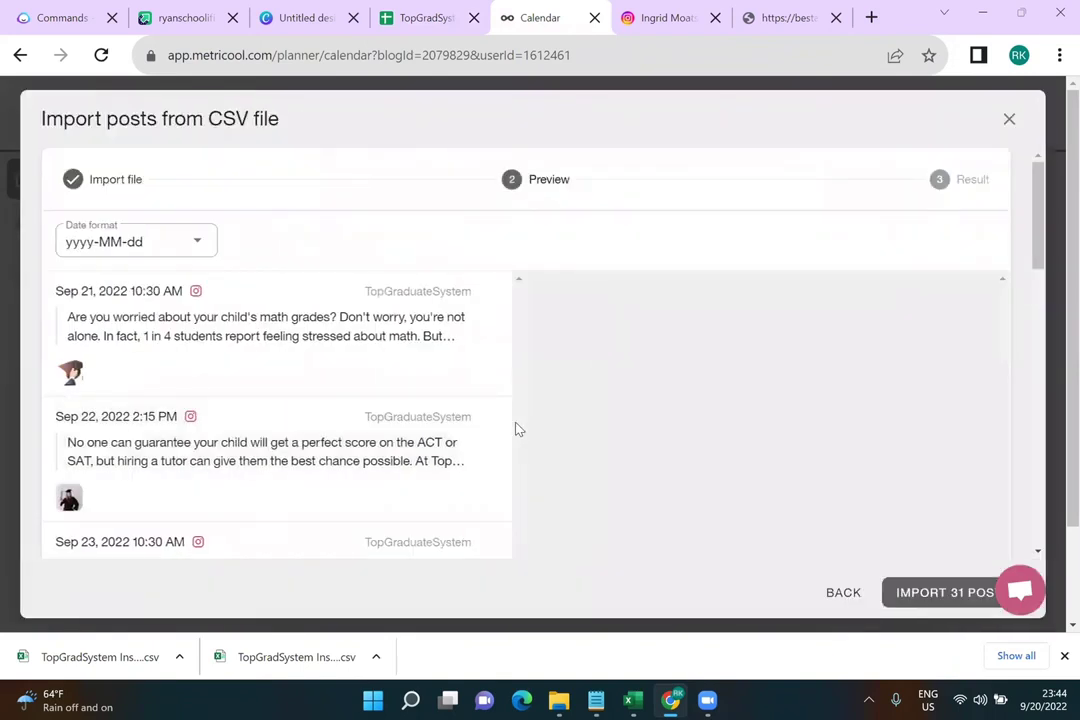
# Check the preview's 2022 dates and import all 31 posts
pyautogui.scroll(-7, 458, 404)
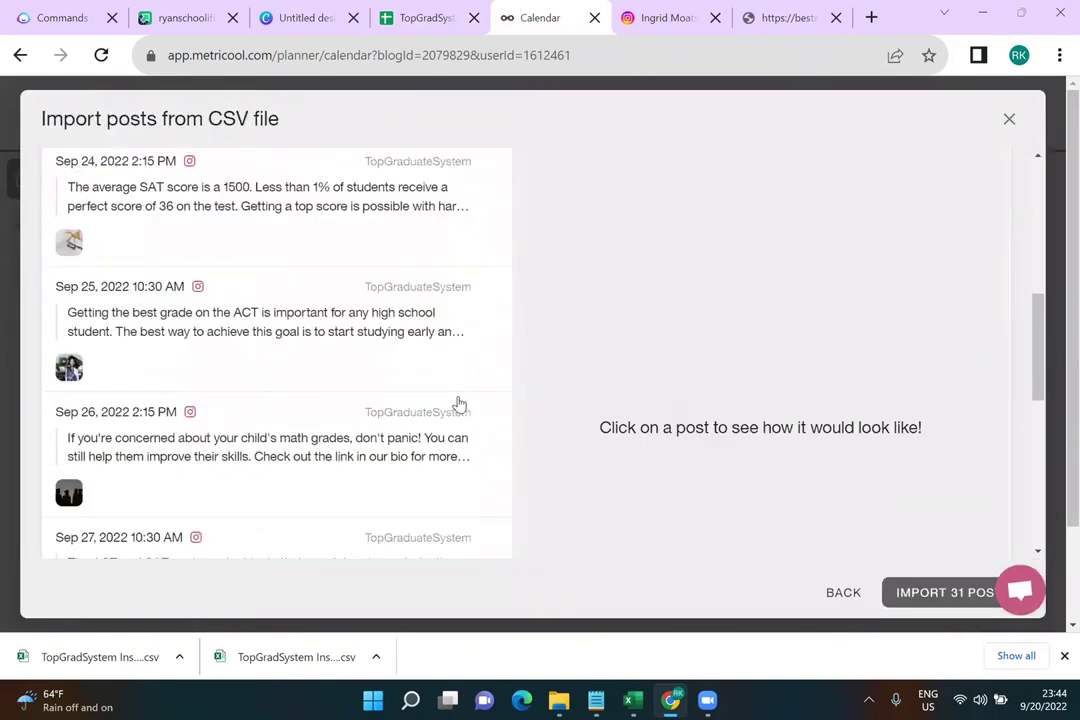
pyautogui.scroll(-3, 458, 404)
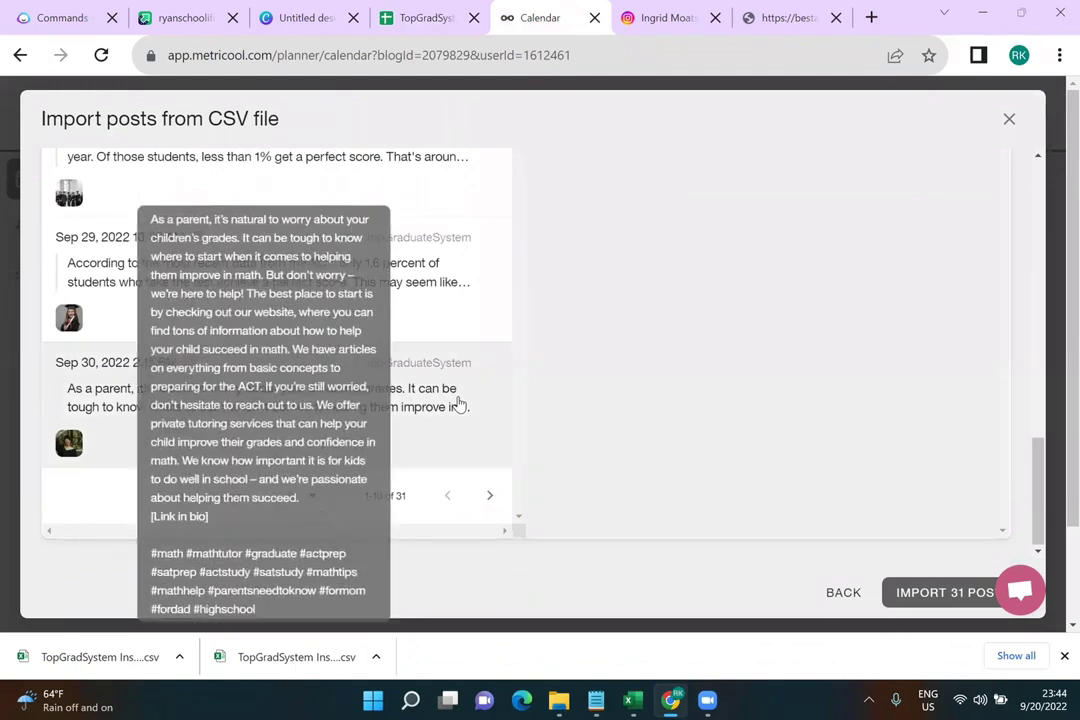
pyautogui.scroll(10, 482, 374)
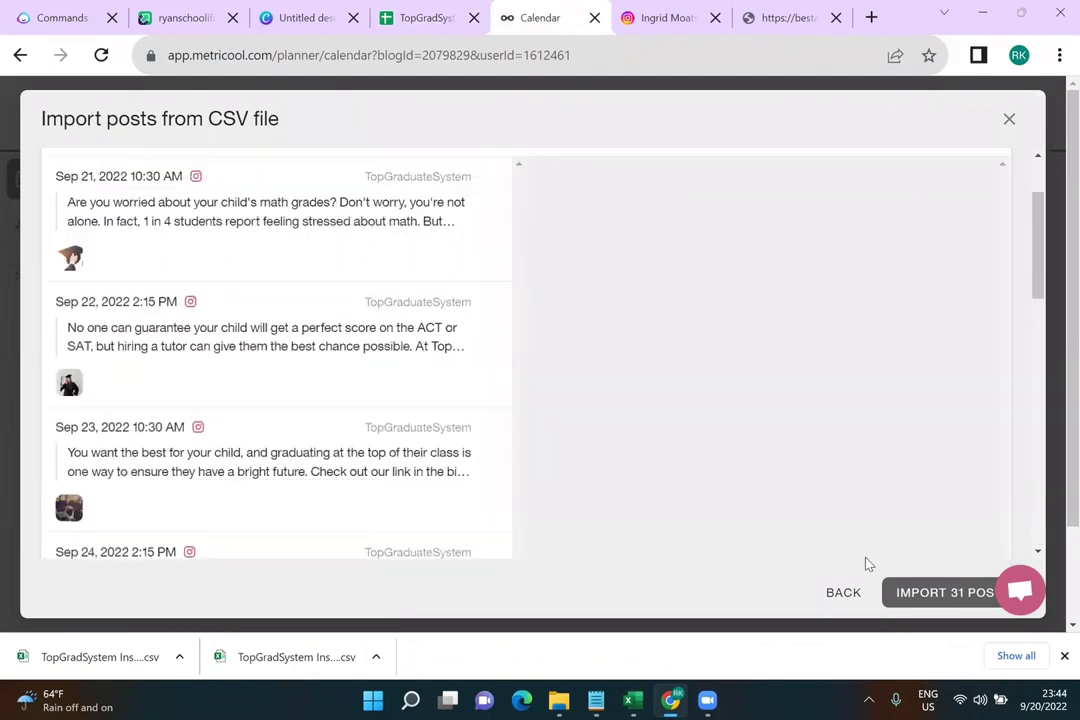
pyautogui.click(902, 595)
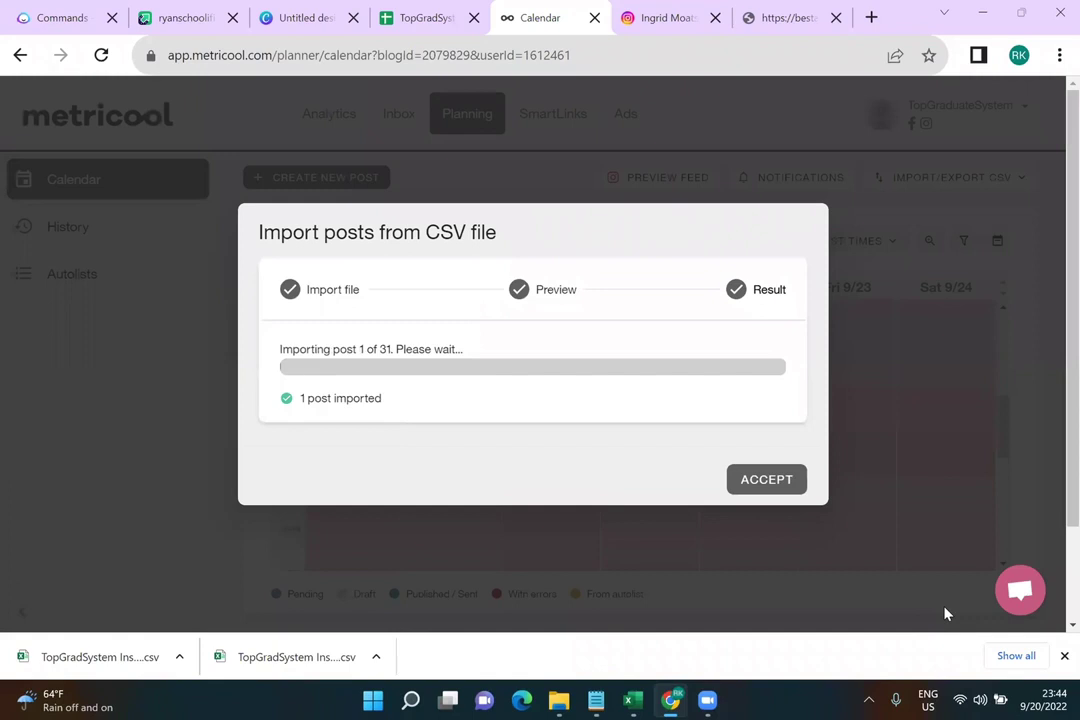
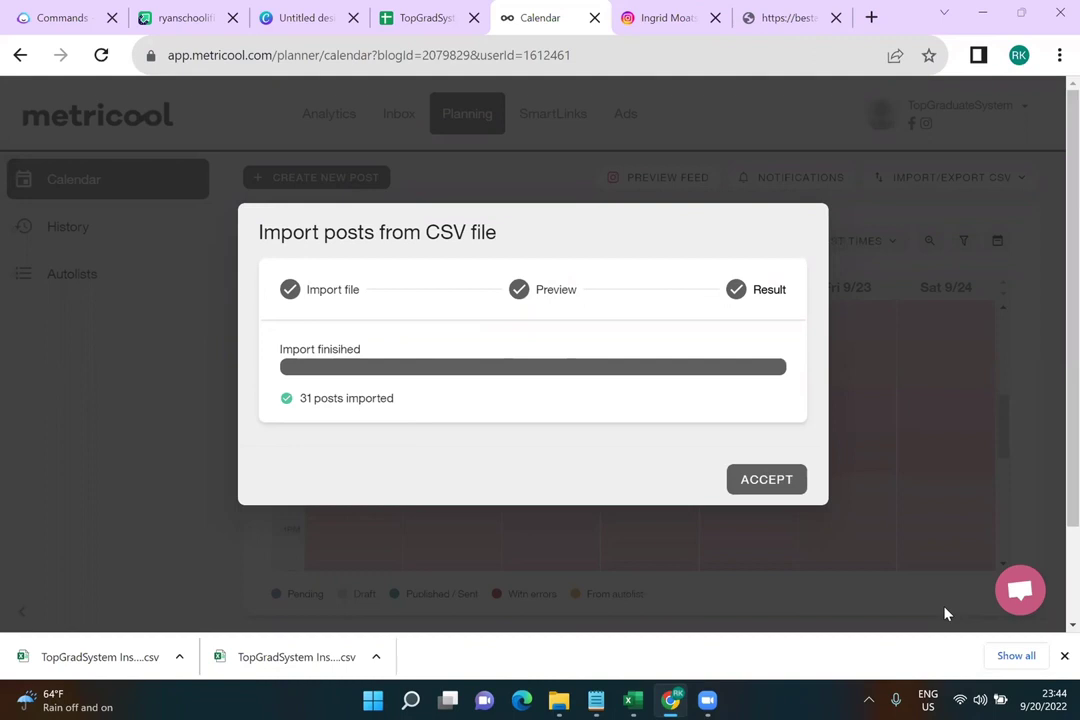
# Accept the import results, compare the next and Sep 18–24 weeks, then open the Wed 9/21 post
pyautogui.click(766, 479)
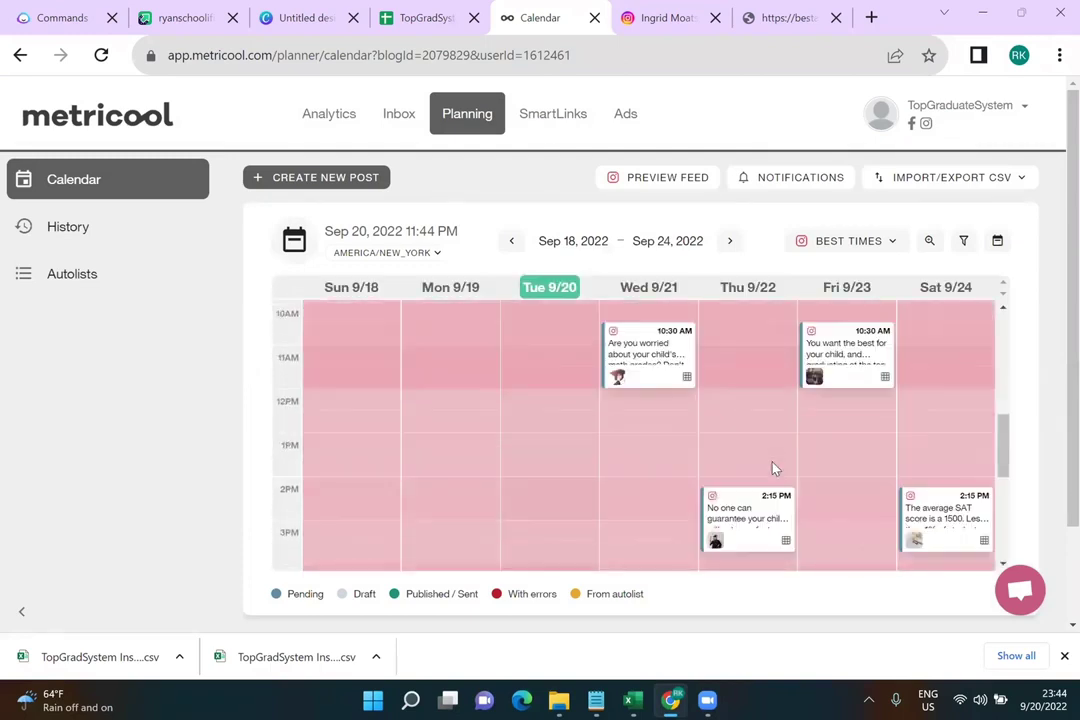
pyautogui.click(729, 246)
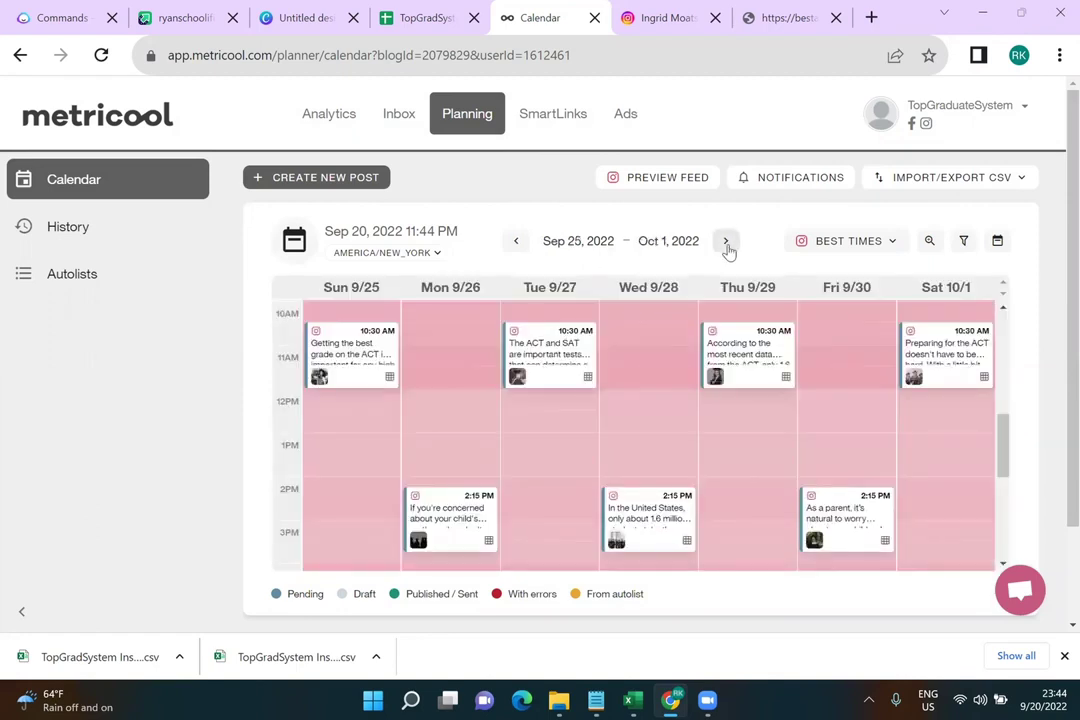
pyautogui.click(515, 243)
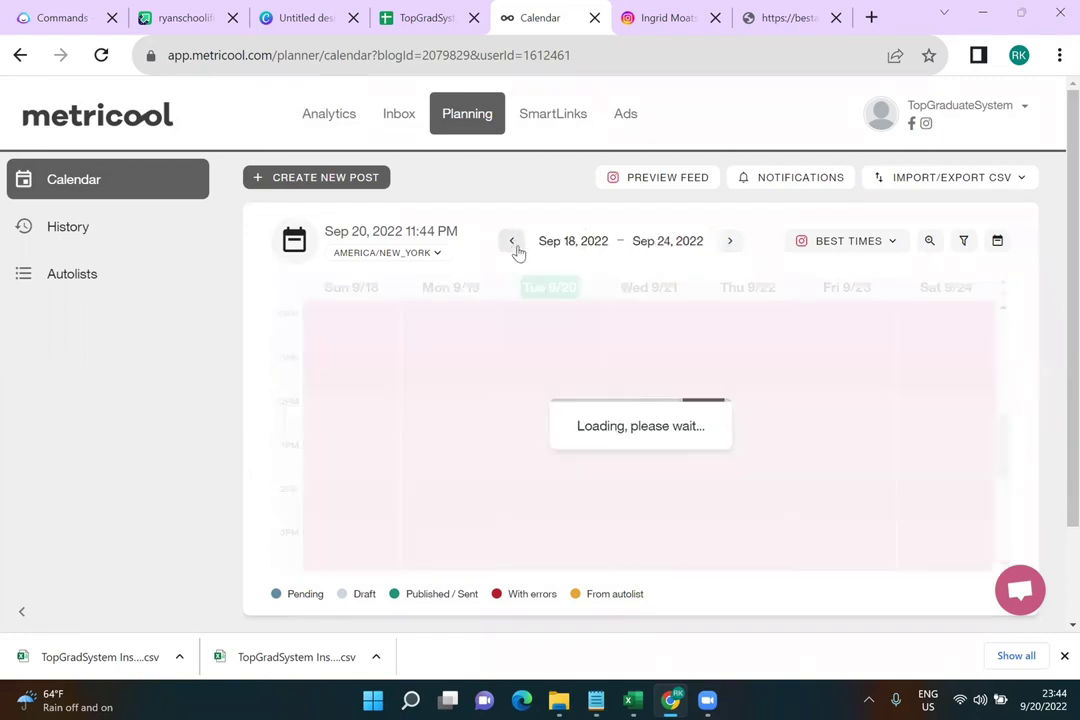
pyautogui.scroll(2, 743, 452)
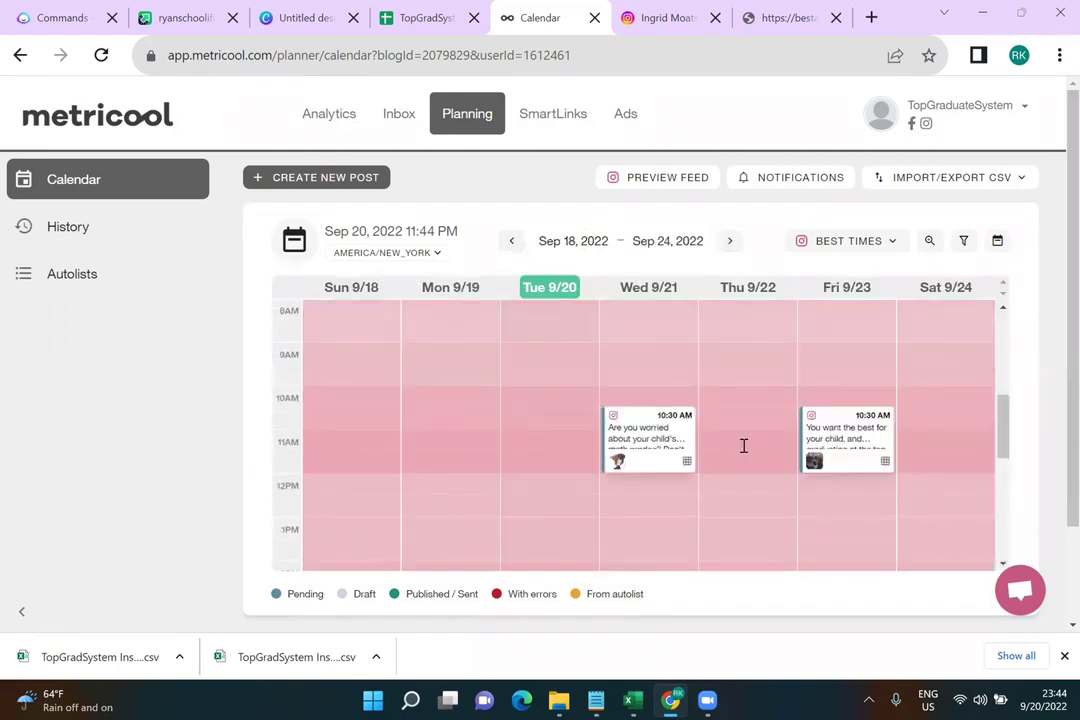
pyautogui.click(655, 421)
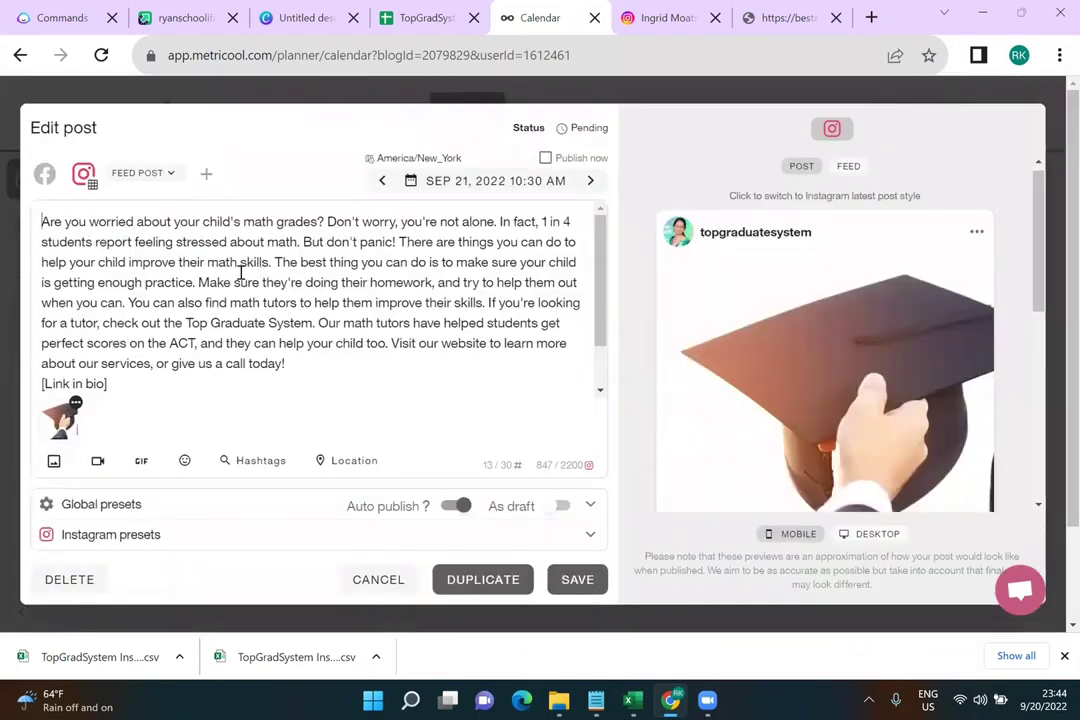
# Break the caption into paragraphs after 'grades?', 'you're not alone.' and before 'There are things…'
pyautogui.scroll(-1, 260, 312)
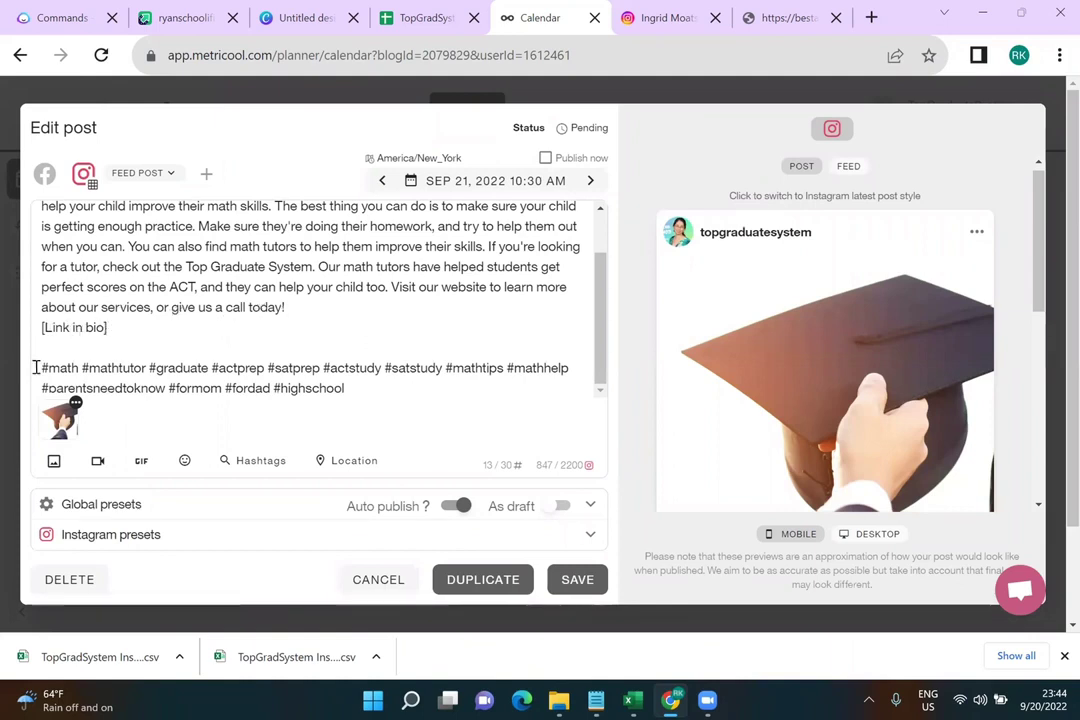
pyautogui.scroll(2, 316, 347)
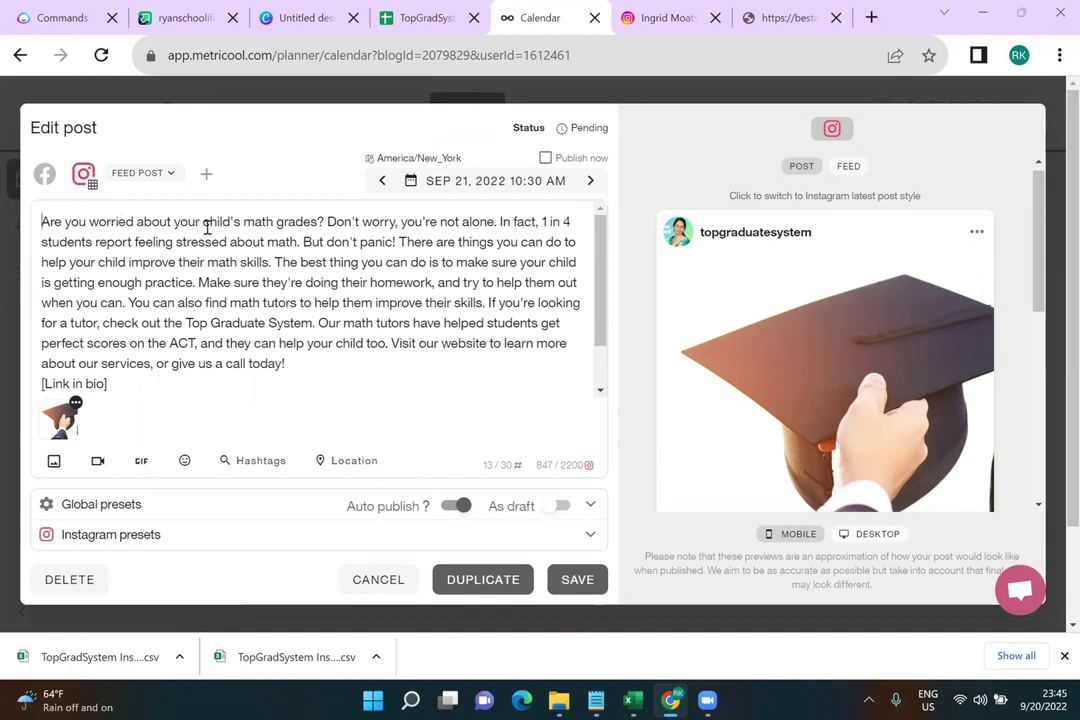
pyautogui.click(327, 222)
pyautogui.press('Return')
pyautogui.press('Return')
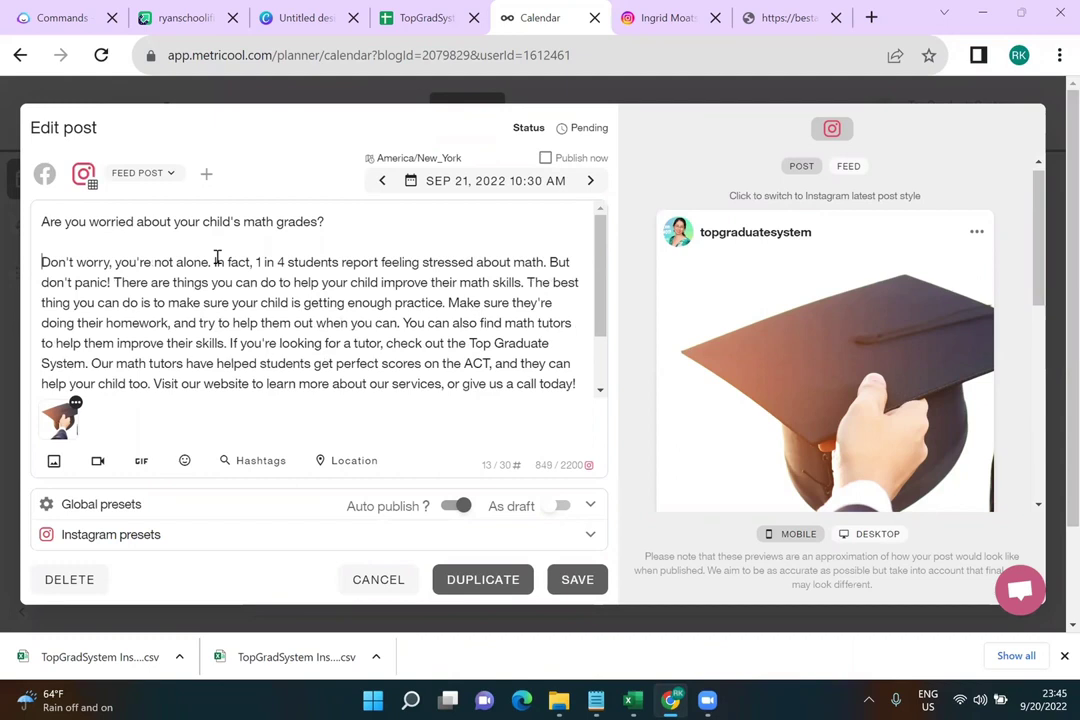
pyautogui.click(212, 262)
pyautogui.press('Return')
pyautogui.press('Return')
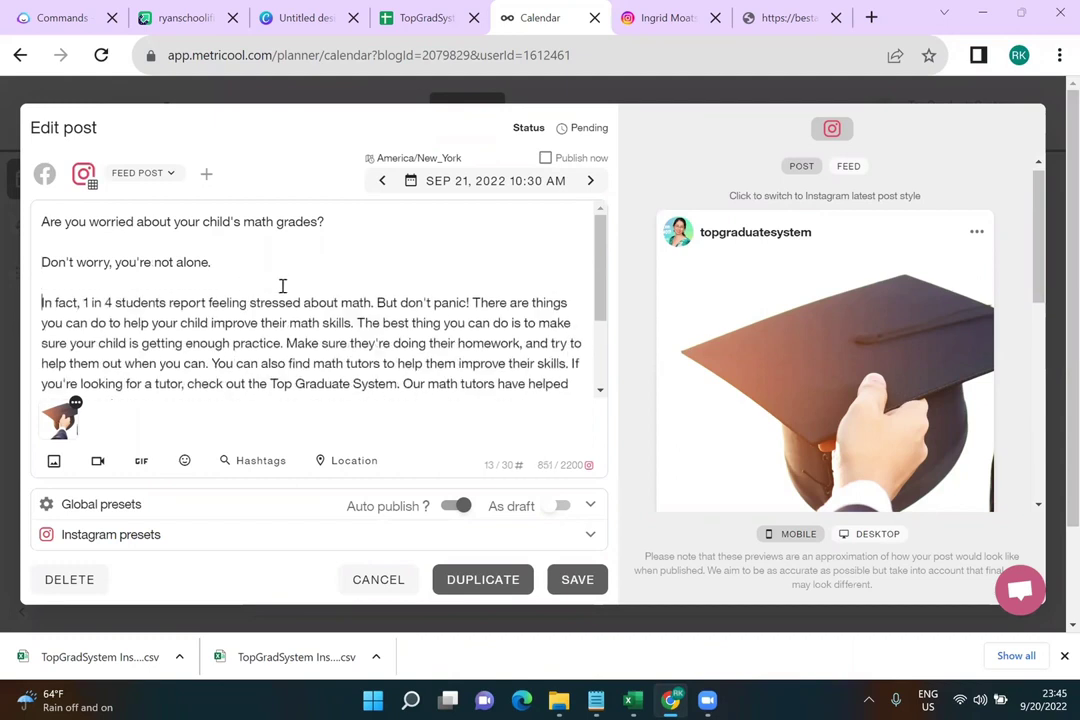
pyautogui.press('Return')
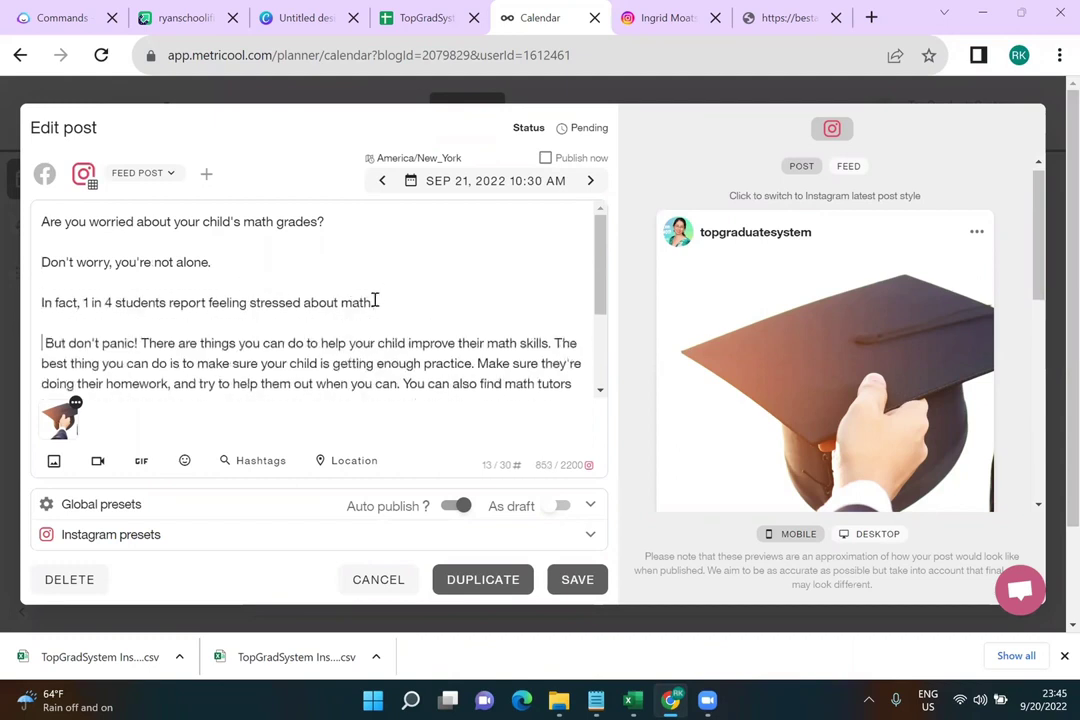
pyautogui.press('BackSpace')
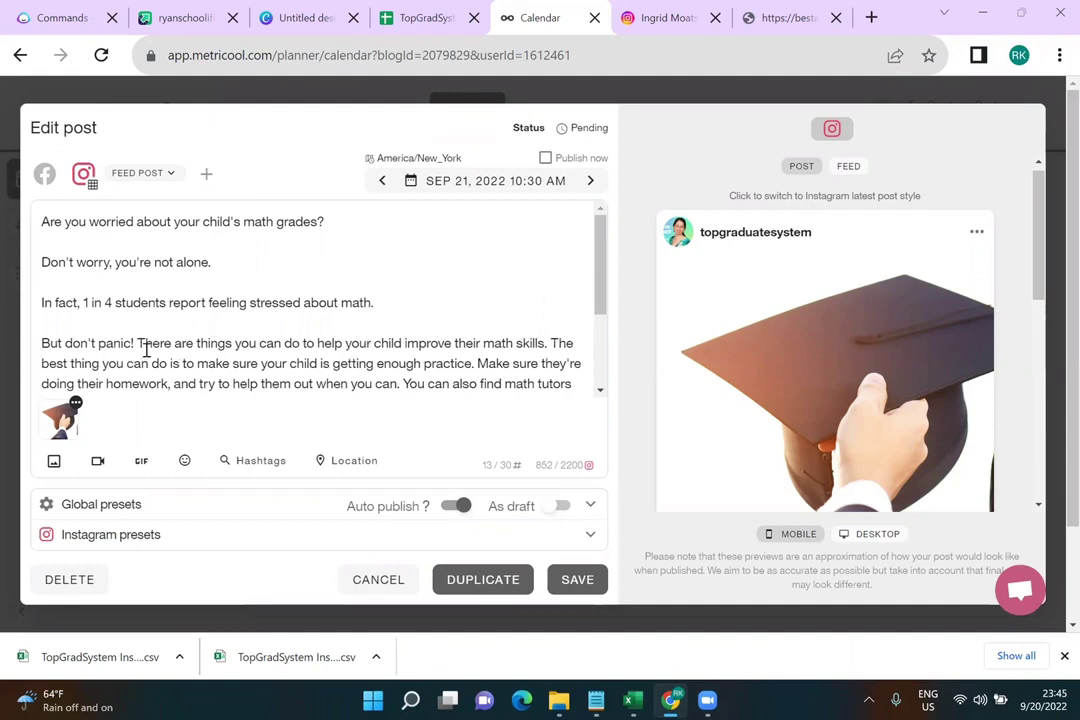
pyautogui.press('Return')
pyautogui.press('Return')
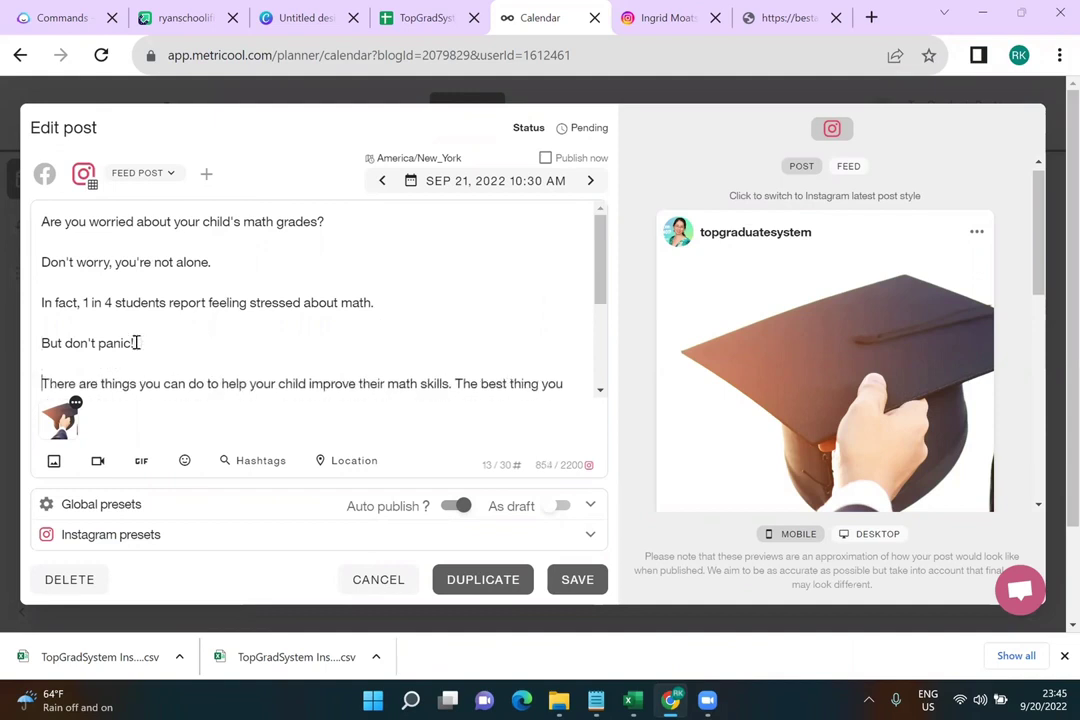
# Add paragraph breaks after 'math skills.', 'enough practice.', 'when you can.' and 'improve their skills.'
pyautogui.scroll(-3, 455, 207)
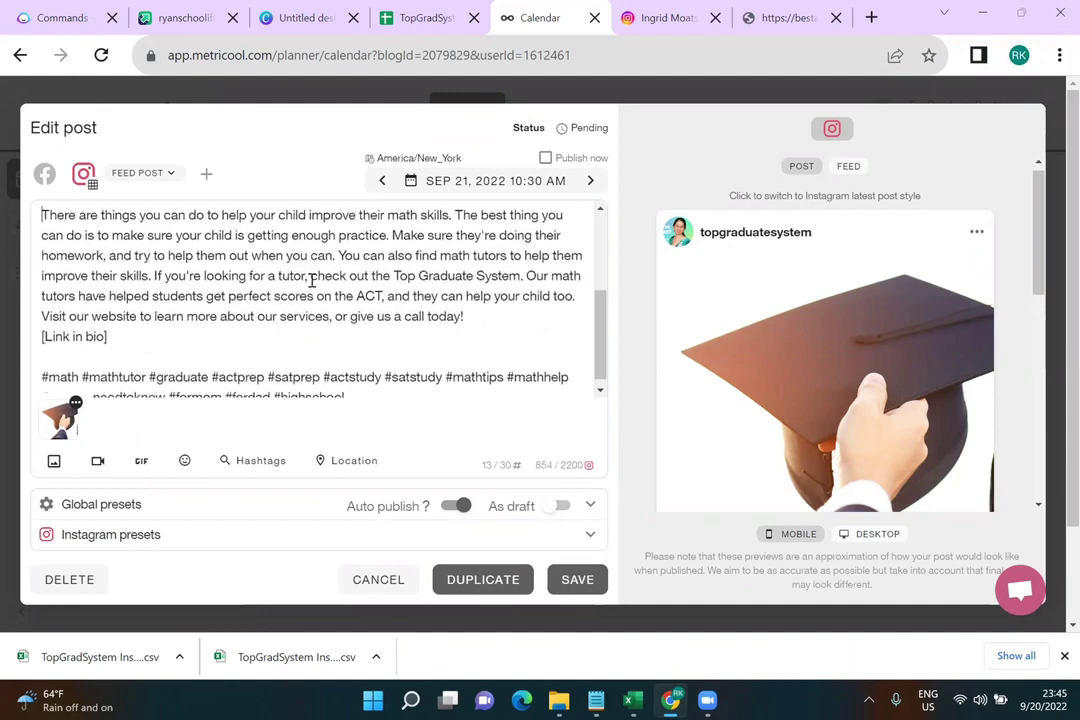
pyautogui.click(455, 210)
pyautogui.press('Return')
pyautogui.press('Return')
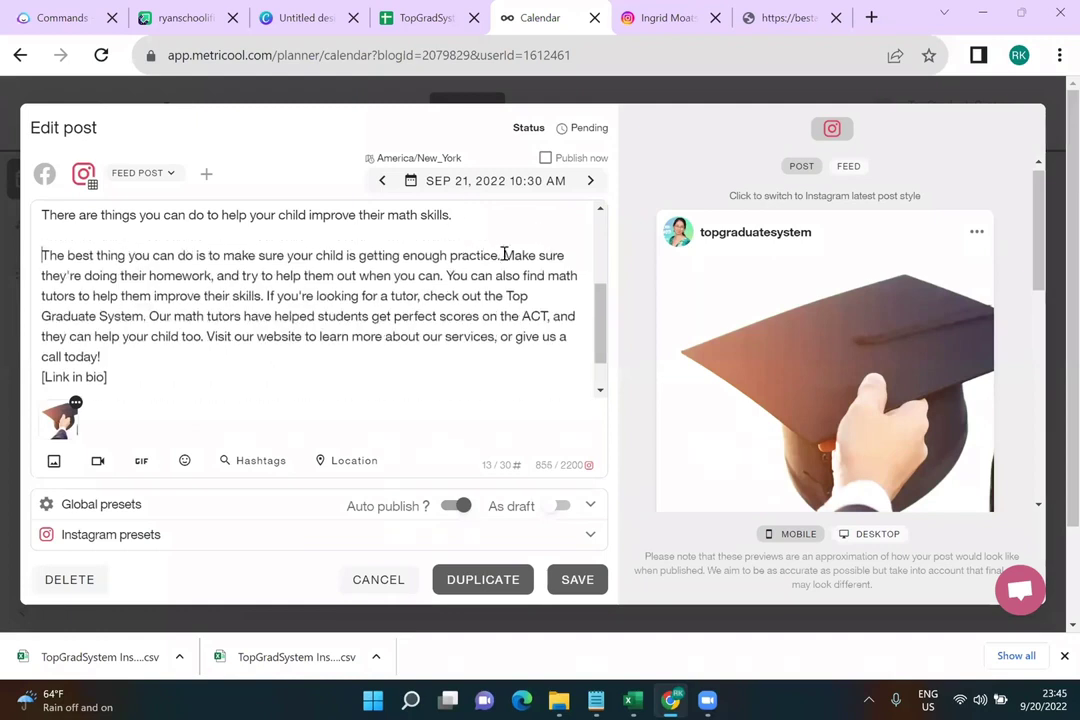
pyautogui.click(503, 255)
pyautogui.press('Return')
pyautogui.press('Return')
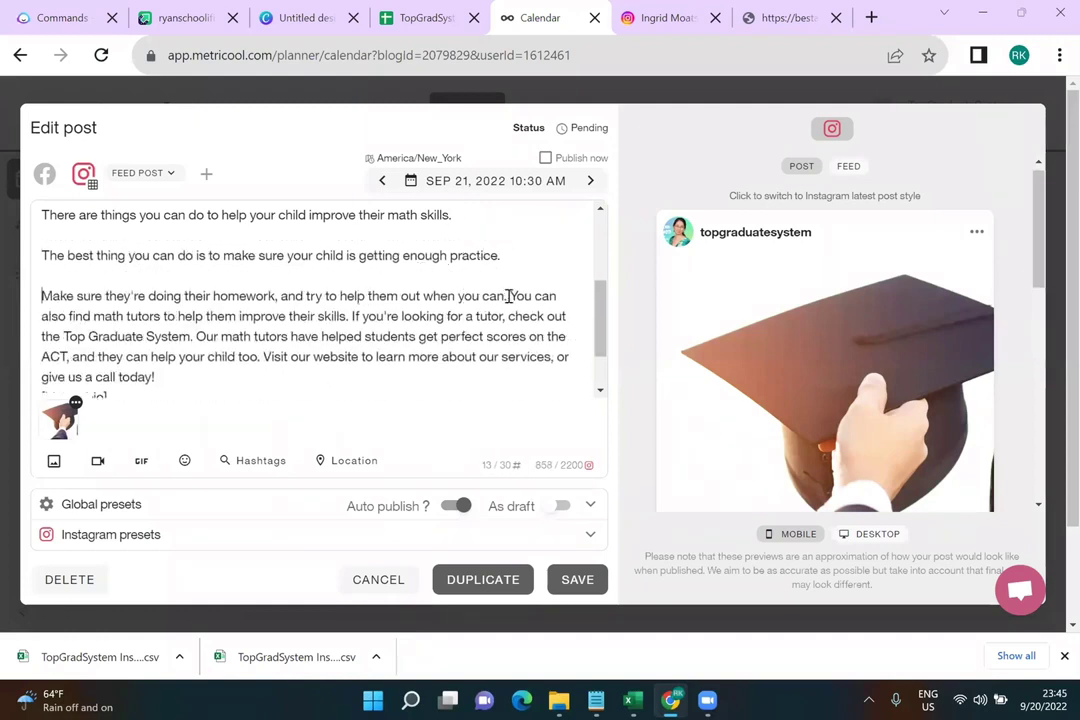
pyautogui.click(508, 296)
pyautogui.press('Return')
pyautogui.press('Return')
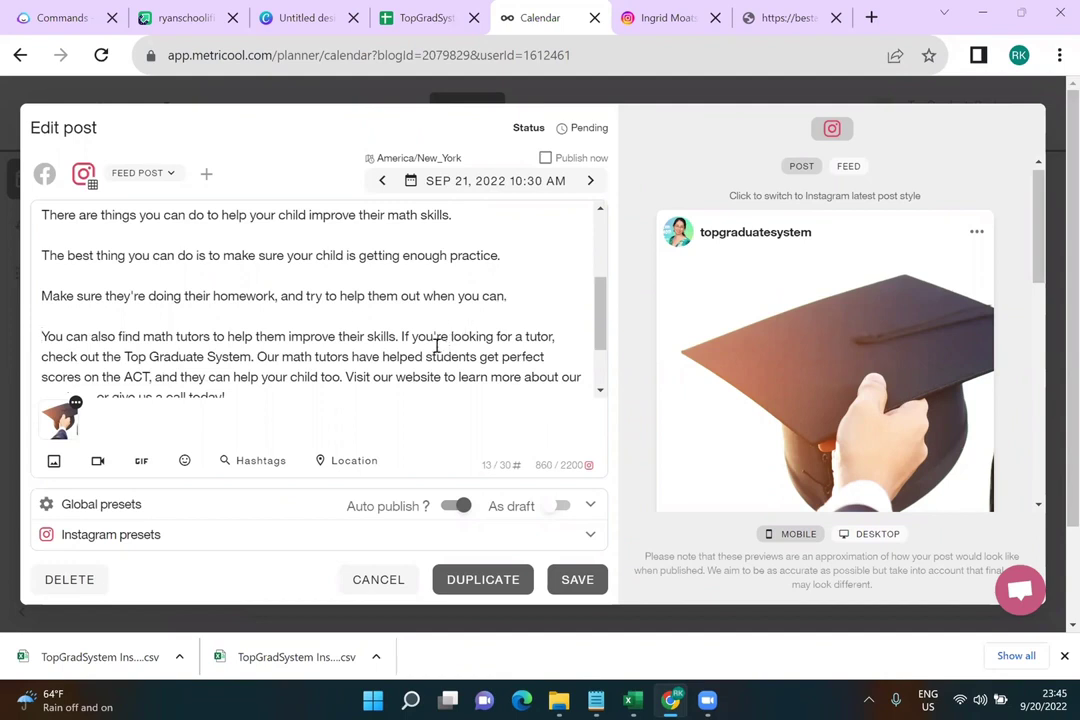
pyautogui.click(403, 338)
pyautogui.press('Return')
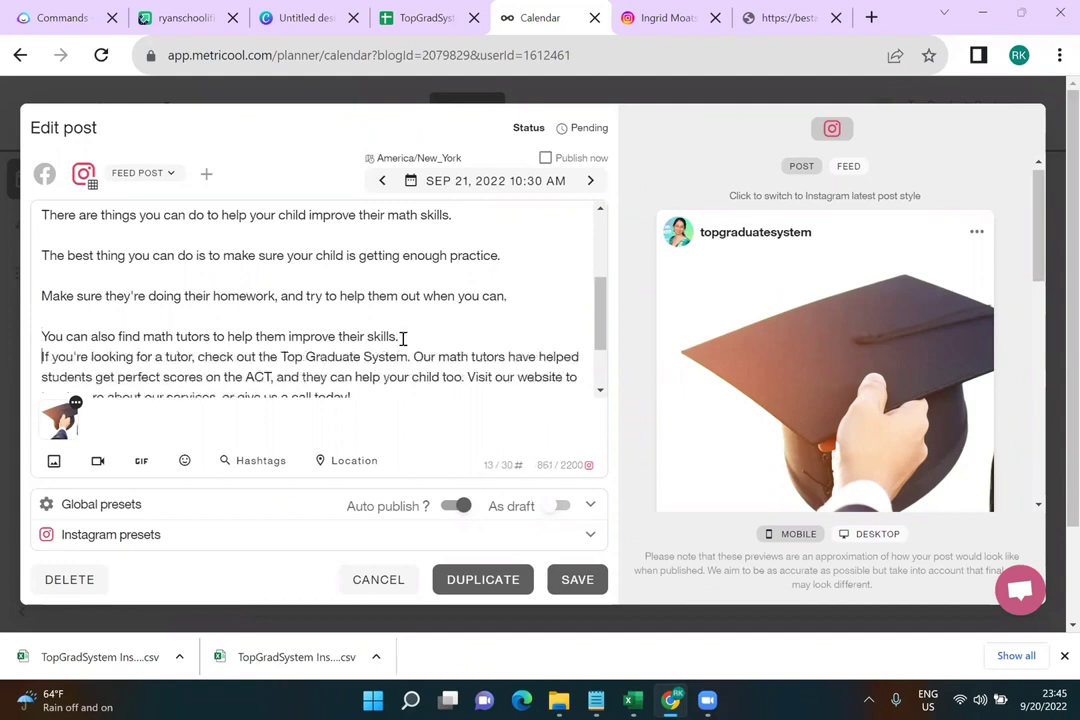
pyautogui.press('Return')
# Separate 'Our math tutors…' and 'Visit our website…' into their own paragraphs and save the post
pyautogui.scroll(-1, 415, 320)
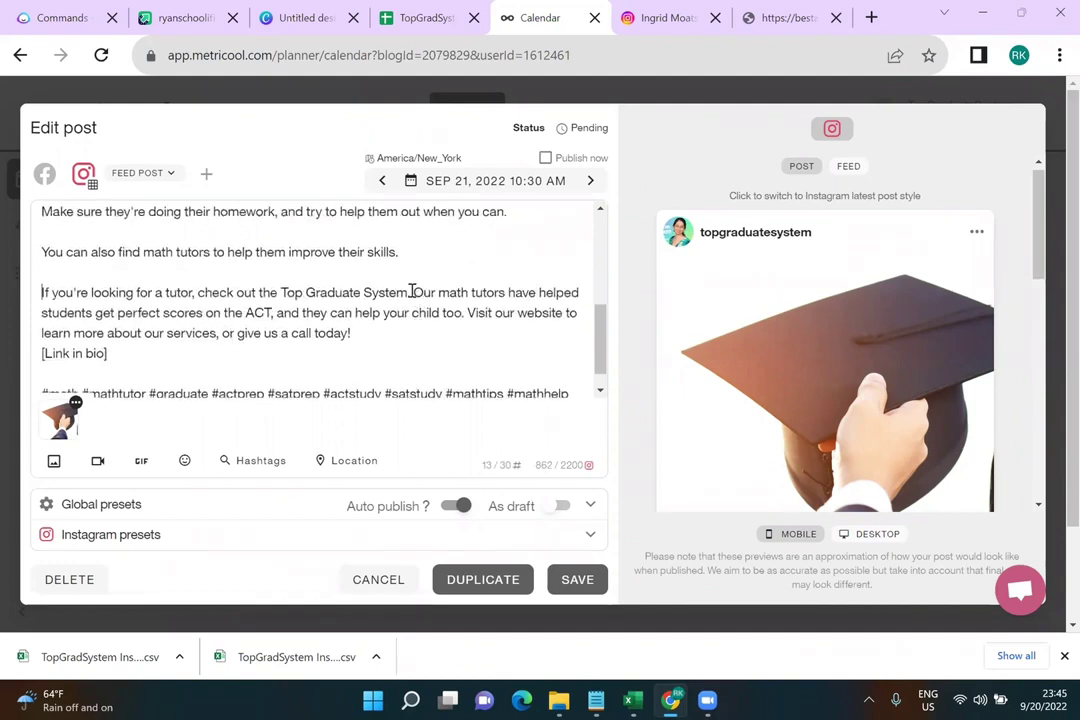
pyautogui.click(411, 292)
pyautogui.press('Return')
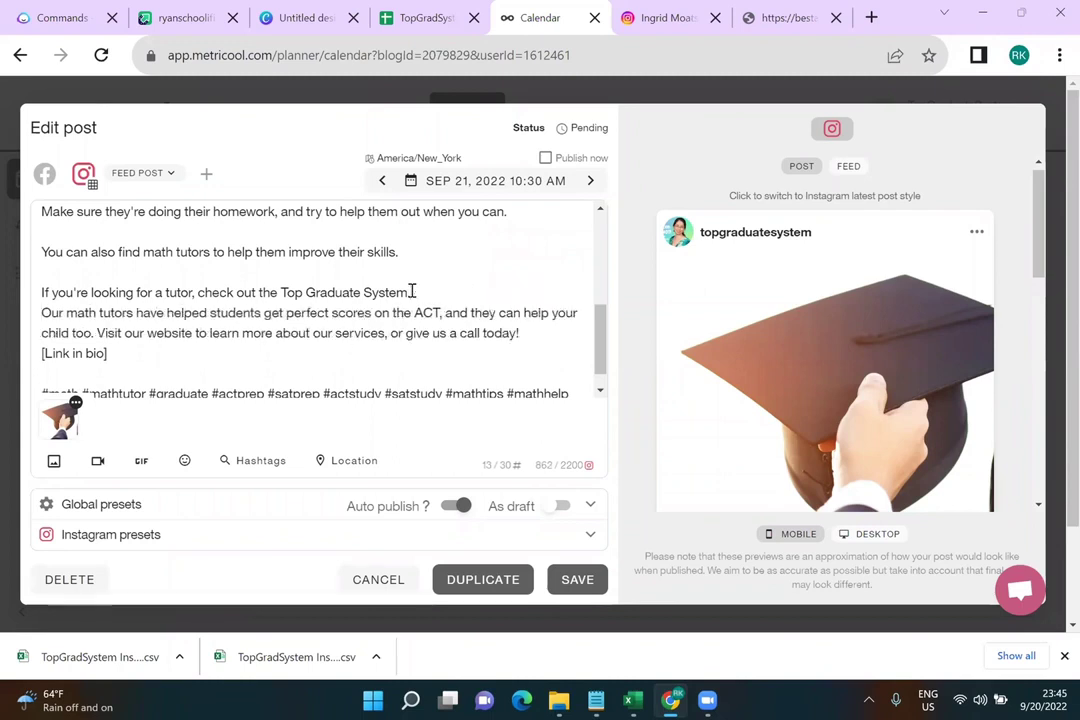
pyautogui.press('Return')
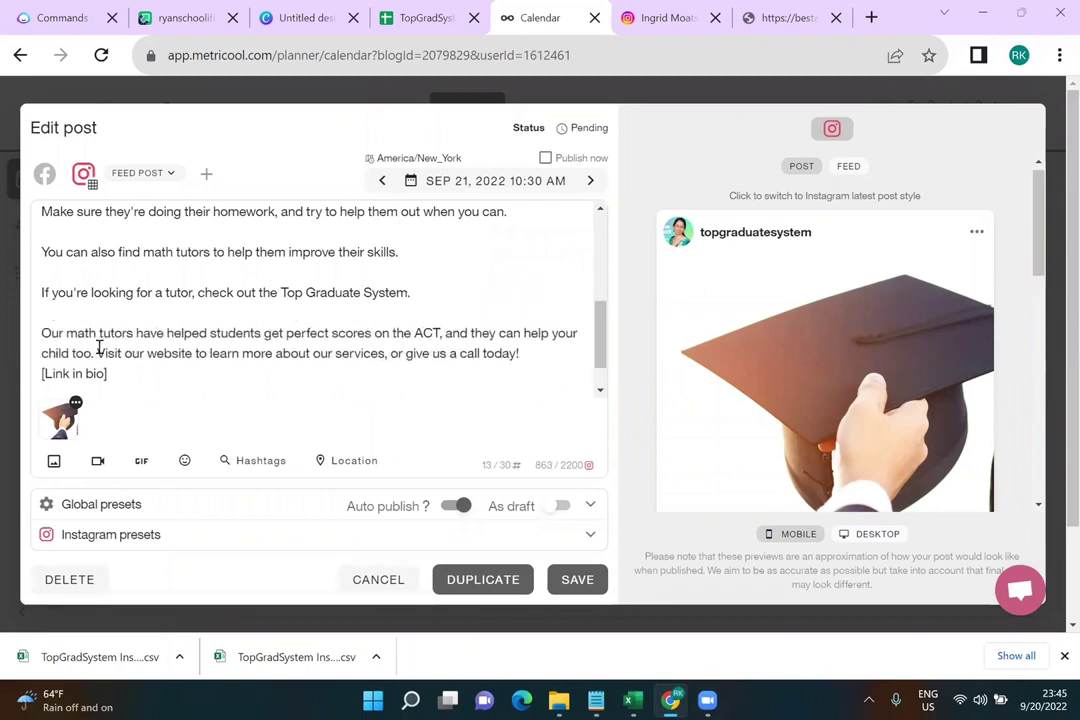
pyautogui.click(99, 347)
pyautogui.press('Return')
pyautogui.press('Return')
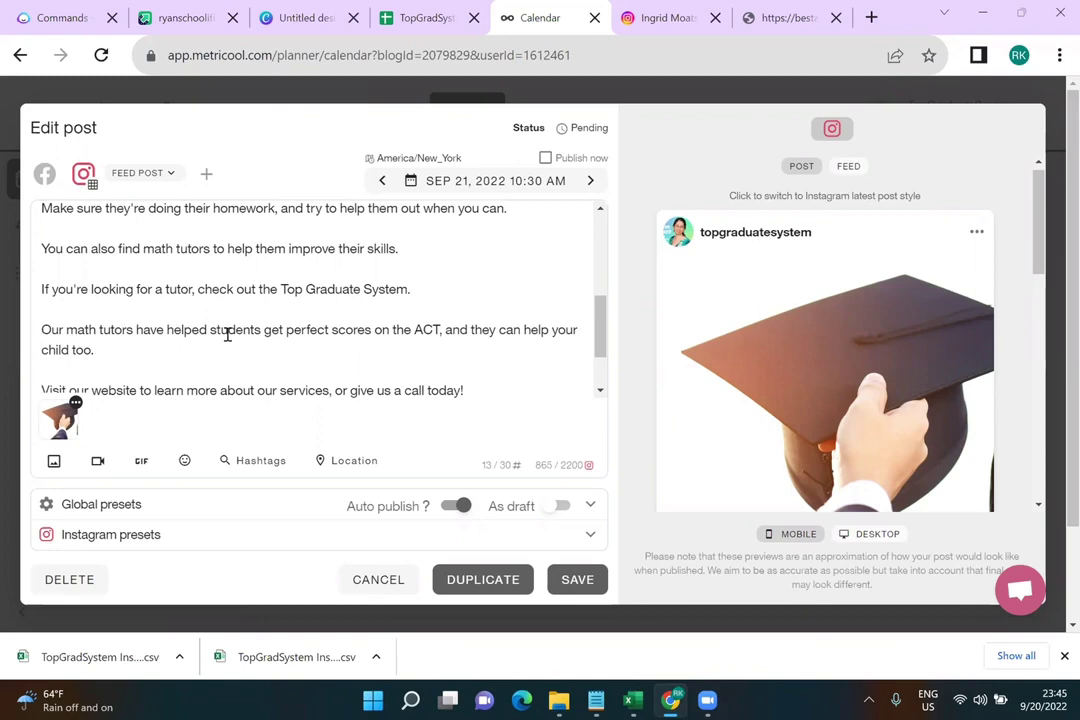
pyautogui.scroll(5, 227, 334)
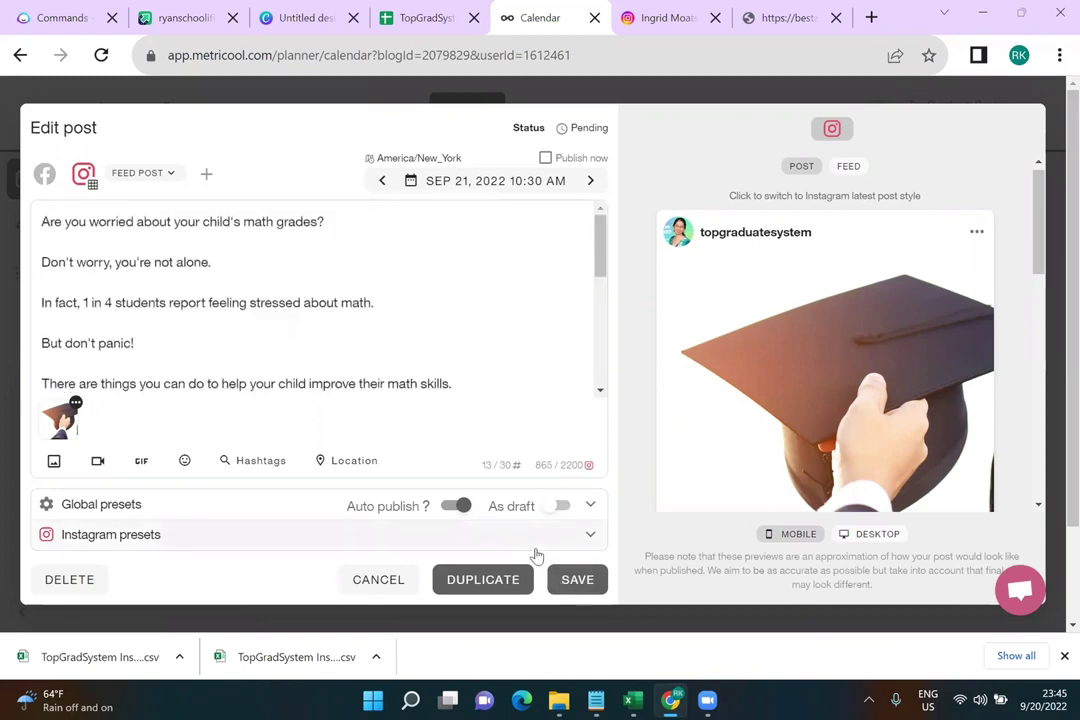
pyautogui.click(580, 573)
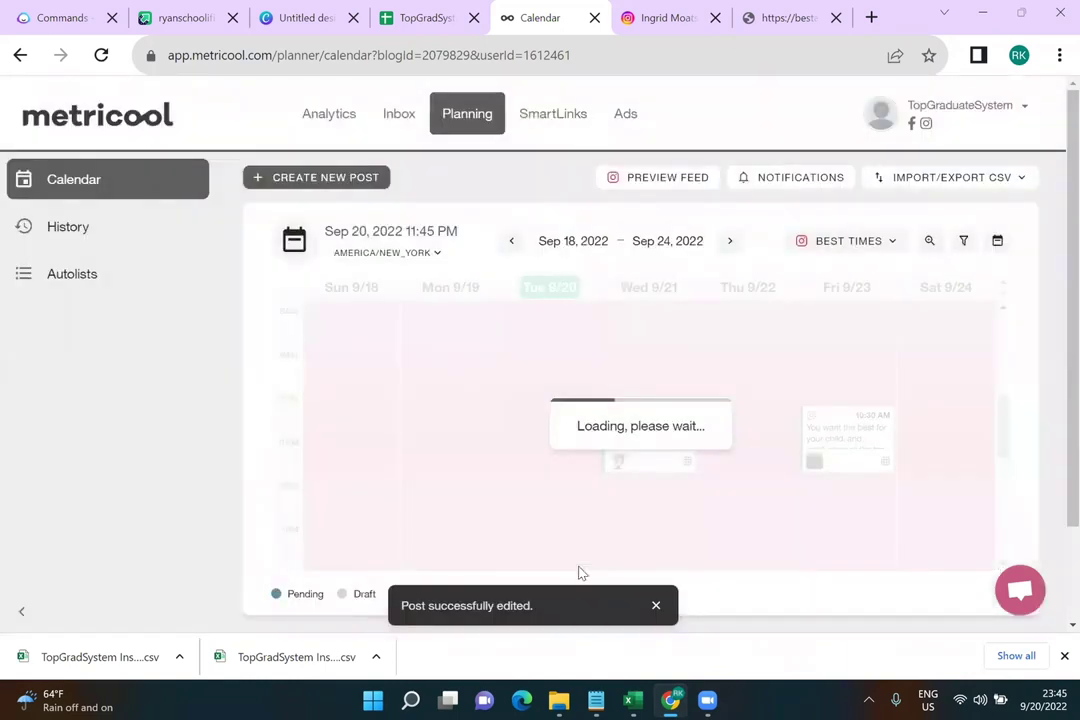
# Open Analytics to view the Facebook Page Overview
pyautogui.scroll(-1, 676, 488)
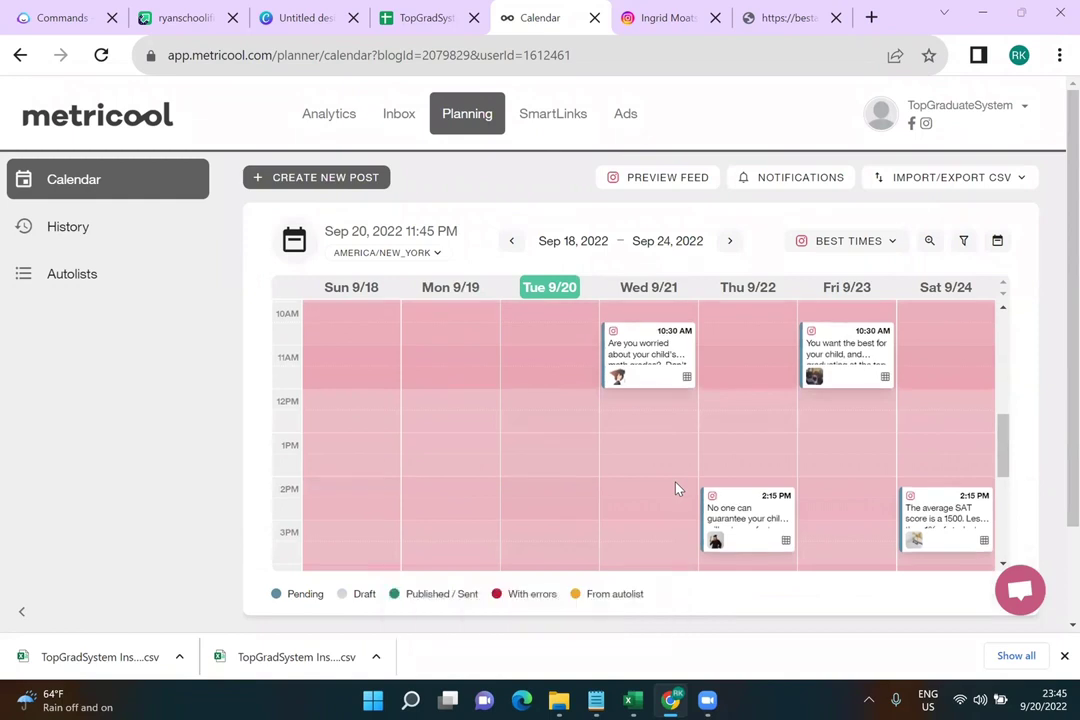
pyautogui.scroll(-2, 676, 488)
pyautogui.scroll(3, 676, 488)
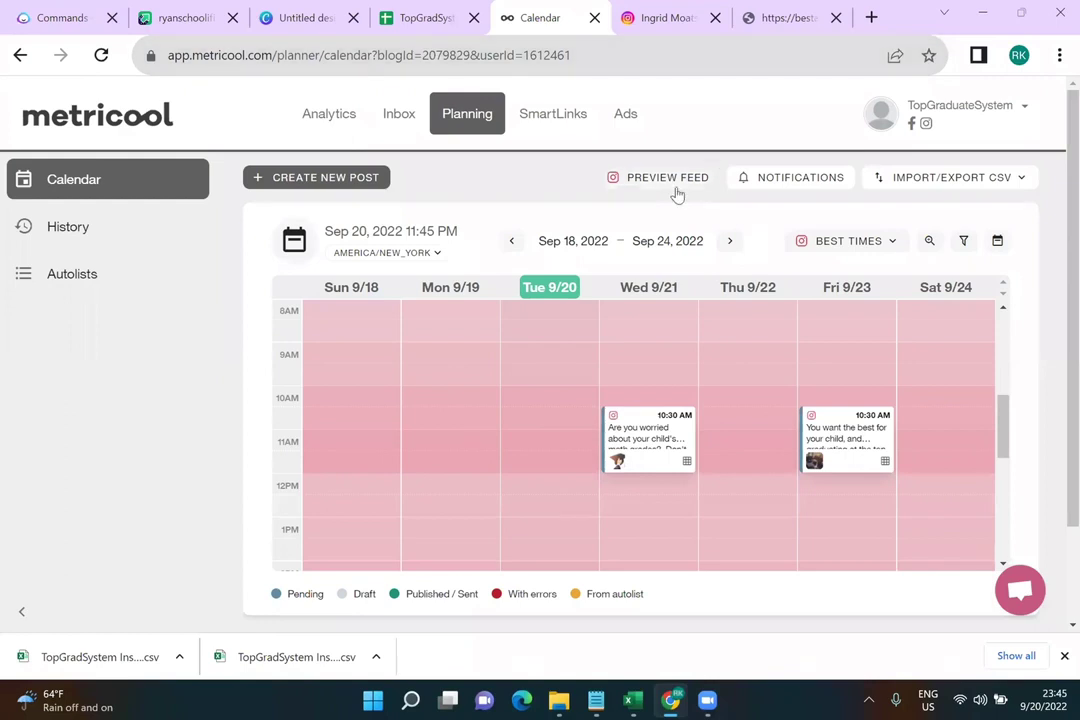
pyautogui.click(345, 111)
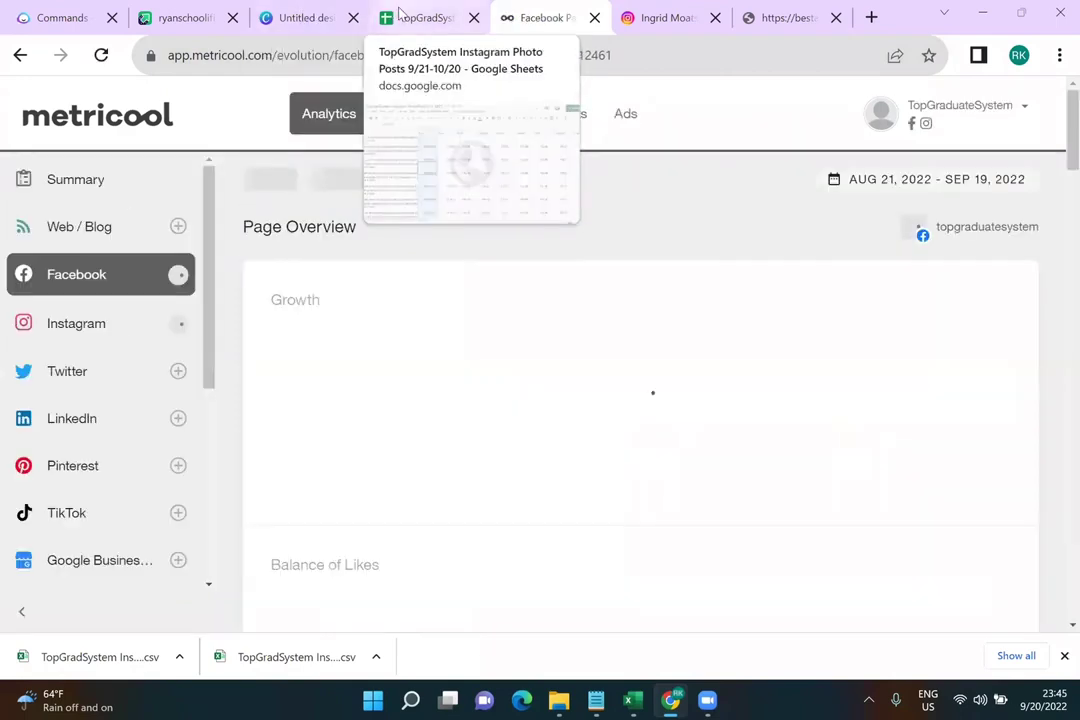
pyautogui.click(420, 17)
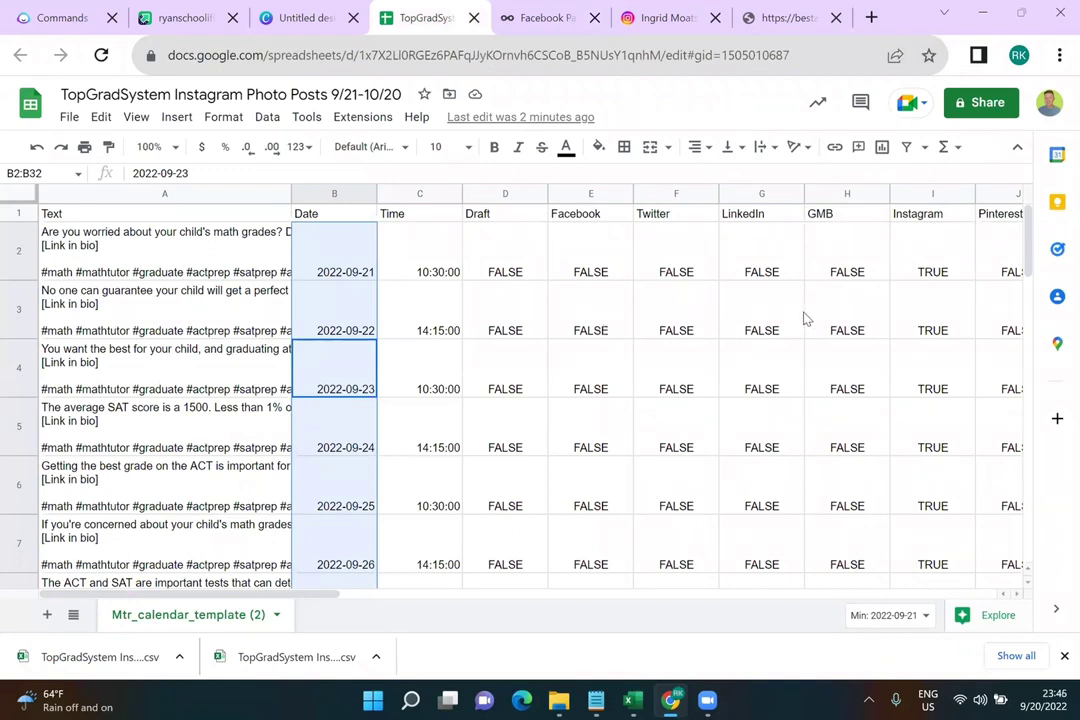
# Duplicate the Mtr_calendar_template (2) tab into Copy of Mtr_calendar_template (2)
pyautogui.rightClick(198, 617)
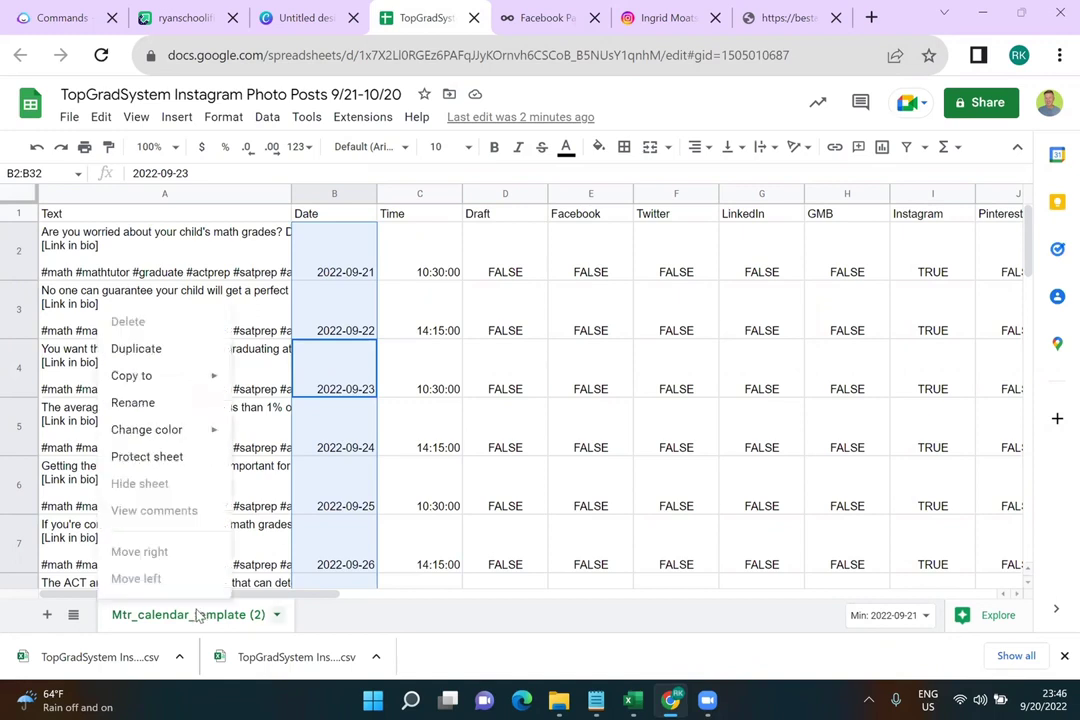
pyautogui.click(151, 362)
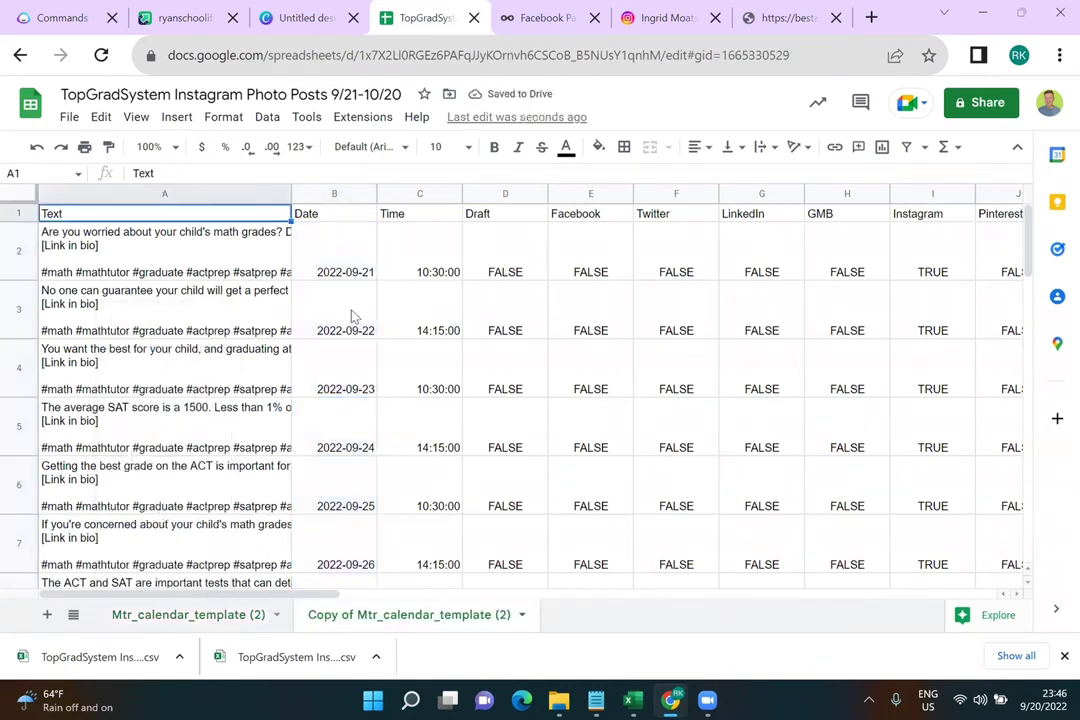
# Fill the Facebook column E2:E32 with TRUE
pyautogui.click(607, 268)
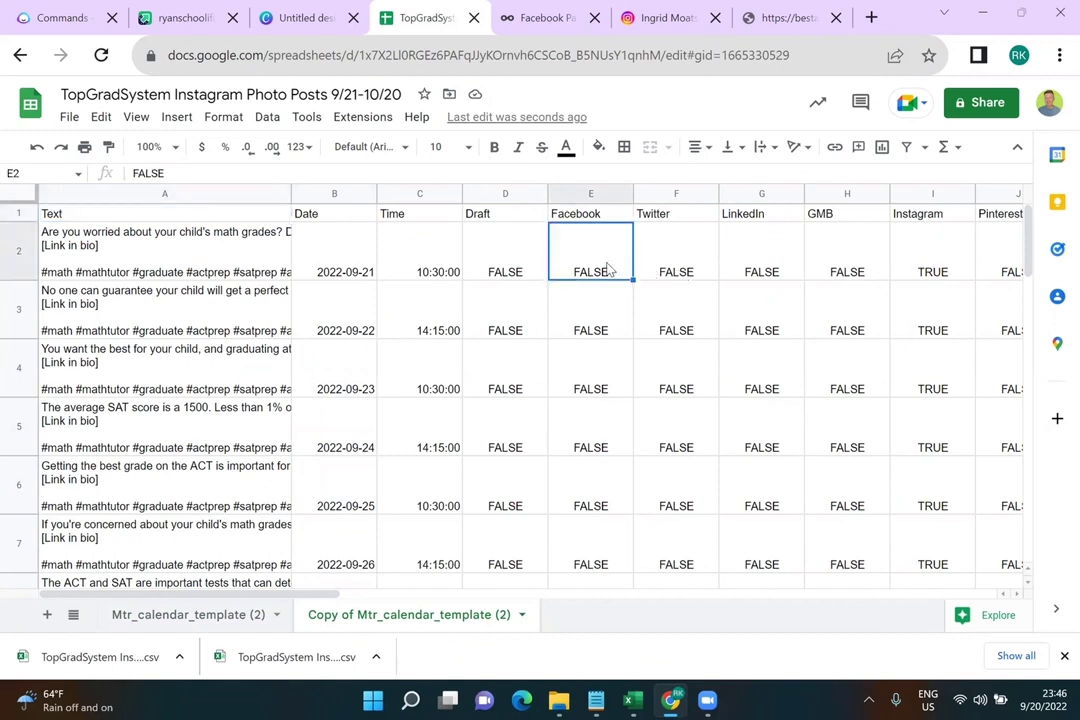
pyautogui.write('TRUE')
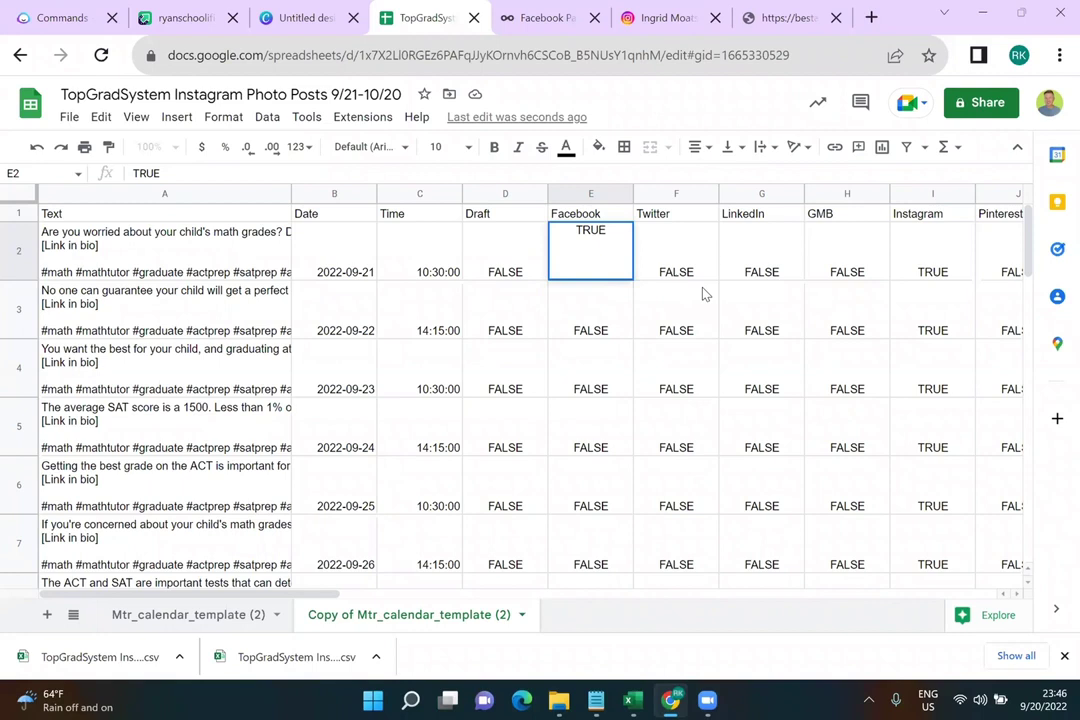
pyautogui.click(703, 293)
pyautogui.click(620, 272)
pyautogui.moveTo(632, 279); pyautogui.dragTo(605, 485)
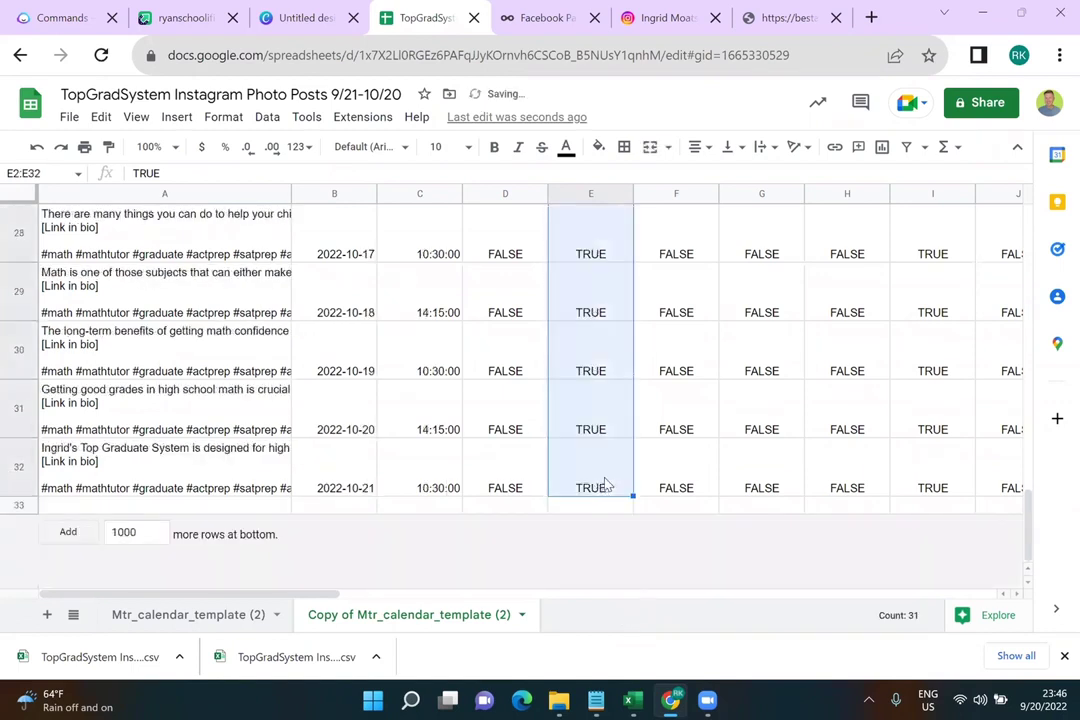
pyautogui.scroll(10, 636, 441)
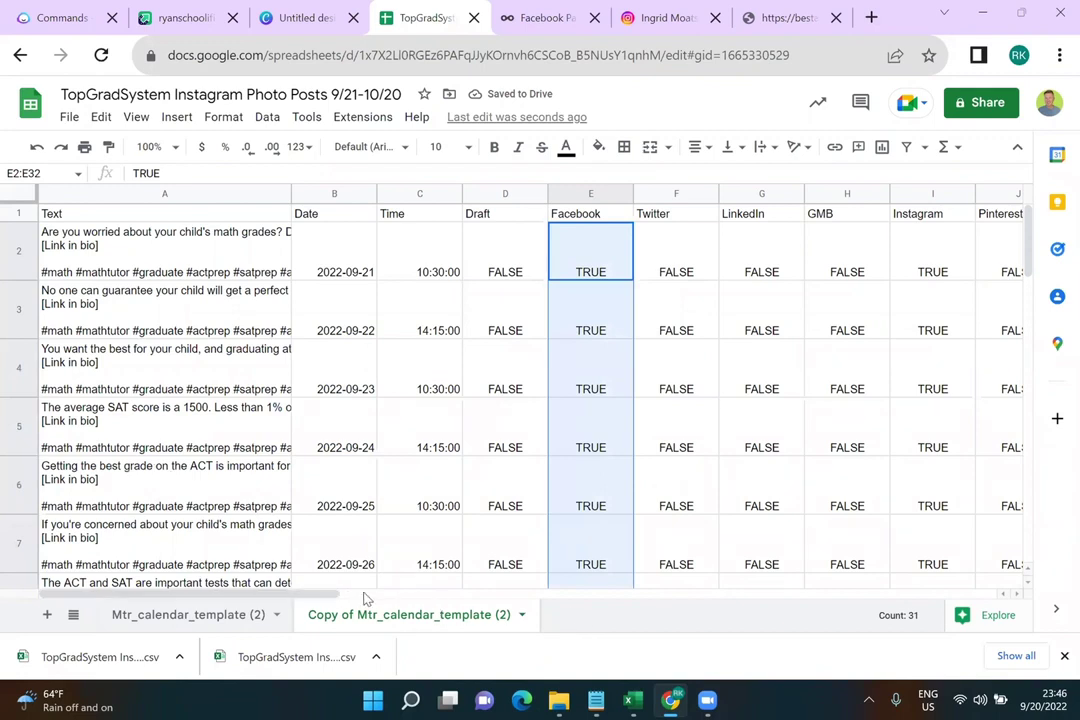
# Fill the Instagram column I2:I32 with FALSE
pyautogui.click(935, 274)
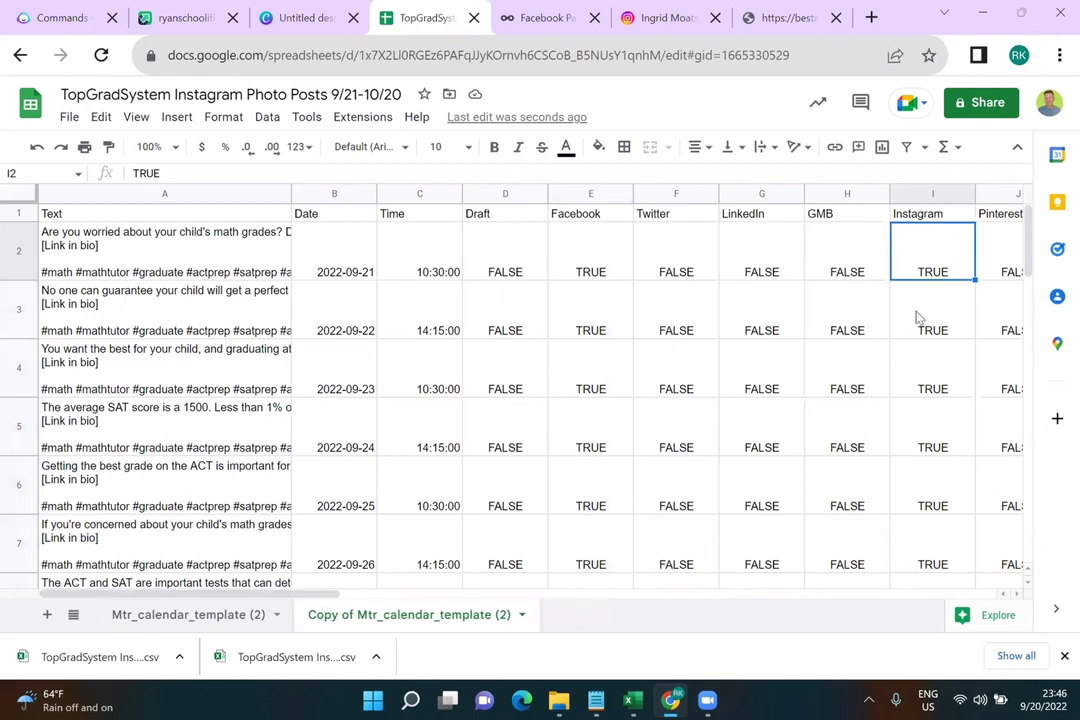
pyautogui.write('FALSE')
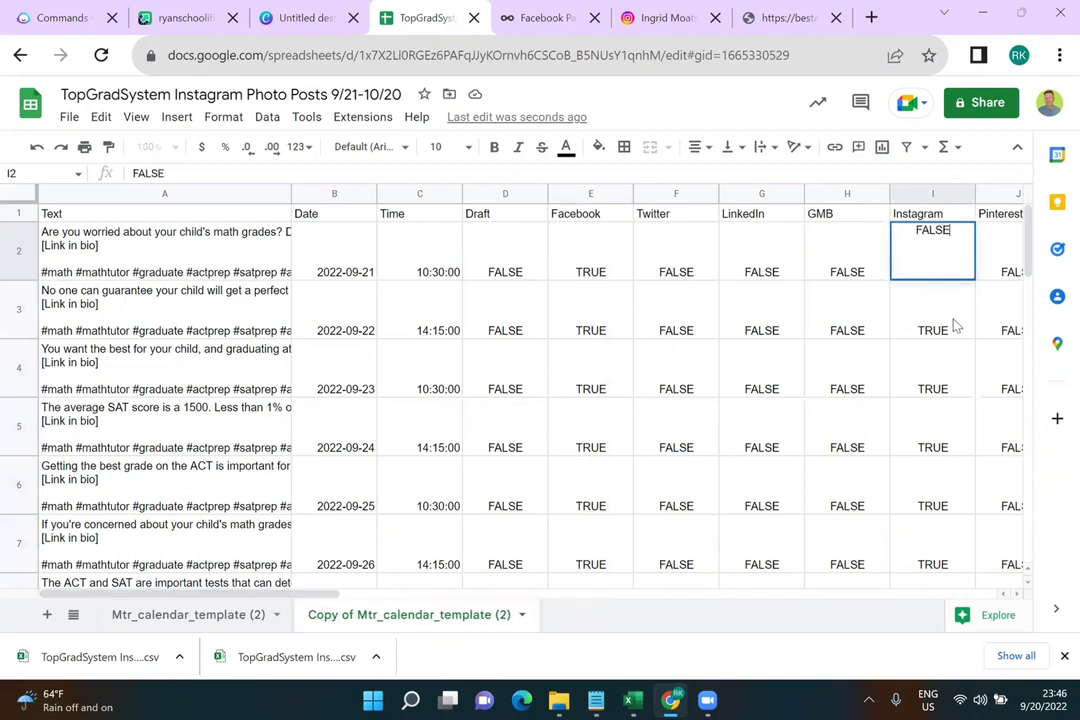
pyautogui.press('Return')
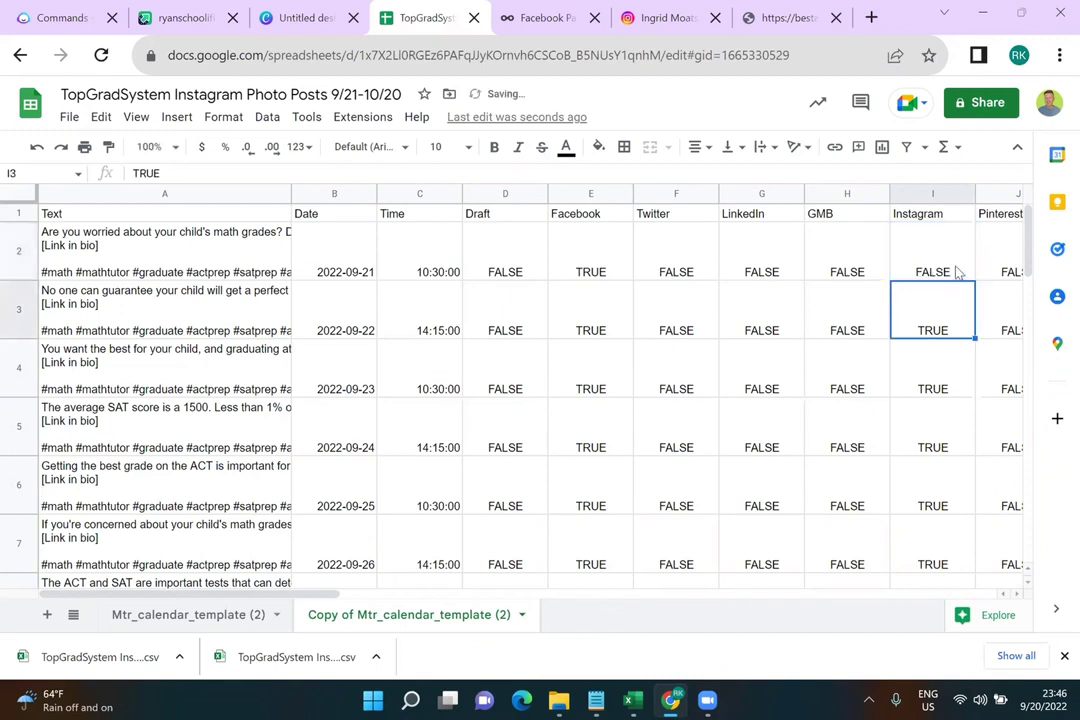
pyautogui.click(957, 272)
pyautogui.hotkey('ctrl', 'c')
pyautogui.moveTo(974, 279); pyautogui.dragTo(955, 489)
pyautogui.scroll(10, 955, 489)
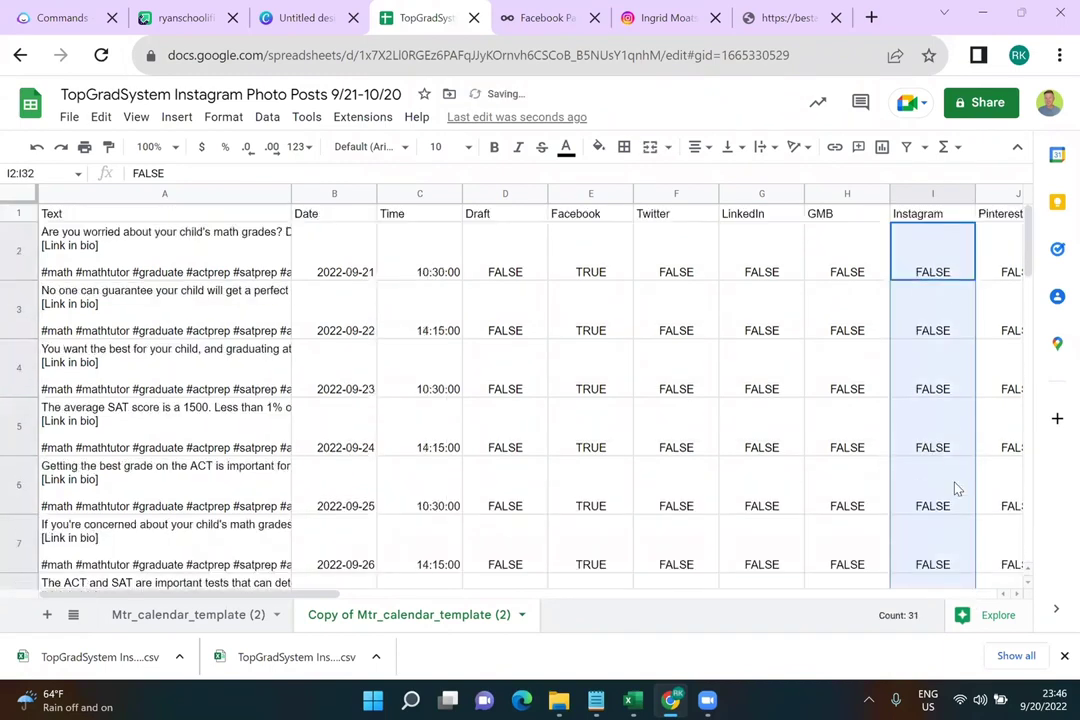
pyautogui.click(164, 250)
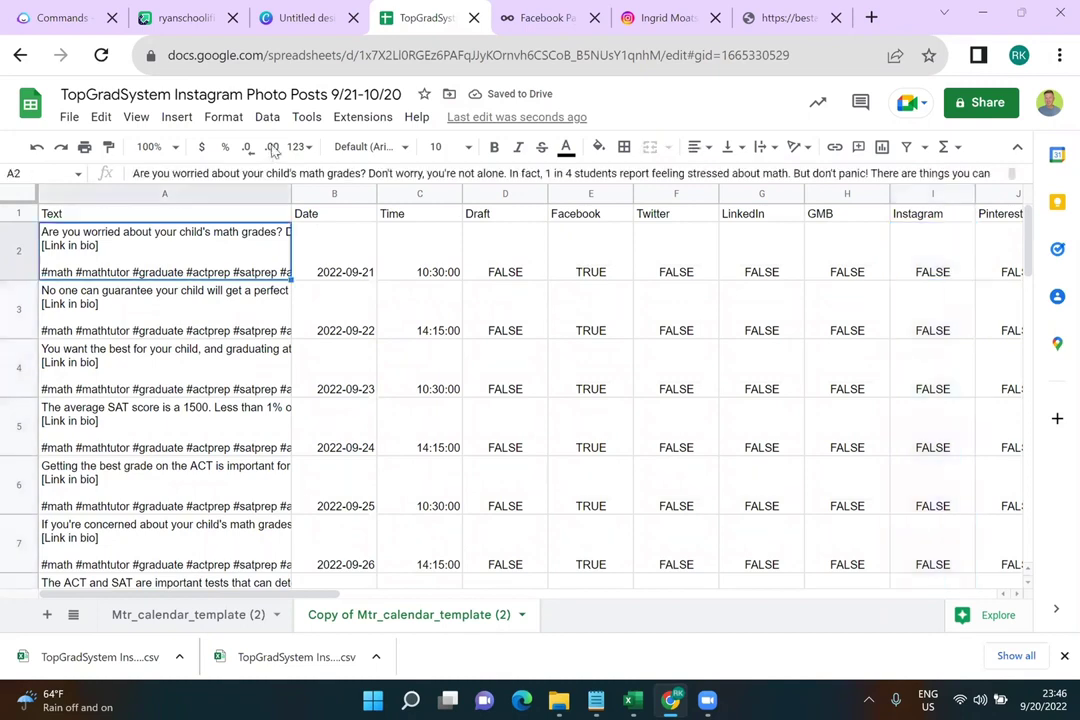
# With Power Tools, remove all text after [Link in bio] in post texts A3:A32
pyautogui.click(341, 118)
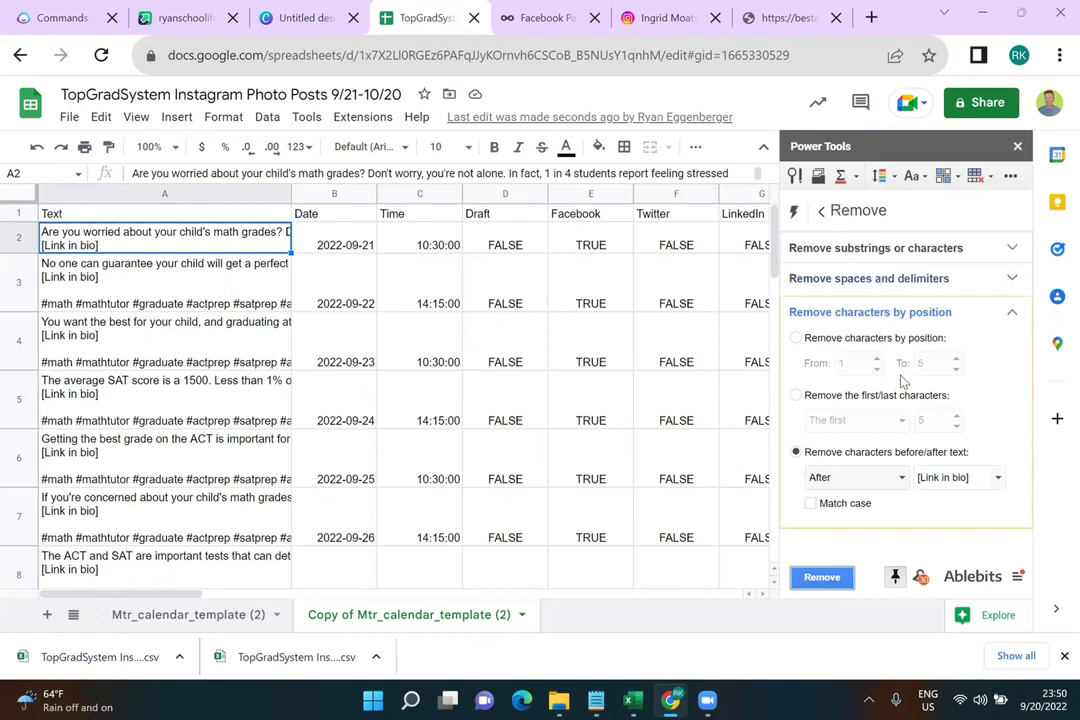
pyautogui.click(819, 214)
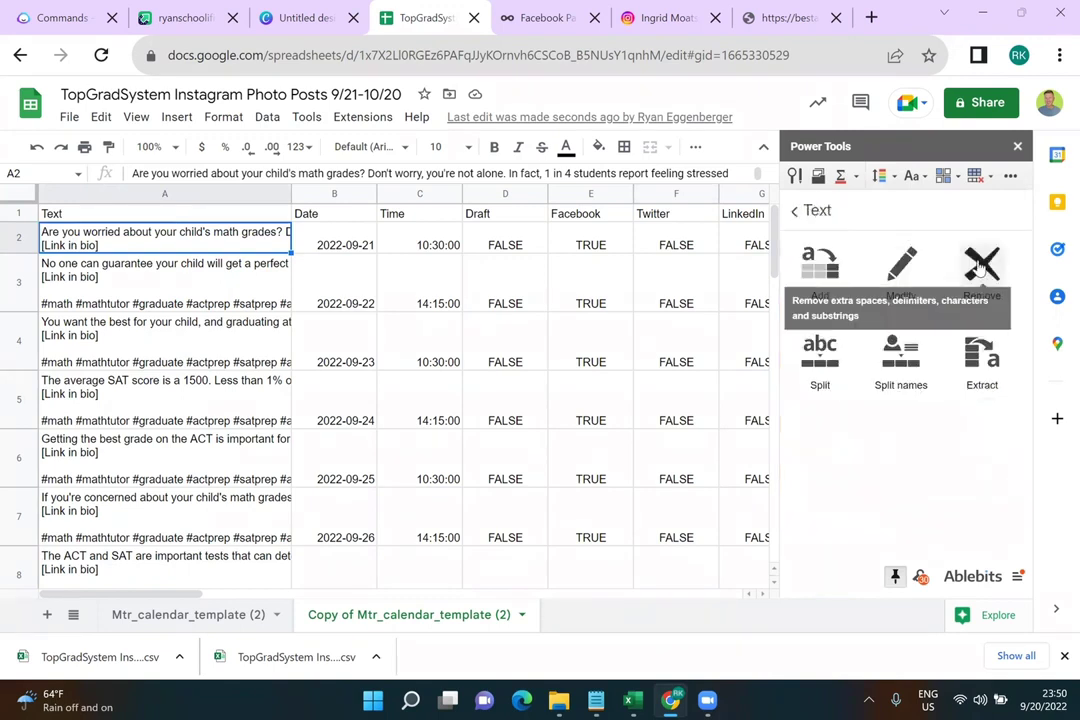
pyautogui.click(979, 268)
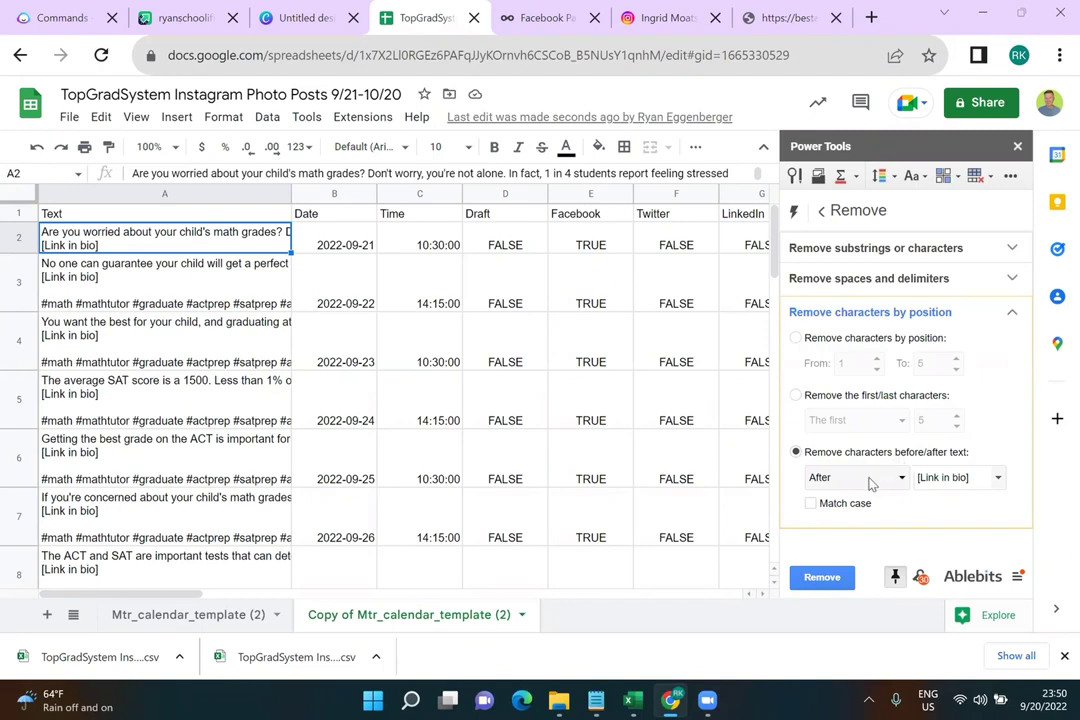
pyautogui.click(256, 283)
pyautogui.moveTo(256, 283); pyautogui.dragTo(190, 445)
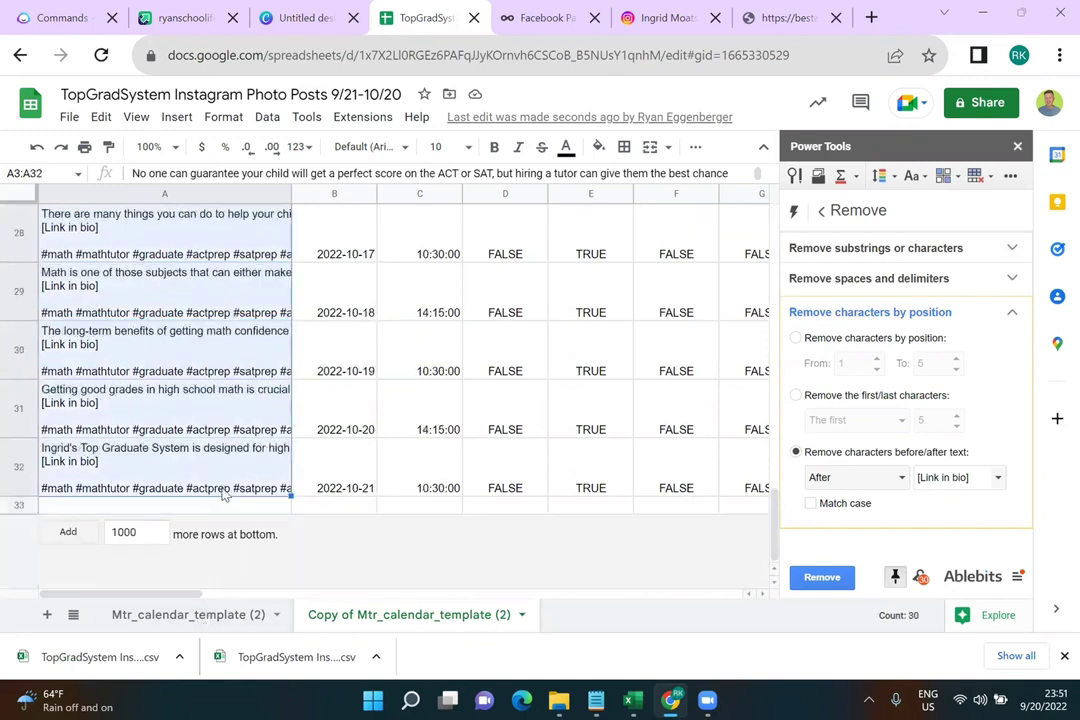
pyautogui.click(824, 578)
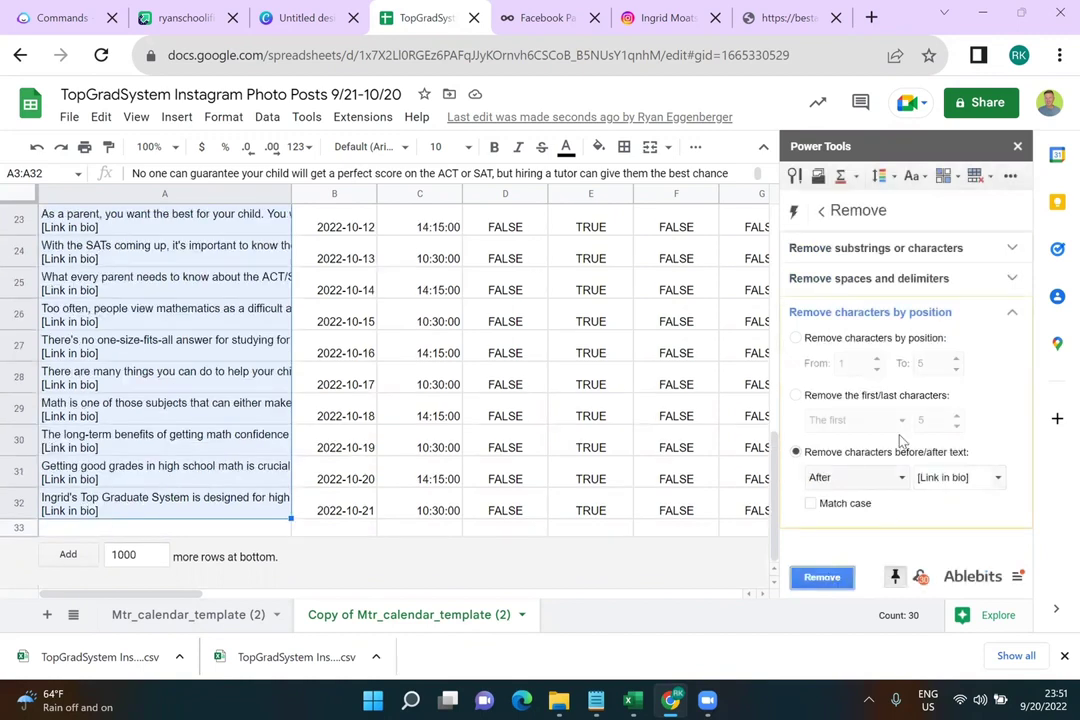
# Remove the substring [Link in bio] from the selected posts and close the Power Tools sidebar
pyautogui.click(904, 249)
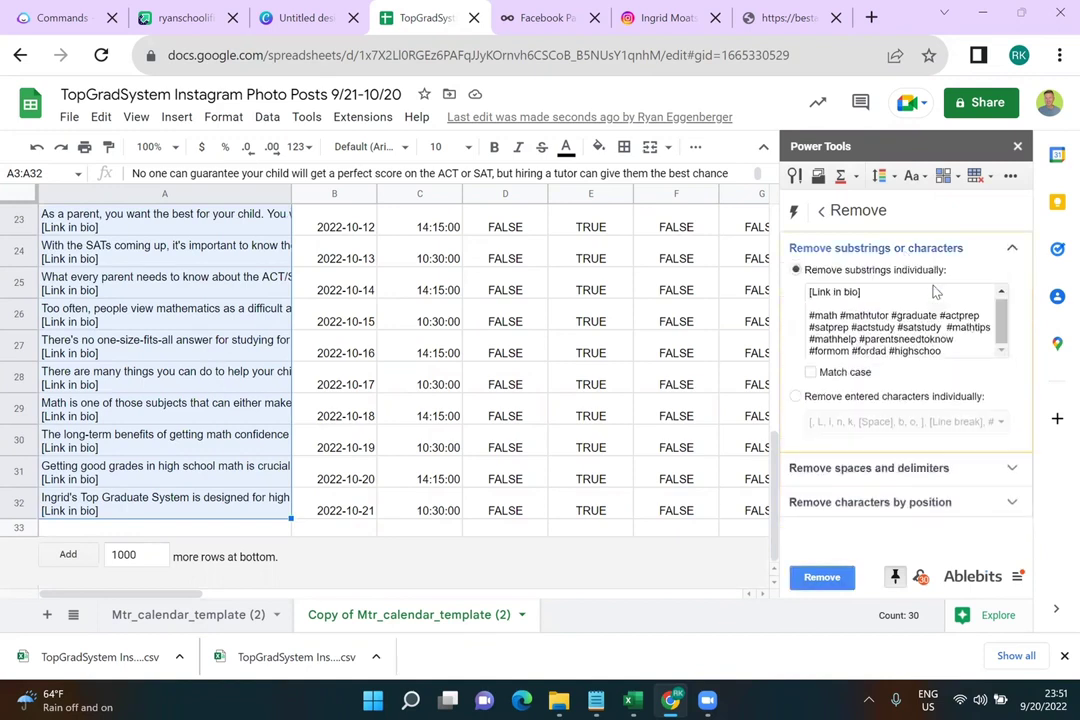
pyautogui.moveTo(963, 354); pyautogui.dragTo(812, 322)
pyautogui.press('BackSpace')
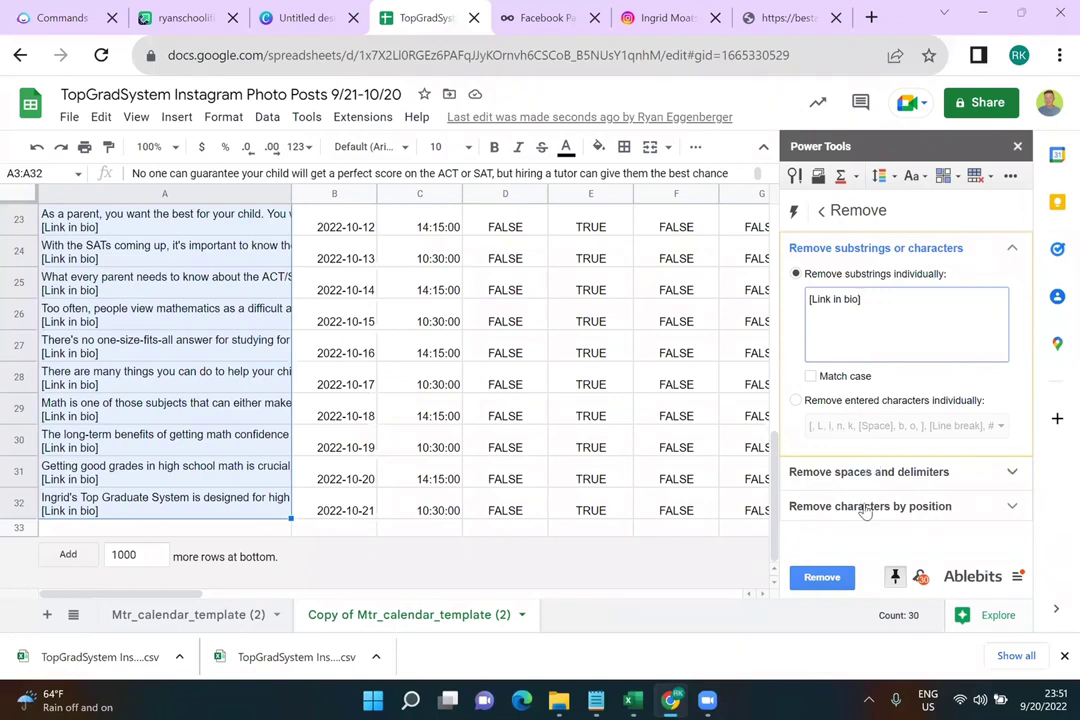
pyautogui.click(822, 578)
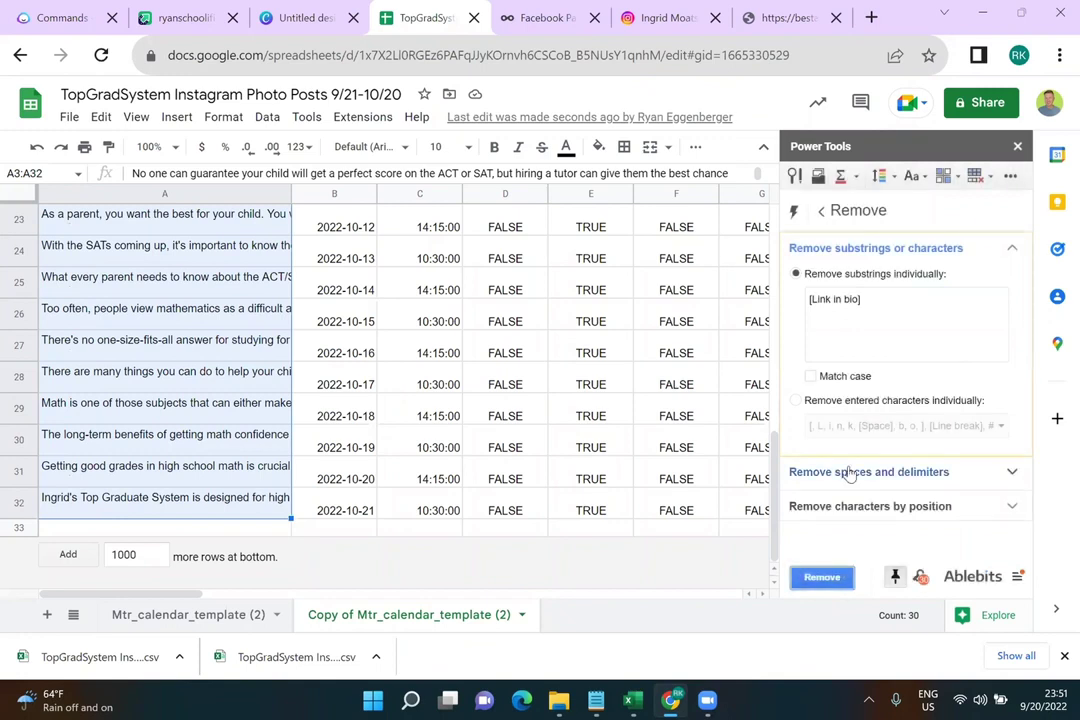
pyautogui.click(1018, 147)
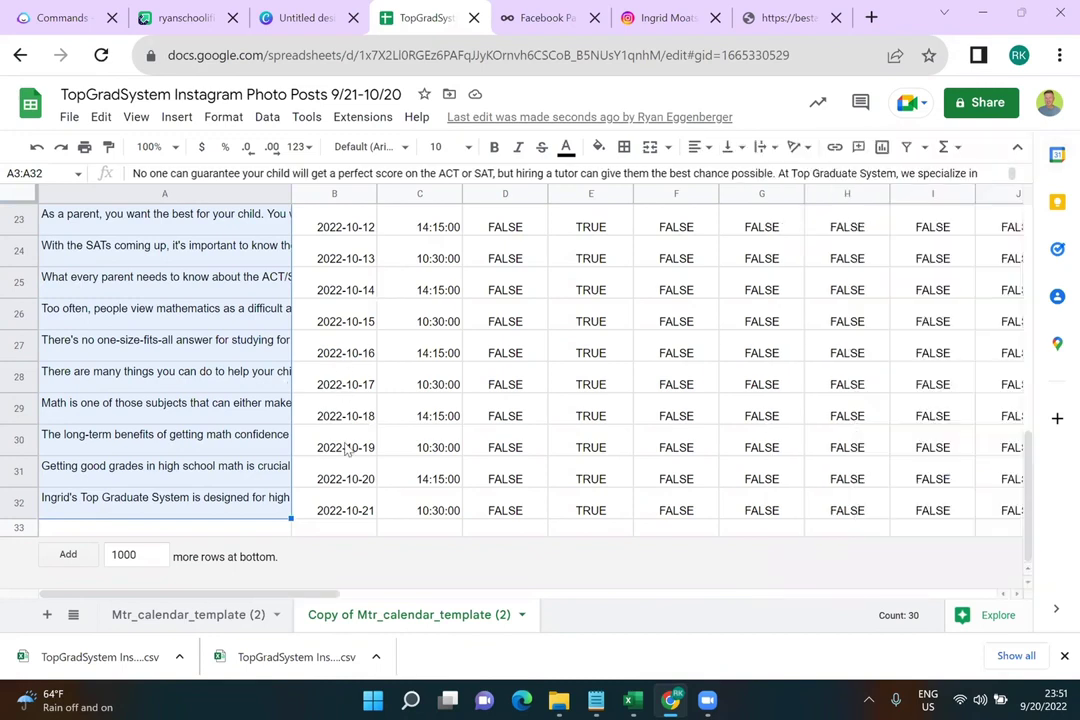
# Delete the POST values in cells Z2:Z30 of the Instagram Post Type column
pyautogui.moveTo(322, 598); pyautogui.dragTo(892, 574)
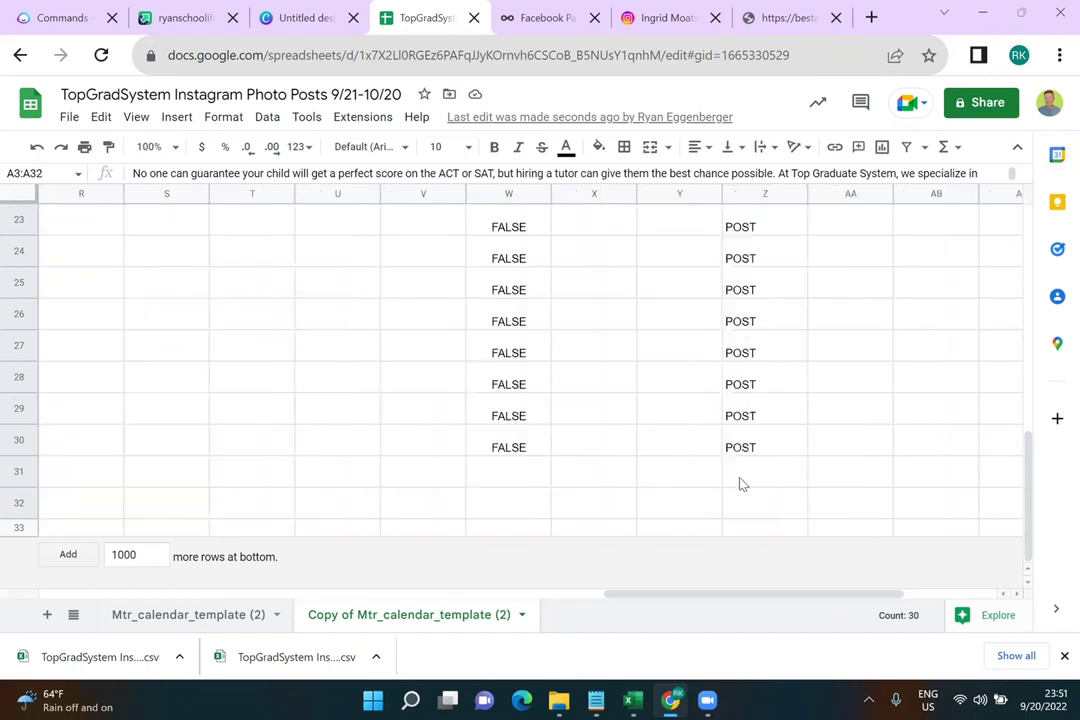
pyautogui.scroll(3, 741, 483)
pyautogui.scroll(5, 741, 483)
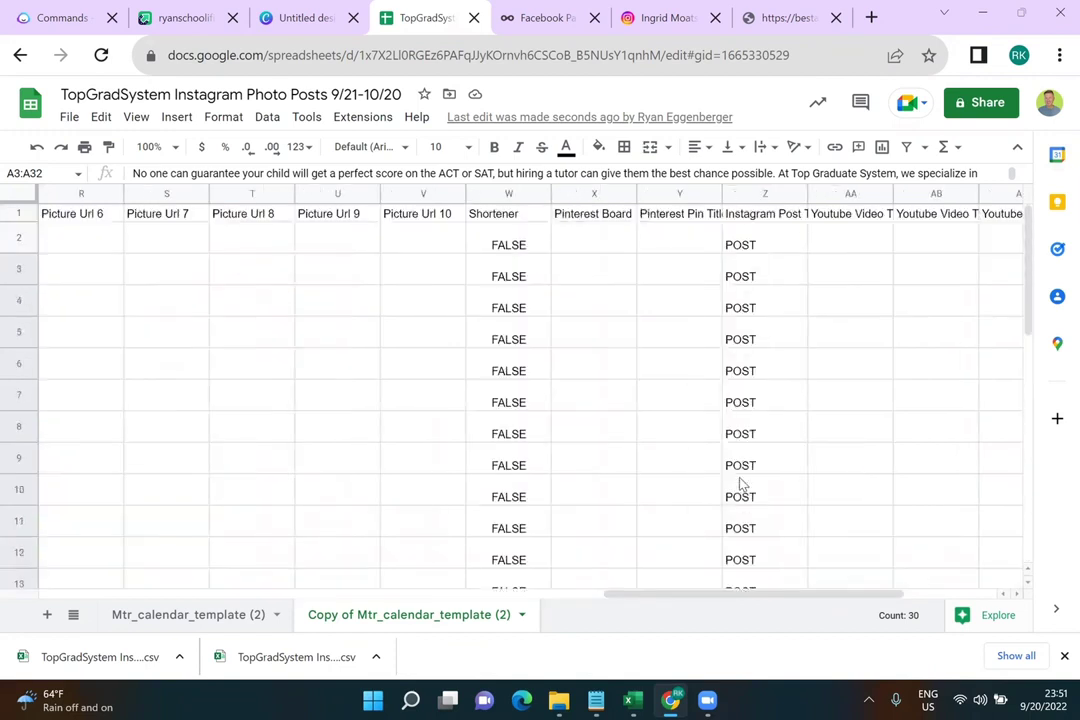
pyautogui.click(790, 231)
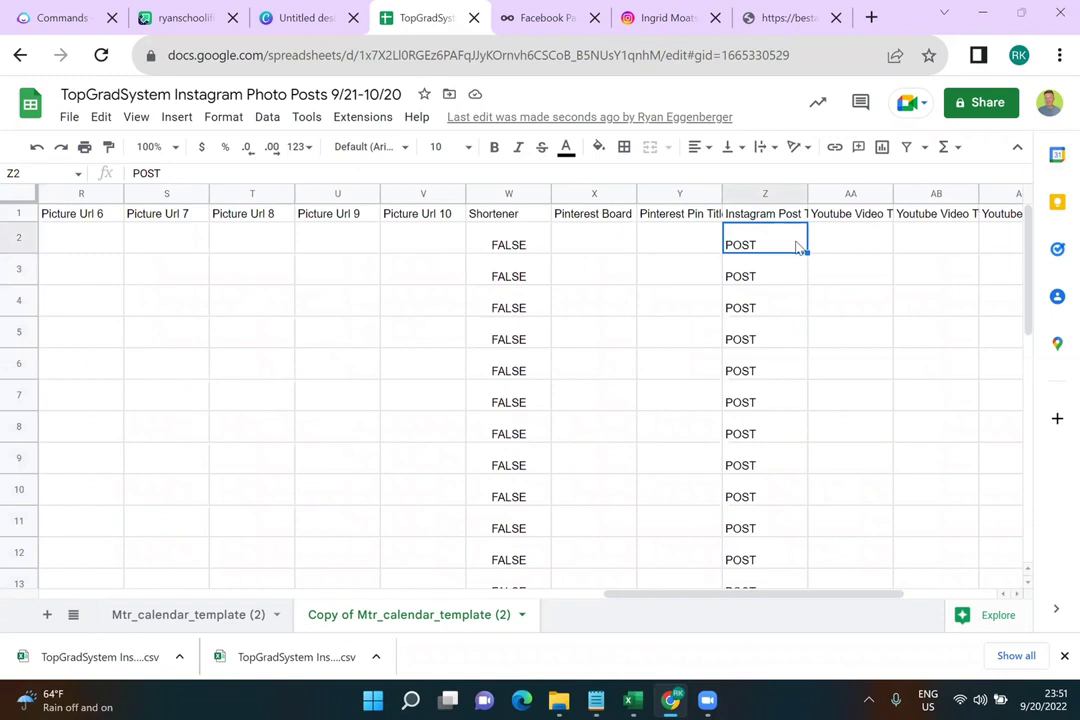
pyautogui.press('Delete')
pyautogui.moveTo(795, 241); pyautogui.dragTo(762, 457)
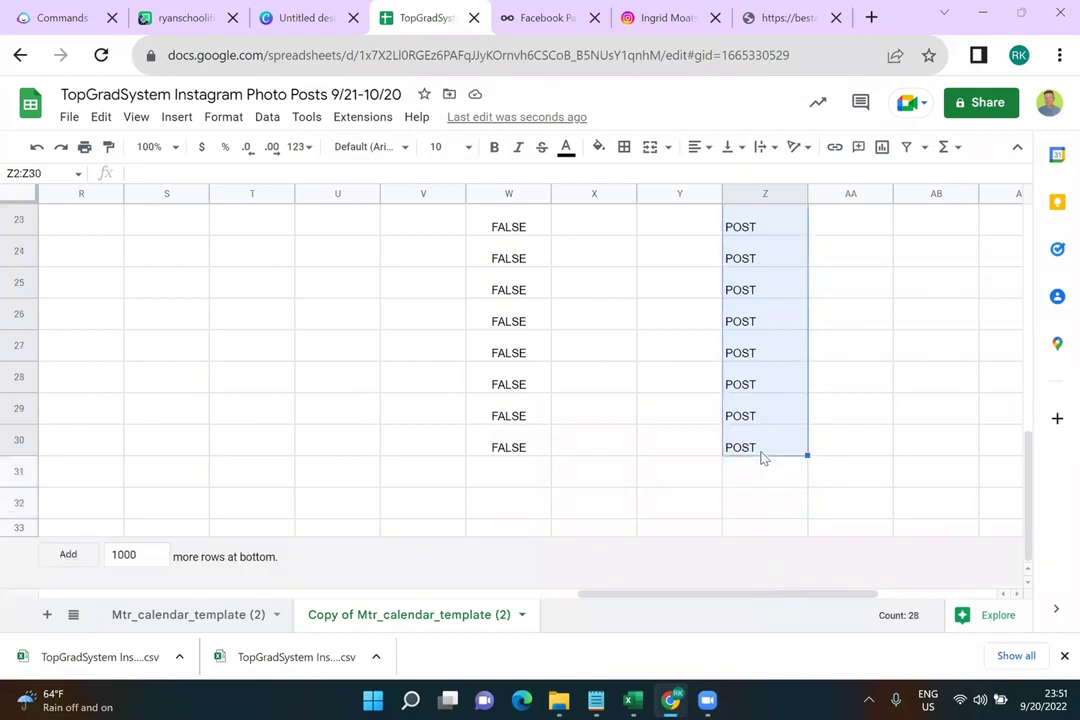
pyautogui.press('Delete')
pyautogui.scroll(7, 762, 457)
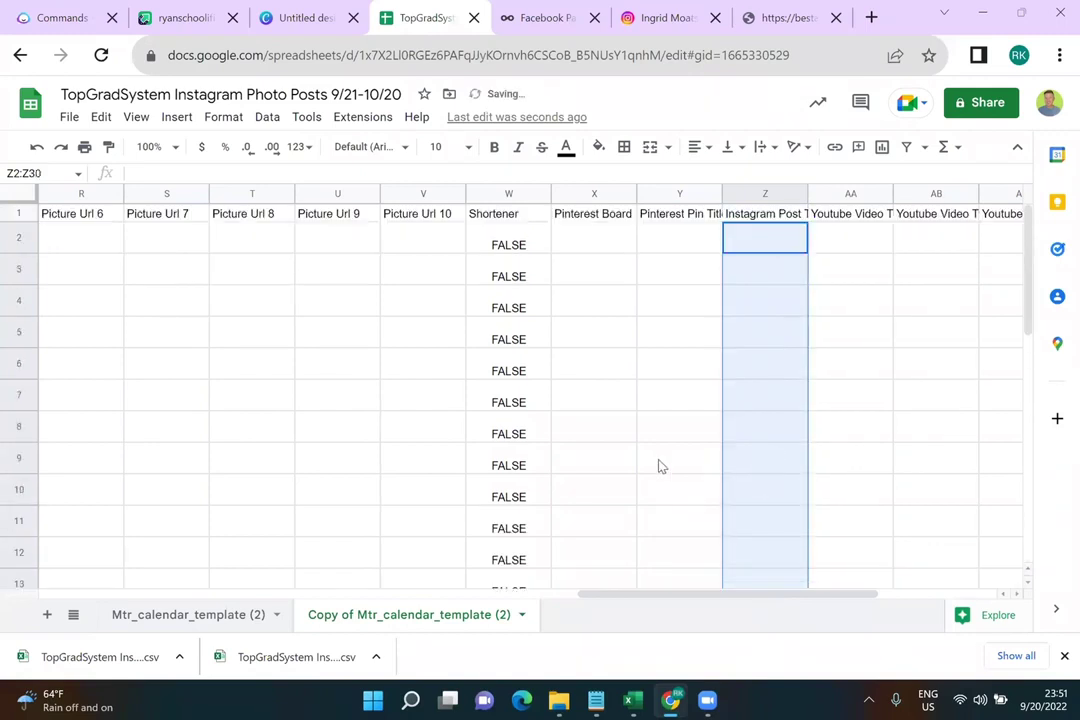
pyautogui.hscroll(5, 659, 466)
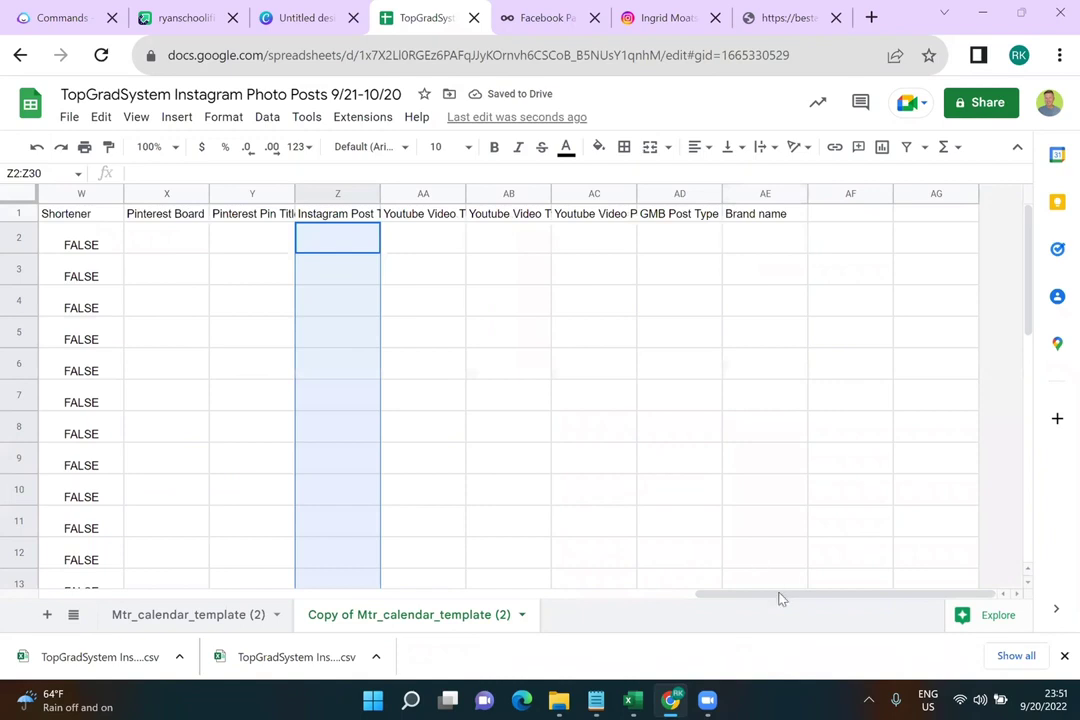
pyautogui.moveTo(781, 598); pyautogui.dragTo(195, 517)
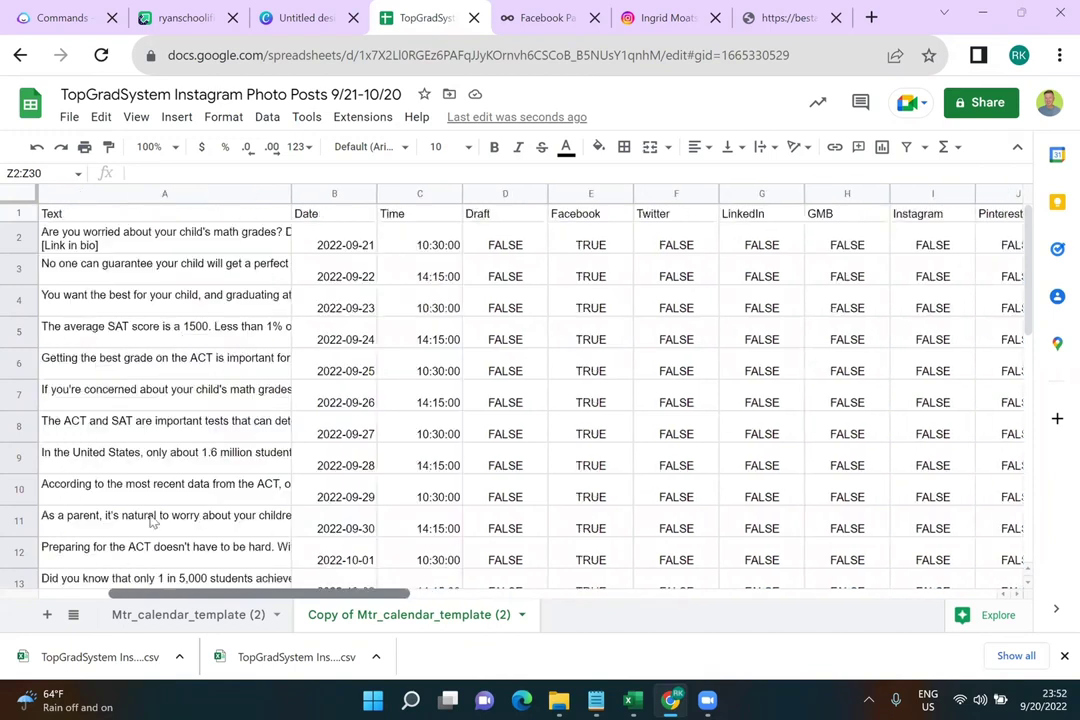
# Rename the spreadsheet to TopGradSystem Facebook Photo Posts 9/21-10/20
pyautogui.click(255, 95)
pyautogui.press('BackSpace')
pyautogui.press('BackSpace')
pyautogui.press('BackSpace')
pyautogui.press('BackSpace')
pyautogui.press('BackSpace')
pyautogui.press('BackSpace')
pyautogui.press('BackSpace')
pyautogui.press('BackSpace')
pyautogui.press('BackSpace')
pyautogui.write('Facebook')
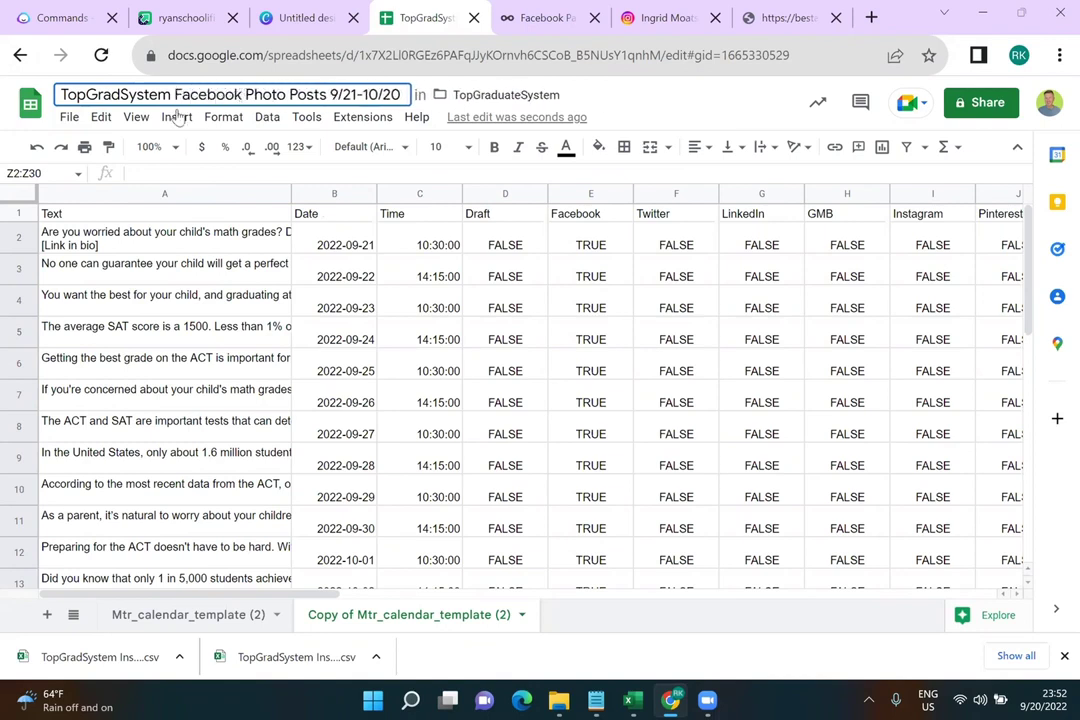
pyautogui.click(71, 118)
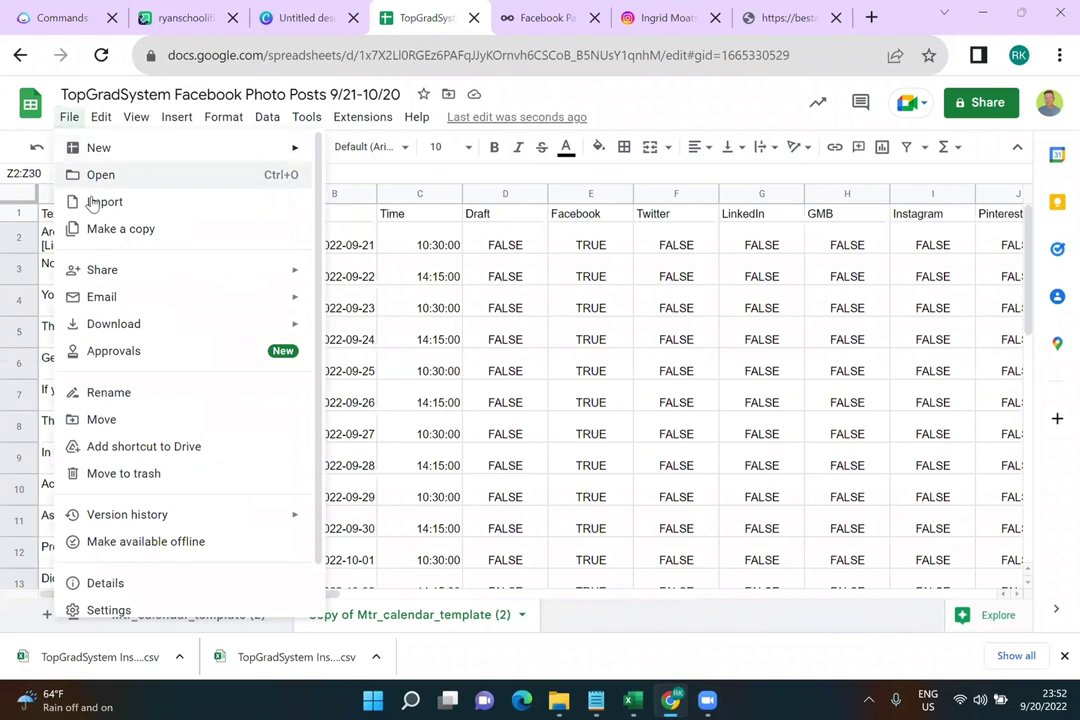
# Download the sheet as a CSV file and return to Metricool's Facebook analytics page
pyautogui.moveTo(288, 326)
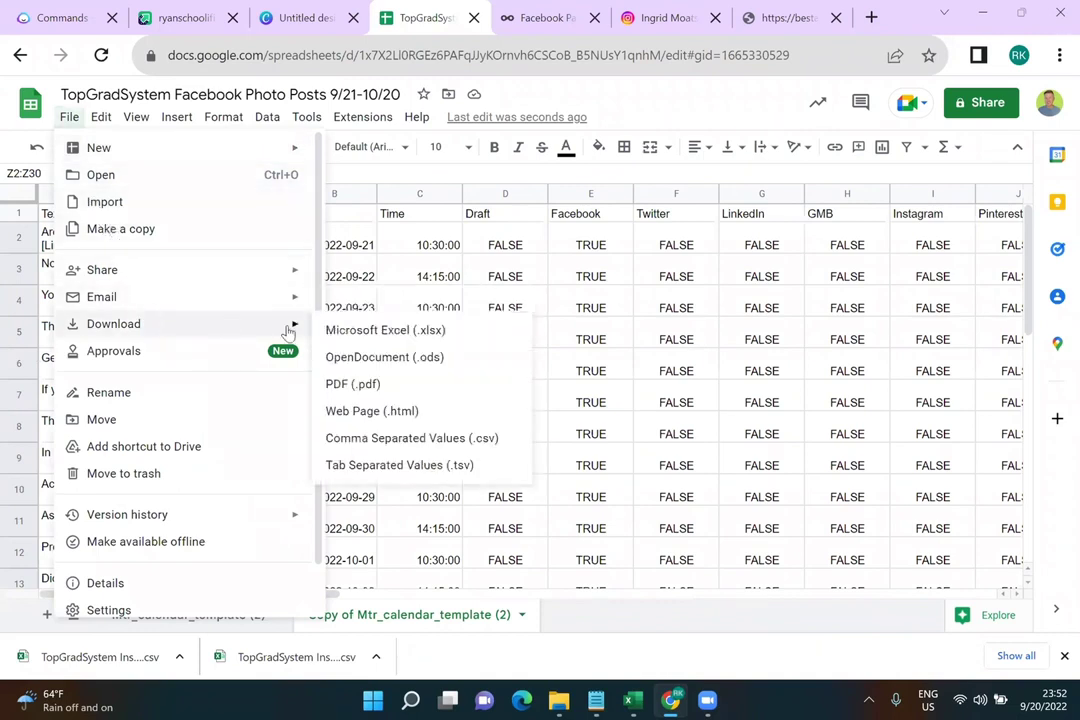
pyautogui.click(390, 440)
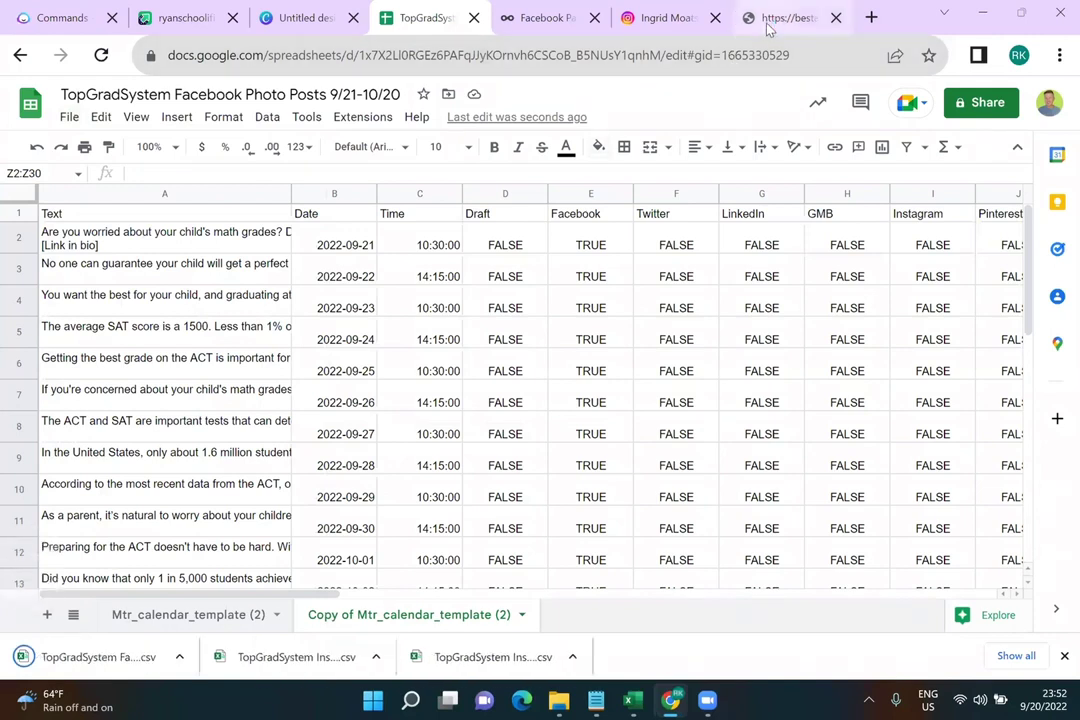
pyautogui.click(768, 20)
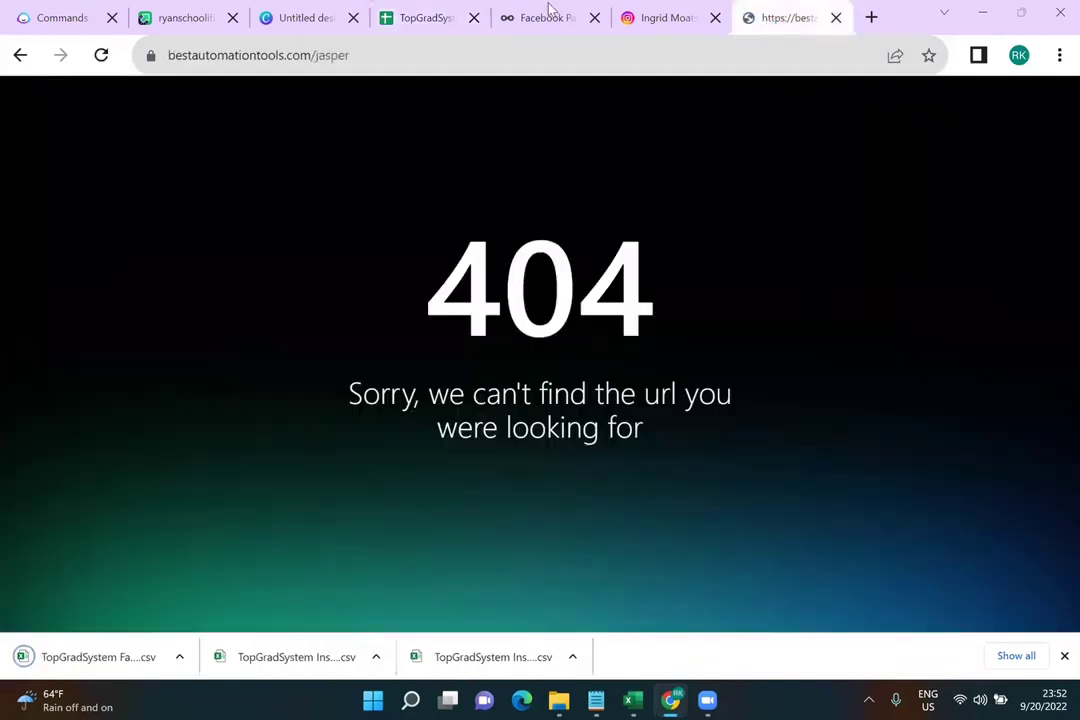
pyautogui.click(546, 12)
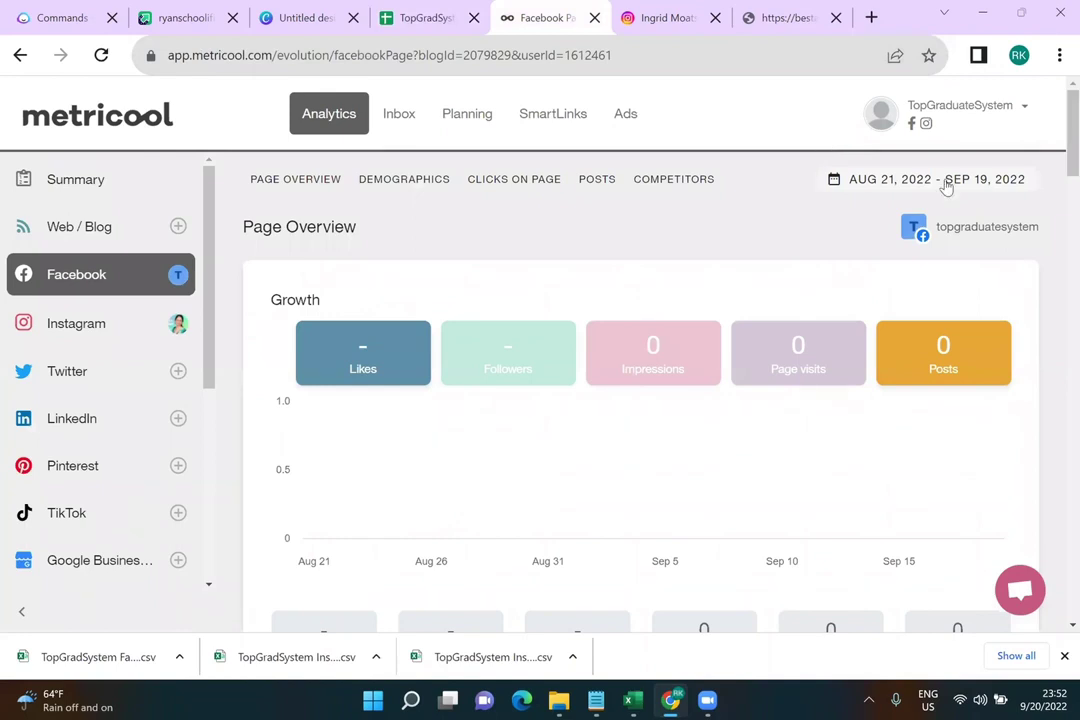
# Import all 31 posts from the Facebook Photo Posts CSV into the Planning calendar
pyautogui.click(467, 114)
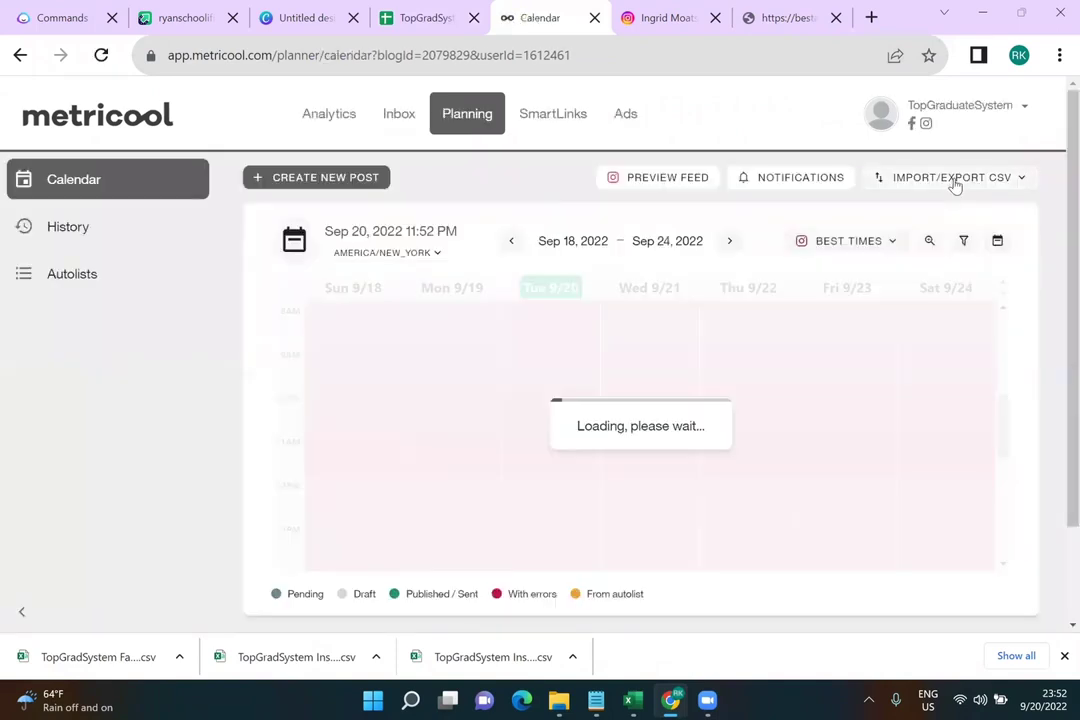
pyautogui.click(953, 180)
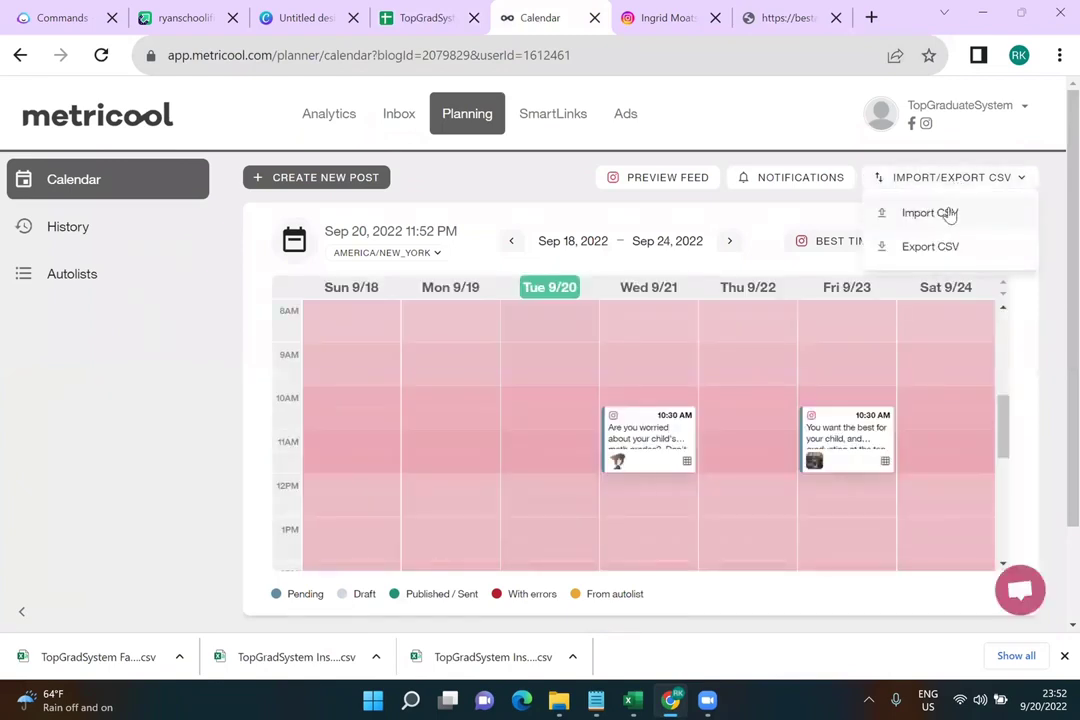
pyautogui.click(929, 213)
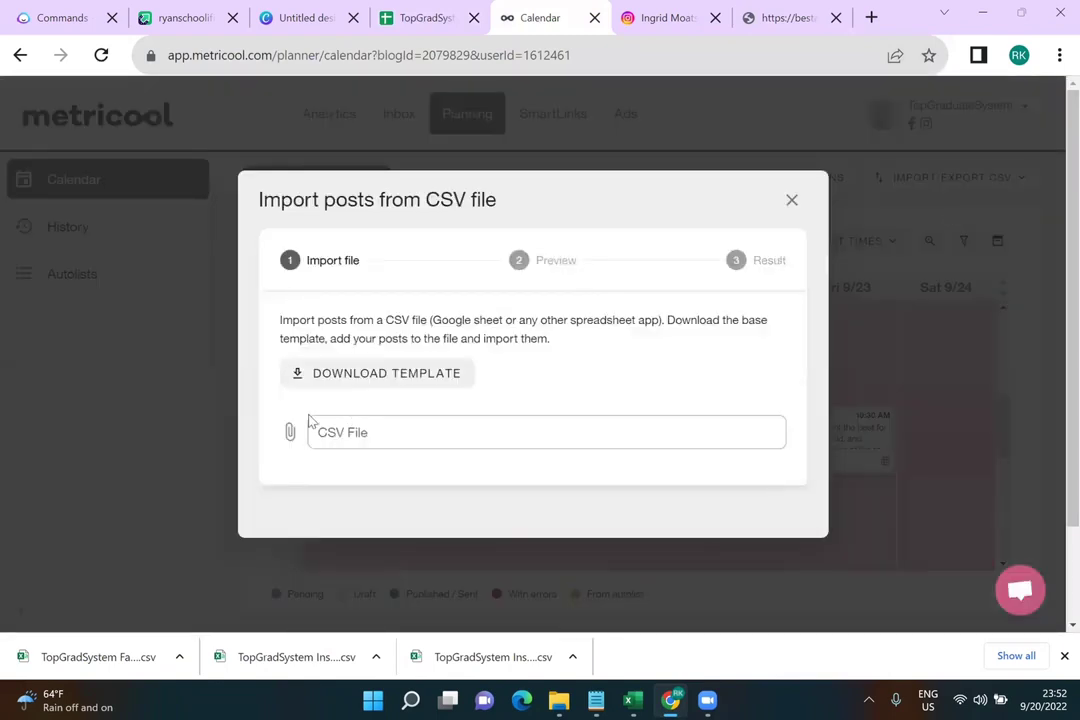
pyautogui.click(292, 432)
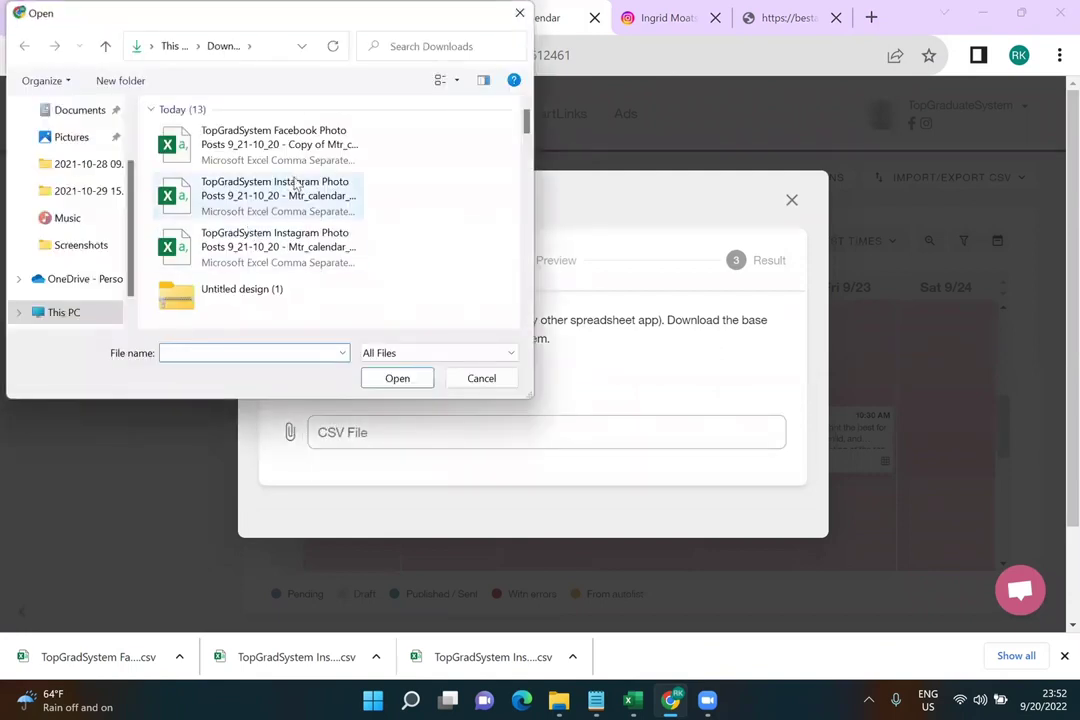
pyautogui.click(310, 147)
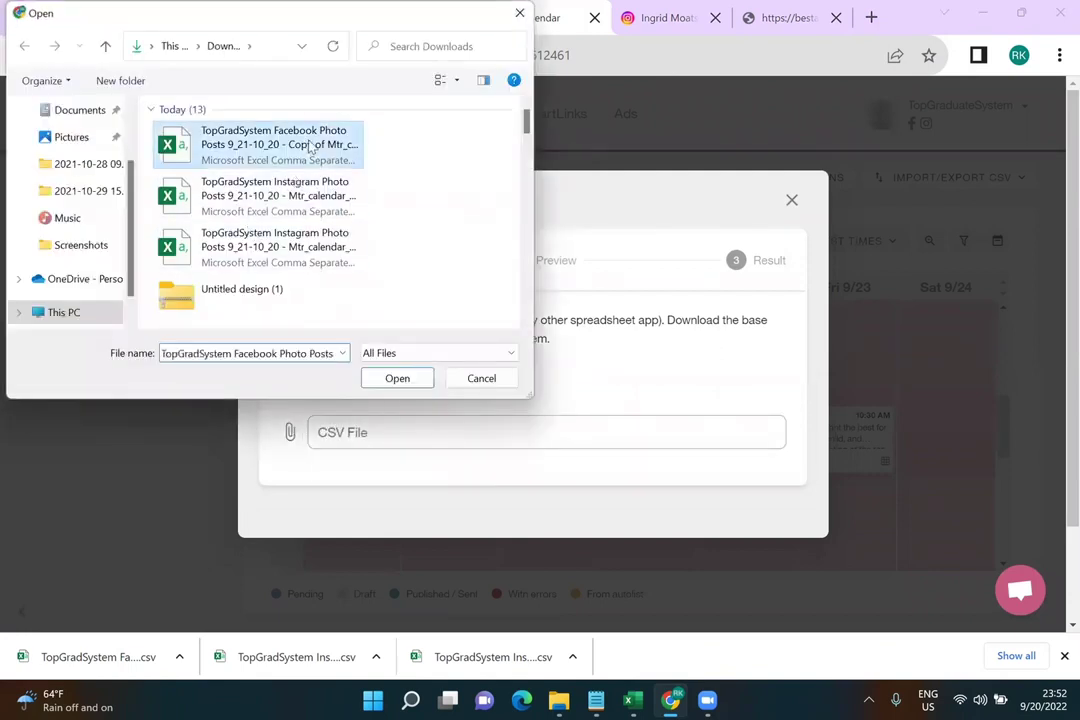
pyautogui.click(397, 378)
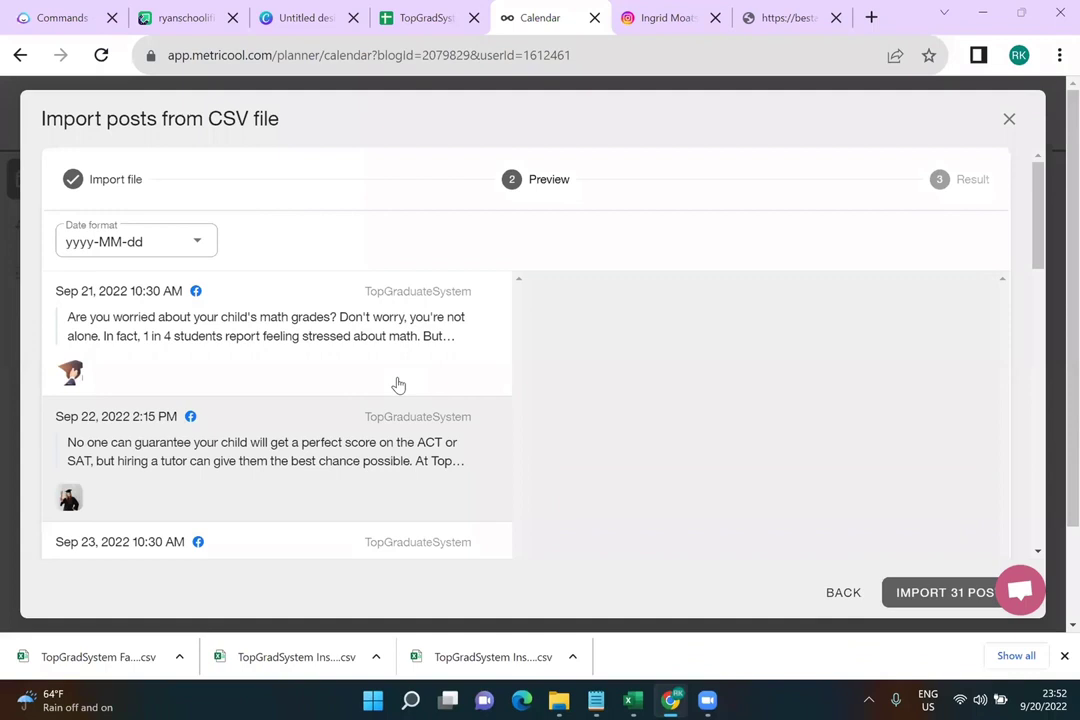
pyautogui.click(935, 588)
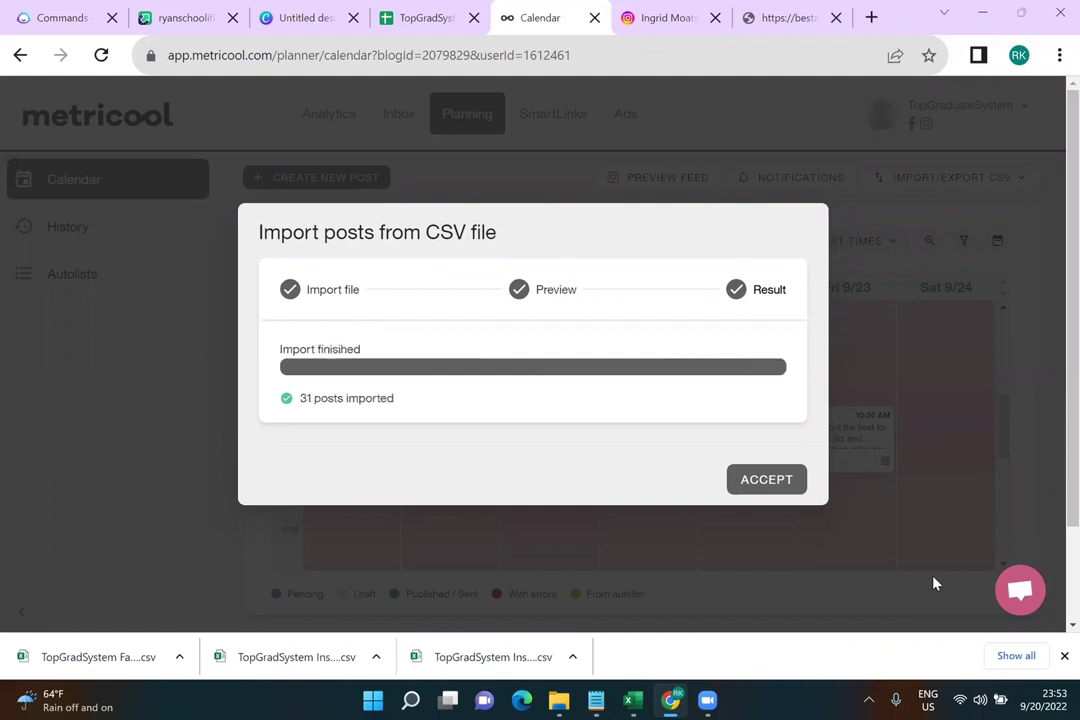
pyautogui.click(775, 478)
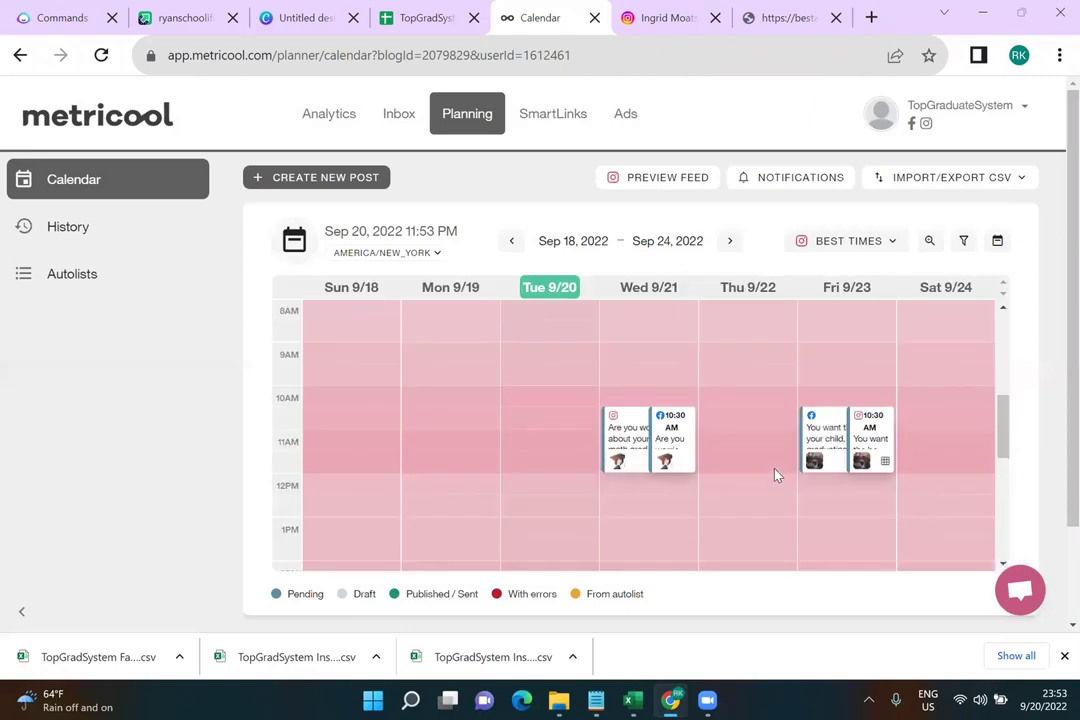
# Switch the Best Times shading from Facebook to Instagram
pyautogui.click(826, 244)
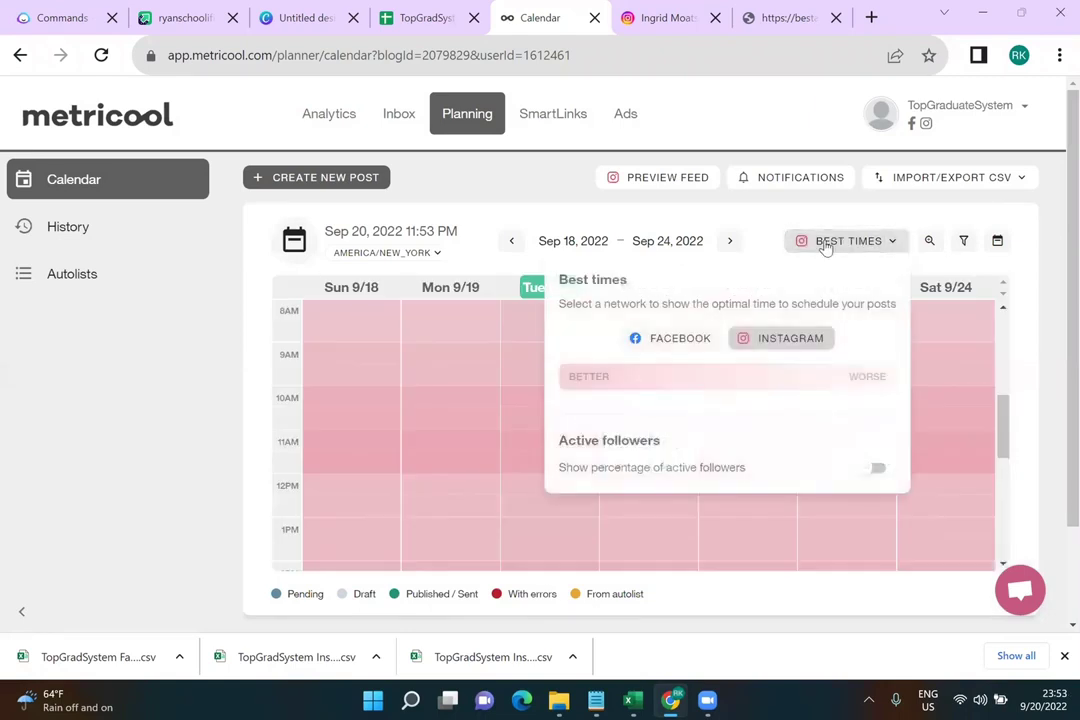
pyautogui.click(826, 244)
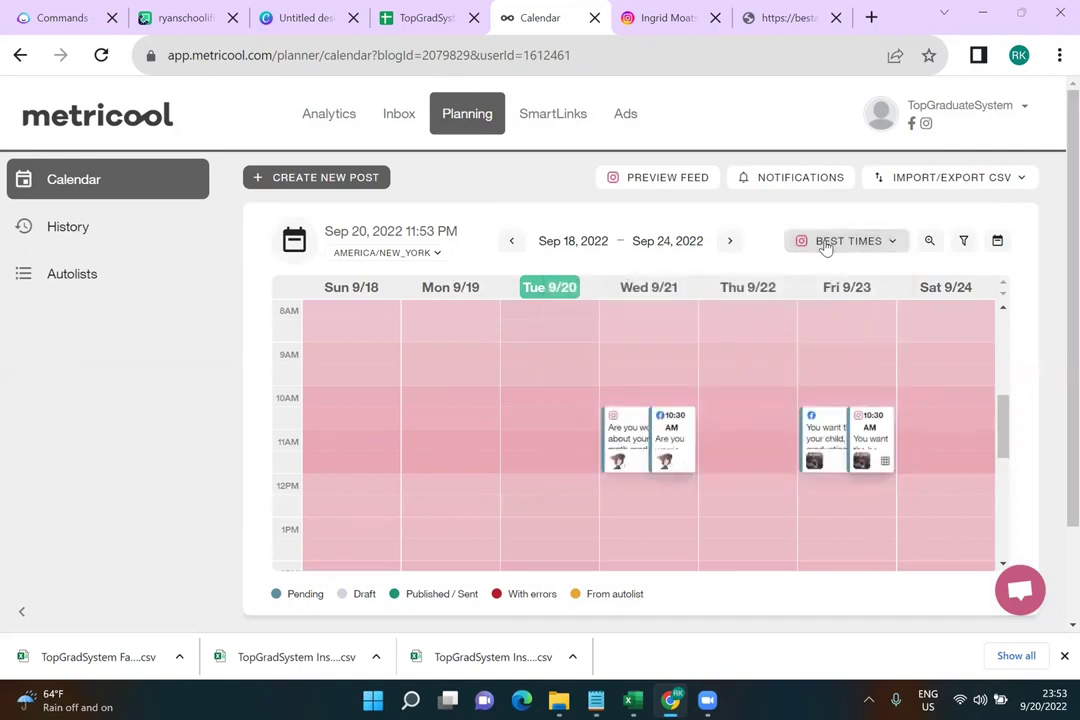
pyautogui.scroll(-3, 745, 511)
pyautogui.scroll(3, 744, 505)
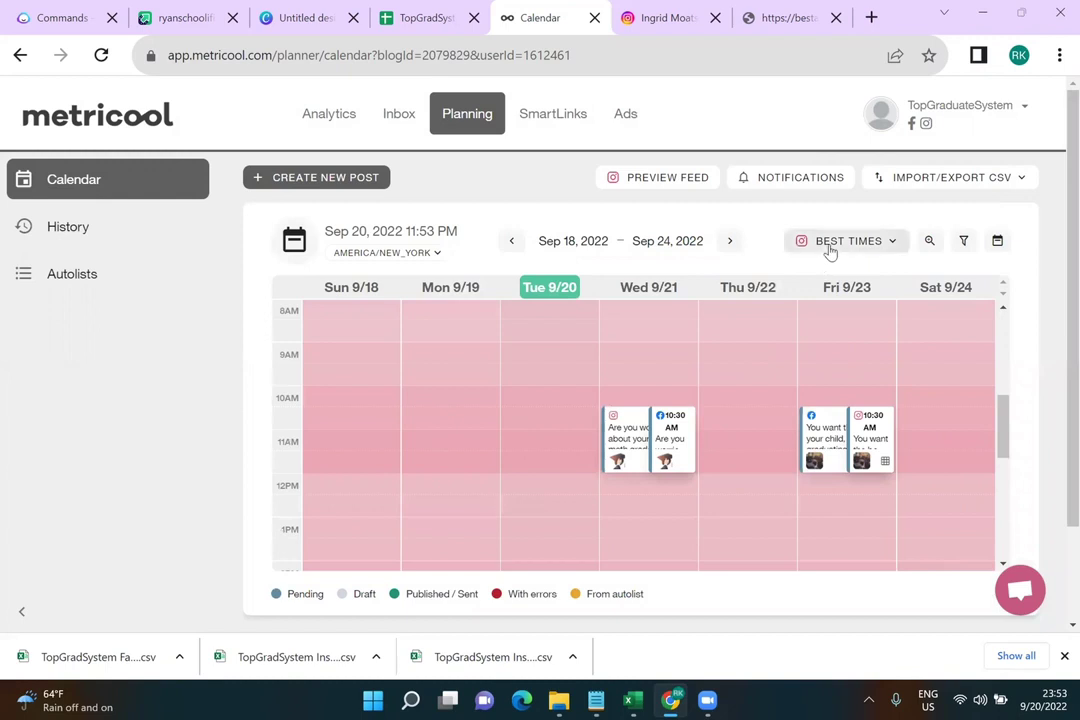
pyautogui.click(828, 245)
pyautogui.click(686, 339)
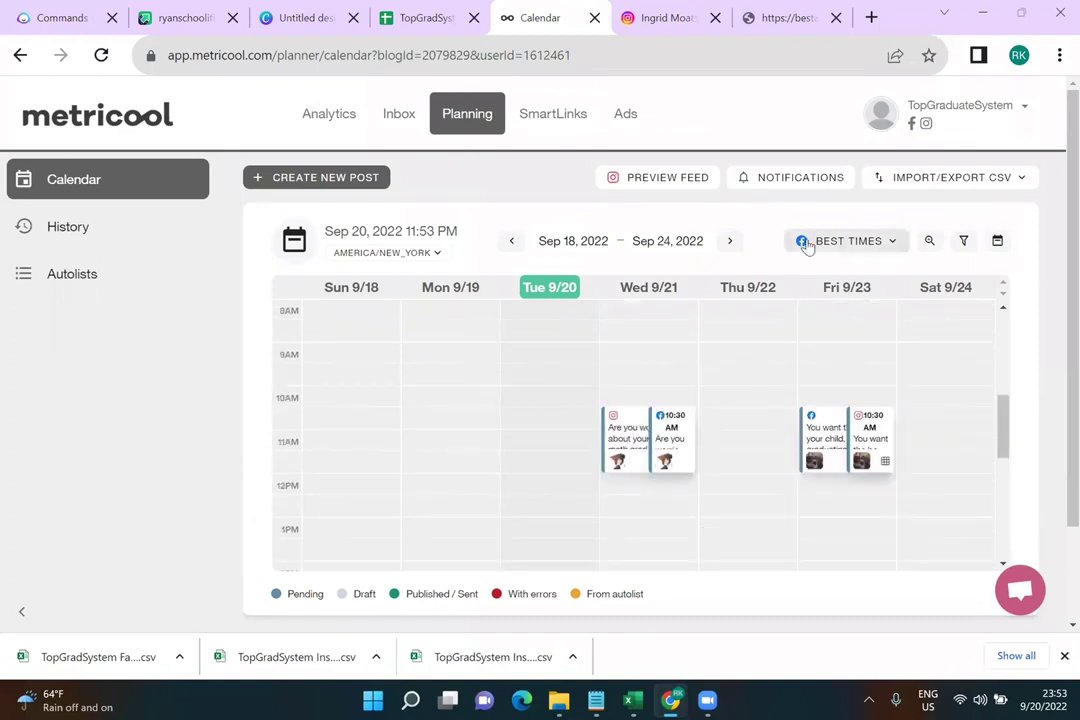
pyautogui.click(806, 245)
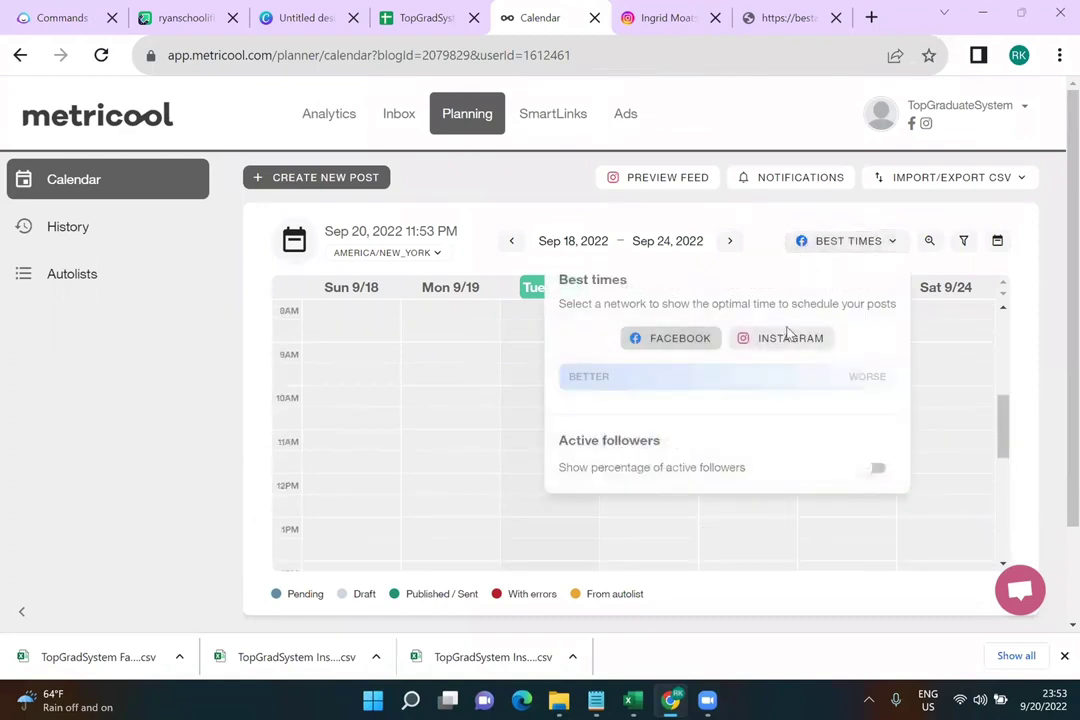
pyautogui.click(790, 338)
# Move Instagram posts: Wed 9/21 to 11:00 AM, Thu 9/22 to 11:15 AM, Fri 9/23 to 4:00 PM, Sat 9/24 to about 4:15 PM
pyautogui.scroll(-2, 828, 422)
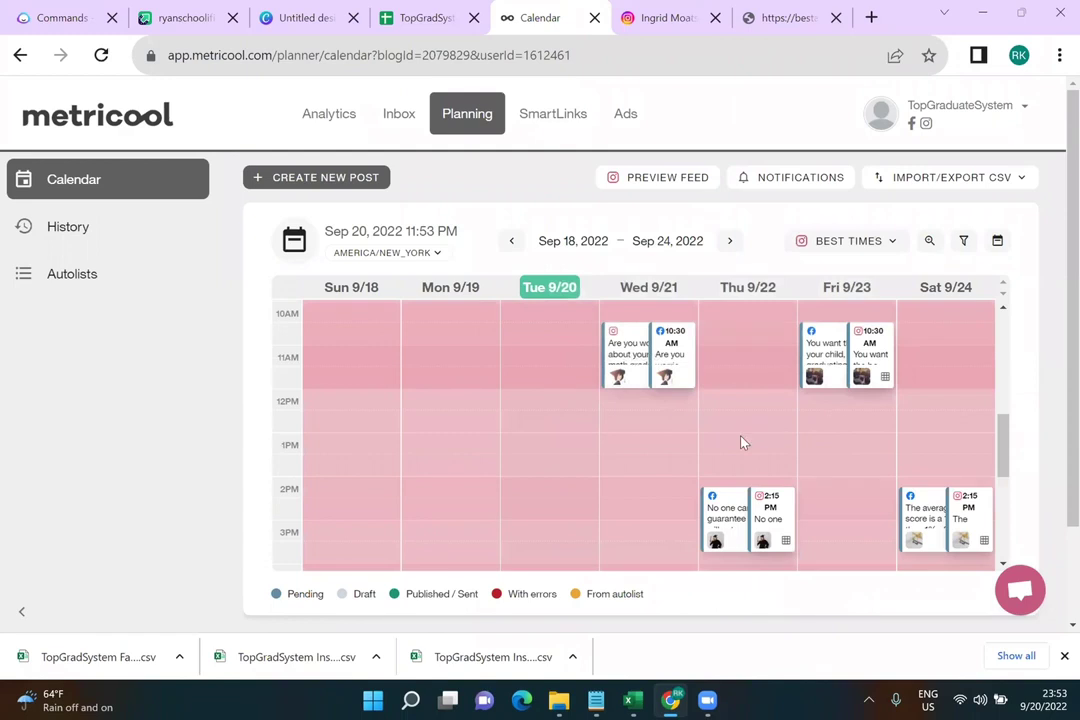
pyautogui.moveTo(632, 340)
pyautogui.moveTo(632, 340); pyautogui.dragTo(620, 372)
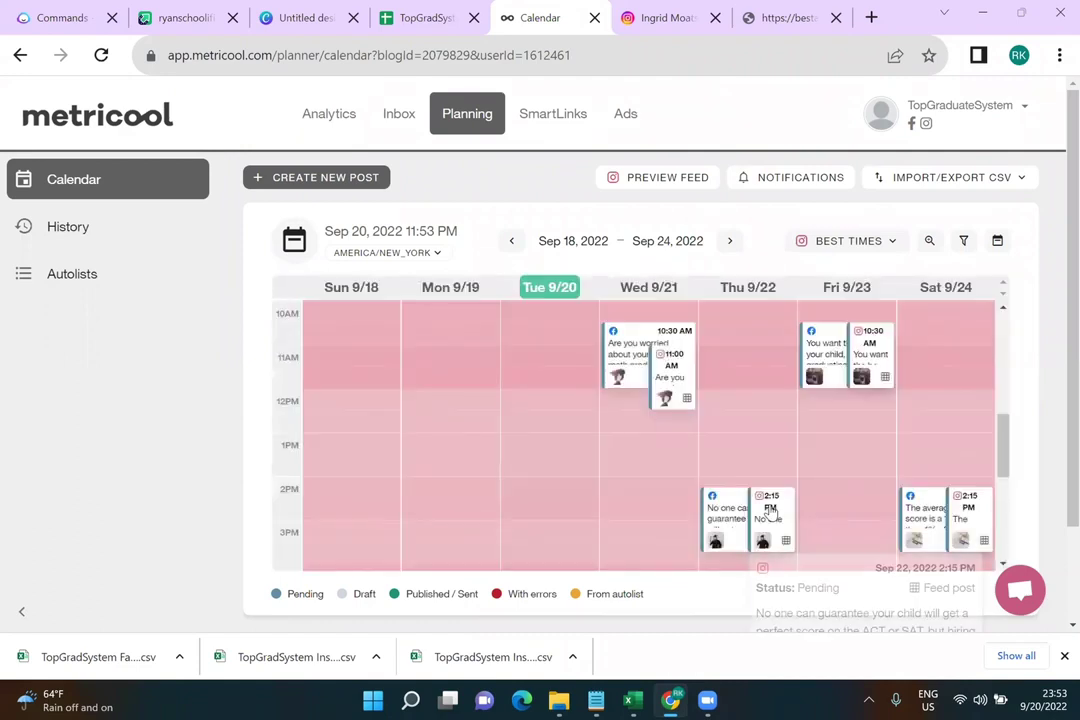
pyautogui.moveTo(767, 506); pyautogui.dragTo(775, 385)
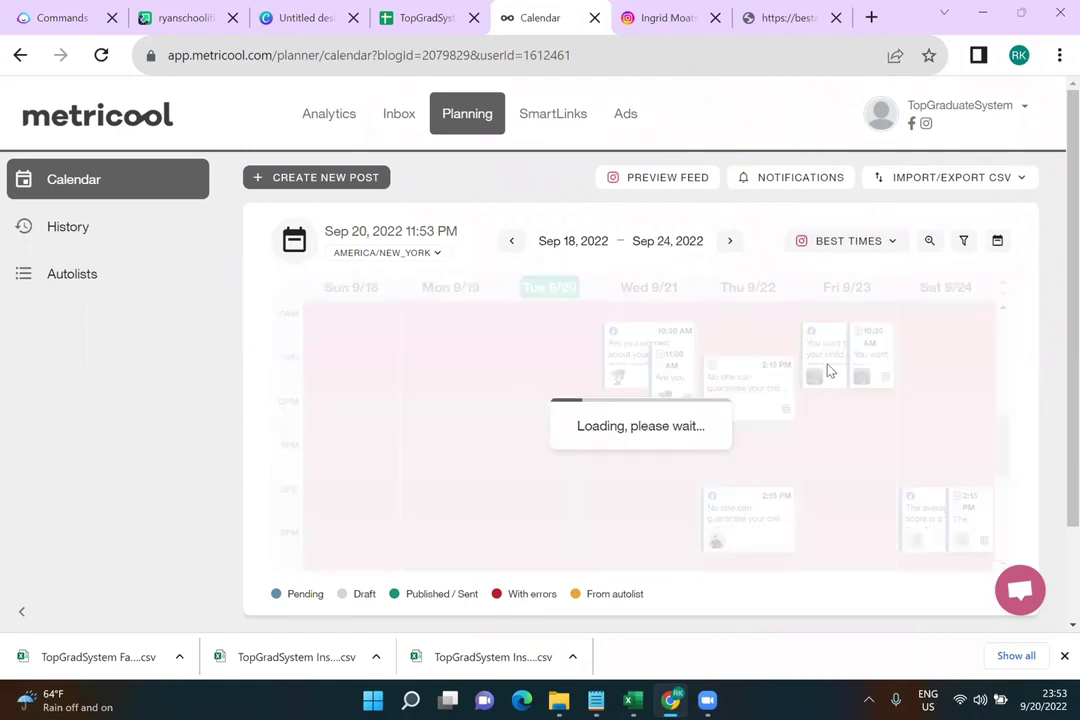
pyautogui.scroll(-2, 857, 455)
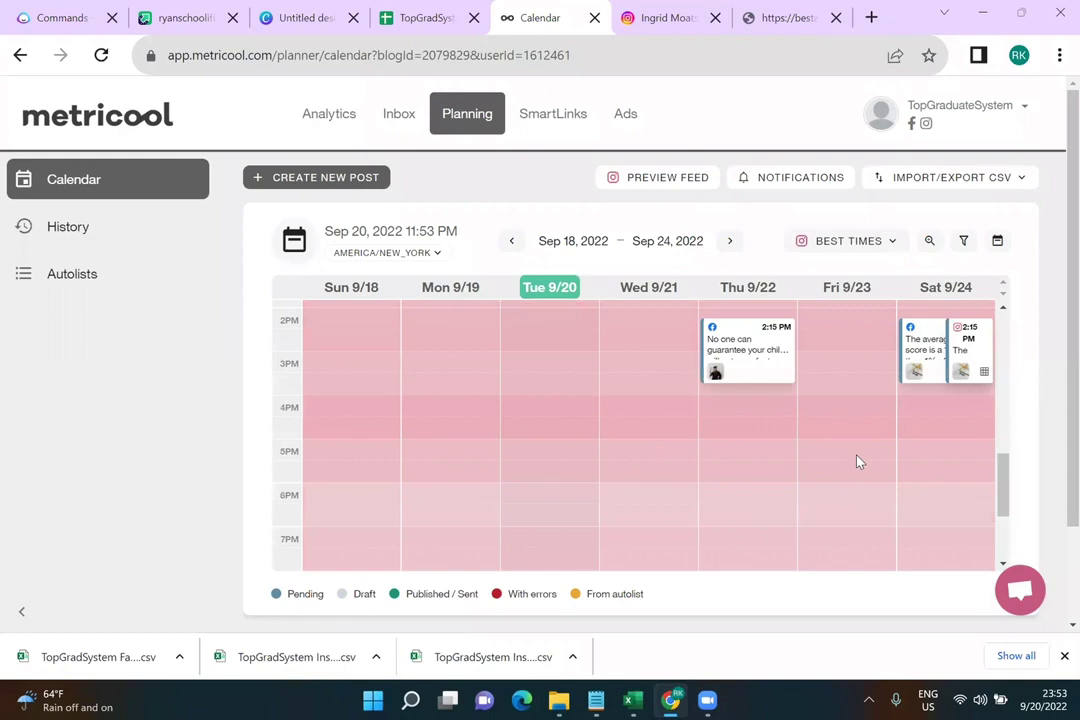
pyautogui.scroll(3, 861, 451)
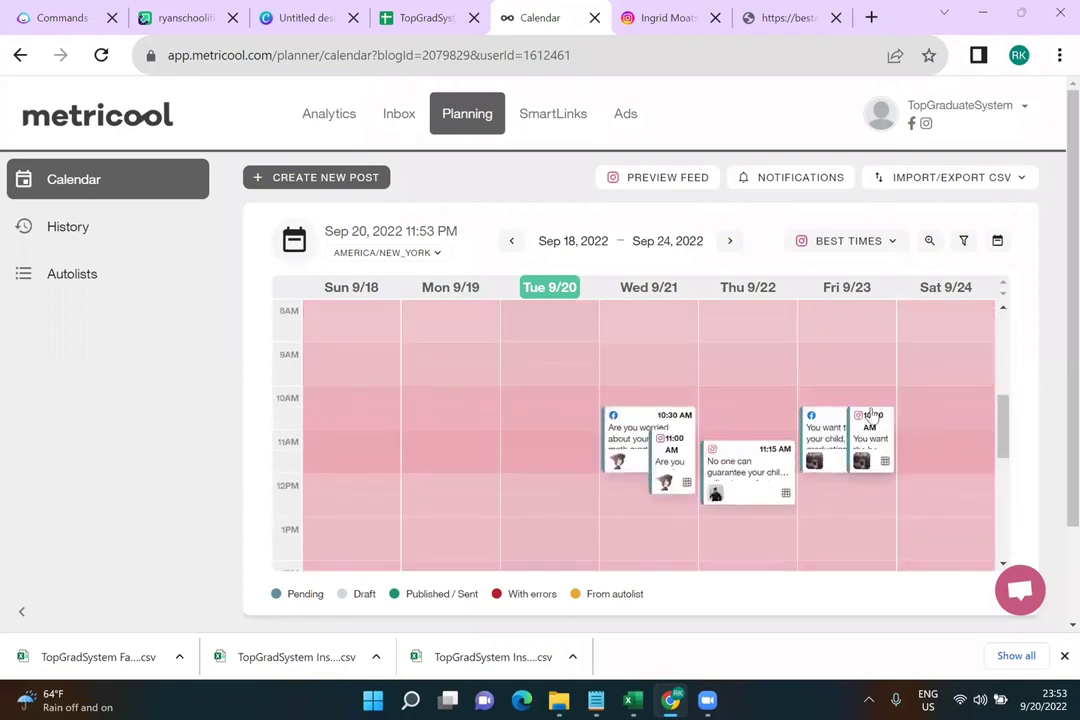
pyautogui.moveTo(872, 413); pyautogui.dragTo(850, 505)
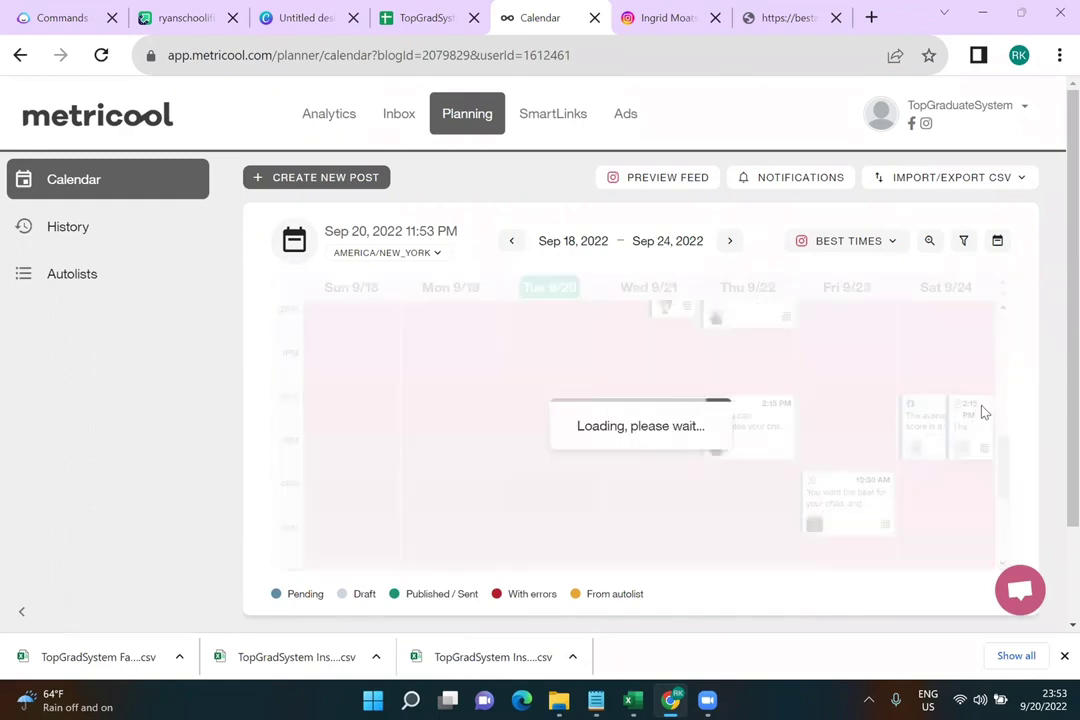
pyautogui.moveTo(967, 453); pyautogui.dragTo(964, 490)
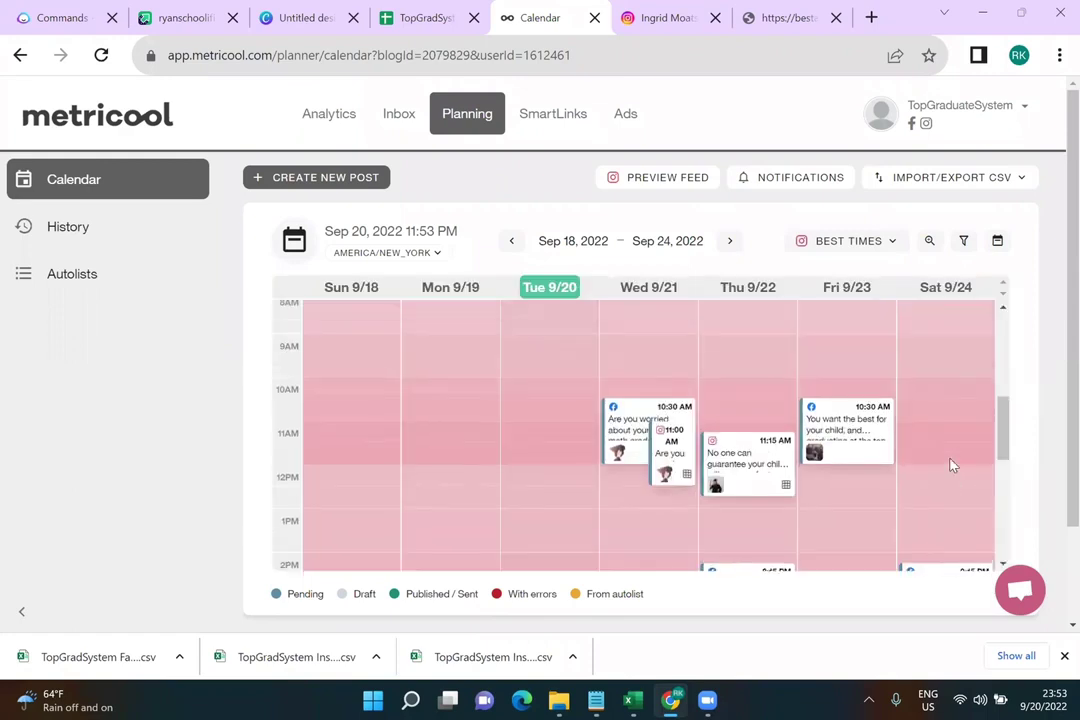
# Set the Best Times shading back to Facebook
pyautogui.click(822, 246)
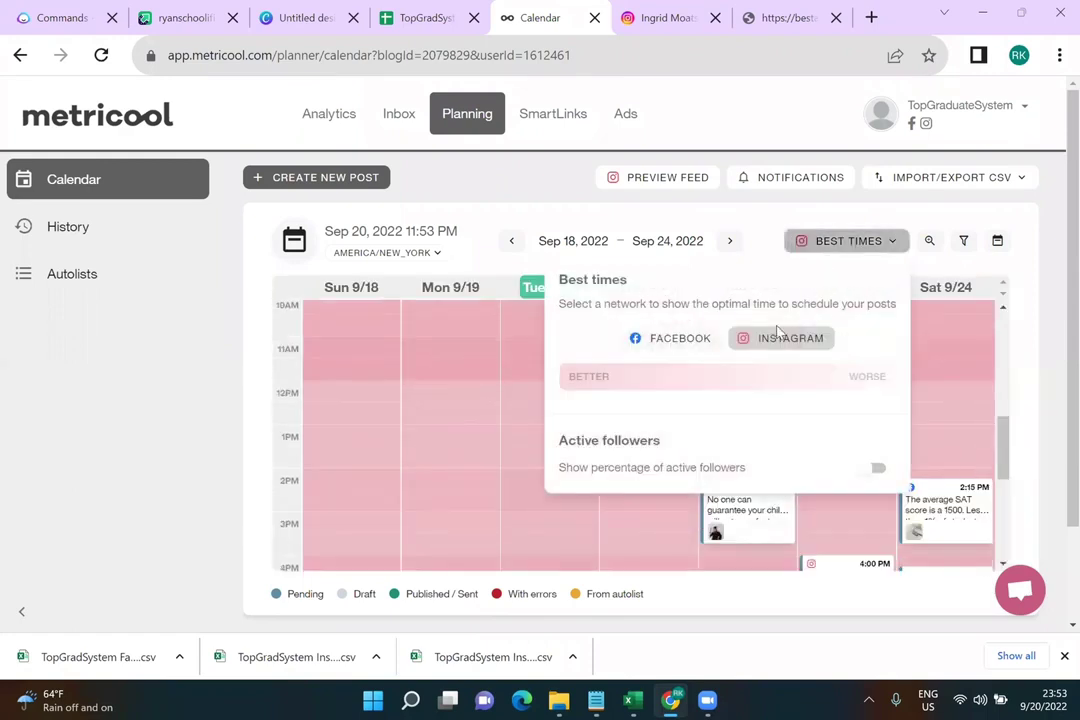
pyautogui.click(702, 340)
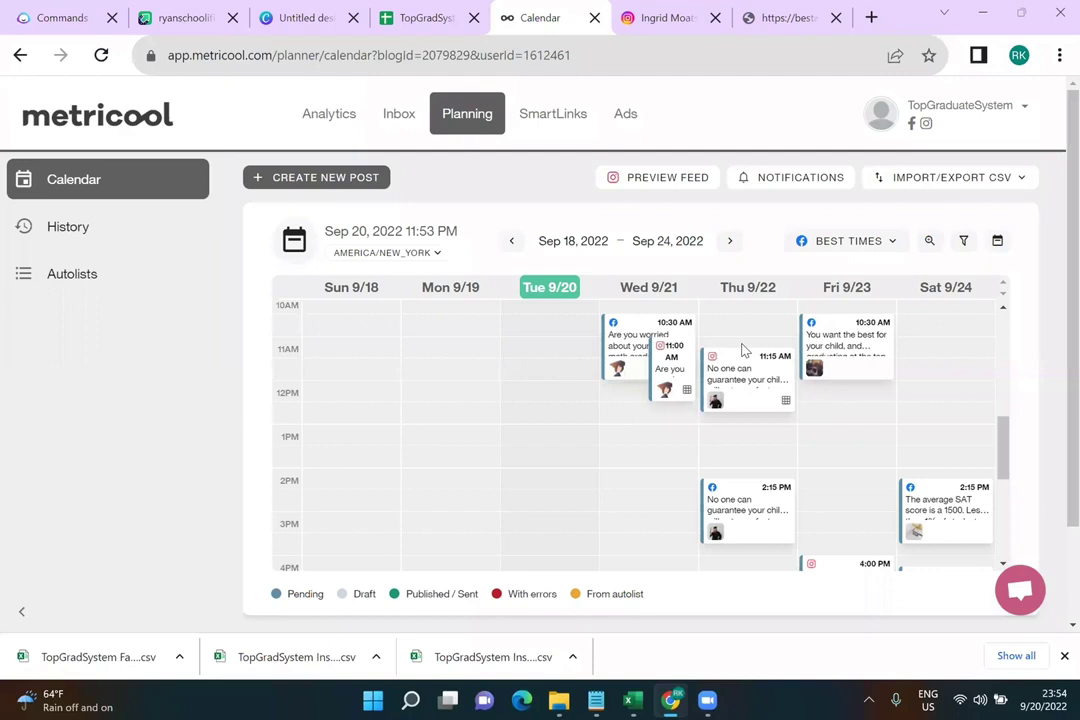
pyautogui.click(668, 20)
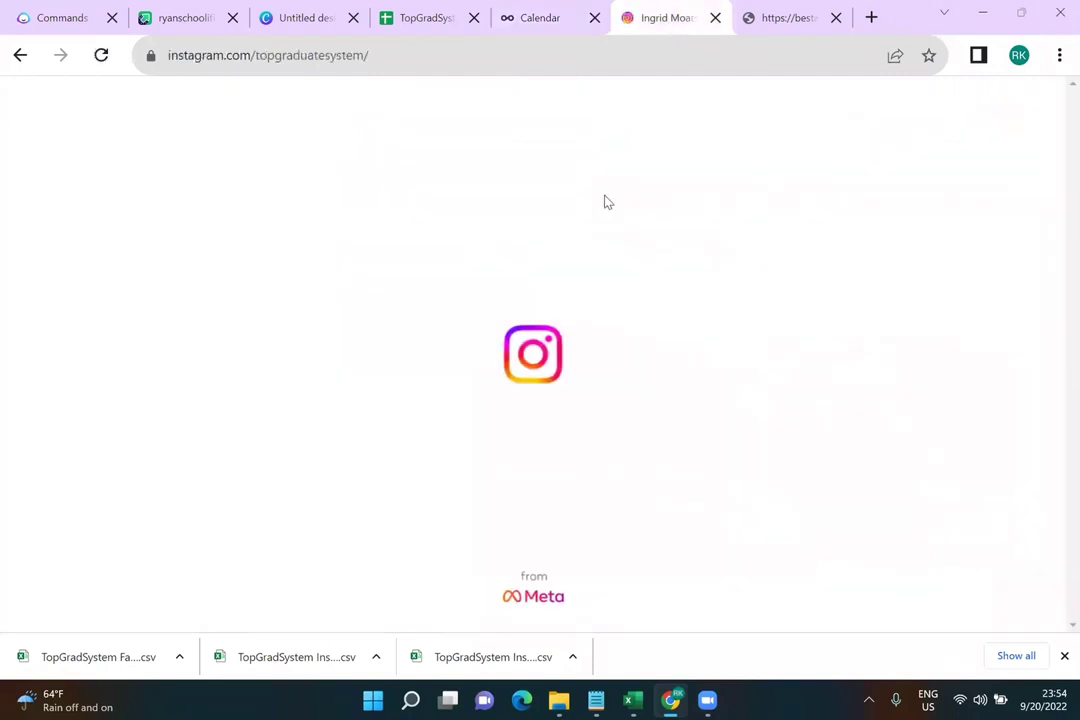
# Replace the profile handle in the Instagram address with another user's username and load that profile
pyautogui.click(581, 68)
pyautogui.click(583, 70)
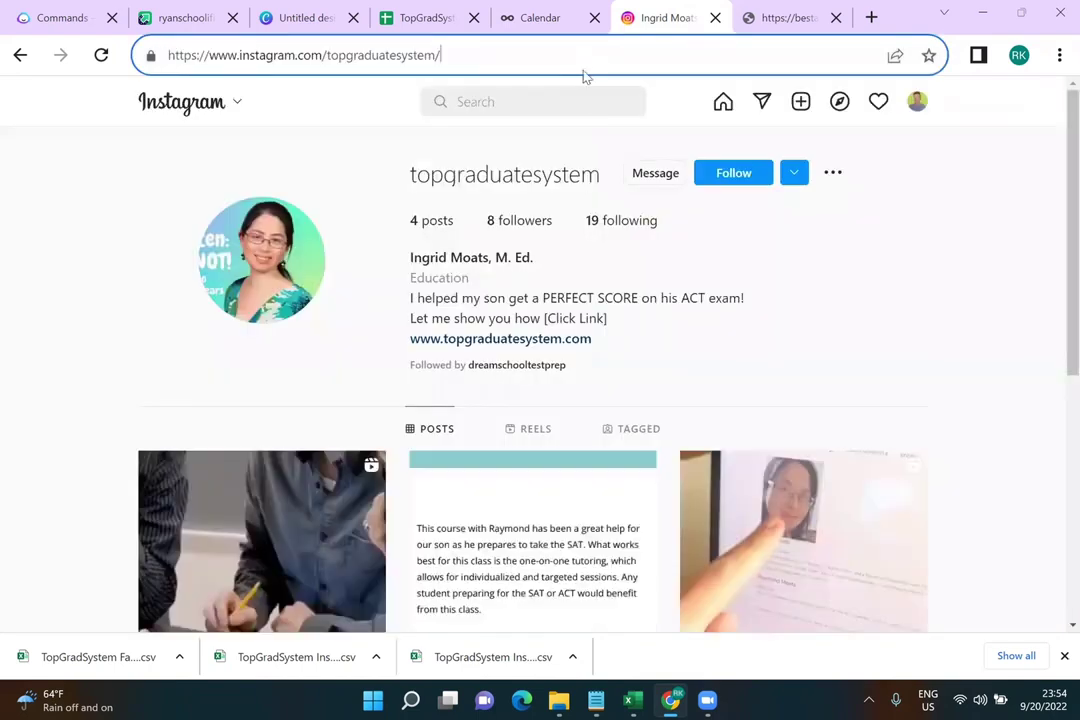
pyautogui.press('BackSpace')
pyautogui.press('BackSpace')
pyautogui.press('BackSpace')
pyautogui.press('BackSpace')
pyautogui.press('BackSpace')
pyautogui.press('BackSpace')
pyautogui.press('BackSpace')
pyautogui.press('BackSpace')
pyautogui.press('BackSpace')
pyautogui.press('BackSpace')
pyautogui.press('BackSpace')
pyautogui.press('BackSpace')
pyautogui.press('BackSpace')
pyautogui.press('BackSpace')
pyautogui.press('BackSpace')
pyautogui.press('BackSpace')
pyautogui.press('BackSpace')
pyautogui.press('BackSpace')
pyautogui.press('Return')
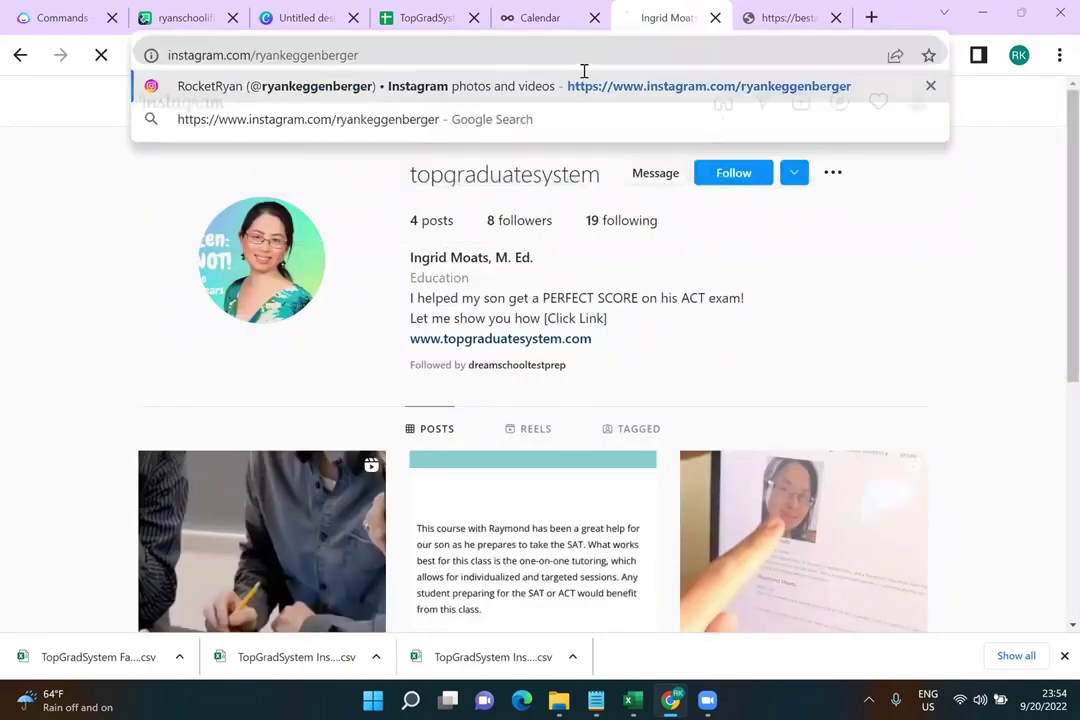
# Load aiincomecourse.com in a new Chrome tab, then return to the 404 bestautomationtools.com/jasper tab
pyautogui.click(872, 18)
pyautogui.write('www.ai')
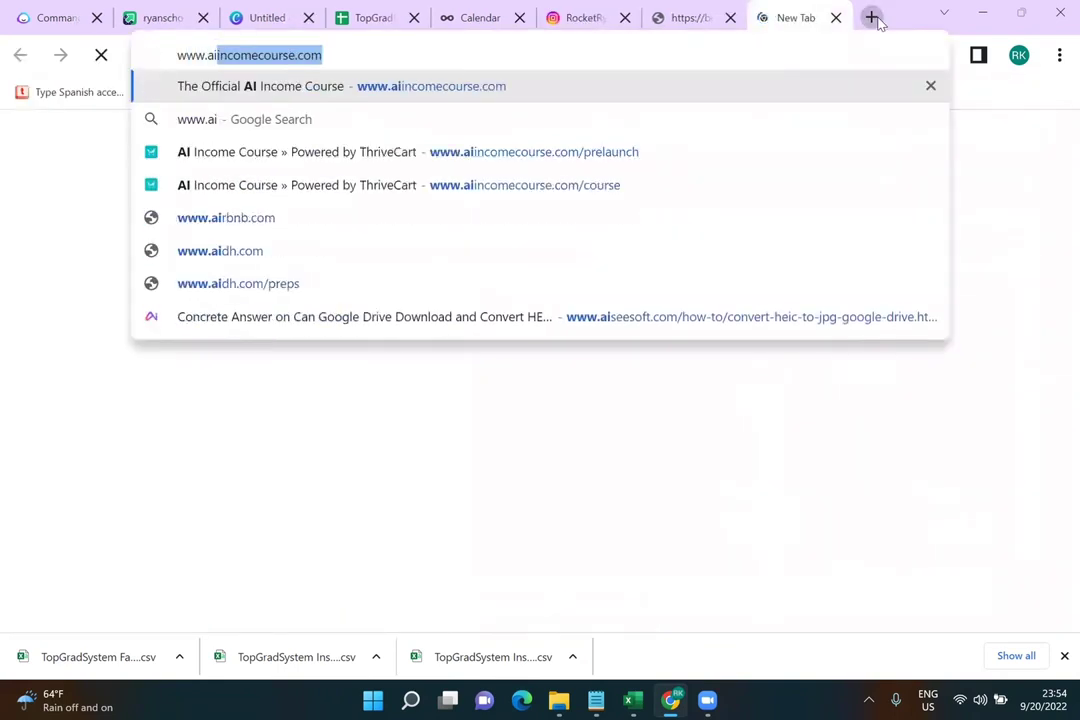
pyautogui.press('Return')
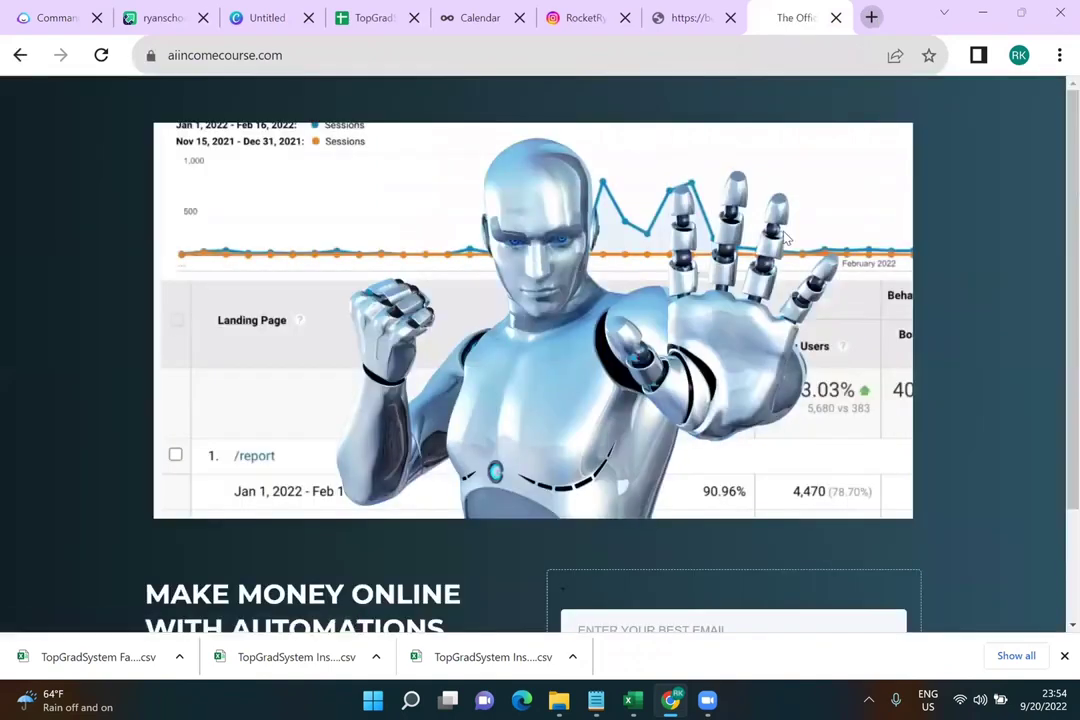
pyautogui.scroll(-2, 785, 238)
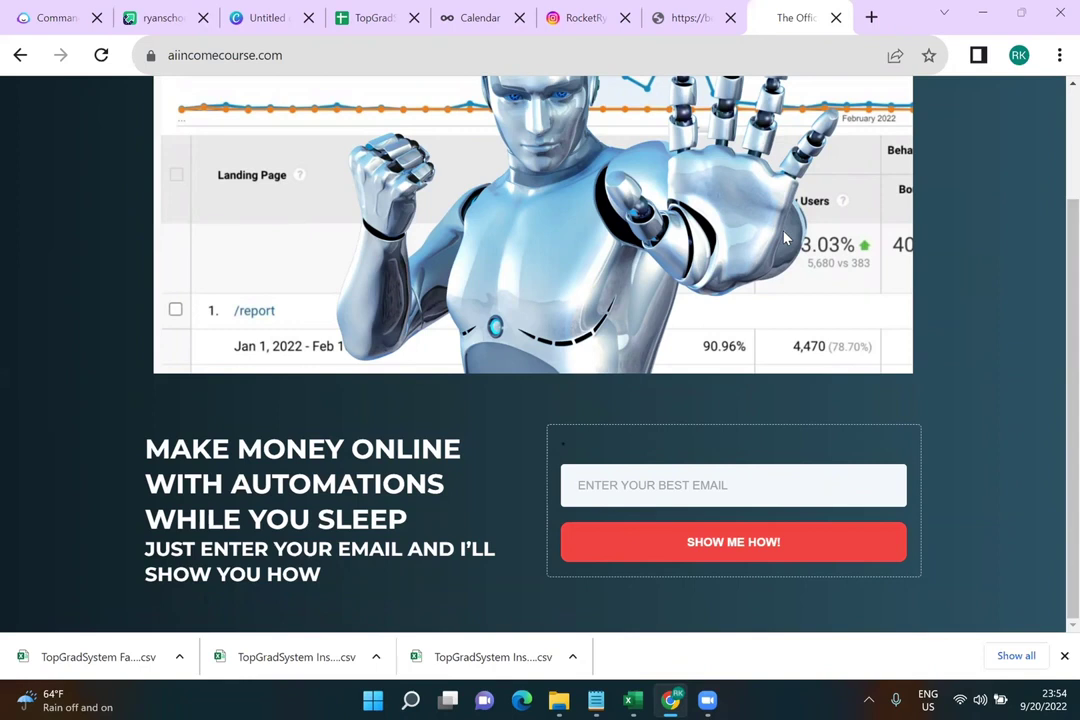
pyautogui.scroll(2, 760, 160)
pyautogui.click(690, 17)
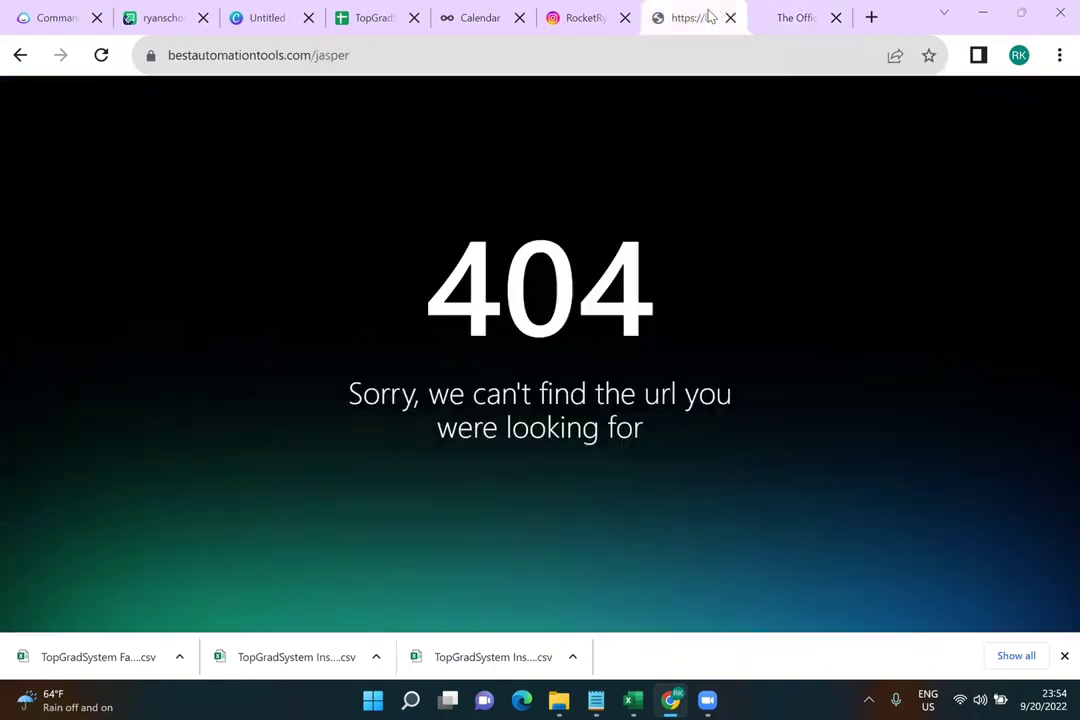